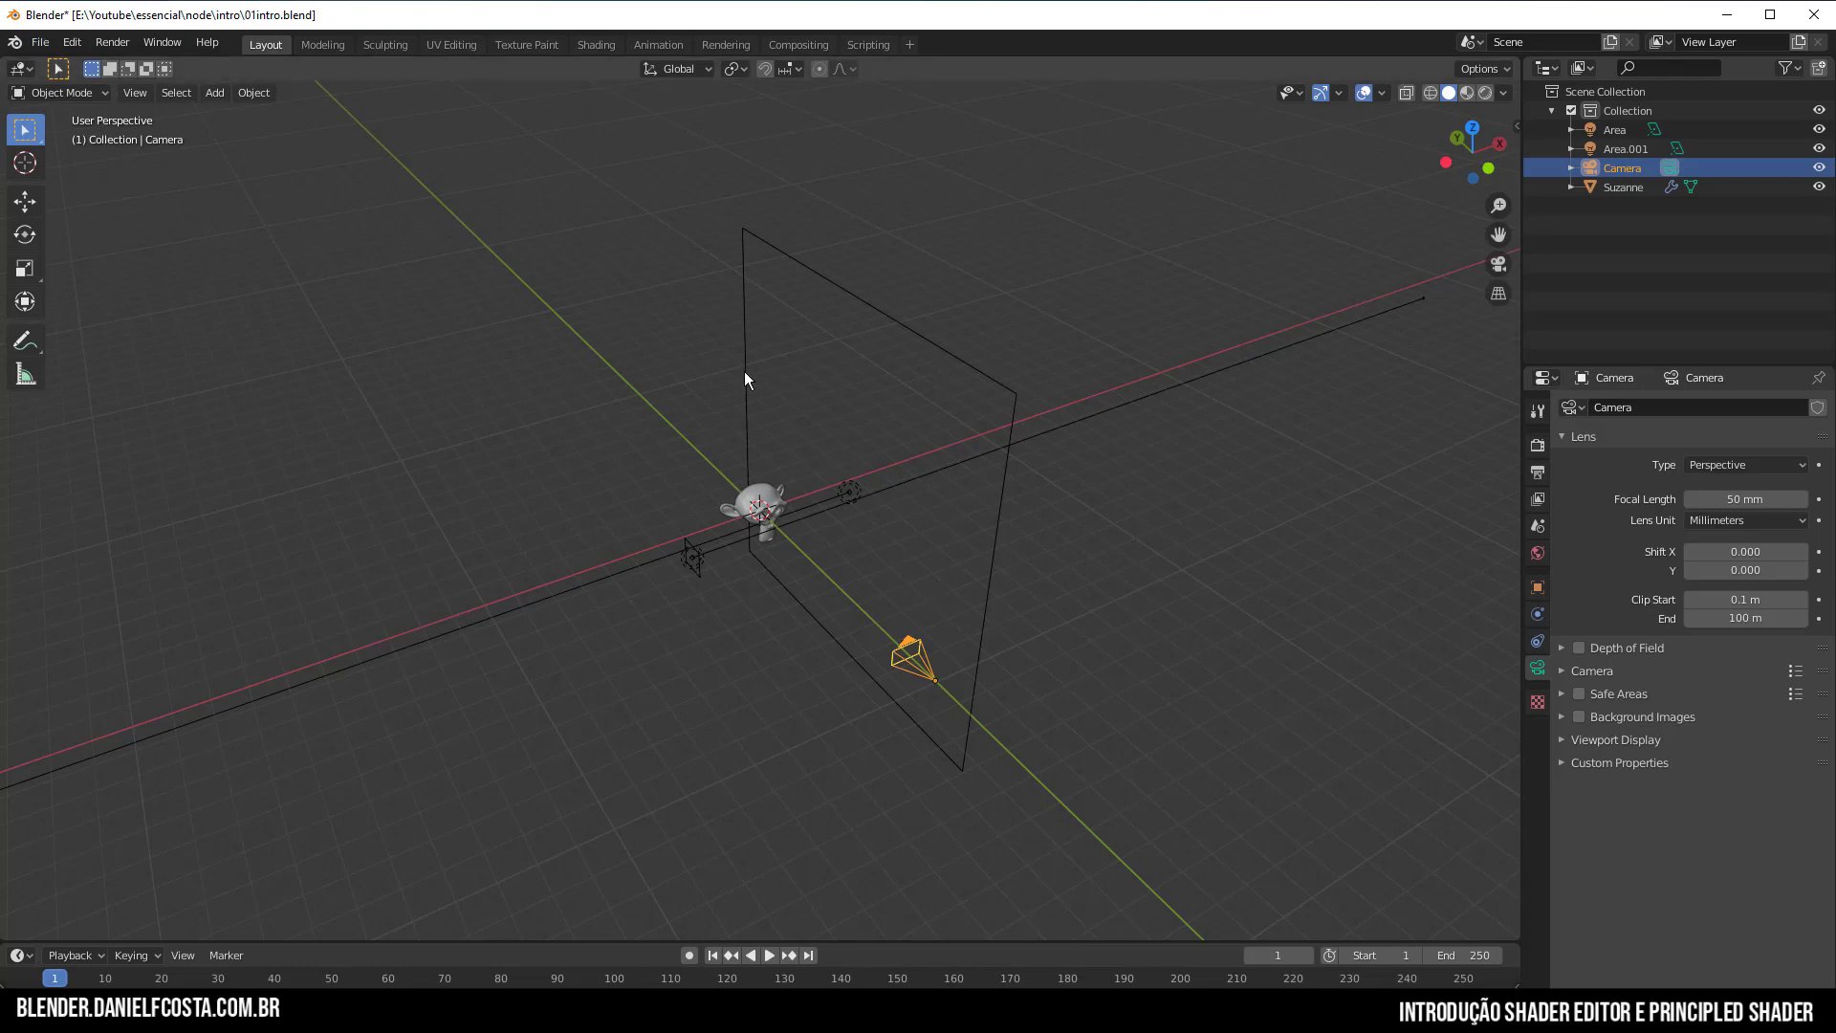
Inspect the light settings of the two area lights on either side of the monkey head.
click(846, 468)
middle_drag(1151, 520, 812, 478)
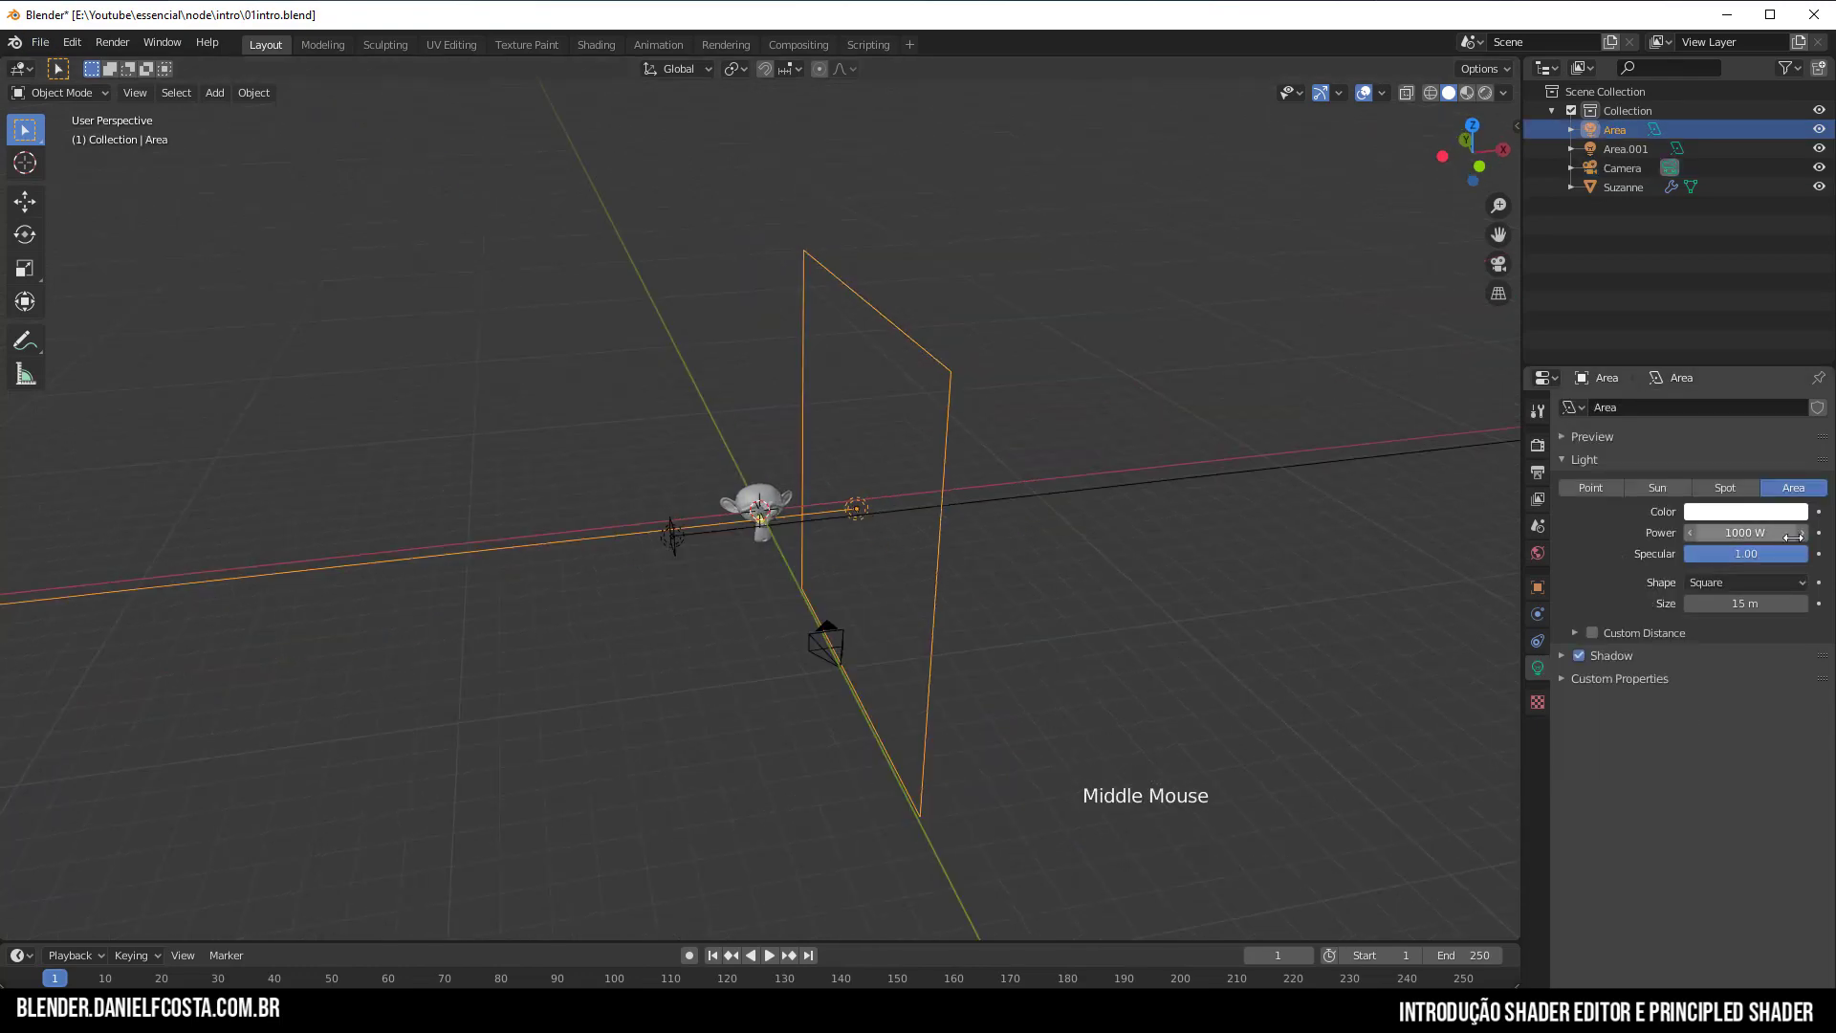
click(658, 547)
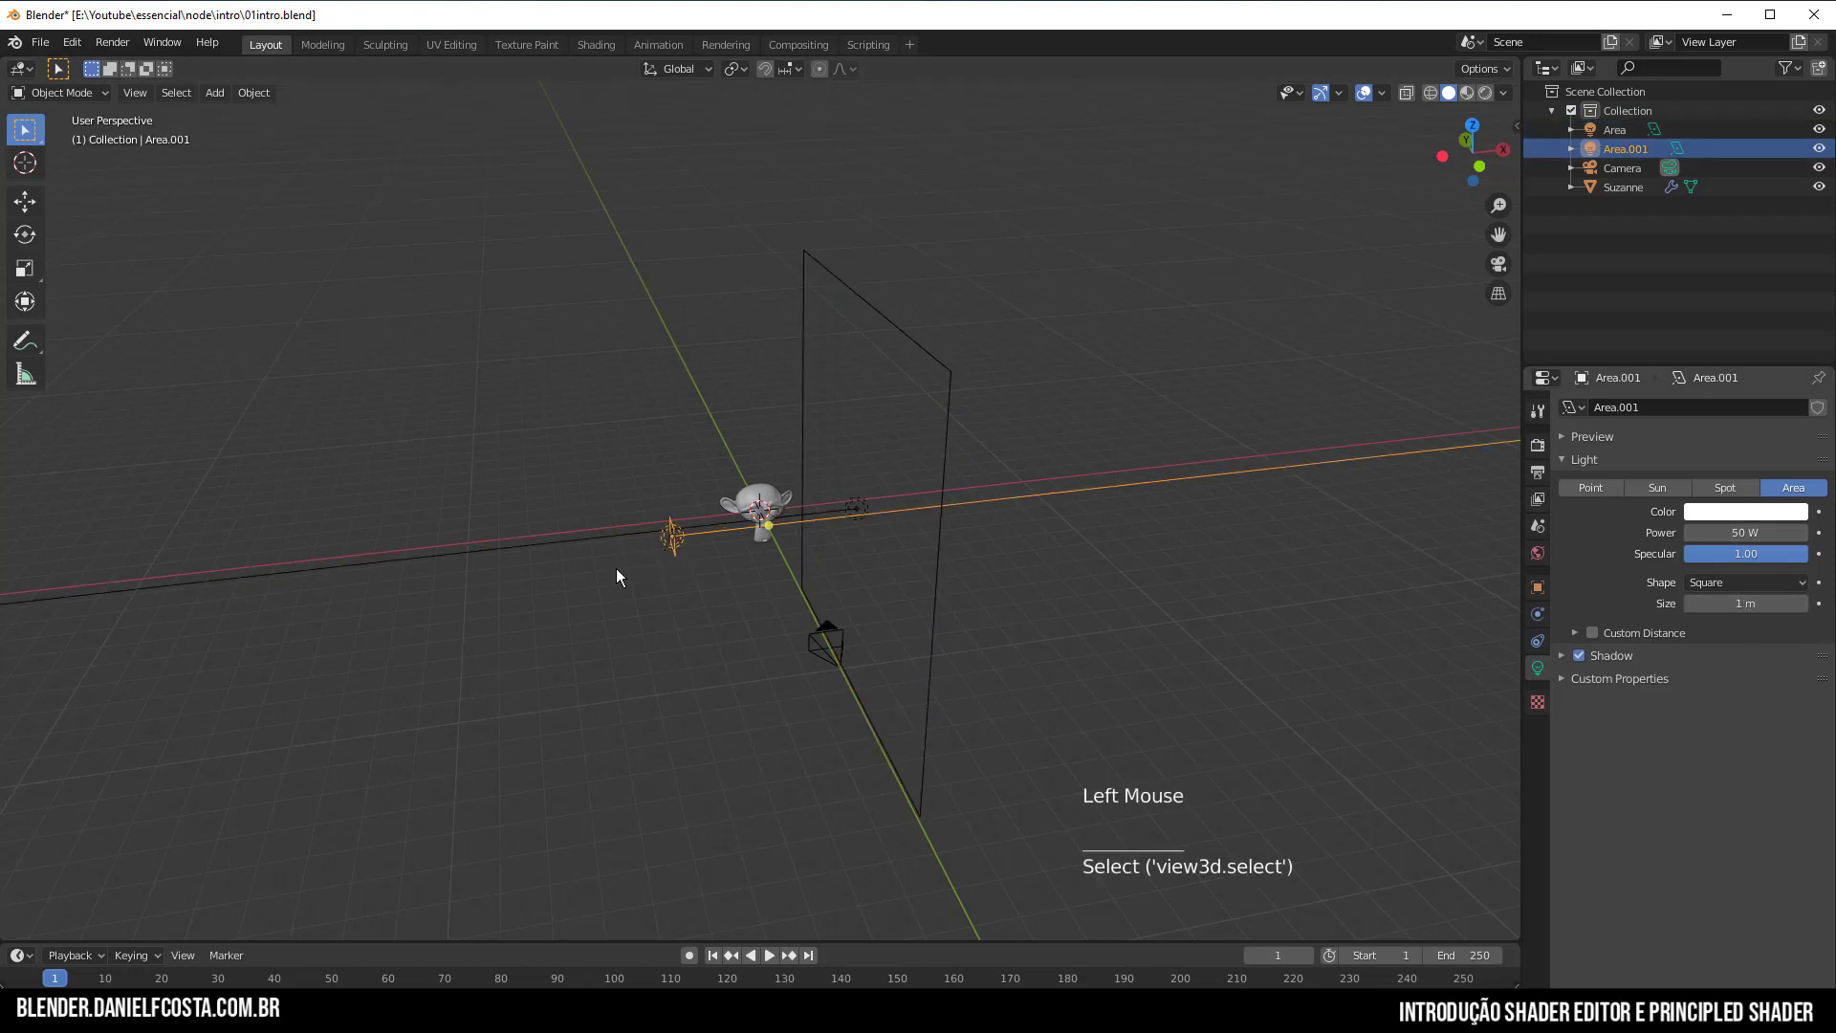
Compare Shade Smooth and Shade Flat on the Suzanne monkey head and leave it smooth shaded.
middle_drag(616, 568, 653, 636)
scroll(731, 496, up, 4)
click(736, 502)
right_click(738, 506)
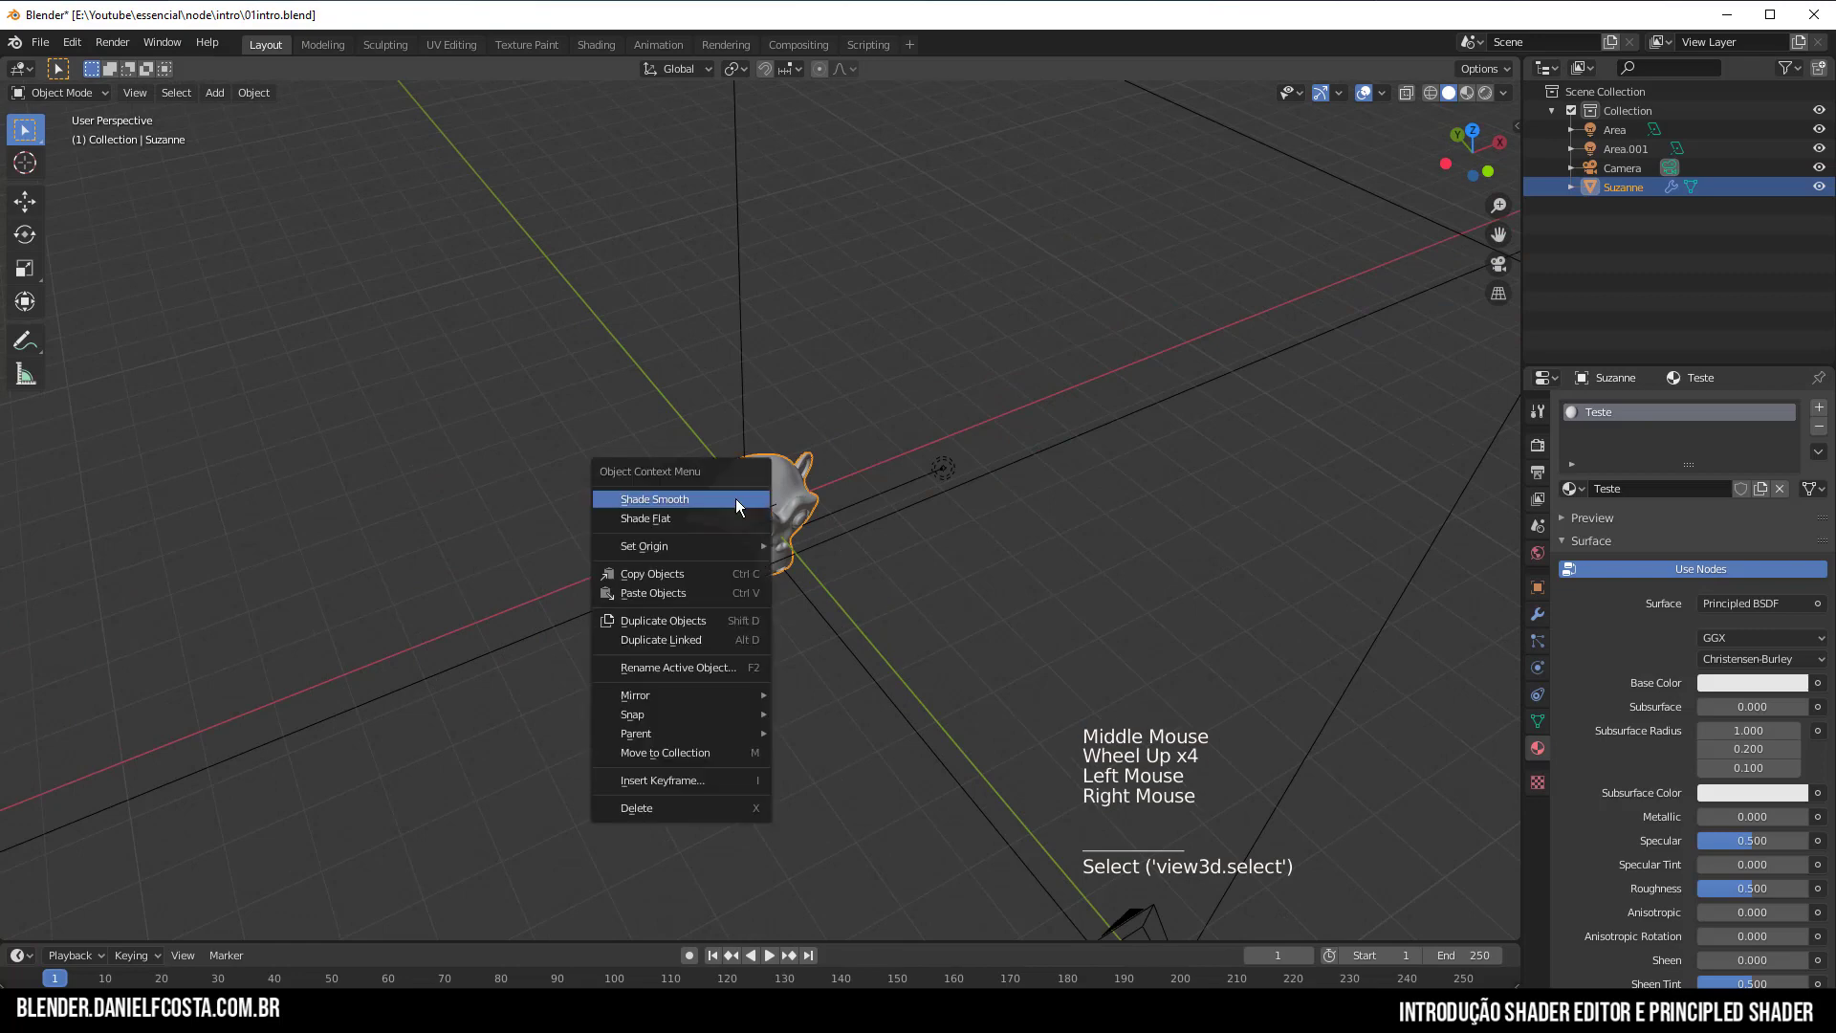
click(736, 501)
right_click(738, 491)
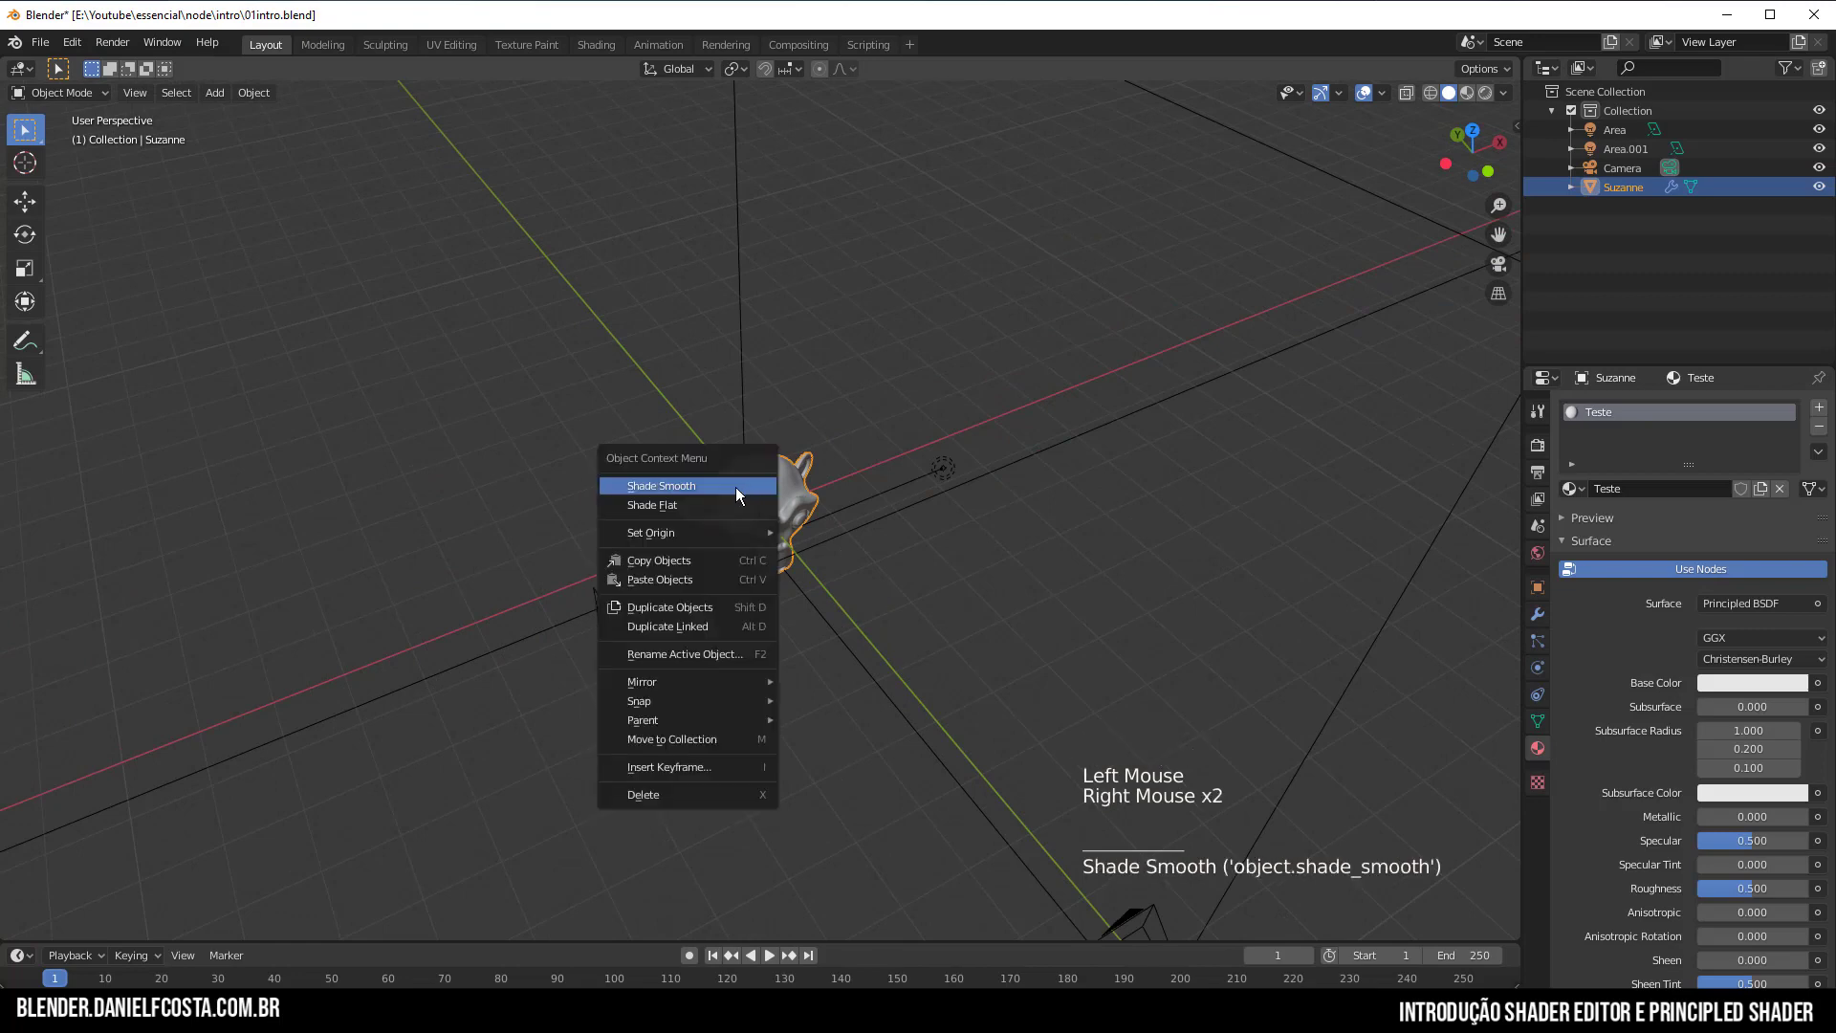
click(712, 504)
scroll(736, 483, up, 3)
right_click(736, 480)
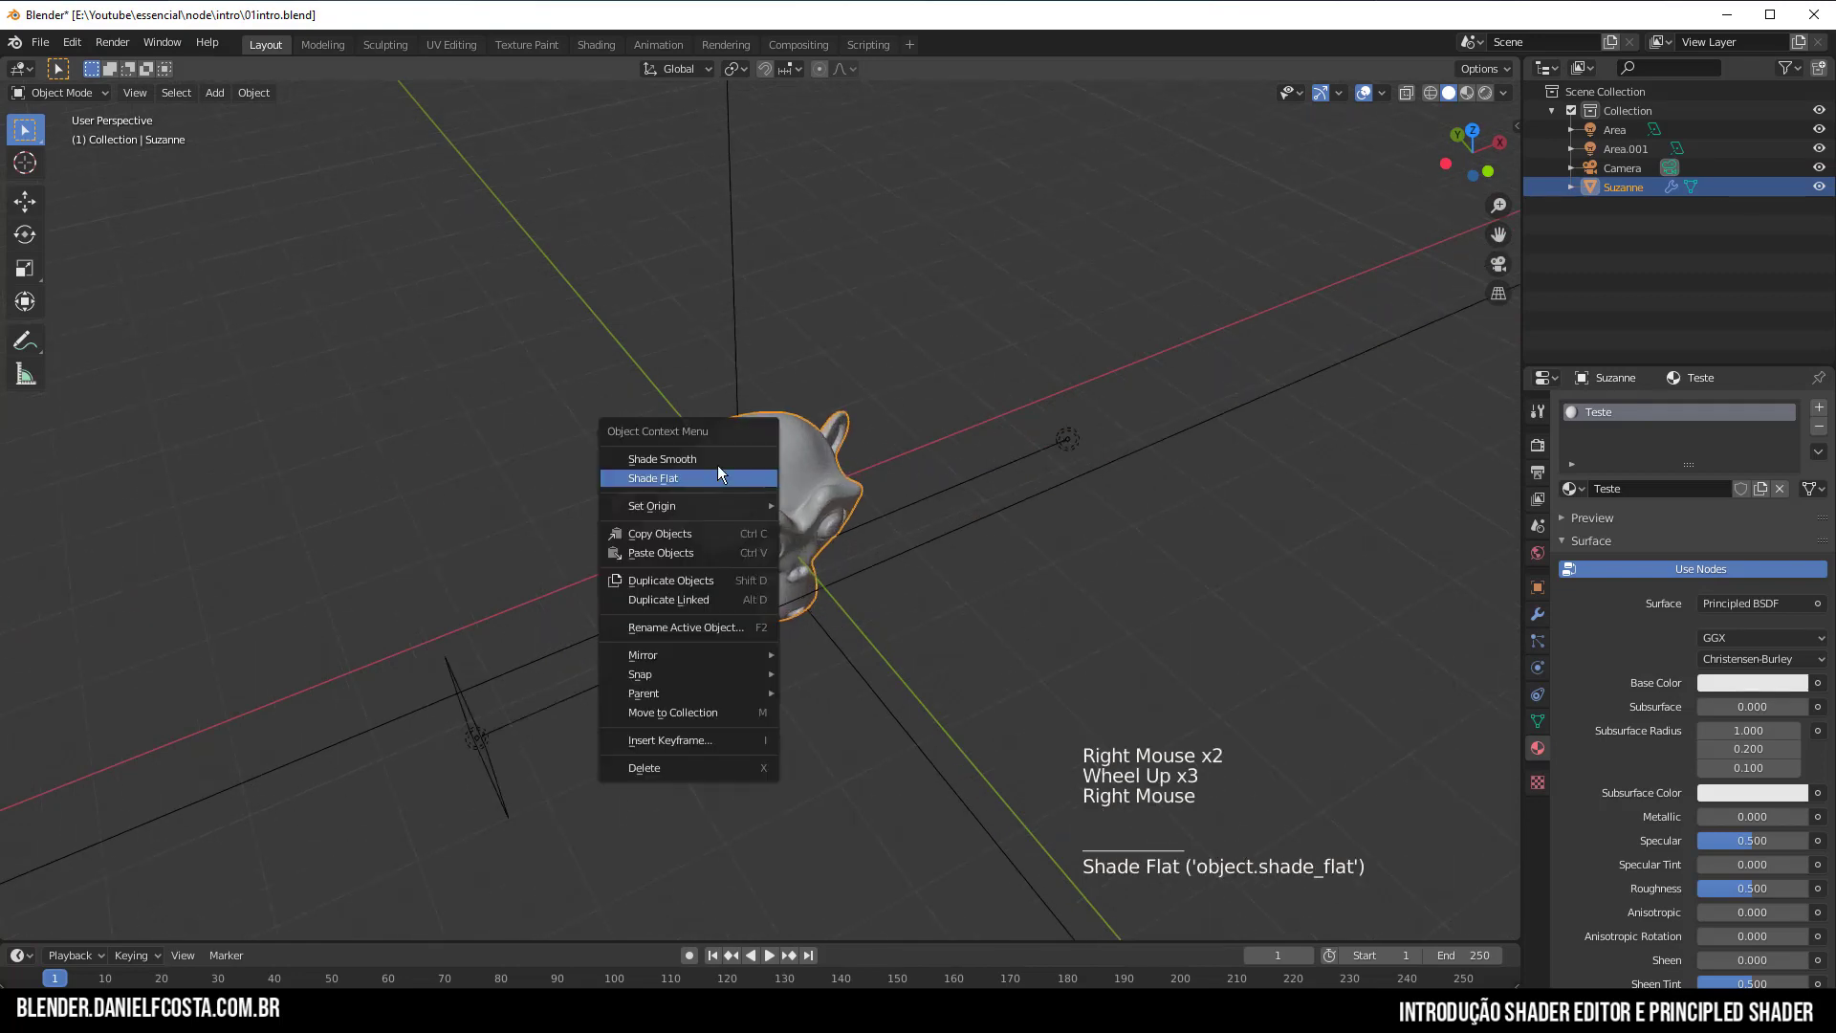
click(717, 459)
Examine the Subdivision modifier on Suzanne and the option to add further modifiers.
click(1538, 614)
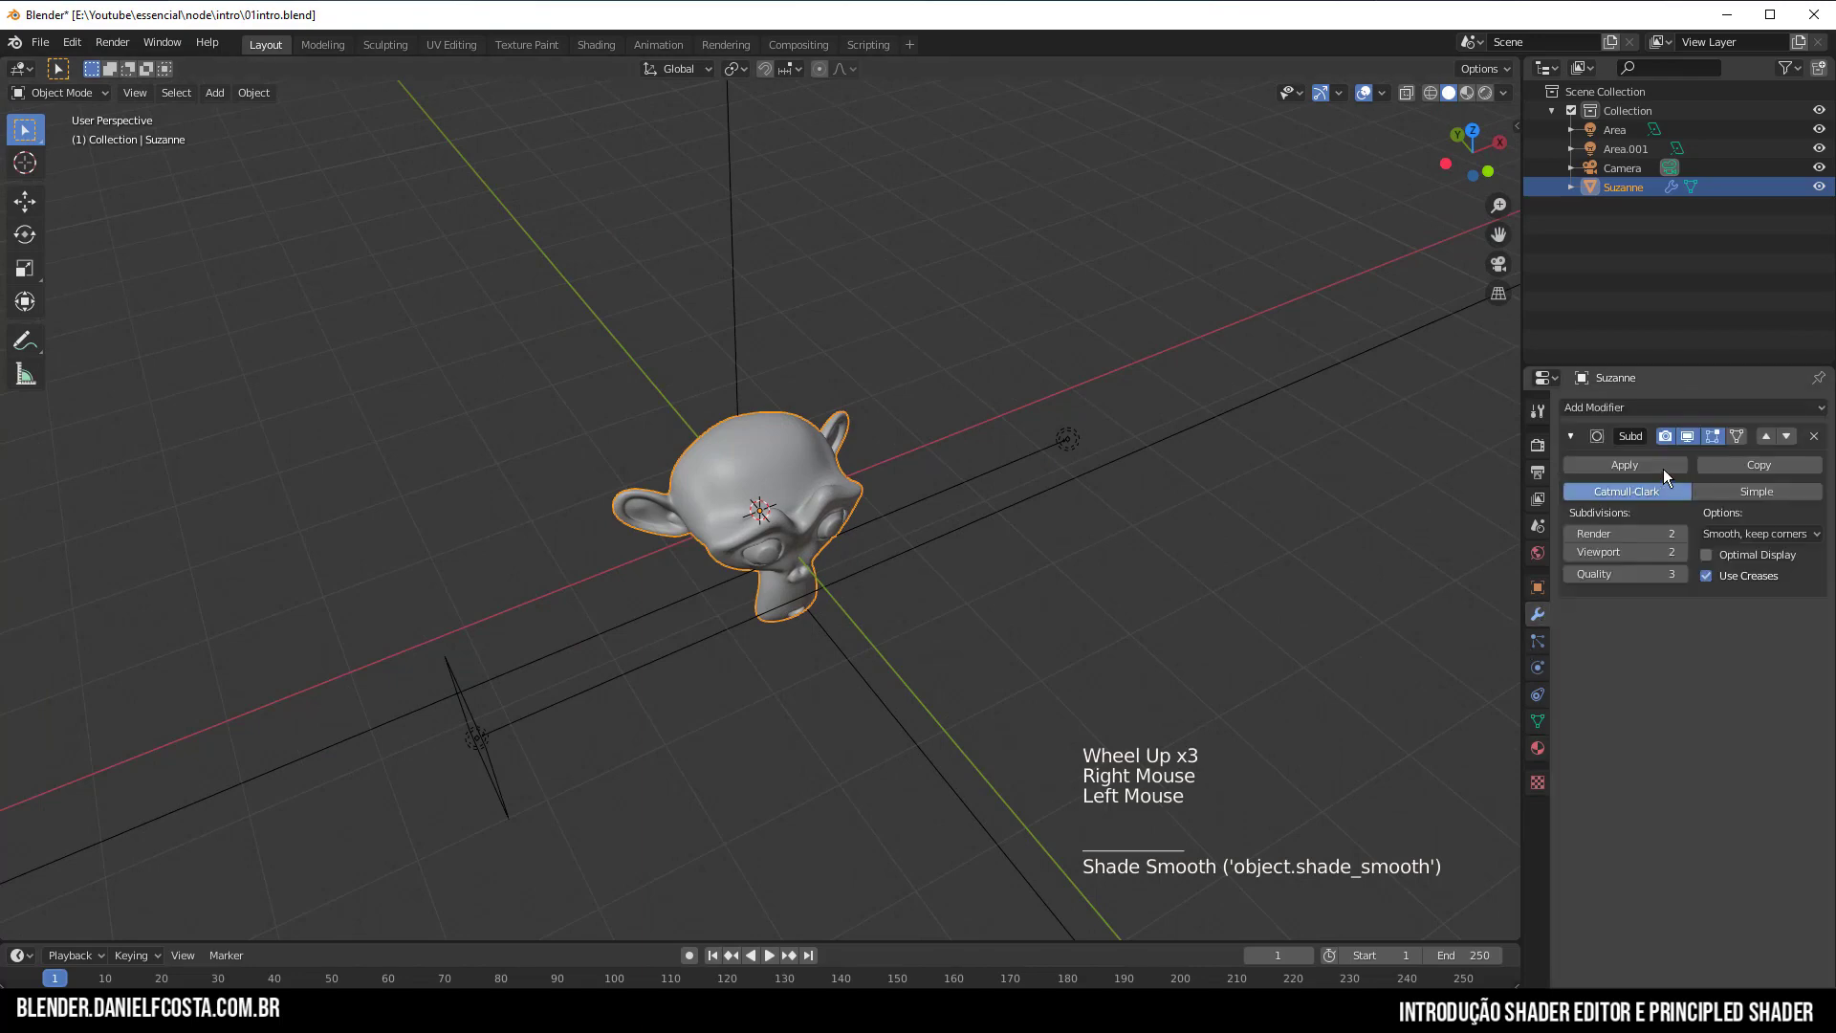
click(1679, 407)
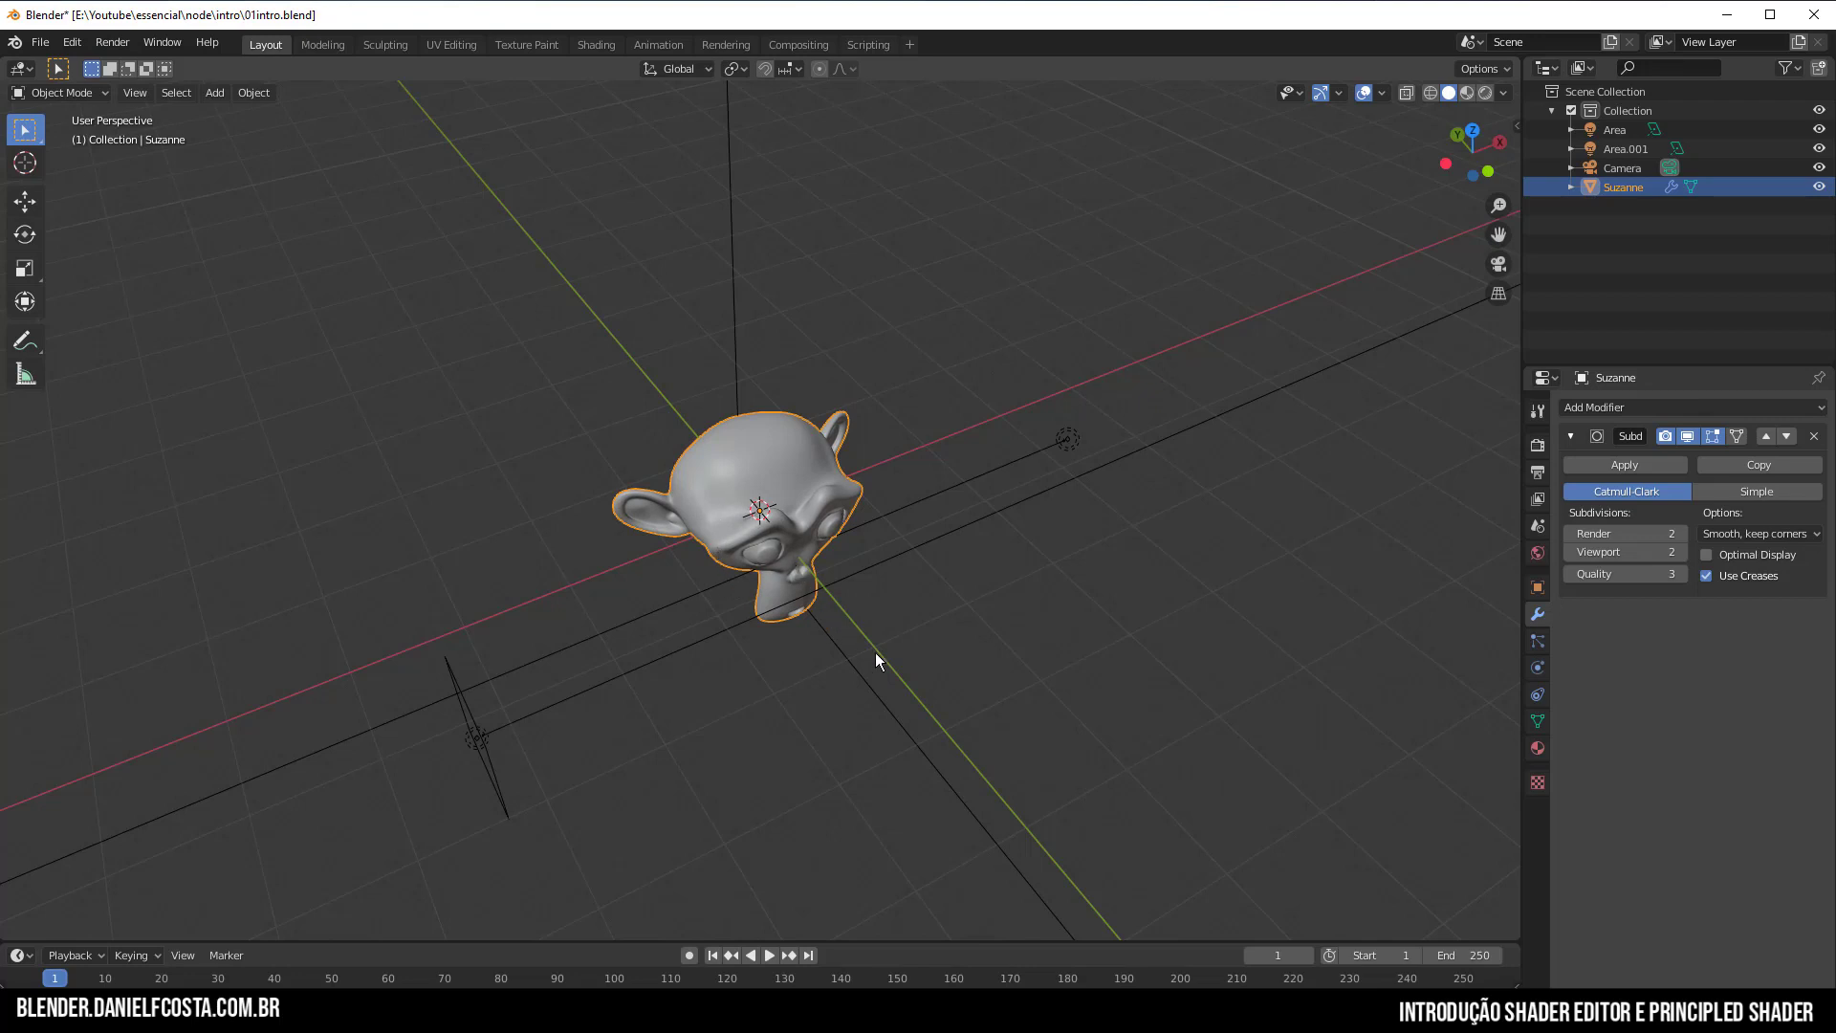
Remove Suzanne's existing material slot and create a new material named Teste.
click(1538, 747)
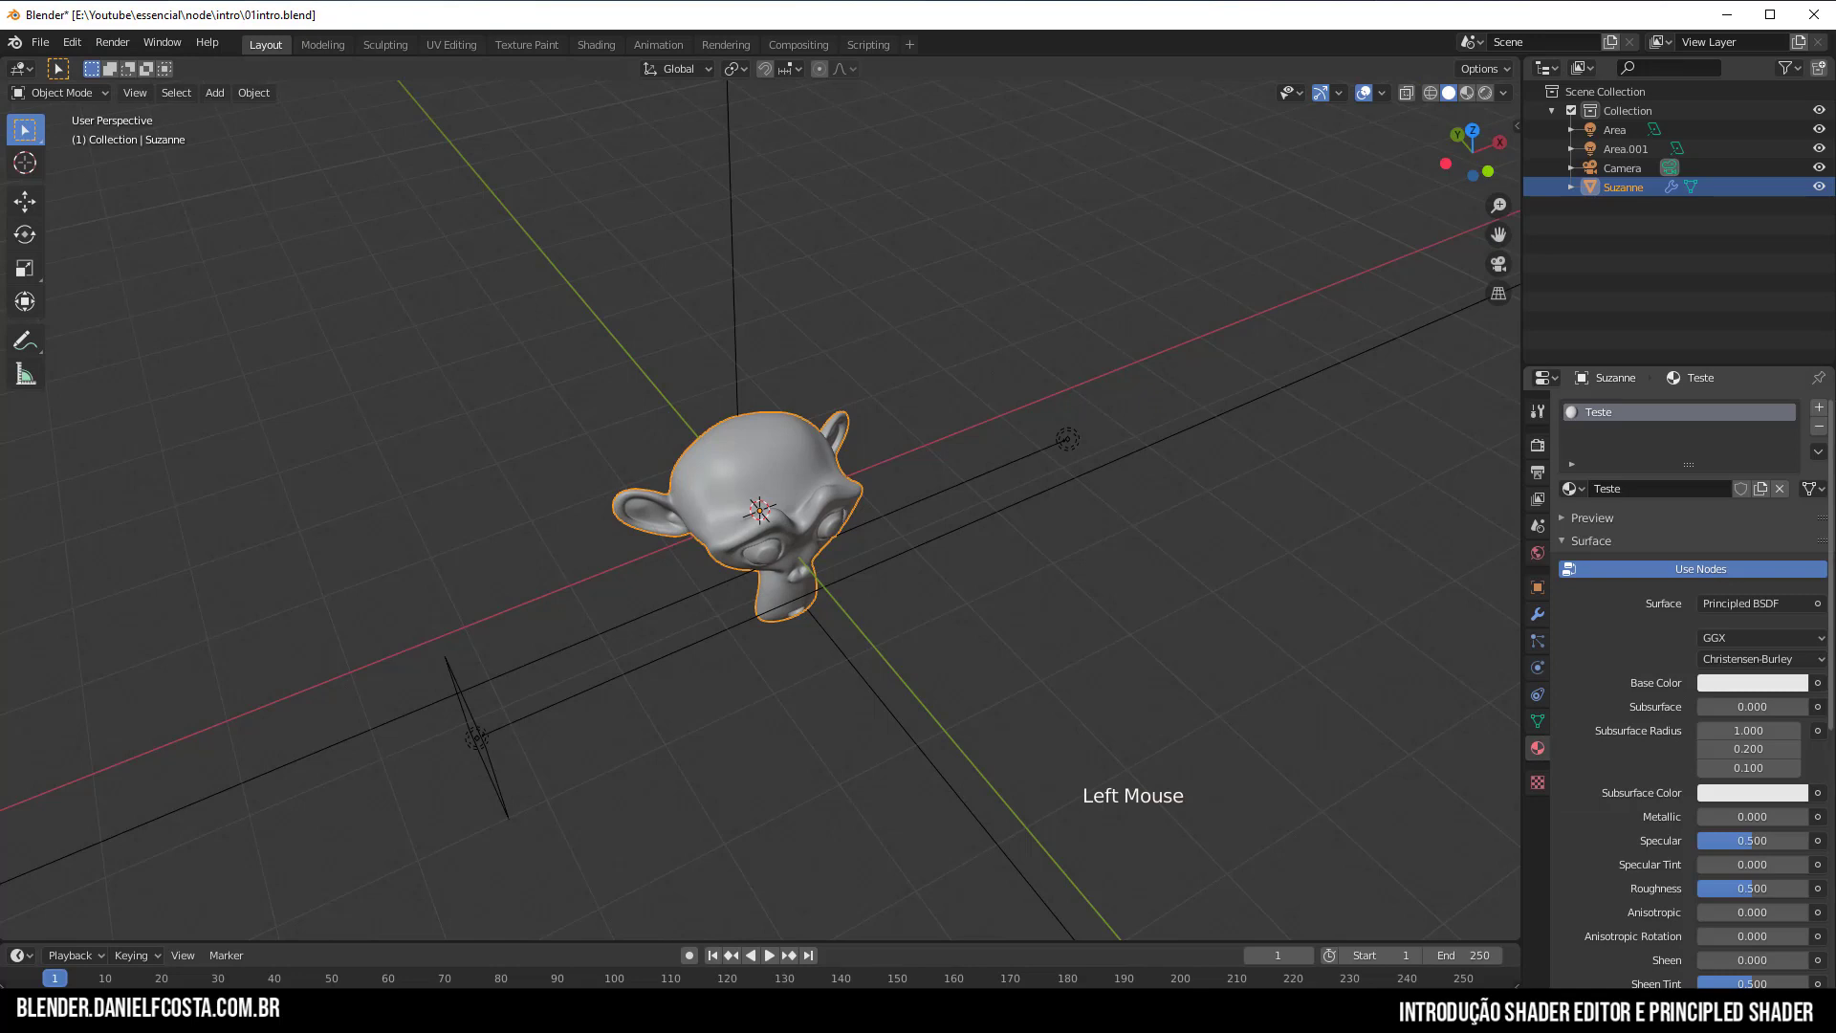
click(1819, 427)
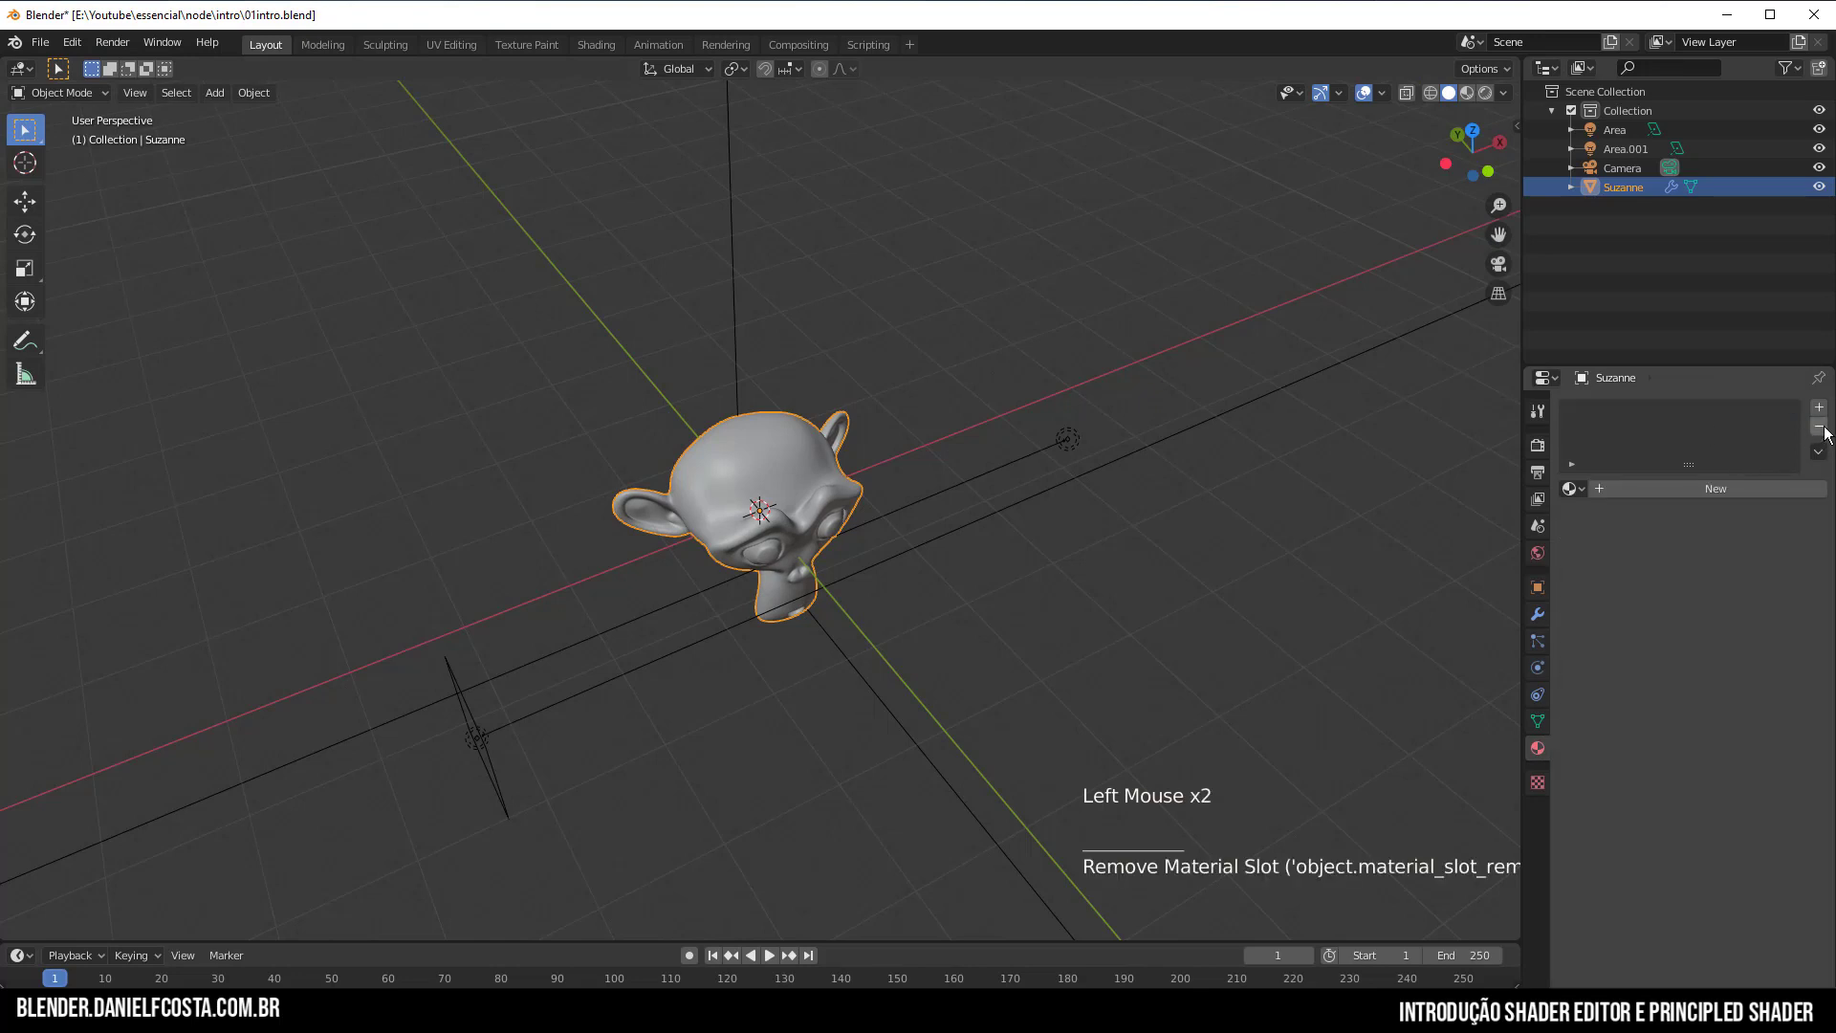
click(1732, 489)
click(1655, 489)
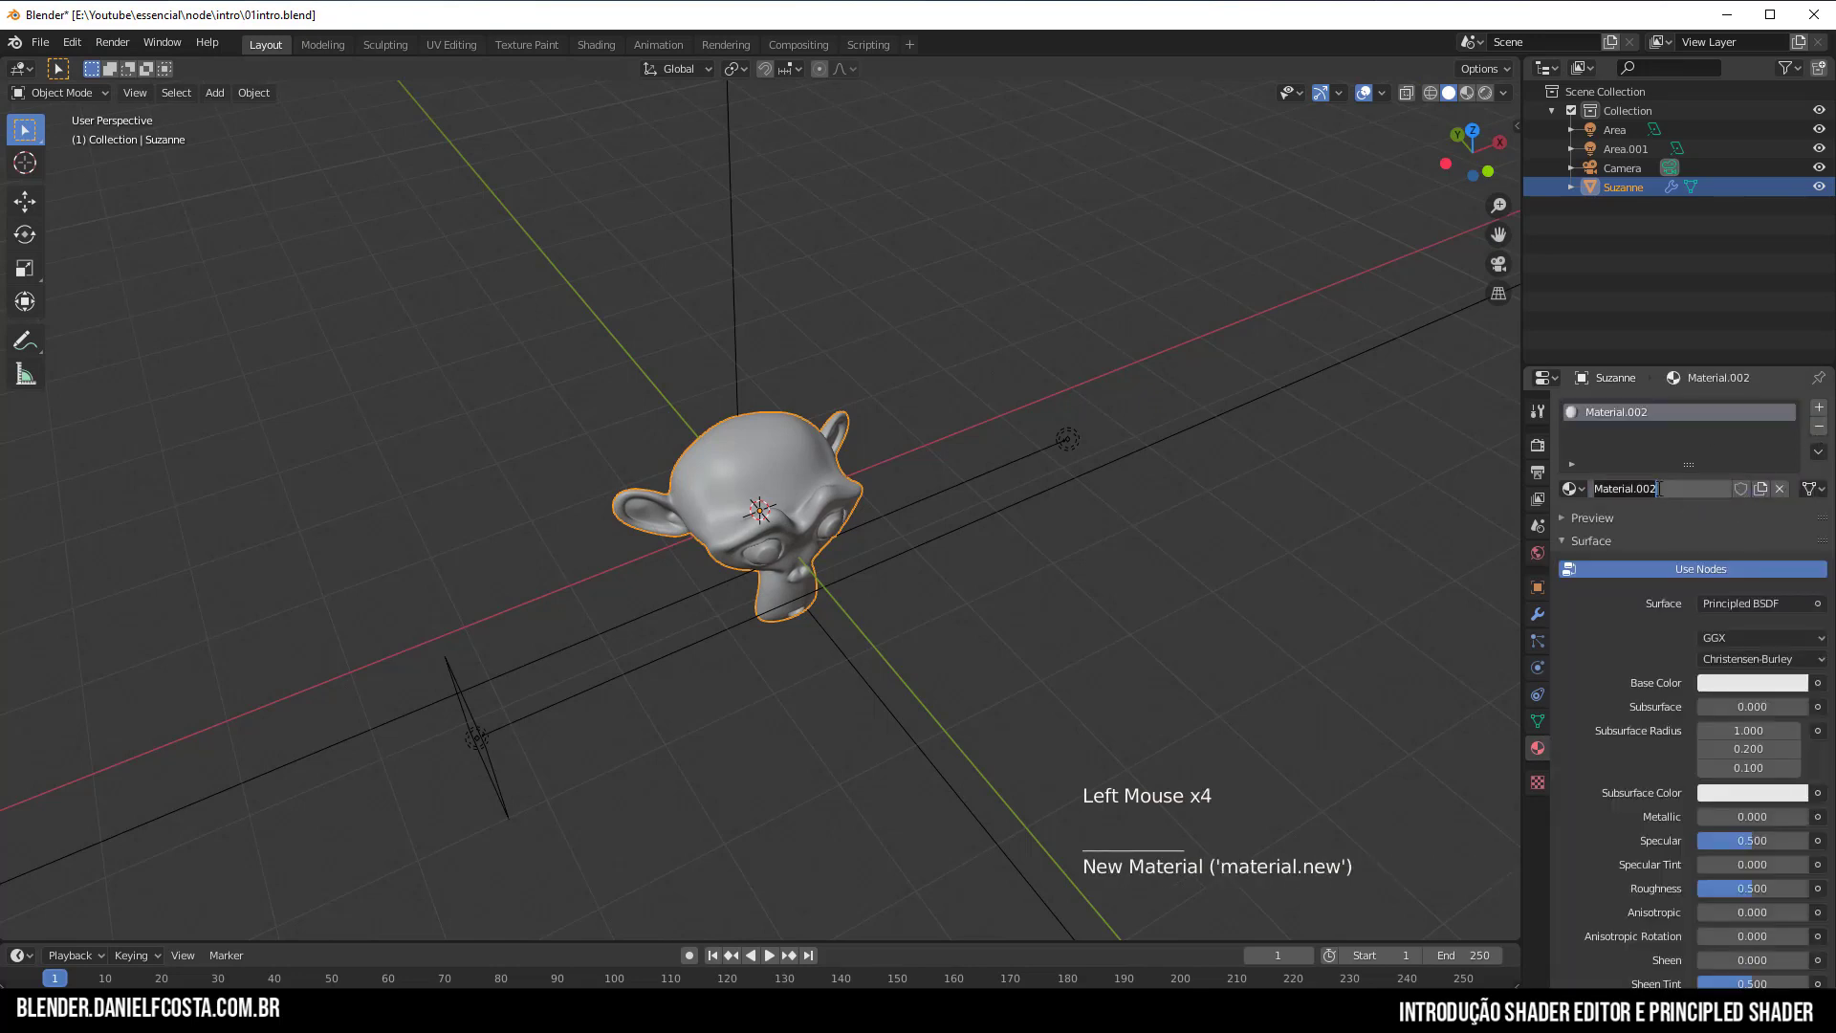
text(Teste)
key(Return)
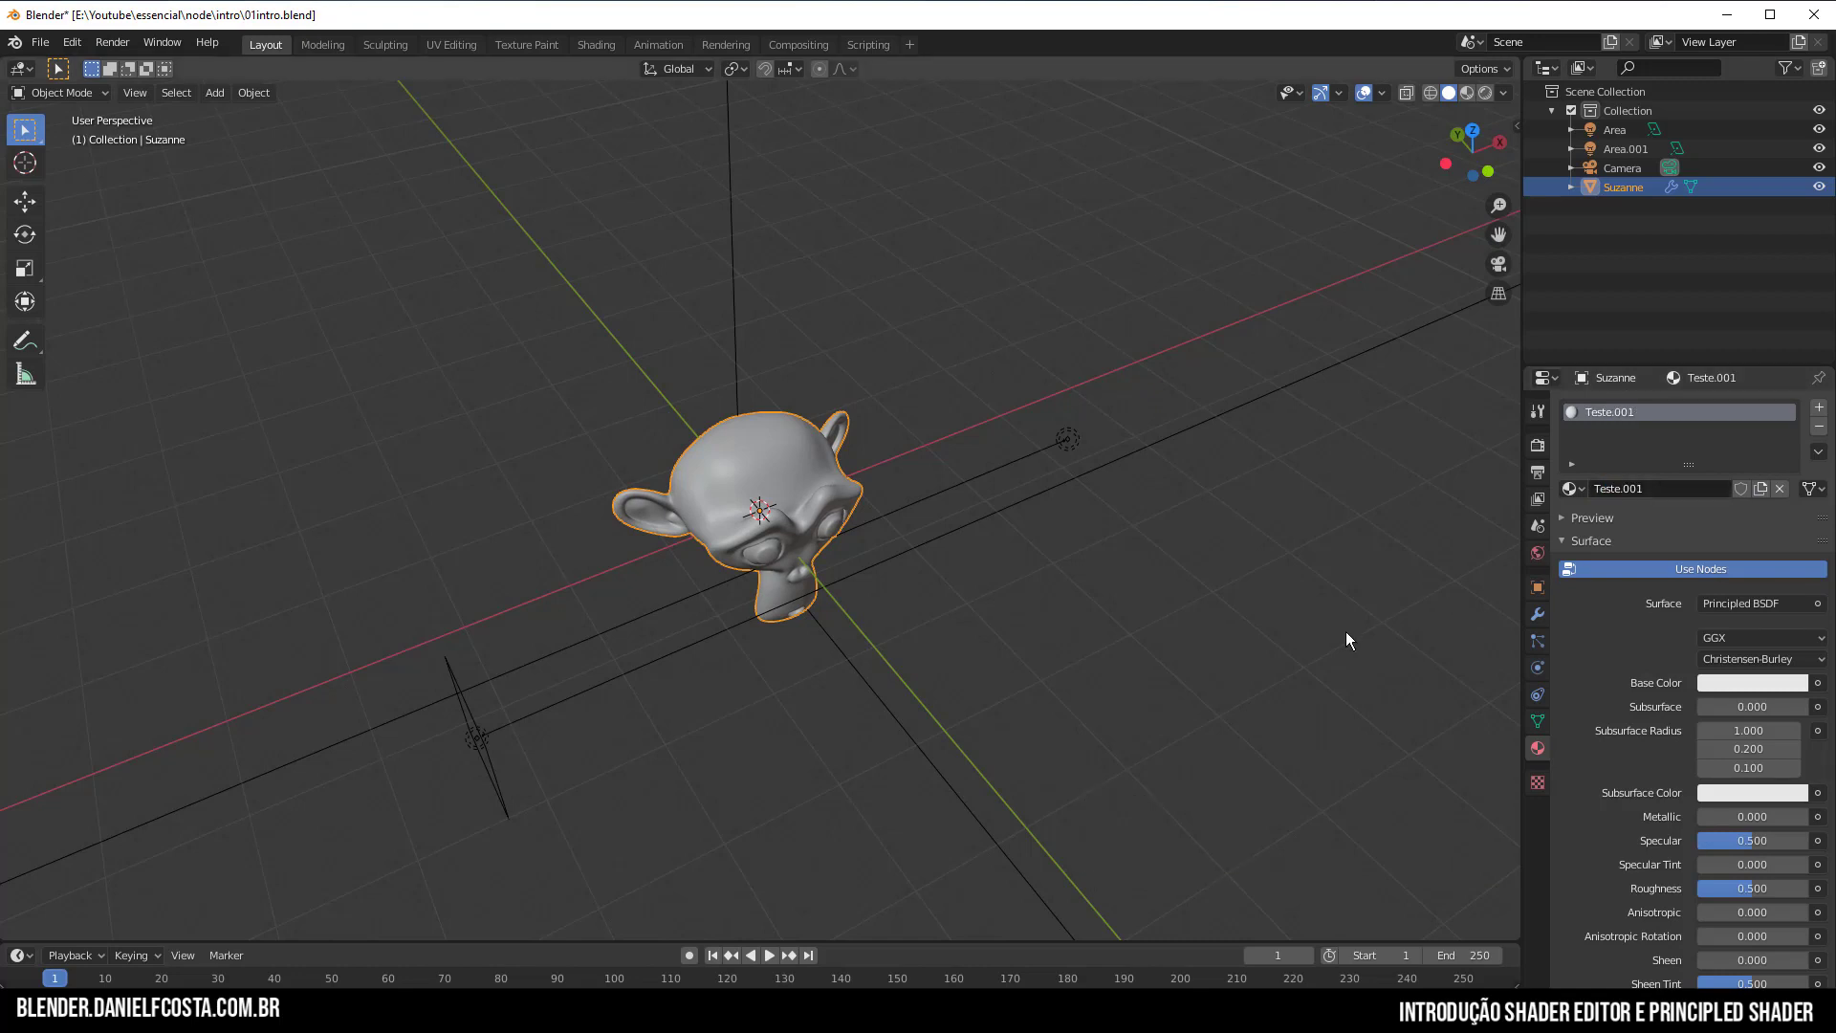
Review the World surface settings that light the scene around the monkey head.
scroll(1216, 662, down, 2)
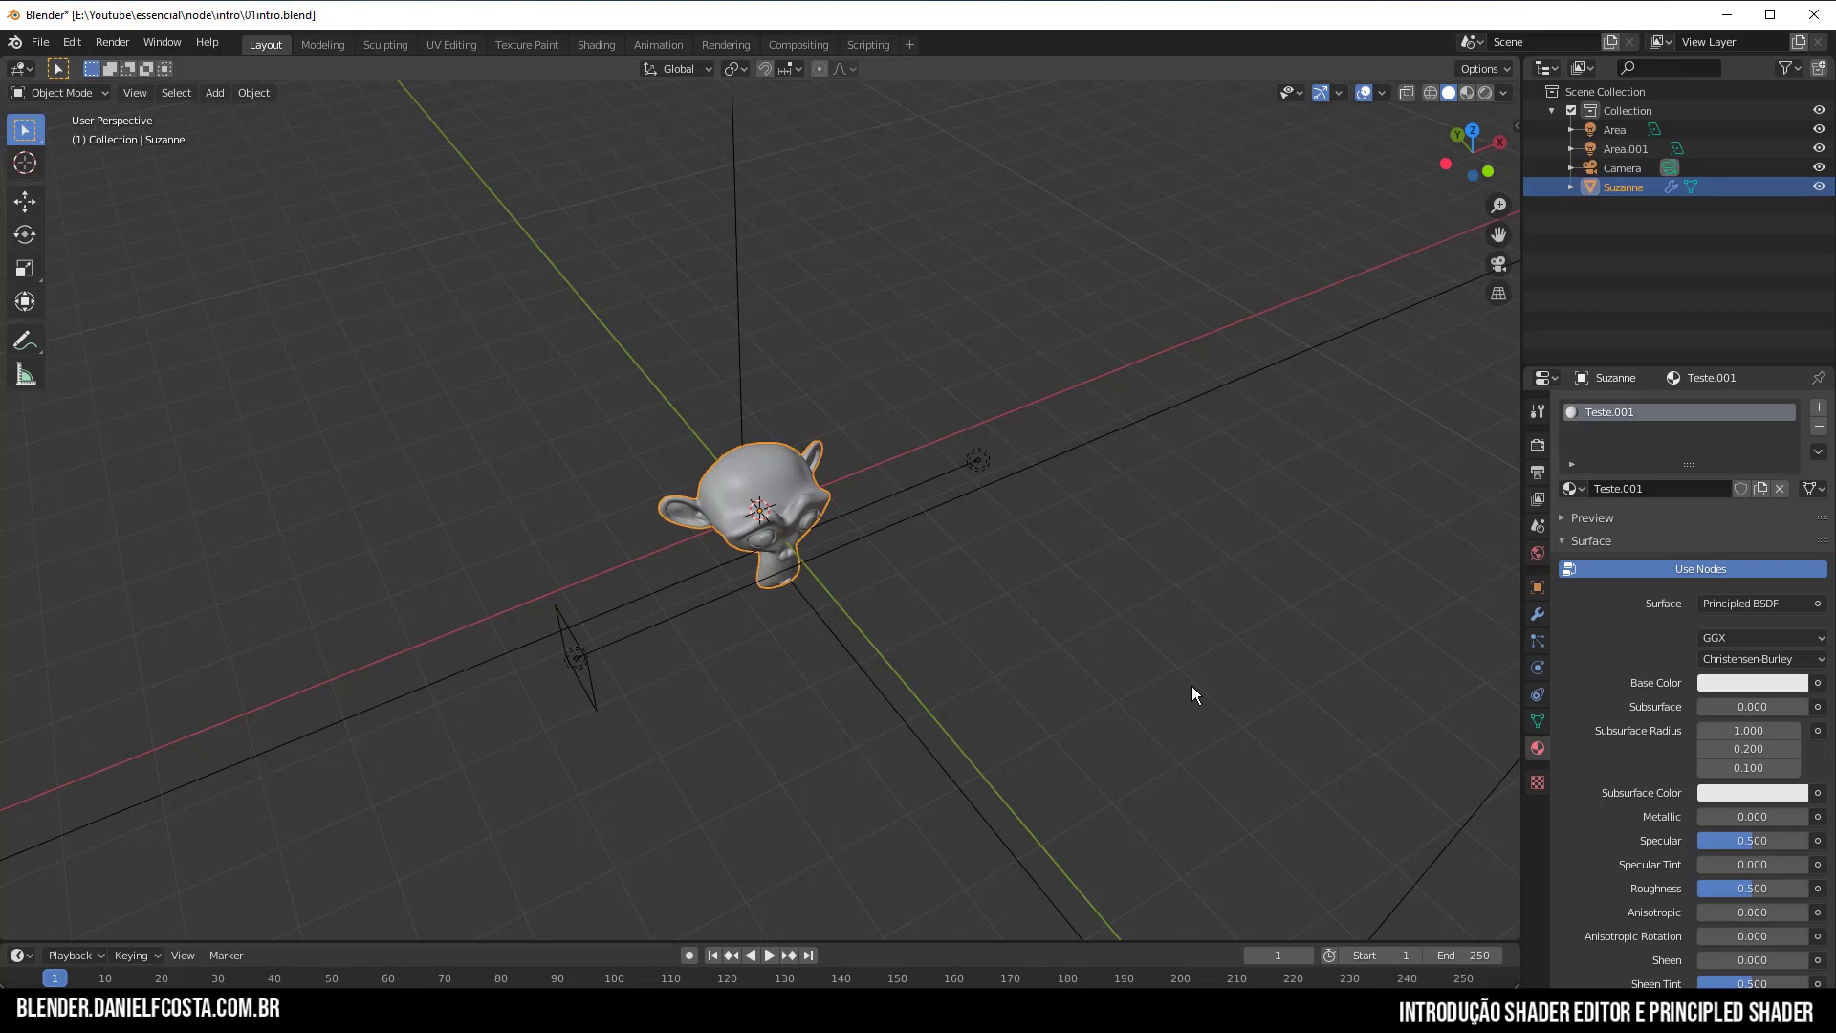
middle_drag(1191, 685, 1419, 545)
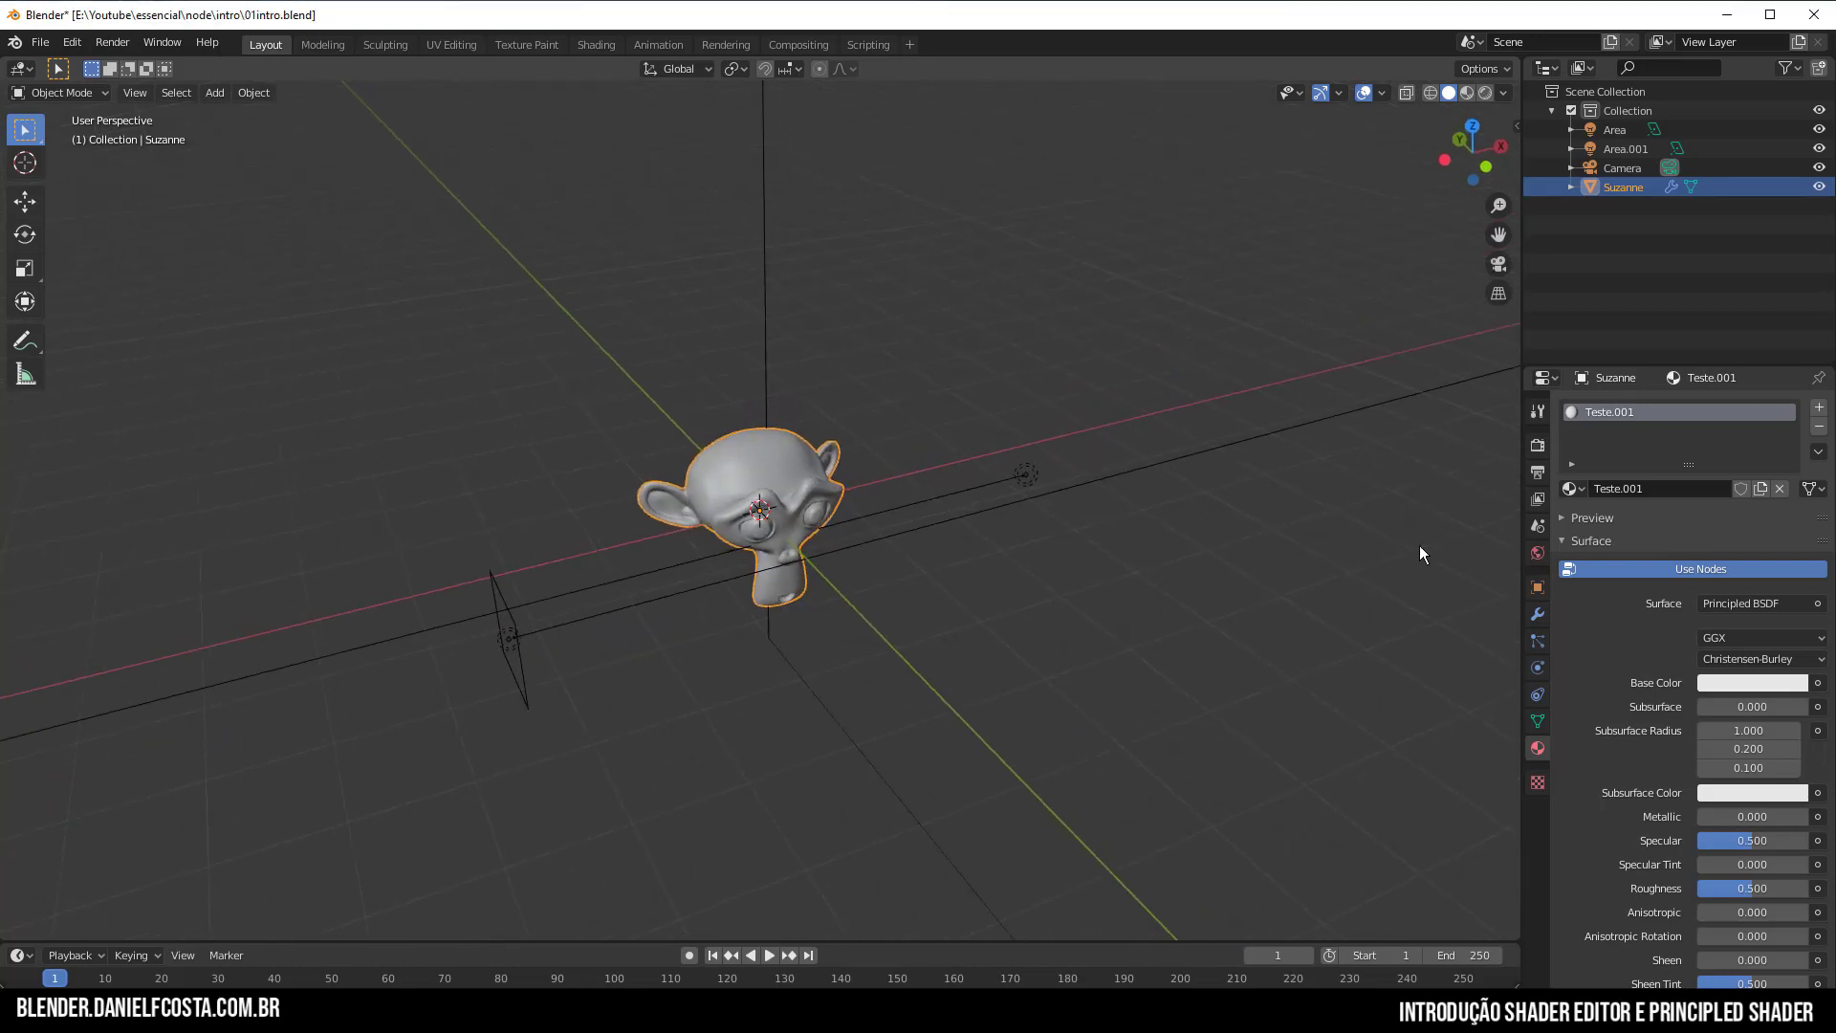
click(1543, 553)
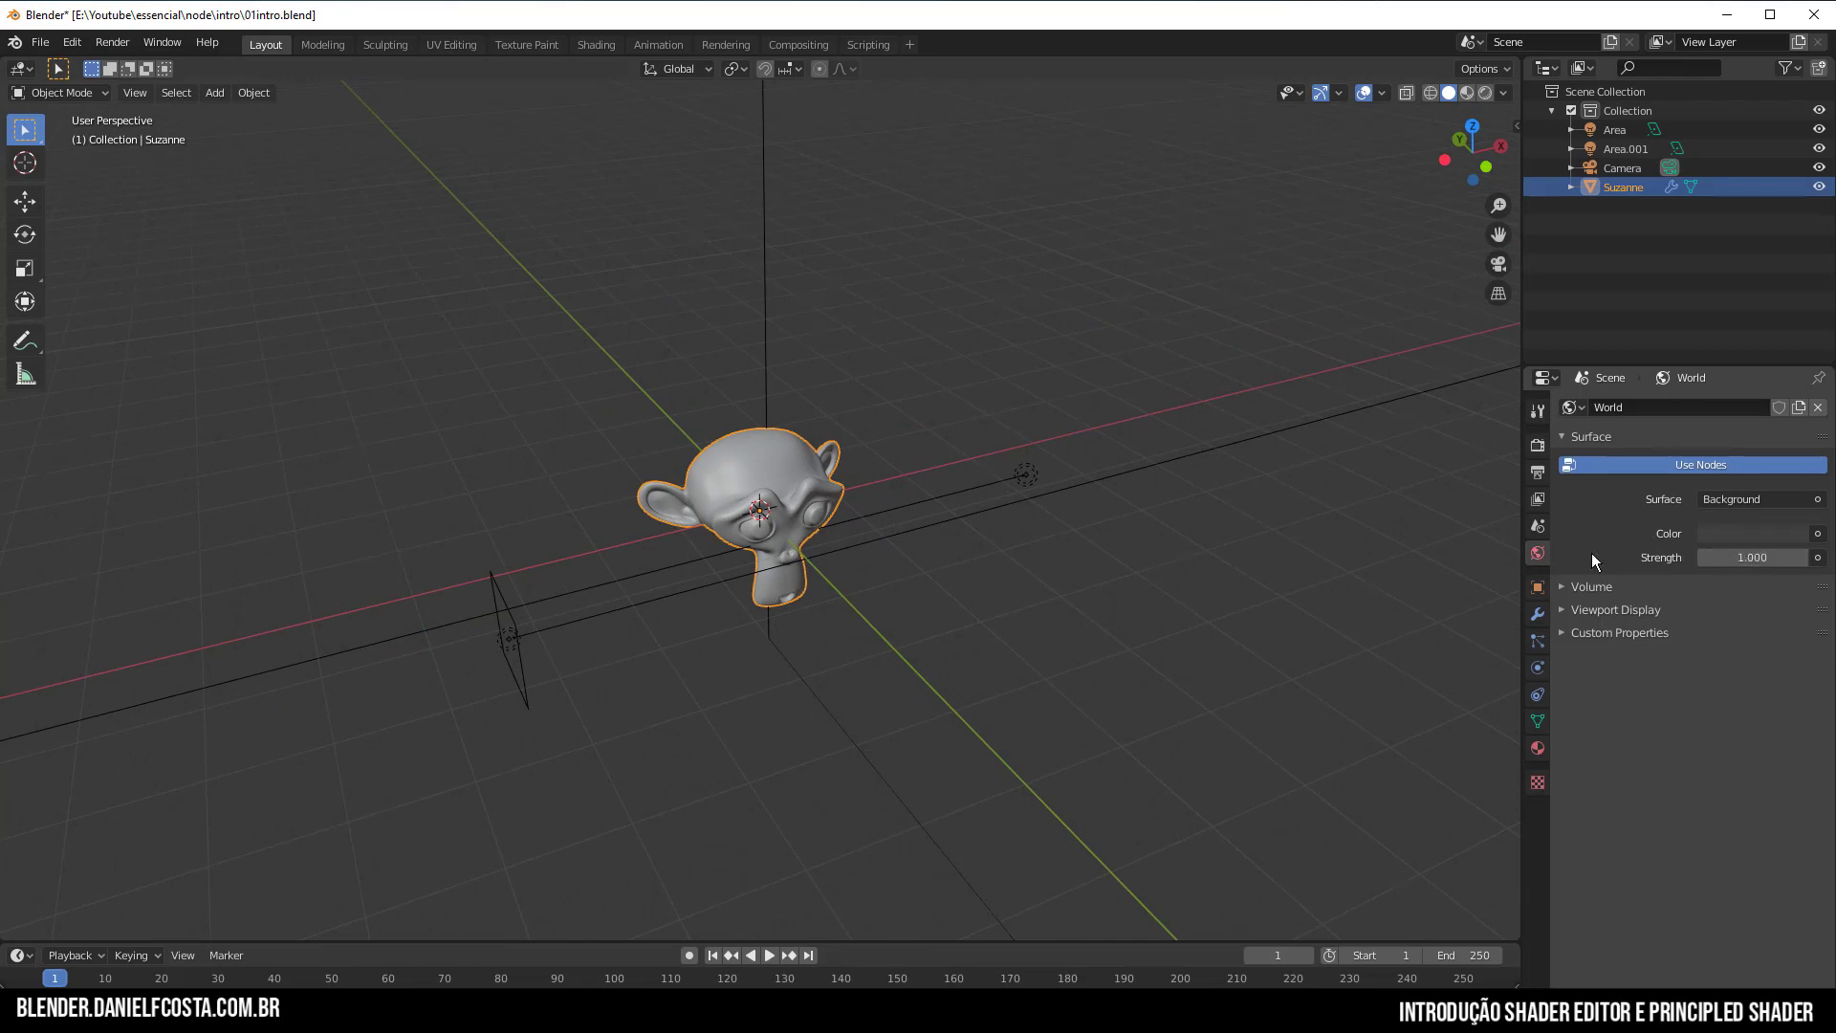
scroll(909, 591, down, 3)
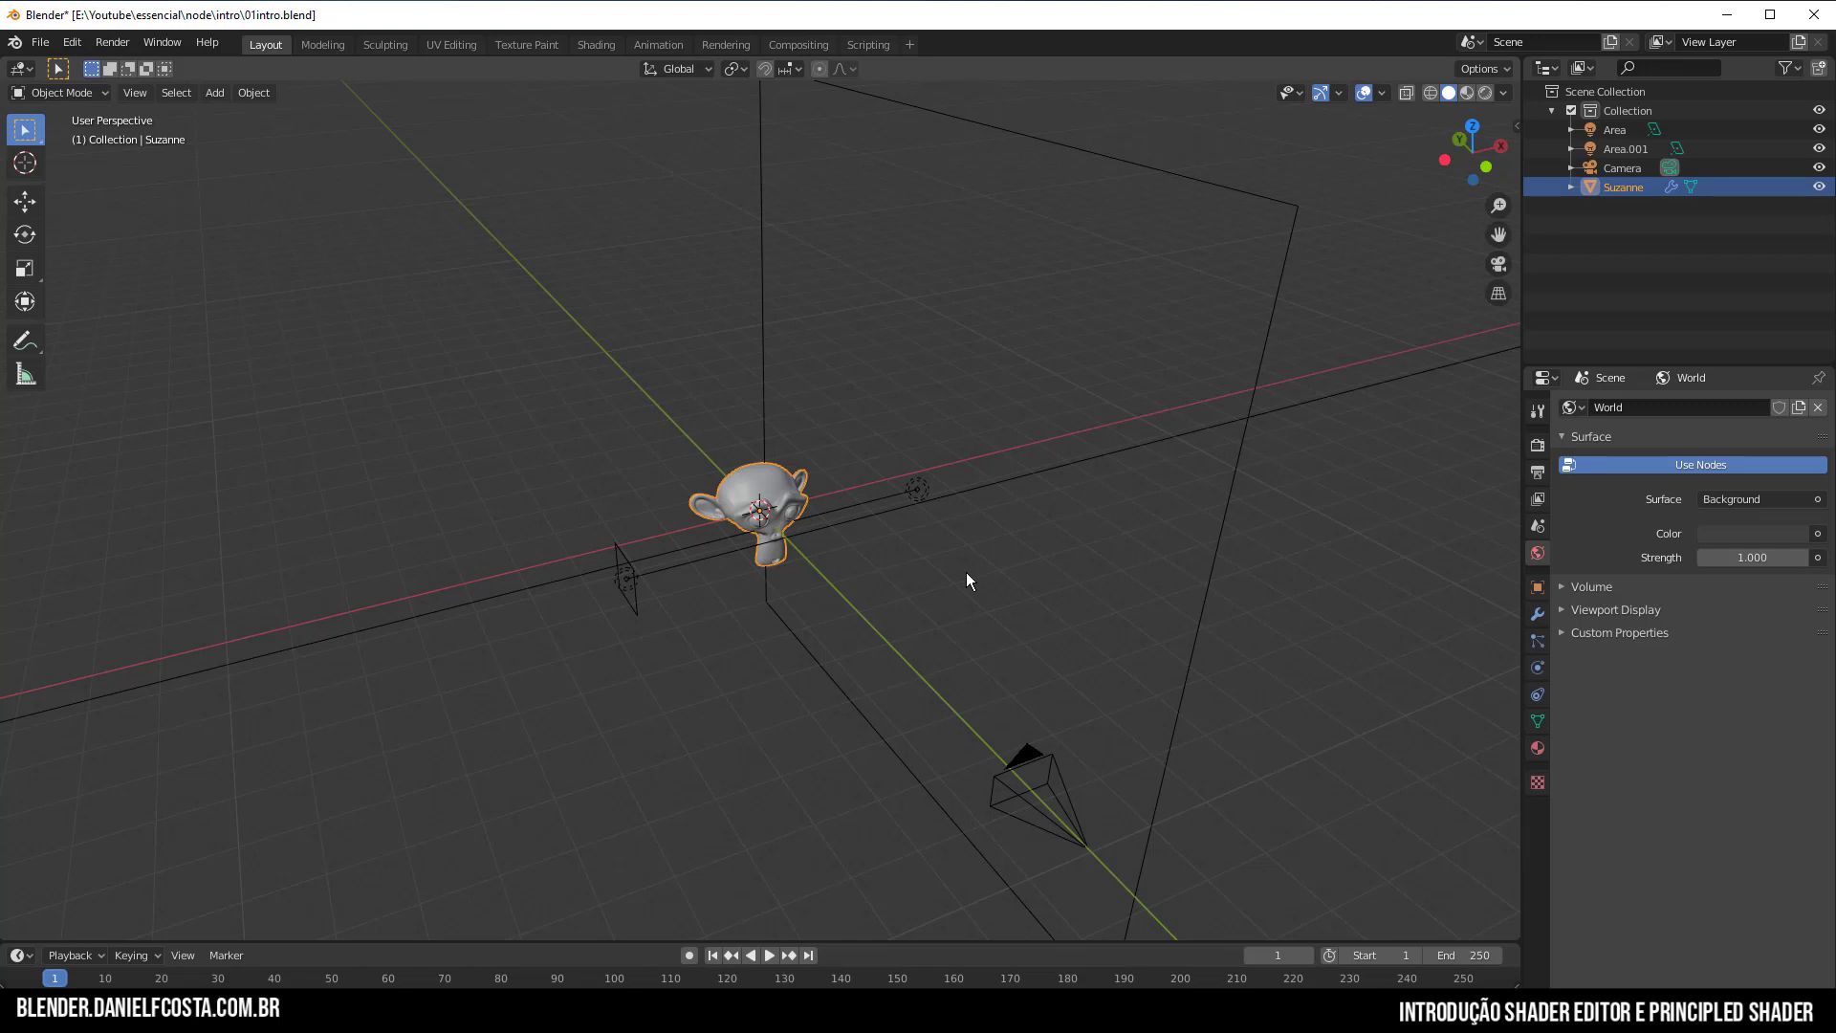
Select the Suzanne head, show its material settings and switch to the Shading workspace.
click(918, 488)
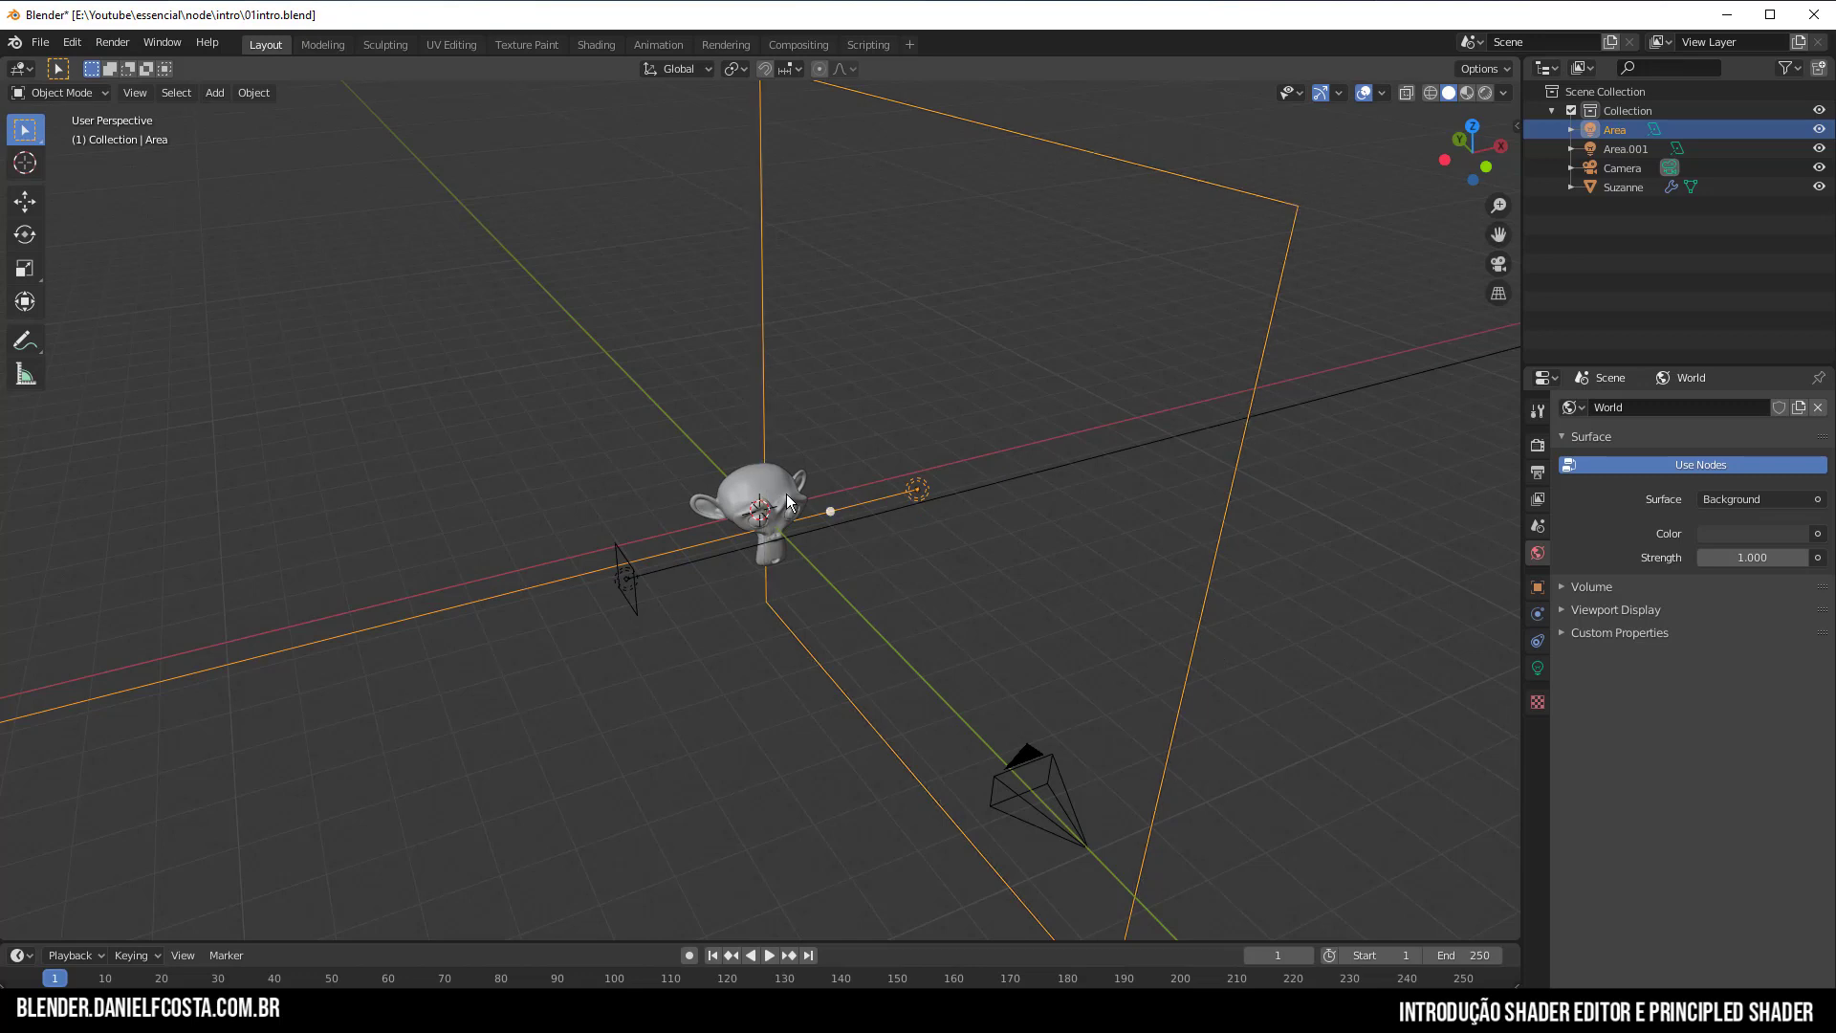
click(751, 476)
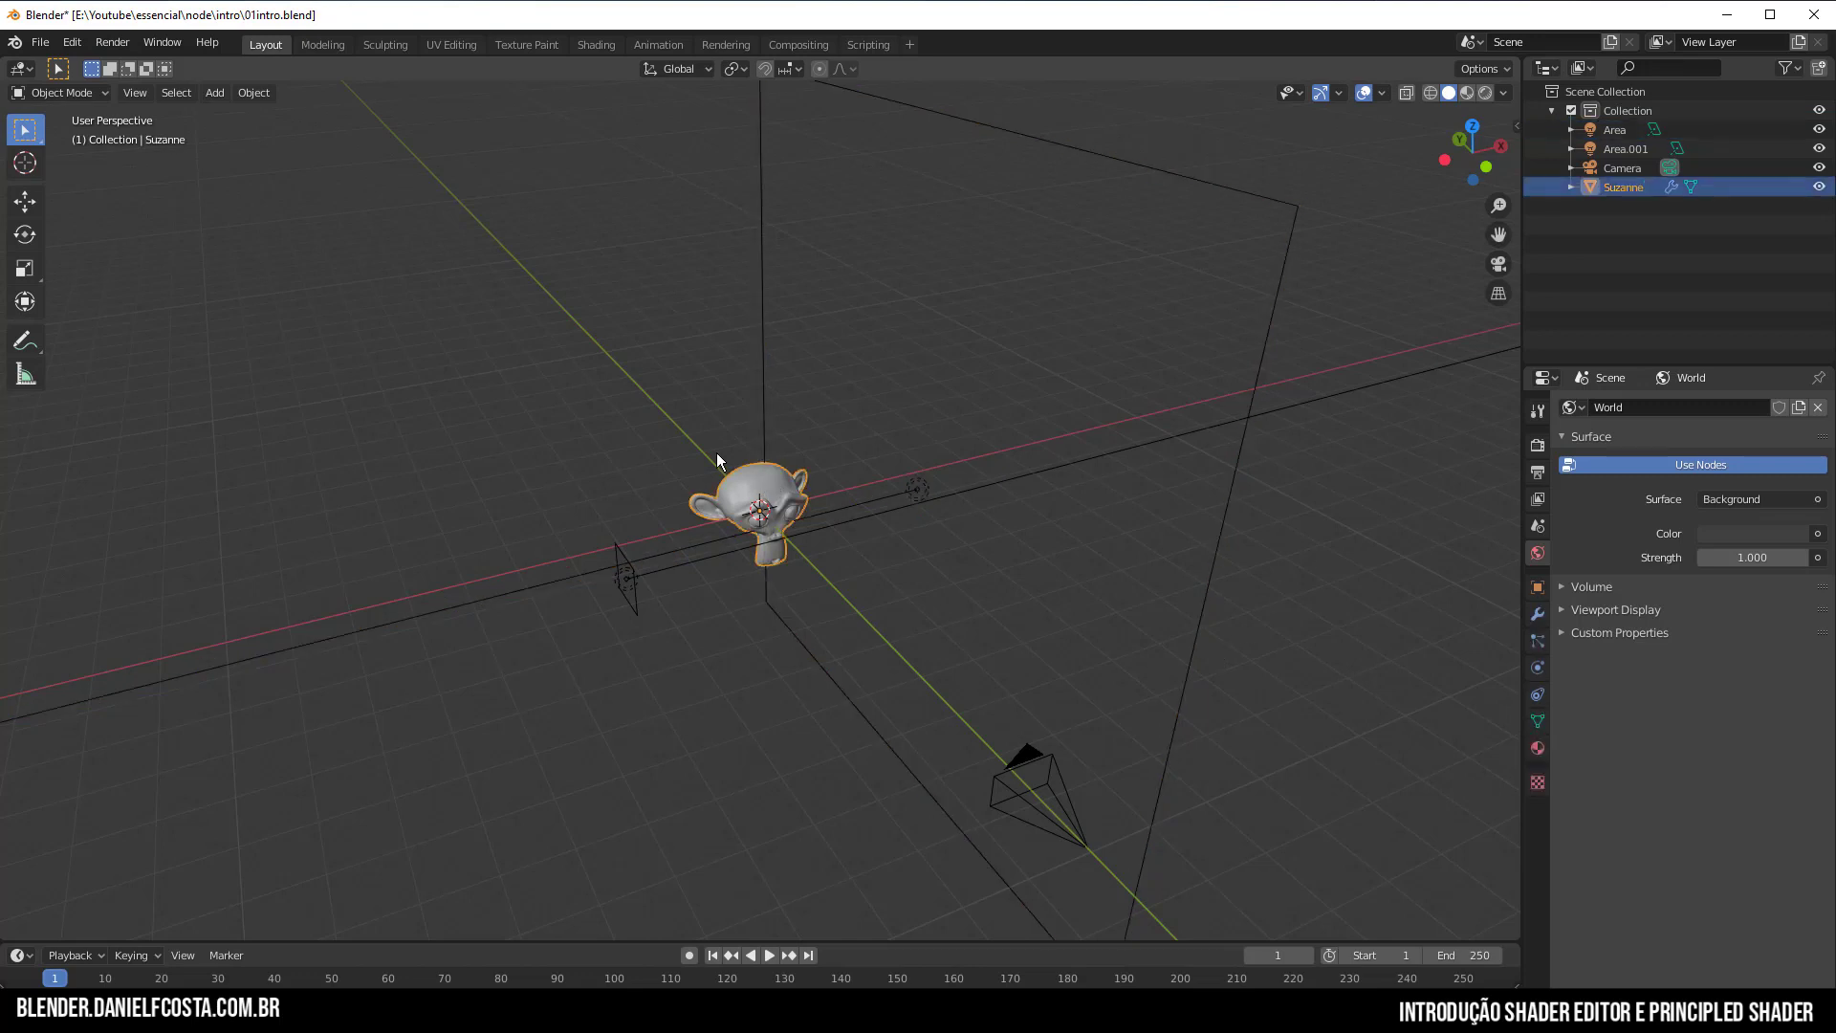
click(1538, 747)
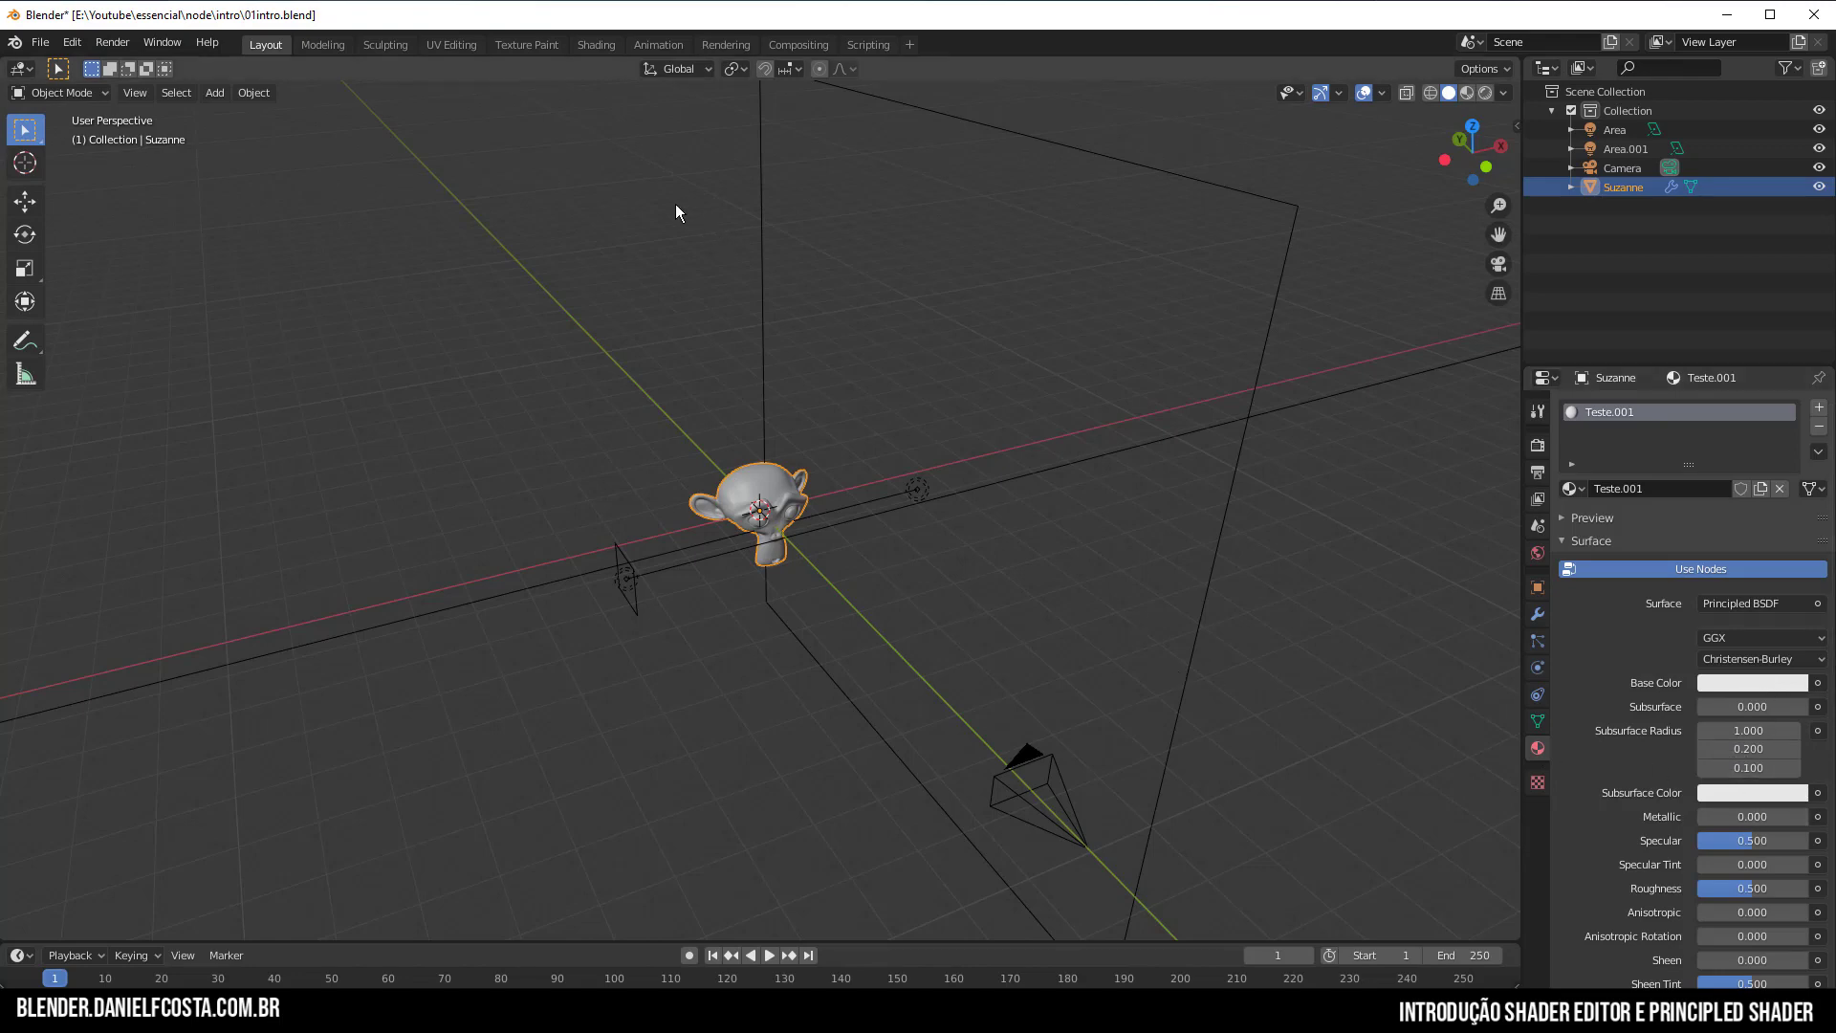
click(604, 46)
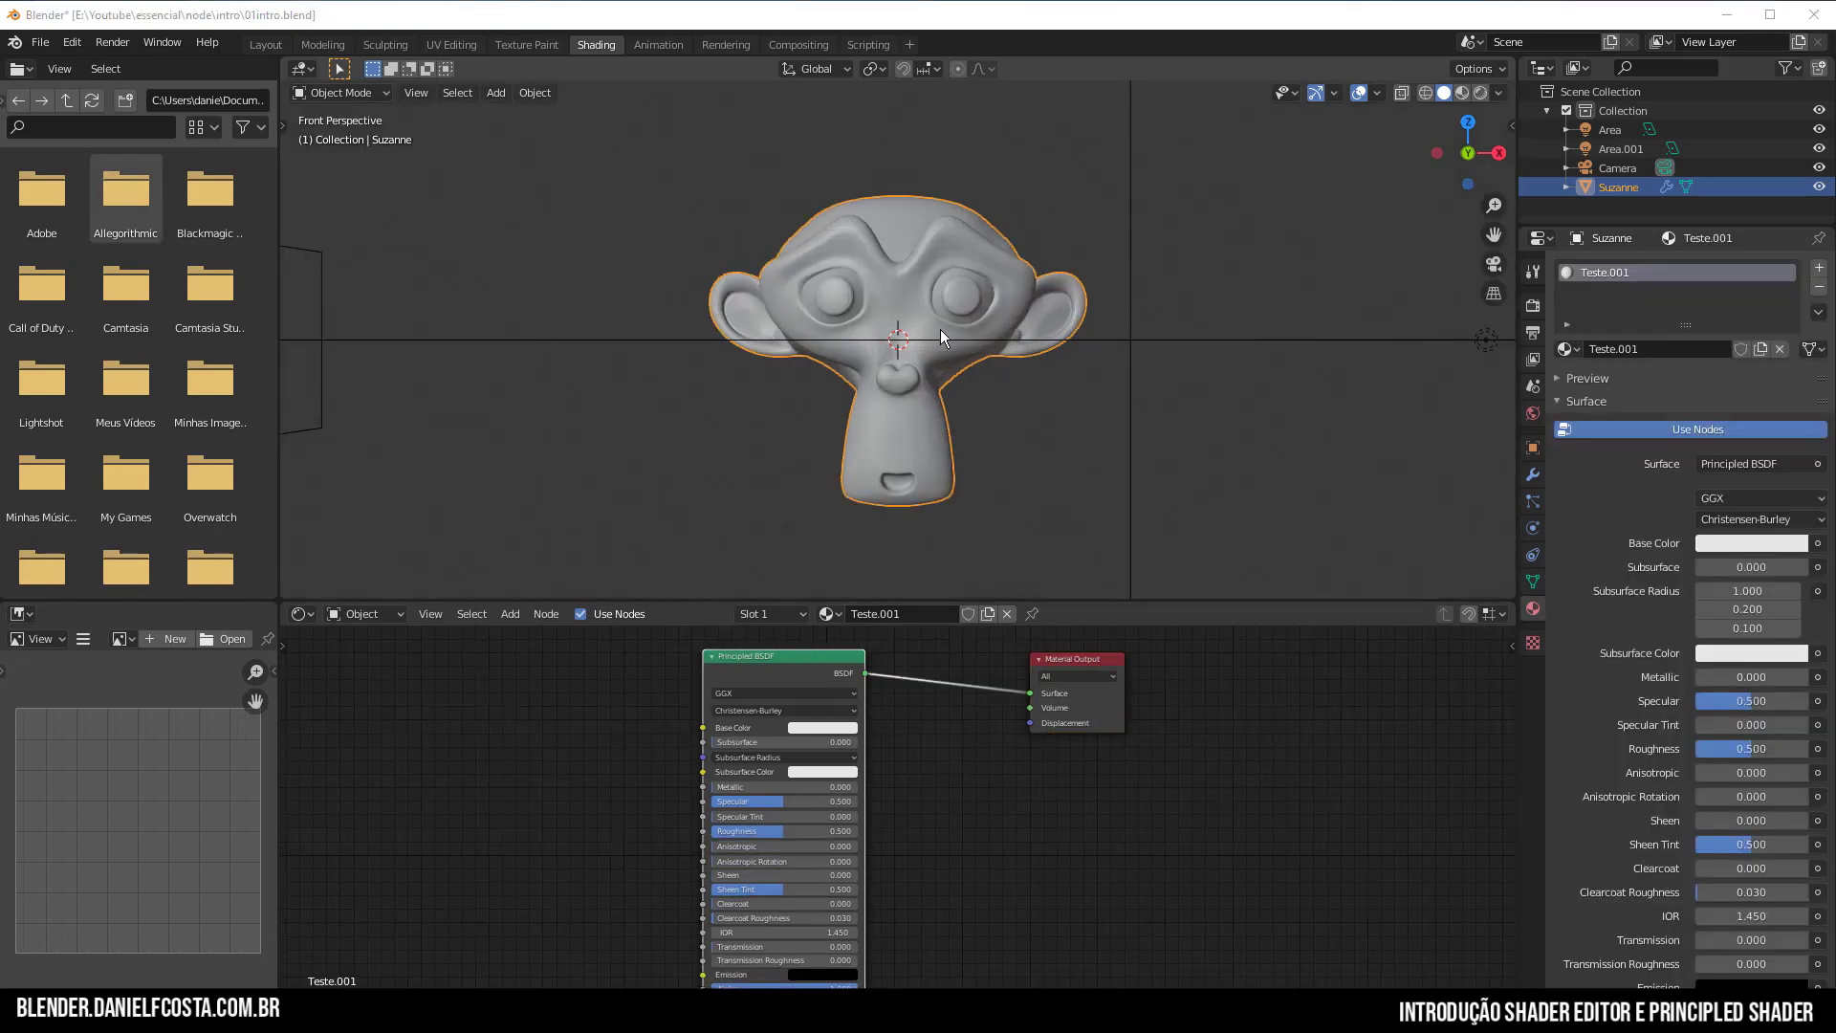
middle_drag(939, 329, 1067, 363)
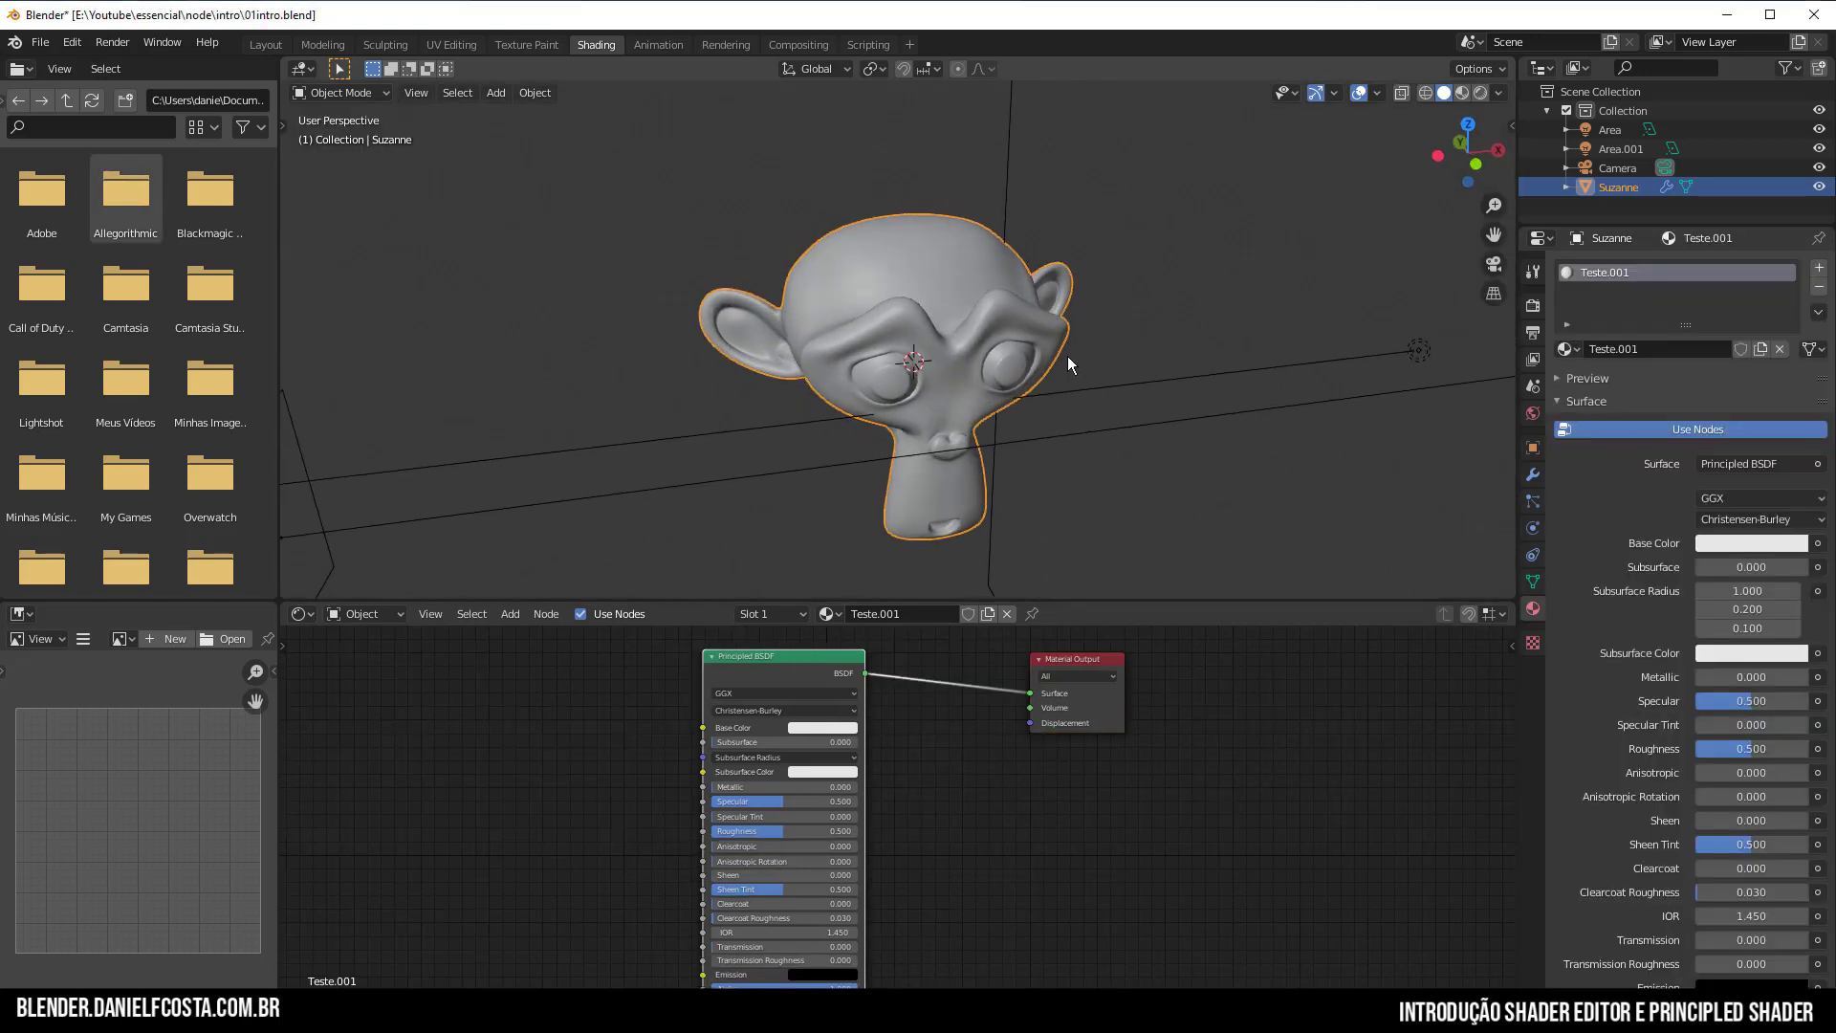
View the monkey head in Material Preview shading and look at the preview's environment lighting options.
click(1461, 93)
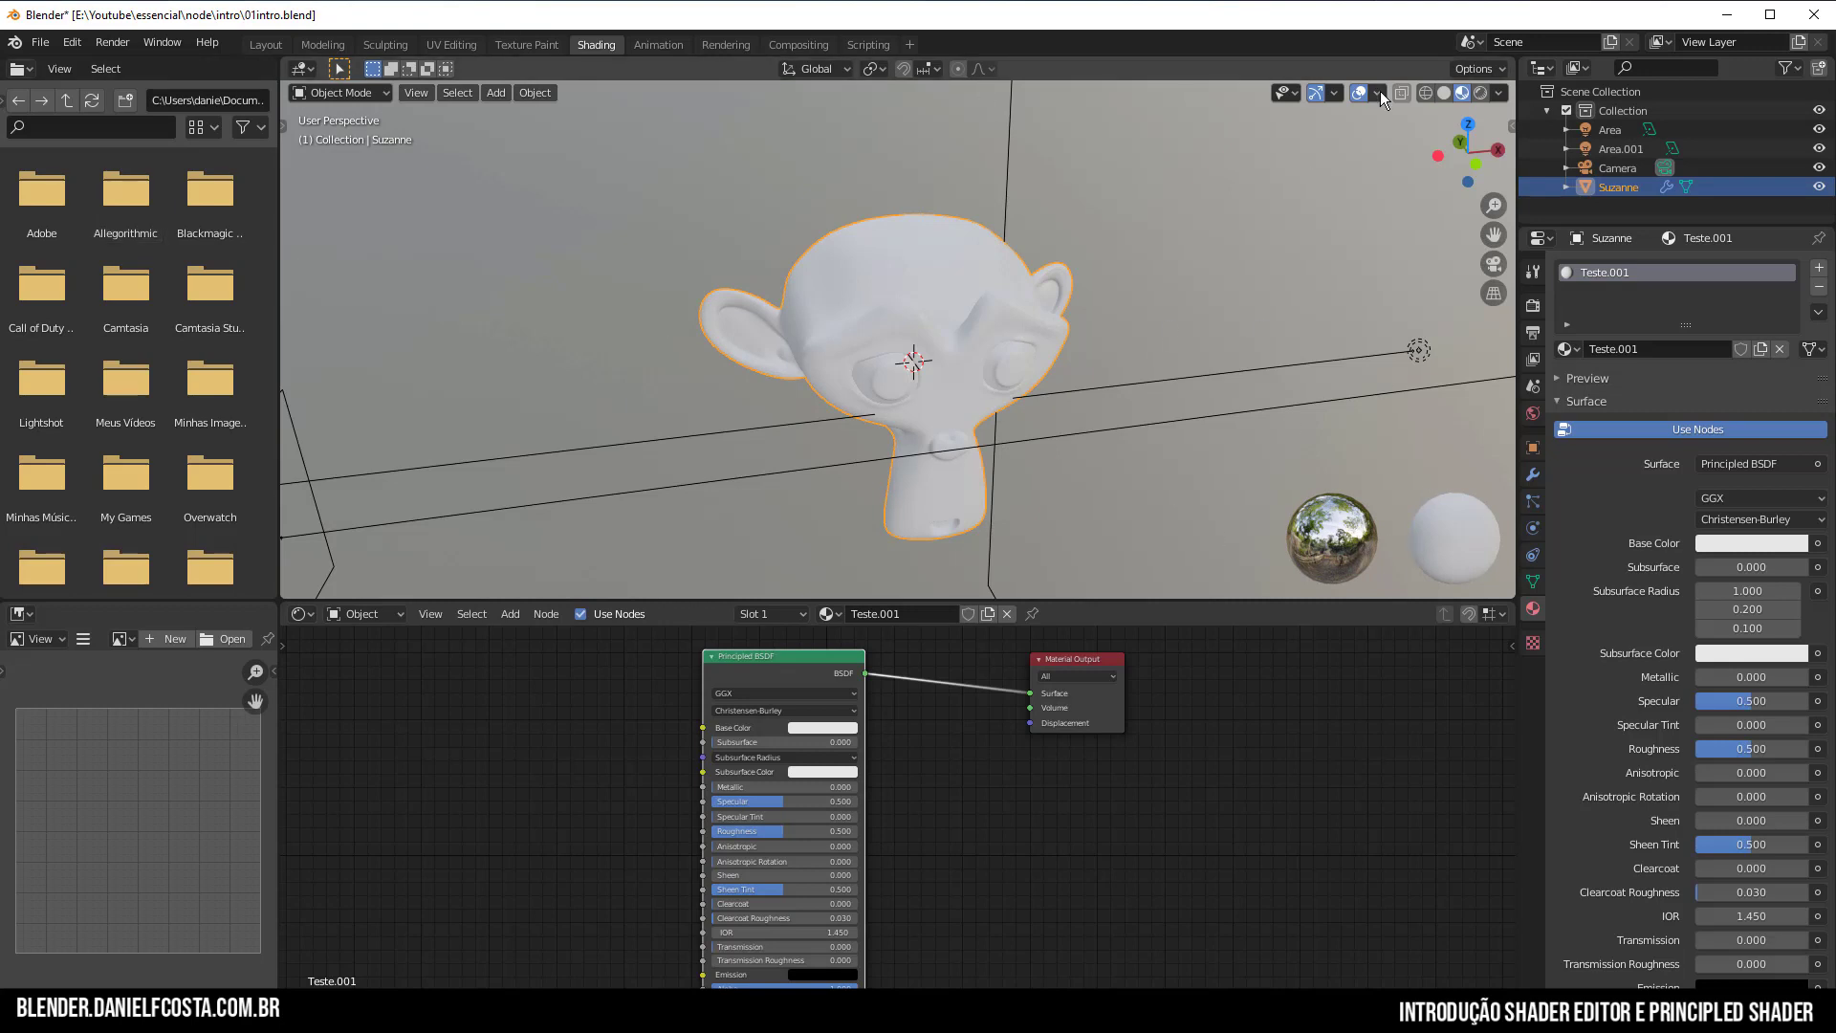
click(1497, 94)
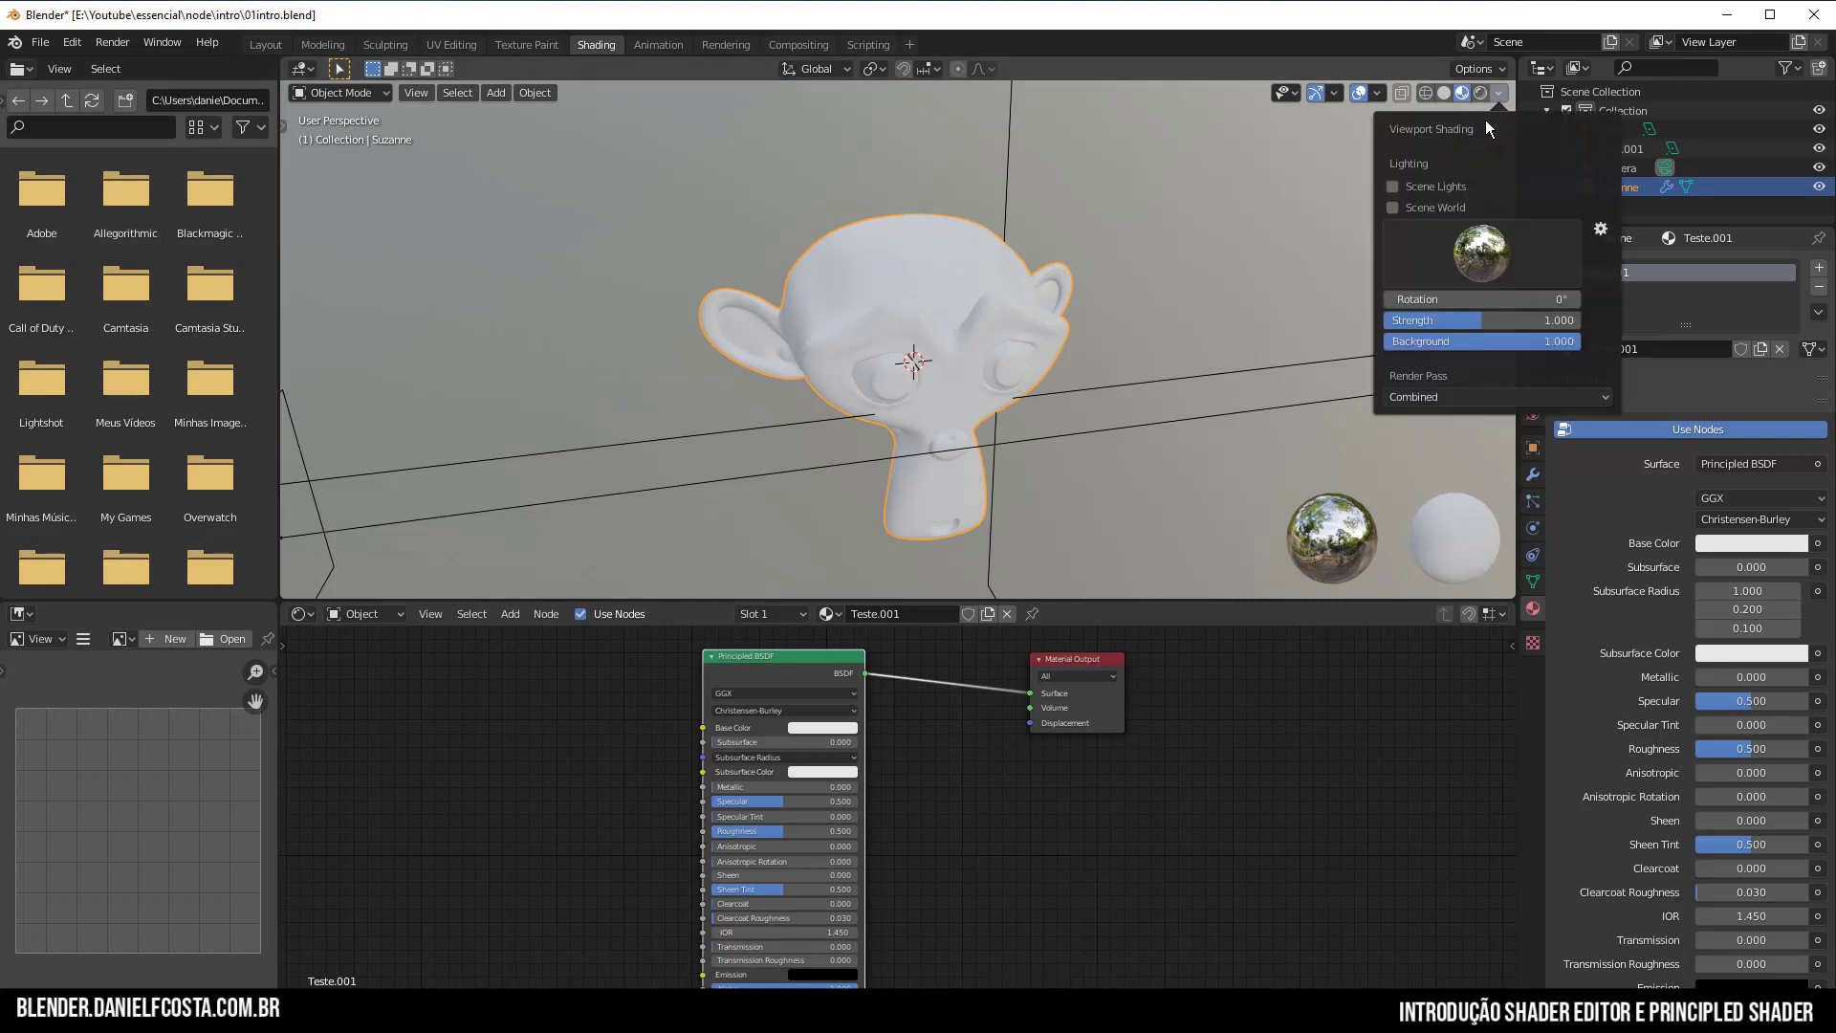
click(1489, 250)
mouse_move(945, 456)
middle_down()
mouse_move(885, 388)
mouse_move(779, 371)
mouse_move(962, 444)
middle_up()
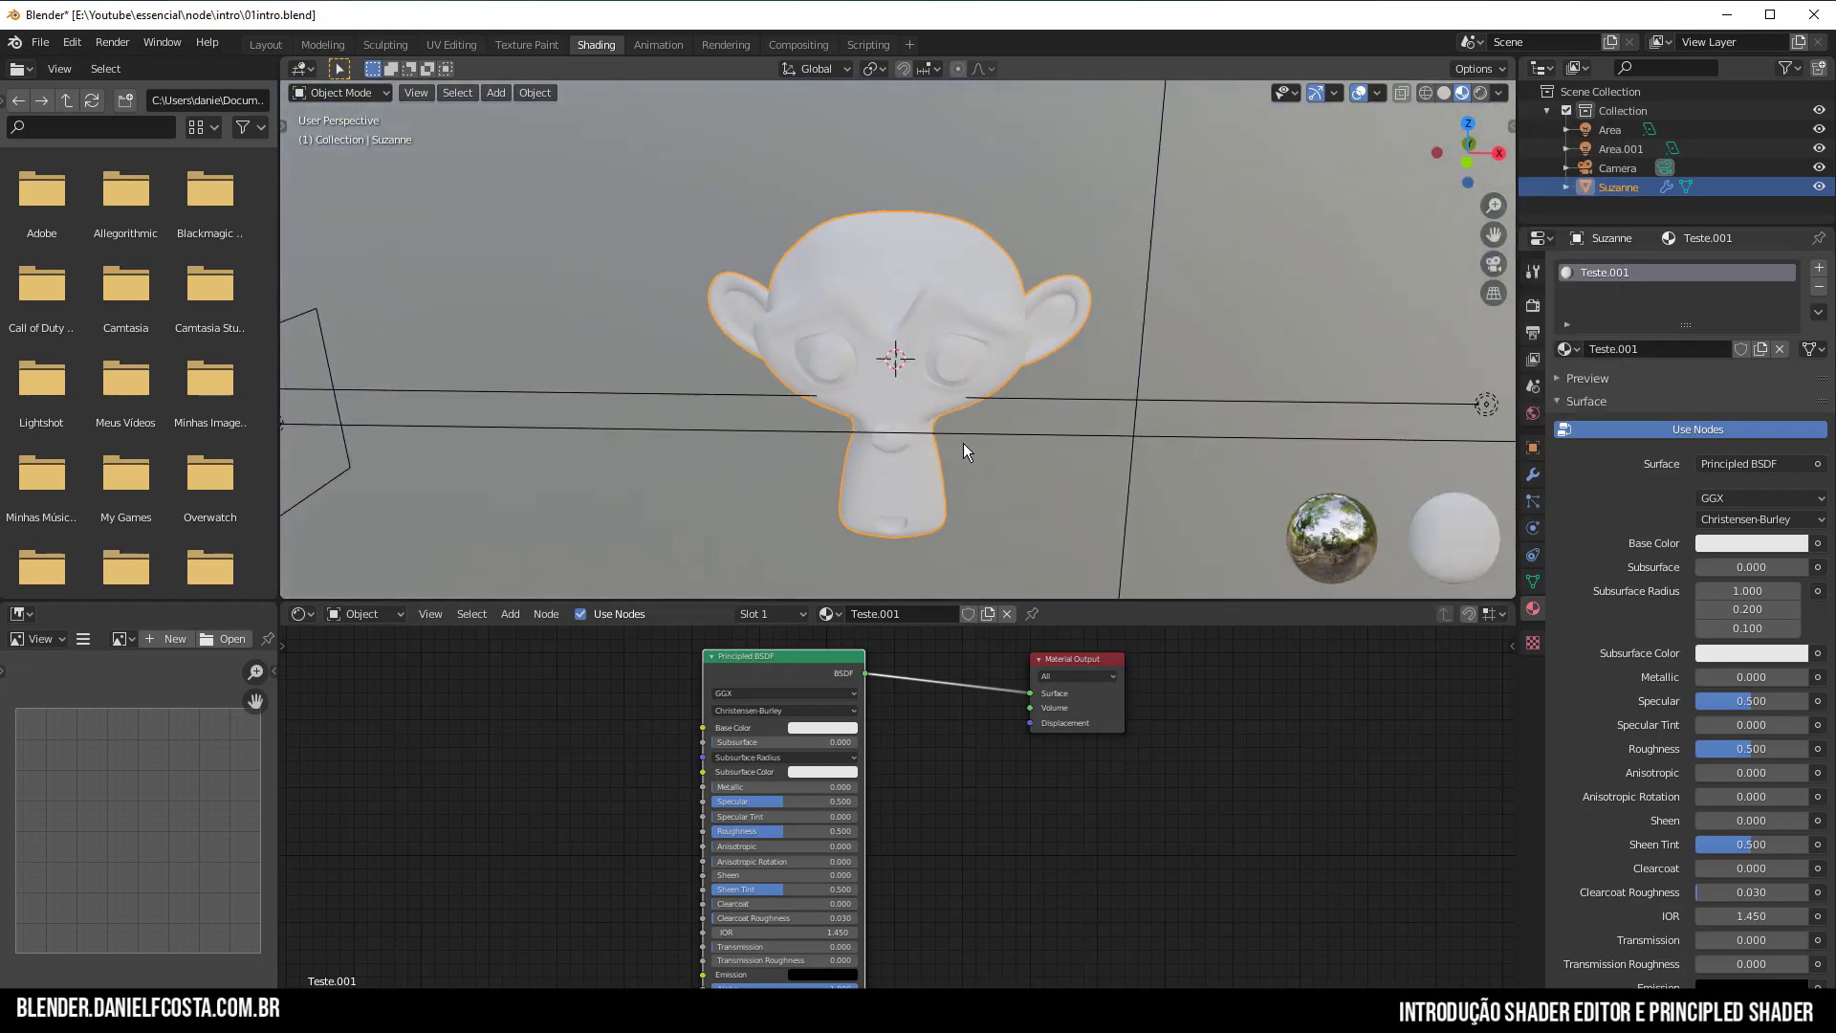
Switch the viewport to Rendered shading to view the monkey head under the scene lights.
click(1480, 93)
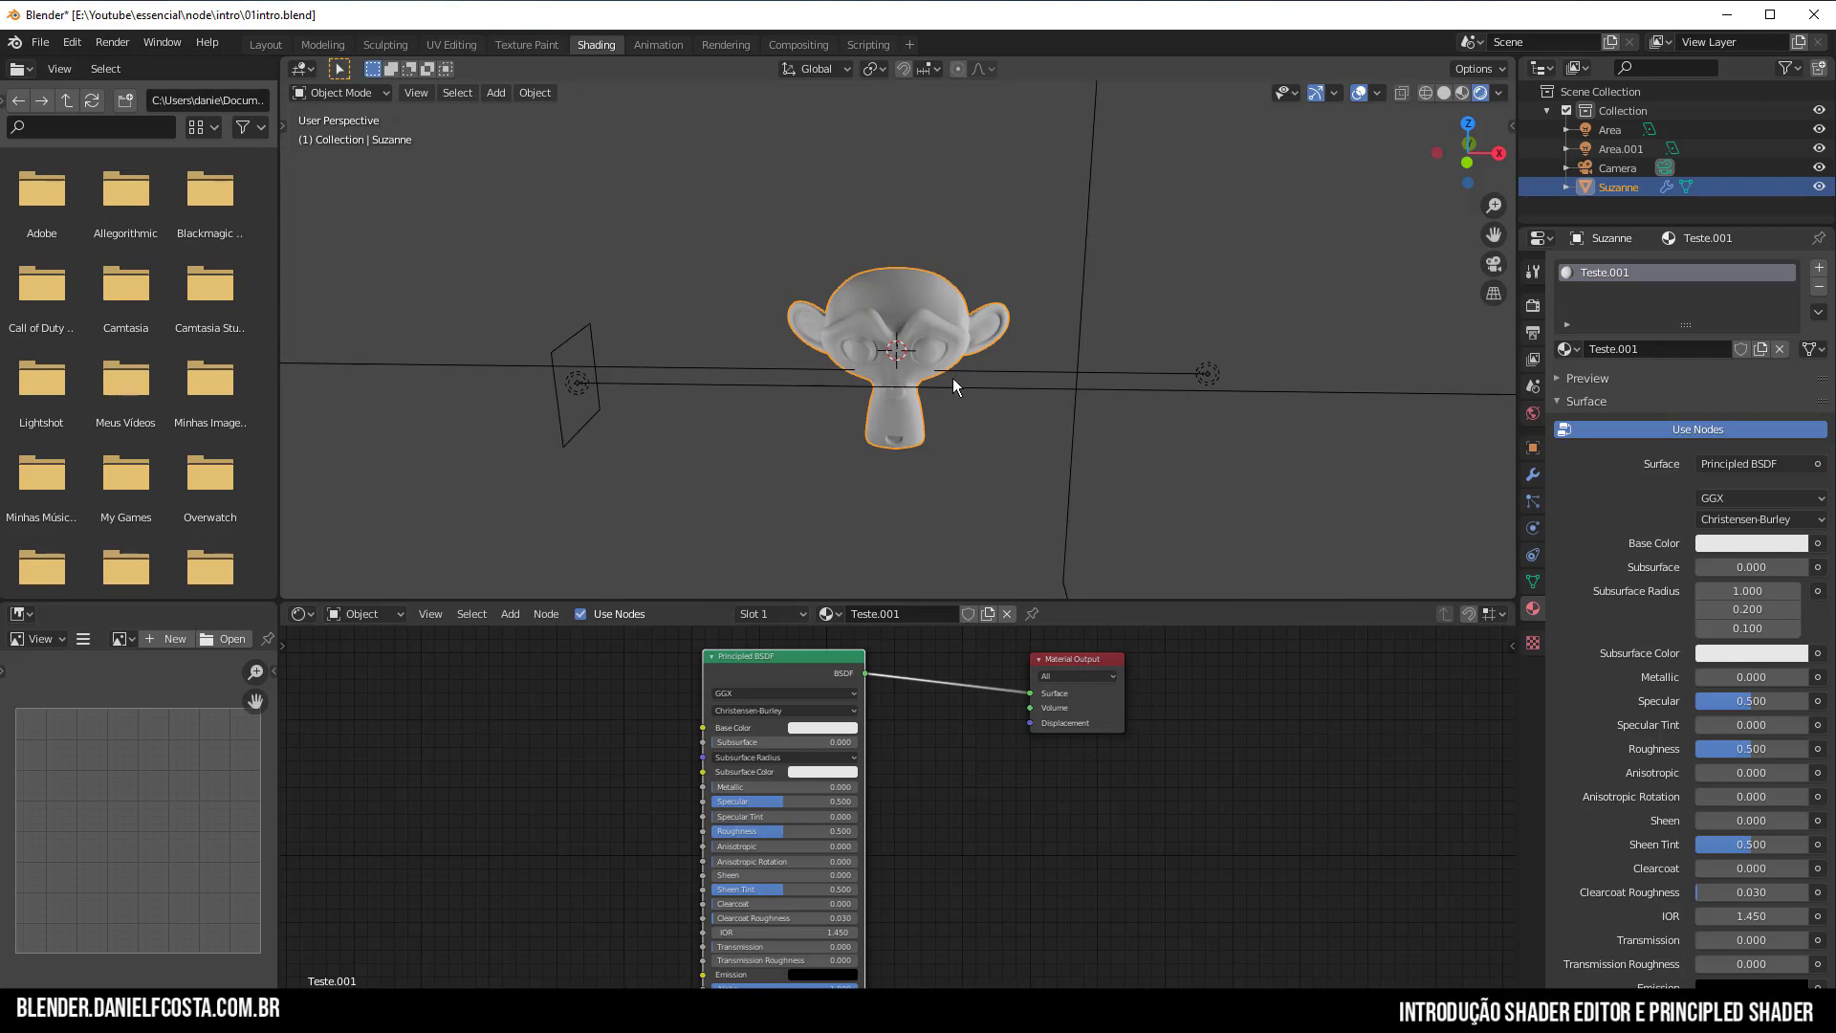
scroll(947, 368, up, 1)
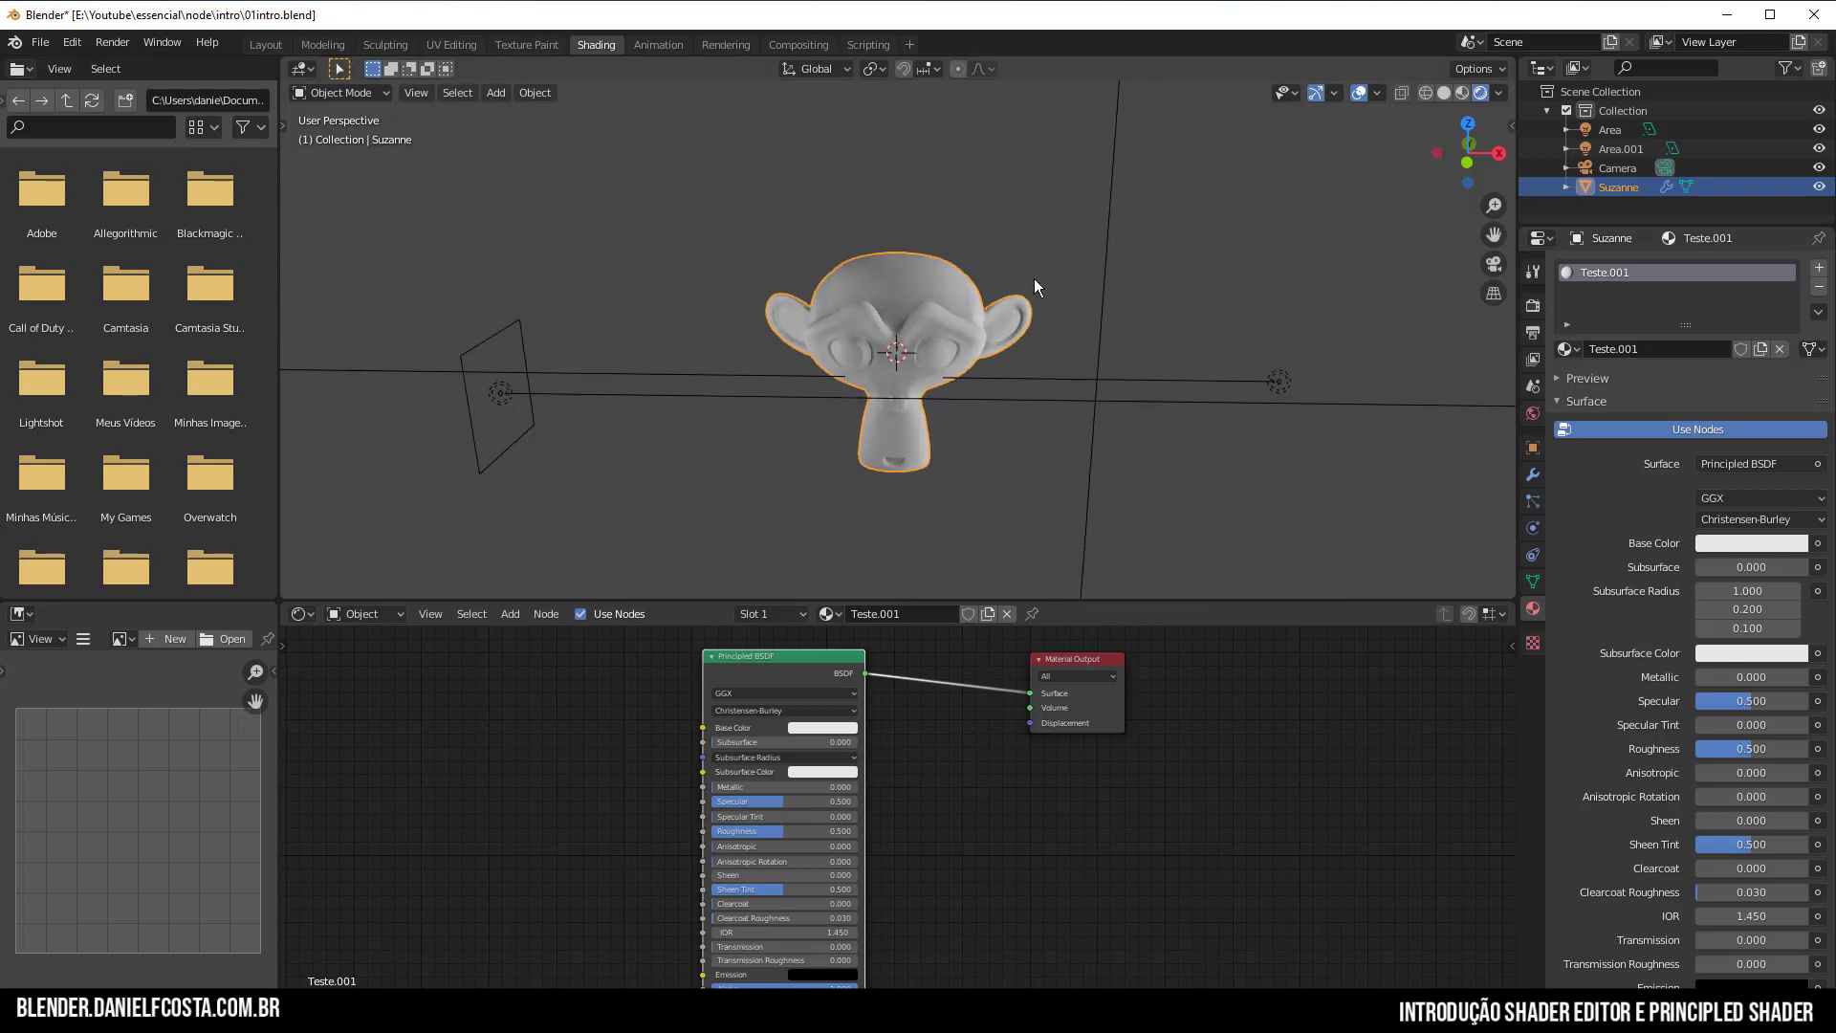
middle_drag(829, 332, 850, 406)
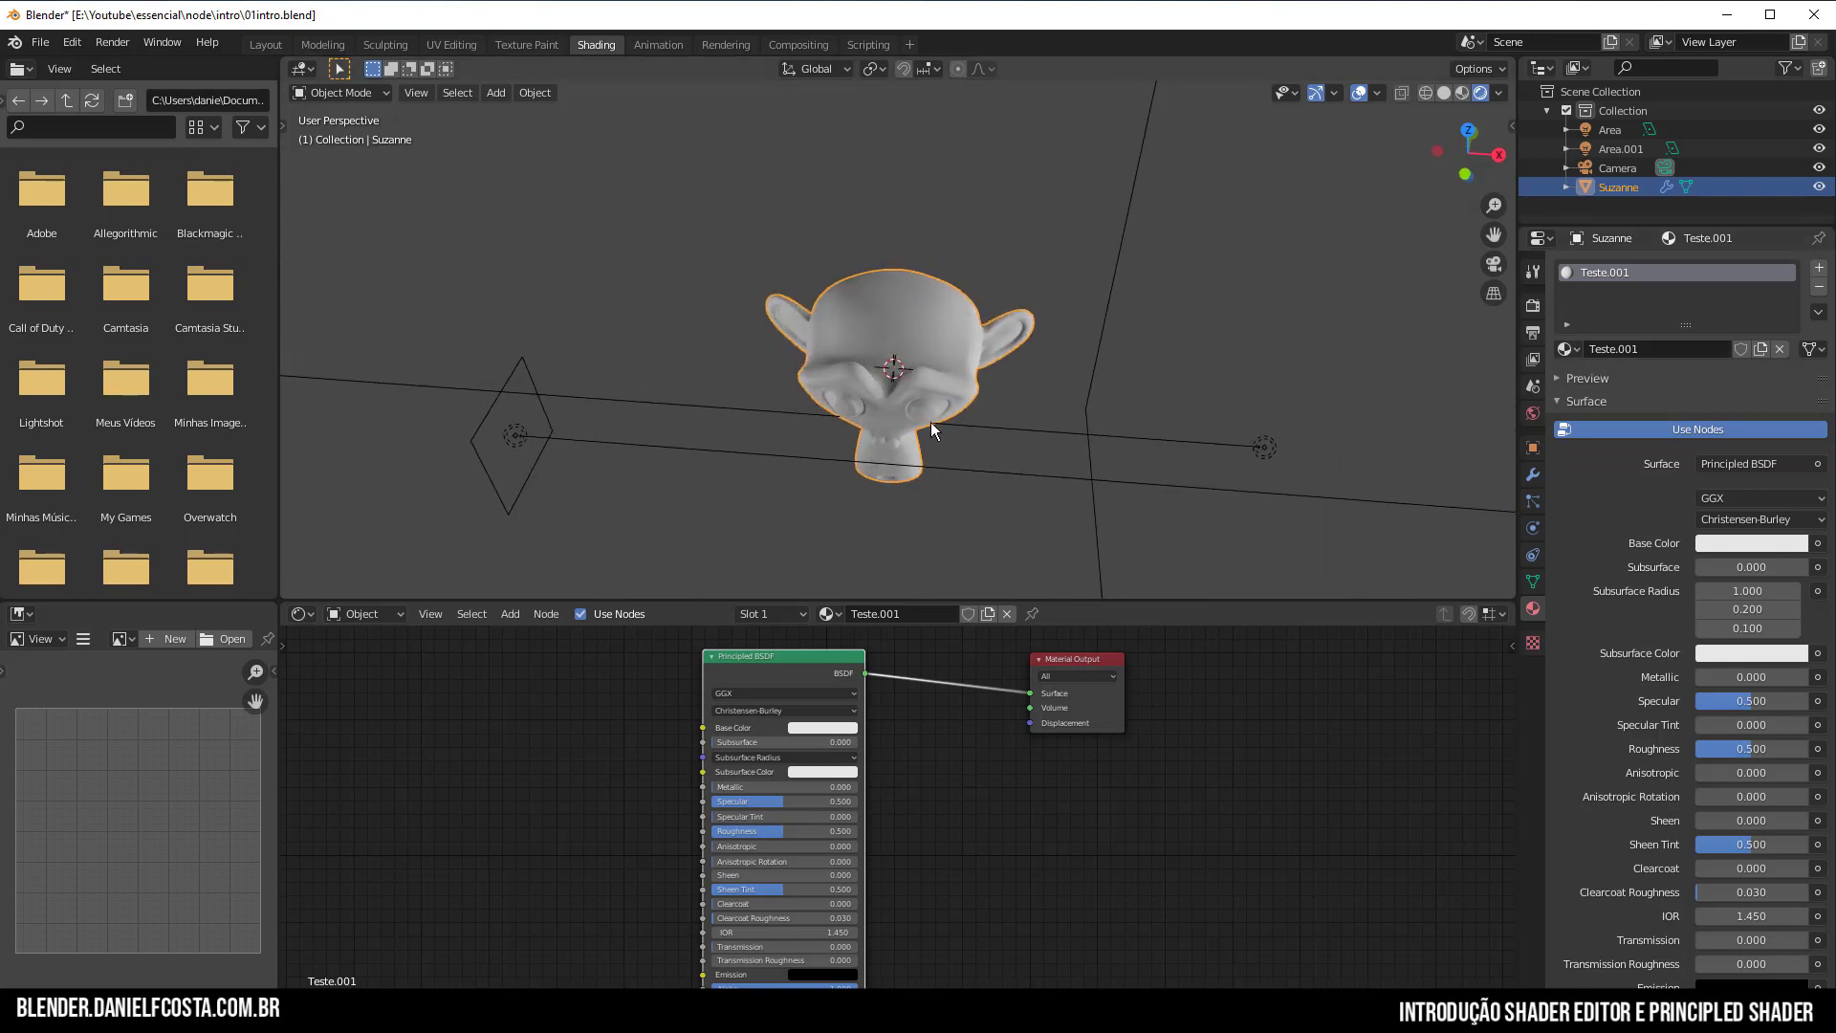
Set the Eevee viewport samples to 16 in the render settings.
click(1533, 305)
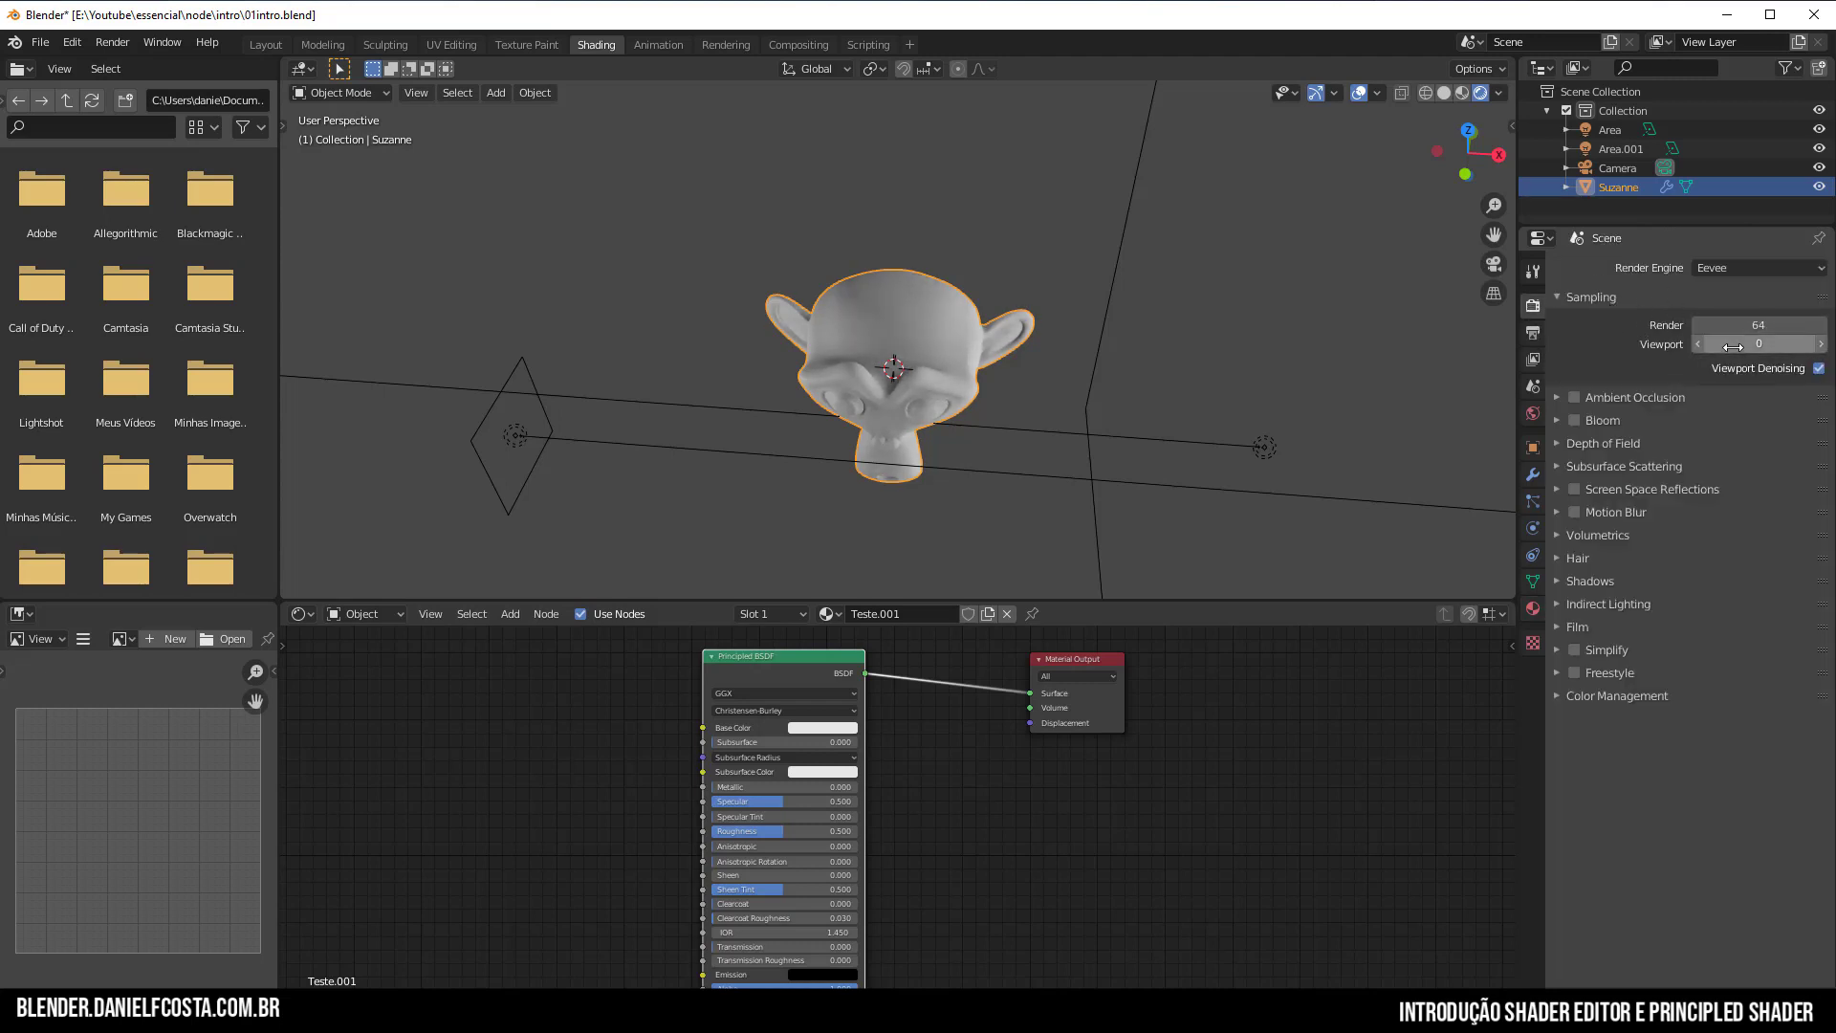
scroll(933, 335, up, 2)
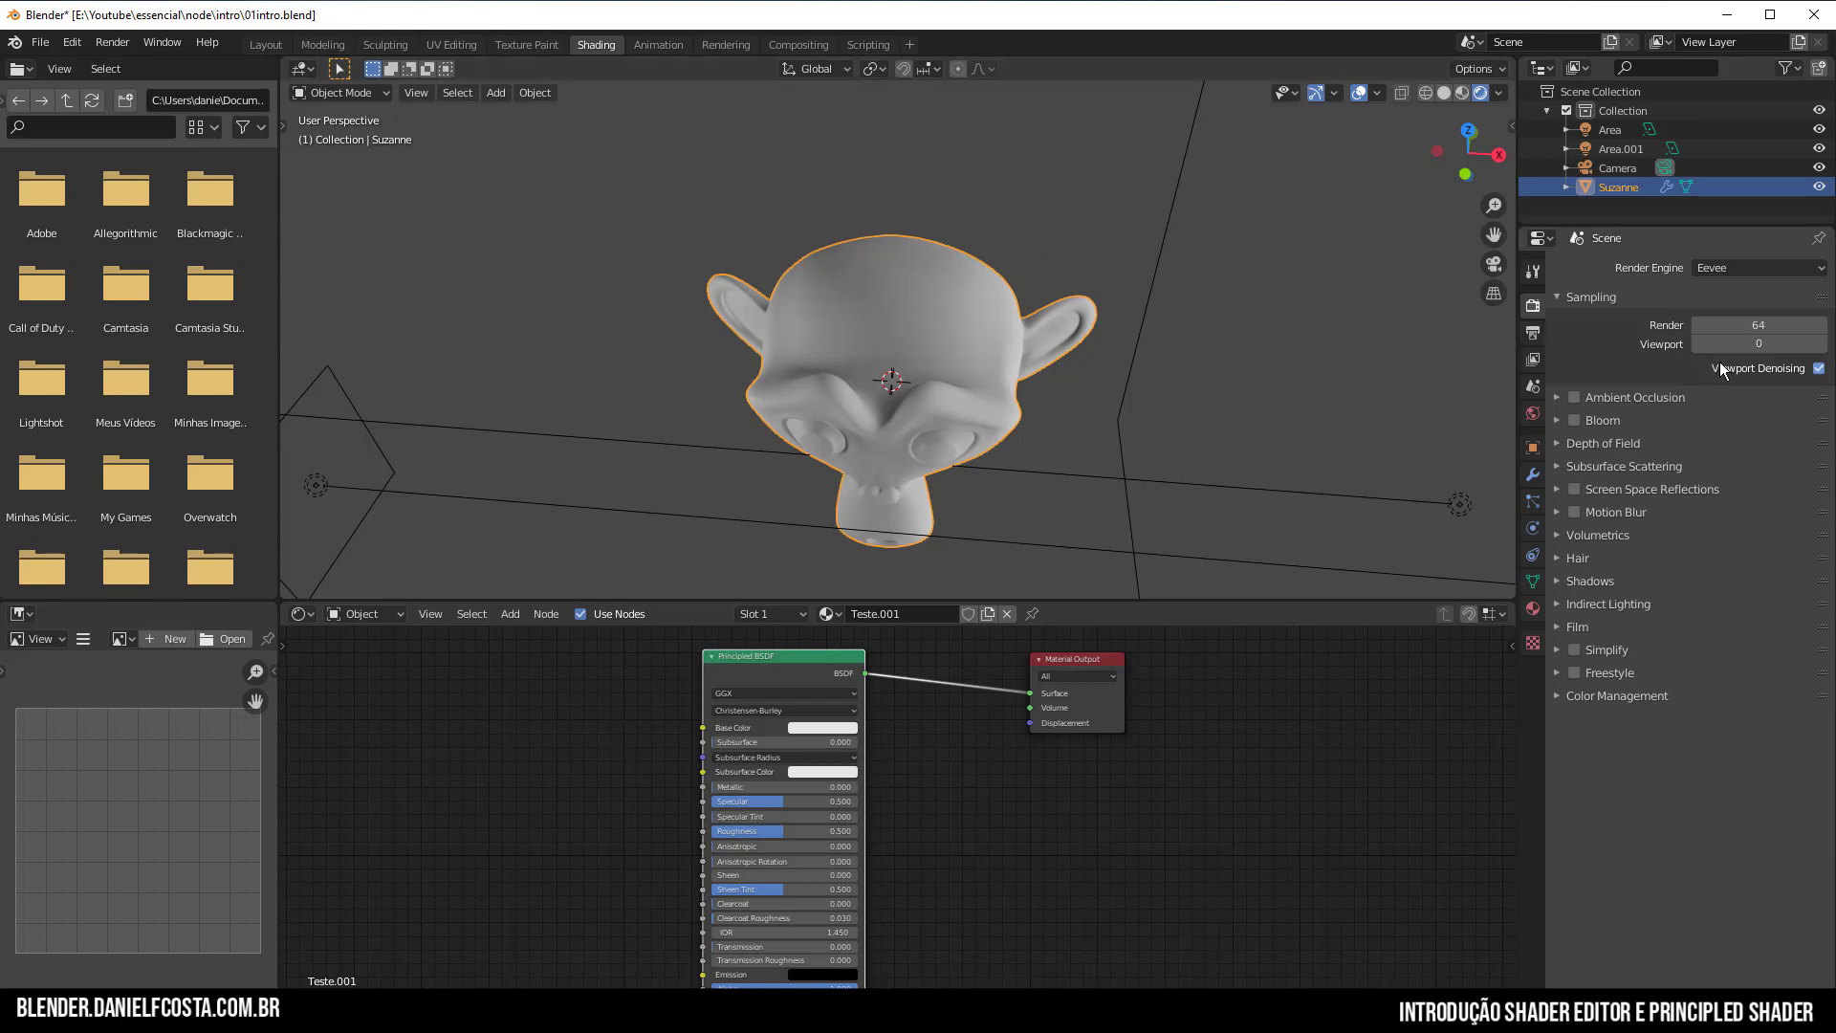
click(1767, 346)
text(16)
key(Return)
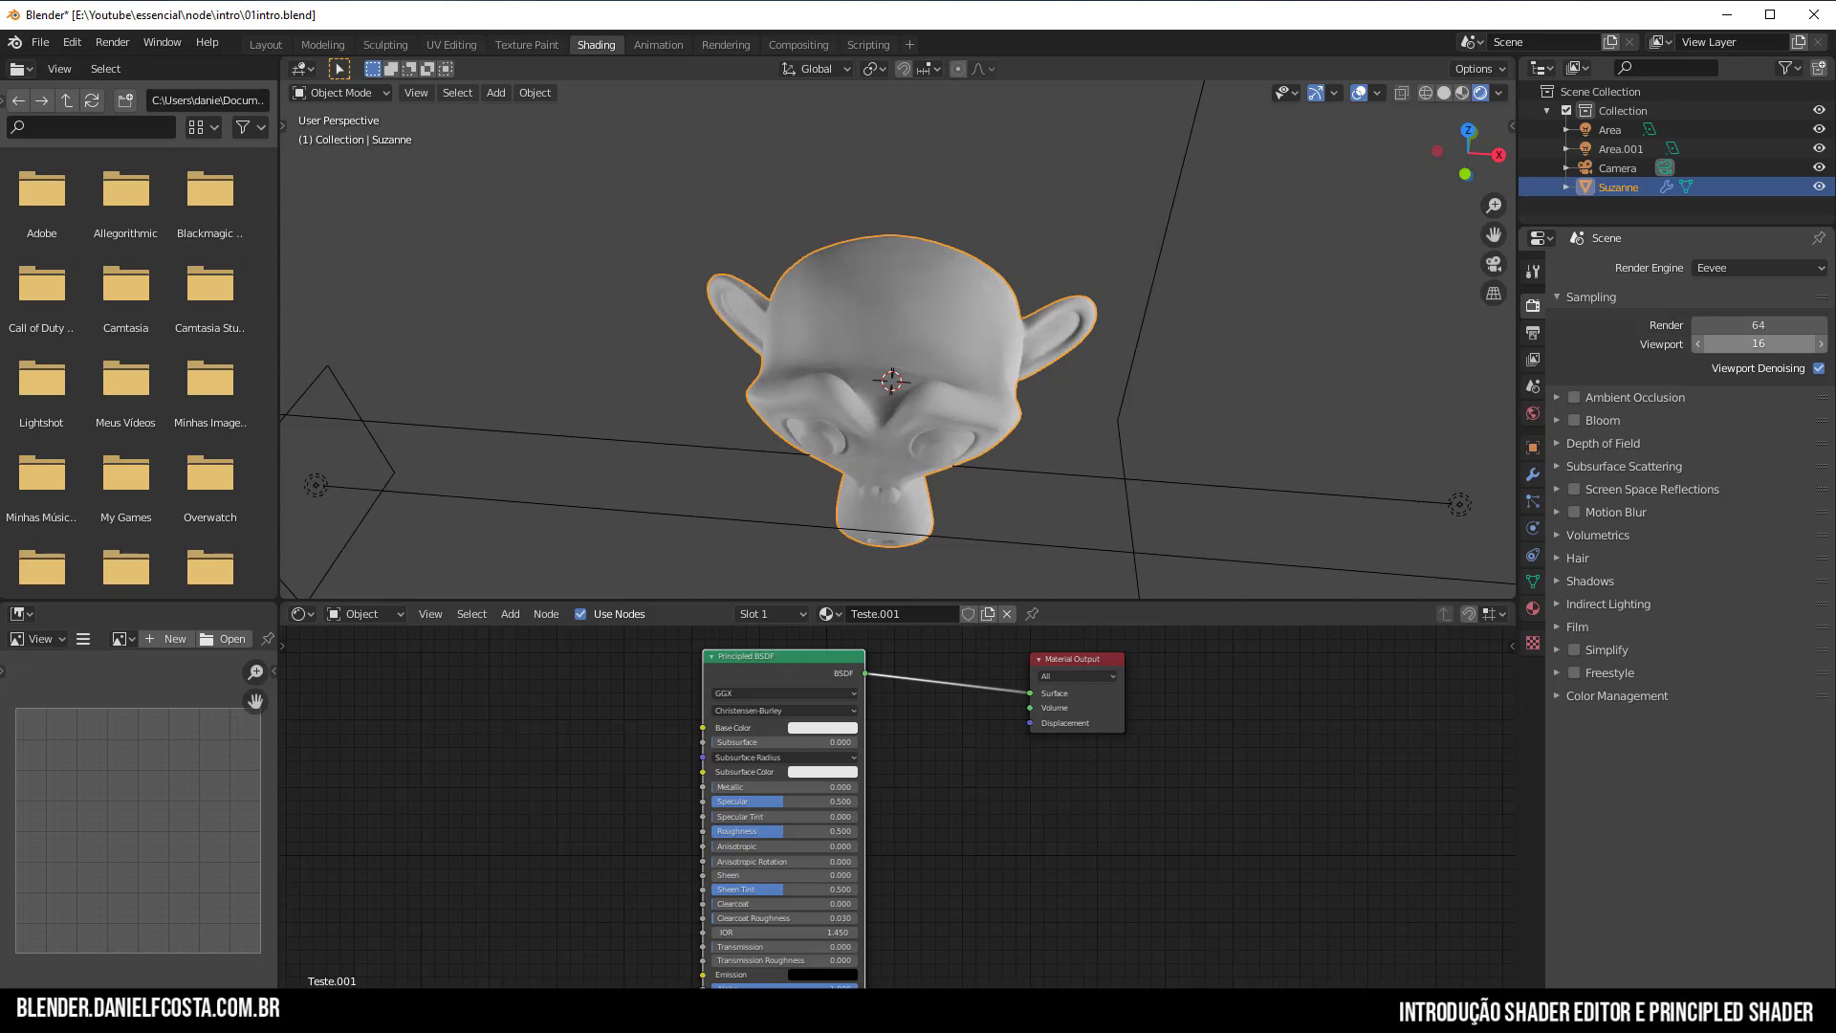
Try Eevee viewport samples of 1 and 2, checking the shading on the monkey head.
click(1768, 346)
text(1)
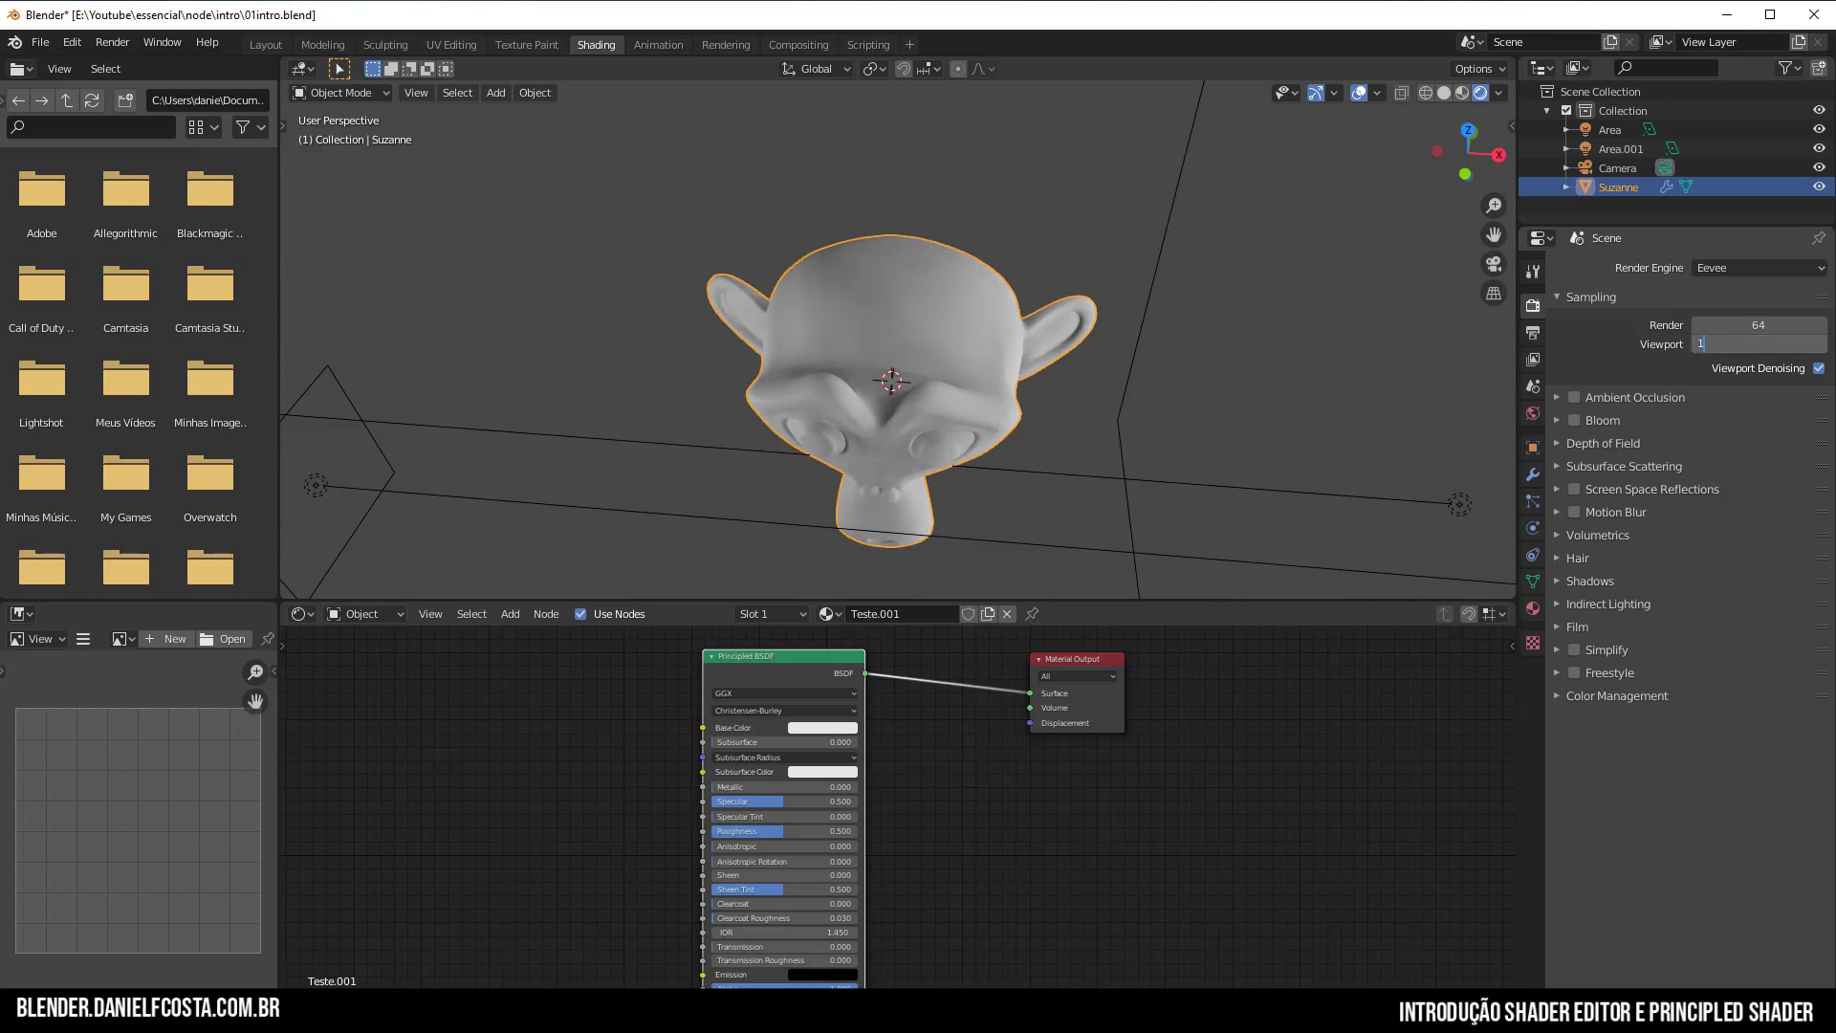
key(Return)
mouse_move(995, 352)
middle_down()
mouse_move(925, 295)
mouse_move(988, 249)
mouse_move(983, 346)
middle_up()
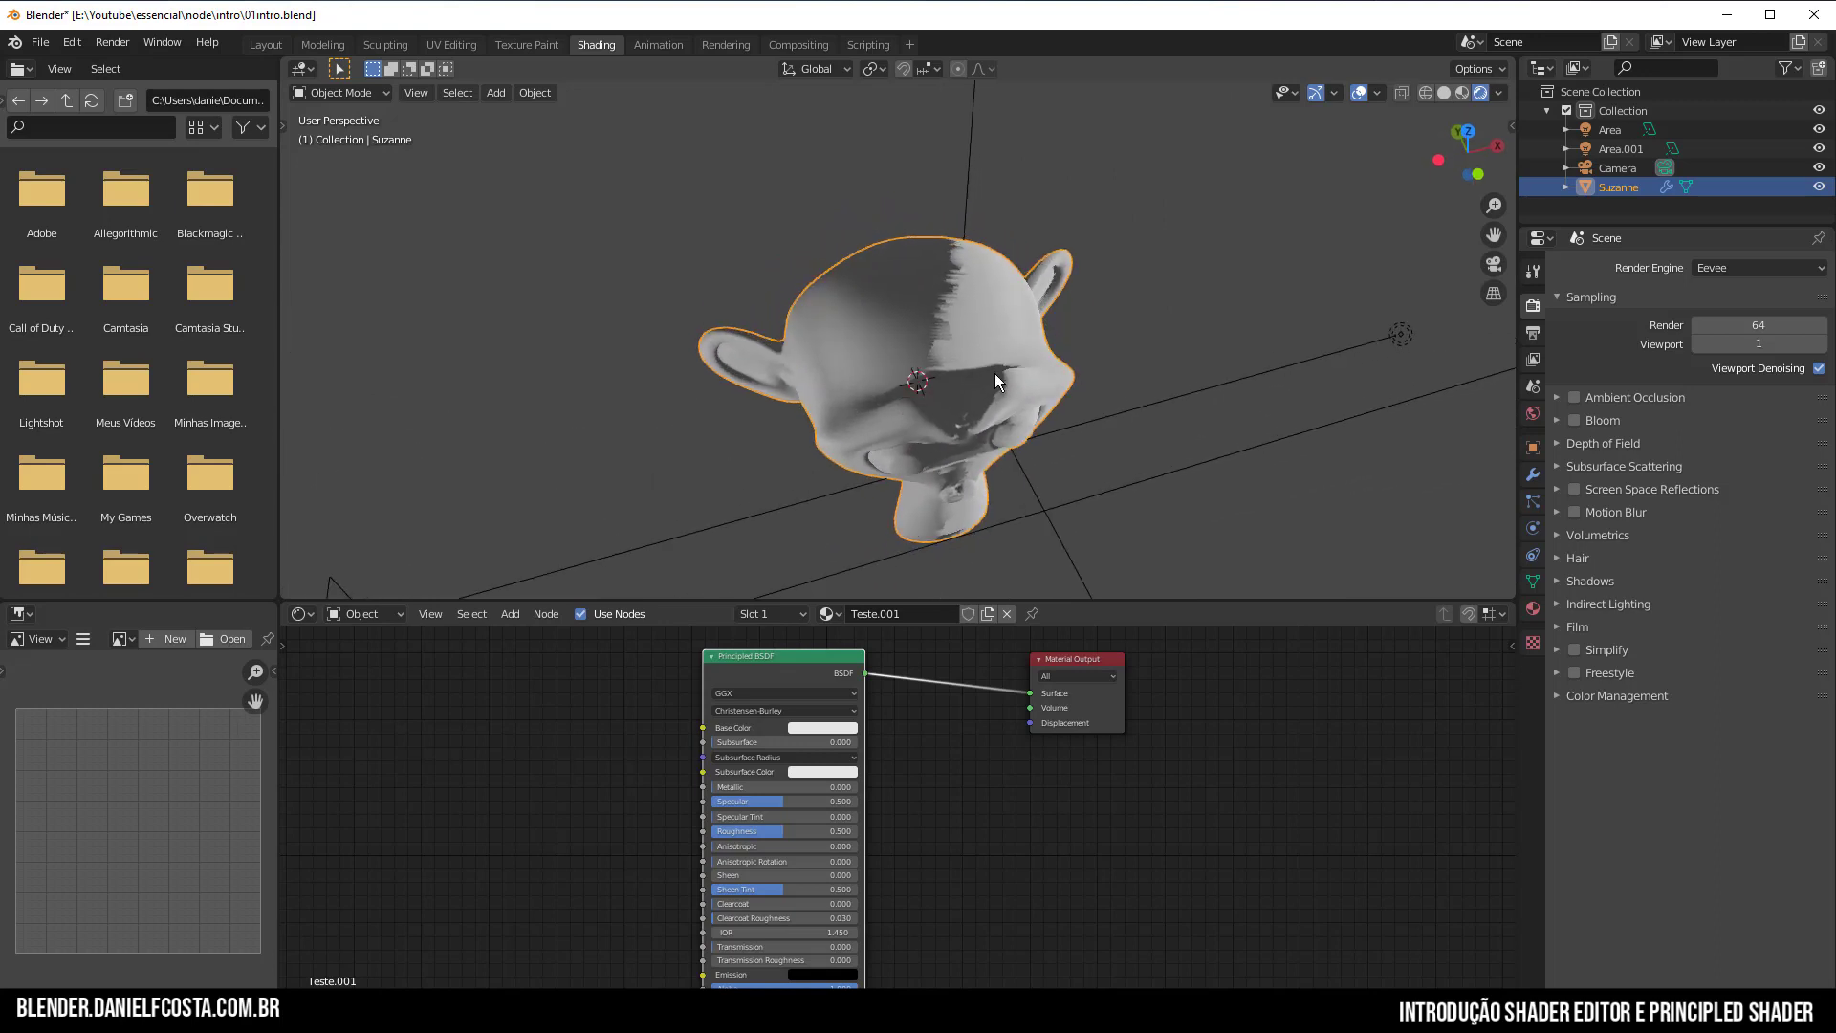
double_click(1757, 343)
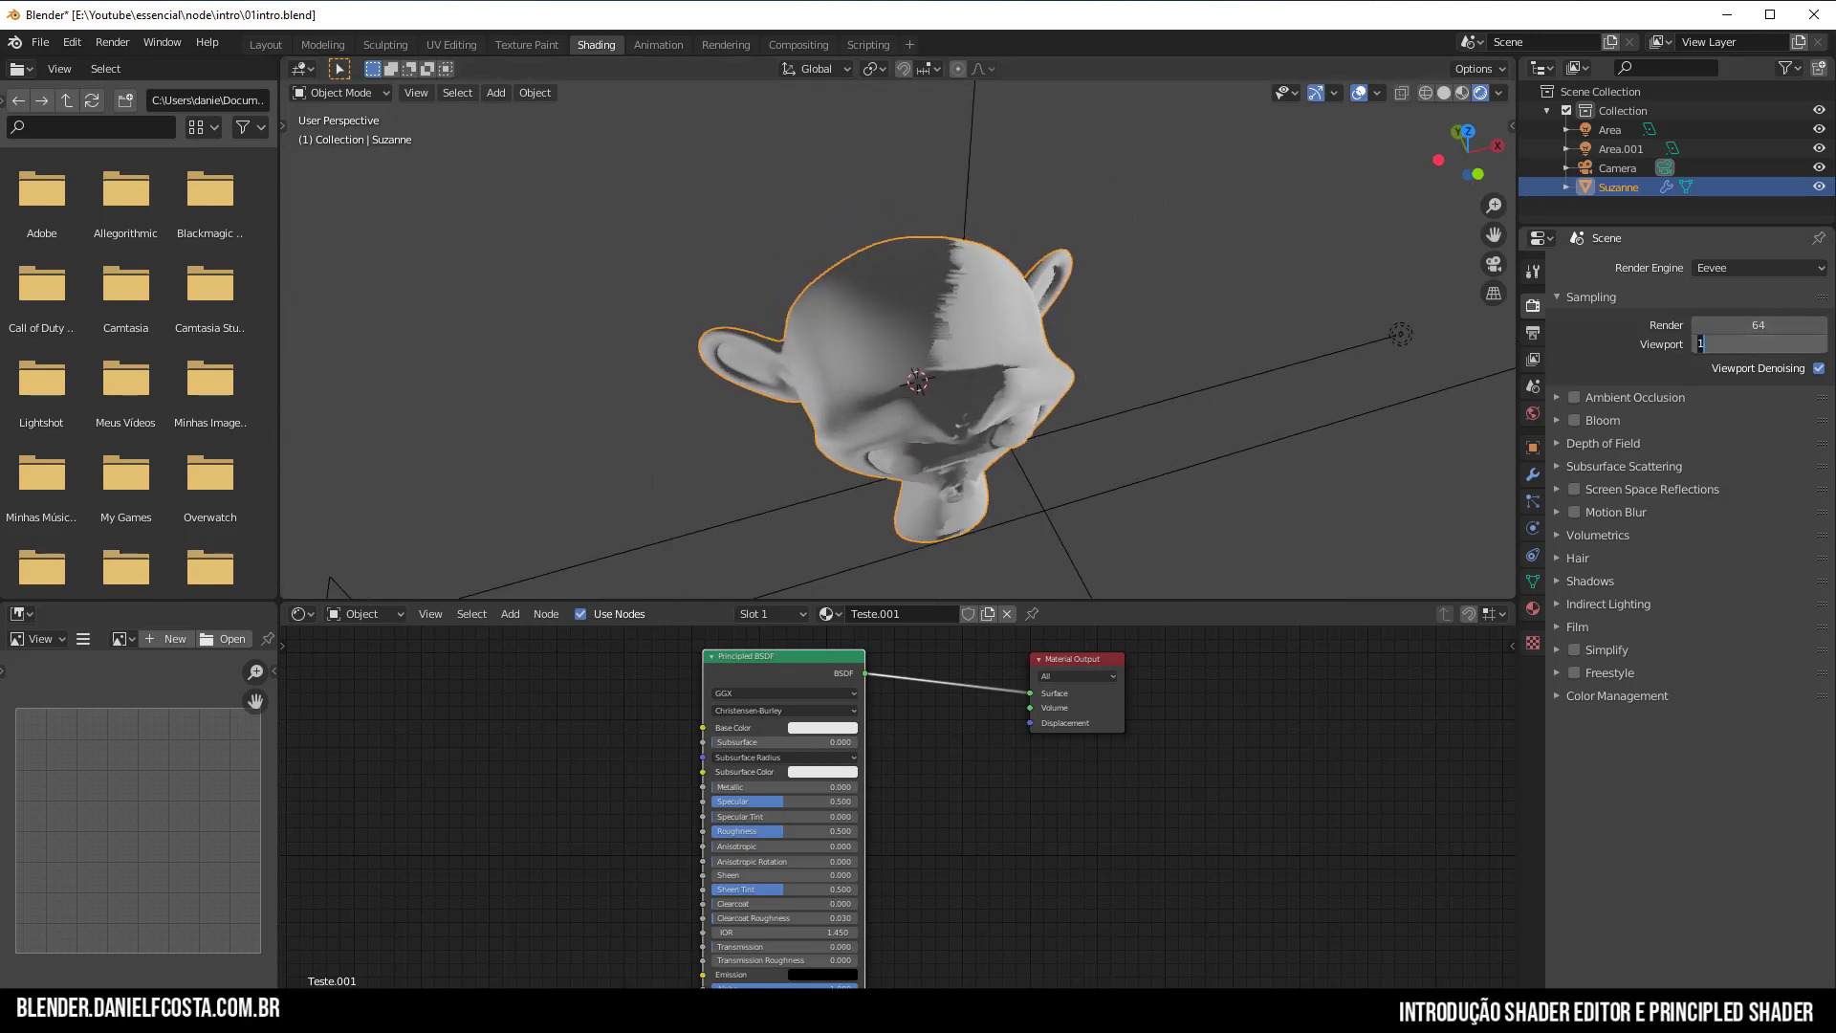
text(2)
key(Return)
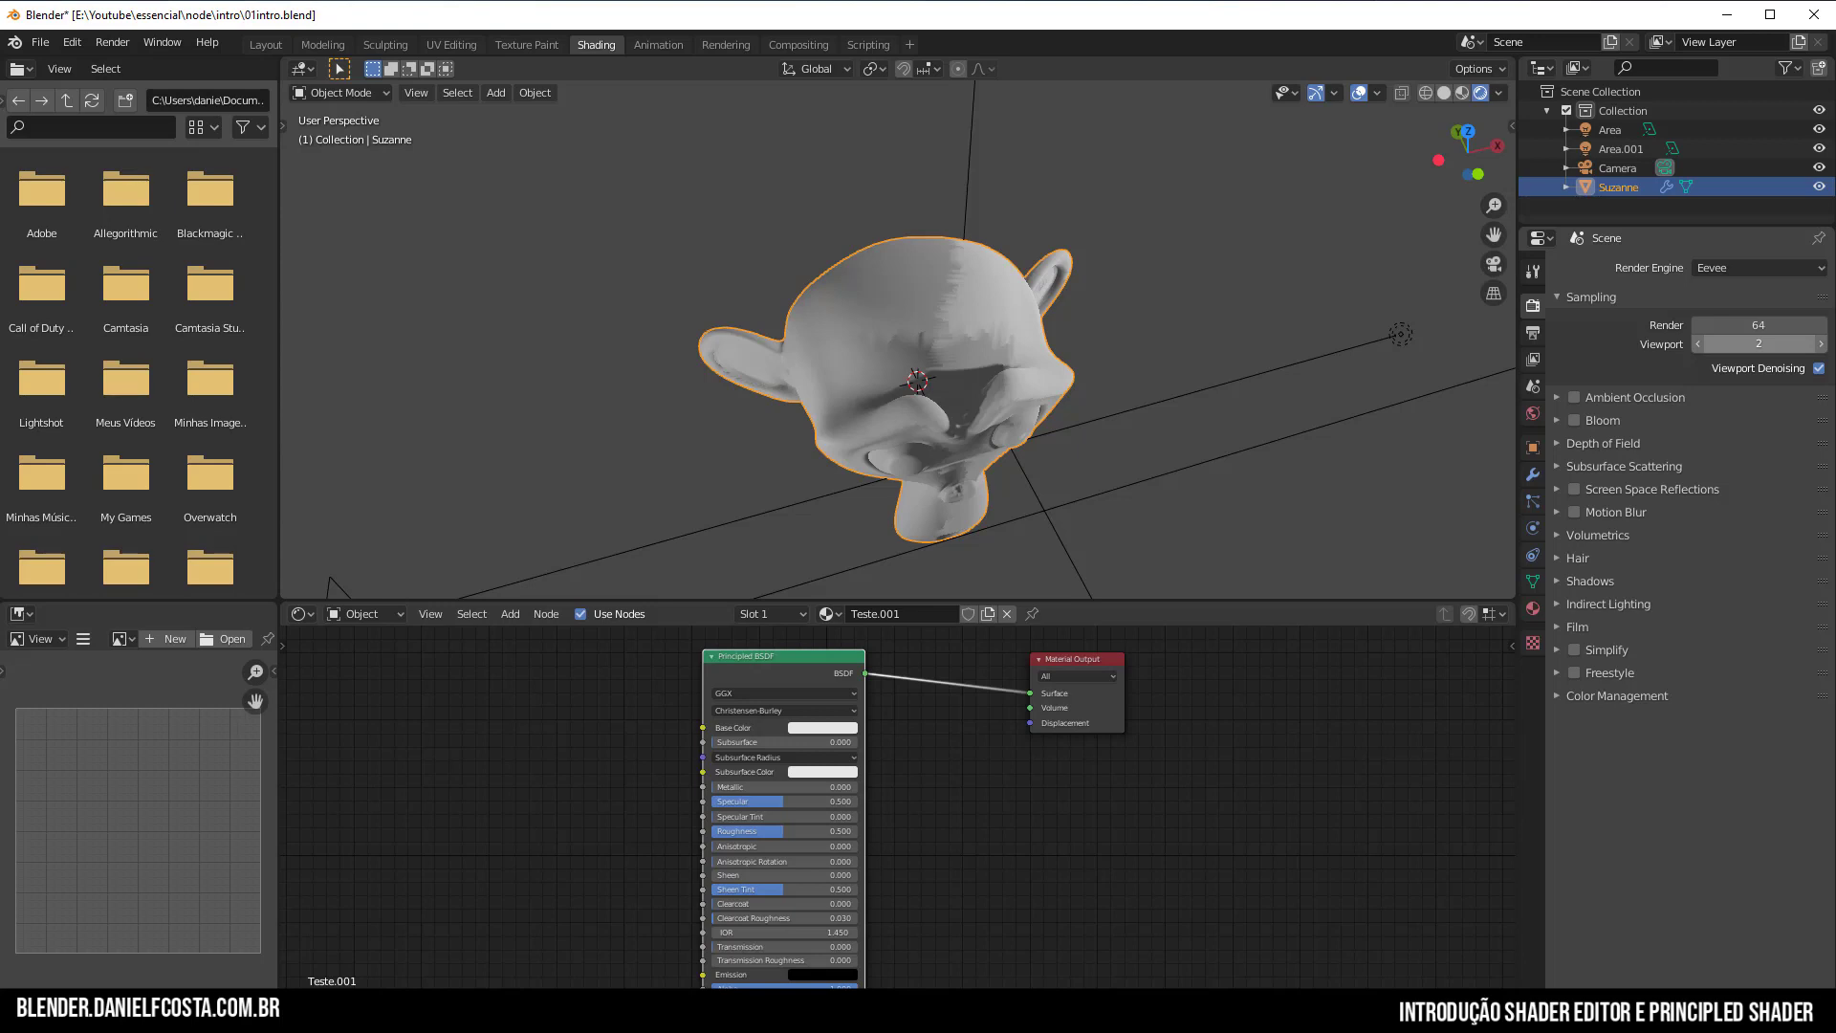
Set the Eevee viewport samples to 0 and render the image from the camera.
click(1758, 343)
text(0)
key(Return)
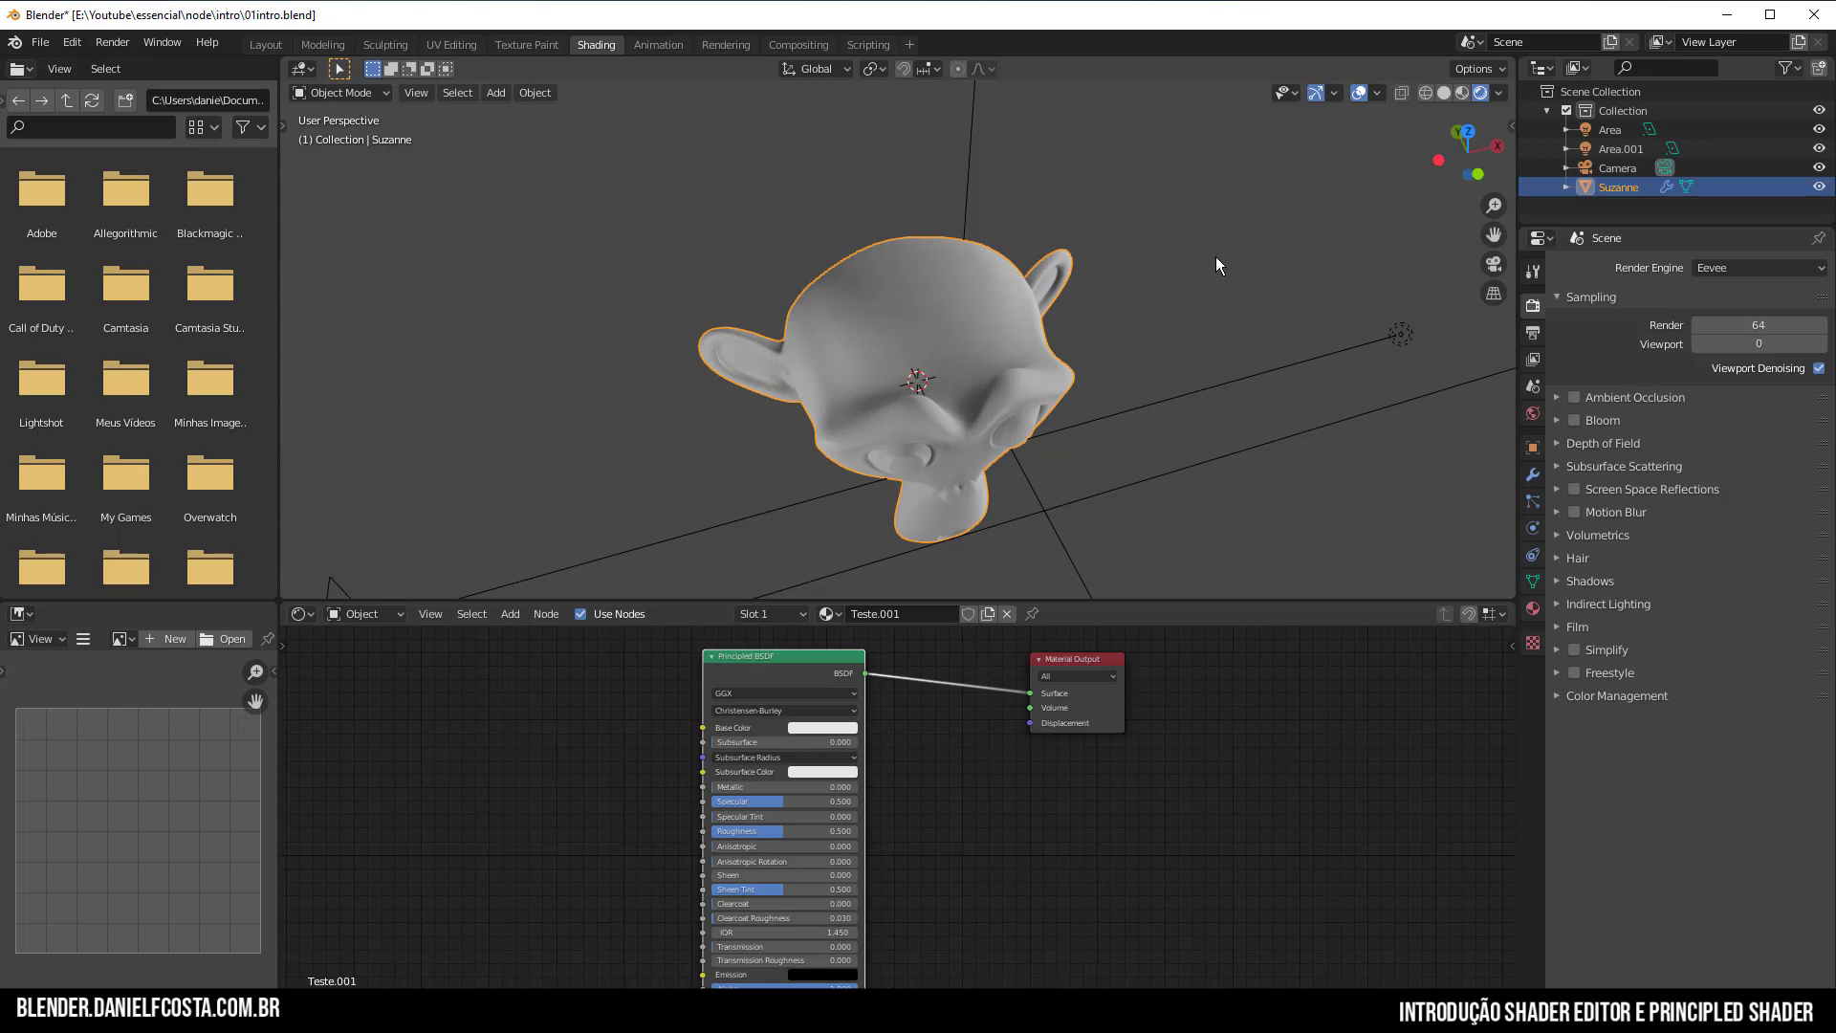
key(F12)
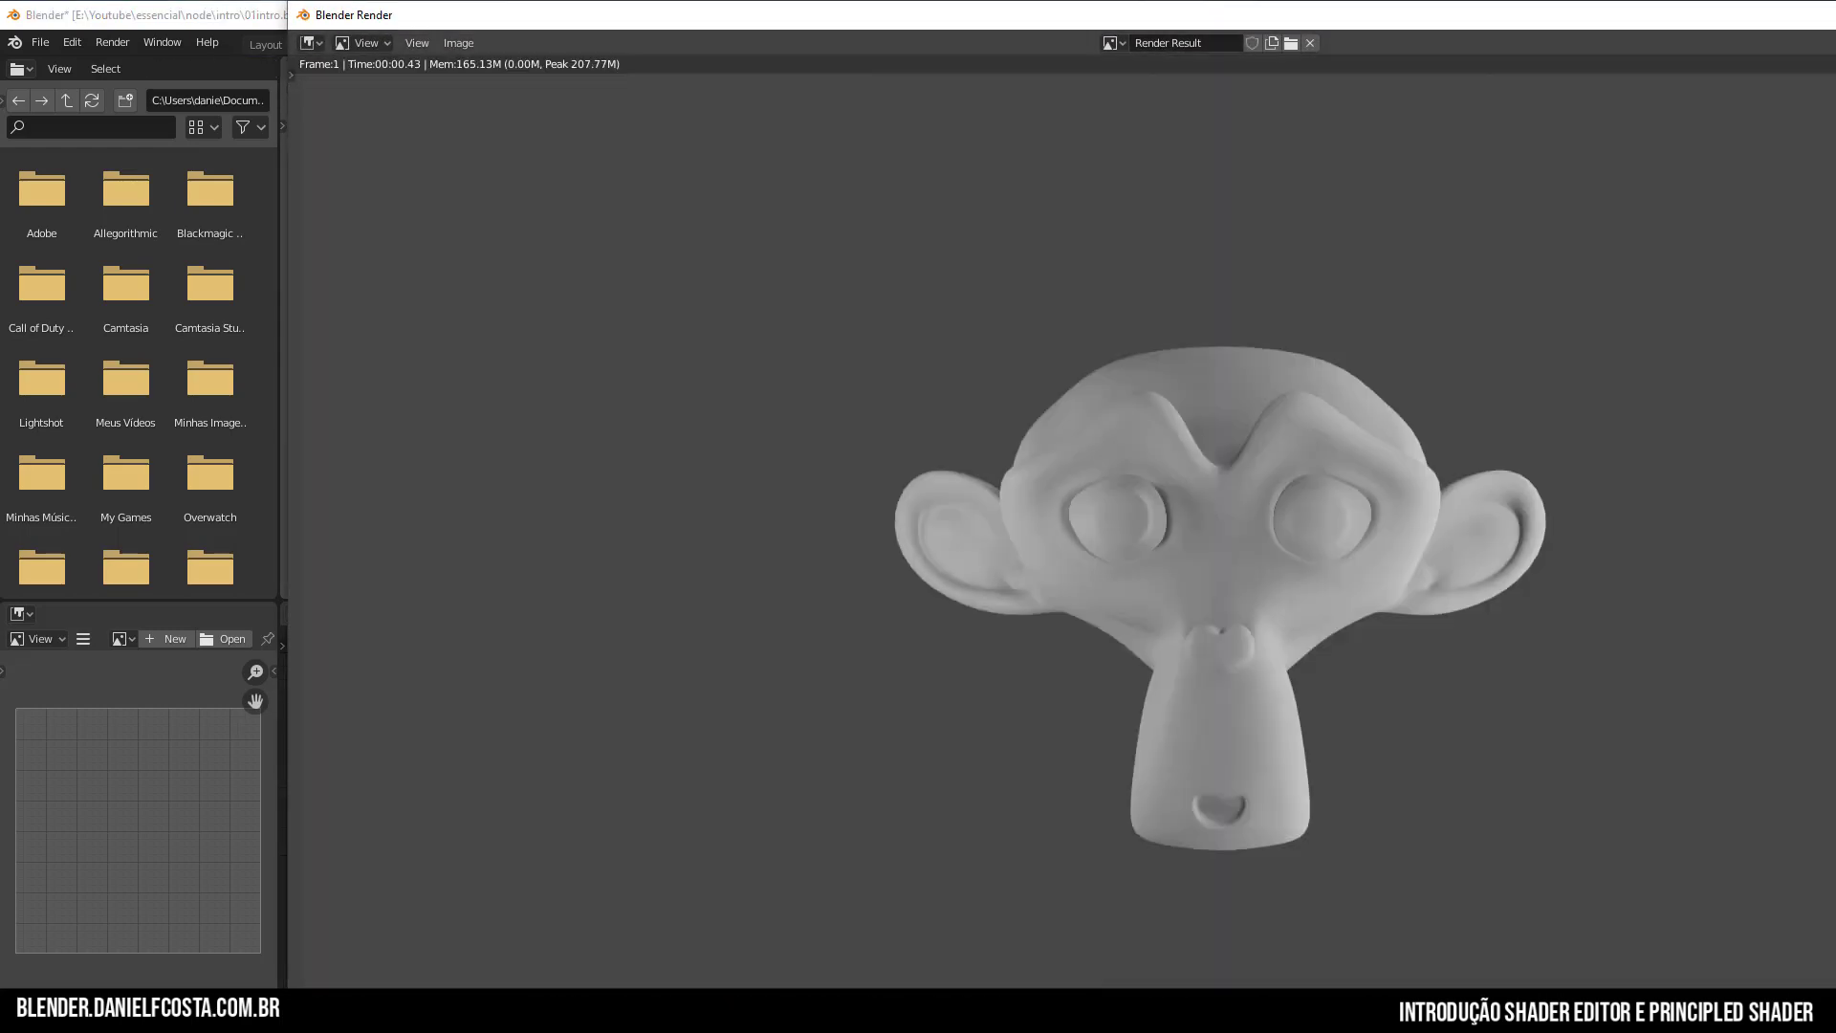
Close the render result and try a final render sample count of 500 in the Eevee sampling settings.
key(Escape)
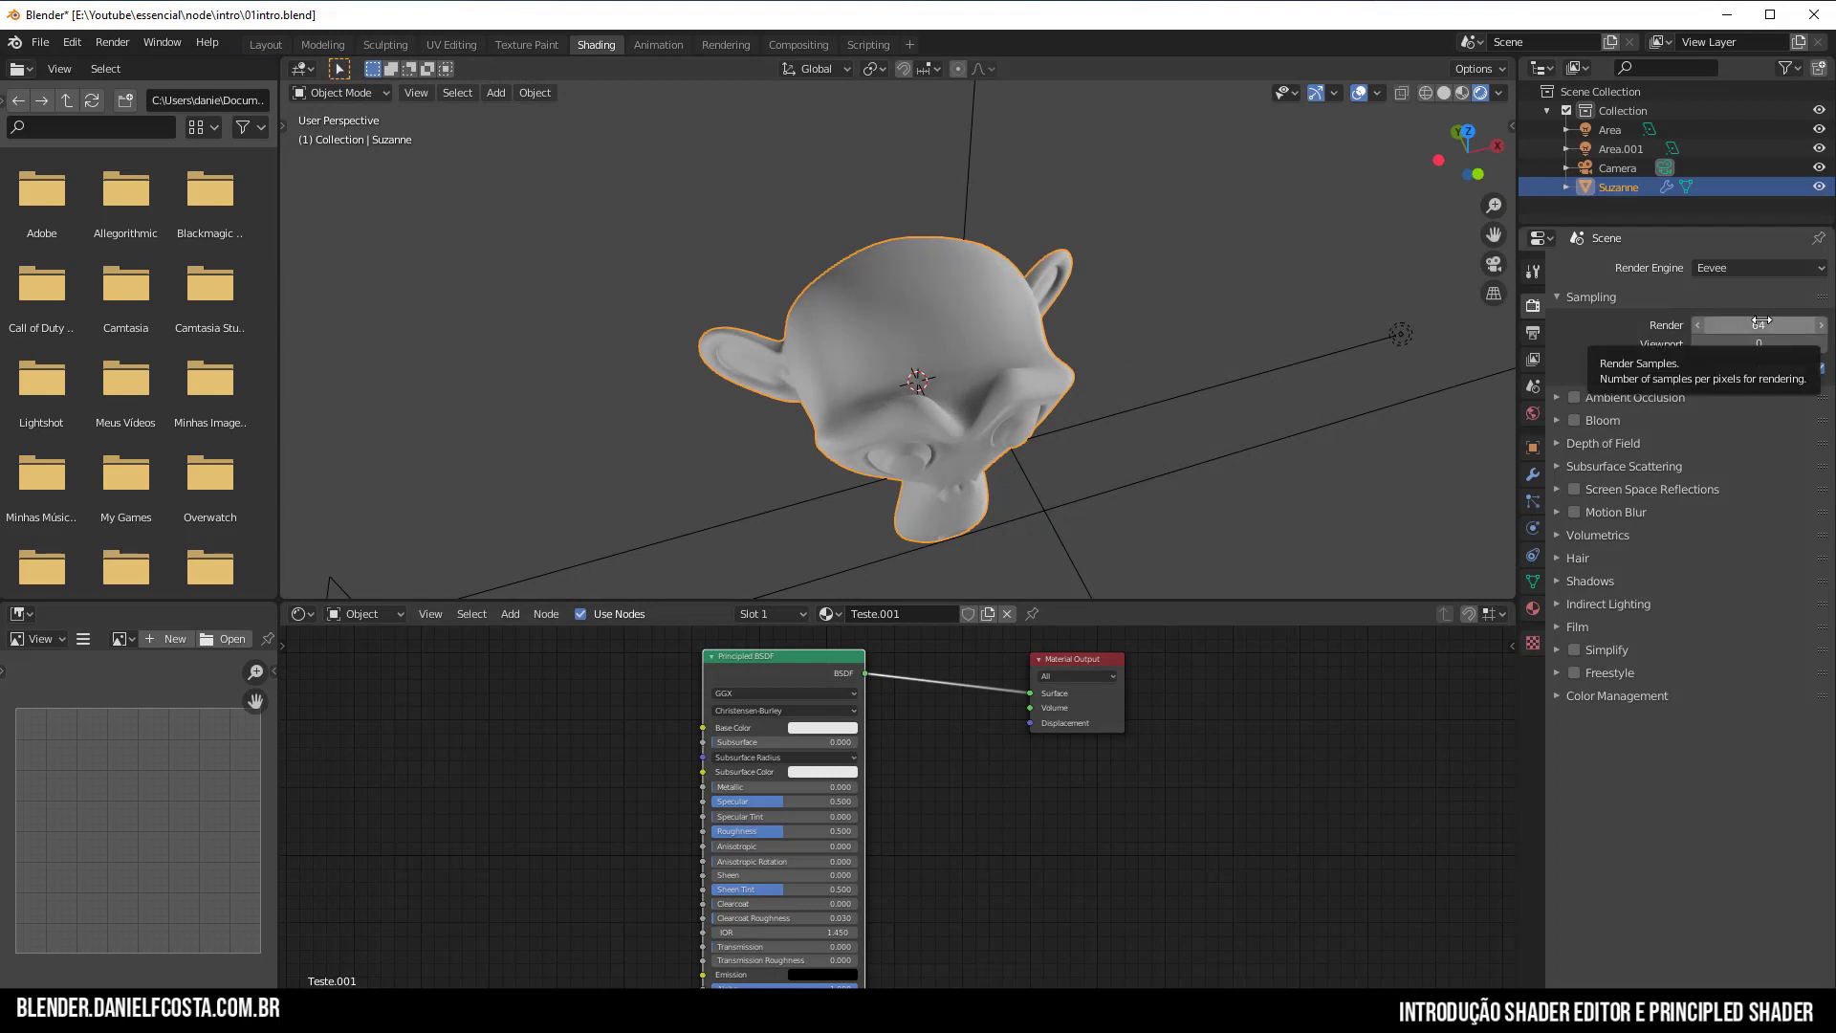
click(1763, 317)
text(500)
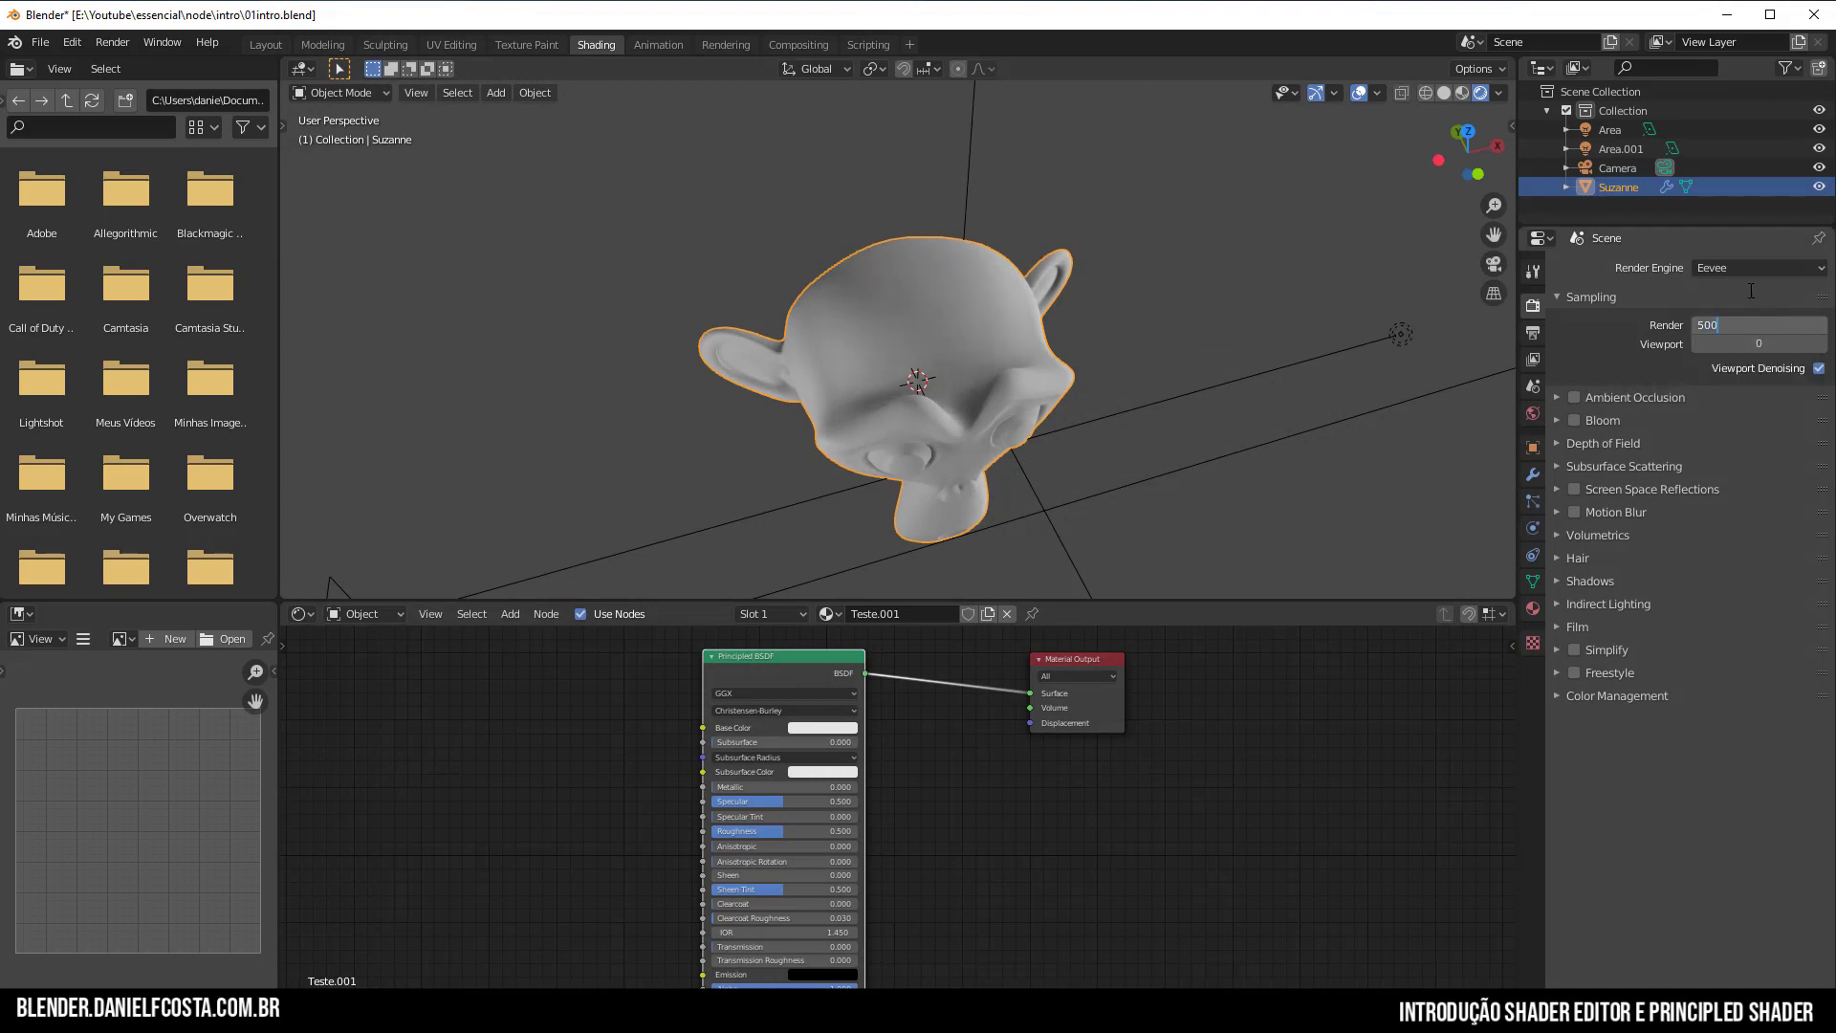
key(Escape)
Look at the monkey head through the scene camera with a closer framing.
middle_drag(859, 380, 831, 330)
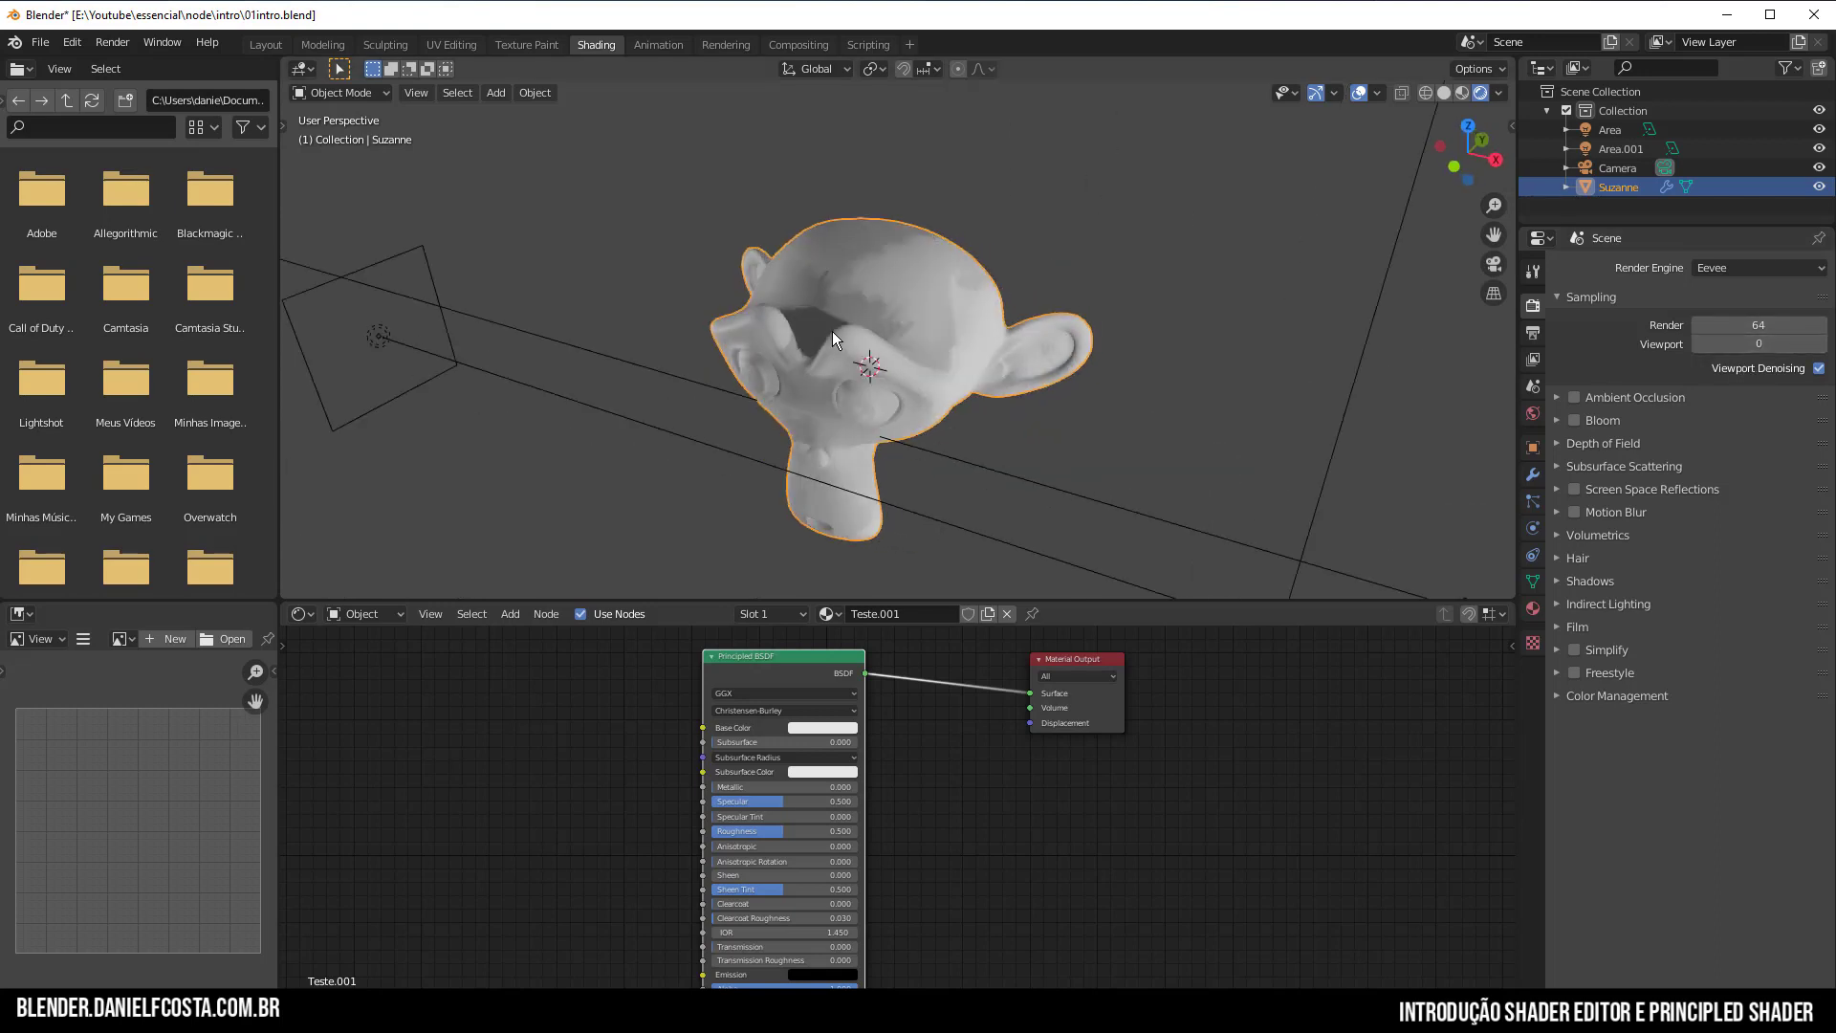
key(KP_0)
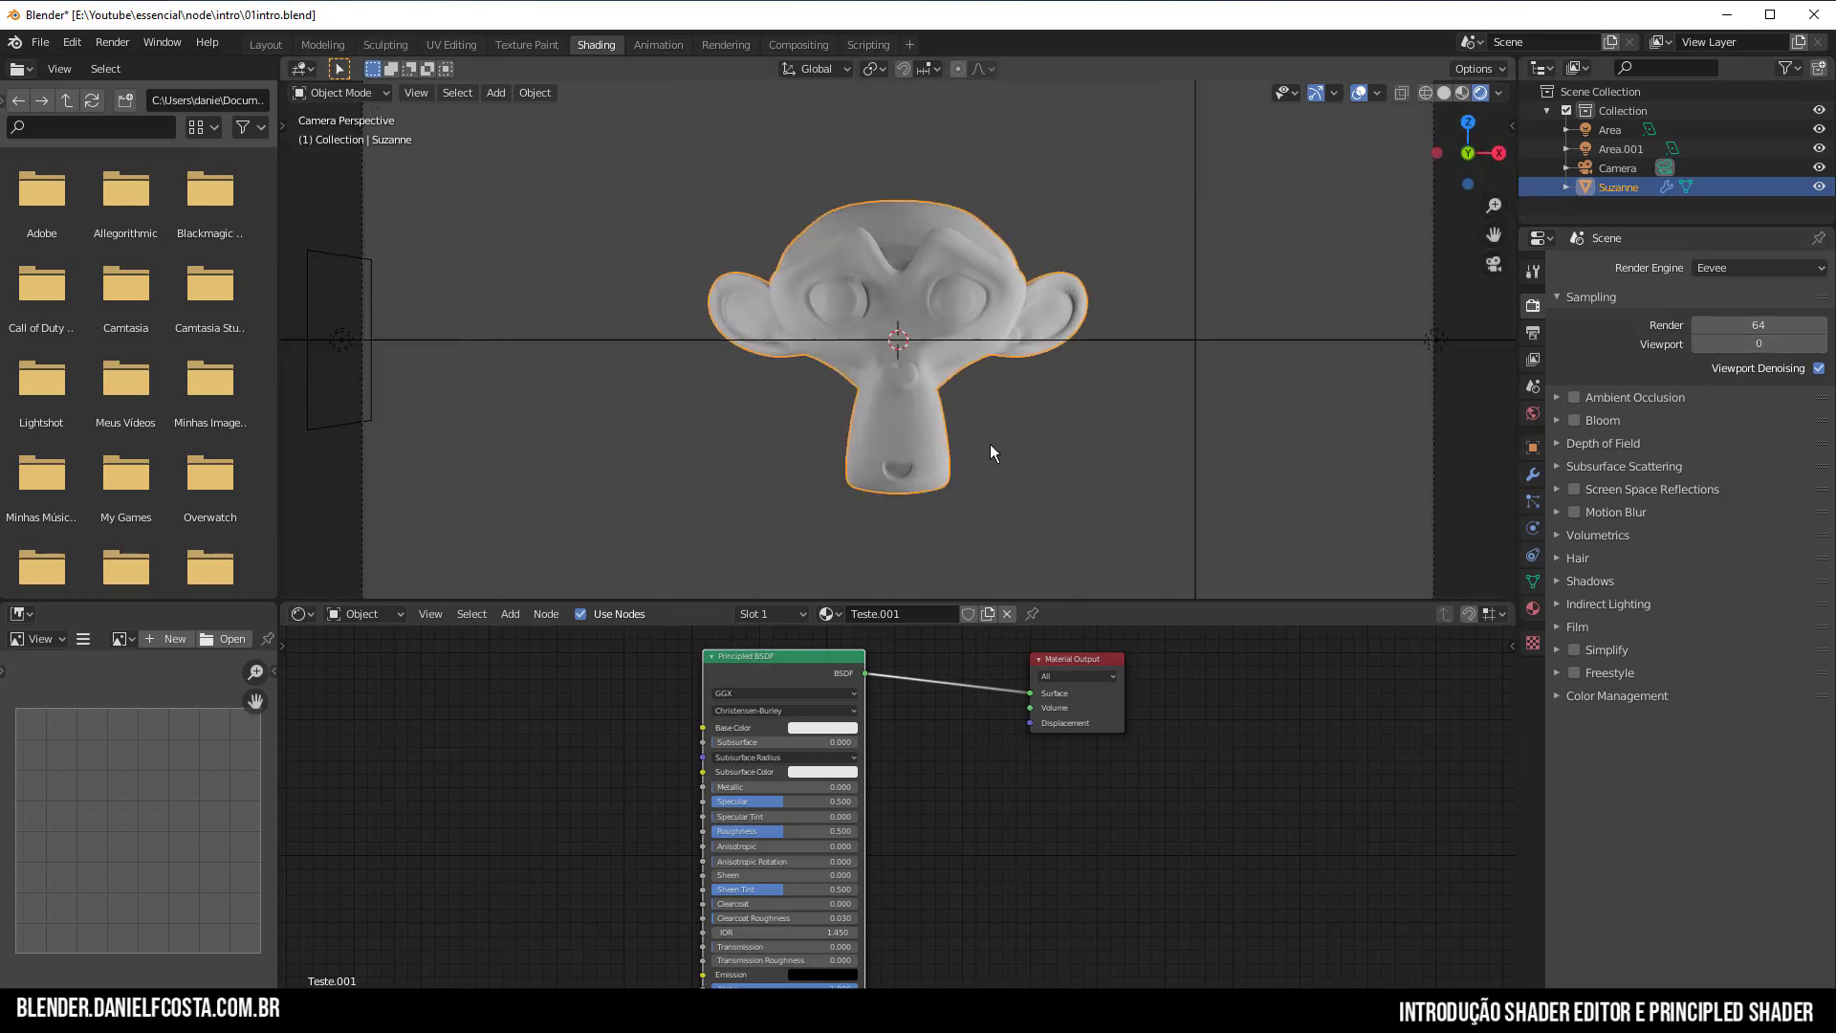
scroll(991, 445, up, 1)
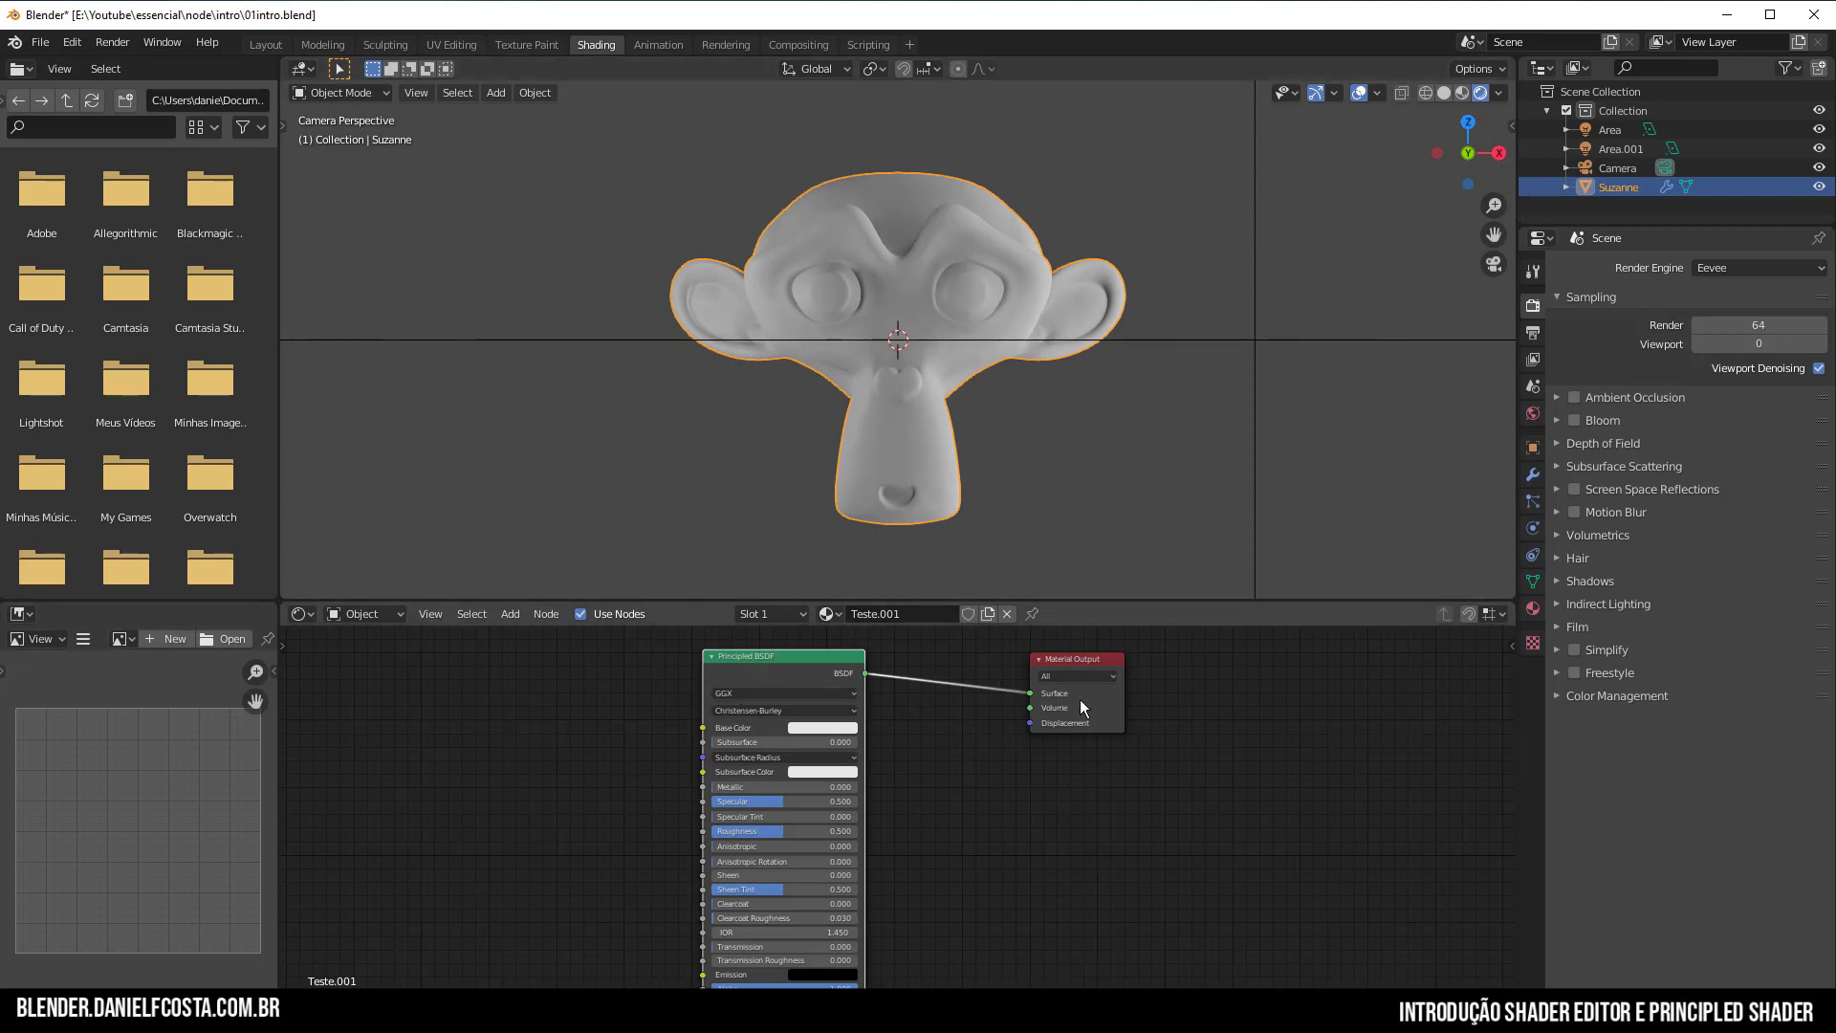
Rearrange the shader nodes, moving Principled BSDF and Material Output farther apart with Material Output slightly lower.
drag(1081, 707, 1200, 721)
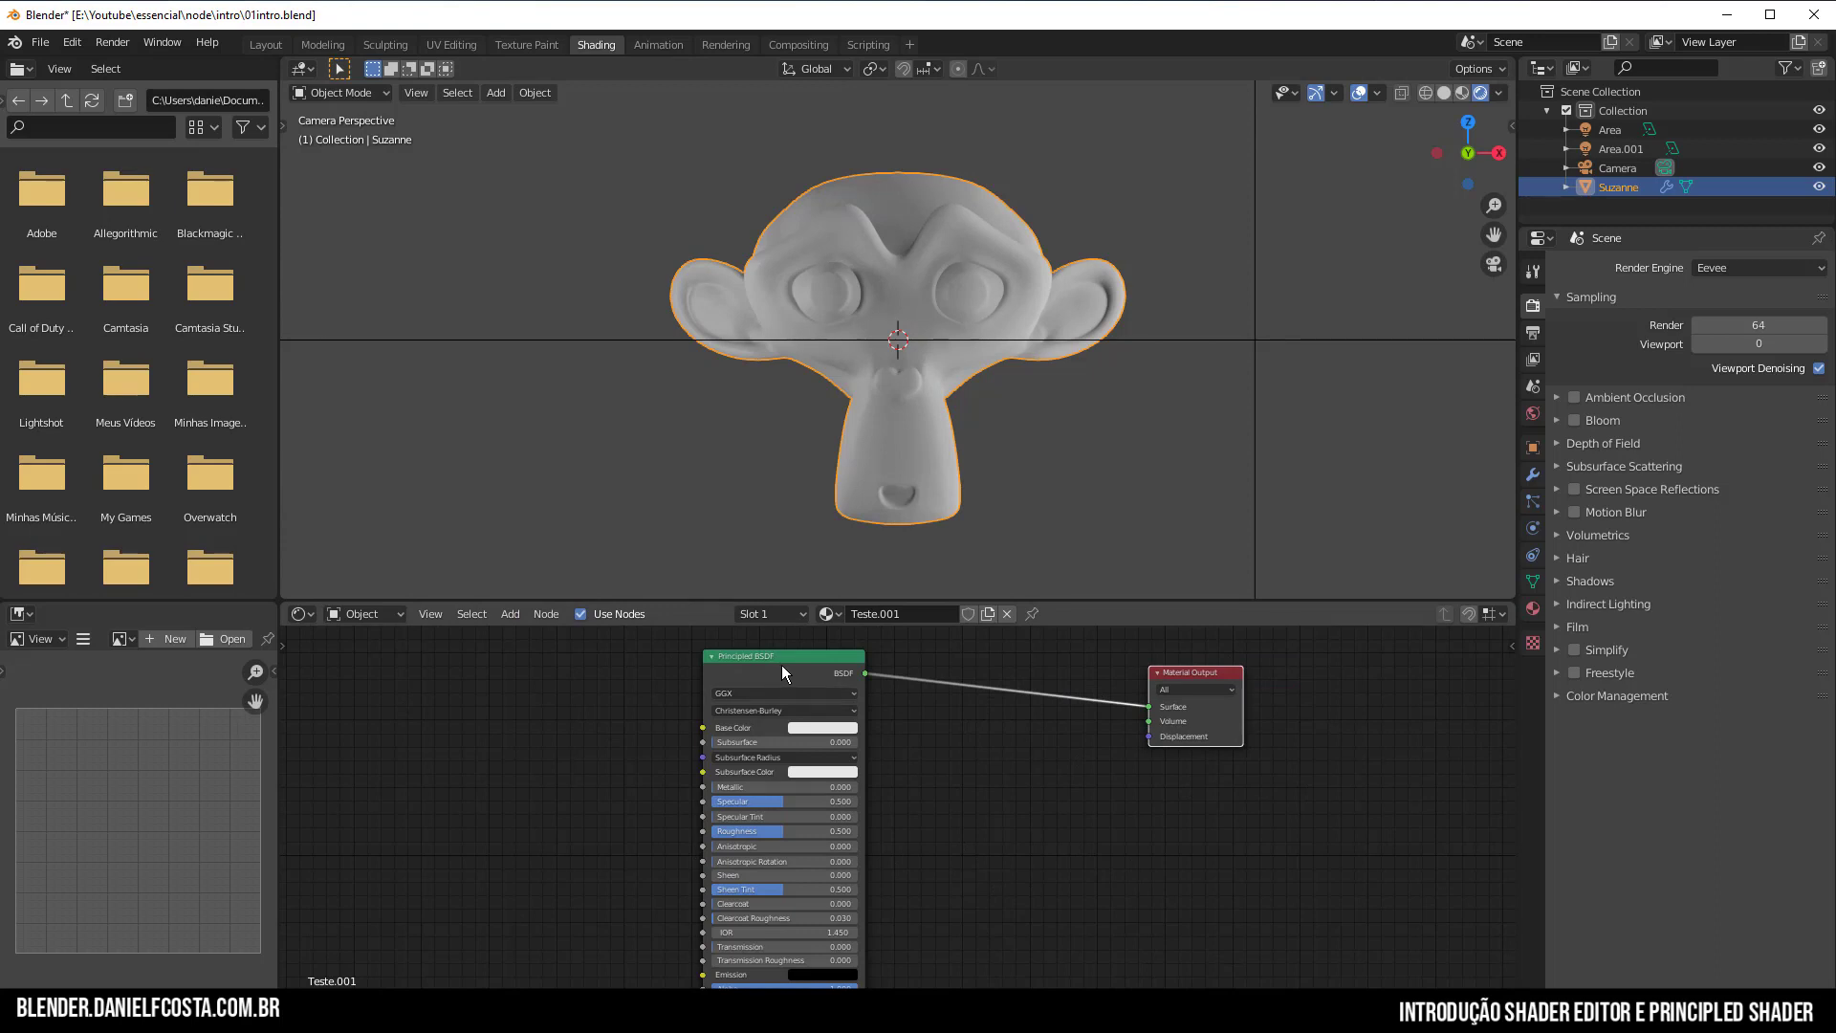
drag(780, 665, 721, 682)
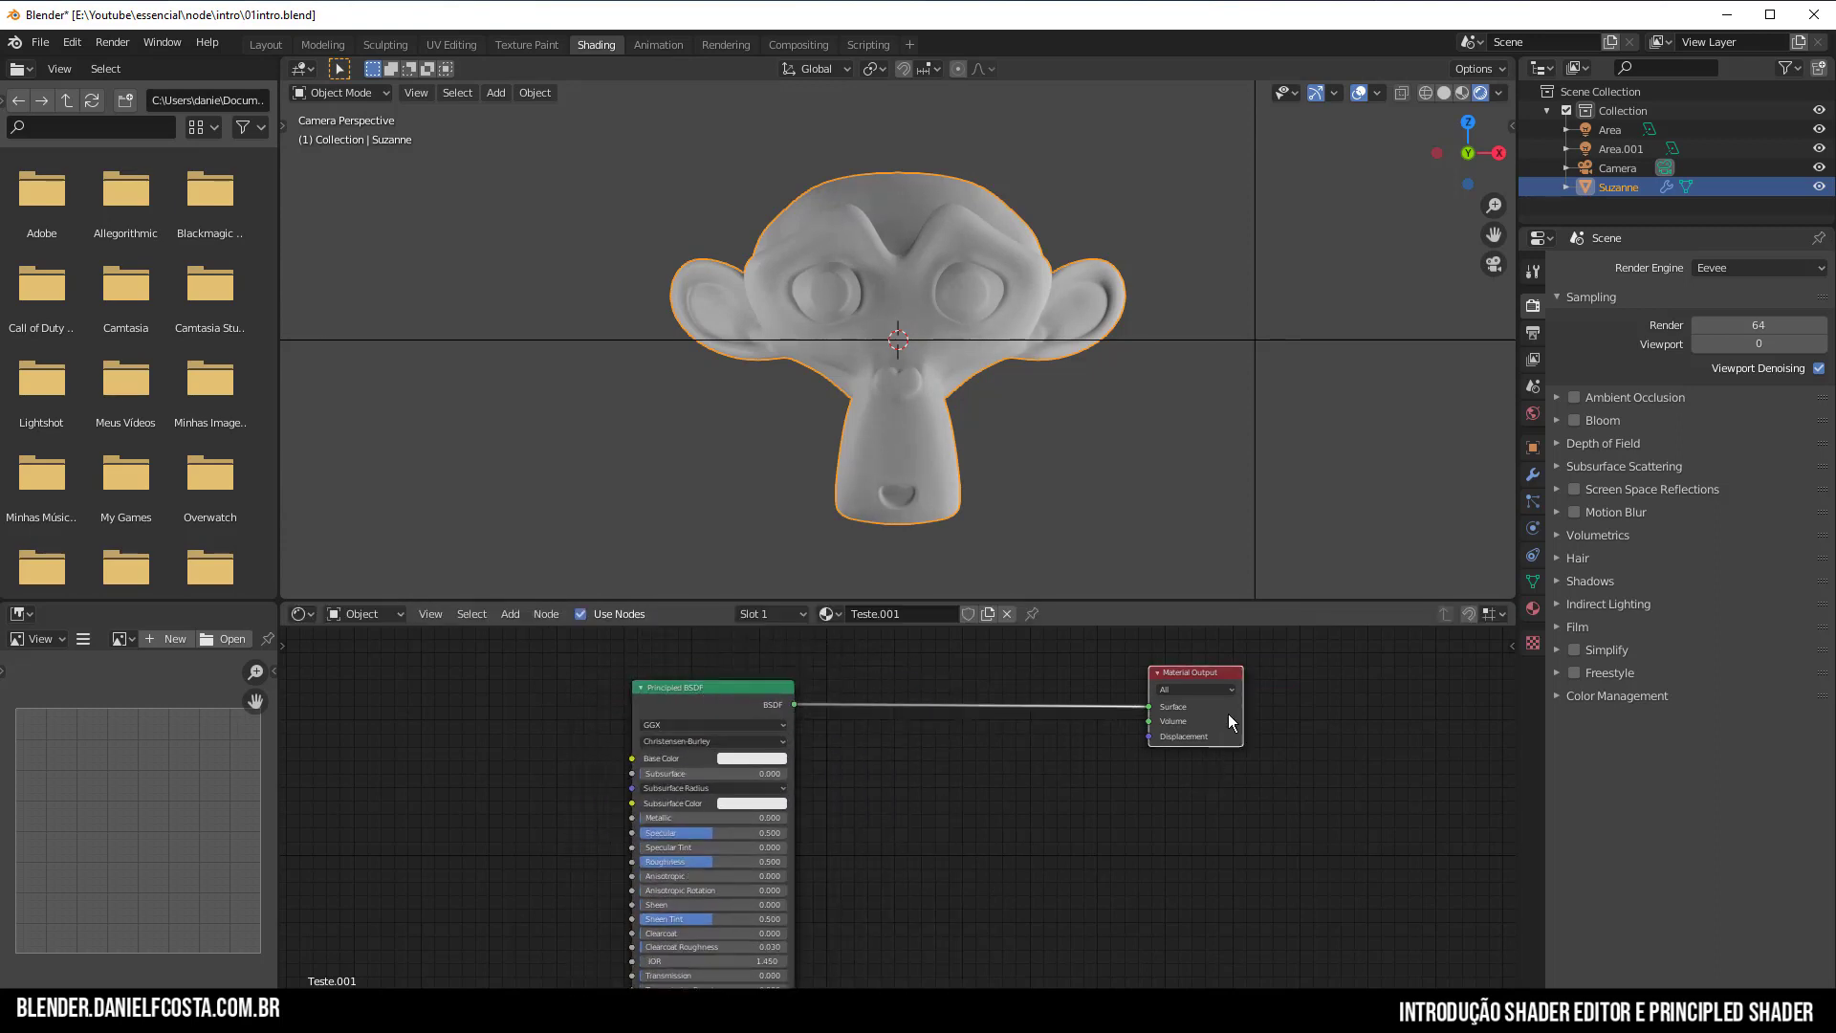
drag(1228, 715, 1206, 787)
drag(741, 716, 735, 725)
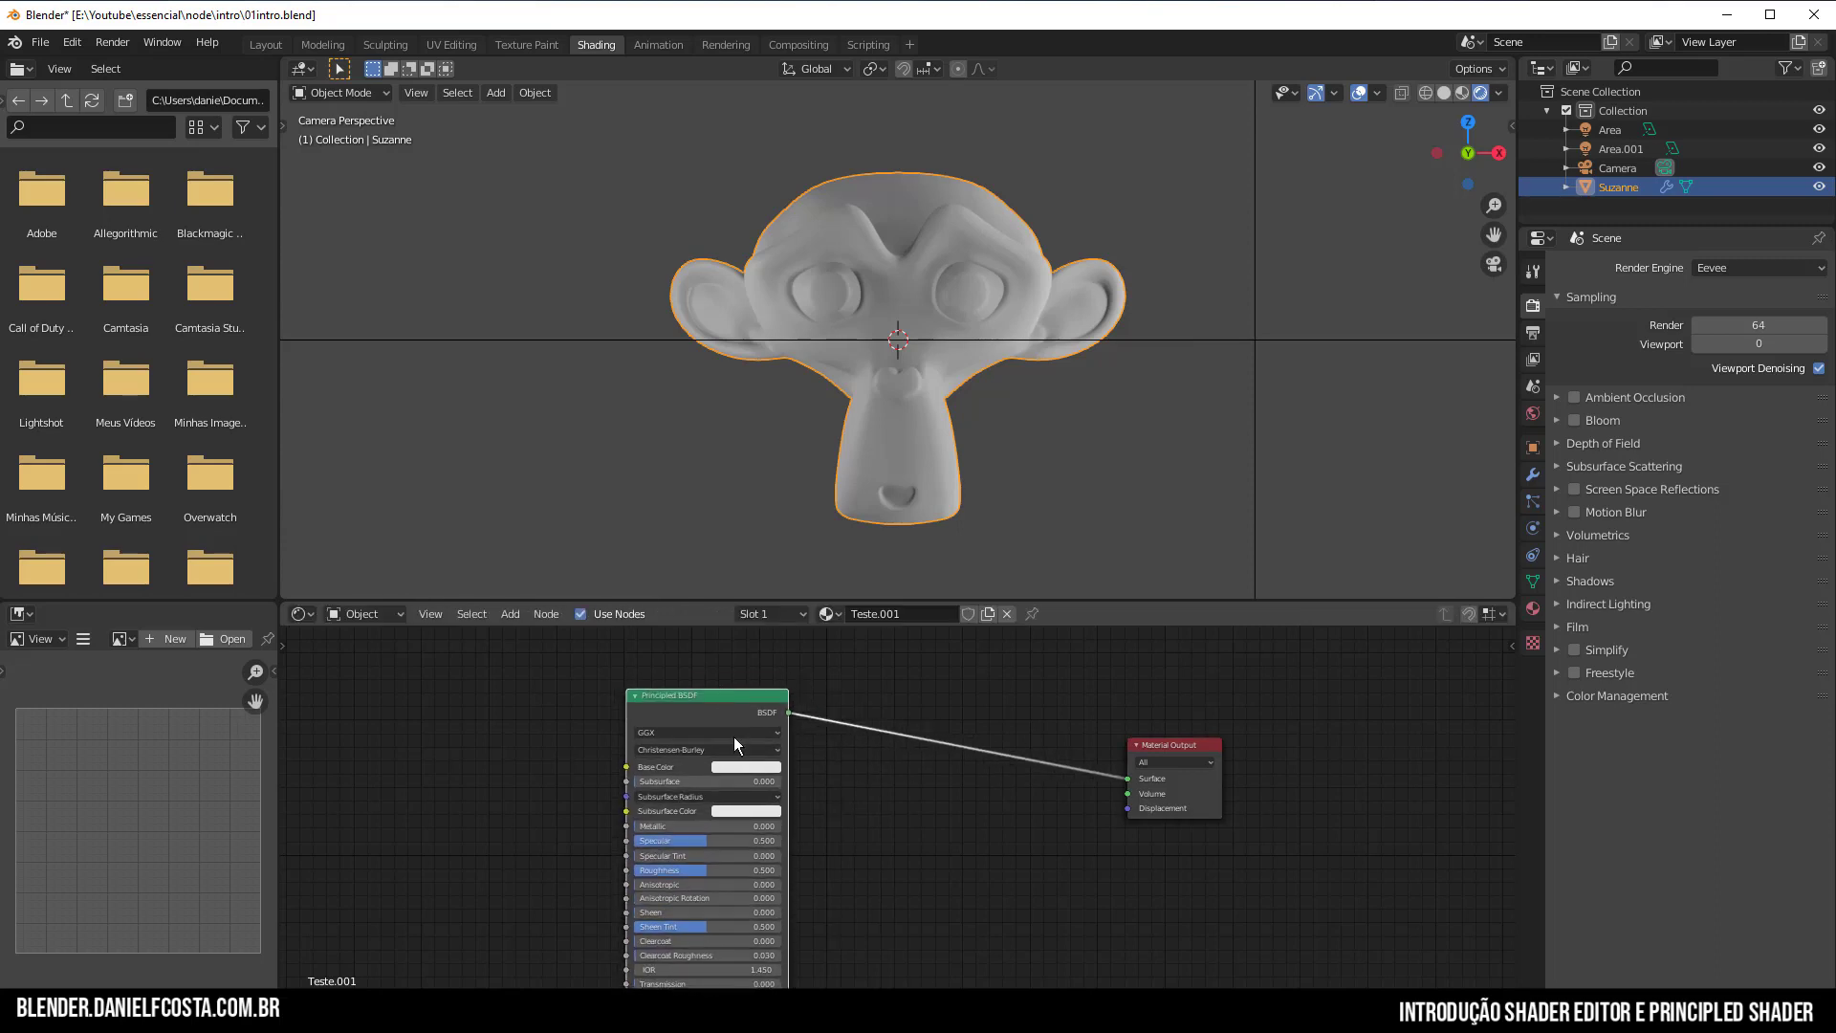
click(1167, 773)
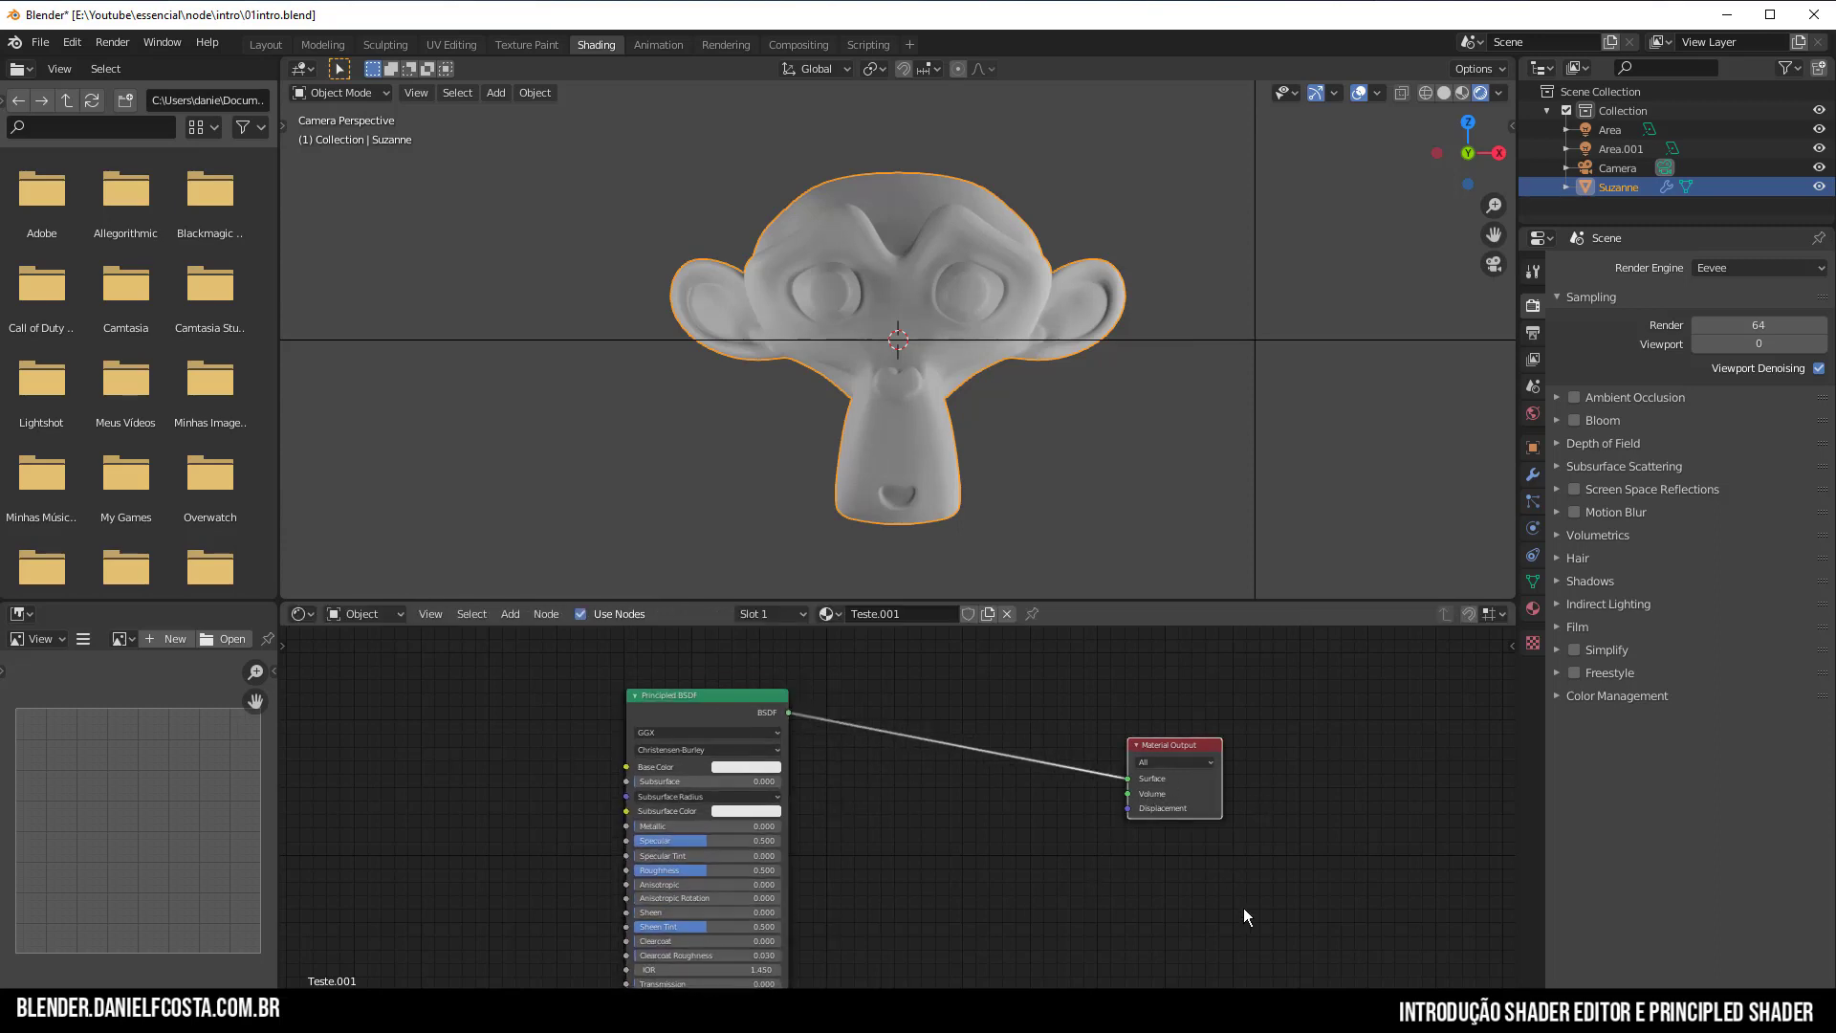
key(g)
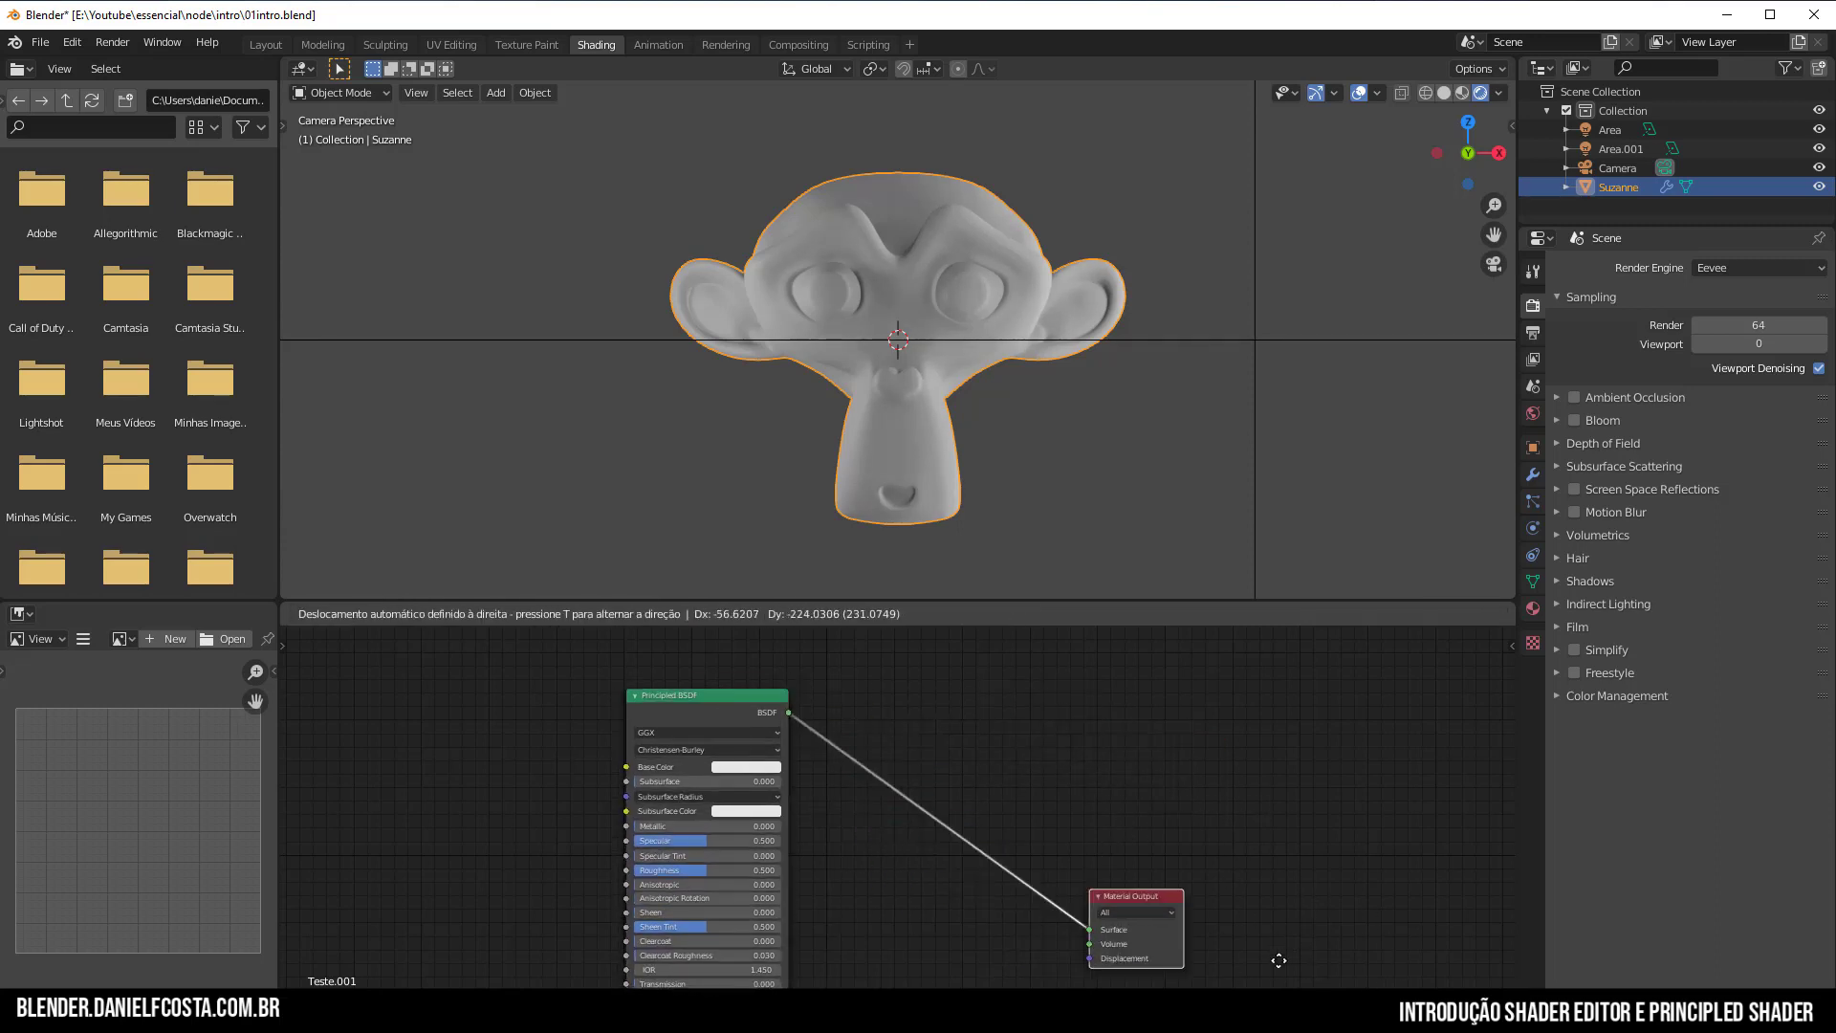
right_click(1151, 861)
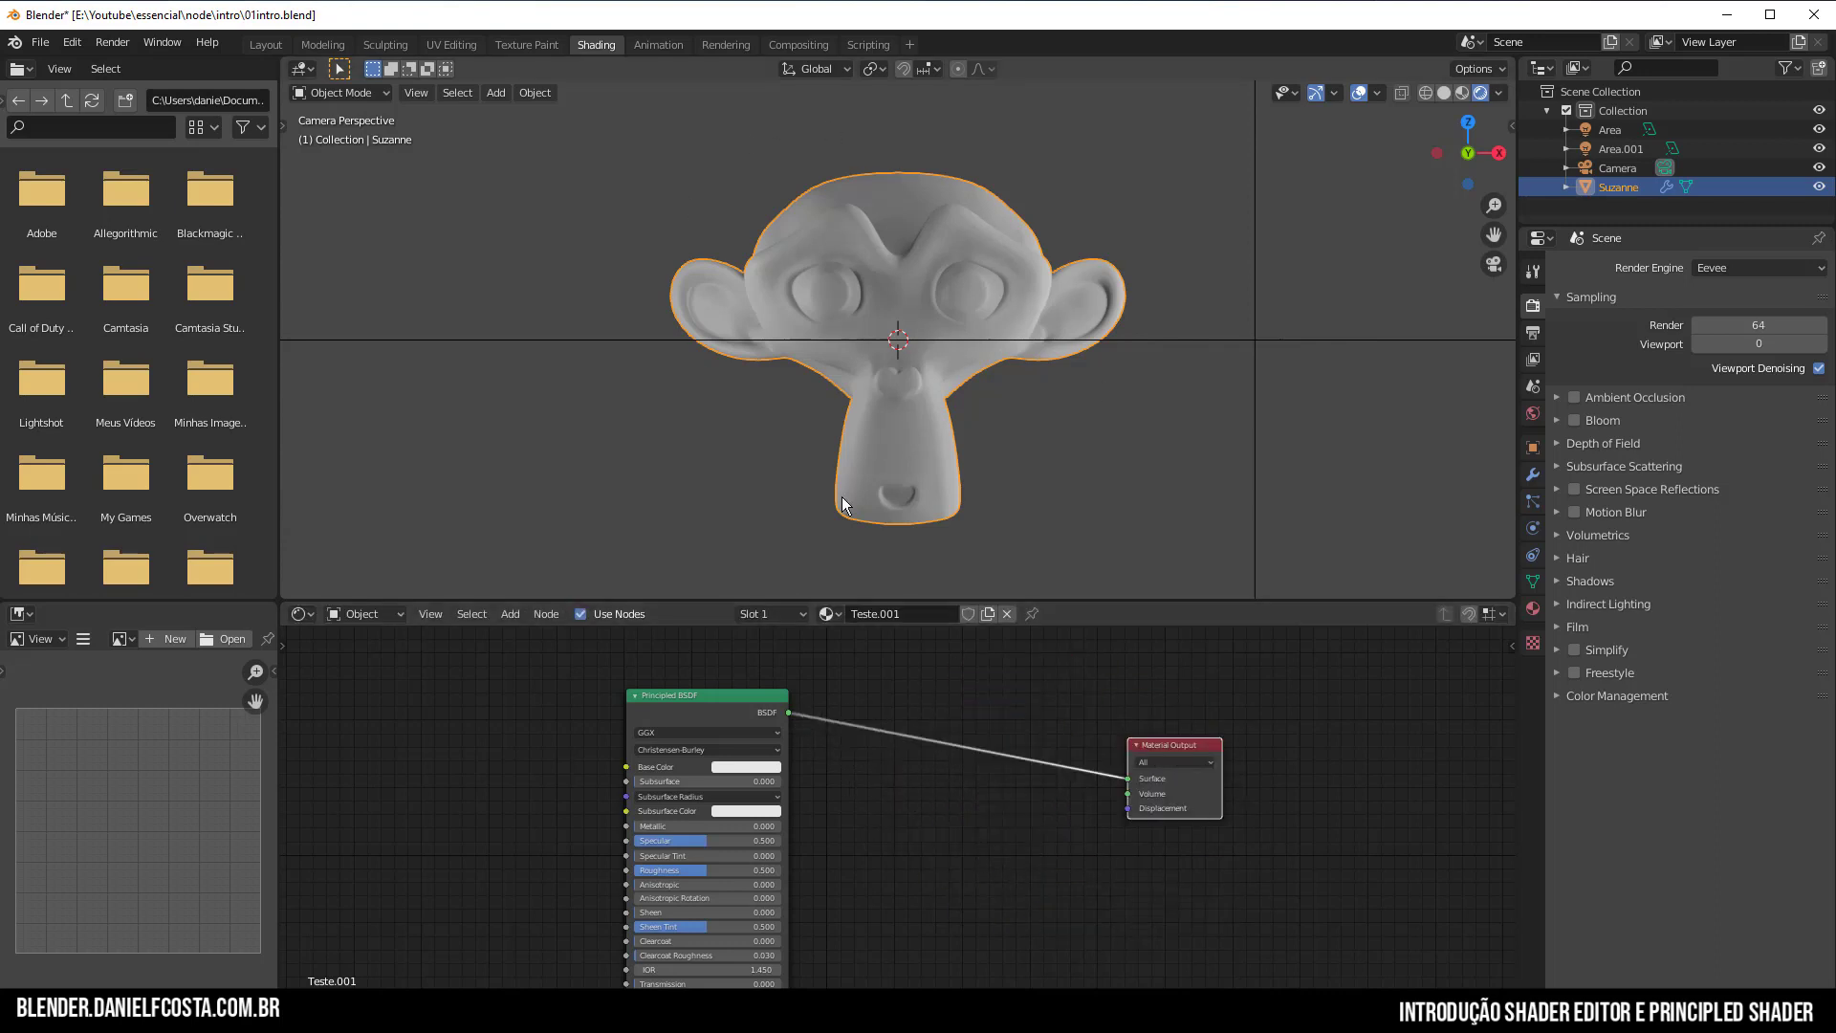
Scale the spacing between the Principled BSDF and Material Output nodes slightly wider, and try rotating and moving both nodes.
click(732, 713)
key(s)
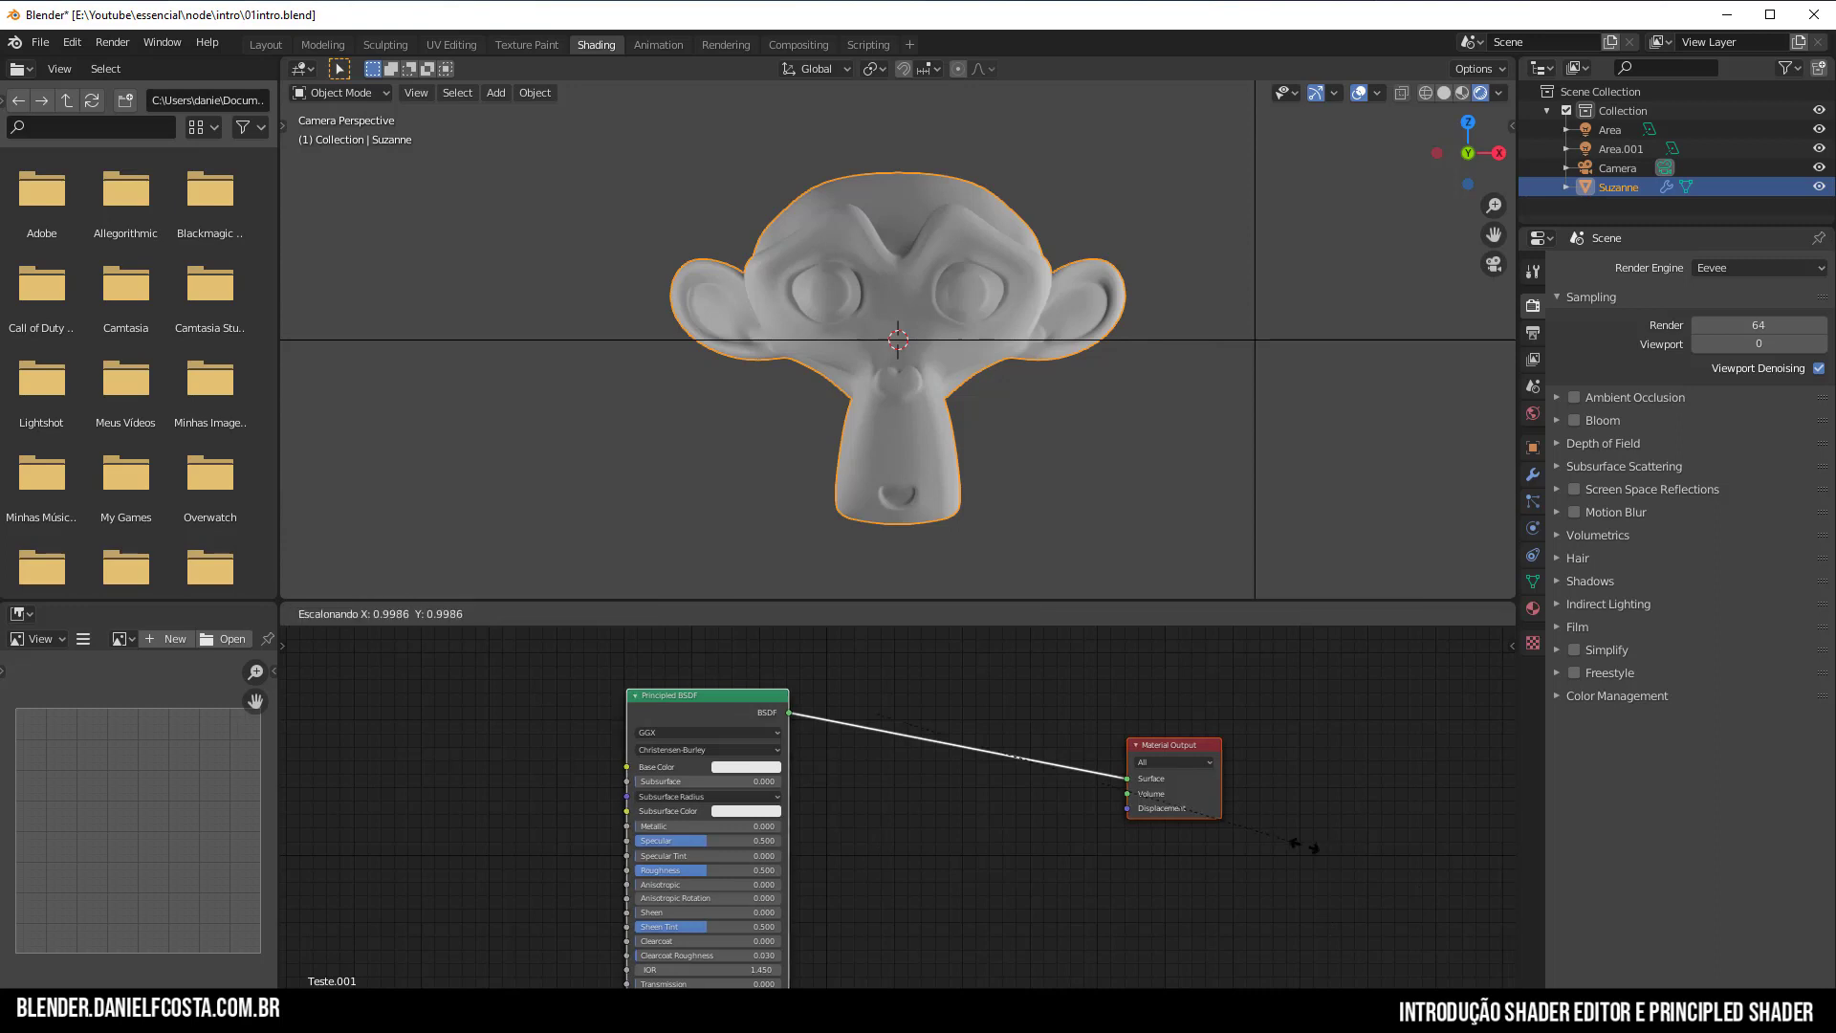
click(1348, 780)
key(r)
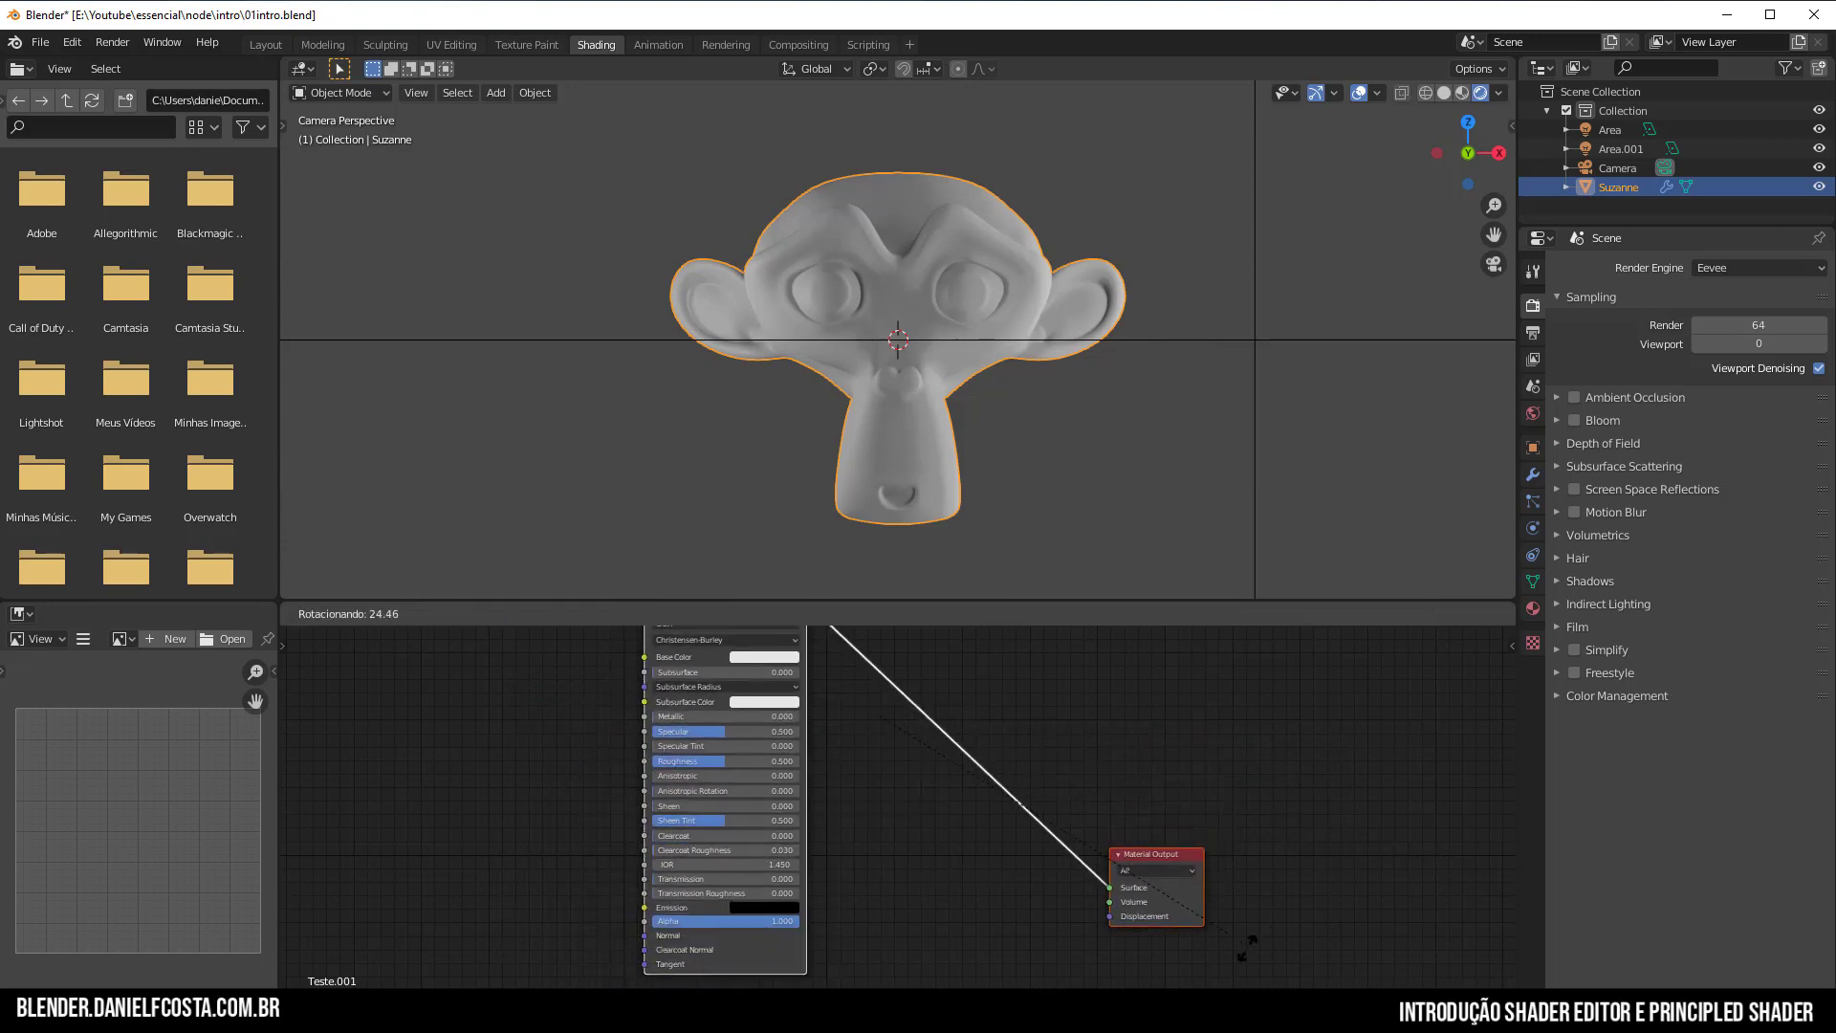
right_click(1144, 702)
key(g)
right_click(1112, 734)
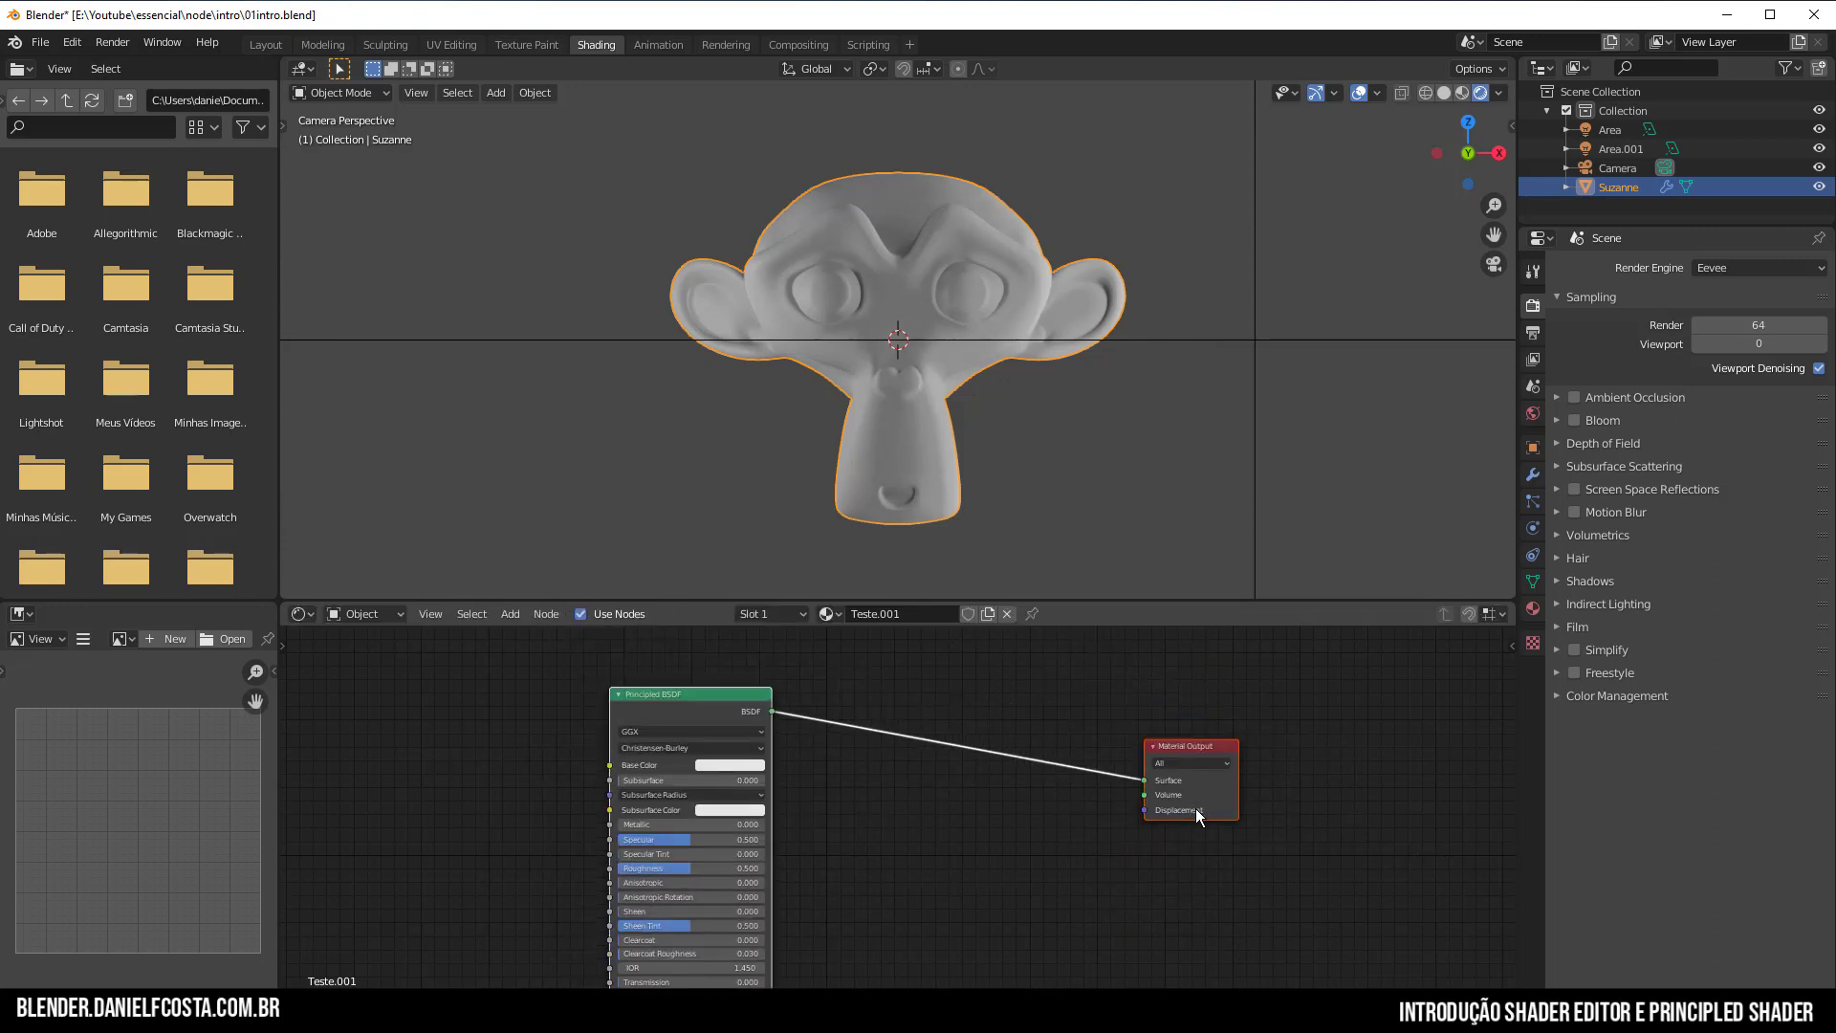
Try box-selecting both shader nodes, and move the Principled BSDF node closer to Material Output.
click(1277, 868)
scroll(1224, 868, down, 2)
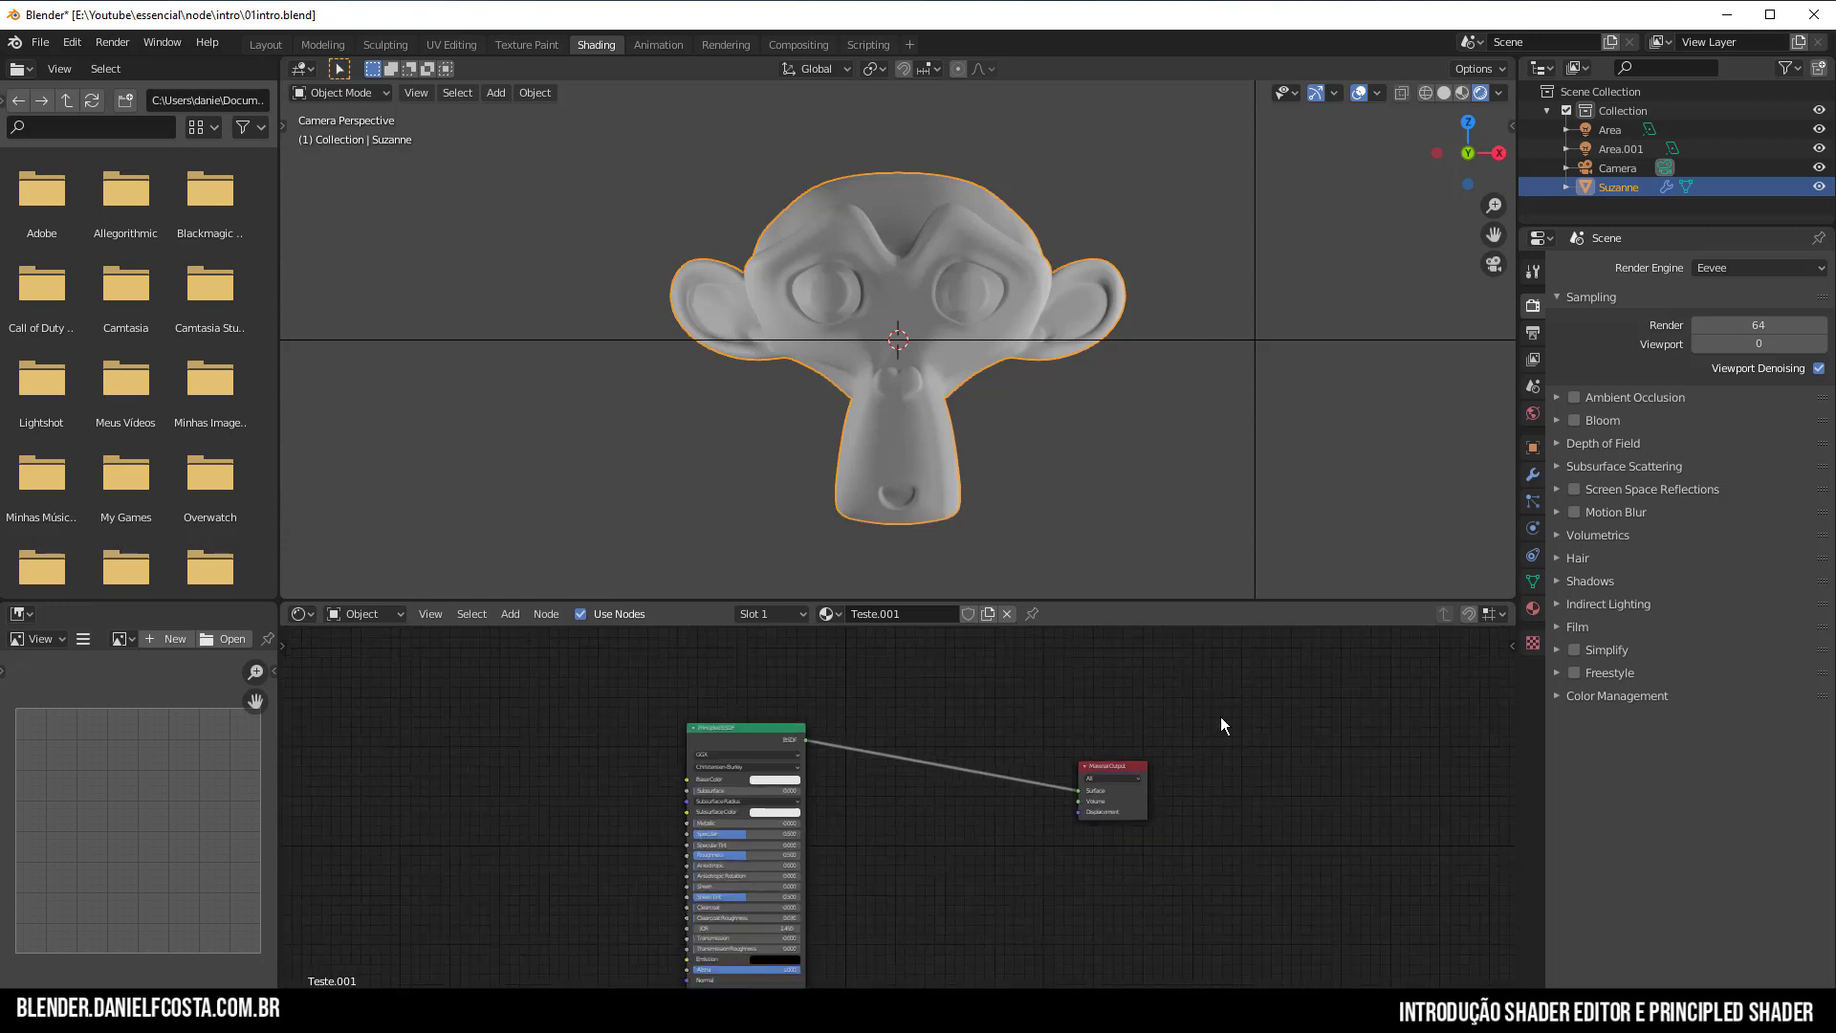
drag(1236, 651, 657, 931)
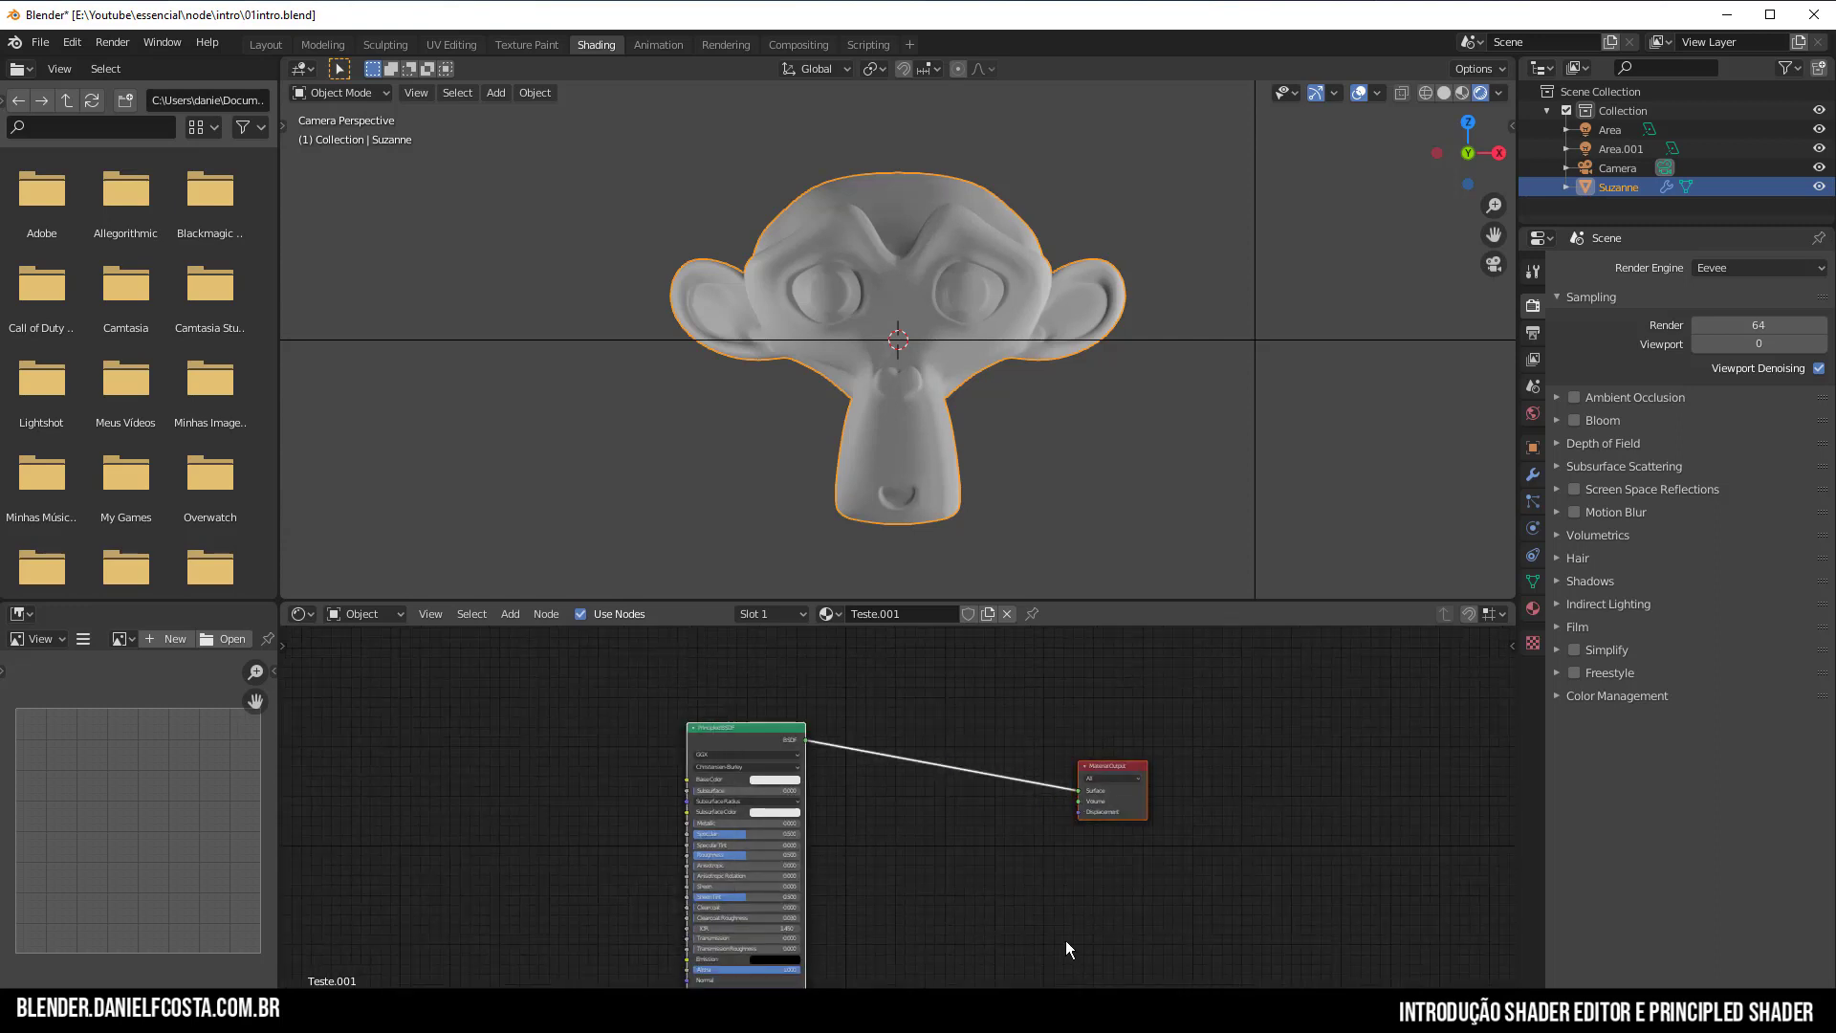
scroll(1053, 904, up, 2)
key(g)
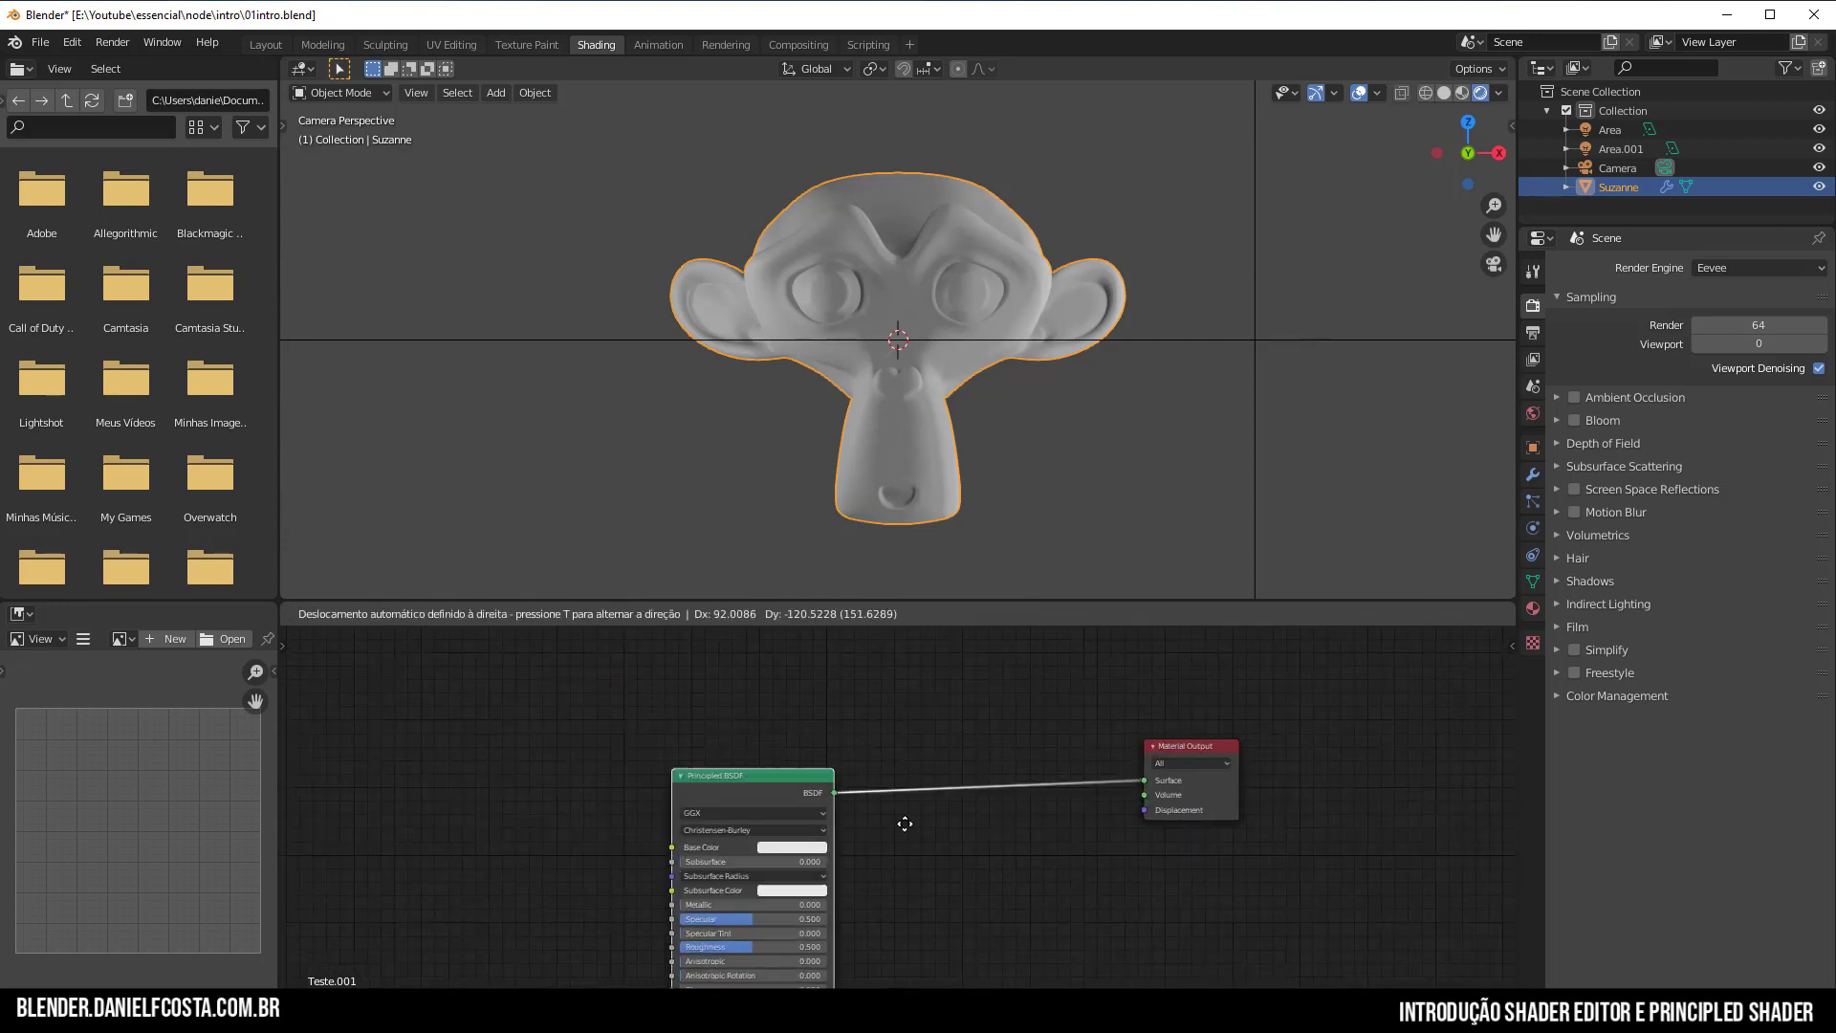
click(1029, 763)
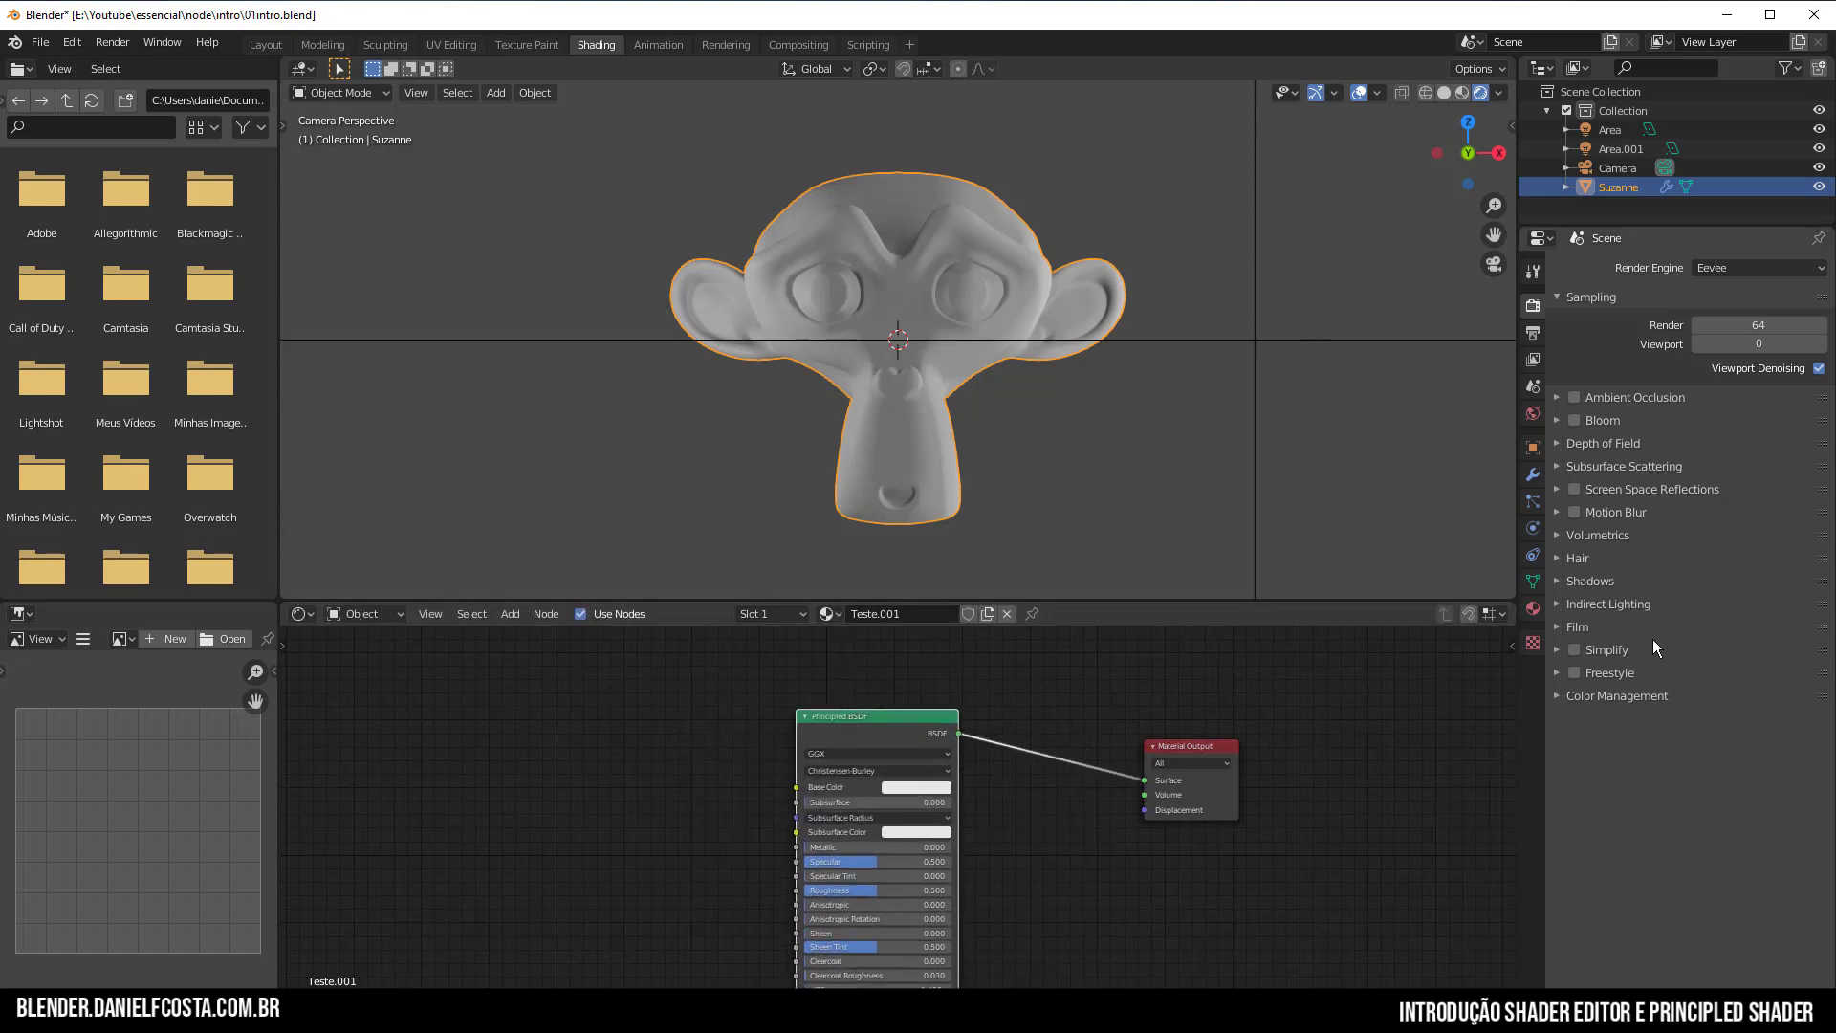
Show Suzanne's material properties, and switch the node area to the Graph Editor and back to the Shader Editor.
click(1527, 605)
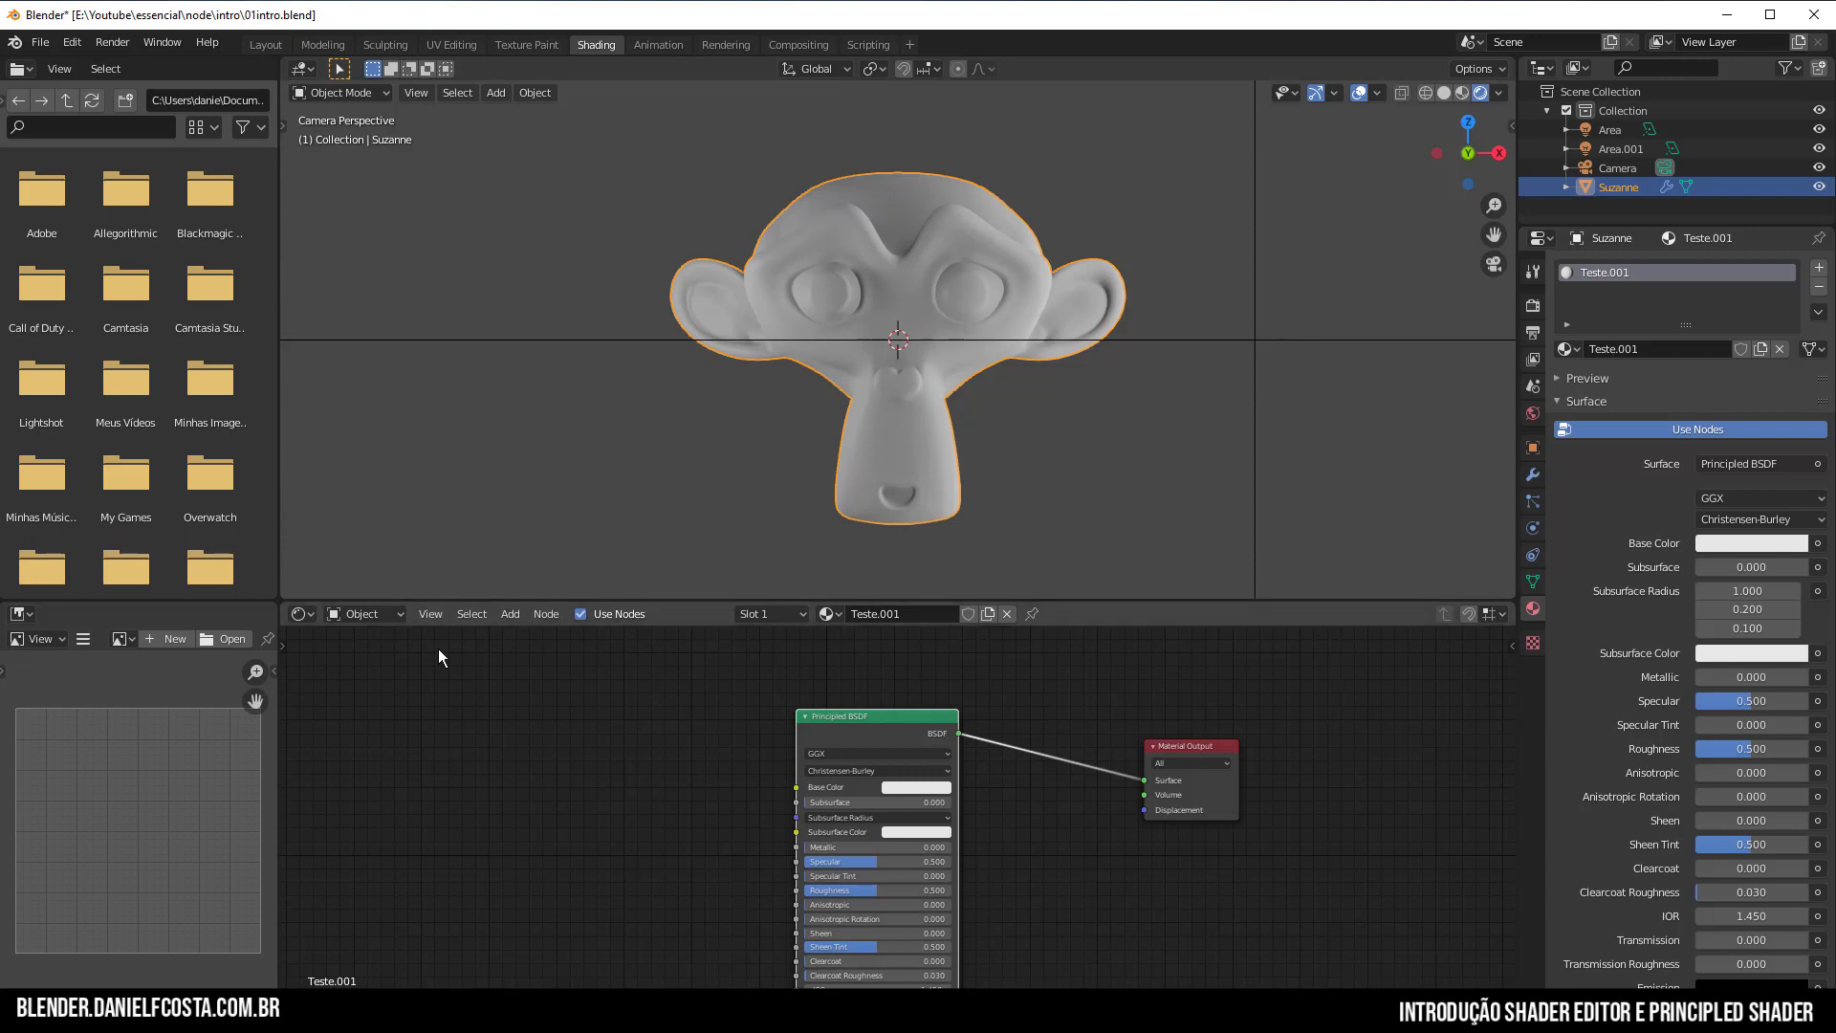
click(303, 613)
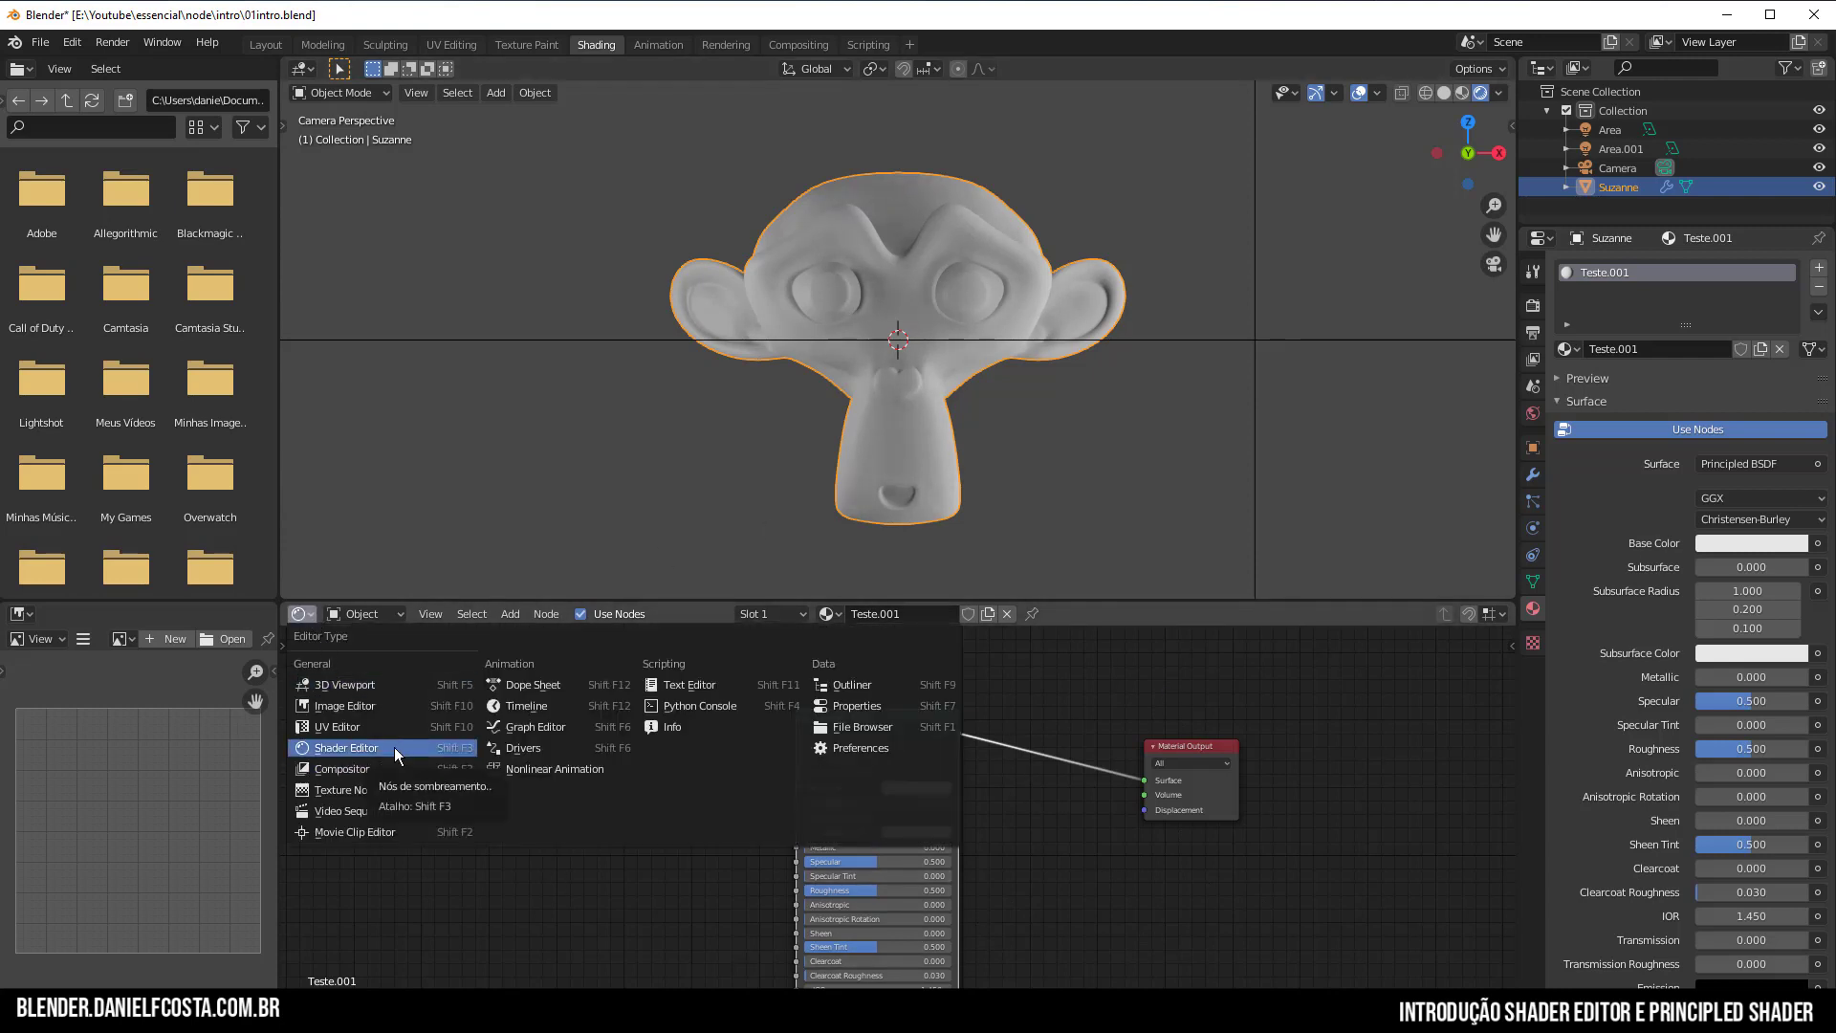
click(539, 728)
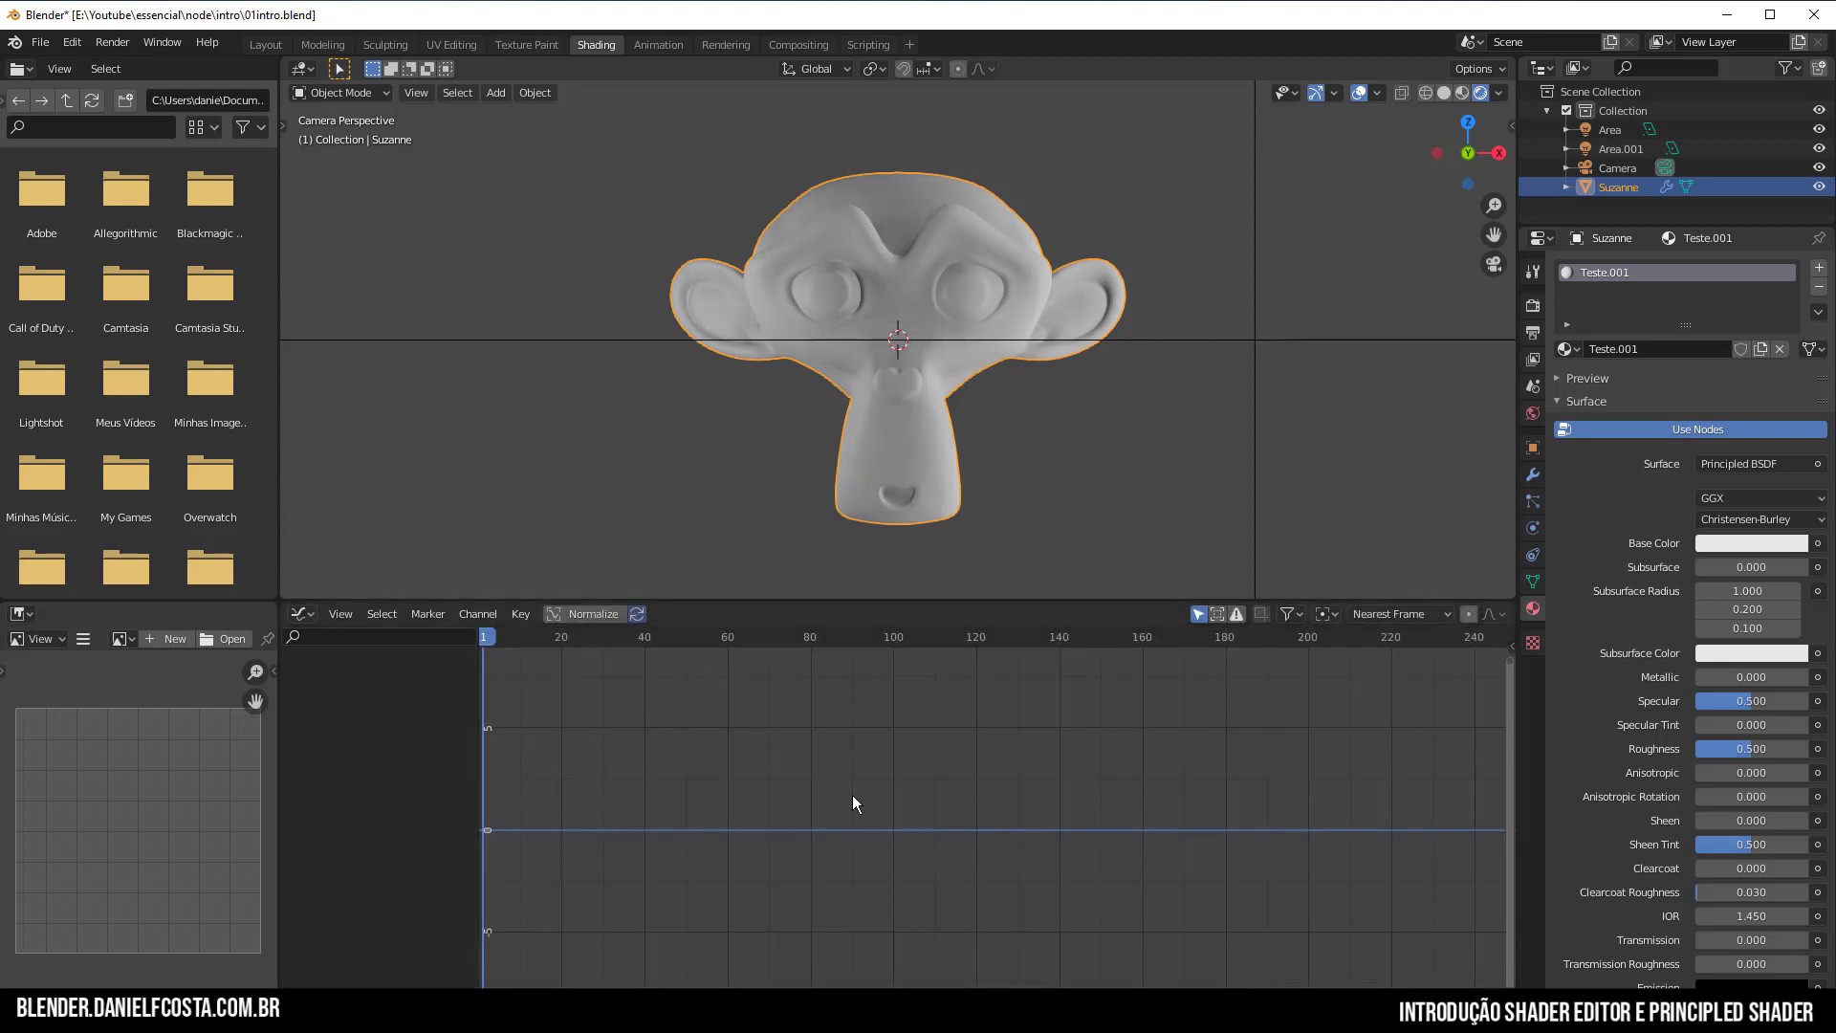
click(302, 613)
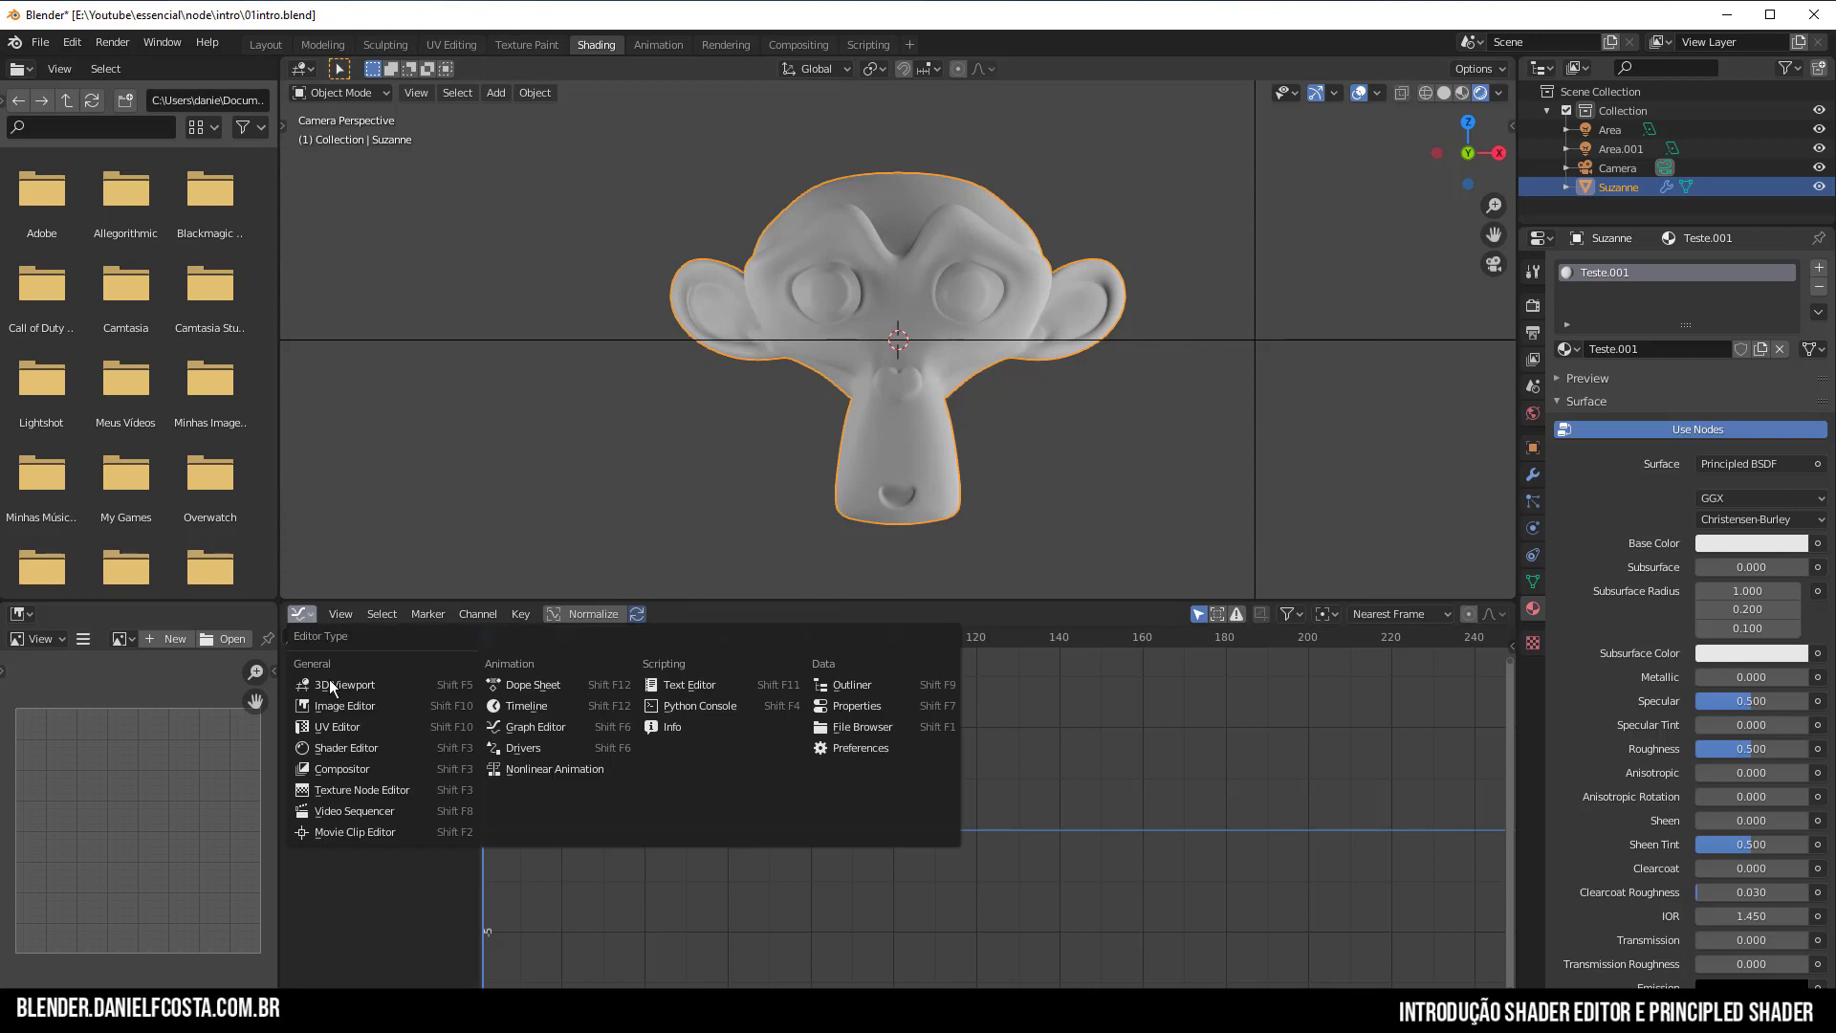
click(386, 748)
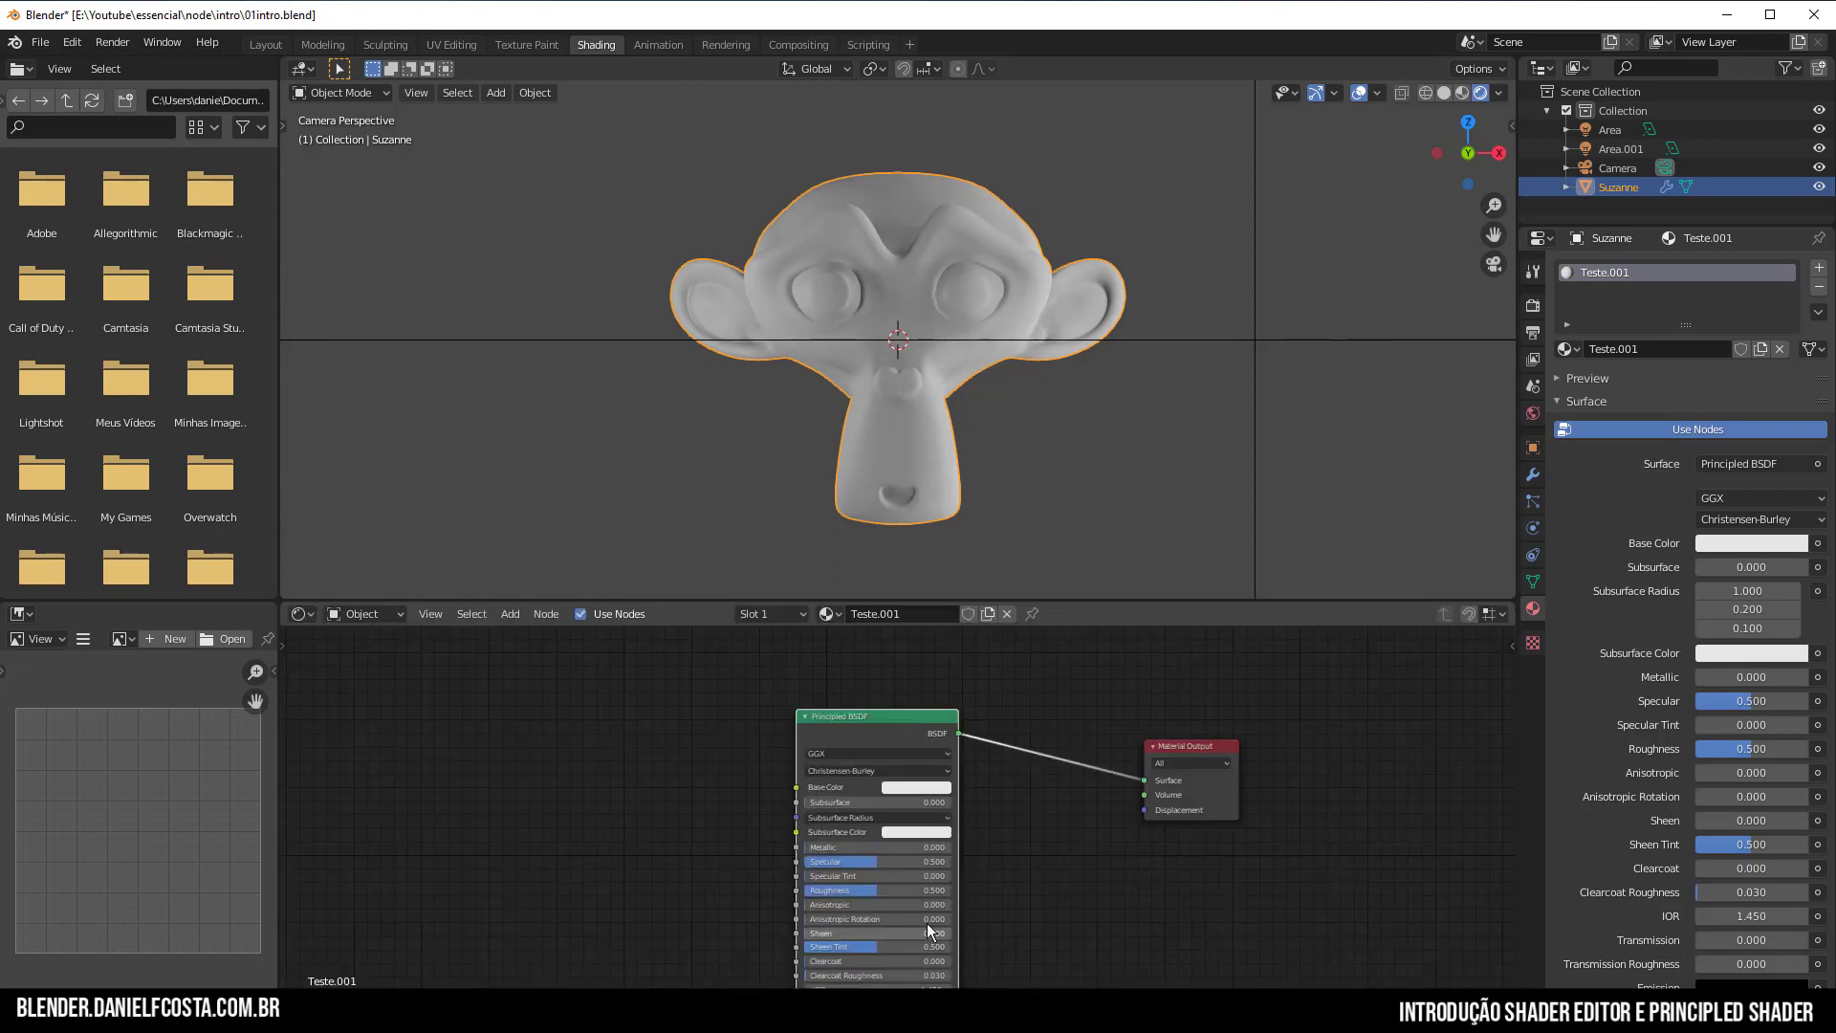
Rename Suzanne's Teste.001 material to Material.
click(897, 614)
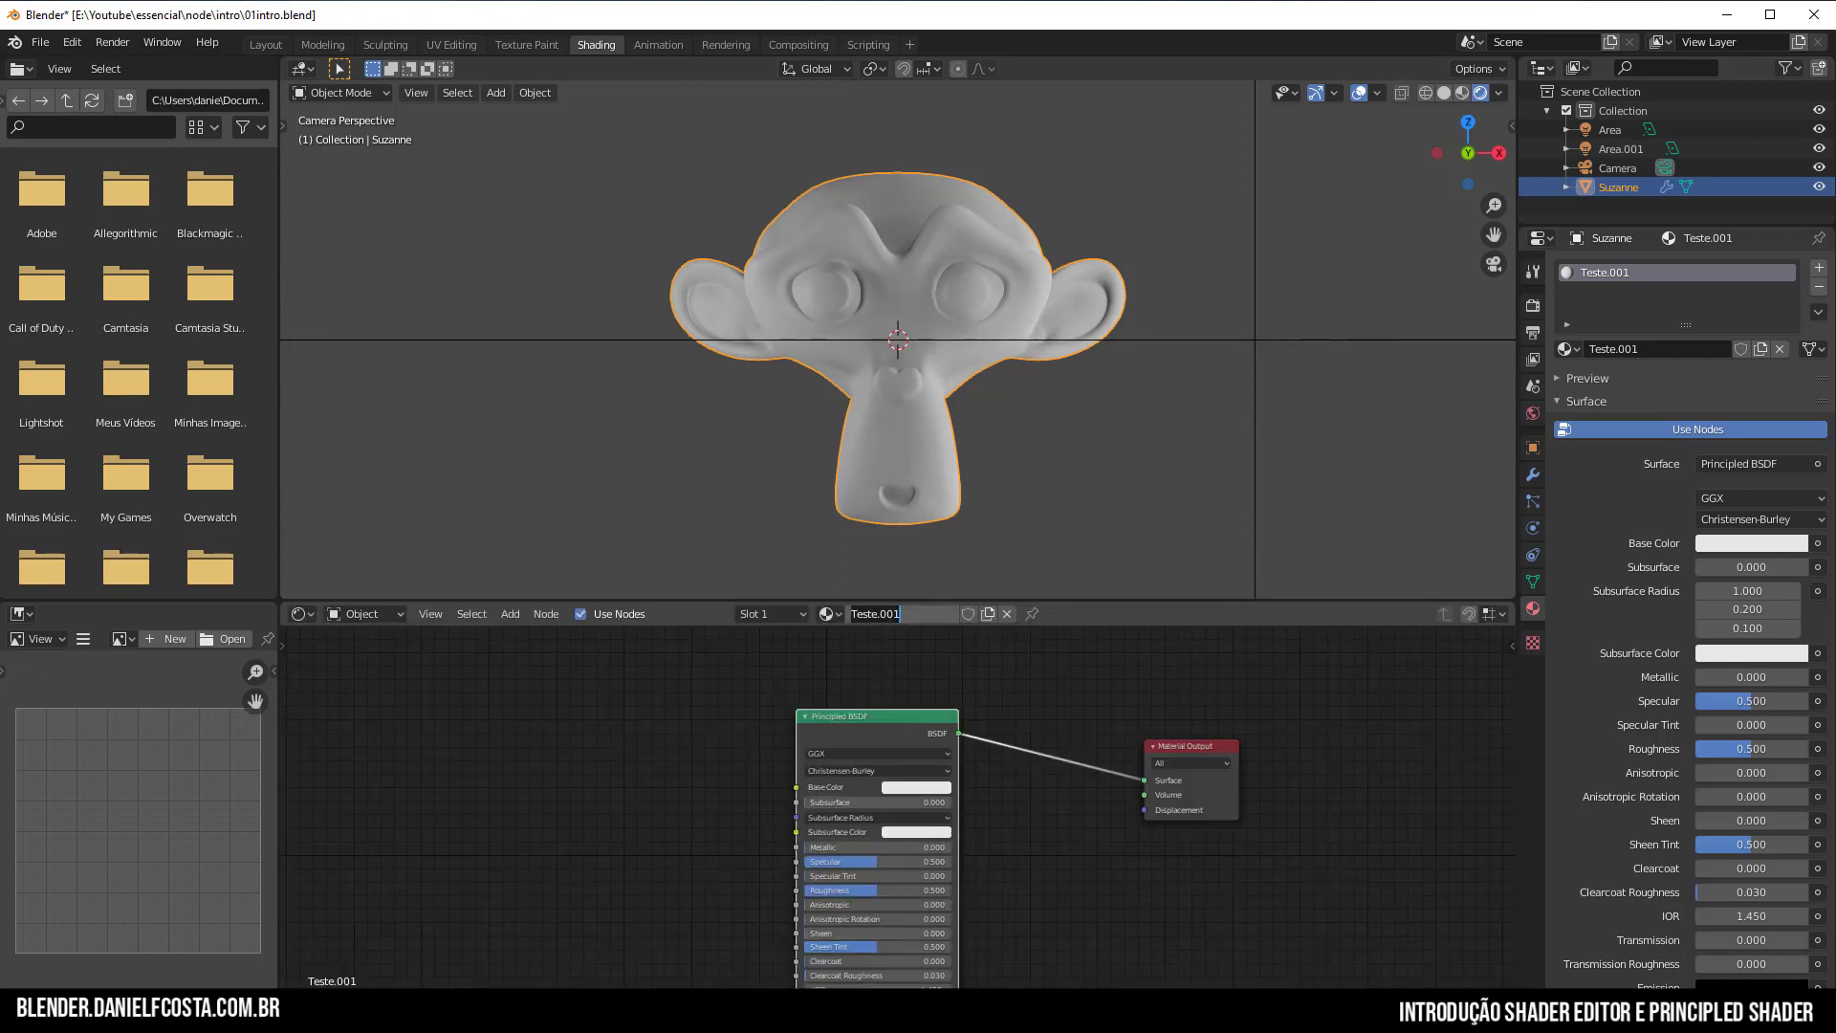
text(Material)
key(Return)
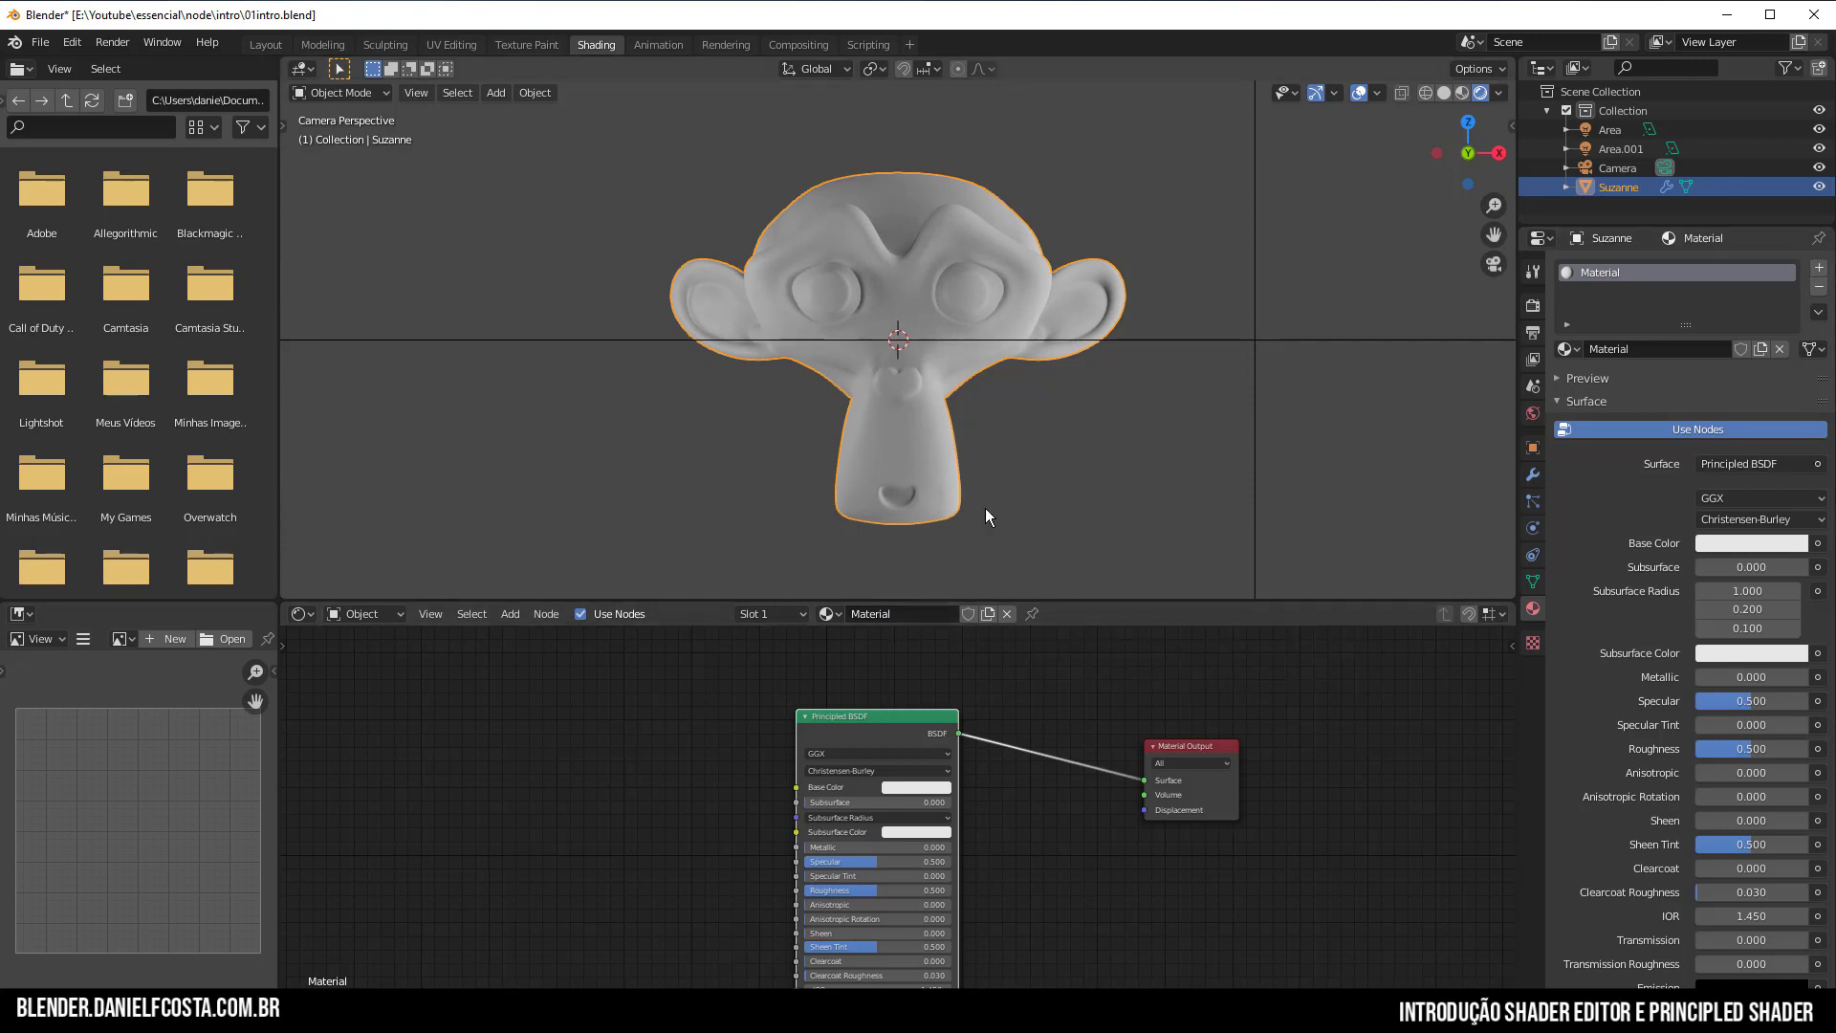
Add a second material slot to Suzanne and create a new material named Material2 in it.
click(756, 614)
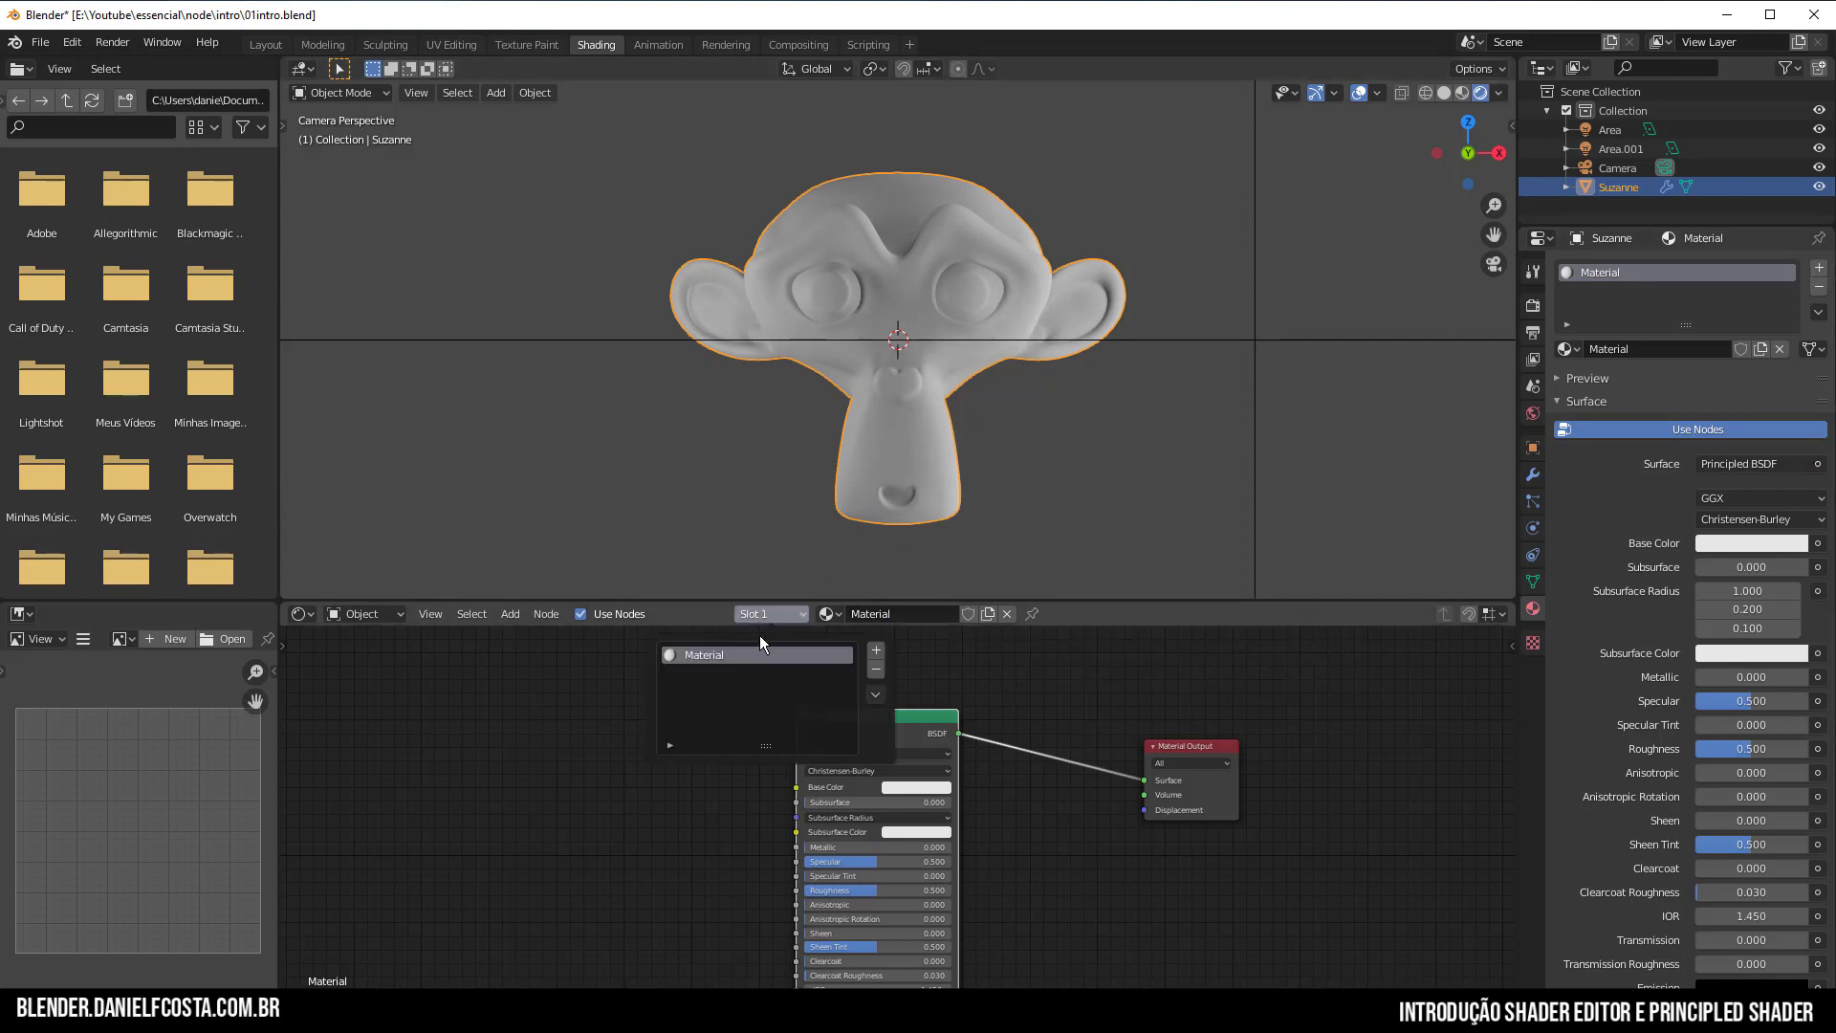
click(873, 654)
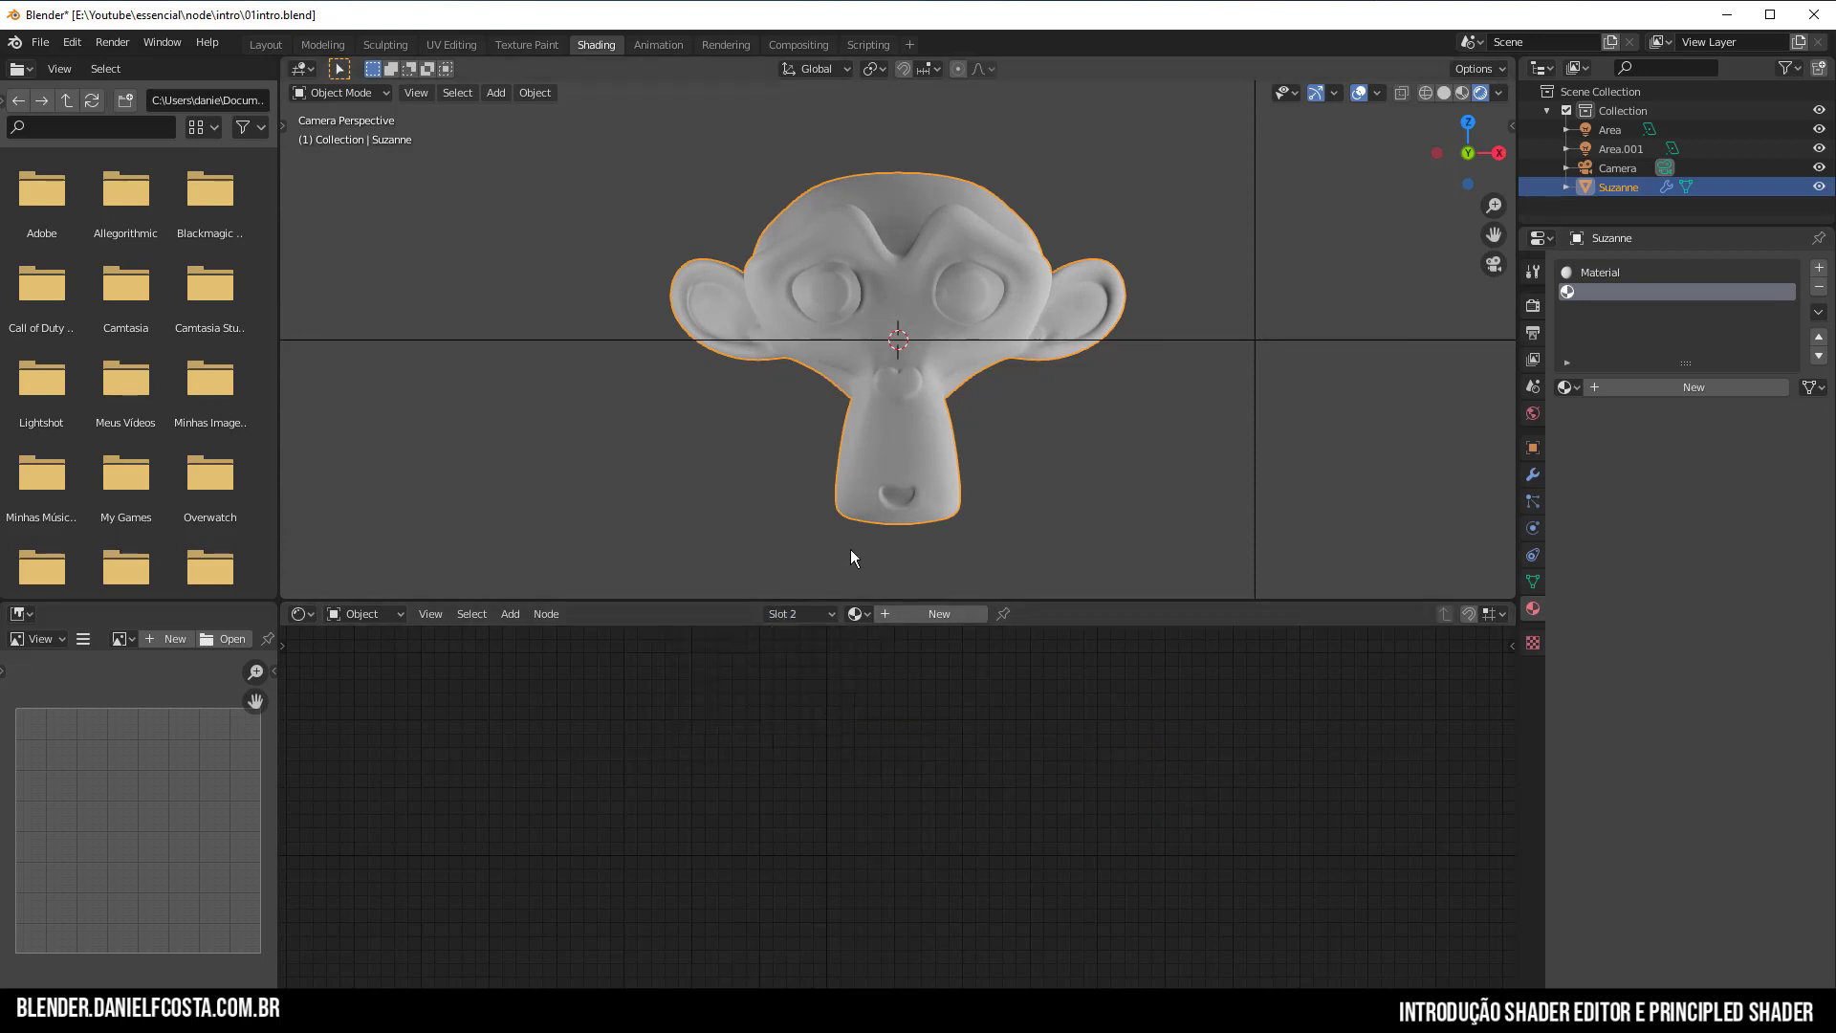
click(801, 615)
click(947, 613)
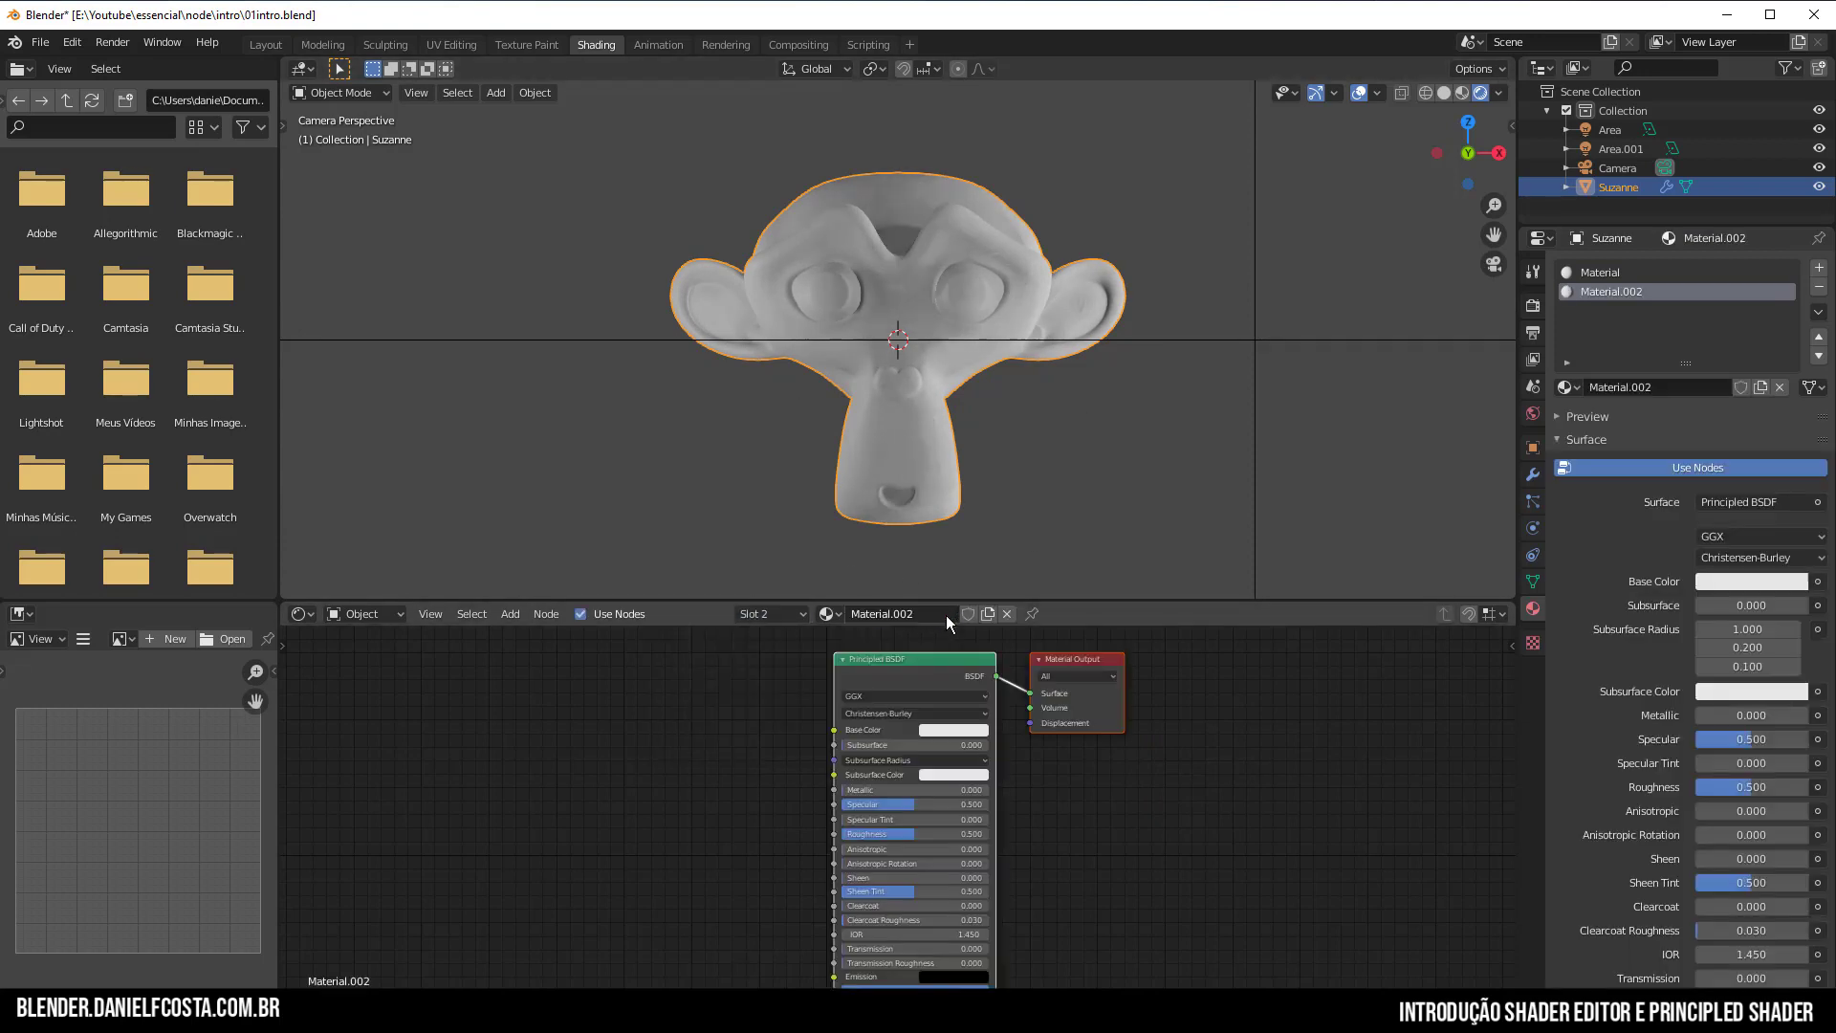
key(ctrl+a)
text(Material2)
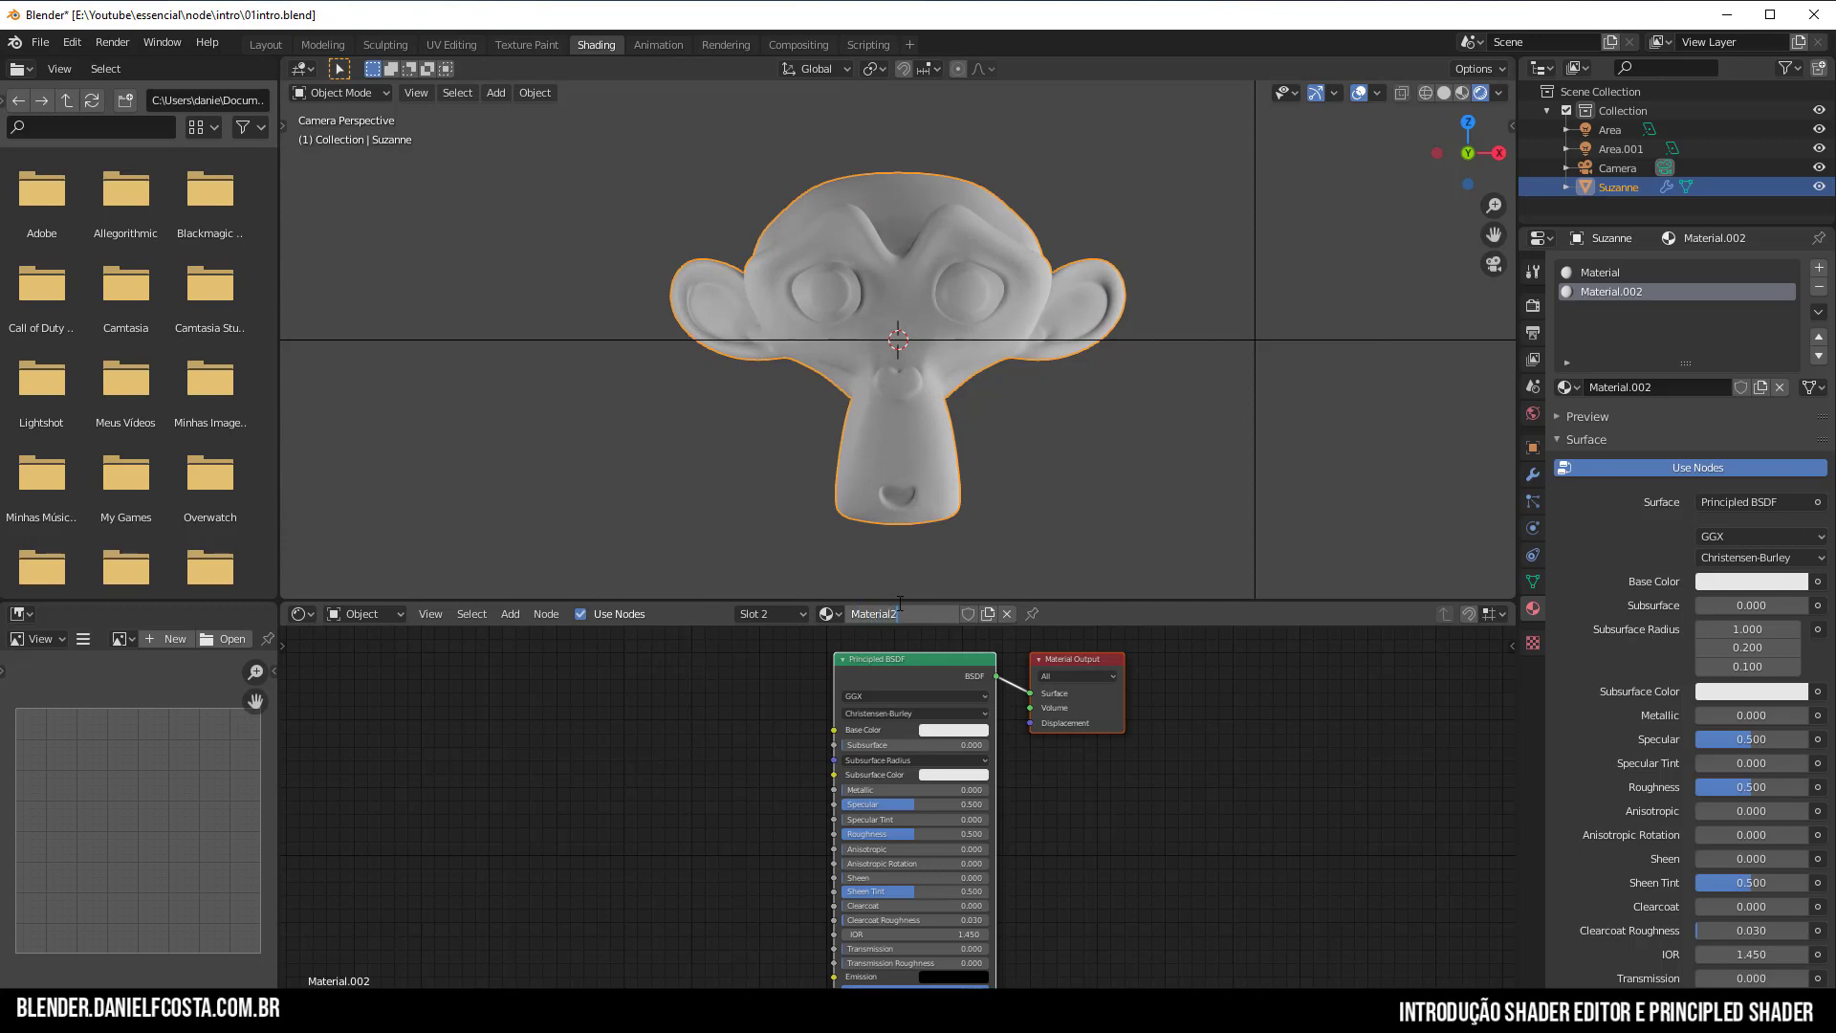
key(Return)
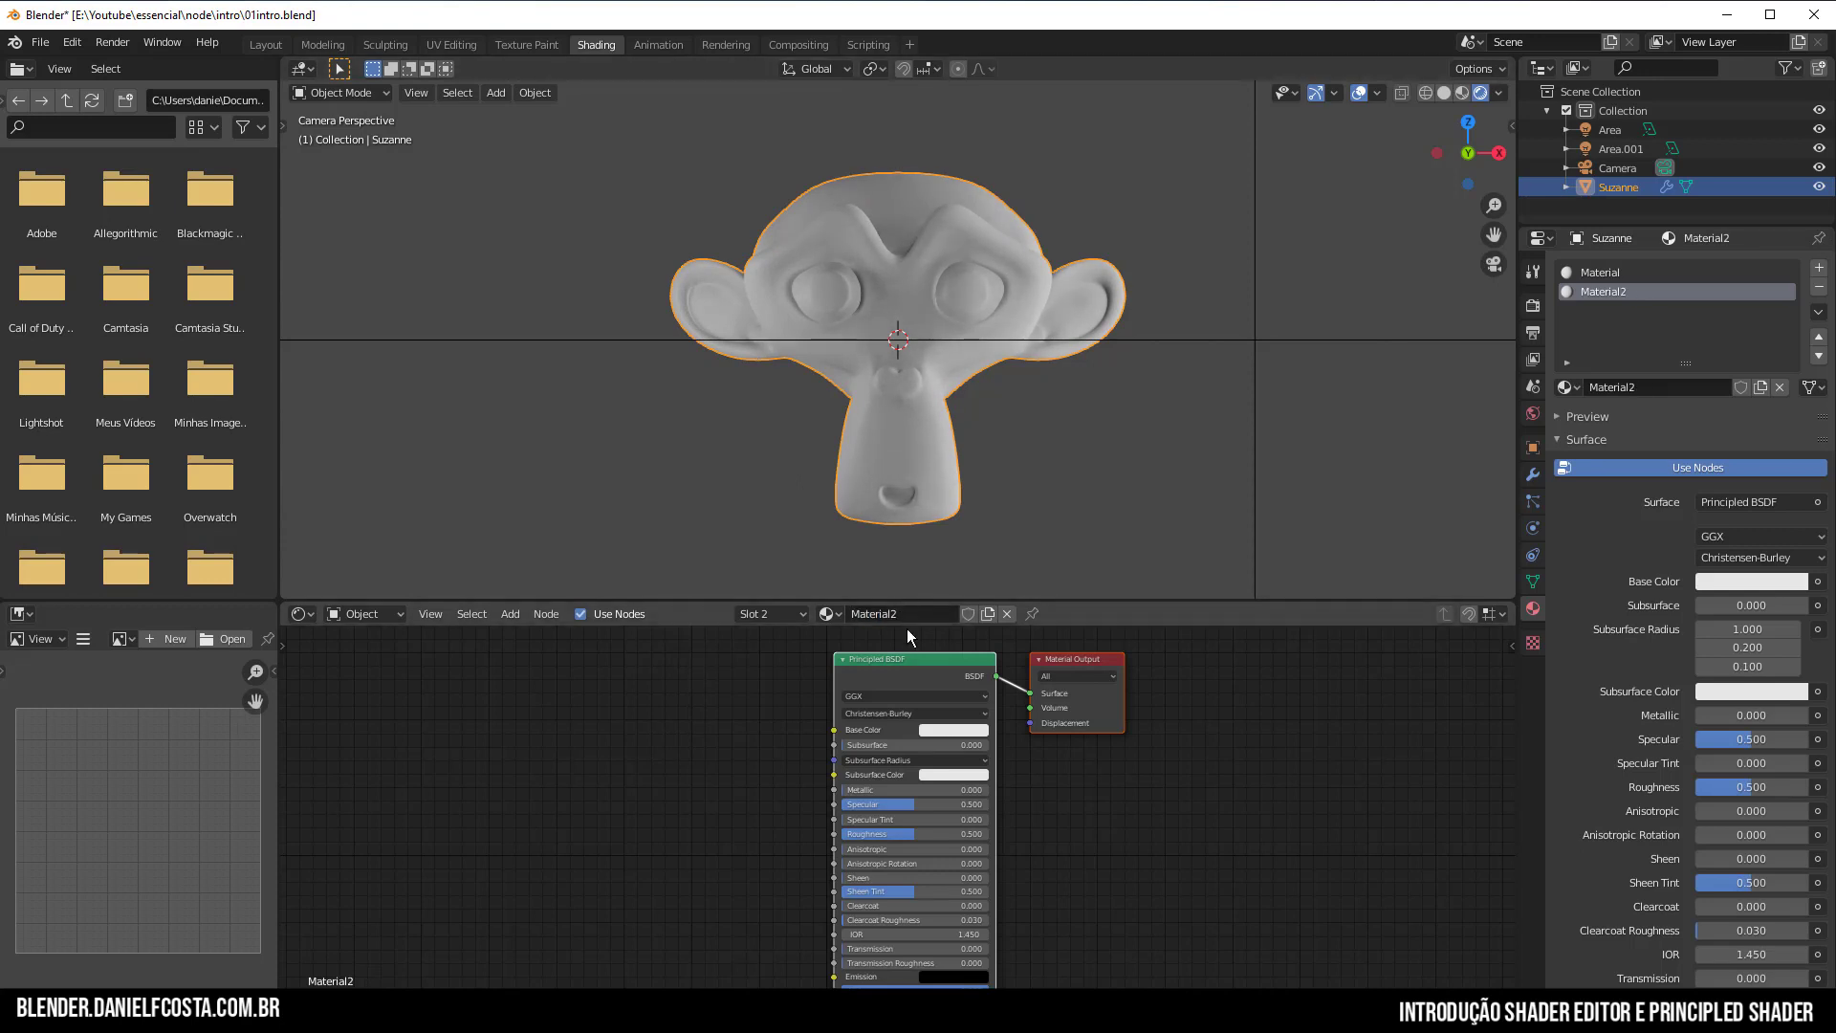
In Edit Mode, assign Material2 to four adjacent cheek faces below the monkey's left eye.
key(Tab)
scroll(997, 355, up, 5)
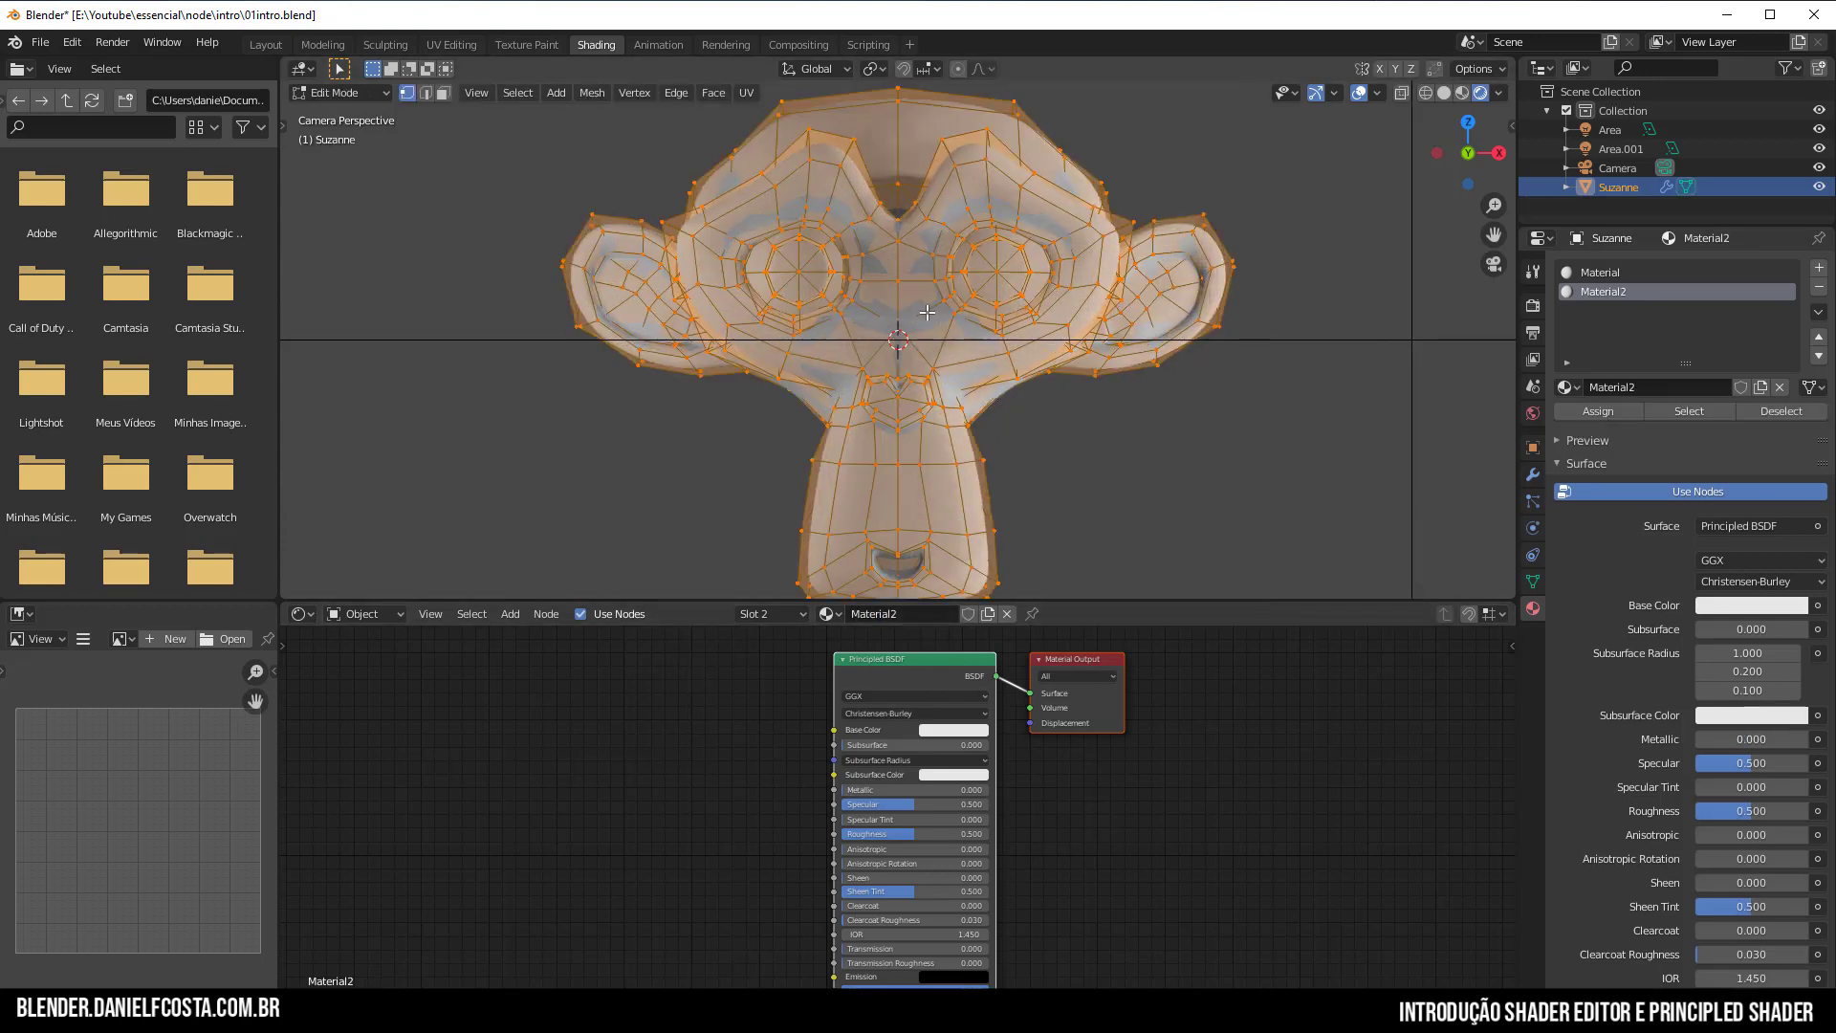
key(alt+a)
click(998, 355)
shift+click(1030, 385)
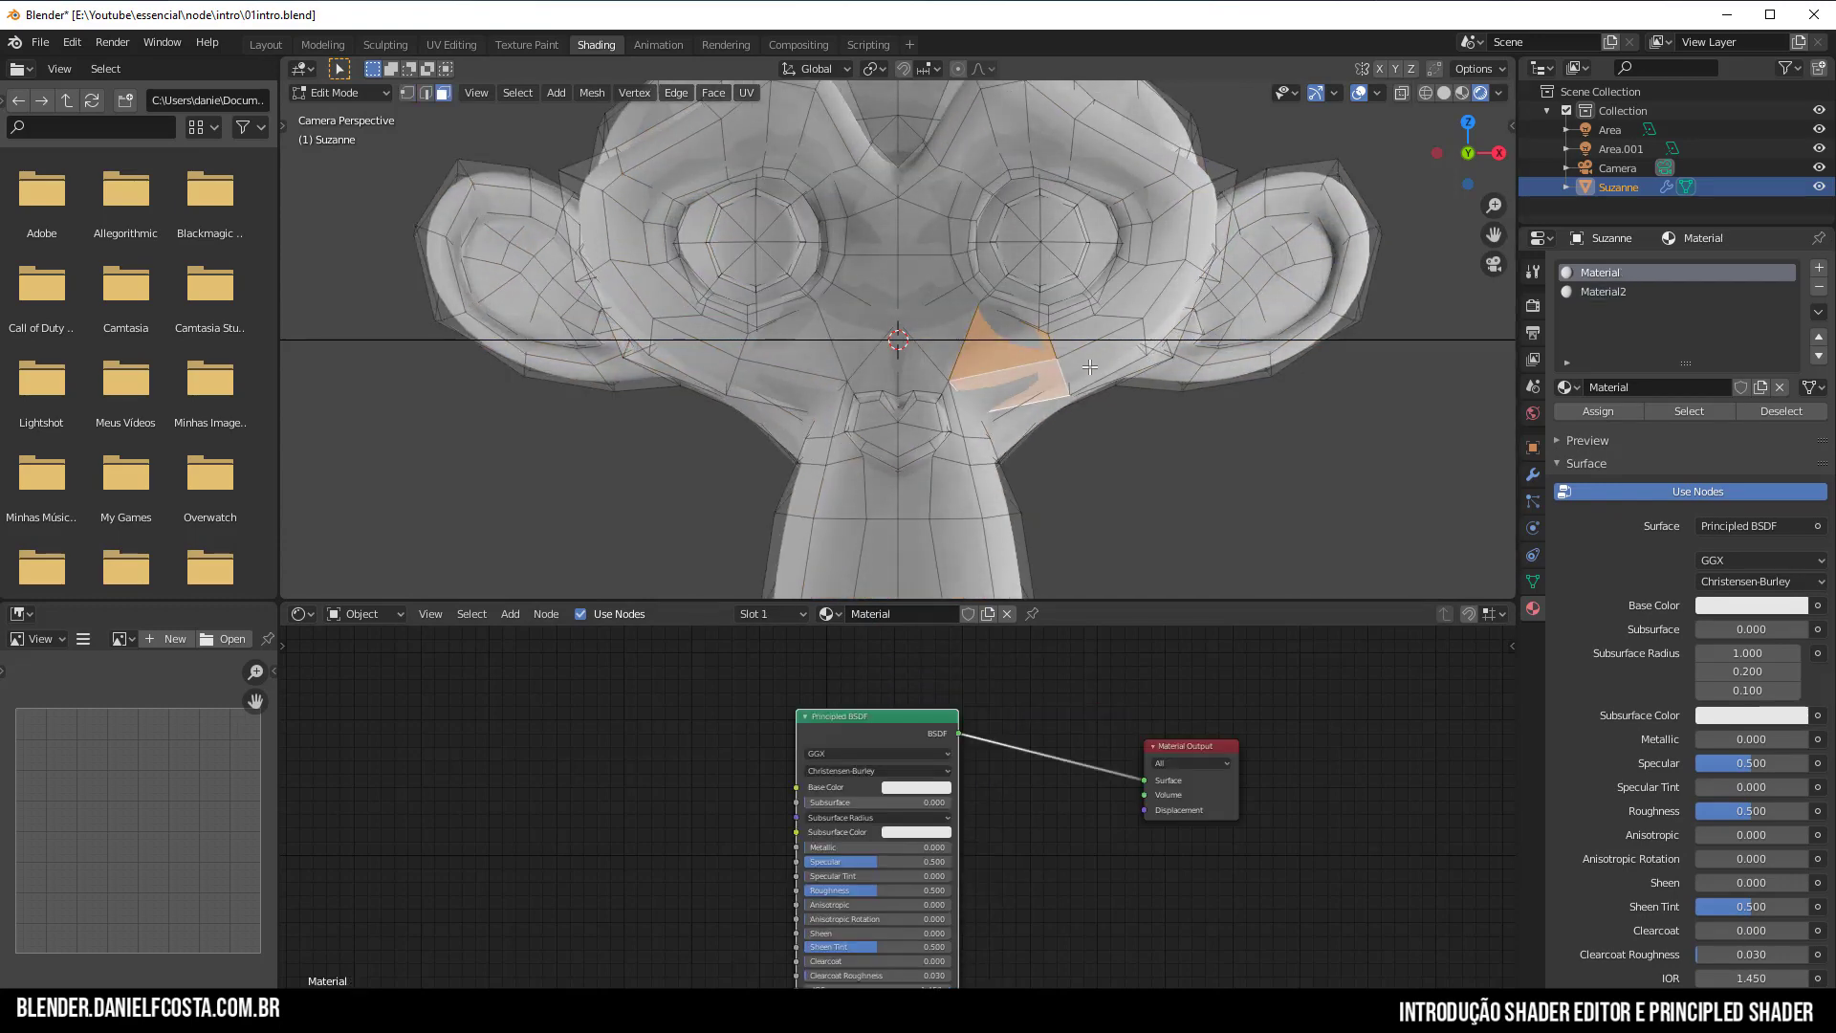
shift+click(1099, 364)
shift+click(1098, 335)
click(795, 613)
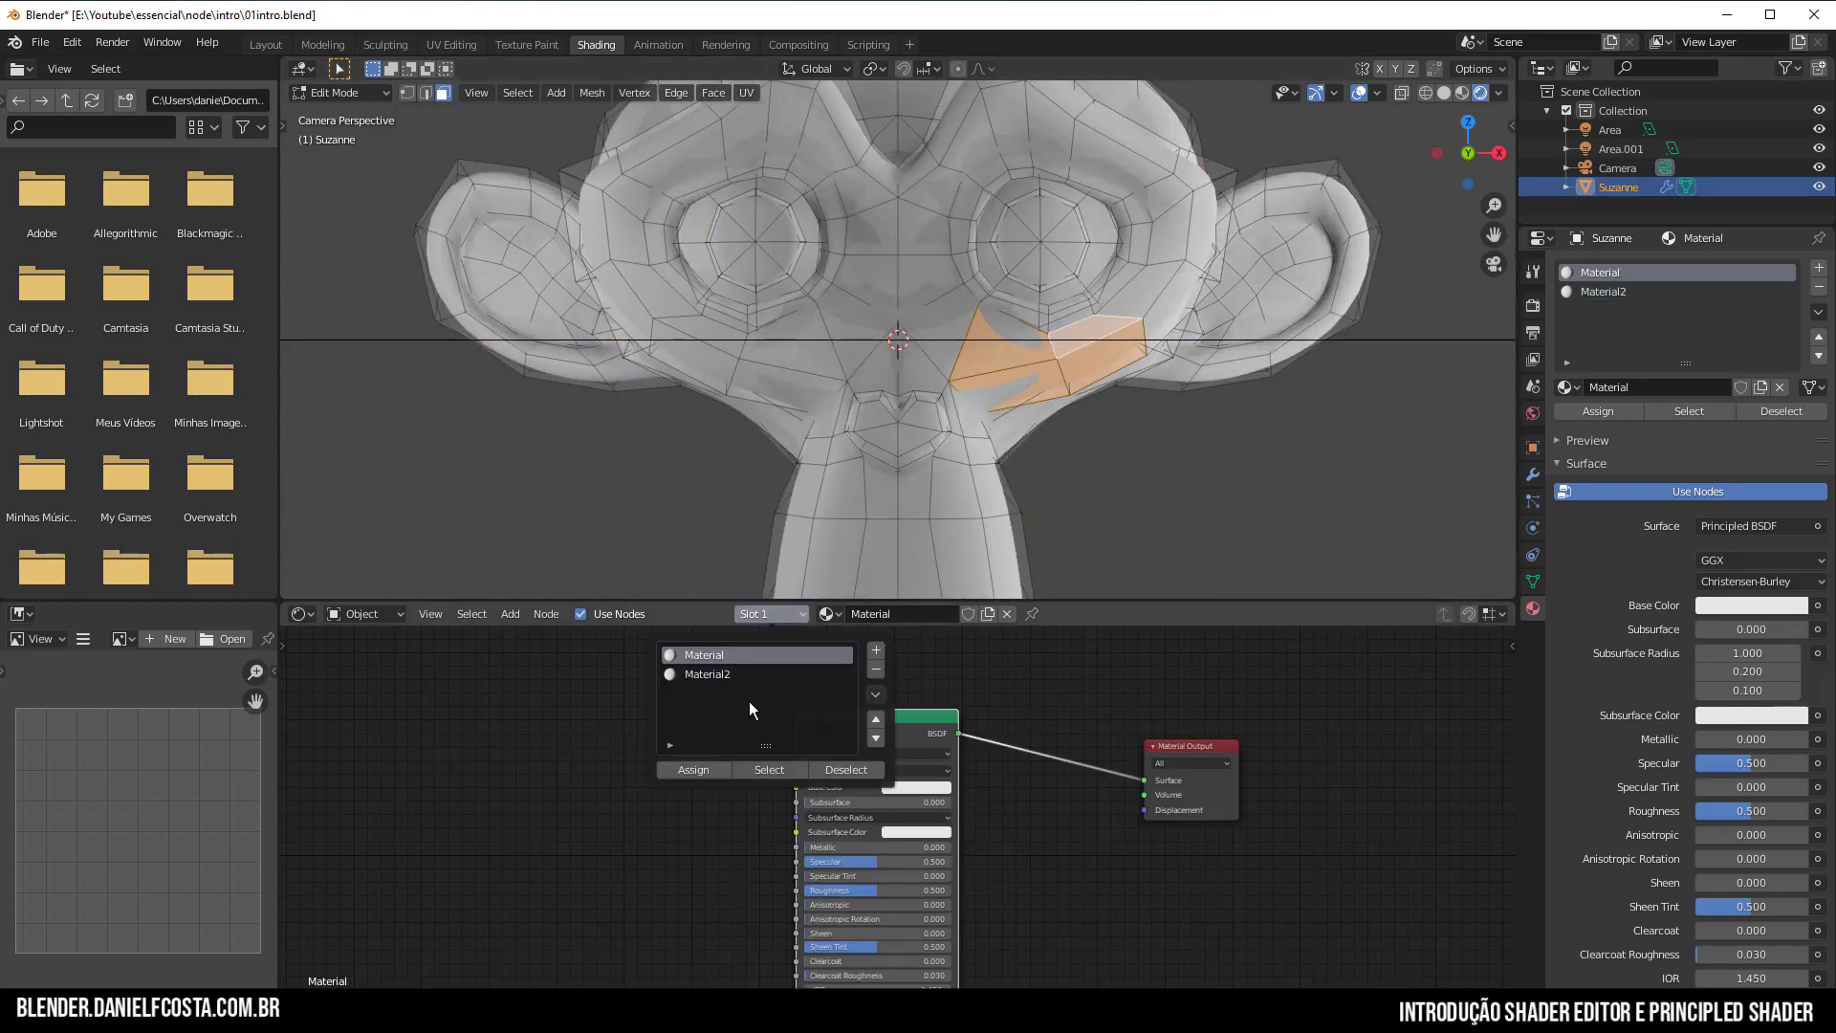
click(748, 674)
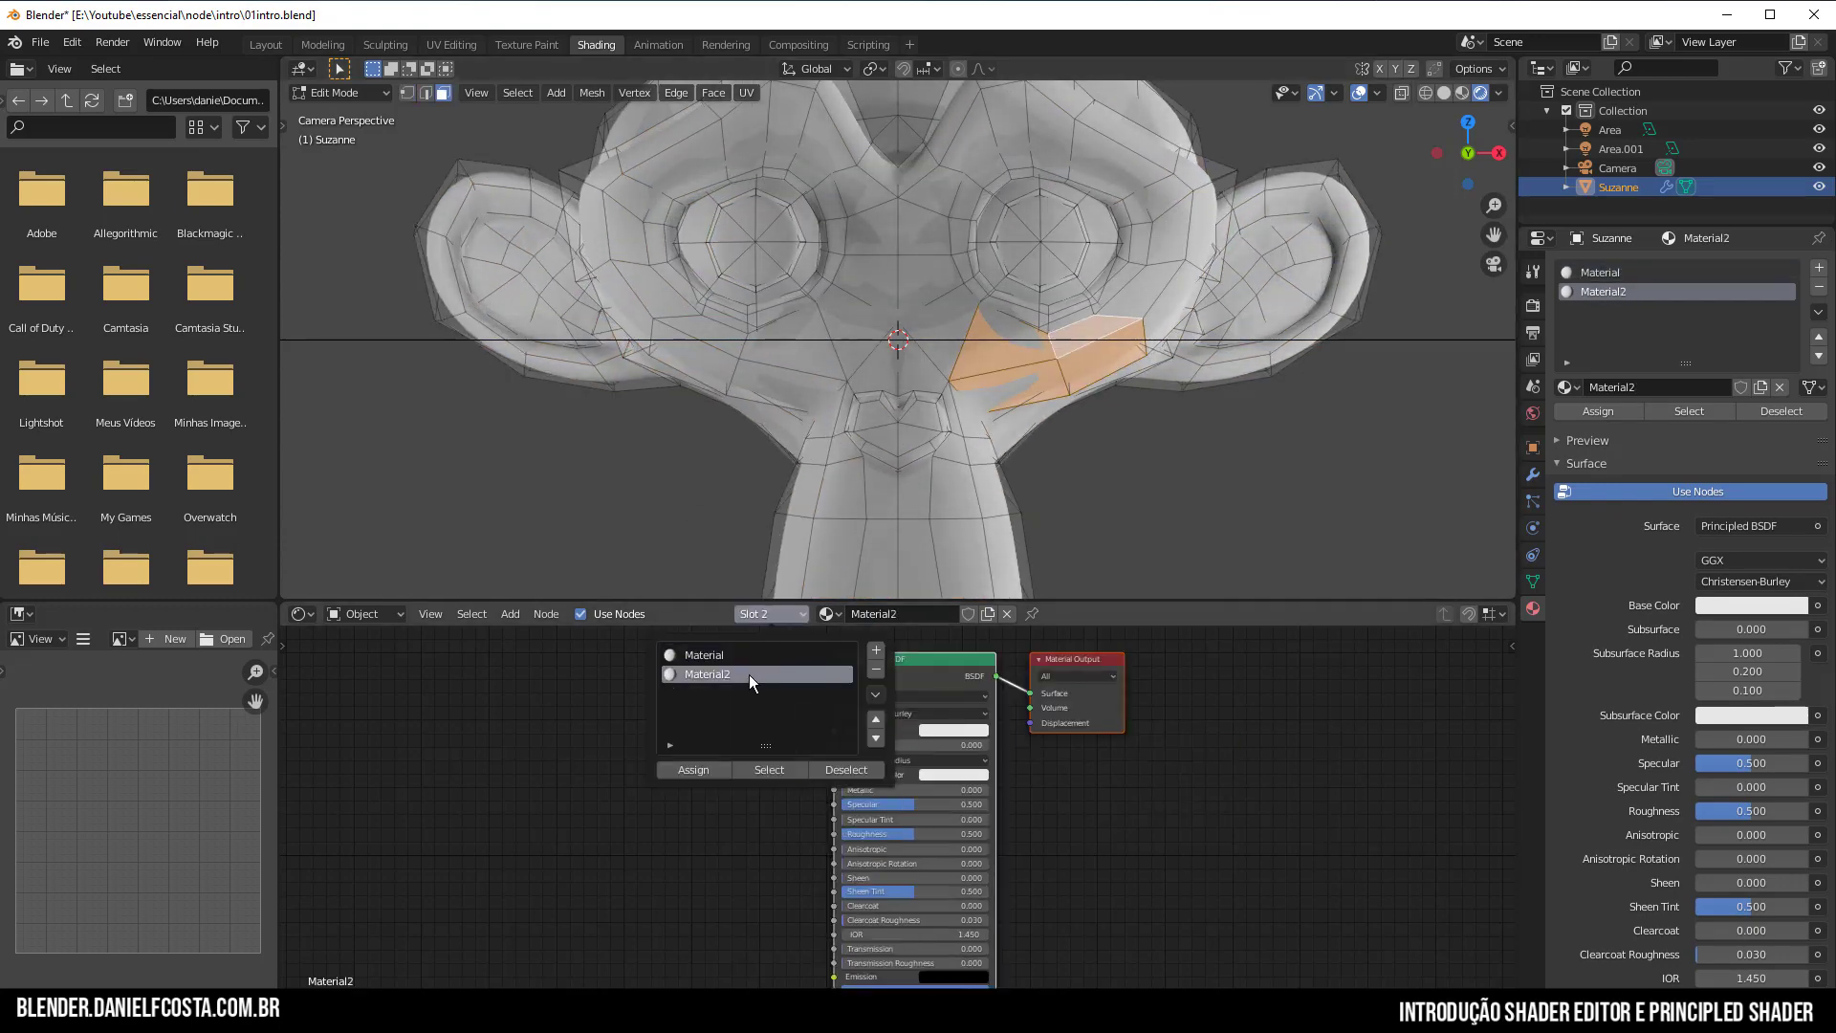
click(729, 773)
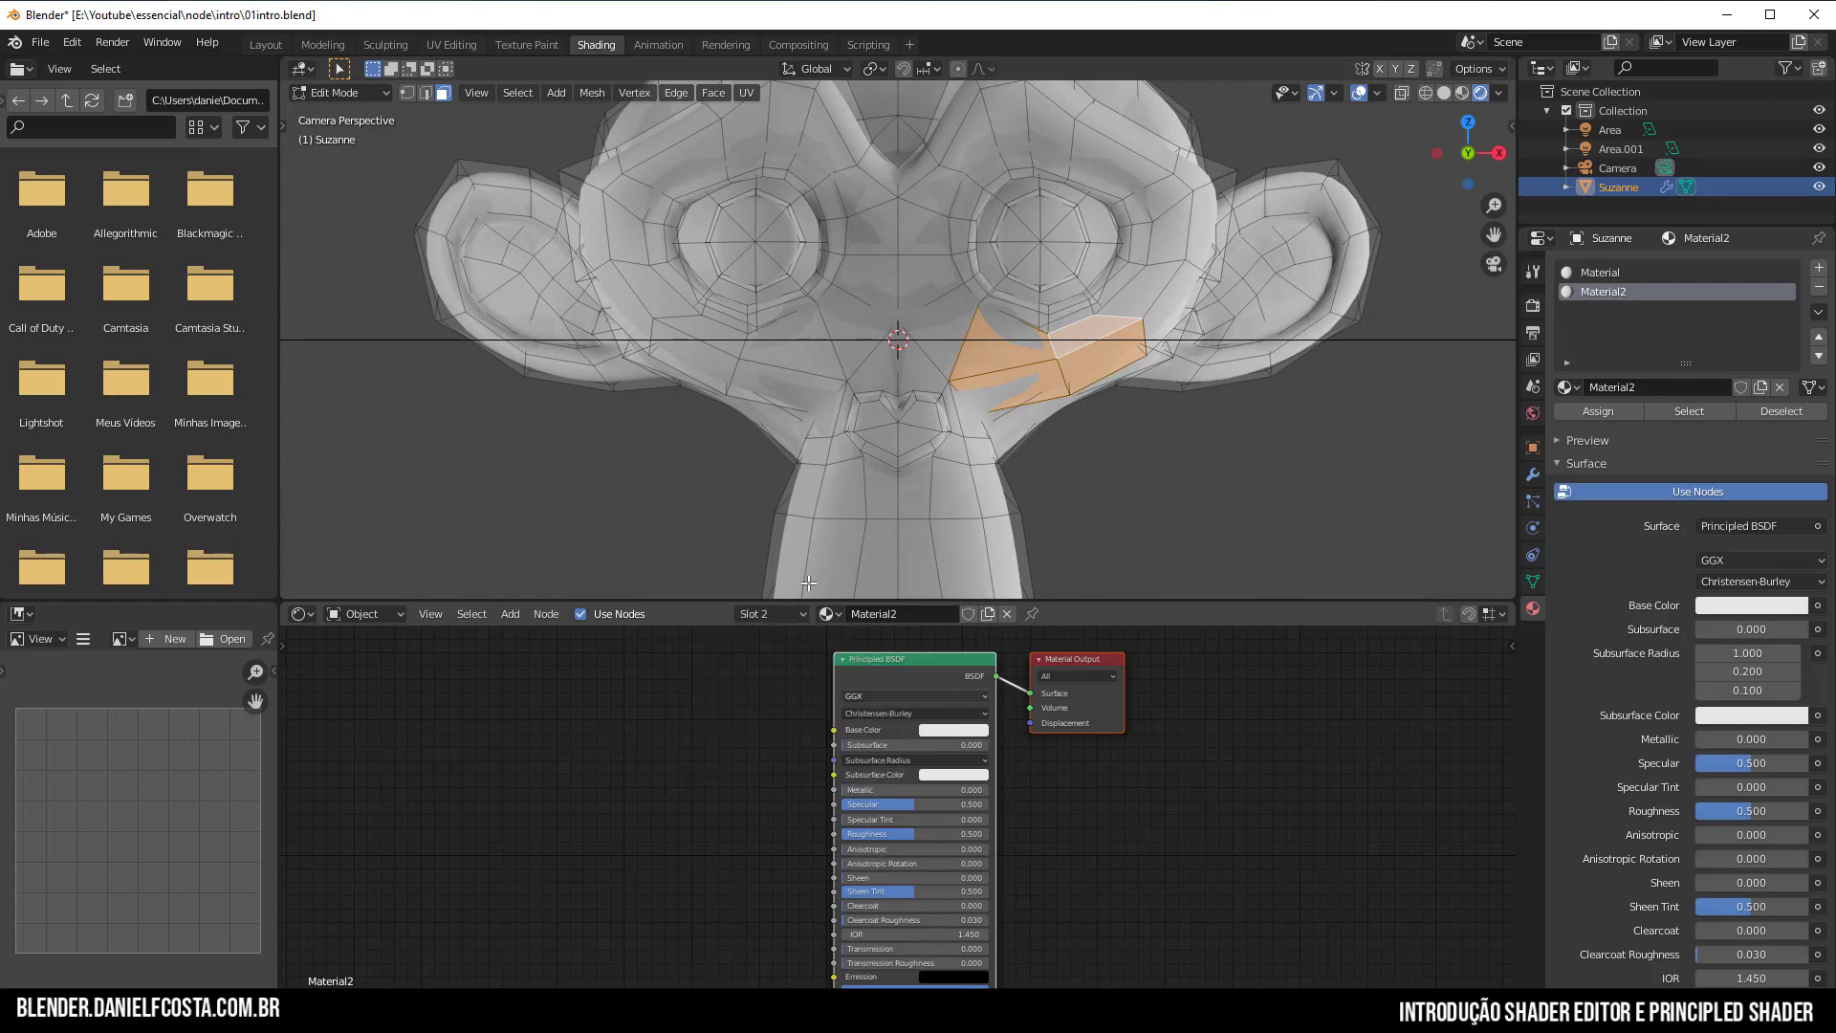
Return to Object Mode and set Material2's base color to purple.
key(Tab)
click(958, 730)
drag(973, 550, 1021, 584)
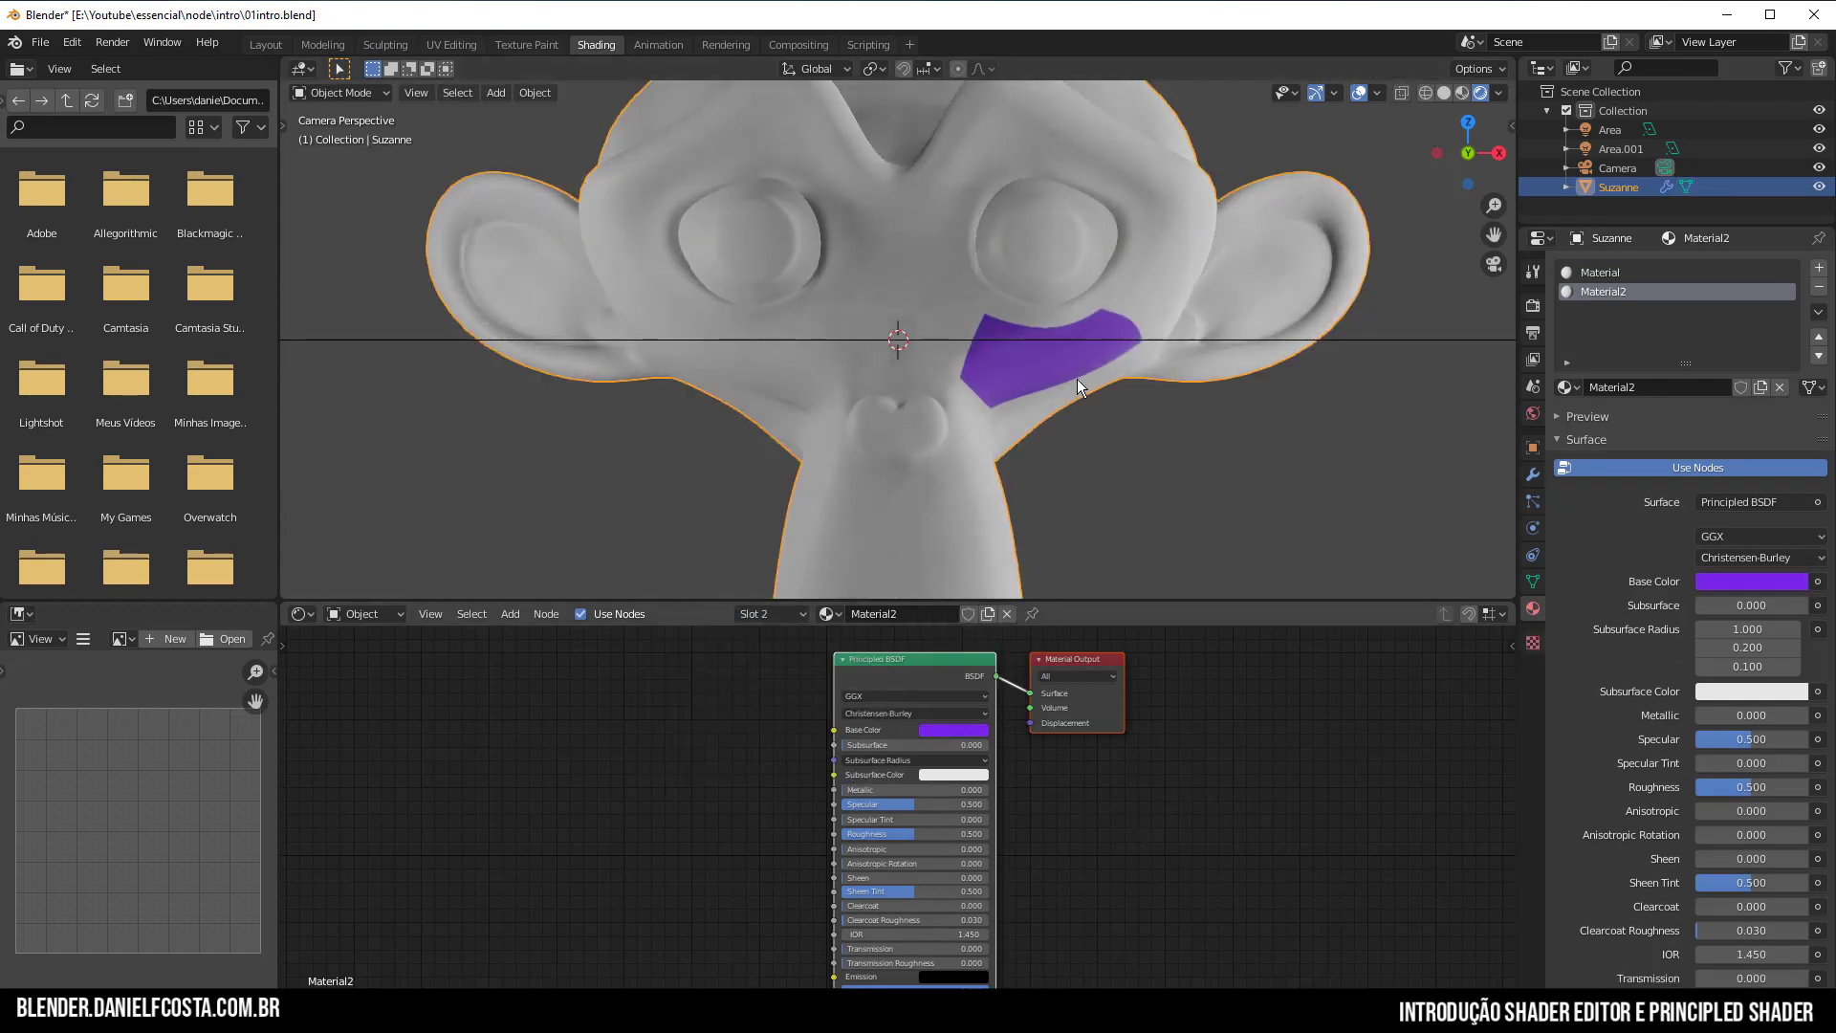
Switch the Shader Editor to Suzanne's first slot and set Material's base color to light blue.
click(784, 614)
click(725, 656)
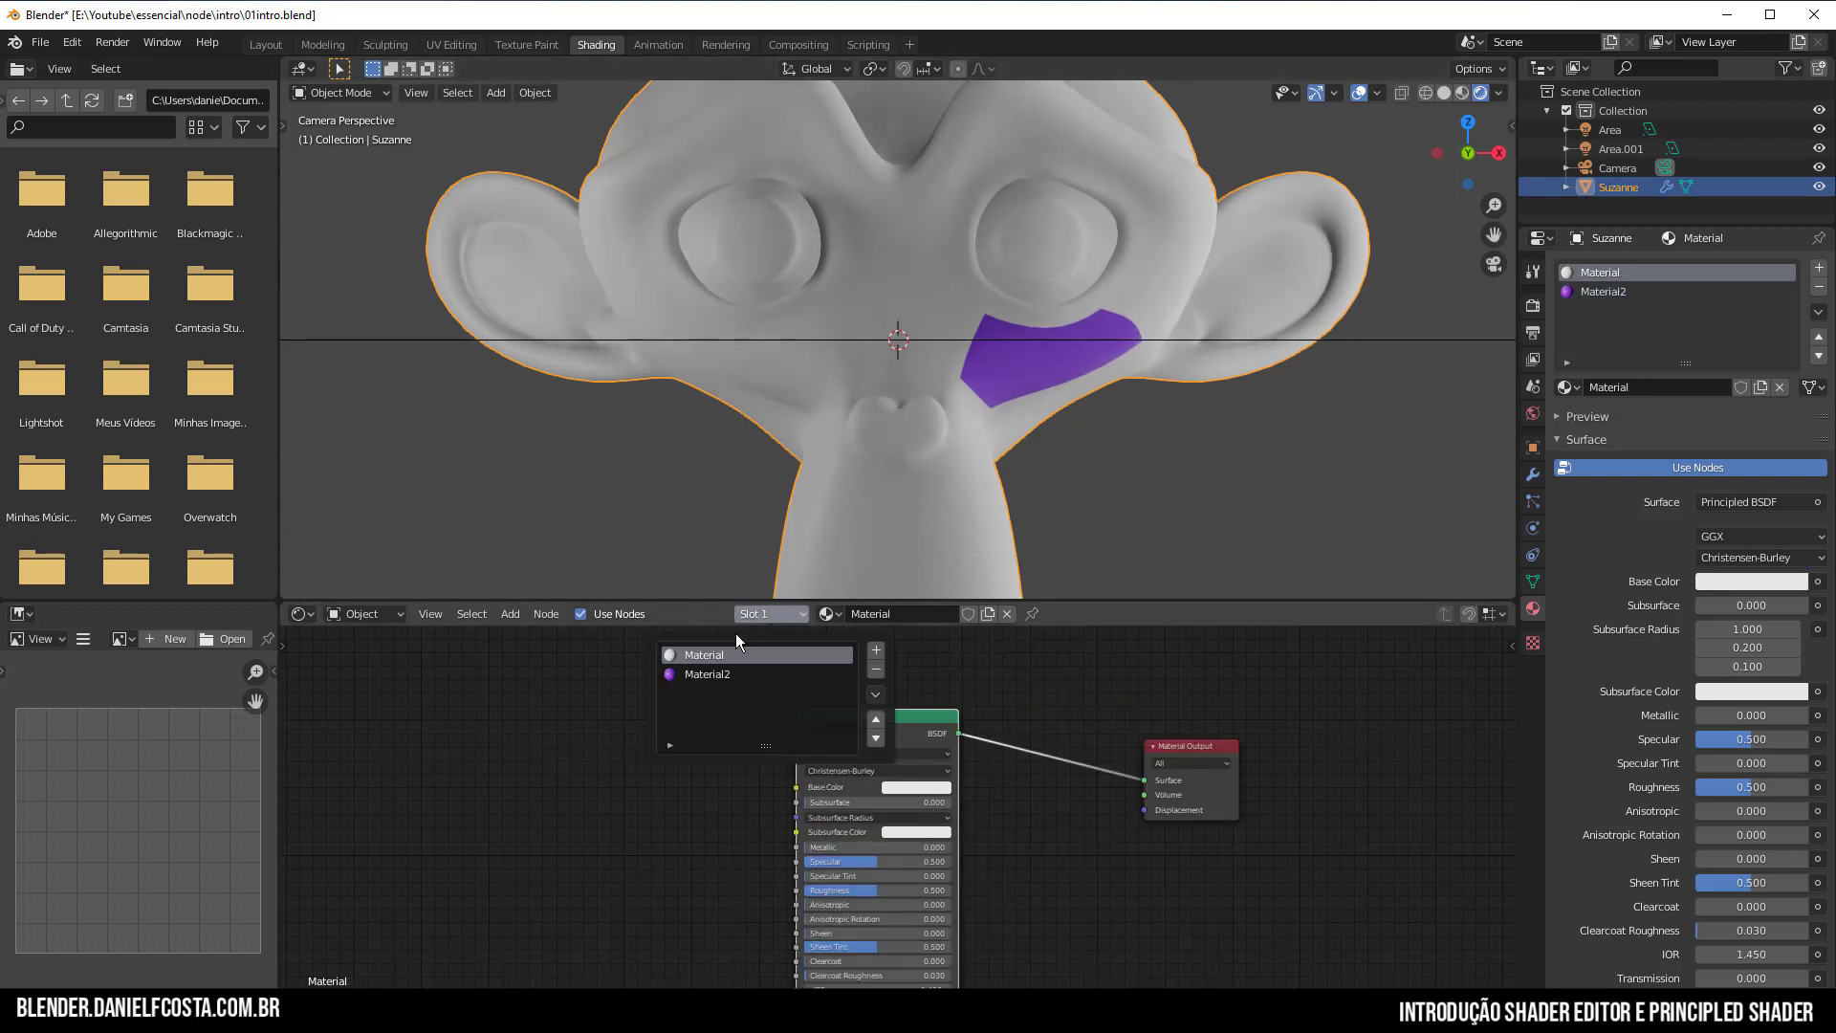
click(911, 783)
click(903, 645)
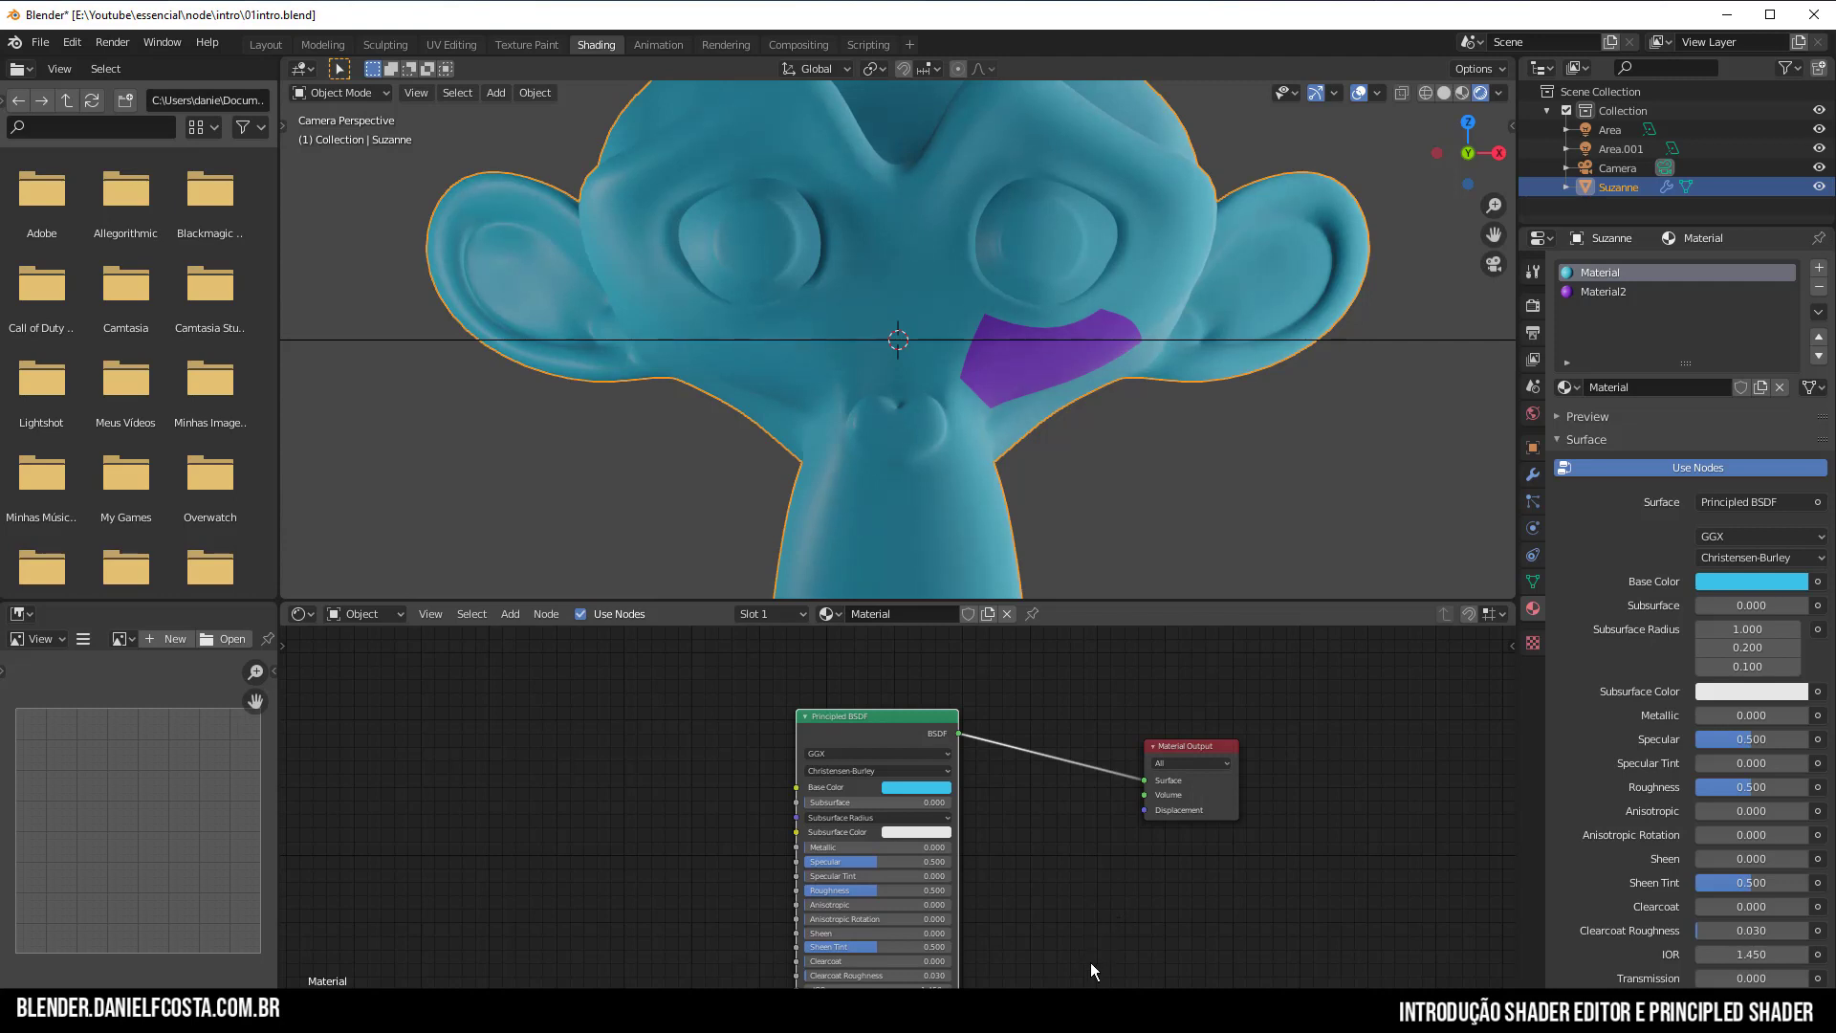
Move the Material Output node about level with the BSDF output, and unlink the Principled BSDF from its Surface input.
drag(1291, 780, 1306, 836)
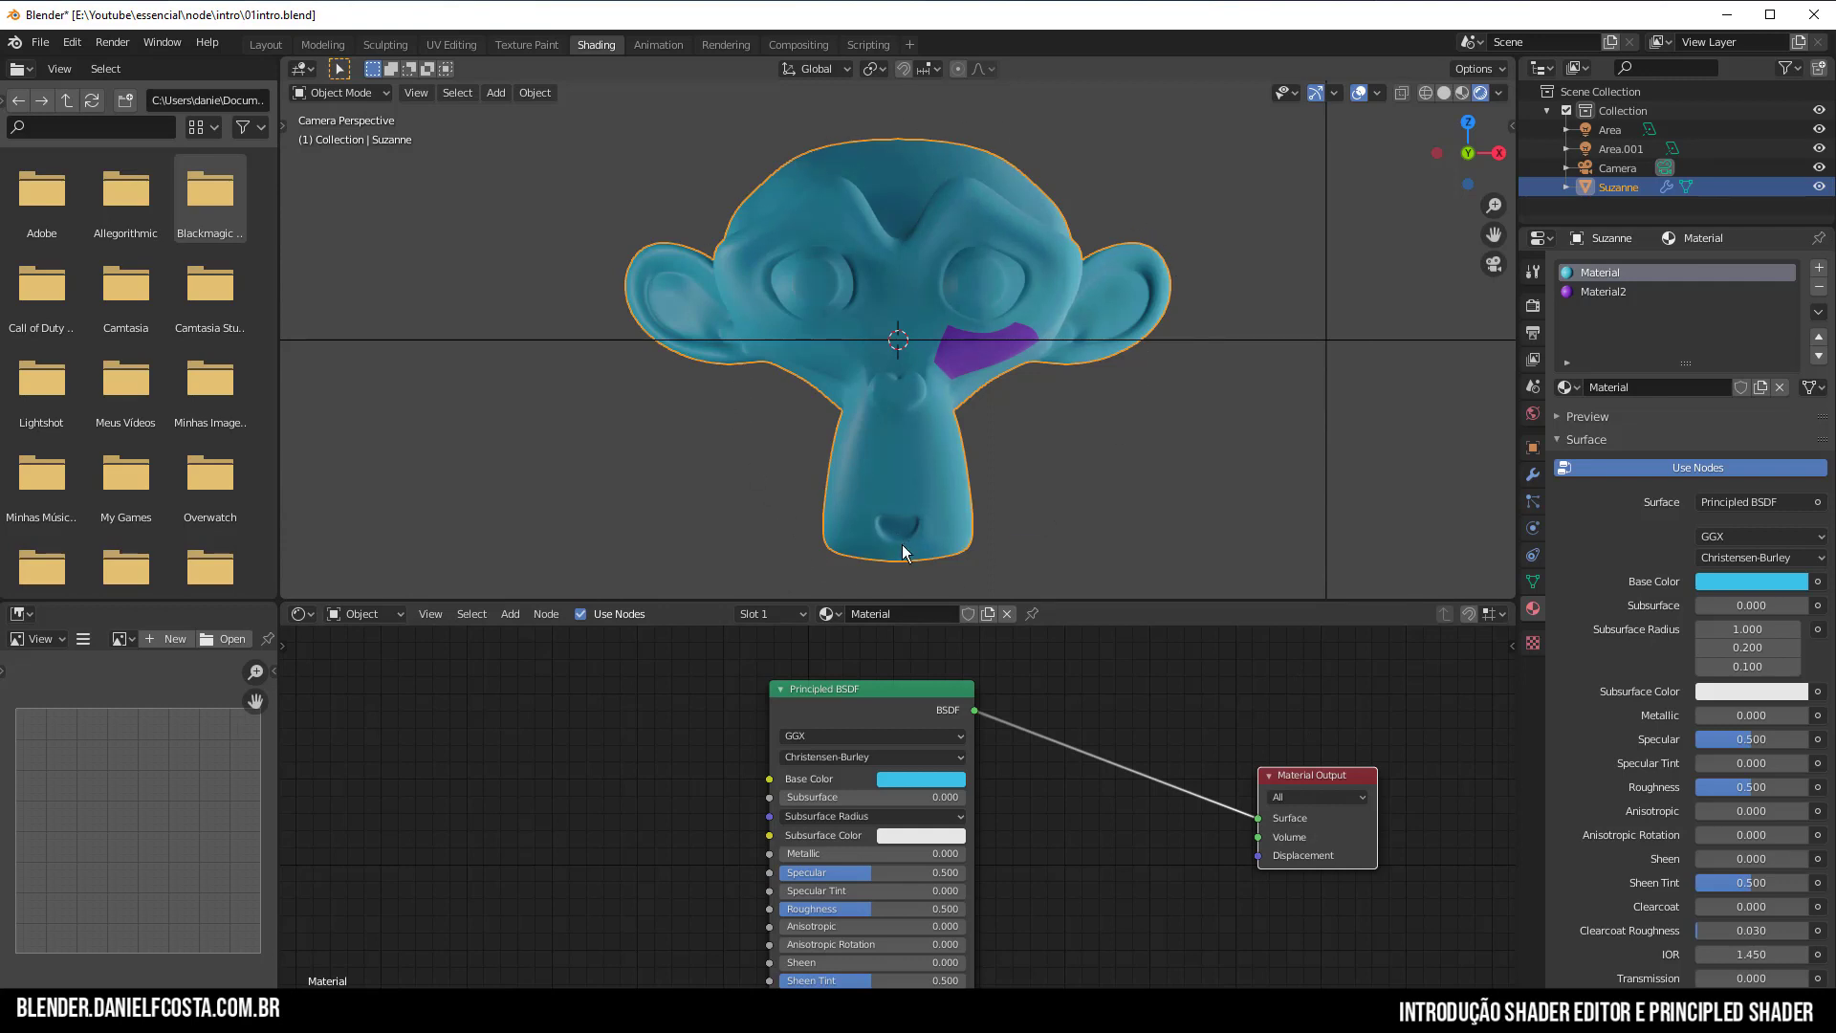
drag(1291, 817, 1282, 724)
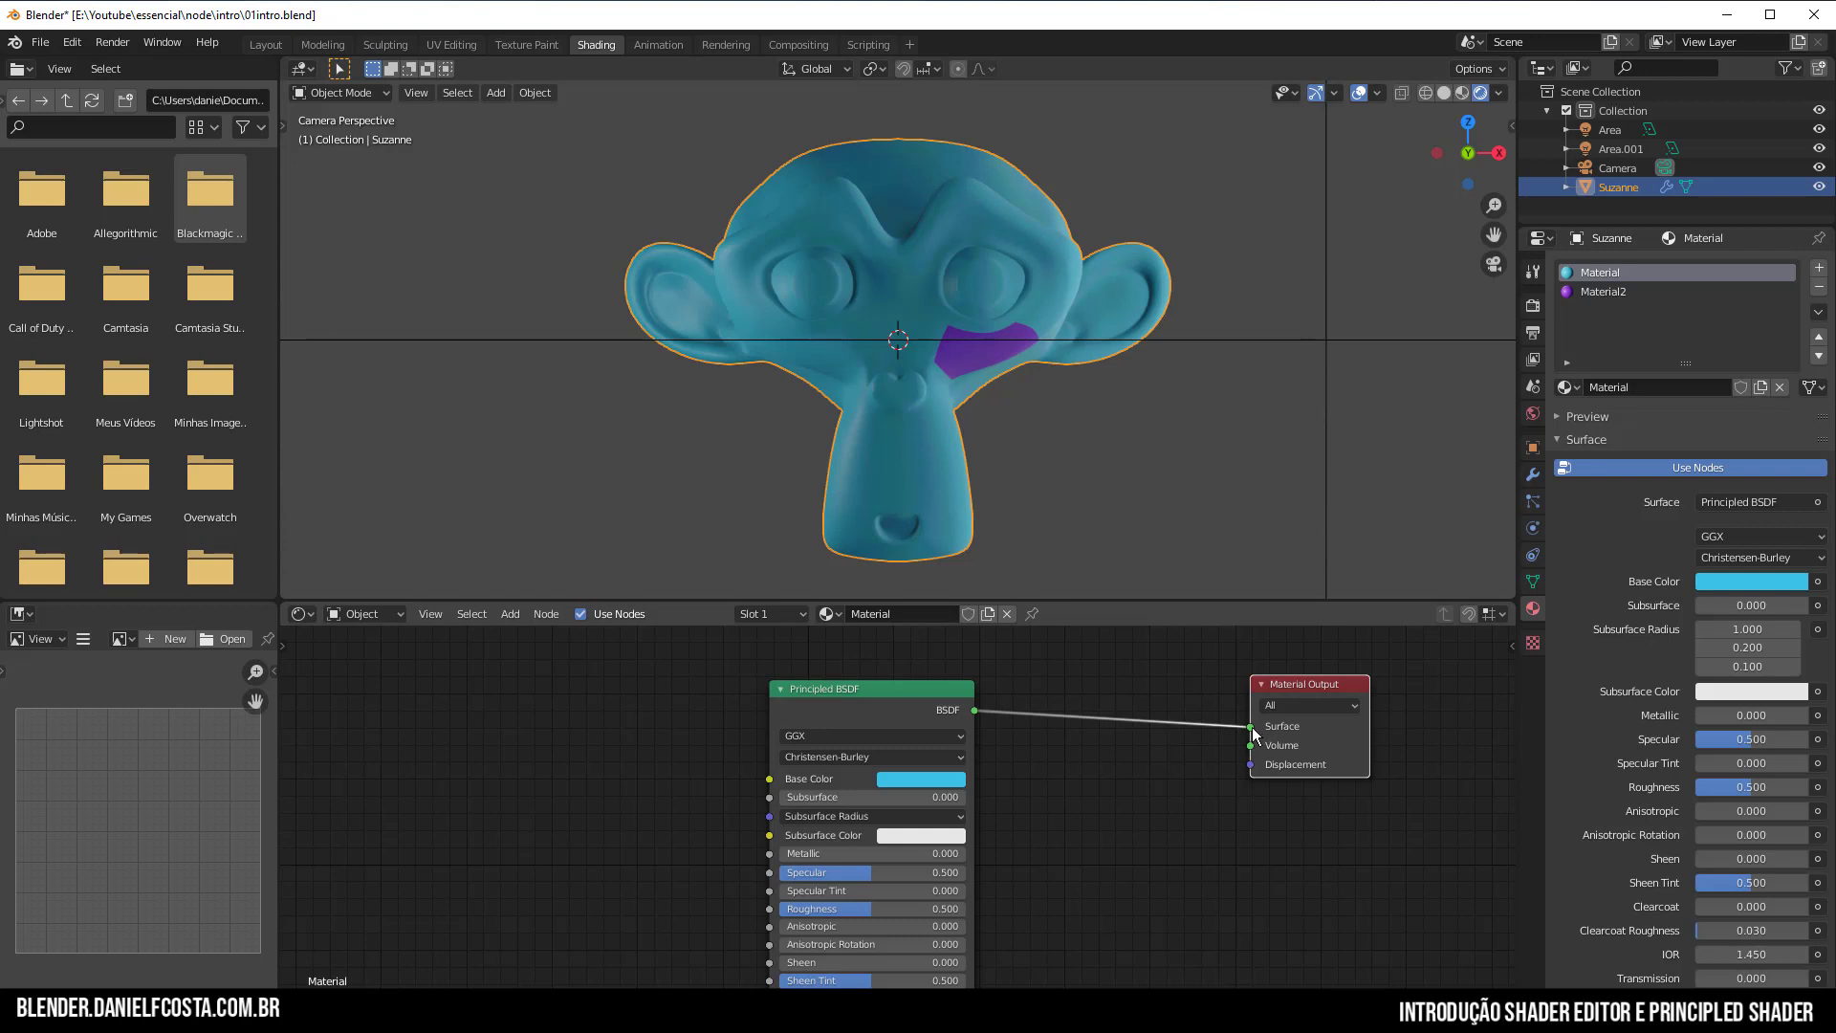
drag(1255, 735, 1197, 755)
mouse_move(849, 690)
mouse_down()
mouse_move(870, 707)
mouse_move(837, 658)
mouse_move(850, 707)
mouse_move(893, 712)
mouse_move(864, 712)
mouse_up()
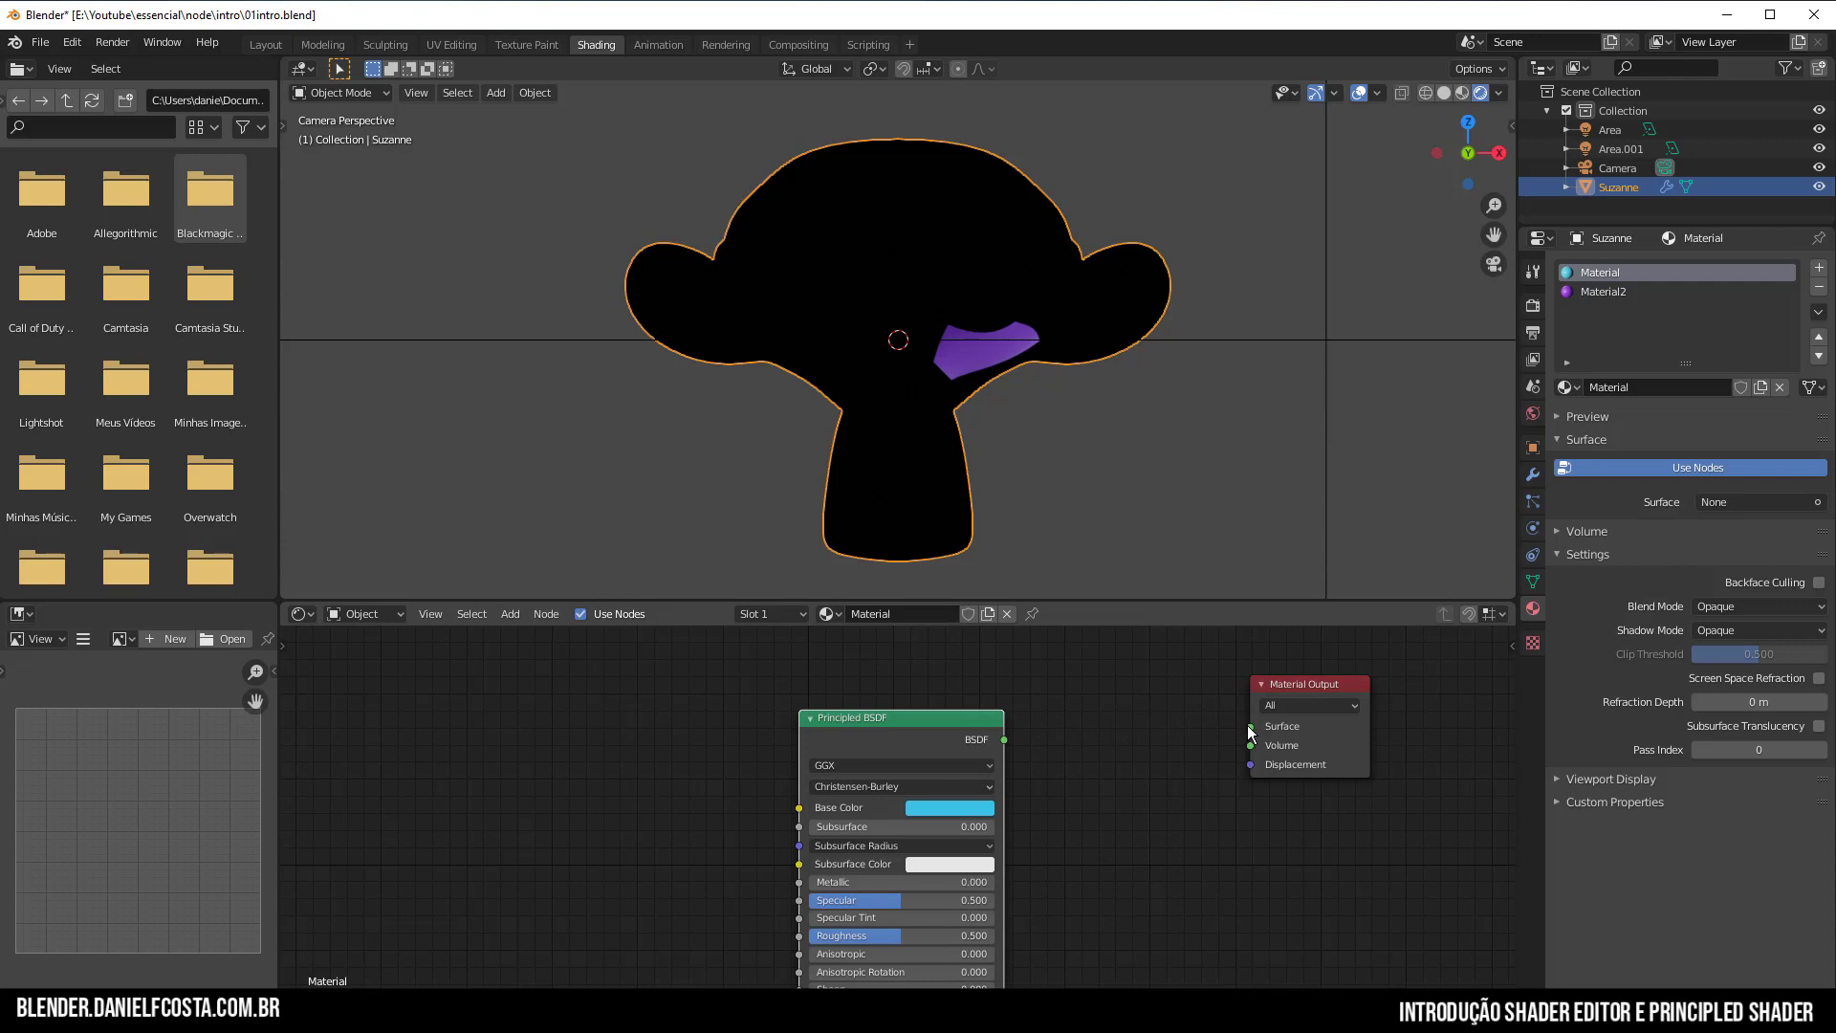
Reconnect the Principled BSDF's BSDF output to the Surface input of the Material Output node.
drag(1037, 671, 1169, 733)
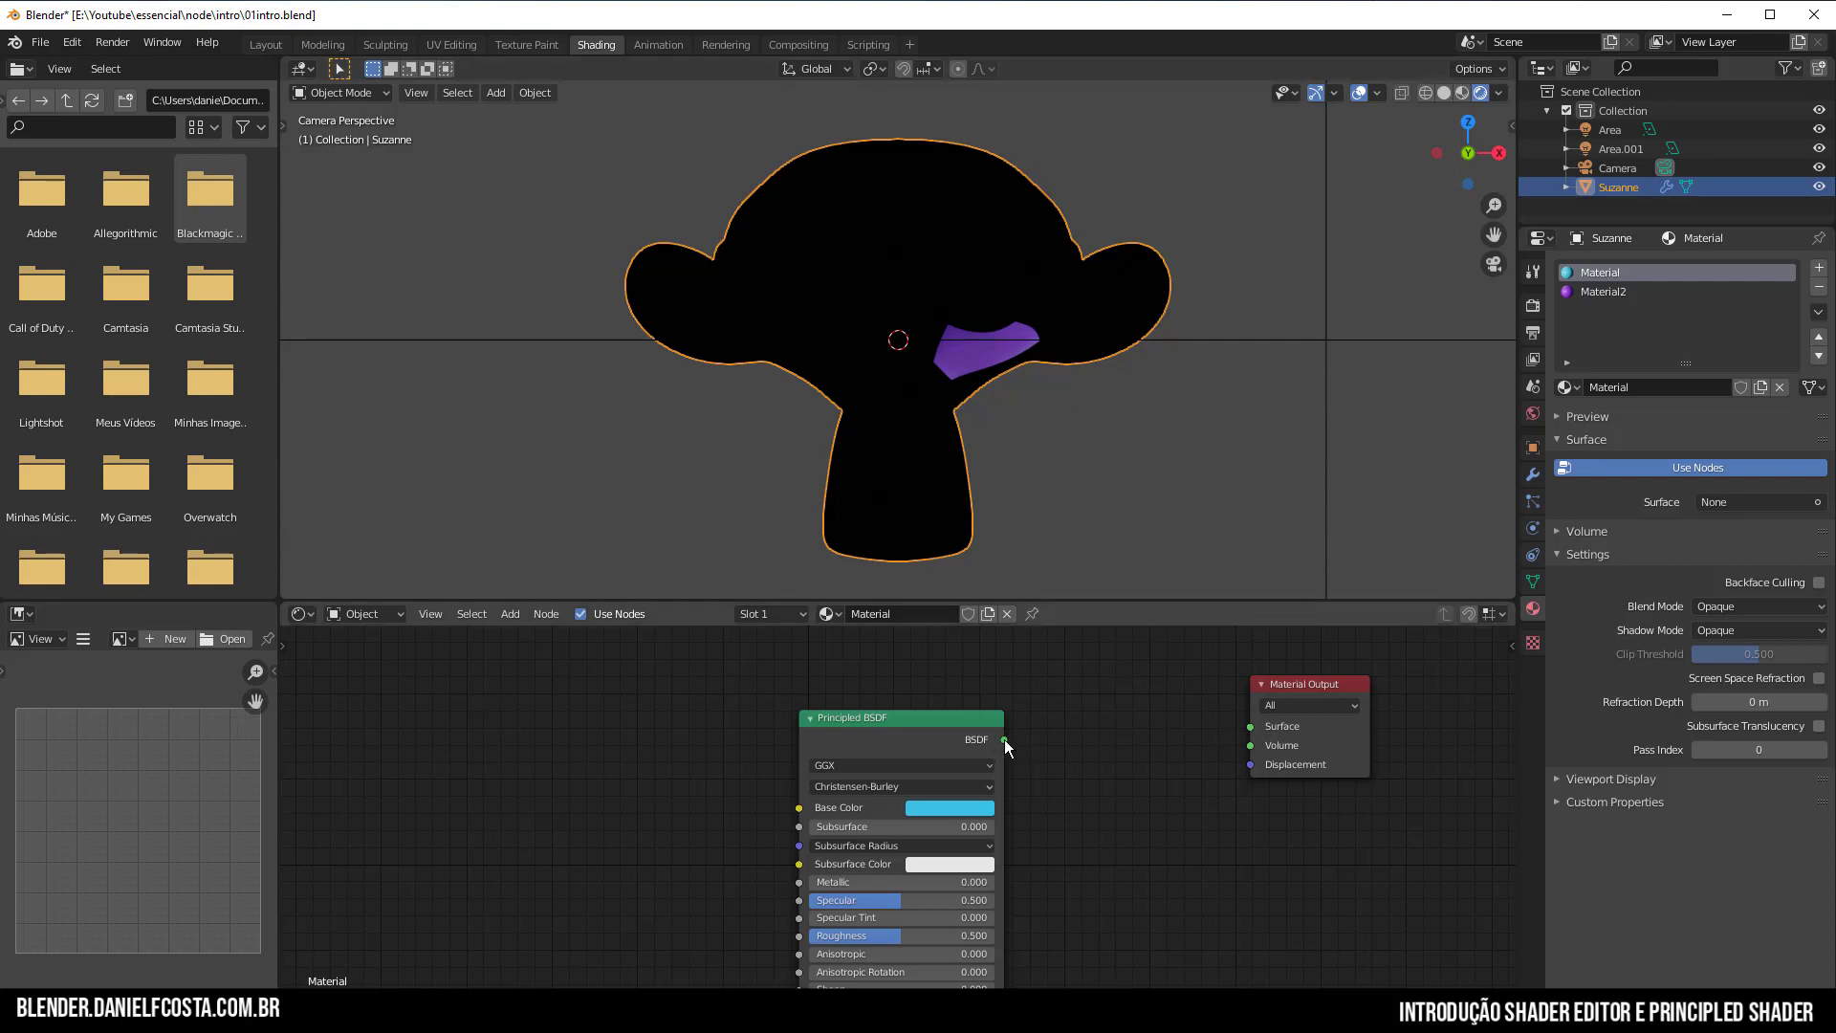
drag(1086, 748, 1255, 732)
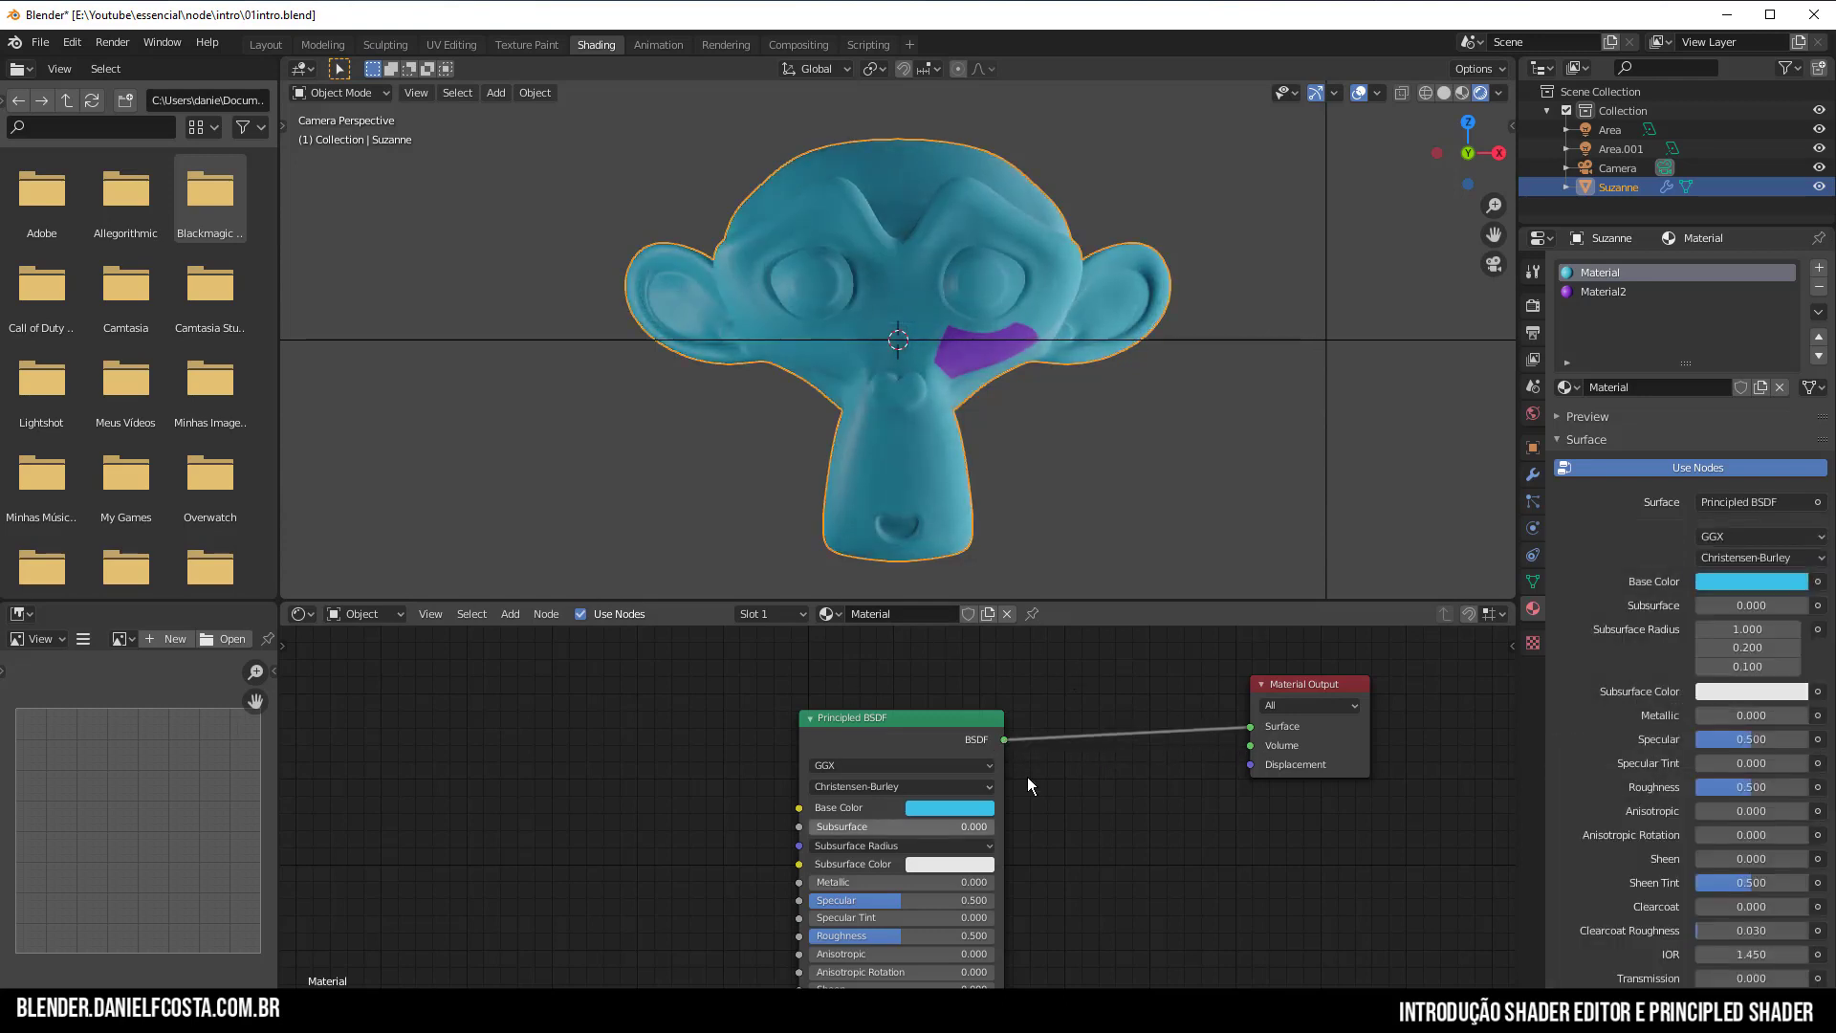
middle_drag(875, 896, 736, 747)
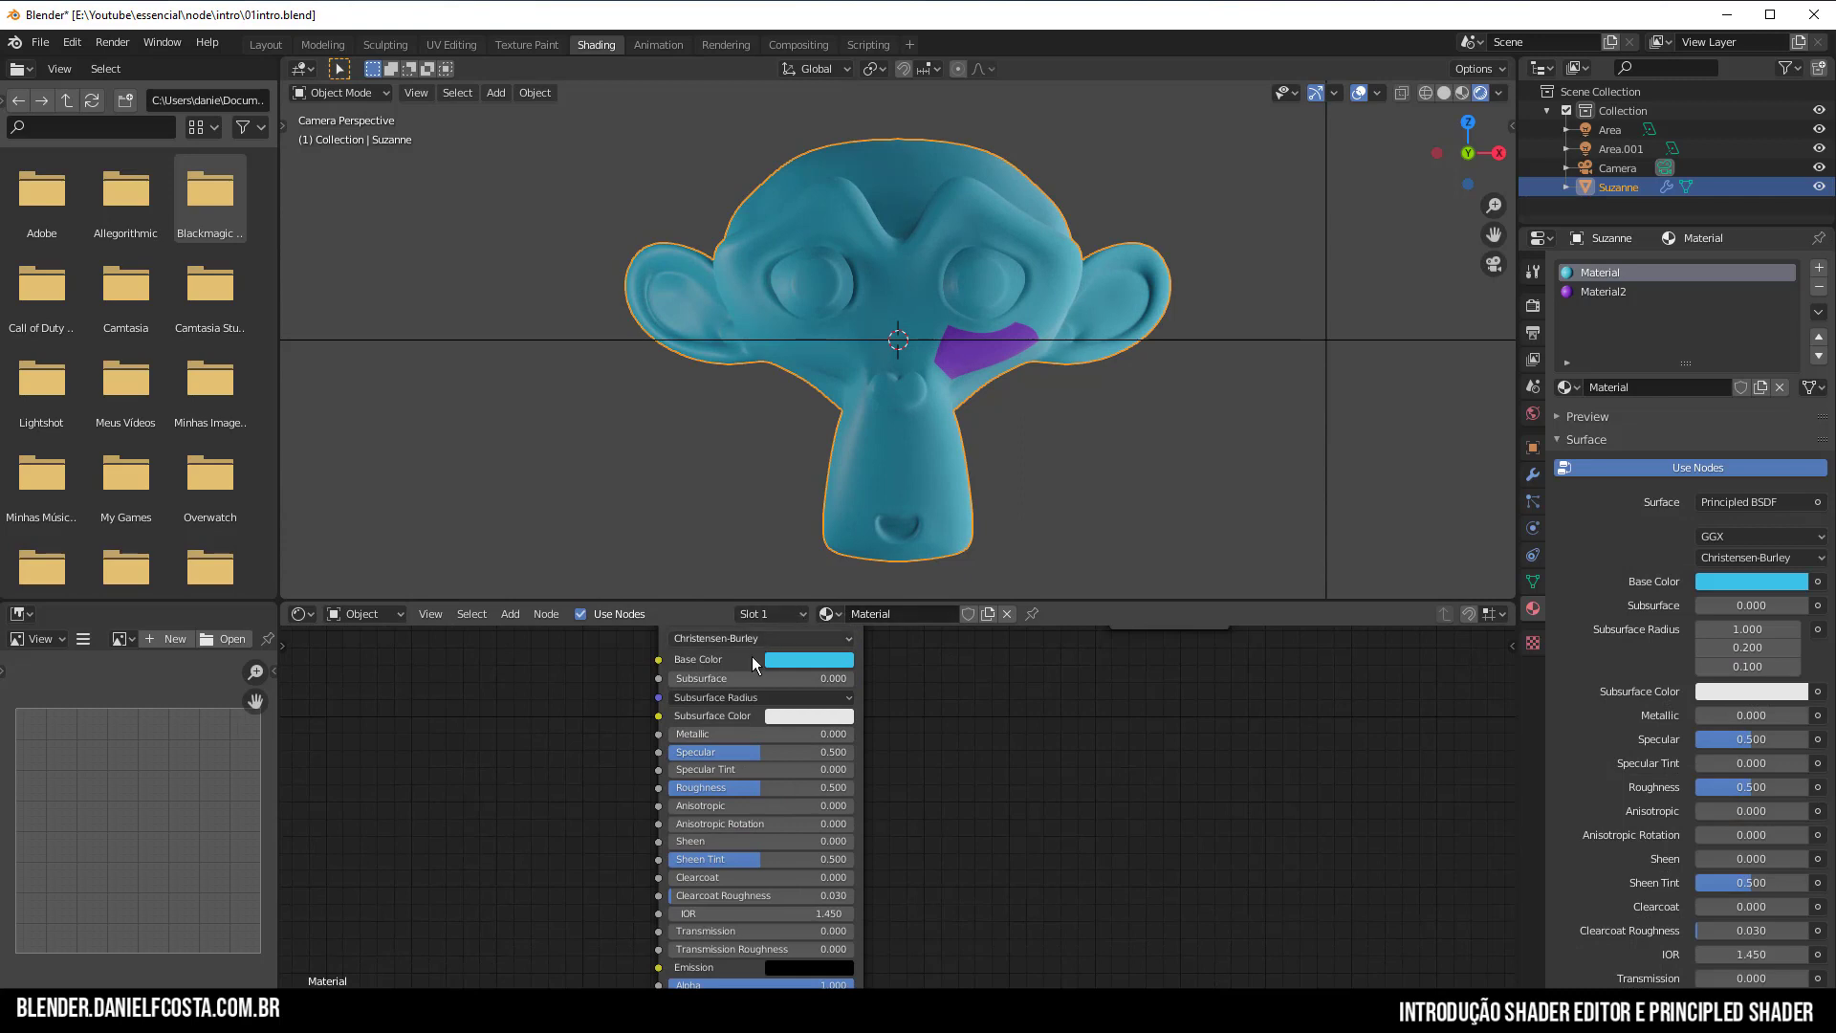
middle_drag(755, 954, 975, 807)
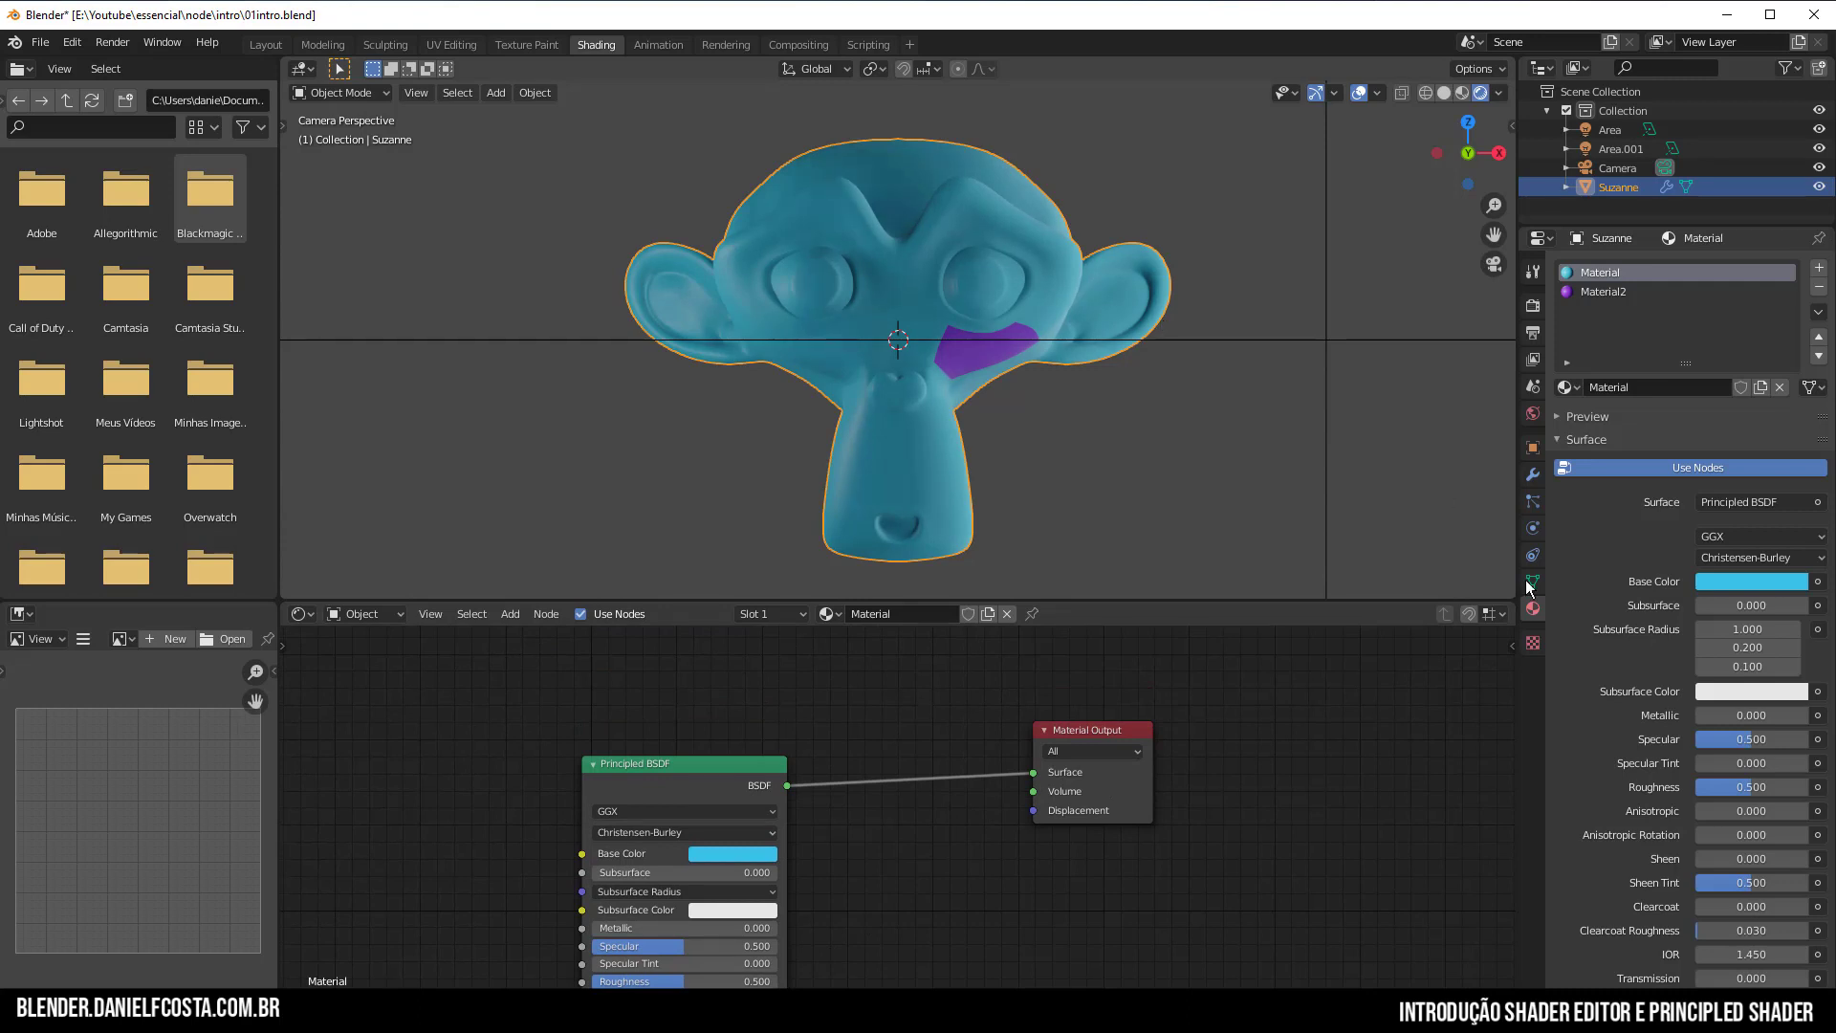
Delete the Material Output node from Material's node tree.
click(1131, 796)
key(x)
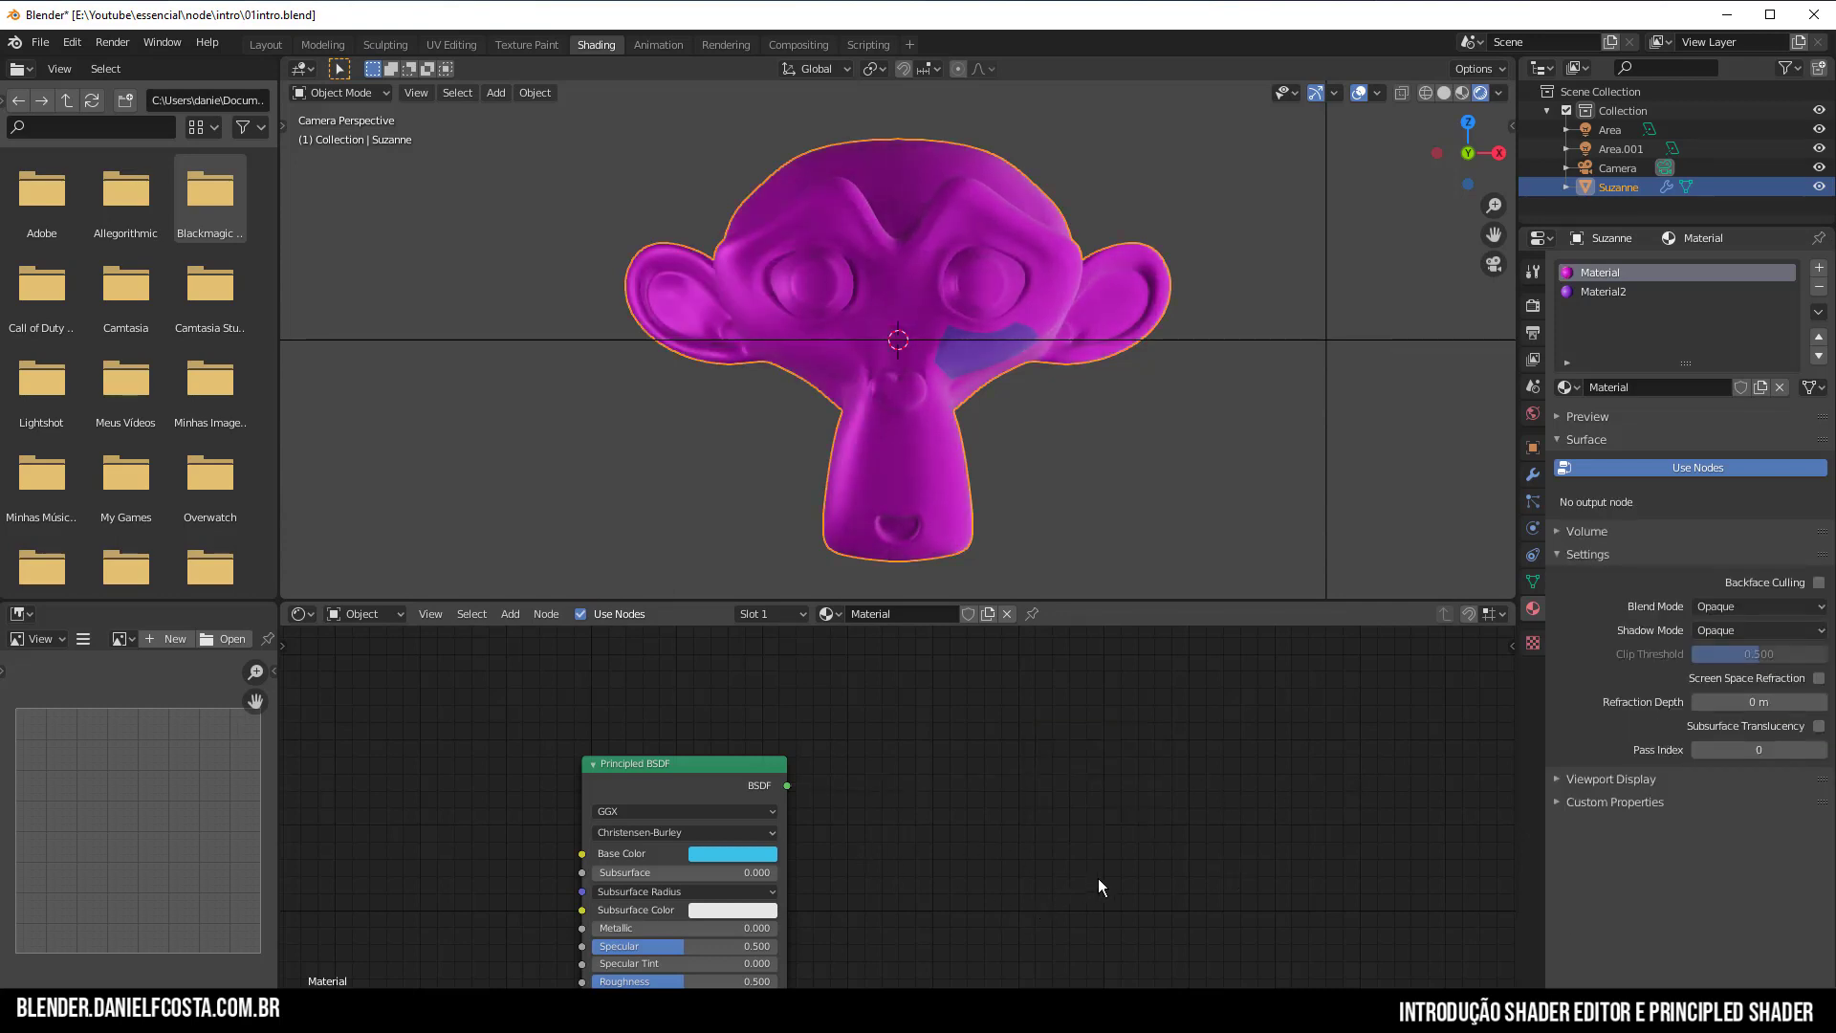
drag(1196, 787, 860, 760)
drag(1141, 782, 1010, 754)
Add a new Material Output node beside the Principled BSDF and link the BSDF output to its Surface input.
click(510, 613)
key(shift+a)
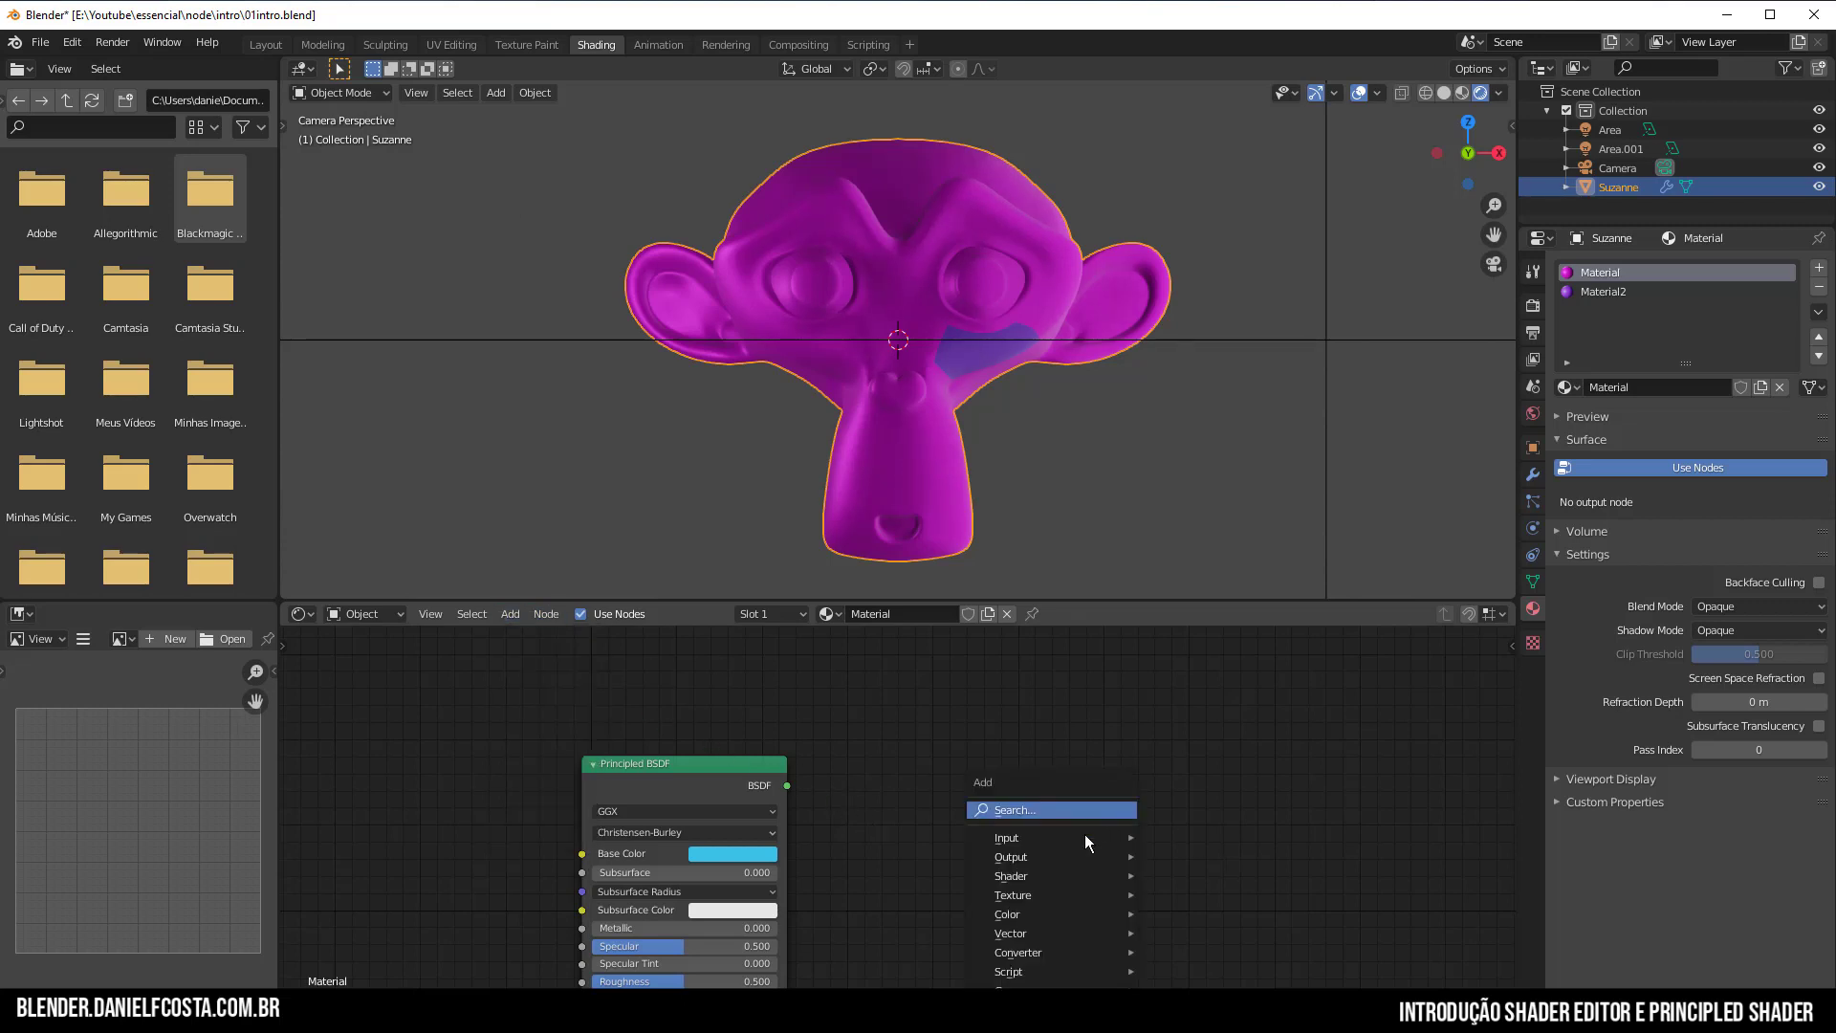
mouse_move(1065, 860)
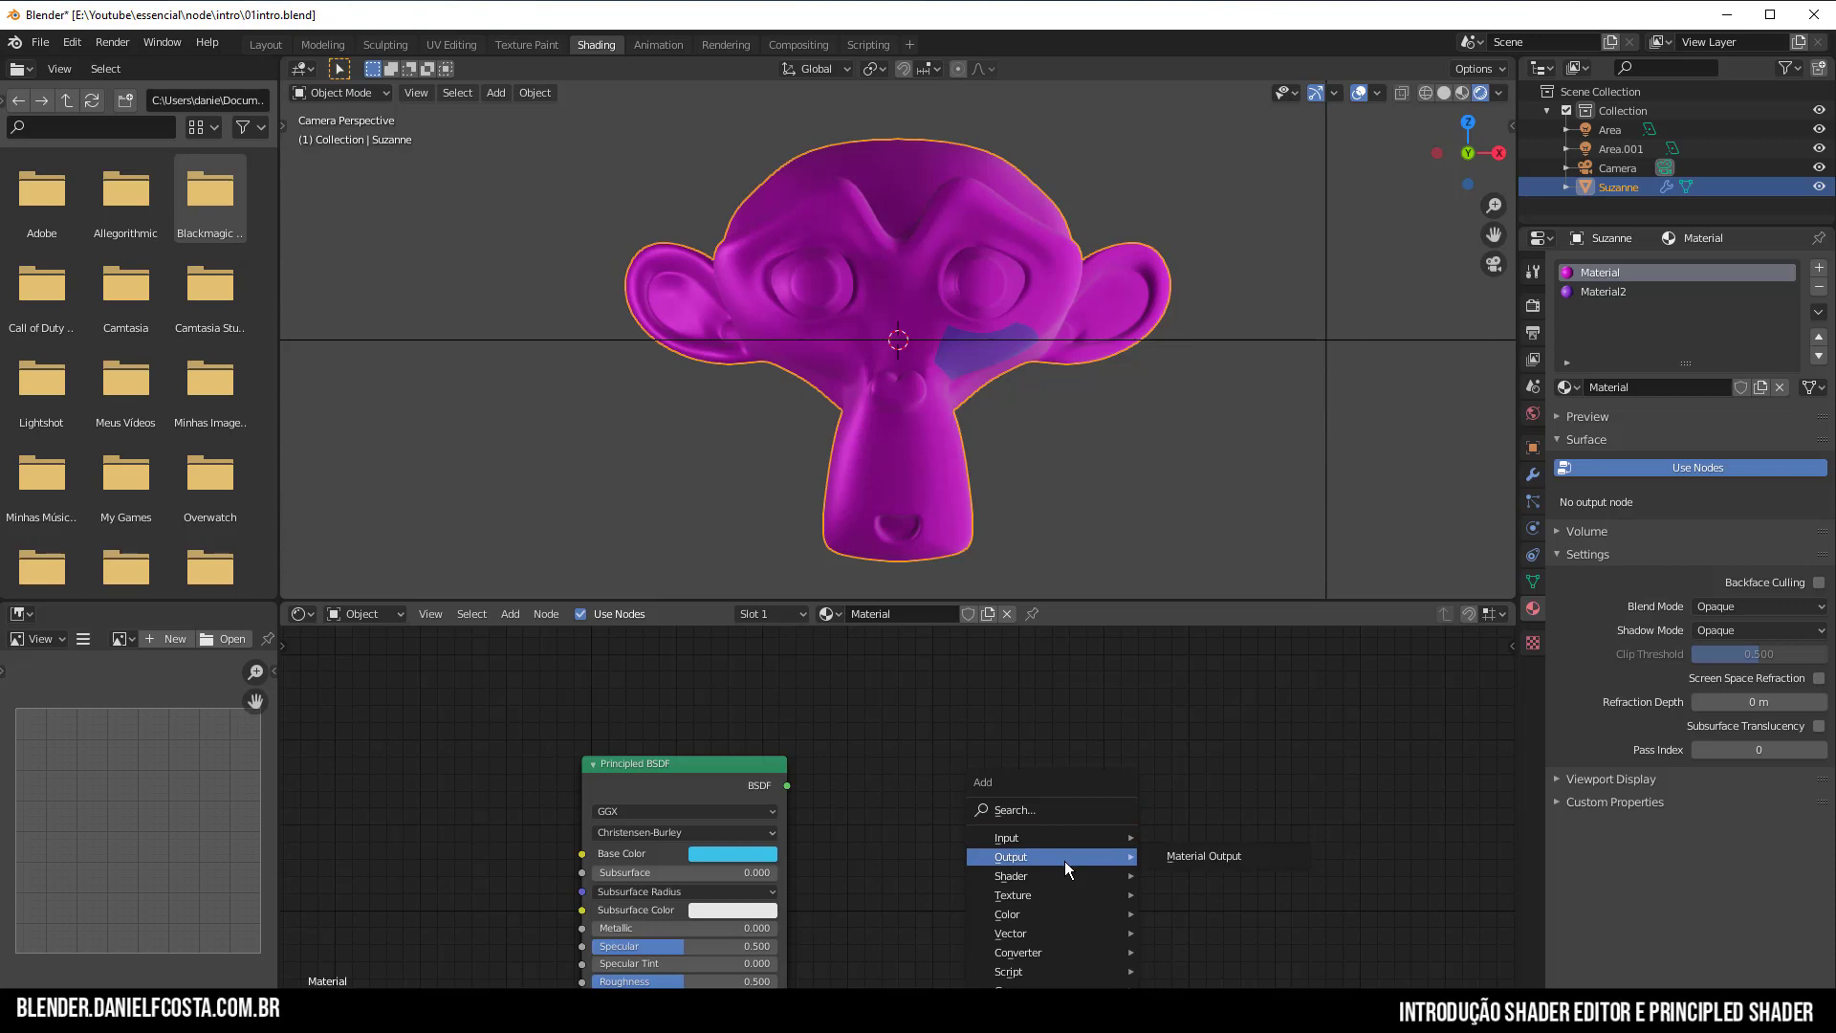
click(1180, 853)
click(1028, 730)
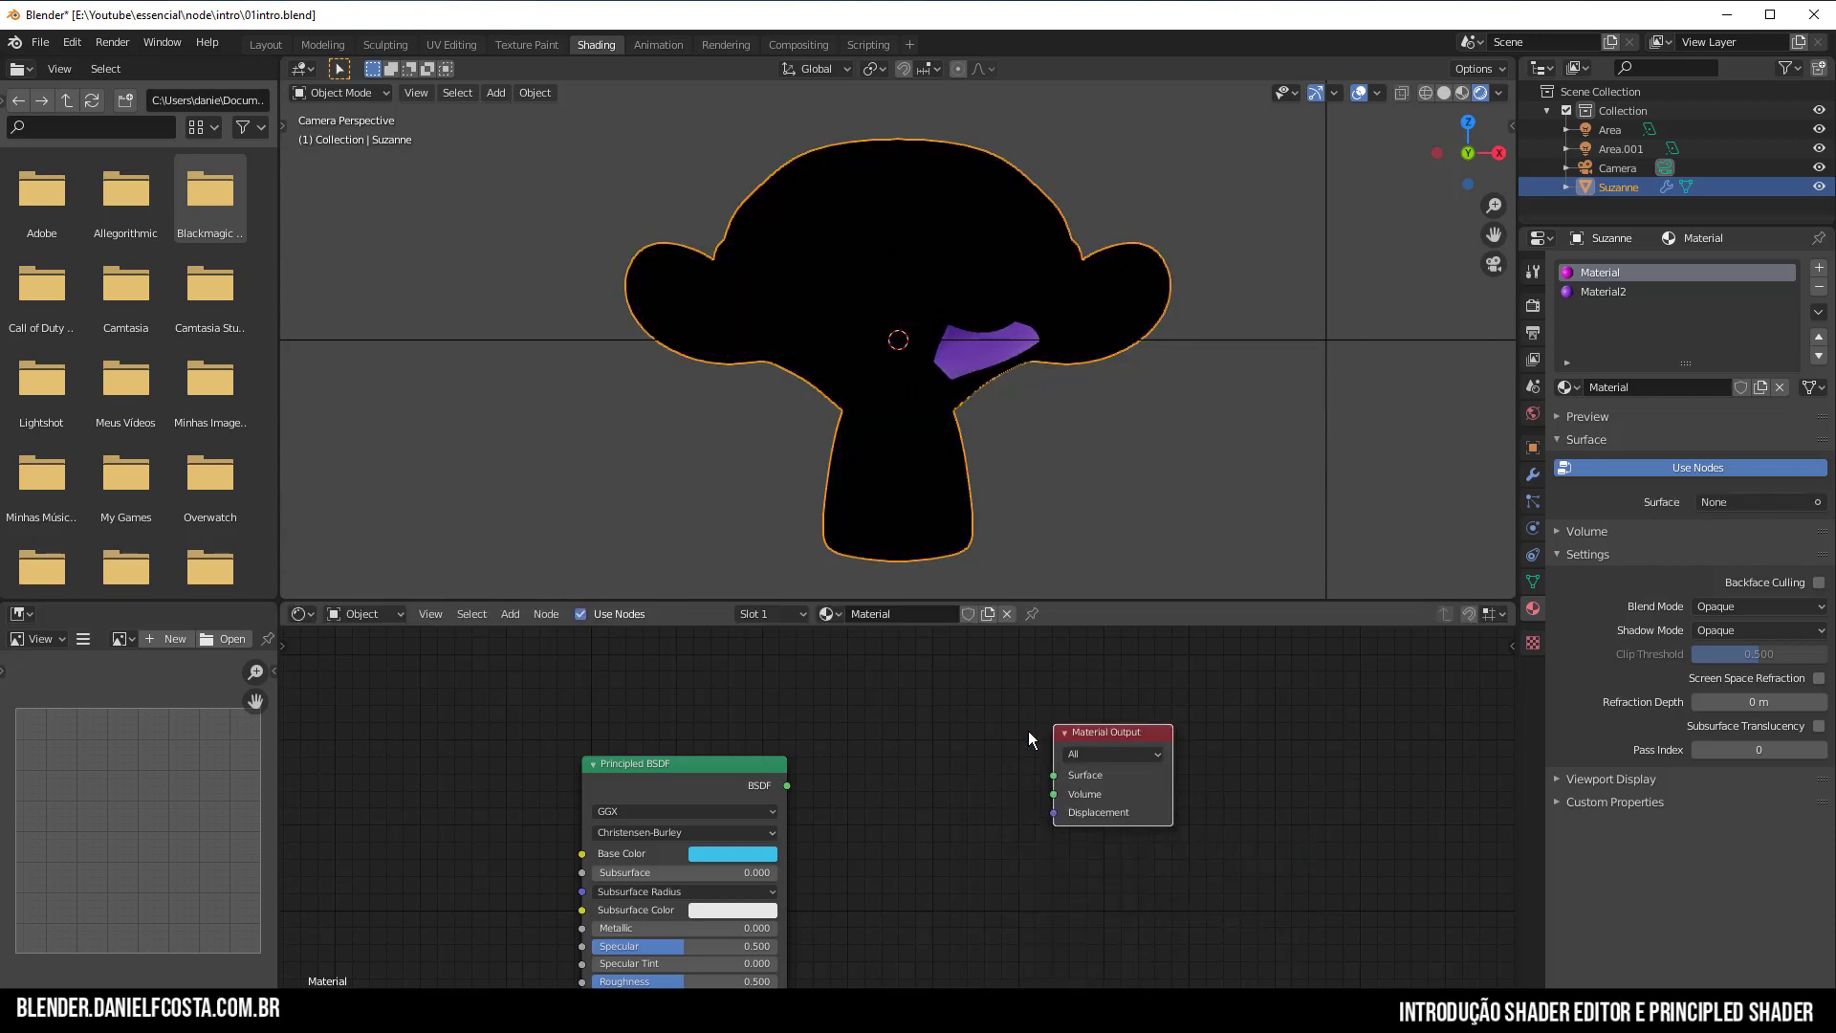
drag(788, 786, 1055, 775)
middle_drag(1077, 904, 1206, 834)
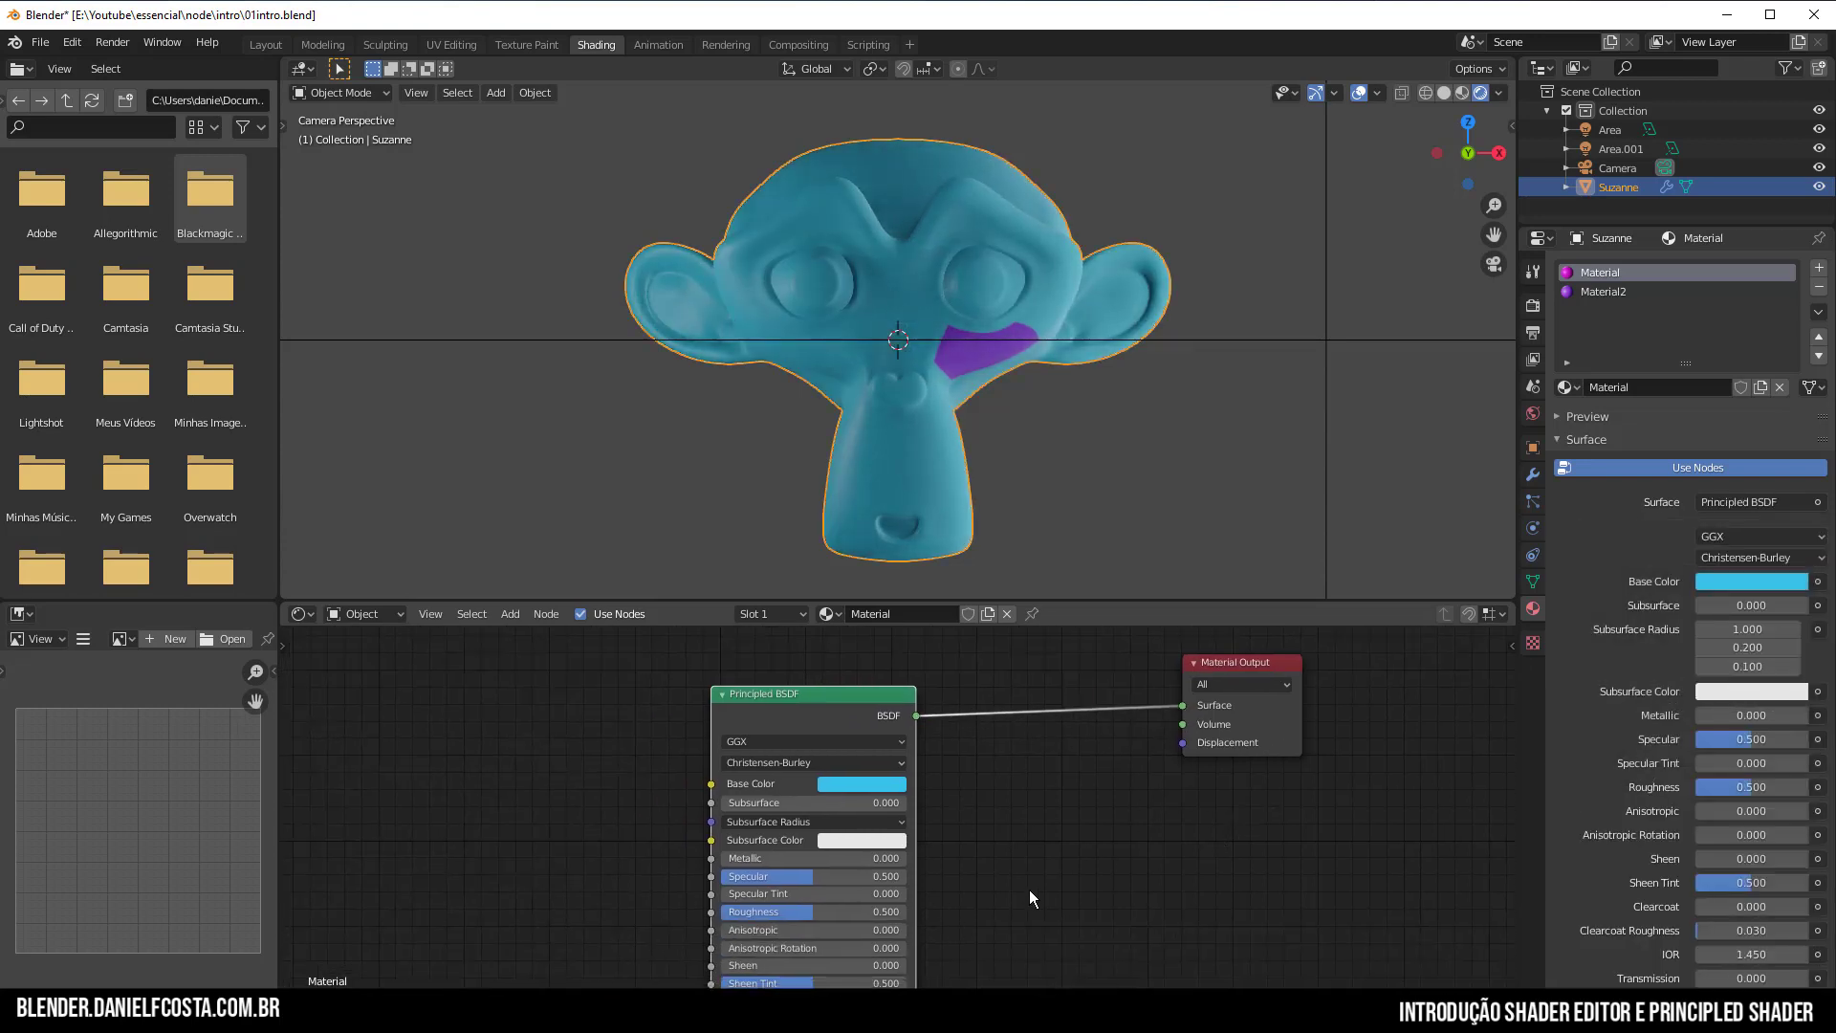
drag(819, 730, 757, 678)
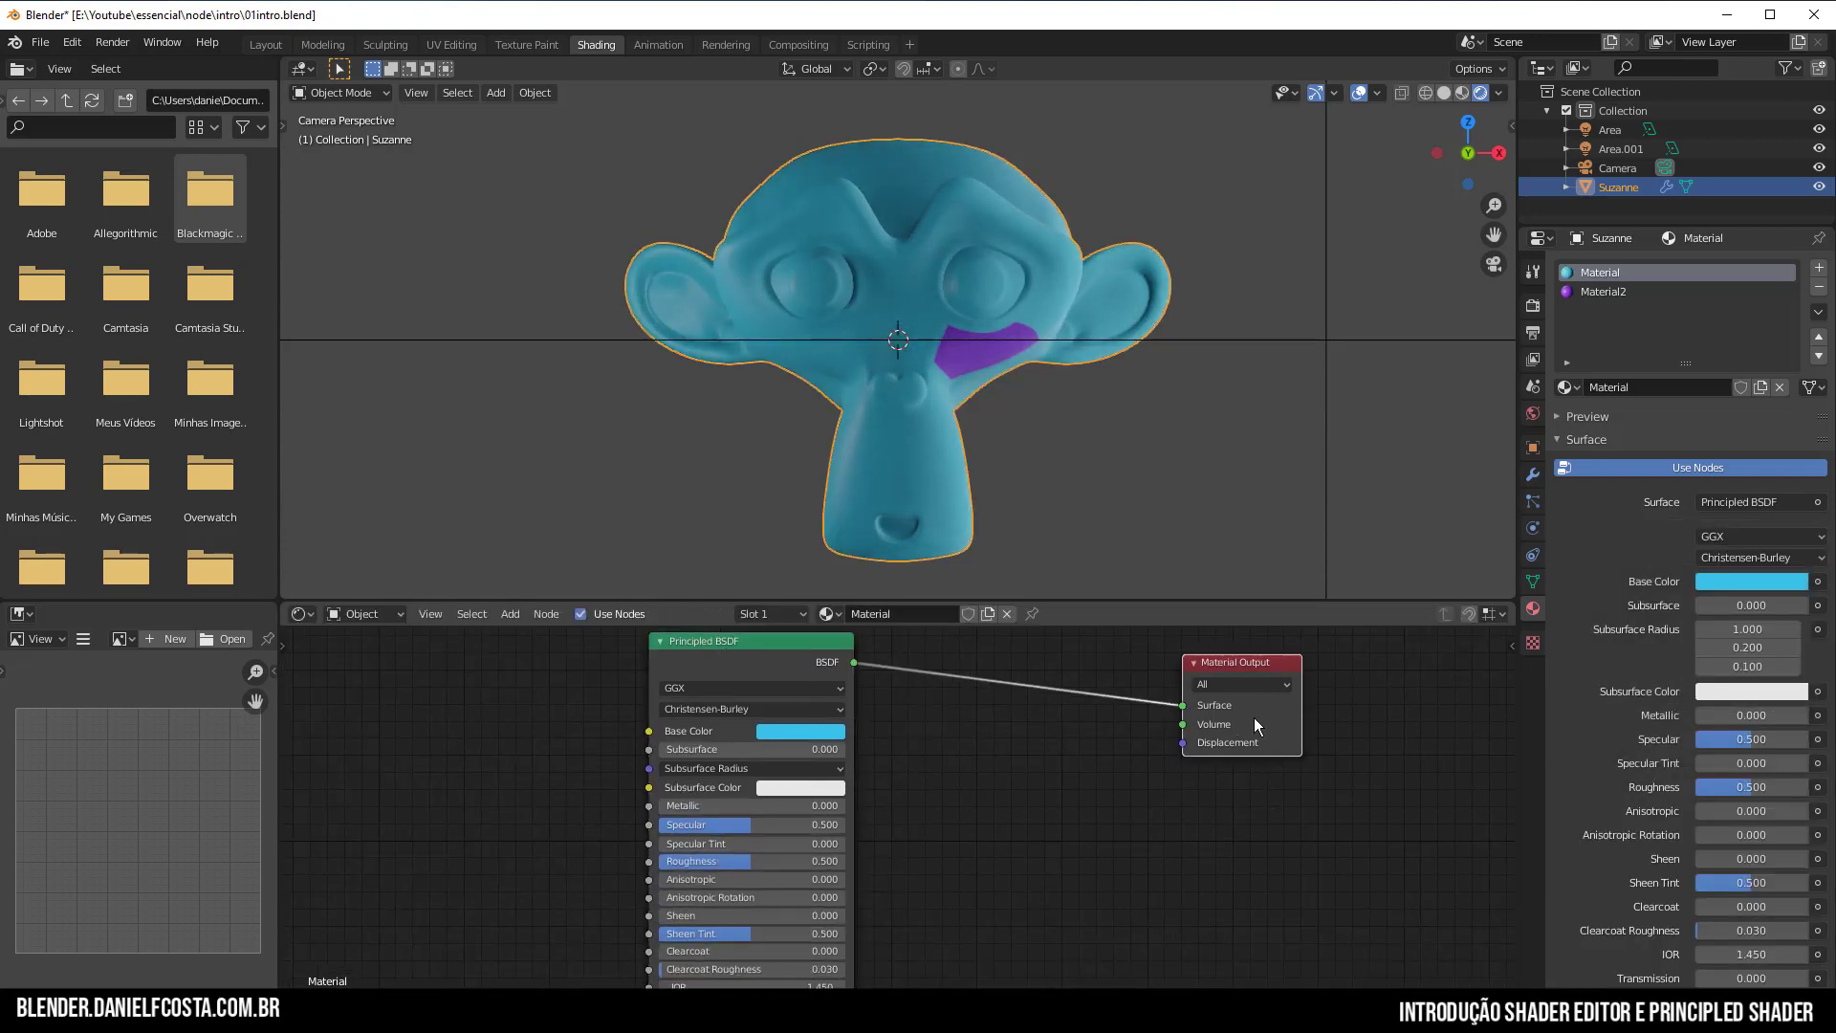
Replace the Material Output node with a new one, fed by the BSDF output through Surface, and place the Principled BSDF level with it.
key(x)
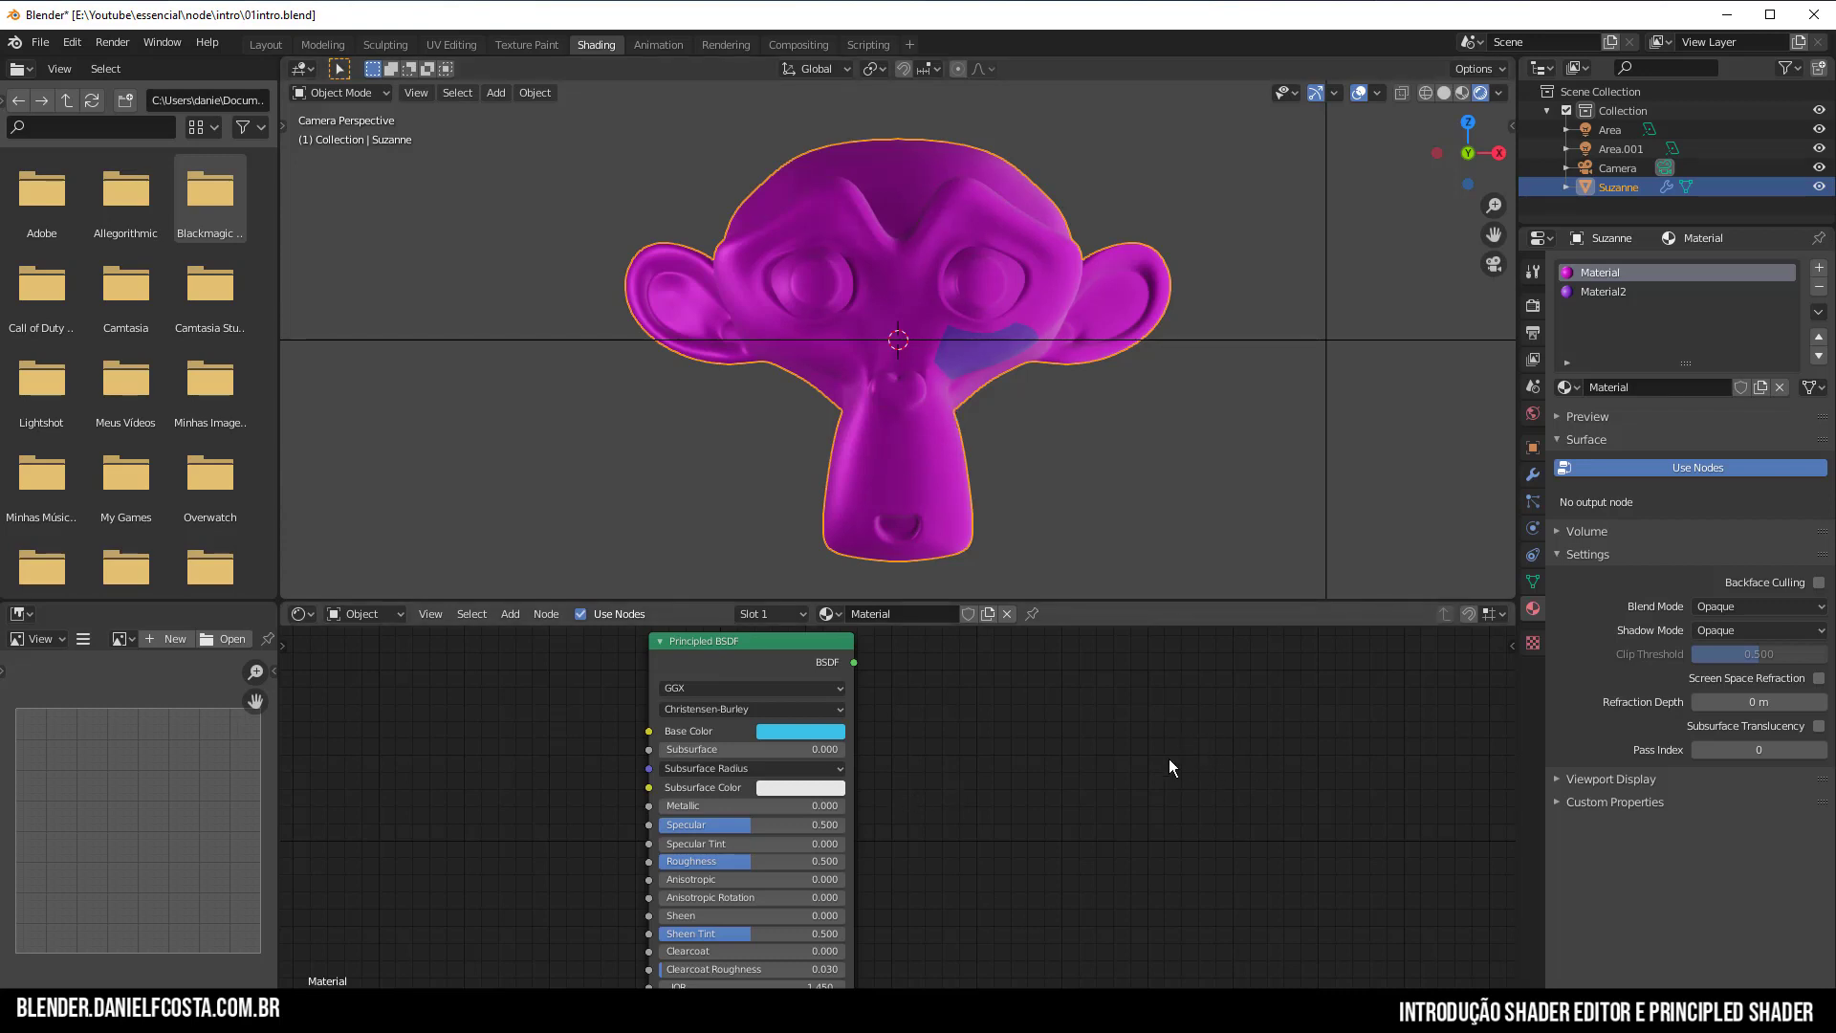
key(shift+a)
mouse_move(1202, 794)
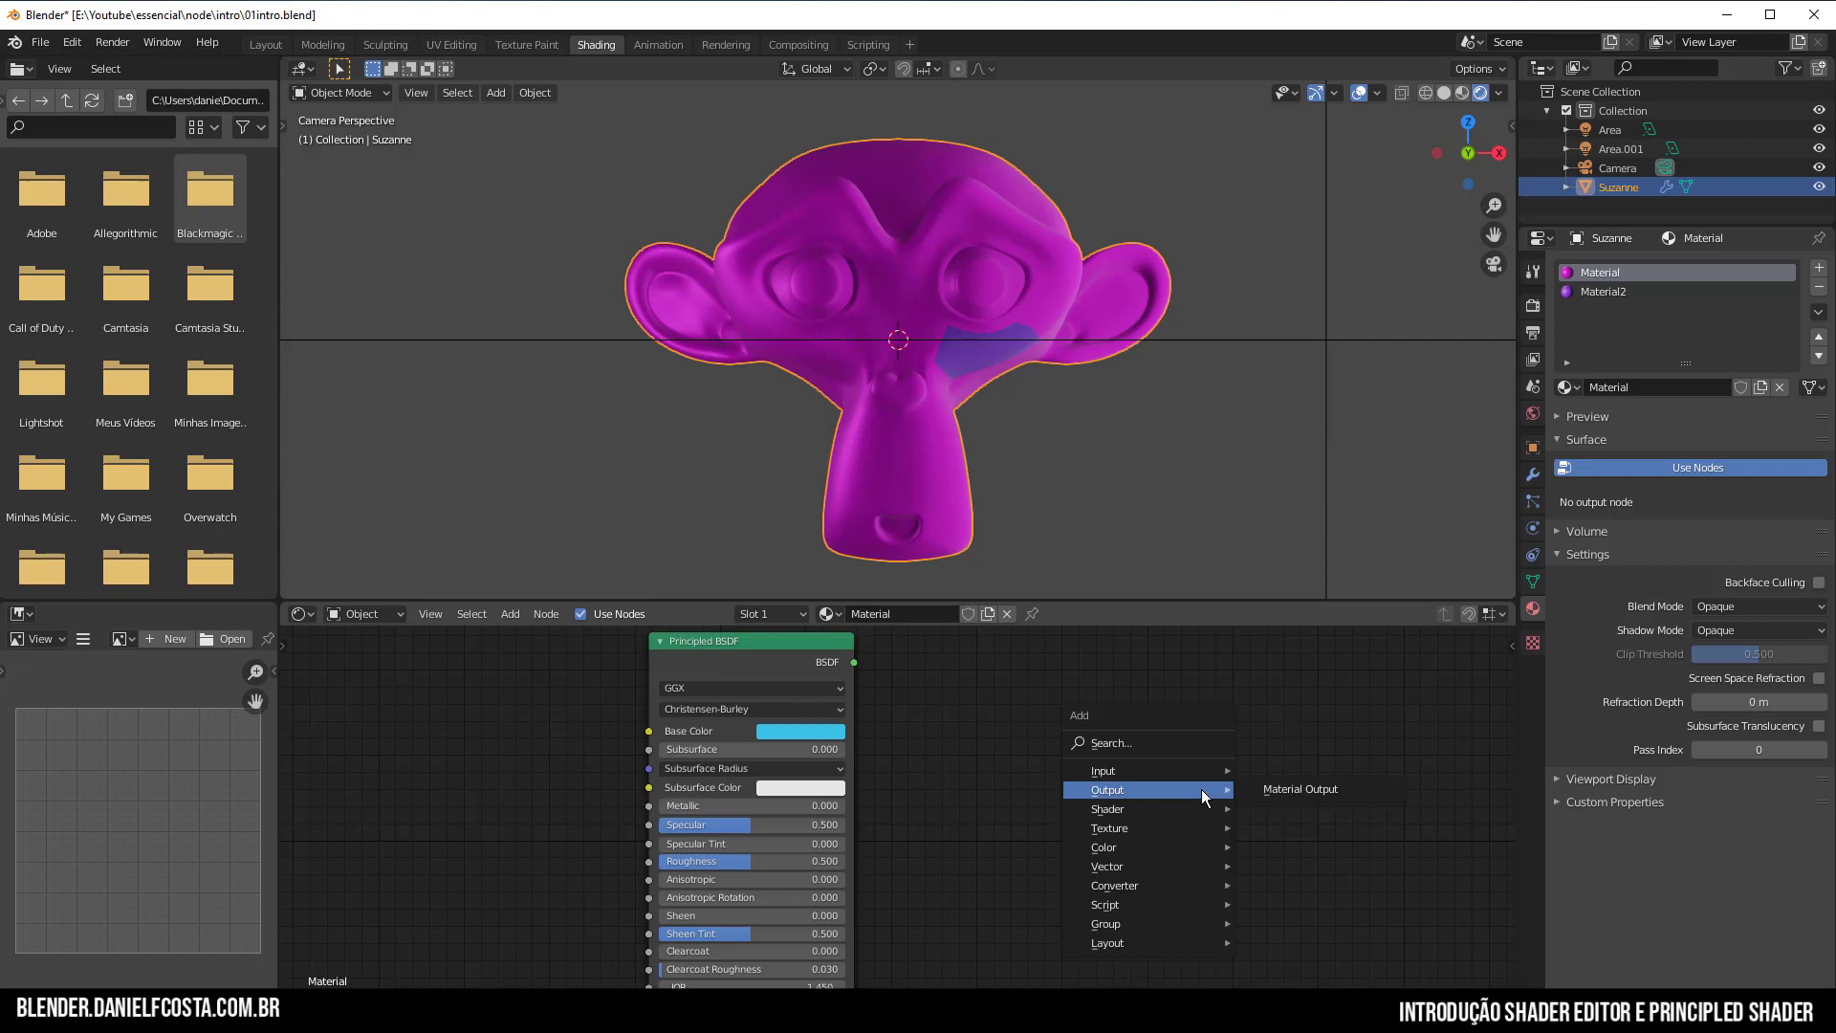
click(1283, 789)
click(1259, 760)
drag(850, 663, 1195, 731)
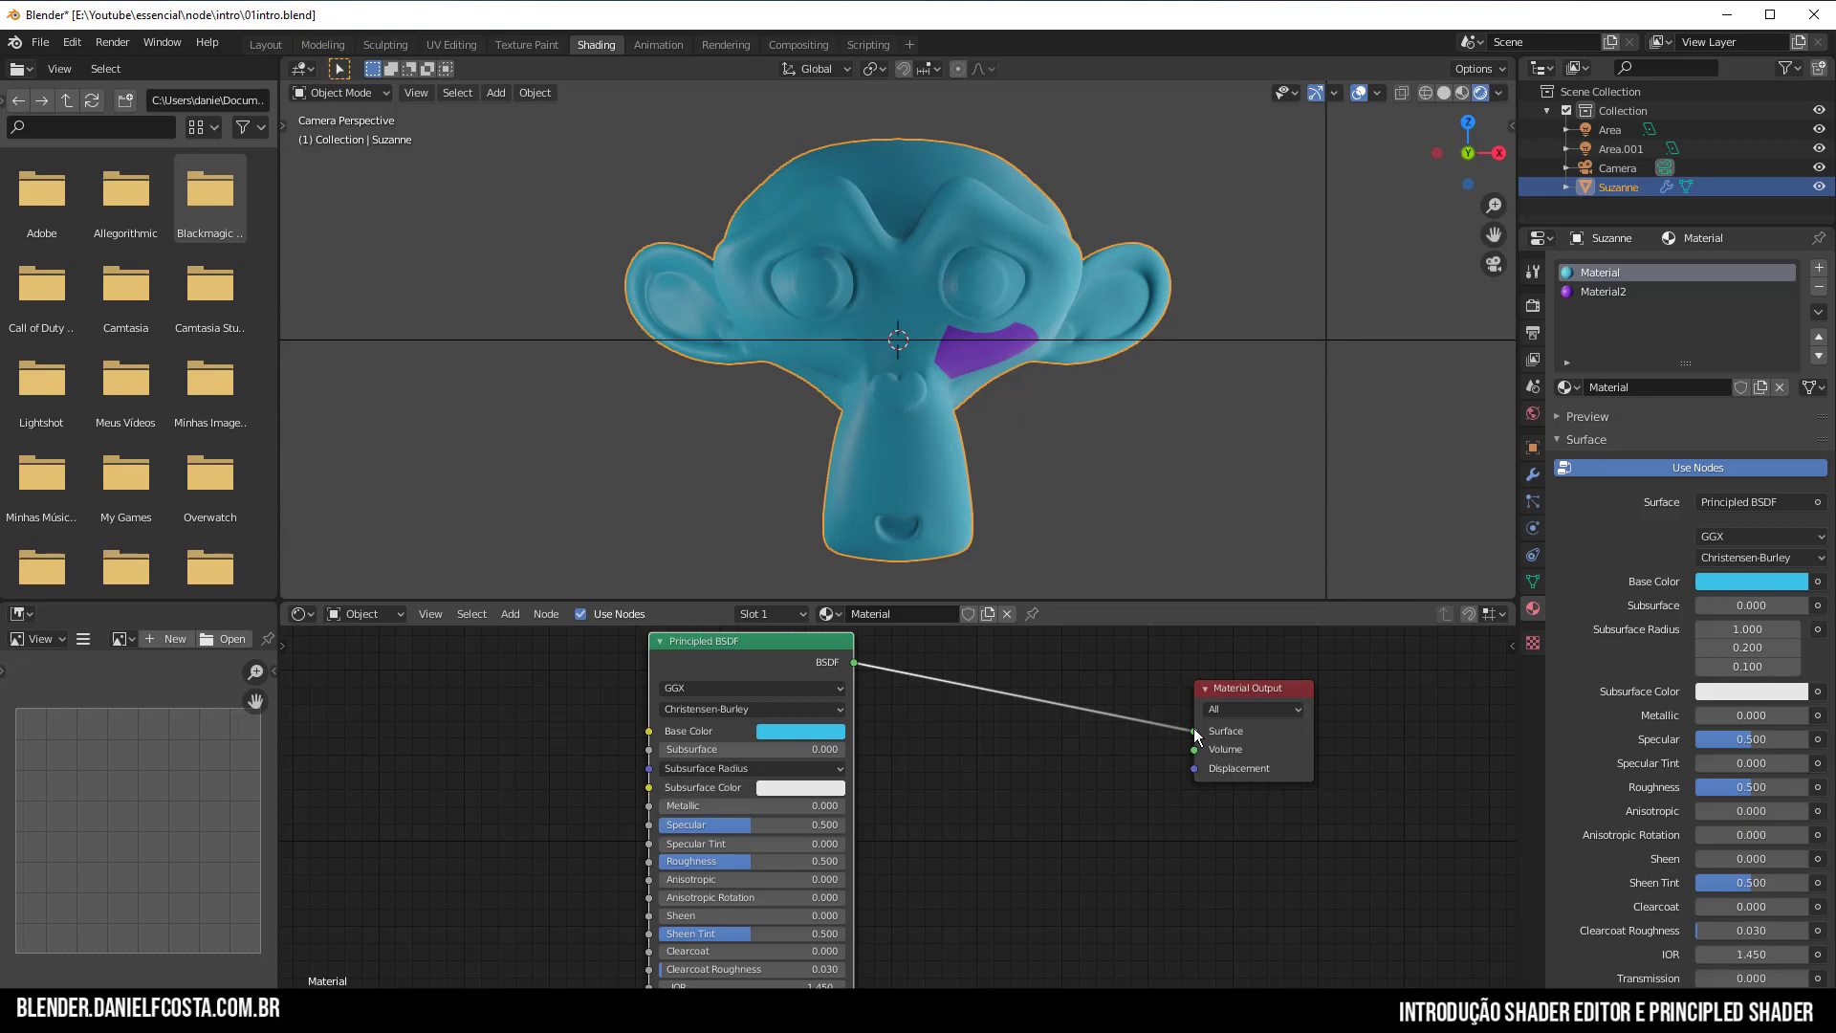
drag(719, 646, 886, 769)
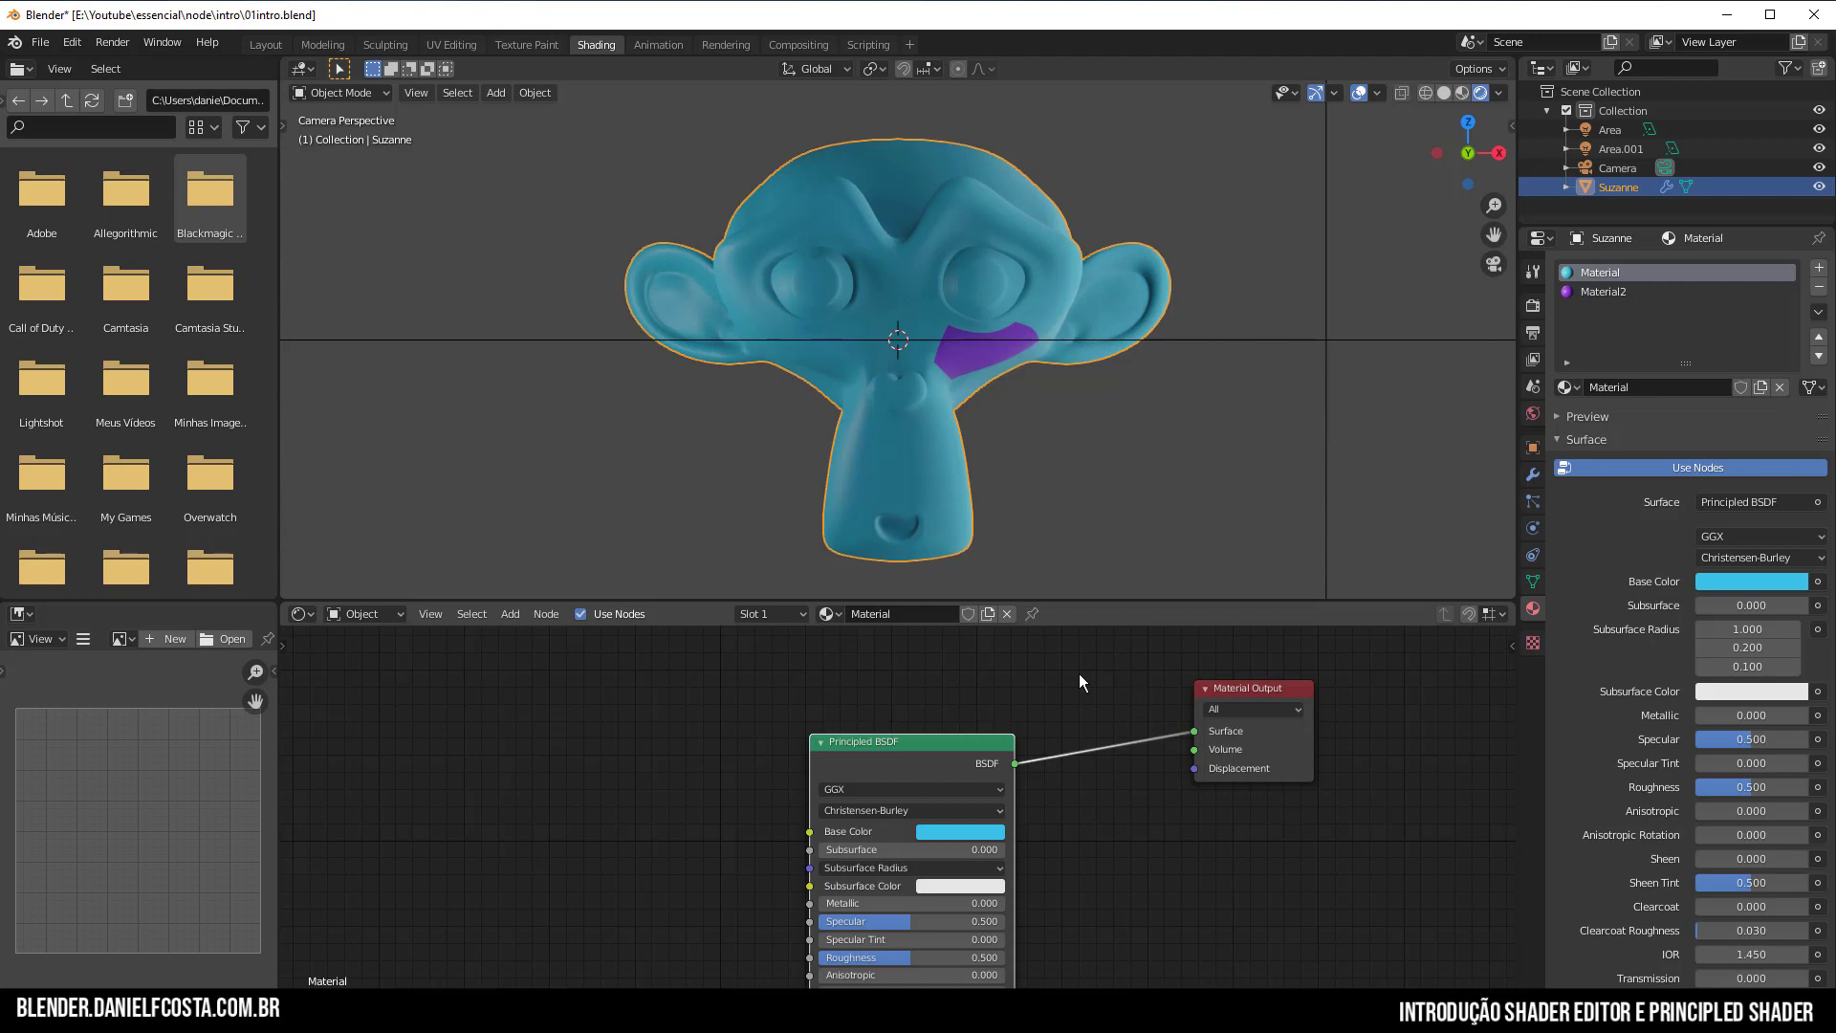
drag(920, 753, 896, 720)
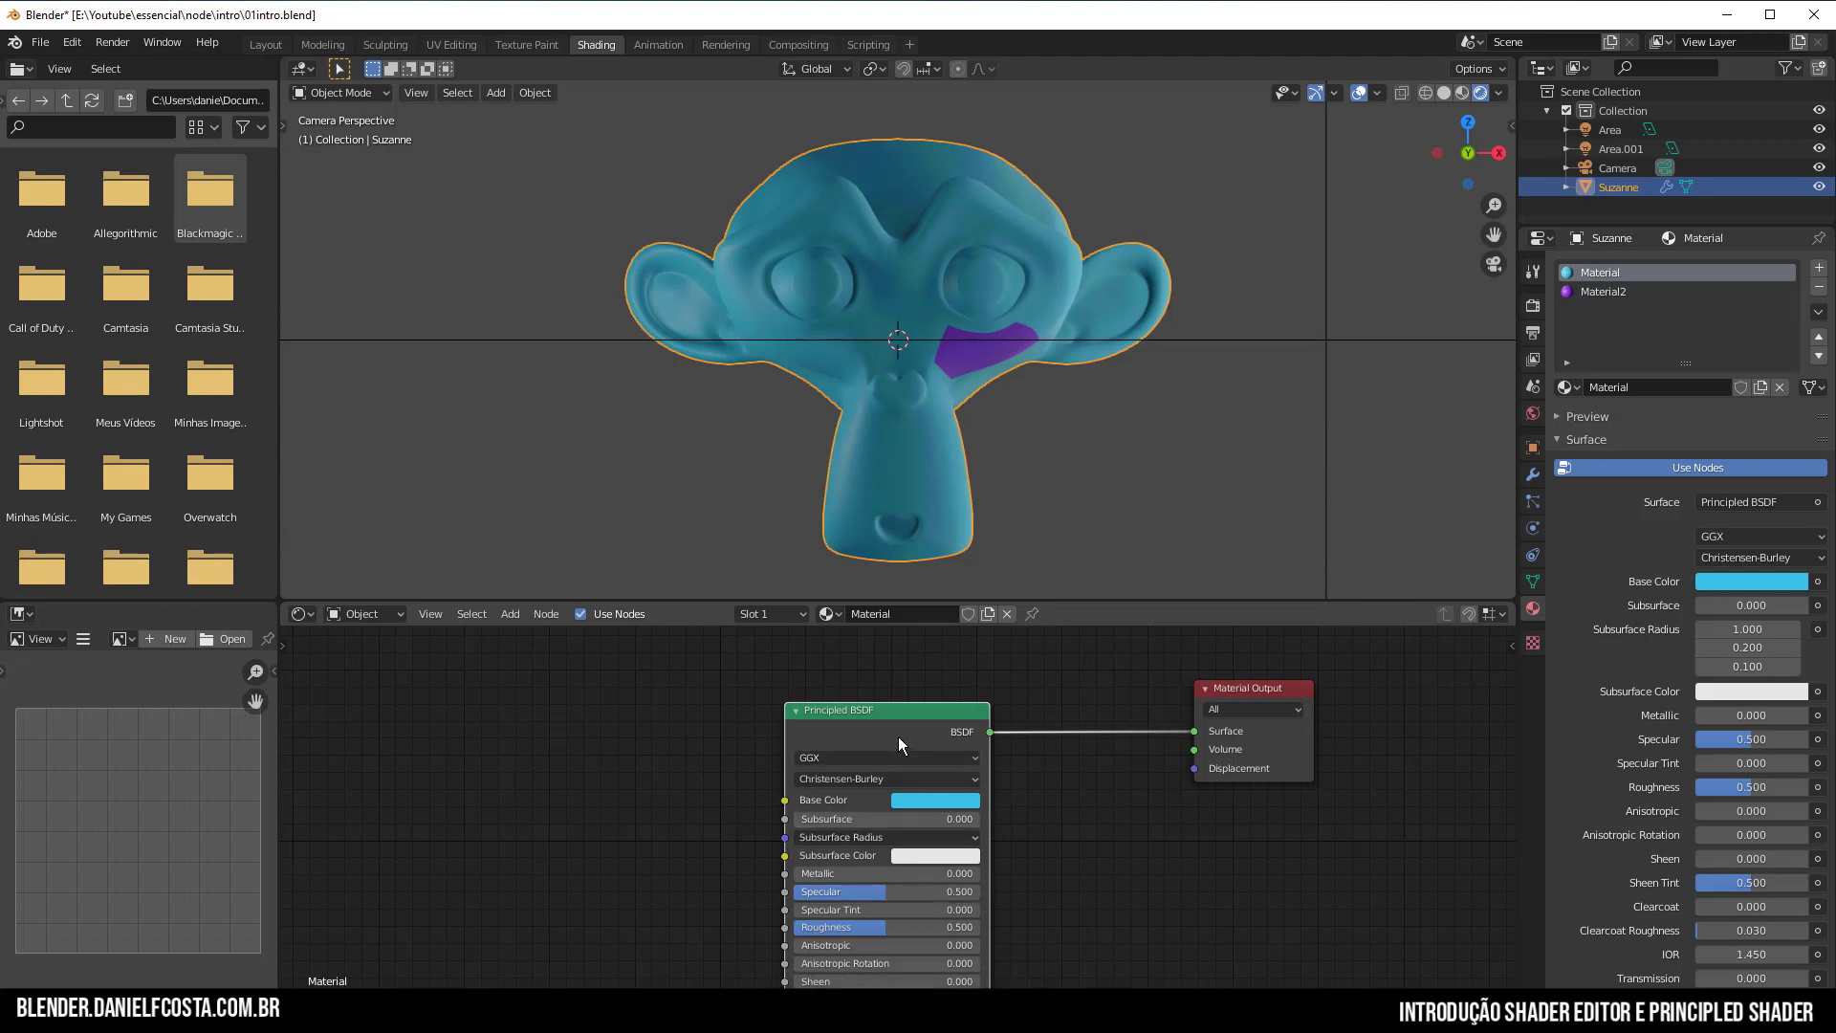
Set Material's base color to orange-red, about hue 0.034 and saturation 0.779.
click(936, 796)
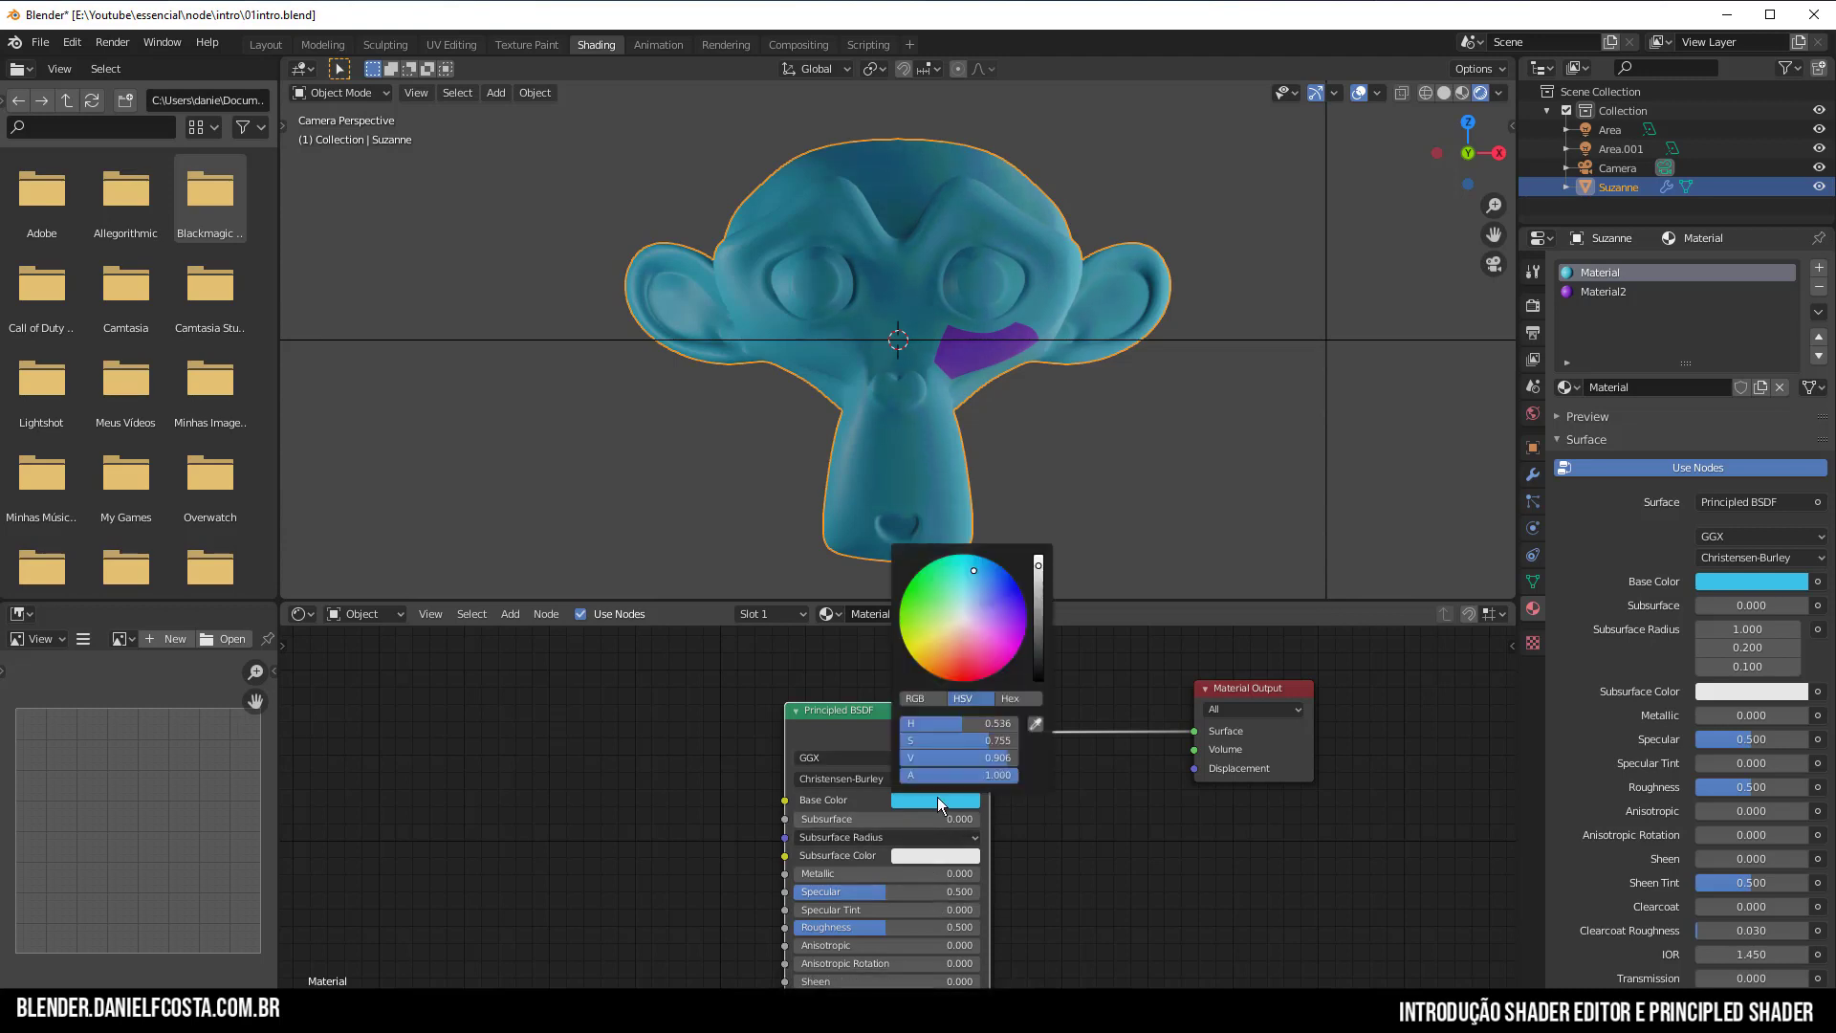
drag(960, 627, 952, 667)
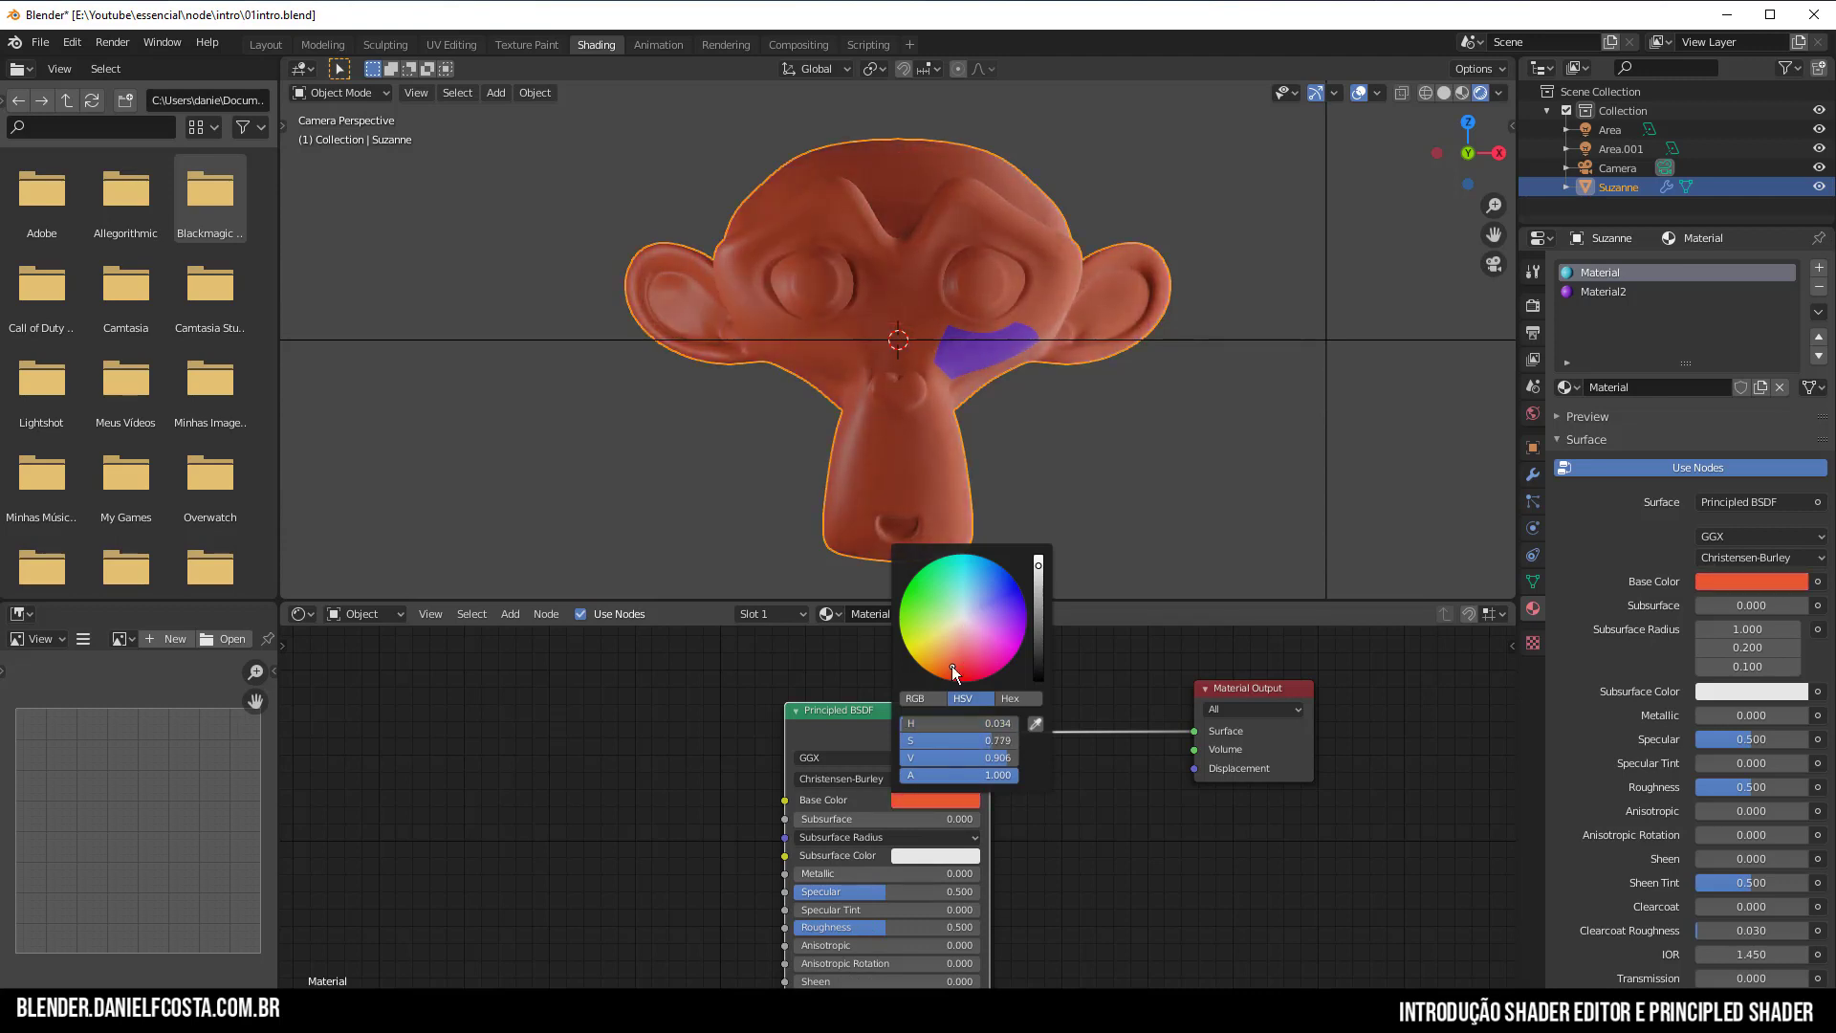
middle_drag(1013, 823, 1015, 744)
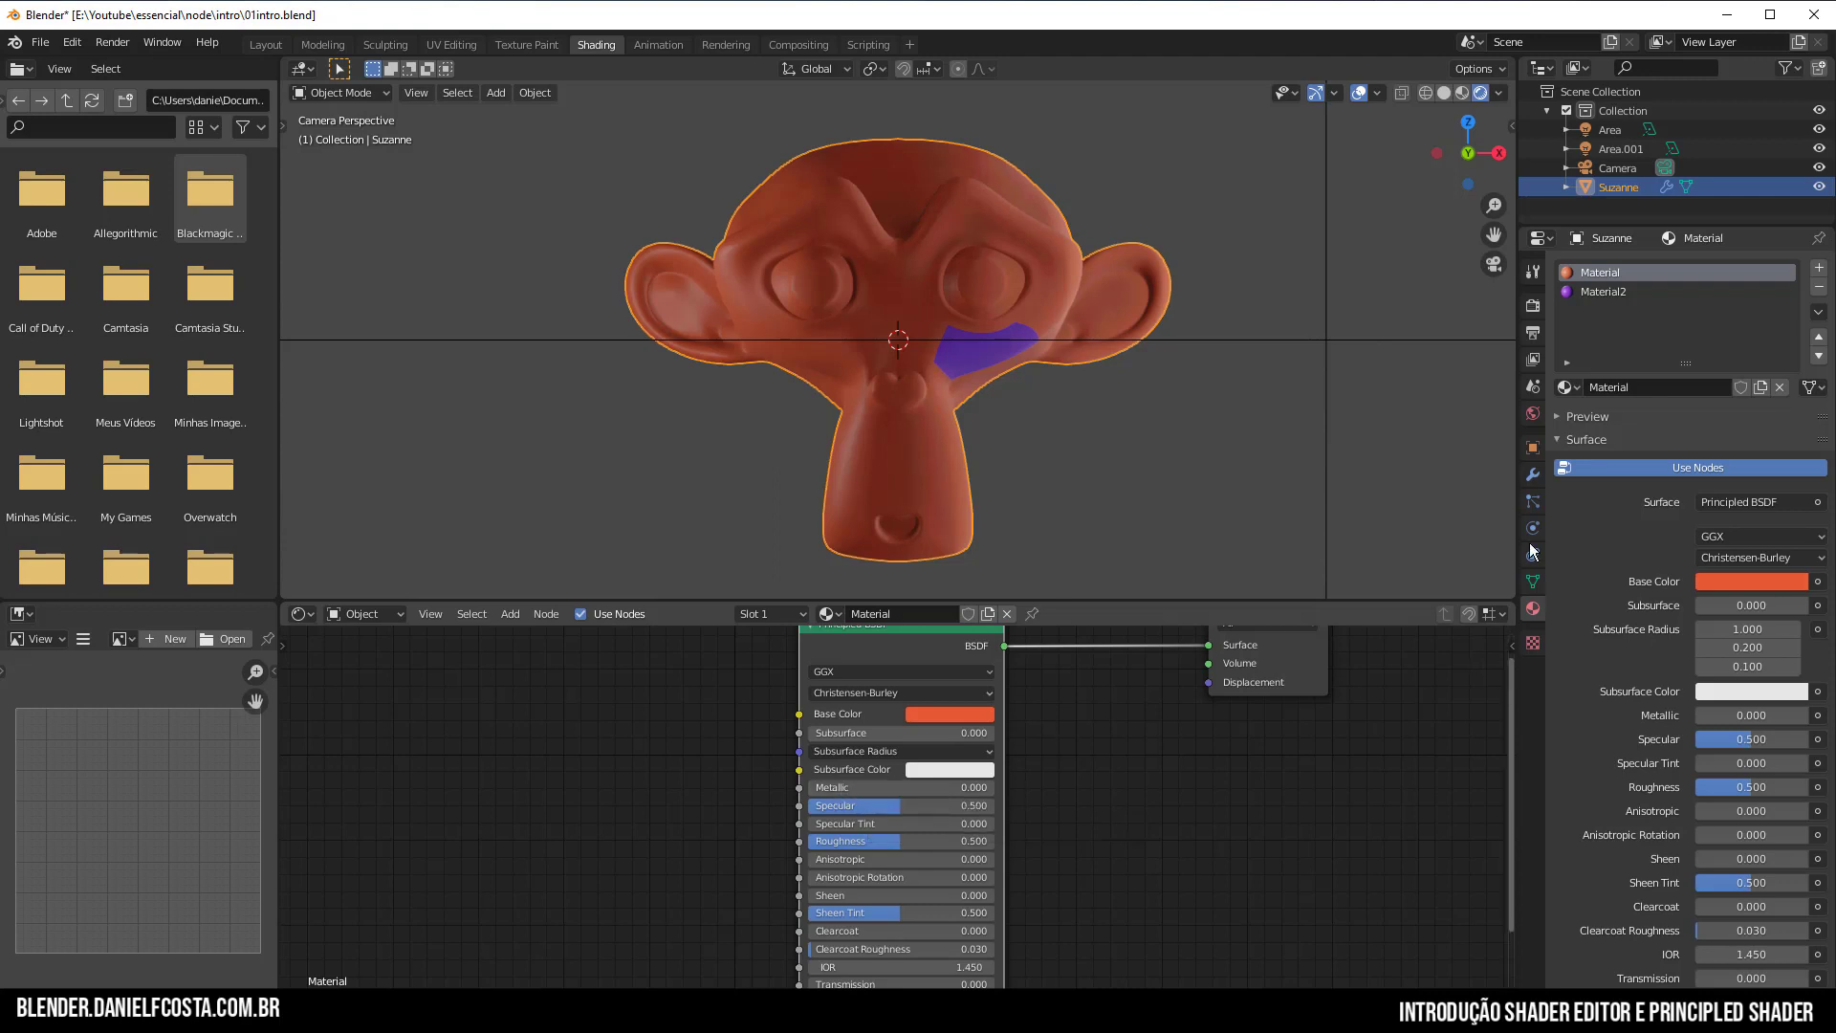
Enable Screen Space Reflections in the scene's Eevee render settings.
click(1533, 305)
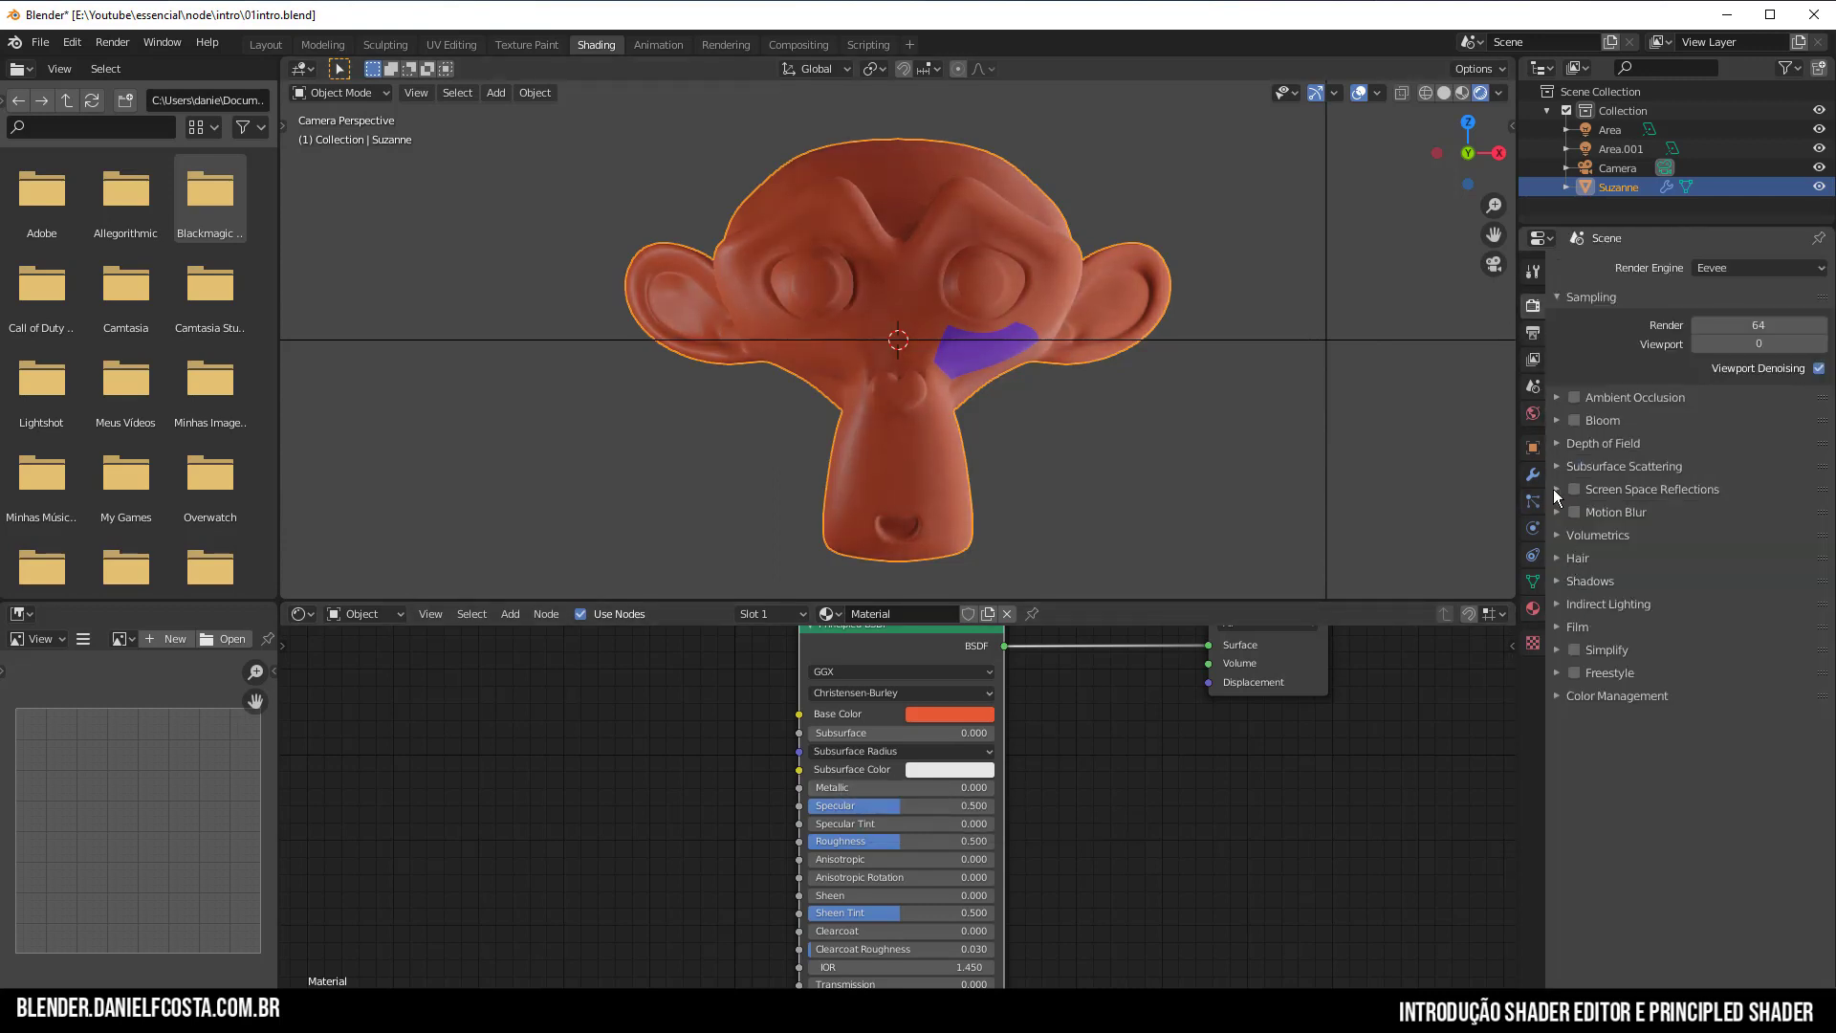
click(1556, 490)
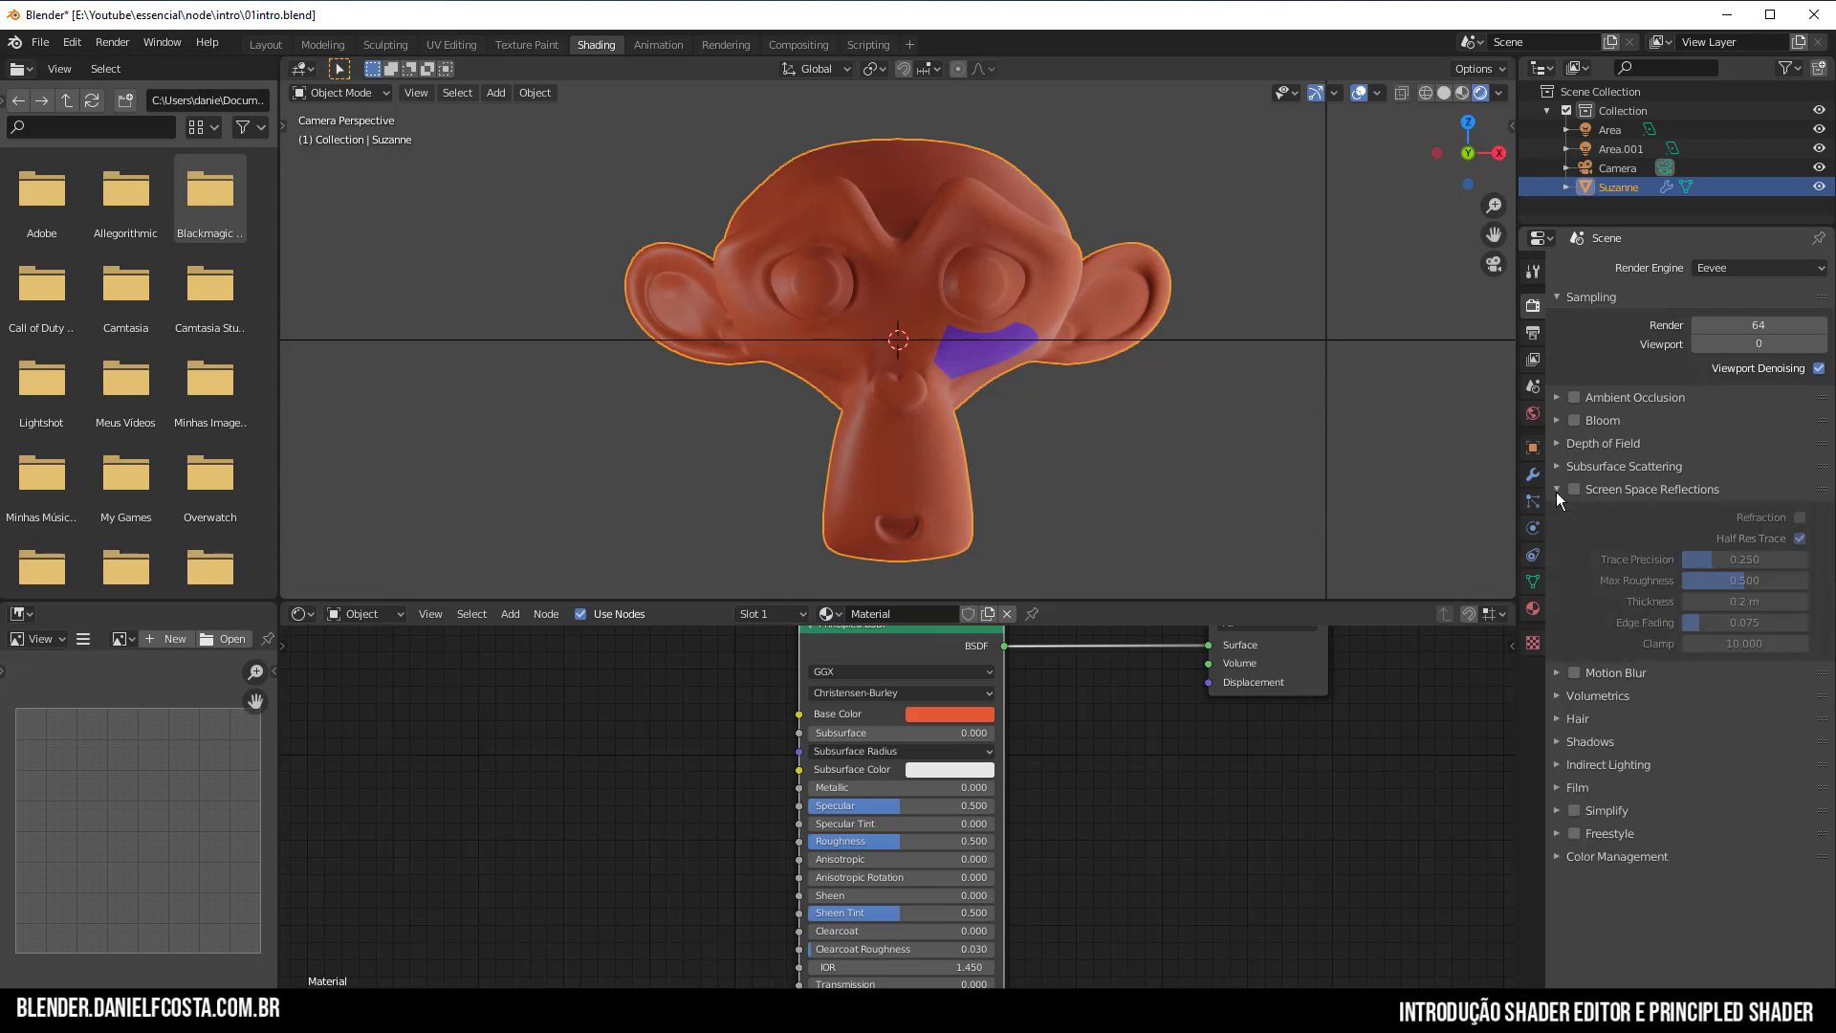
click(1573, 490)
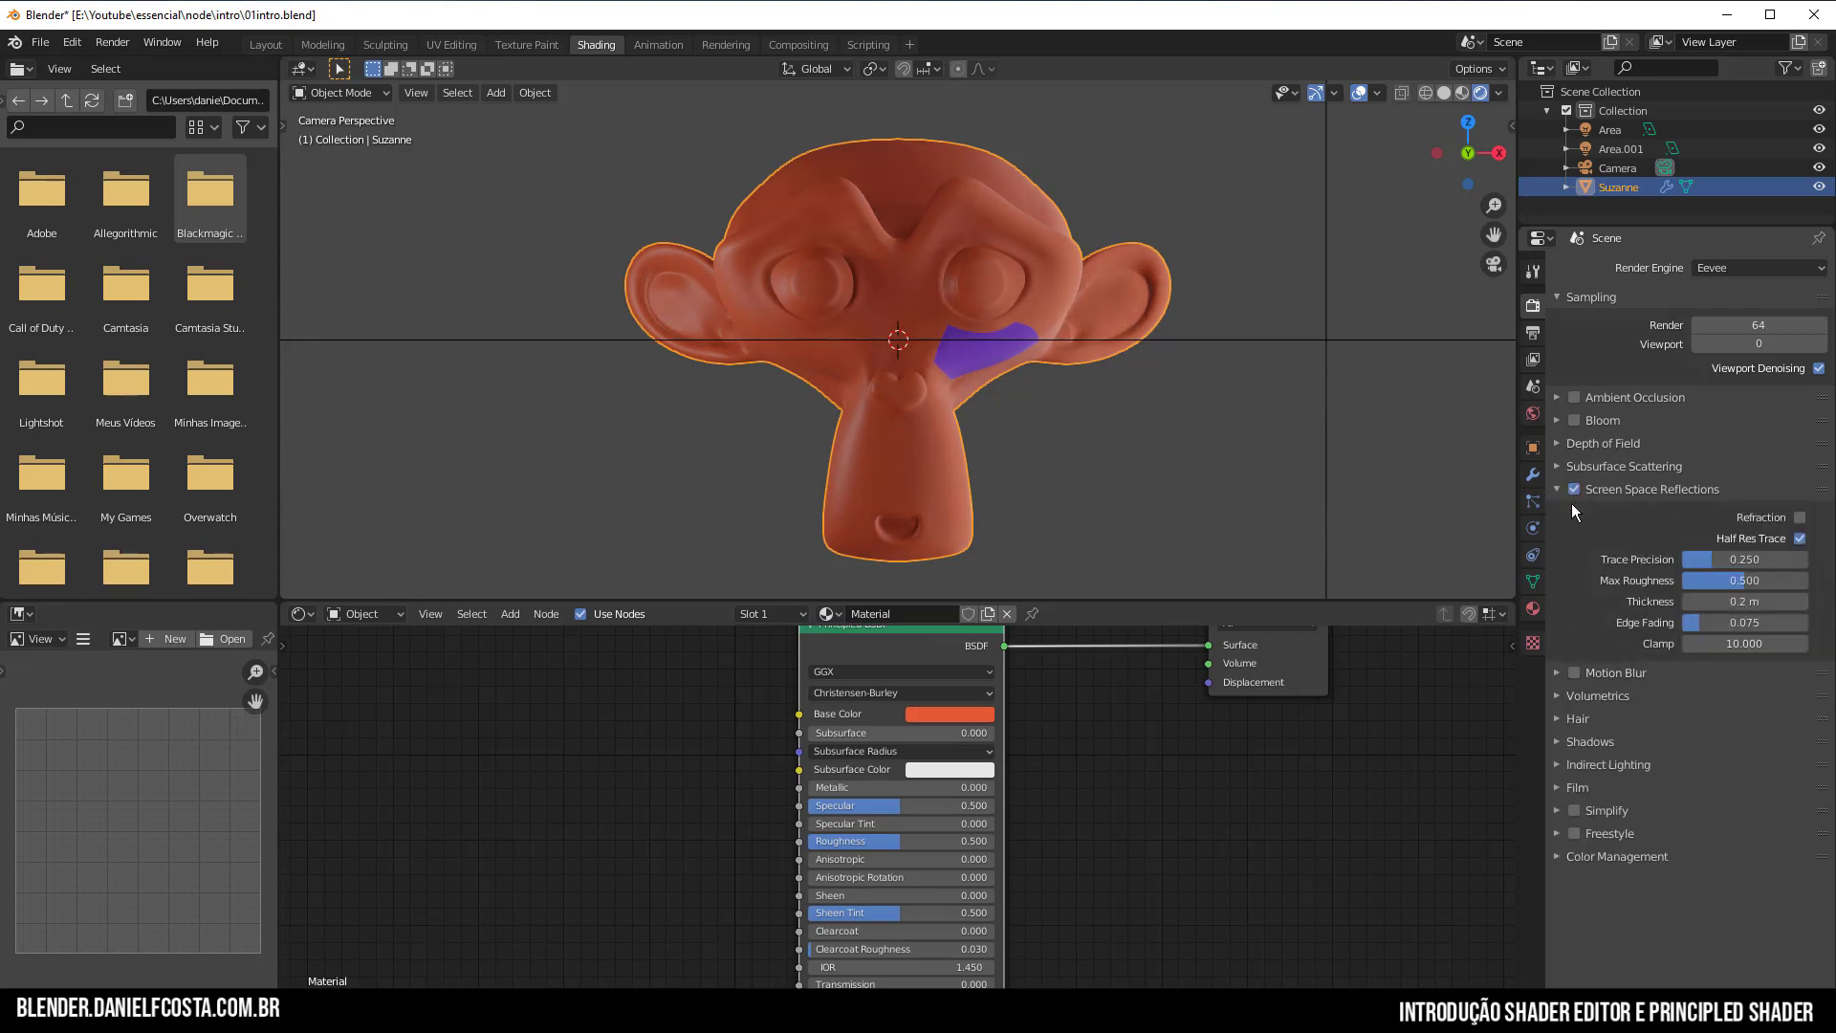
Set Material's Metallic to 1.000 and Roughness to 1.000 on the Principled BSDF.
drag(875, 784, 1033, 784)
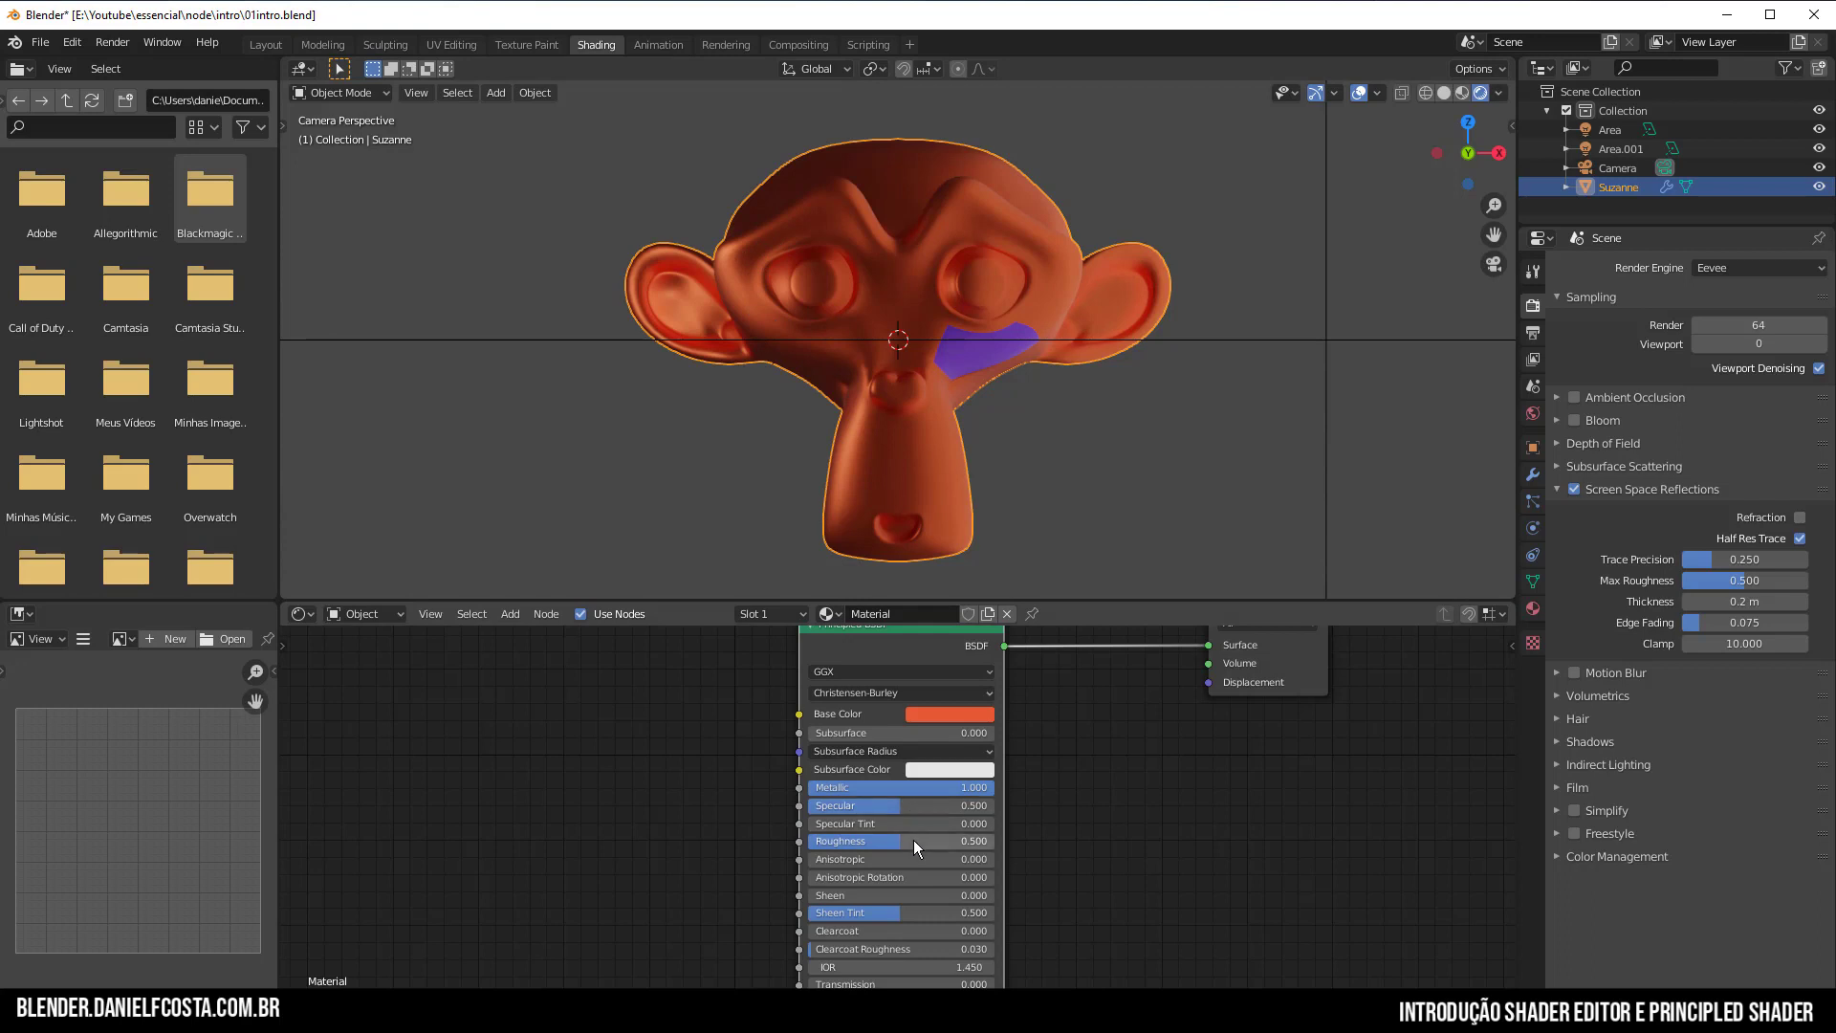
drag(915, 840, 995, 841)
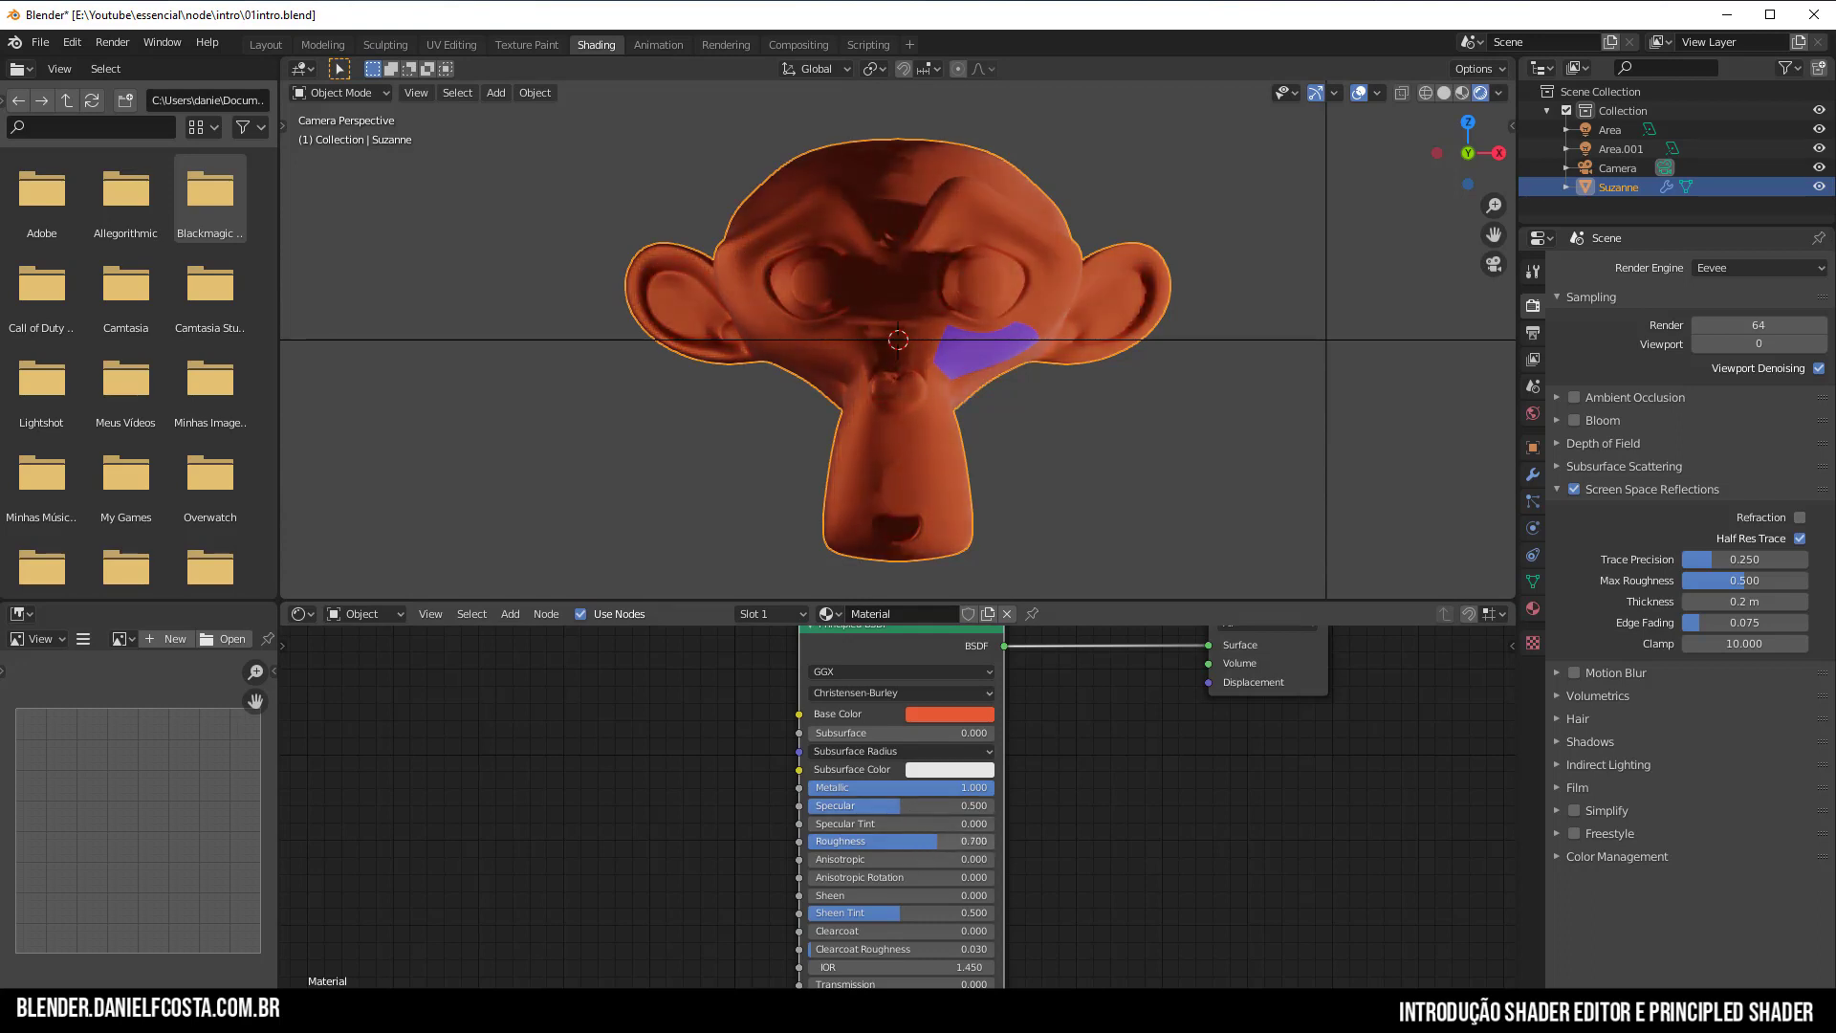
middle_drag(927, 419, 977, 457)
Change Material's base color to a dark brownish grey and view Suzanne's face up close.
click(947, 713)
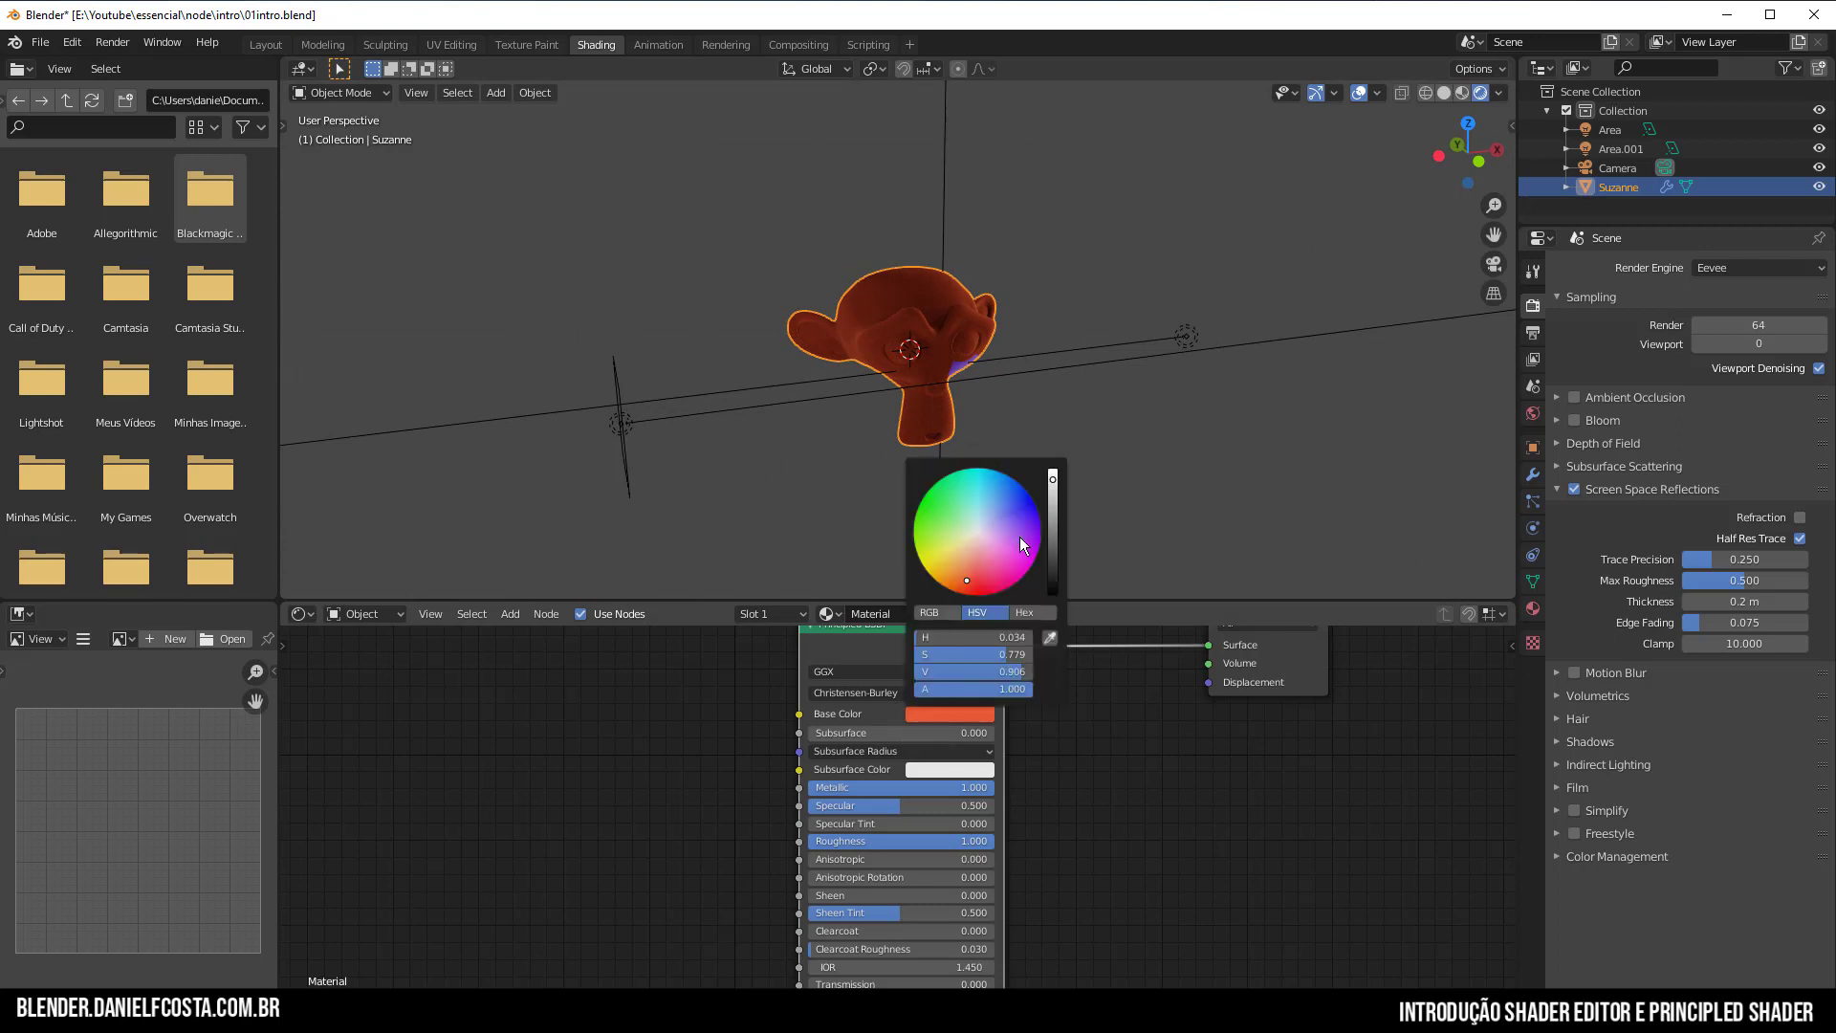
drag(983, 537, 975, 533)
mouse_move(1063, 559)
mouse_down()
mouse_move(1053, 574)
mouse_move(1053, 553)
mouse_up()
middle_drag(985, 358, 937, 329)
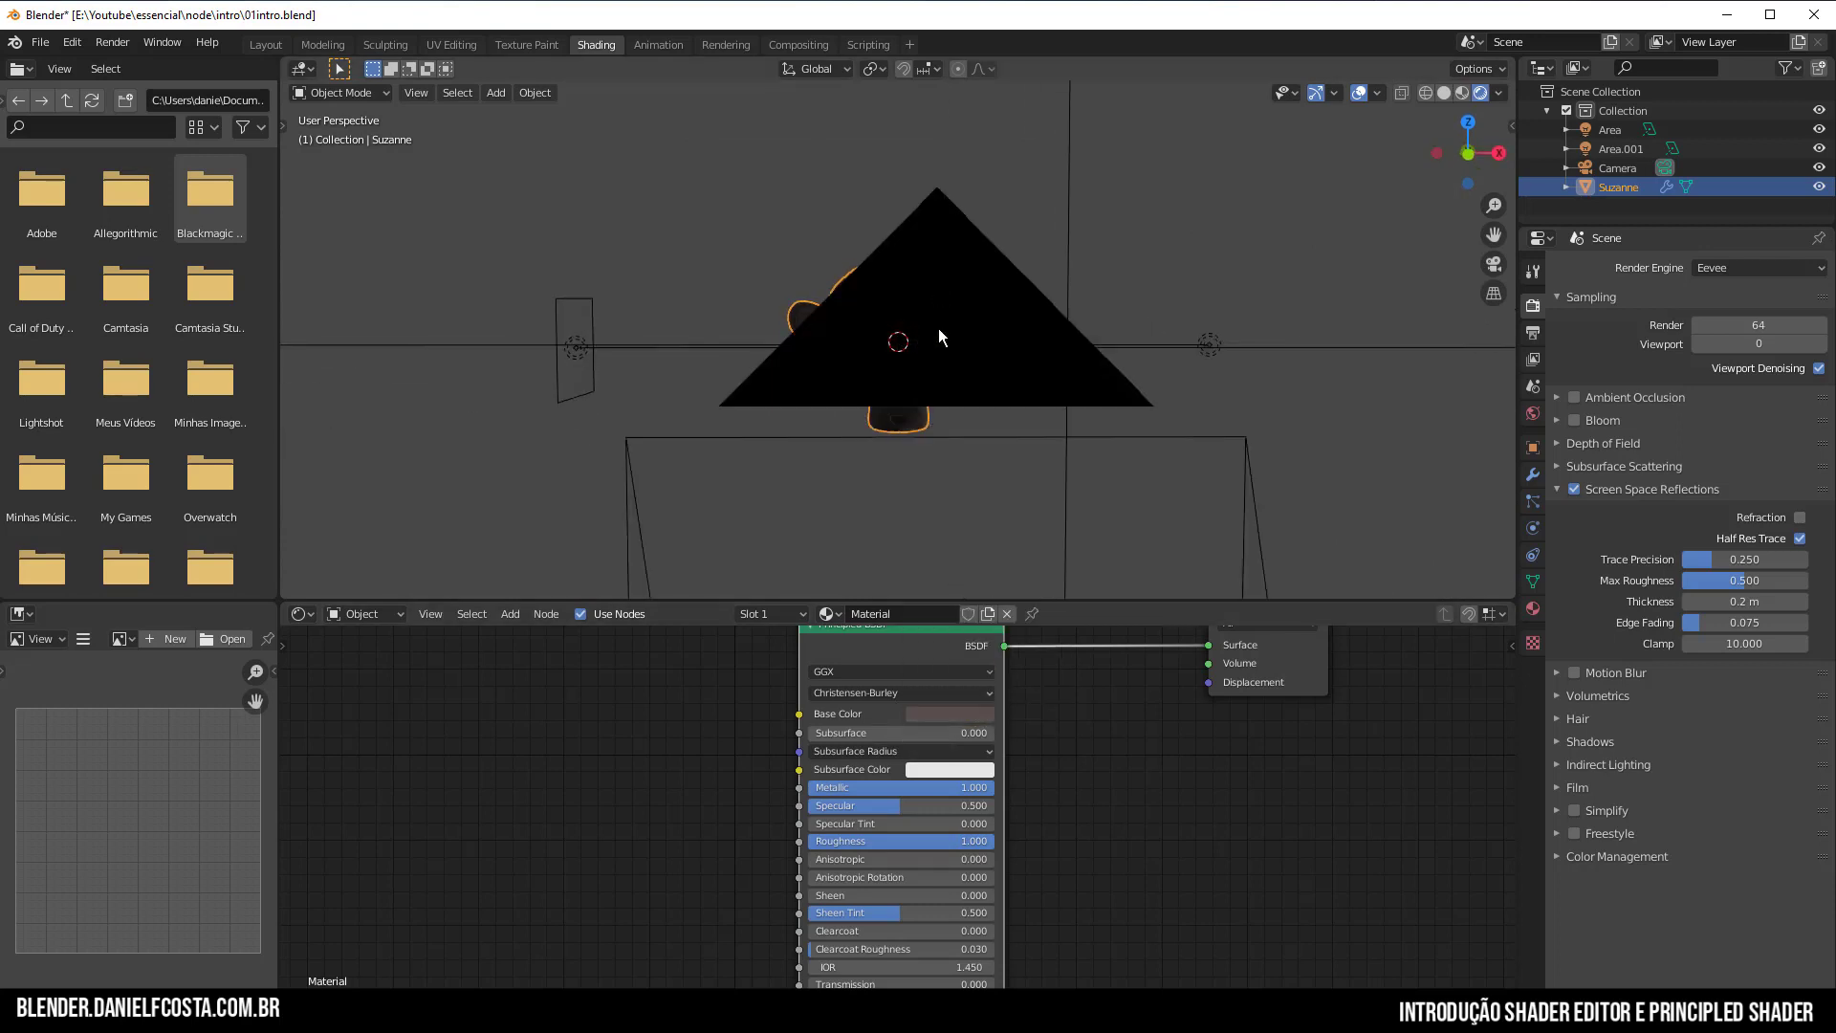
scroll(942, 335, up, 5)
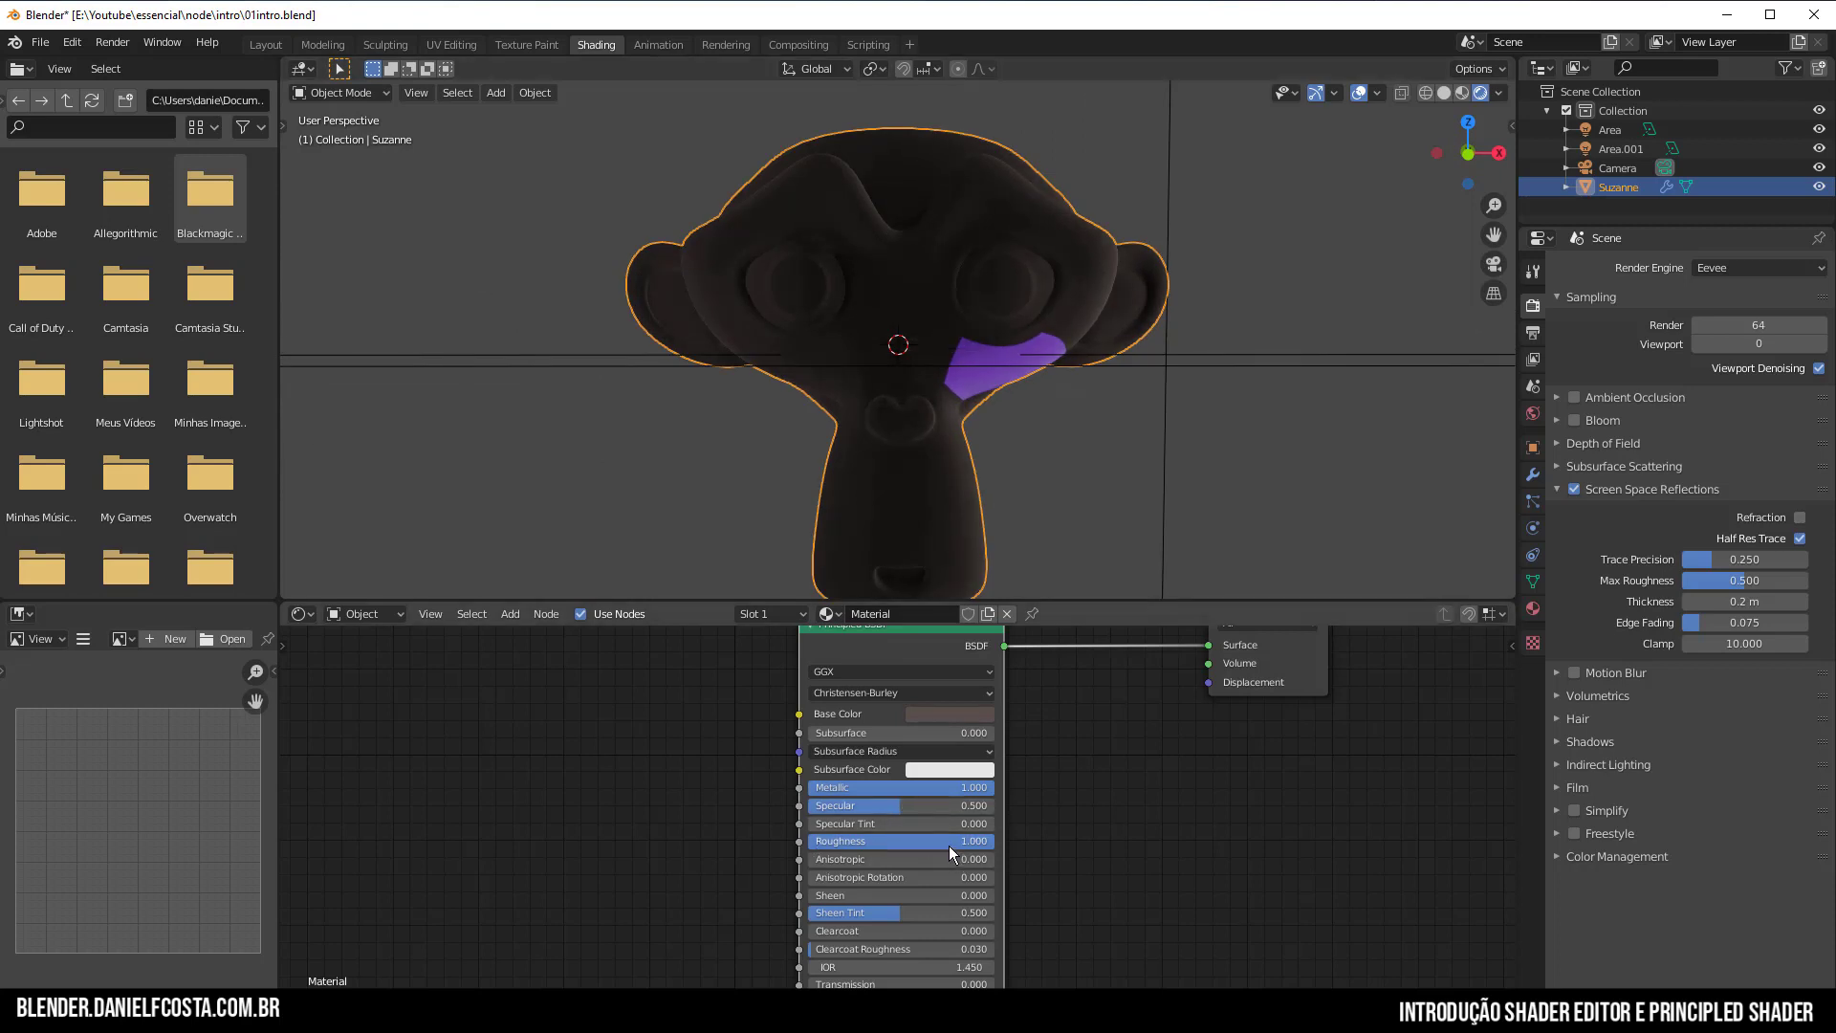
Try a Roughness of 0.000 on the dark metallic material, and raise it to 0.377.
drag(948, 845, 756, 845)
middle_drag(1048, 447, 1042, 474)
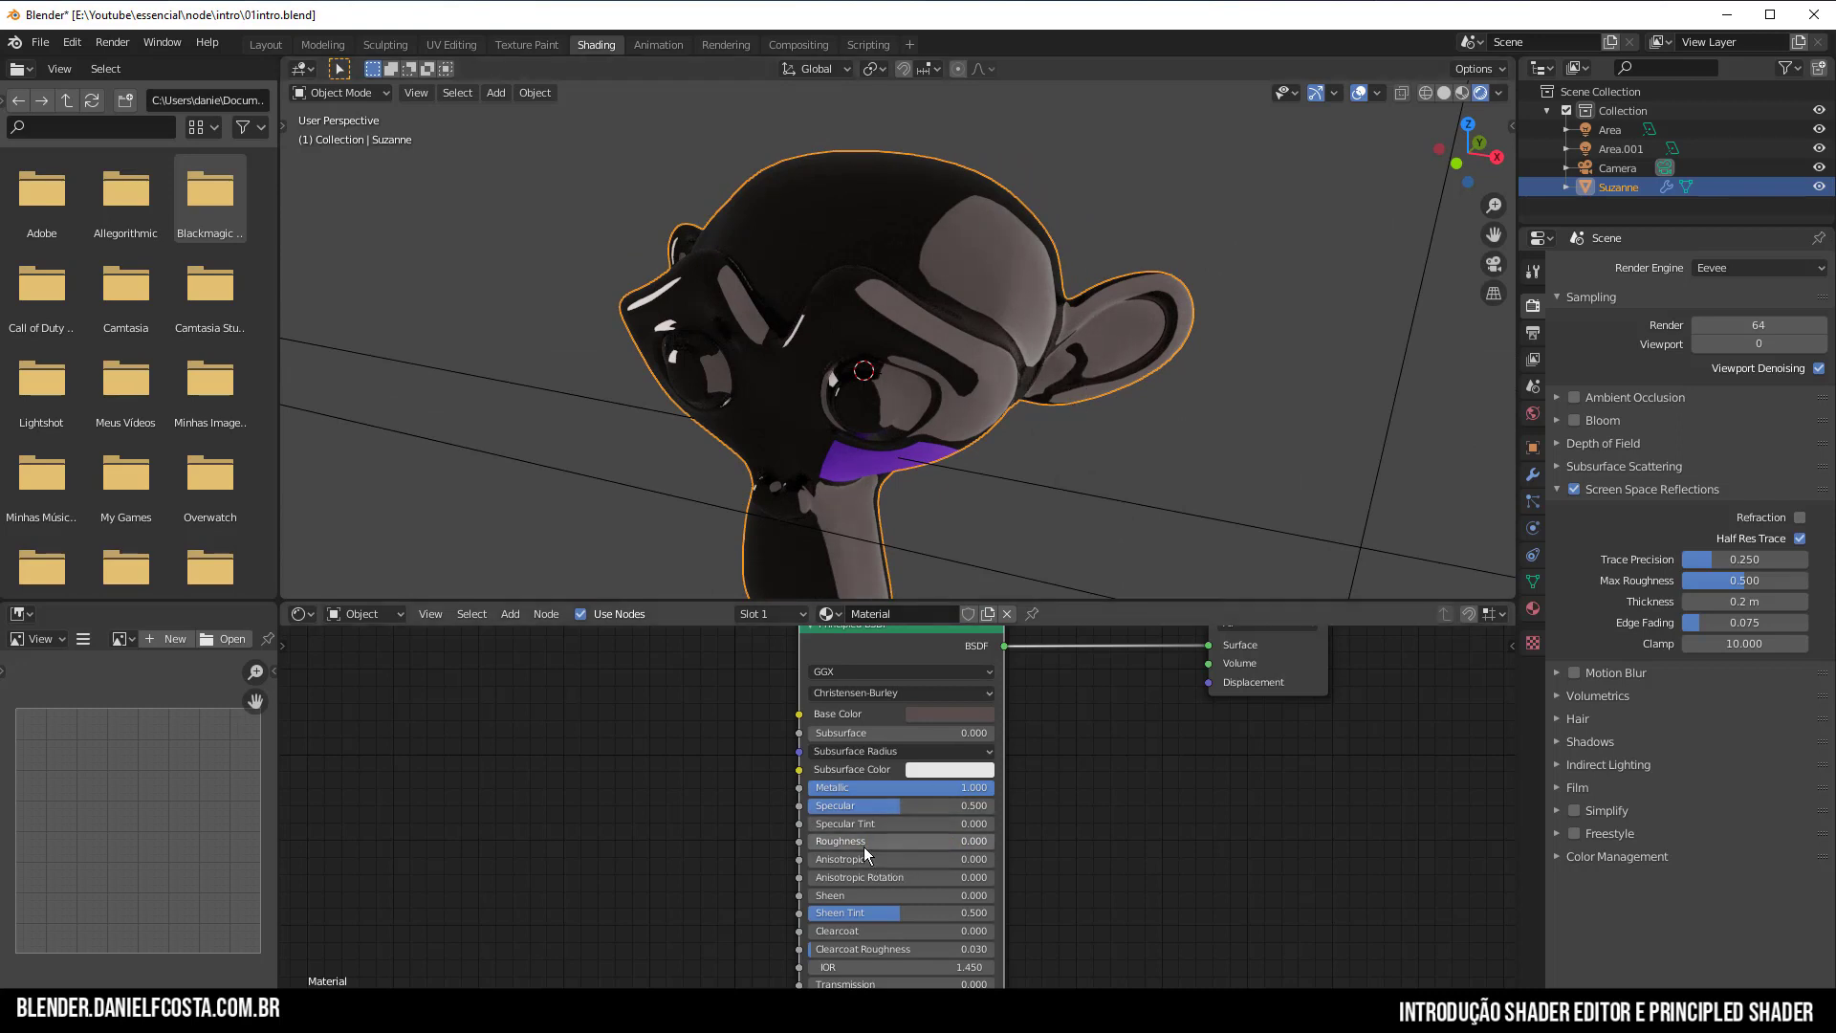
drag(863, 847, 906, 834)
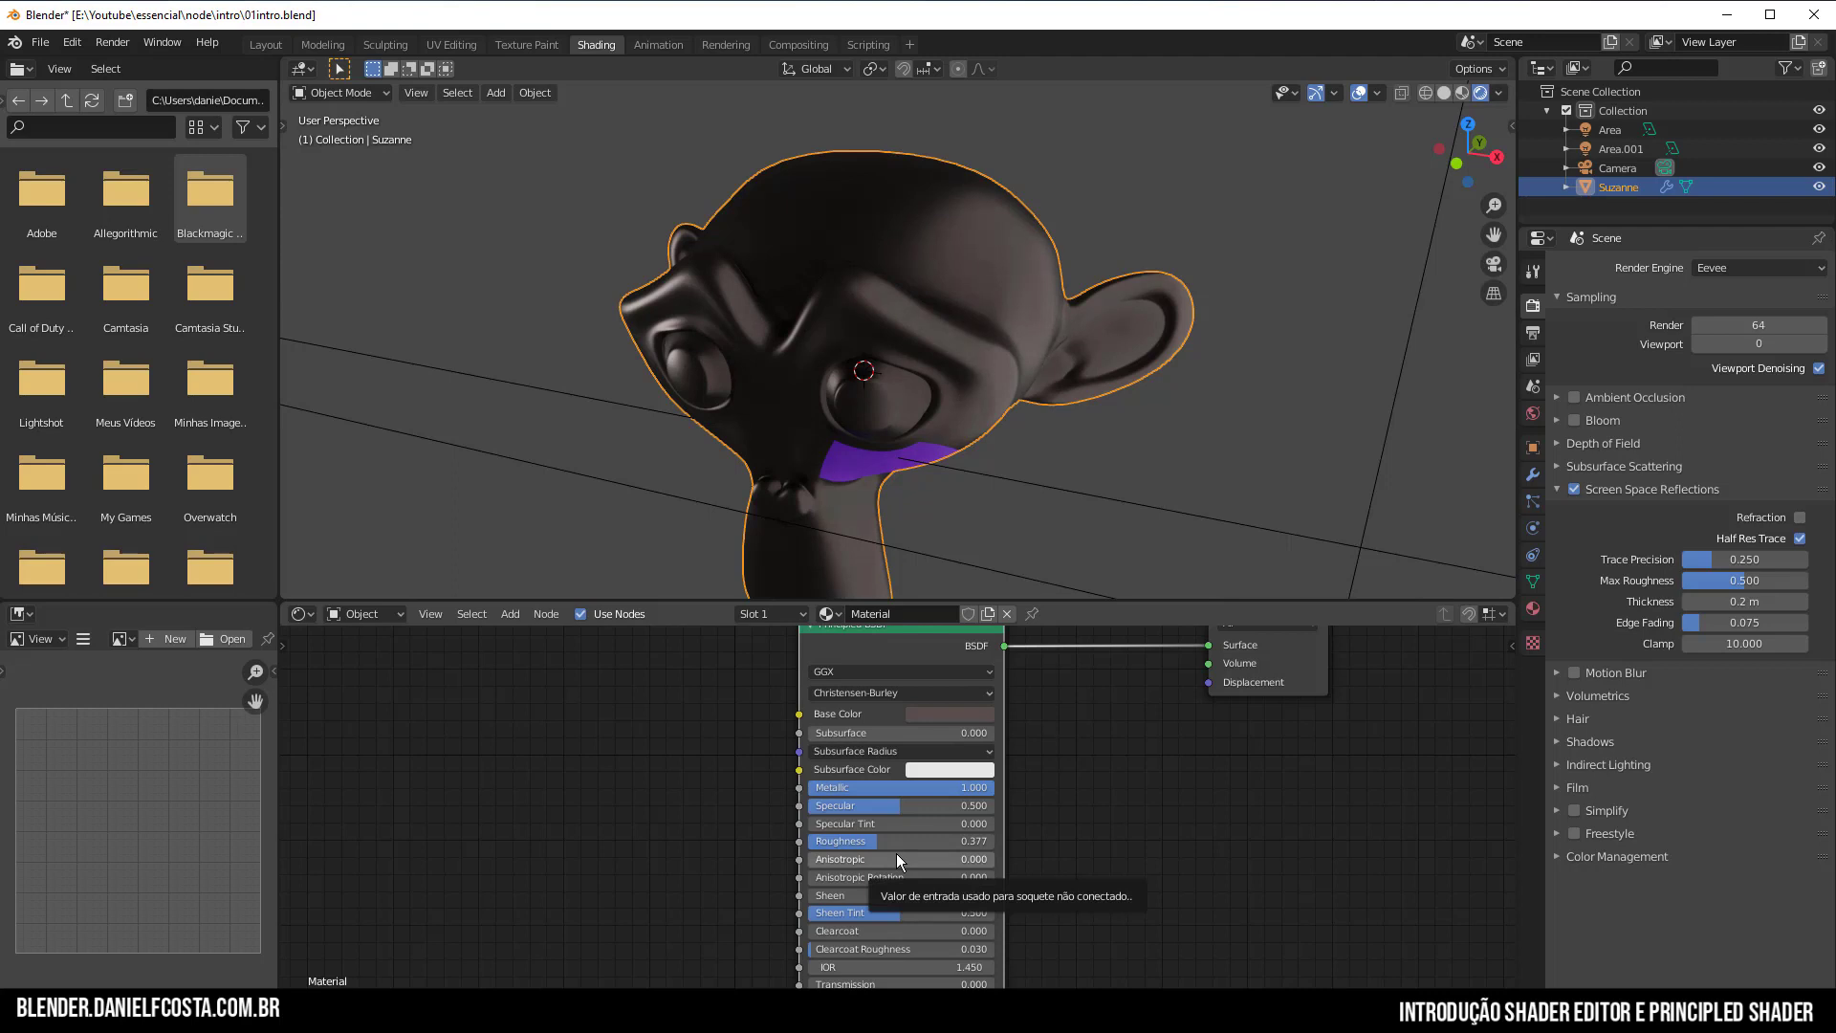
Set the Principled BSDF's Metallic to 0.000, Roughness to 0.491 and Specular to 1.000.
drag(944, 788, 760, 788)
mouse_move(885, 841)
mouse_down()
mouse_move(1004, 842)
mouse_move(798, 841)
mouse_move(899, 841)
mouse_move(879, 806)
mouse_move(926, 809)
mouse_up()
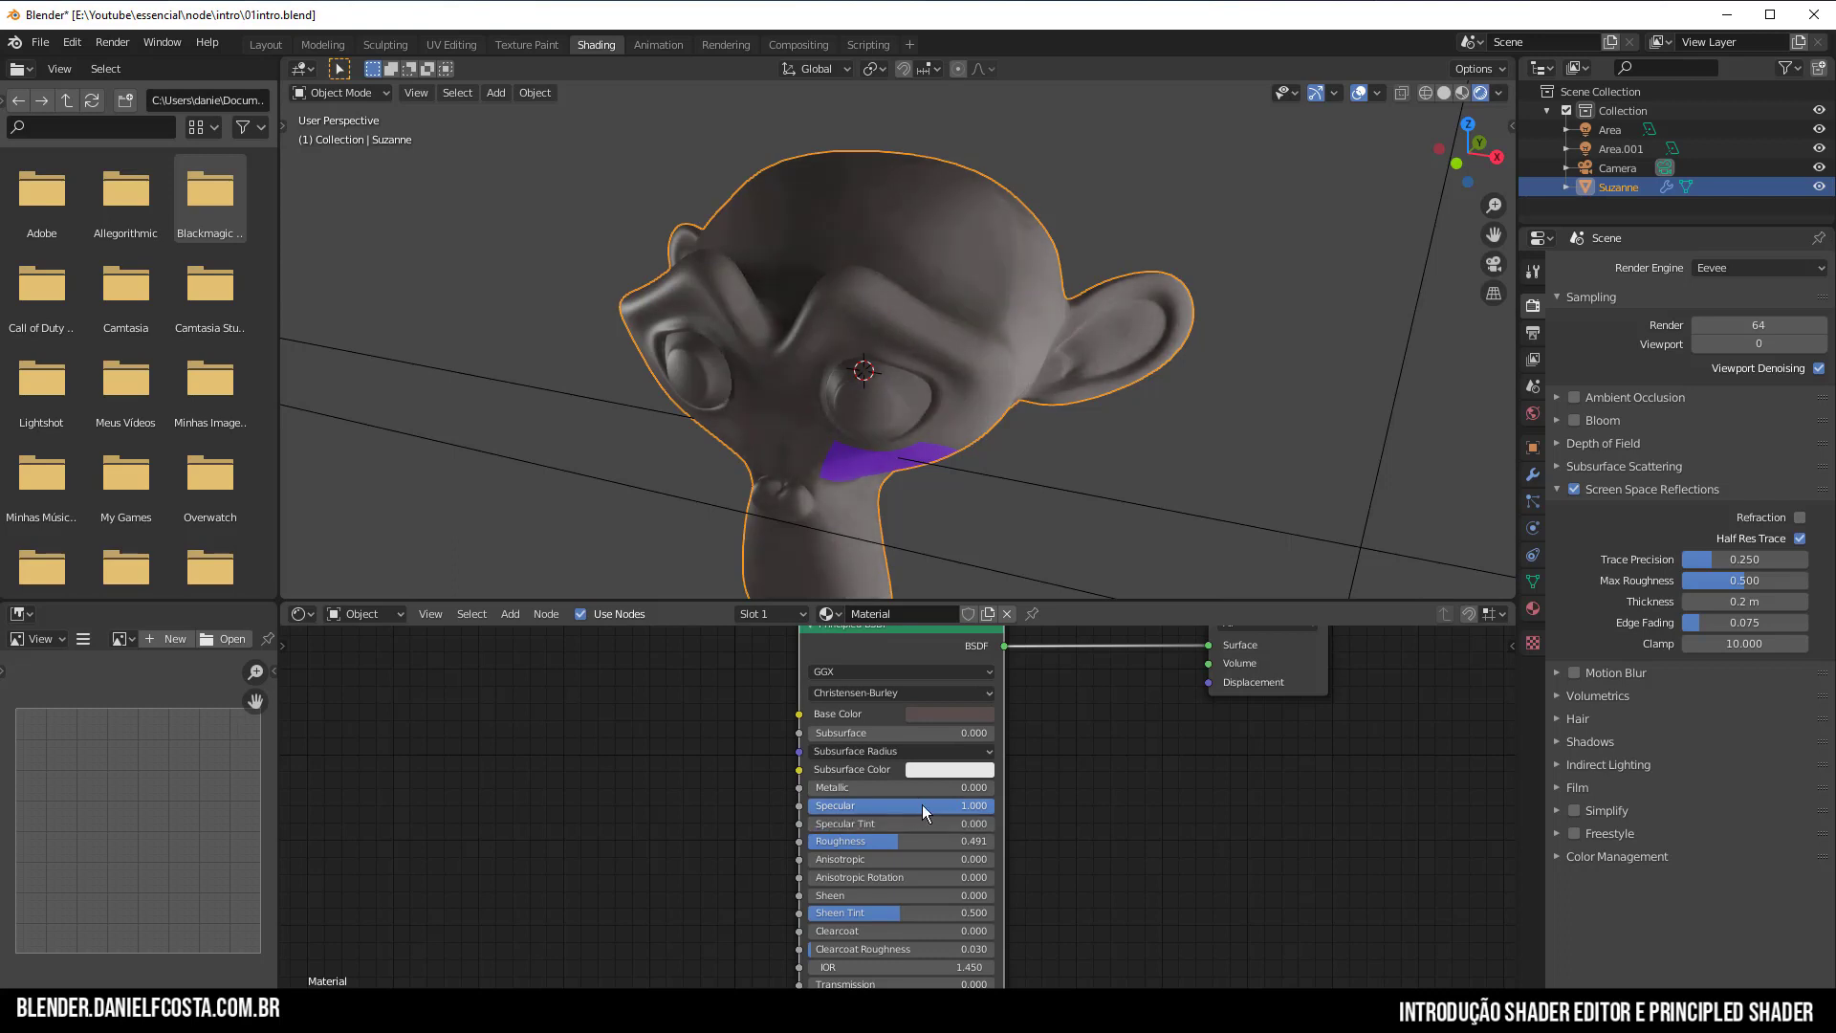
Set the Principled BSDF's Roughness to 0.100 and its Specular to 0.500.
click(923, 806)
text(0.5)
key(Return)
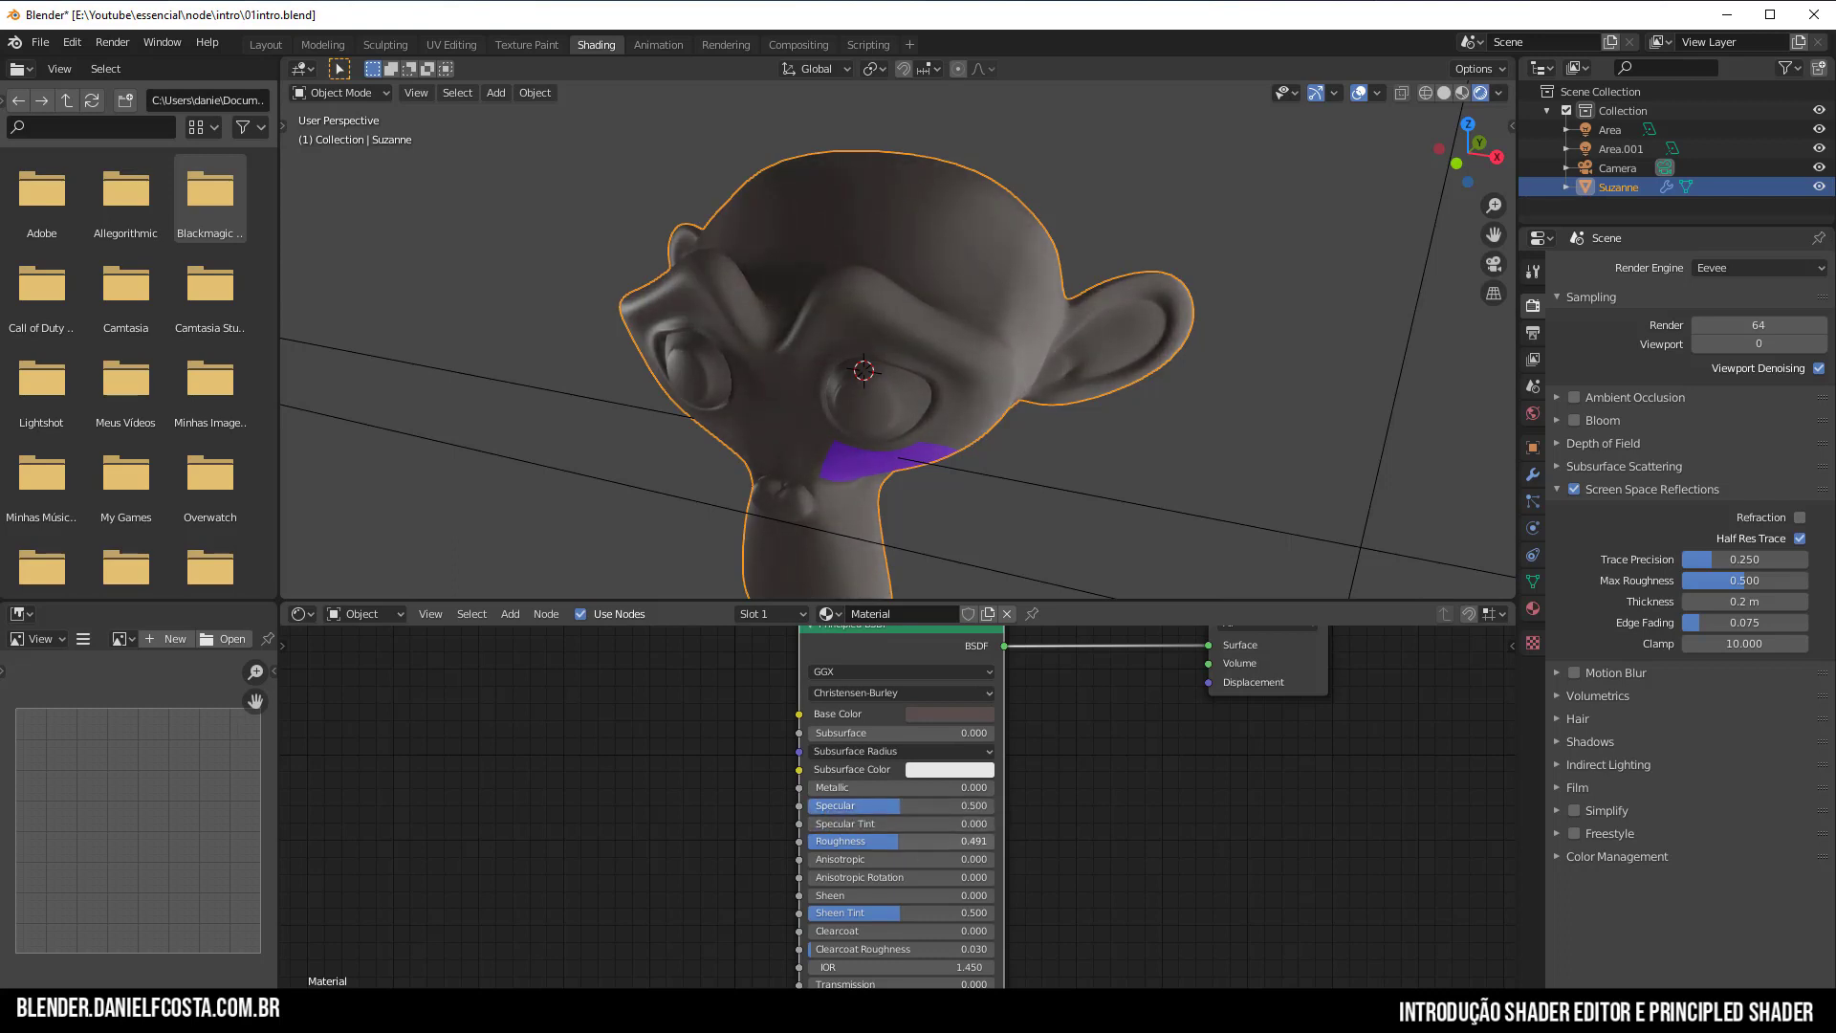
drag(920, 841, 1003, 805)
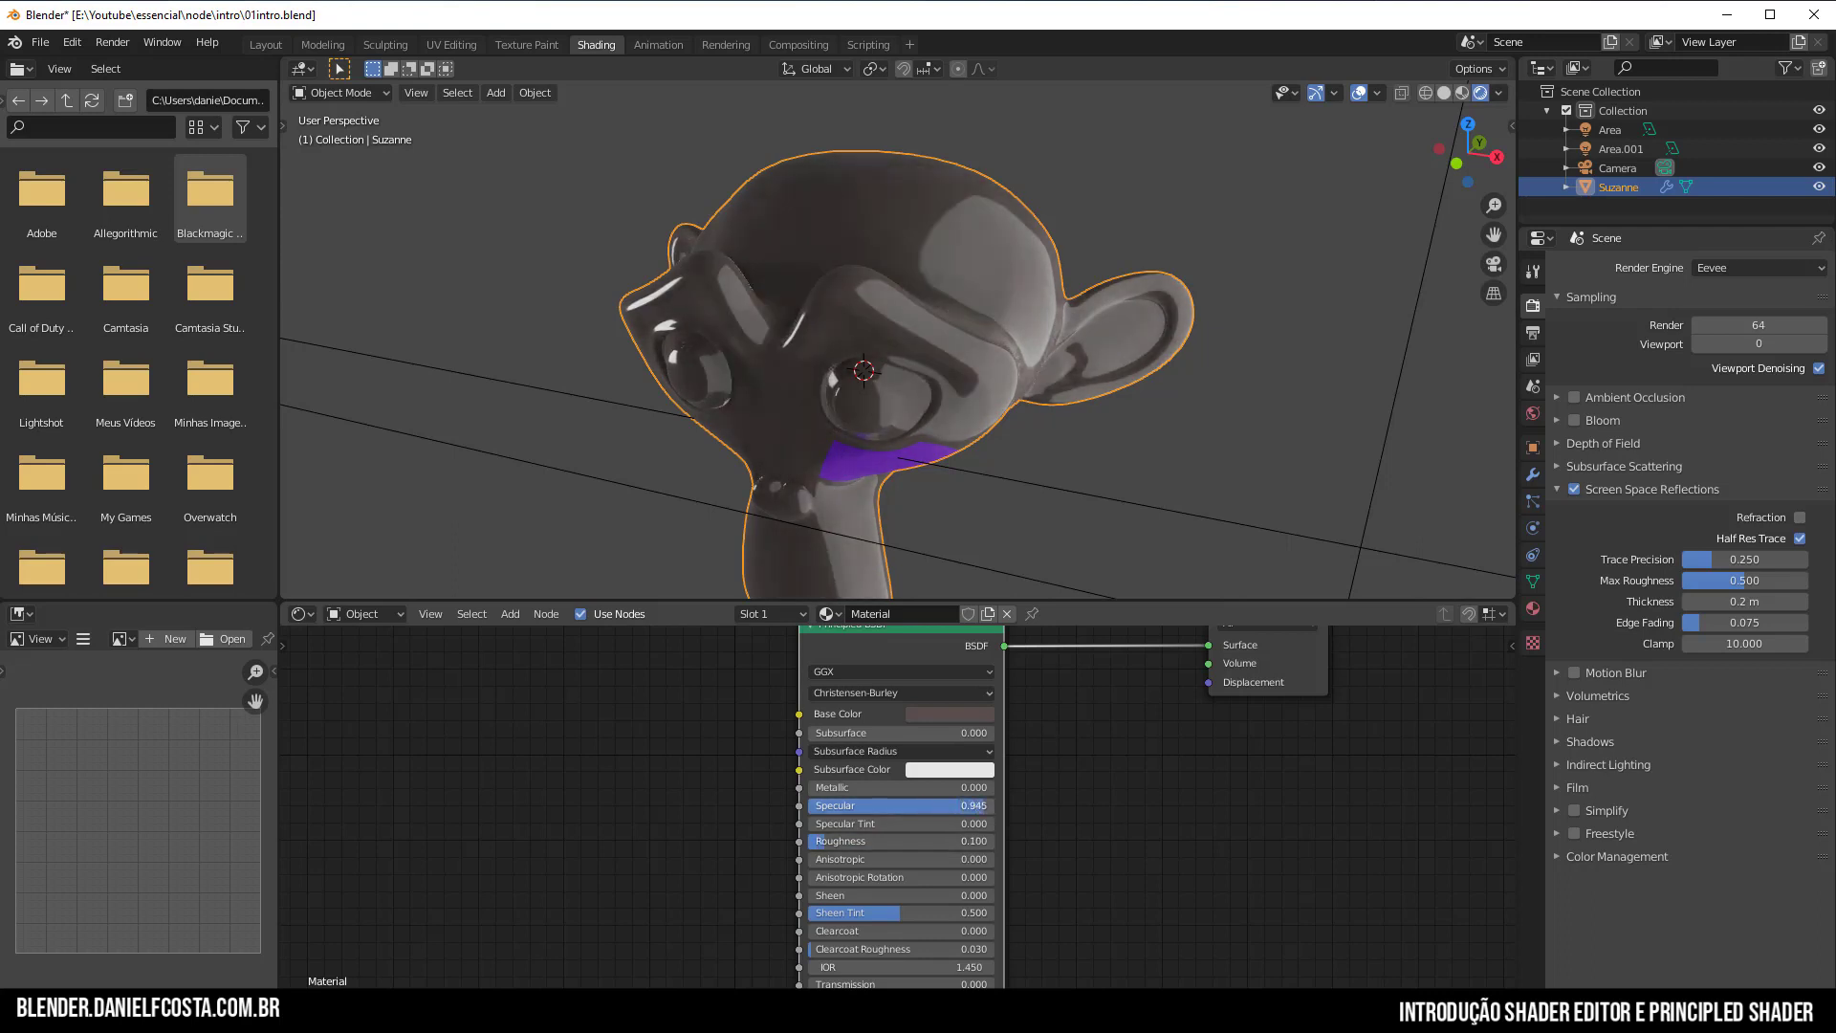
double_click(986, 805)
text(0.5)
key(Return)
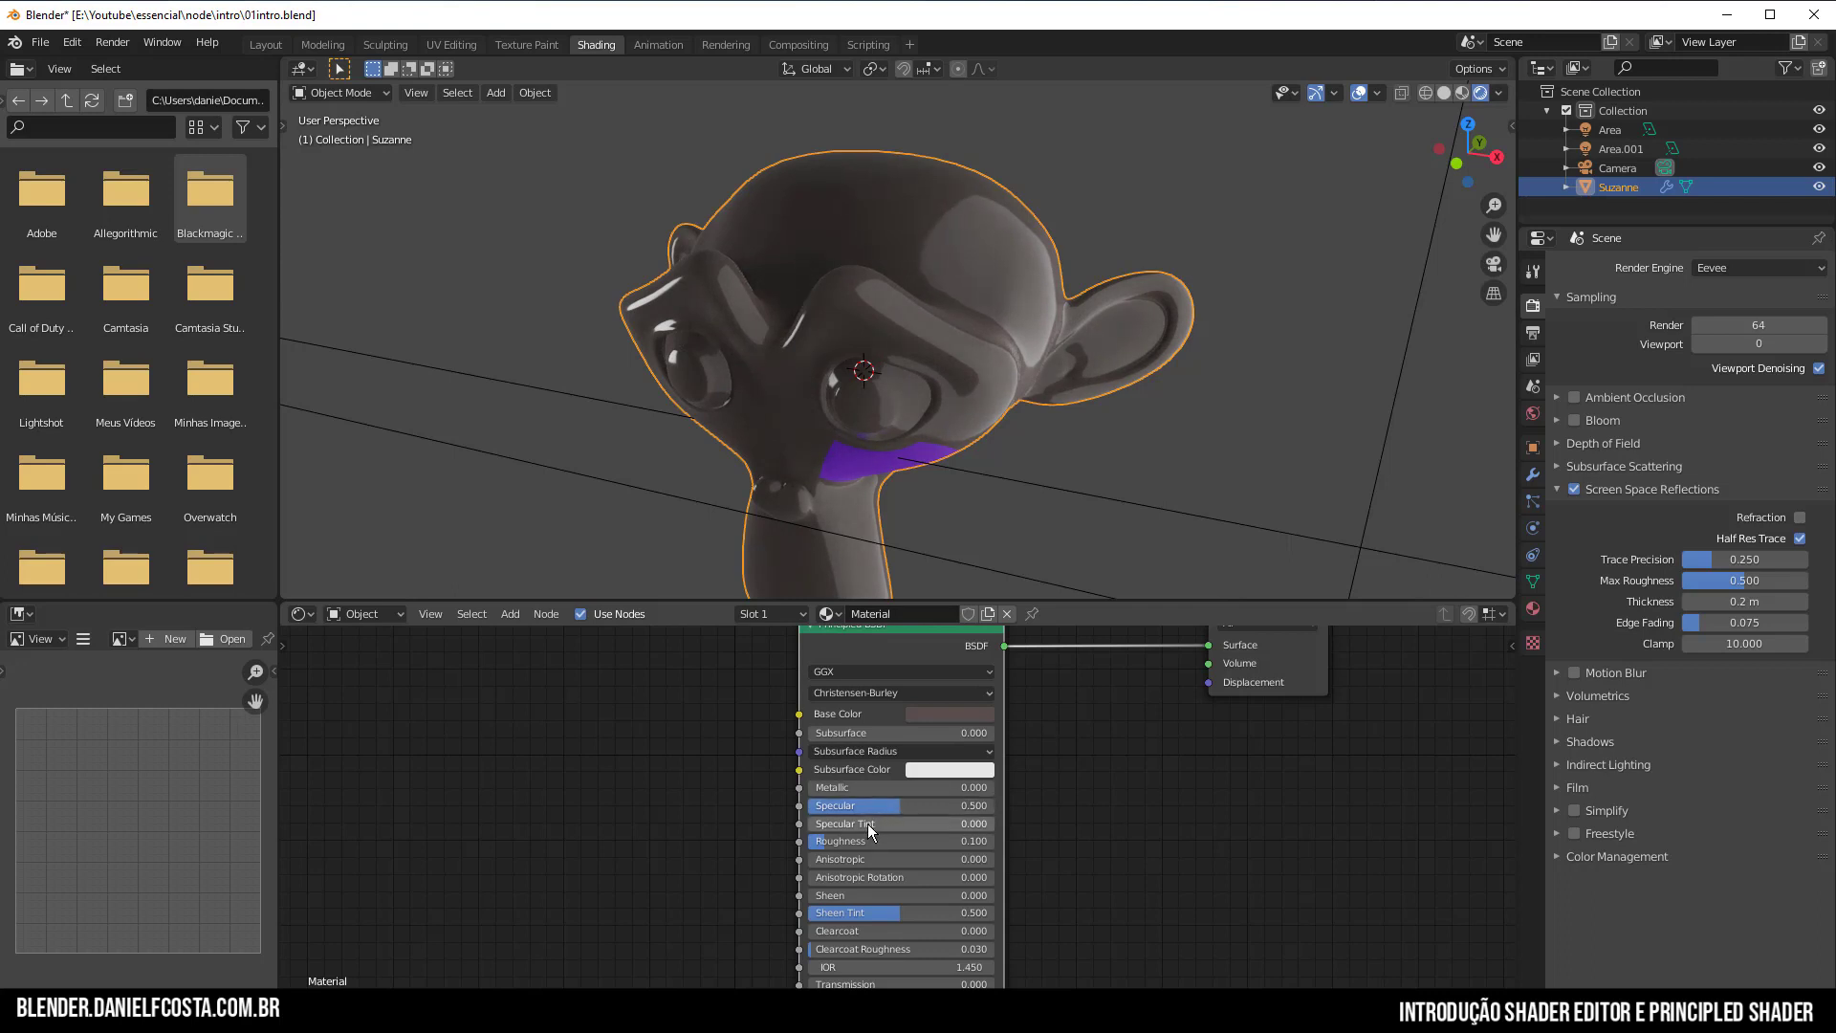
Change Material's base color to dark blue, try a Specular Tint of 1.000 and undo the tint.
click(966, 715)
drag(974, 539, 994, 490)
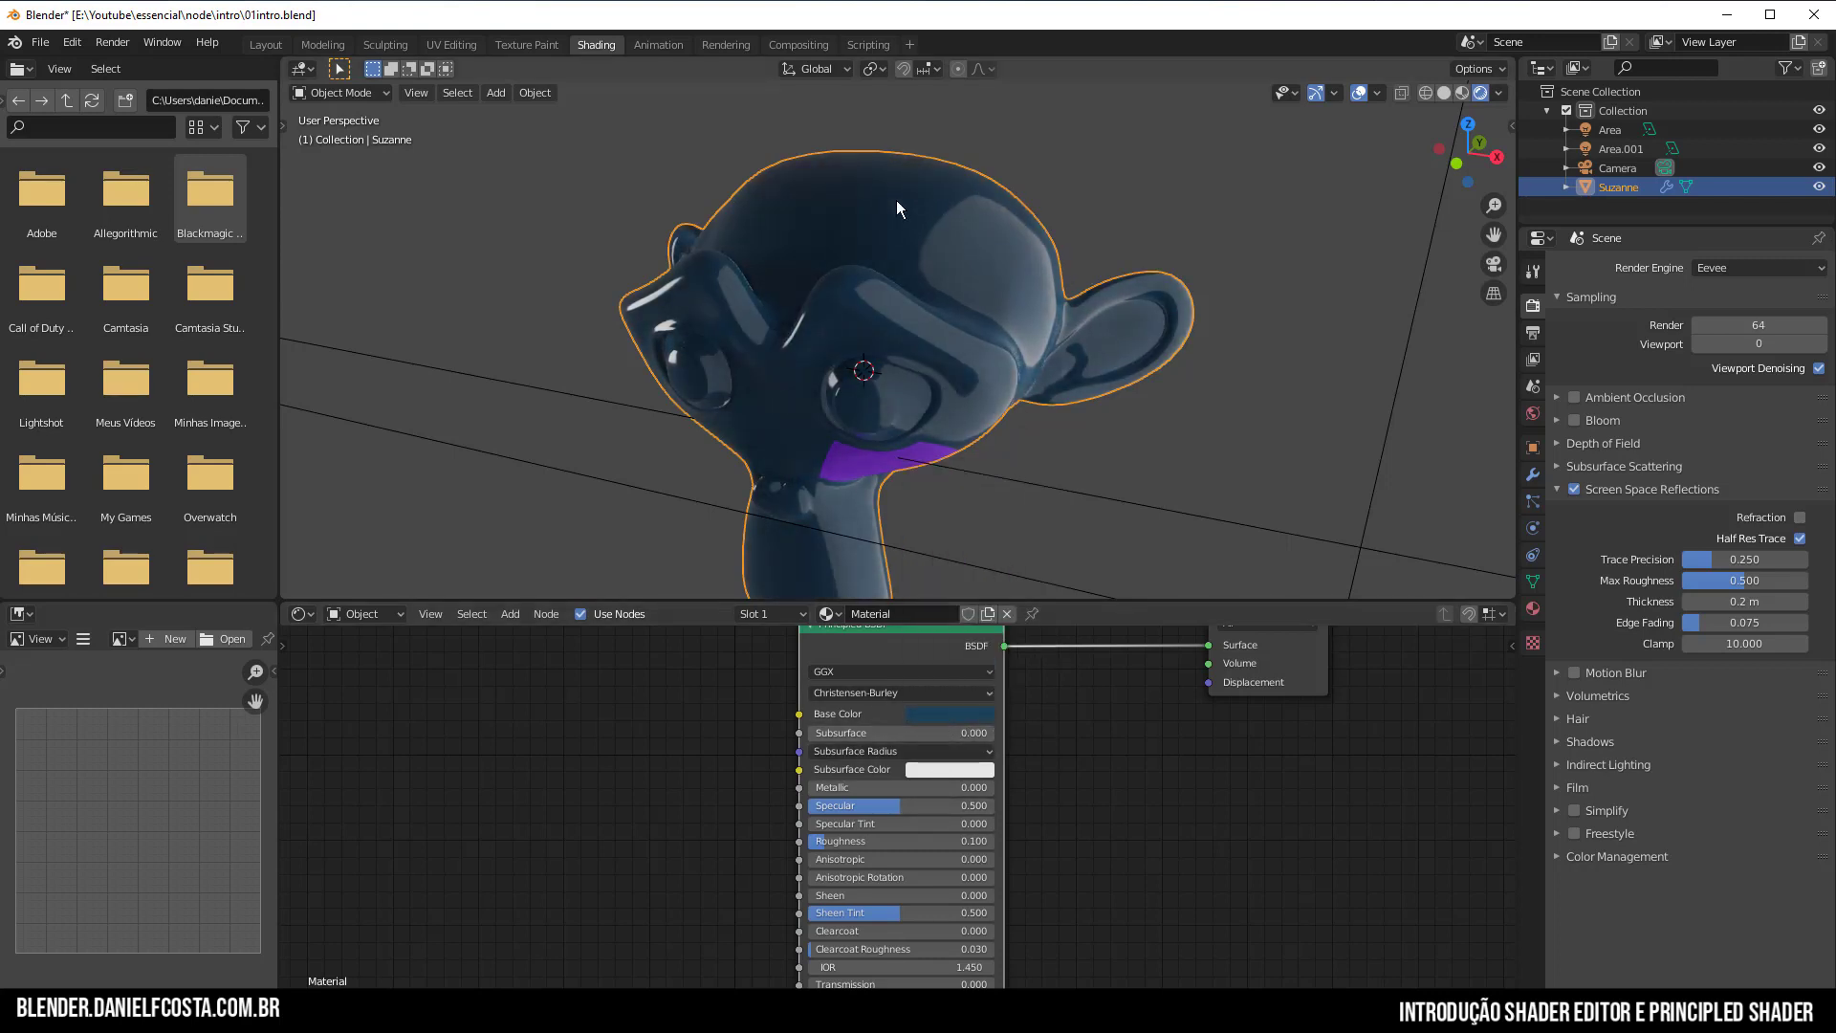
drag(836, 823, 994, 823)
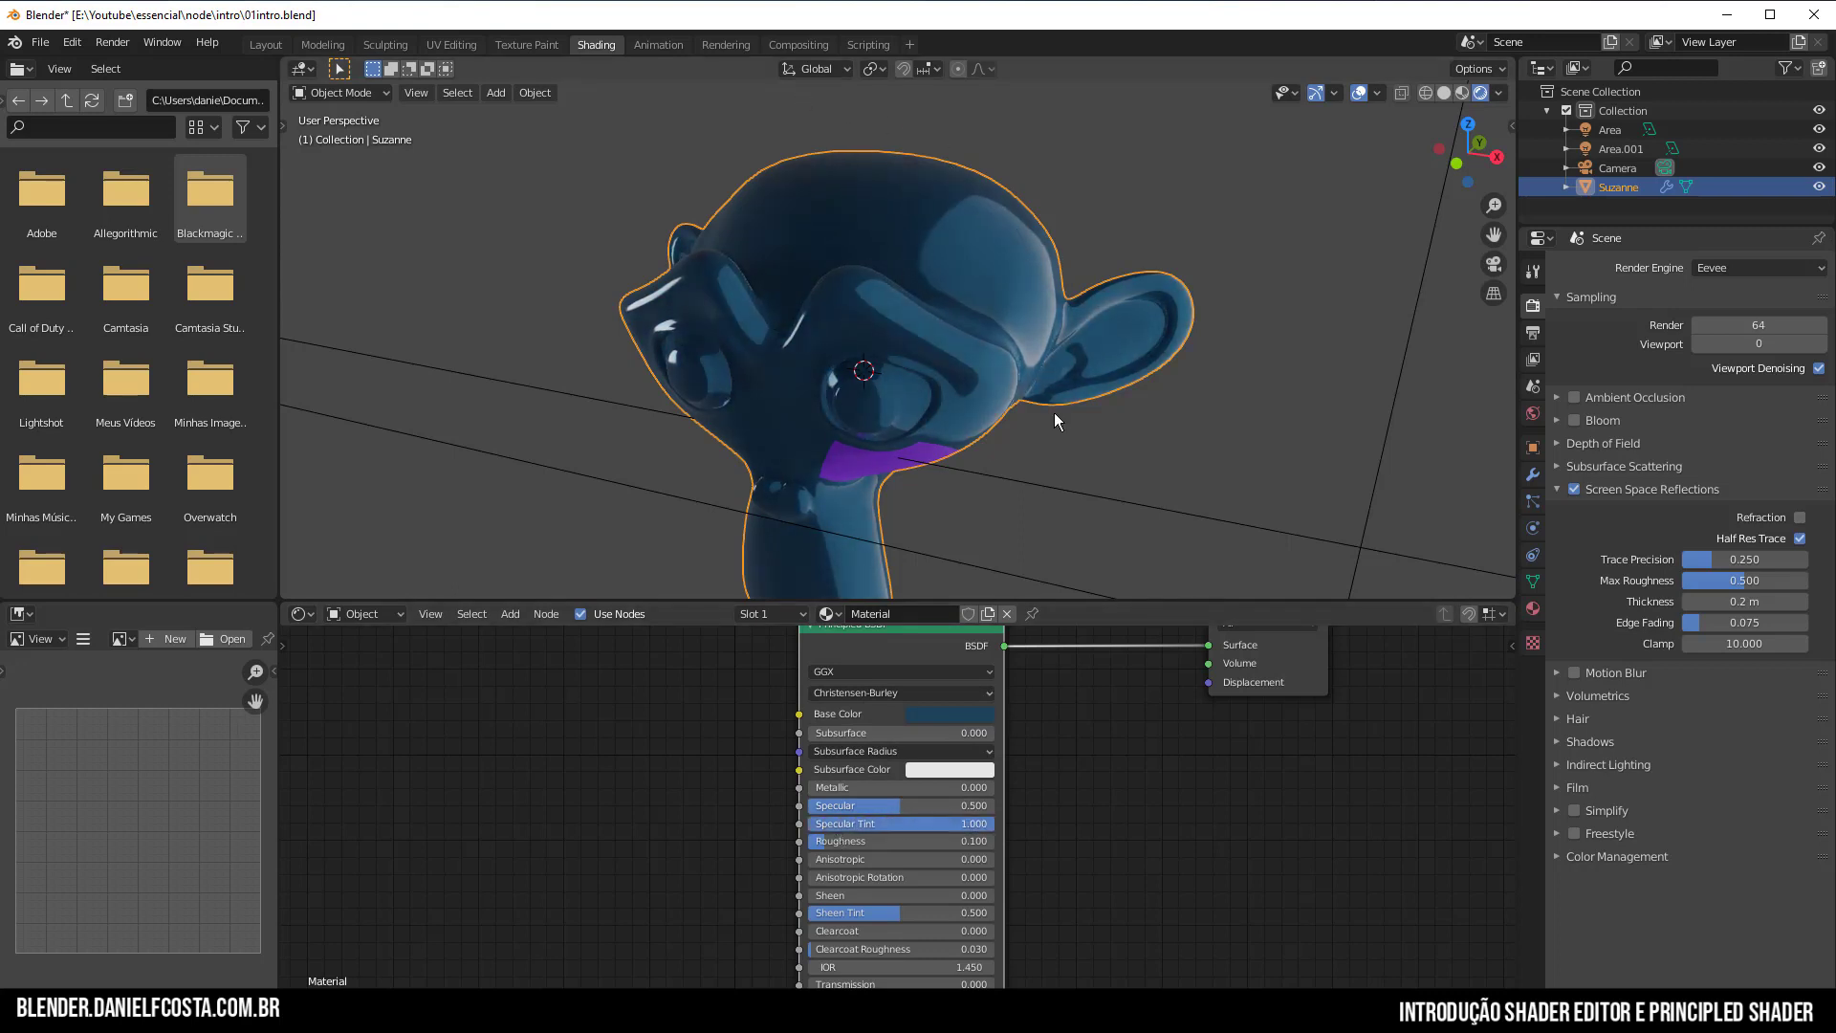
key(ctrl+z)
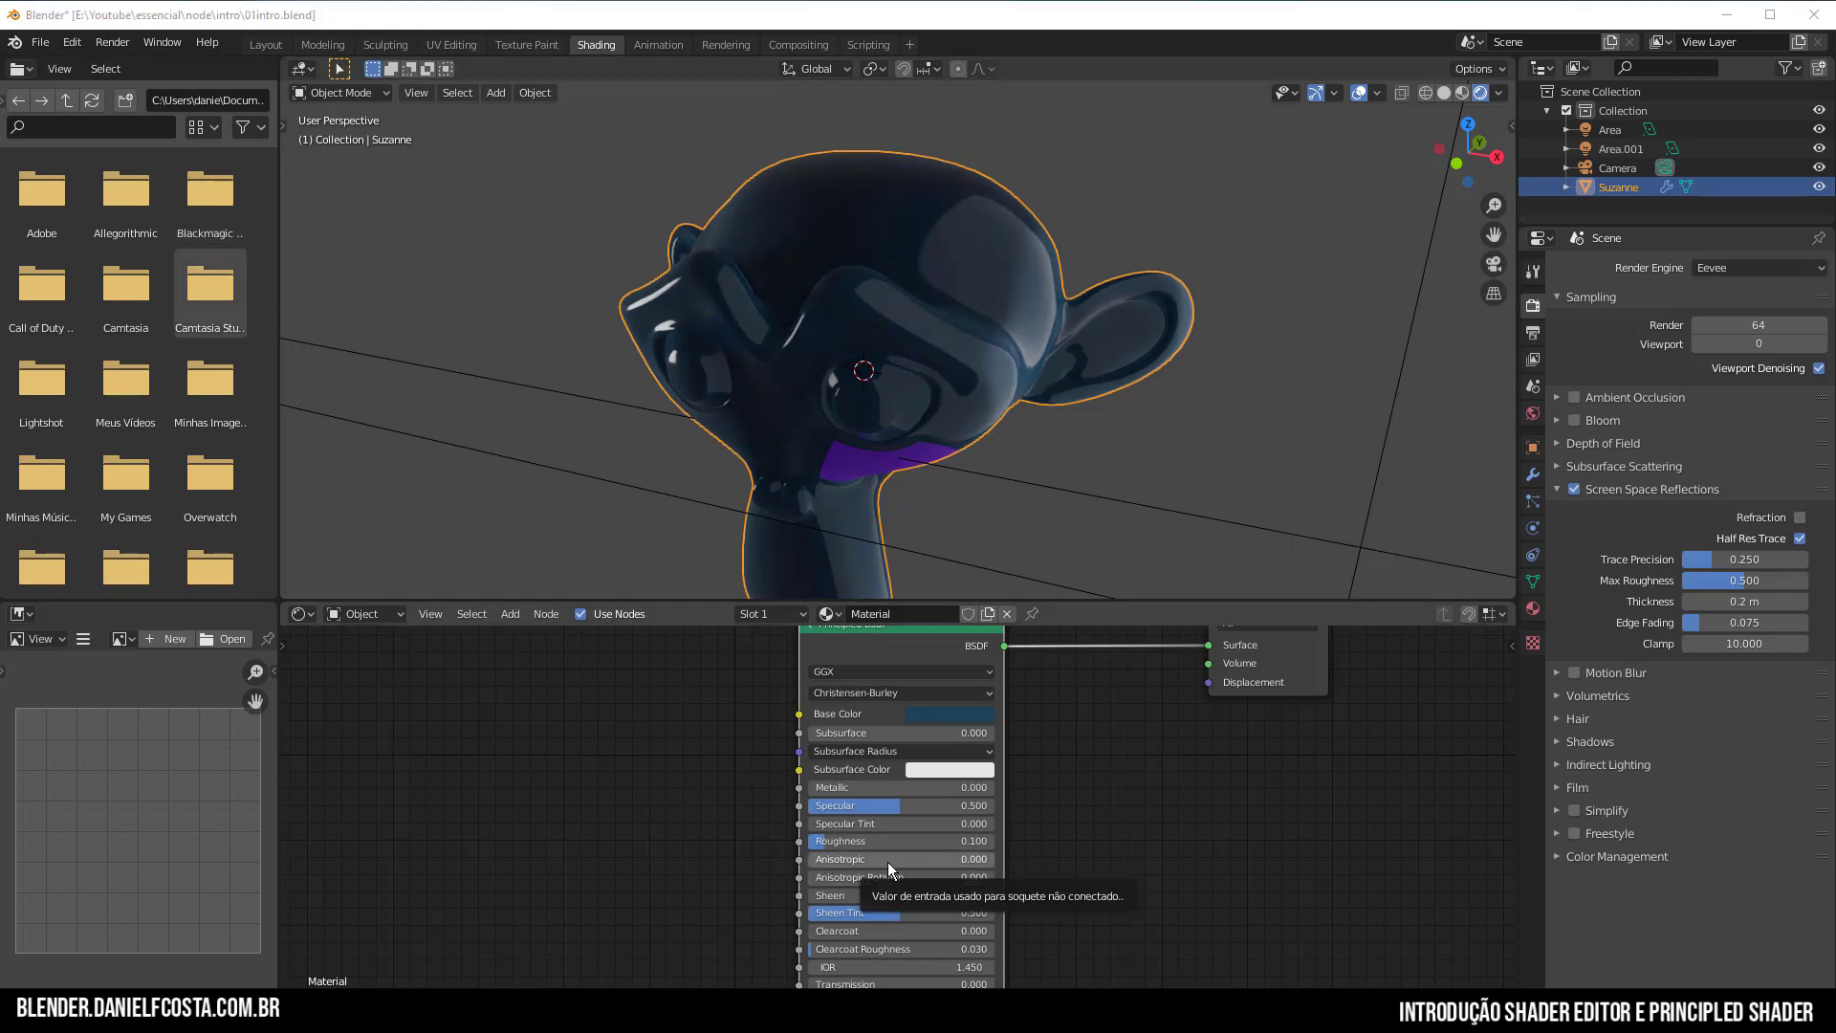
Try a Sheen of 0.473 while viewing the edge of Suzanne's head up close, and return Sheen to 0.000.
scroll(889, 865, up, 1)
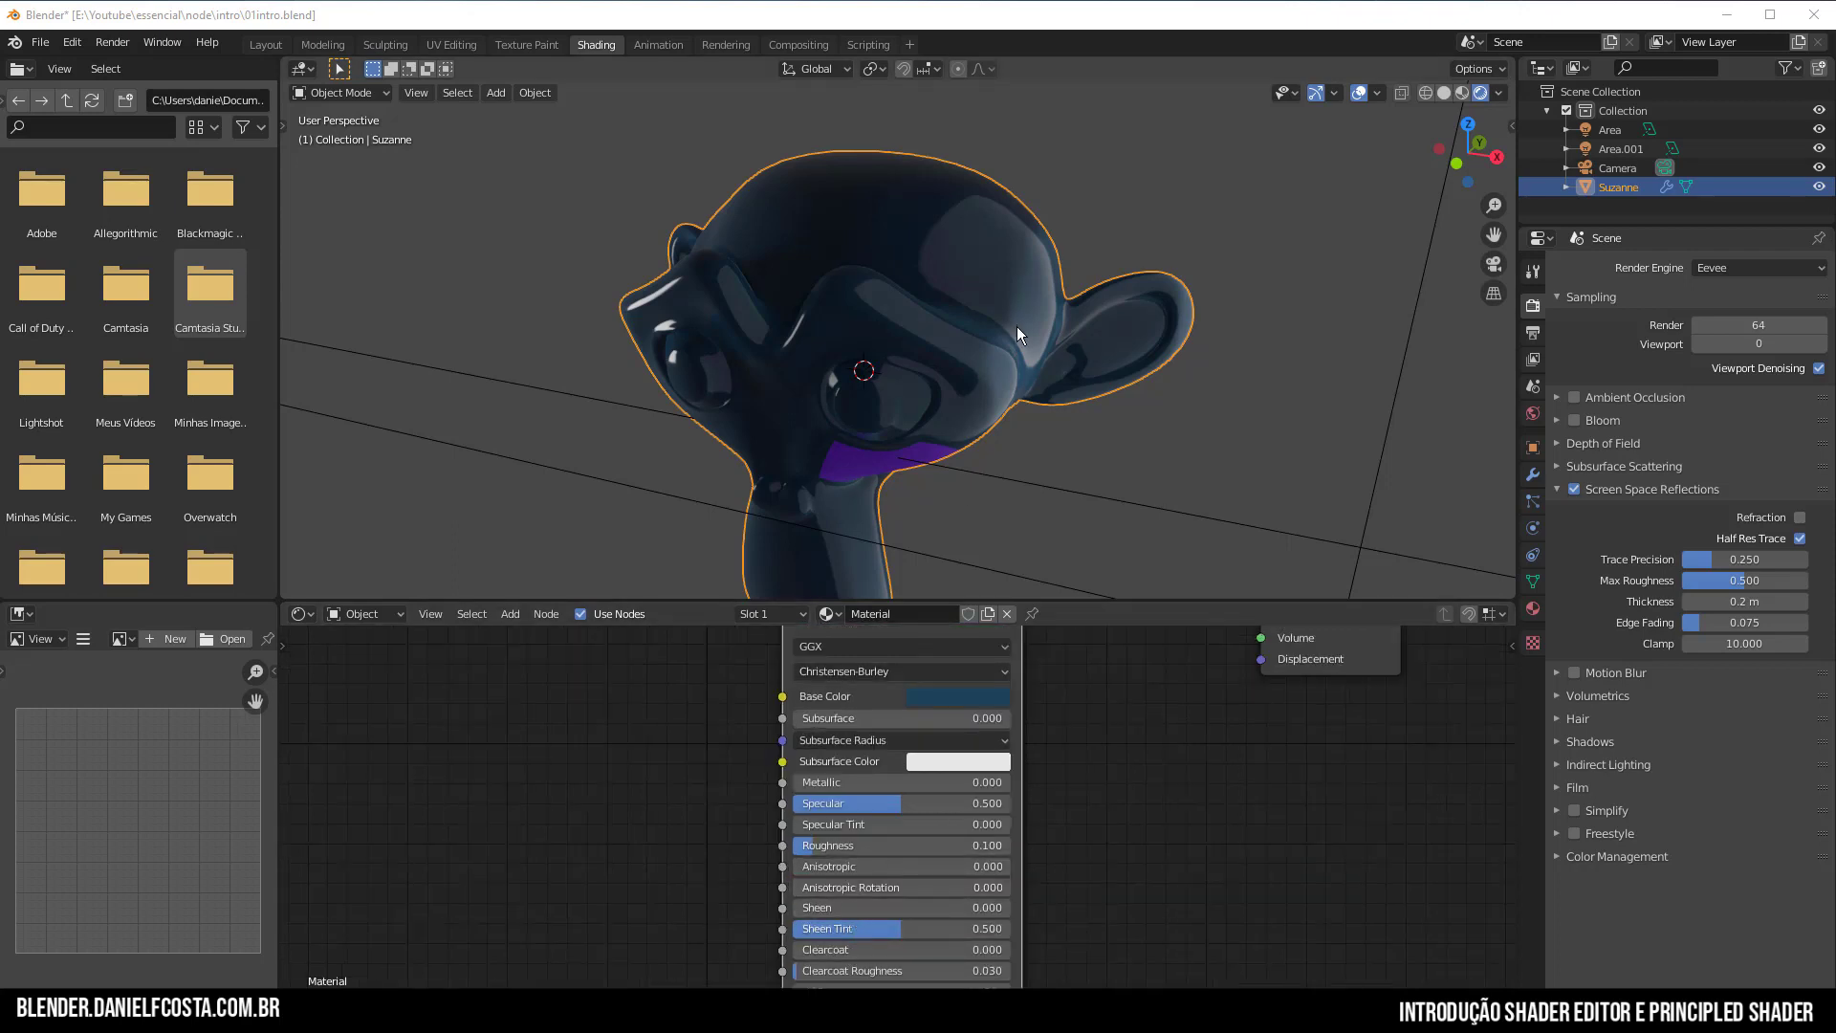
middle_drag(1017, 325, 991, 284)
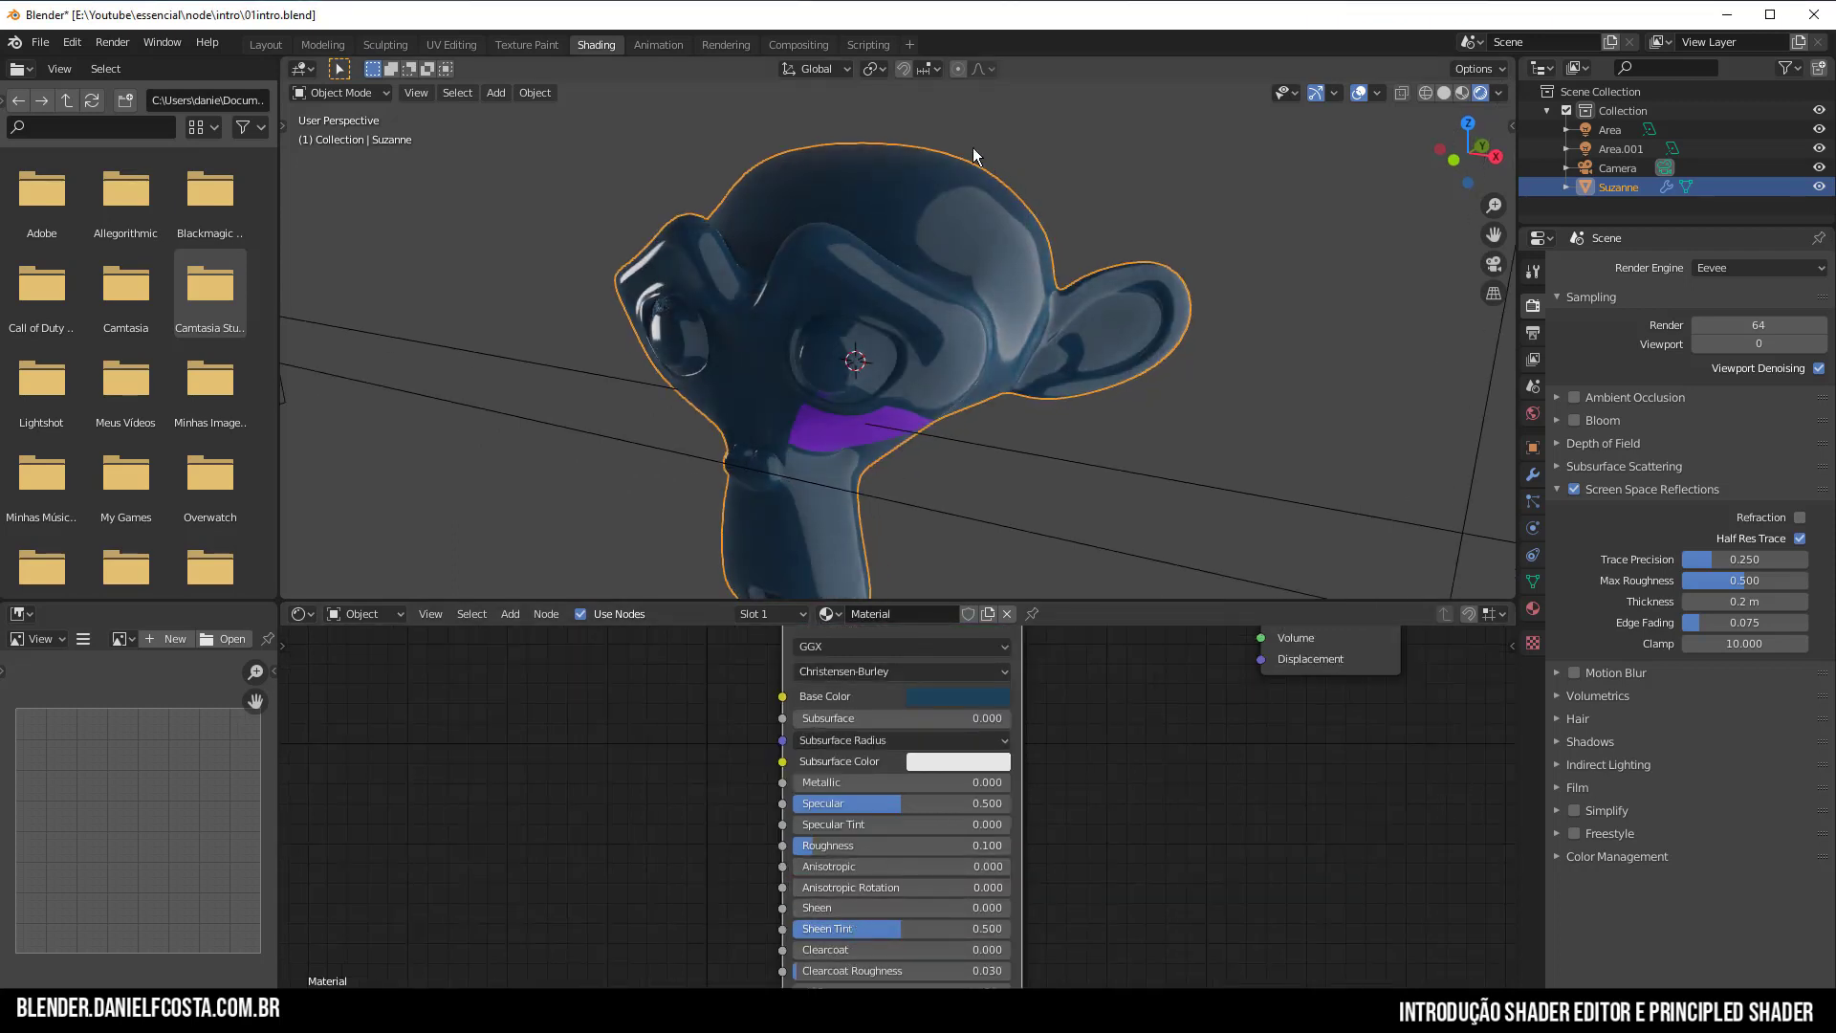
scroll(805, 916, up, 1)
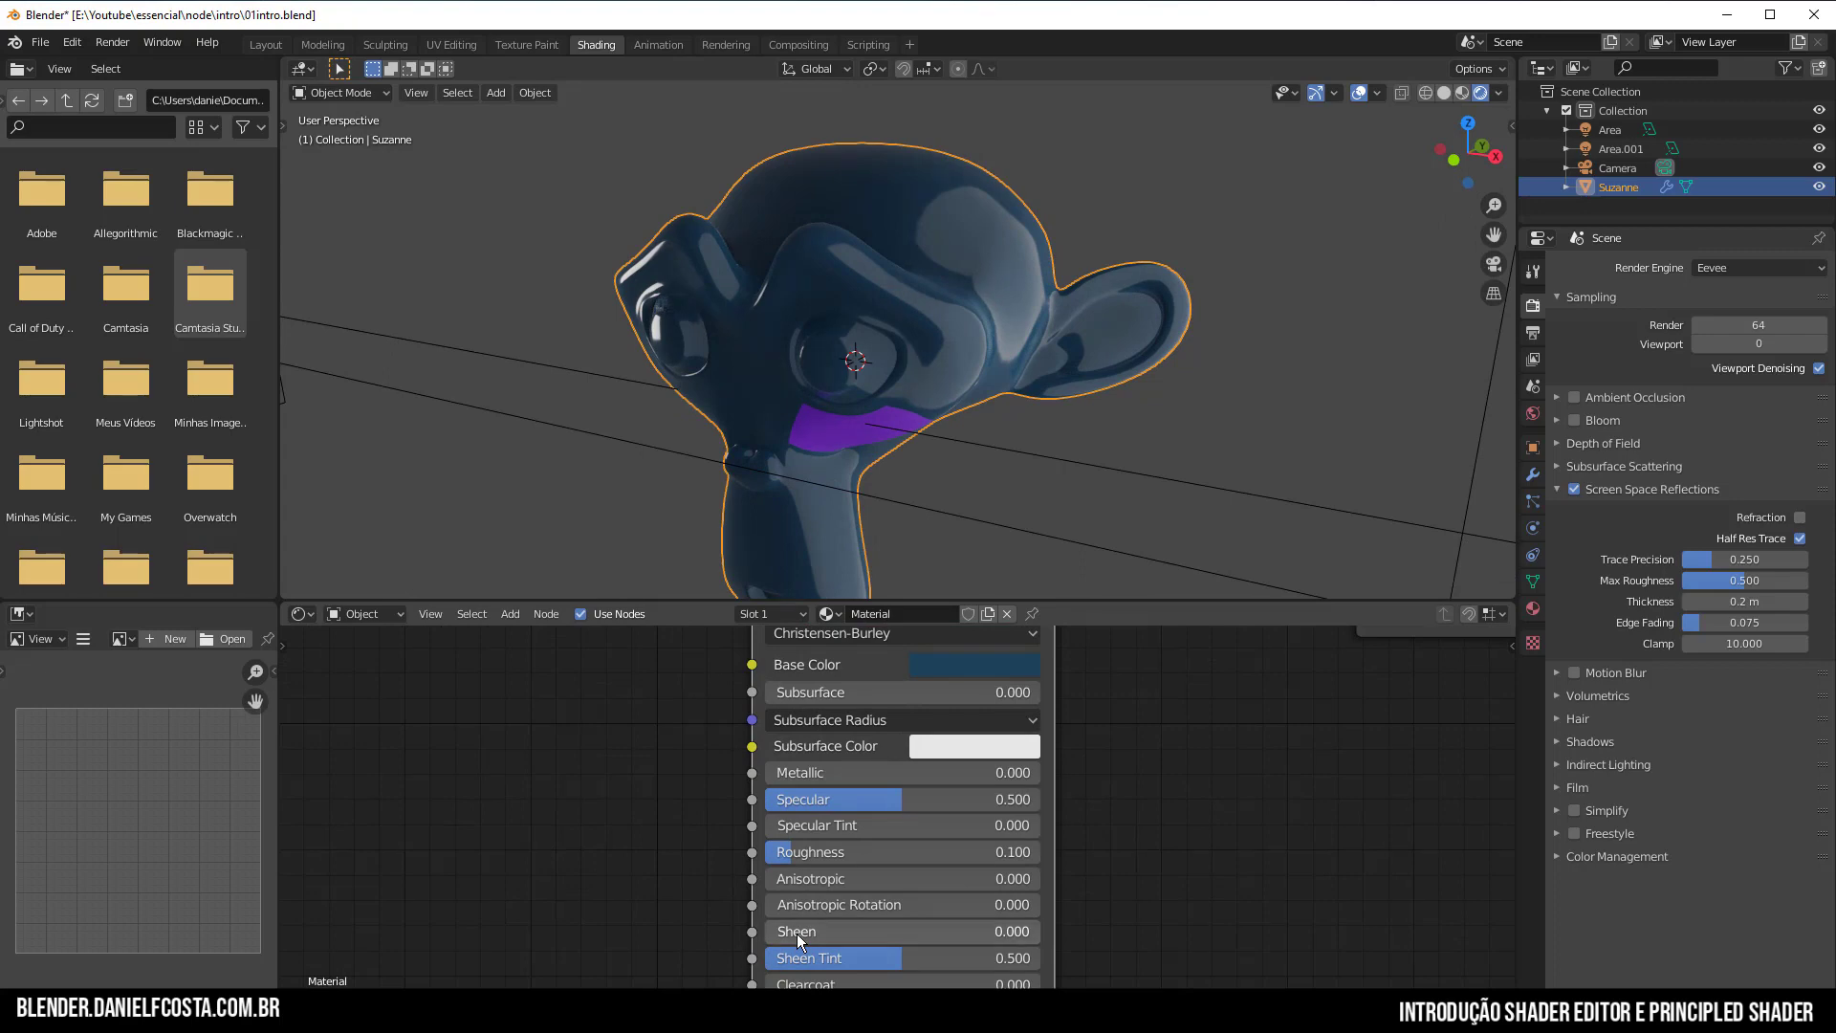
drag(795, 933, 894, 933)
scroll(1093, 181, up, 6)
shift+middle_drag(1199, 148, 1015, 410)
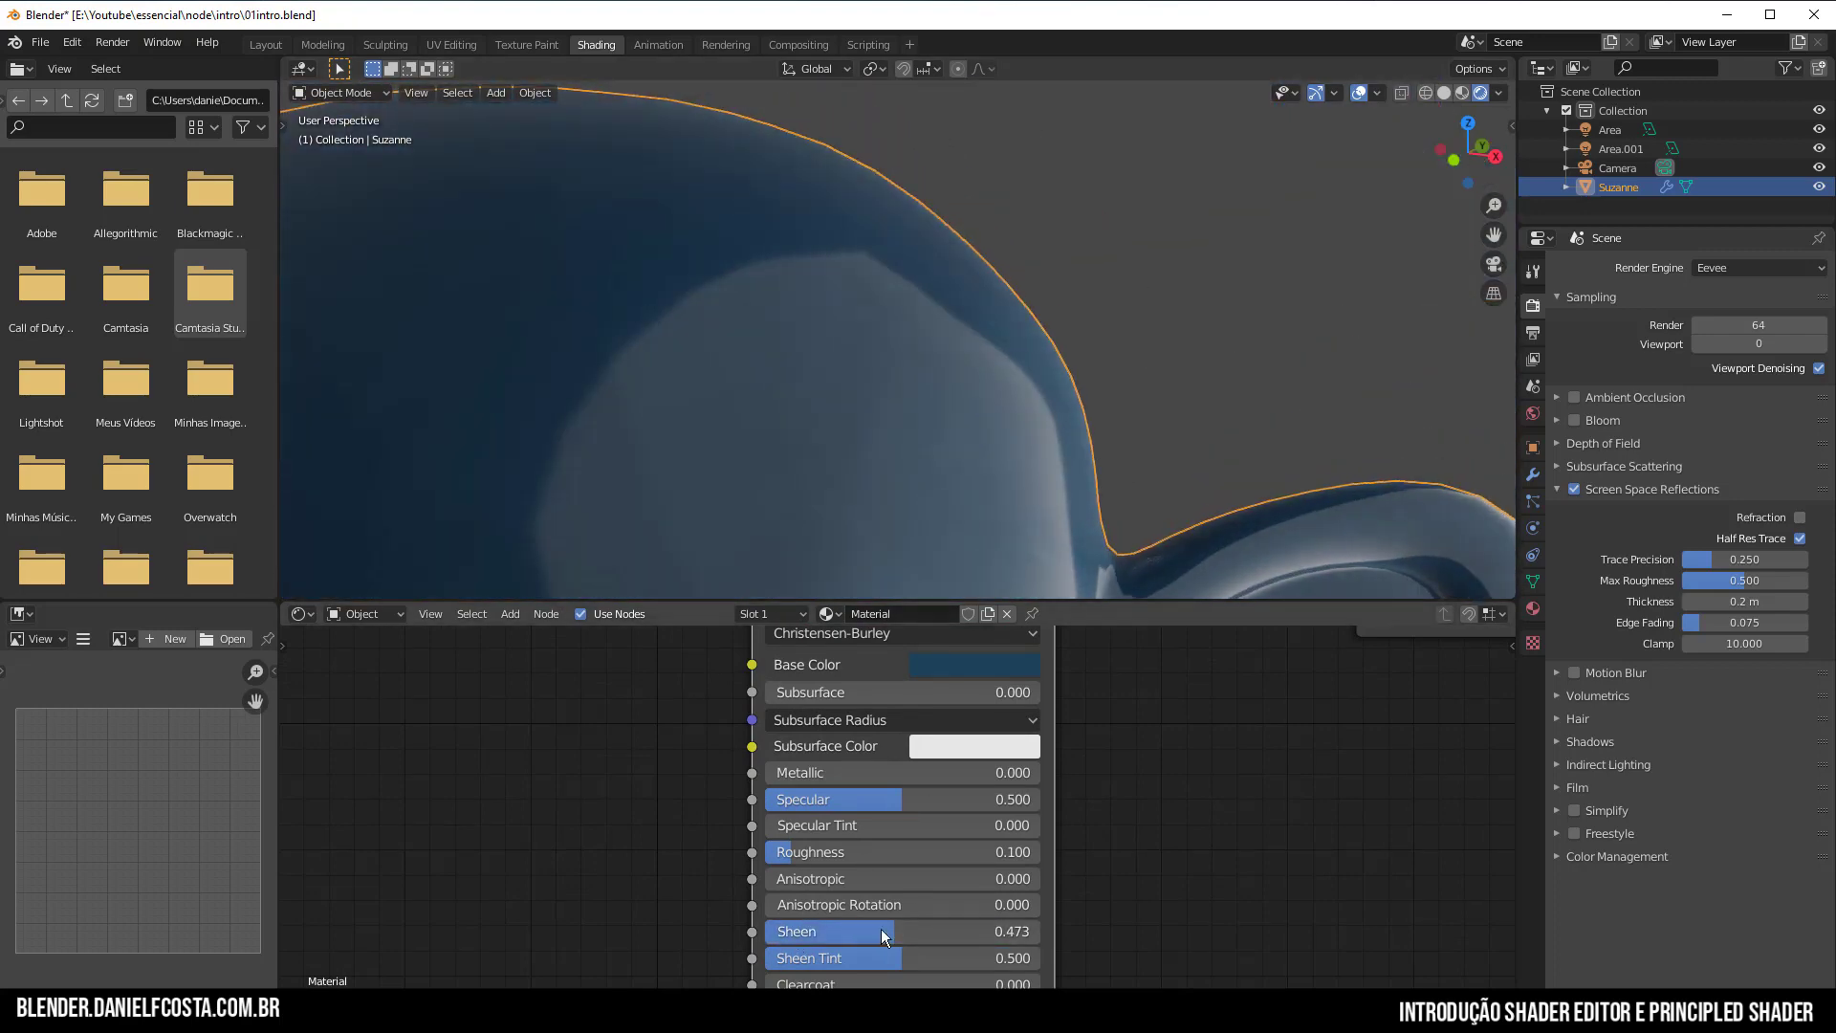
drag(880, 928, 765, 929)
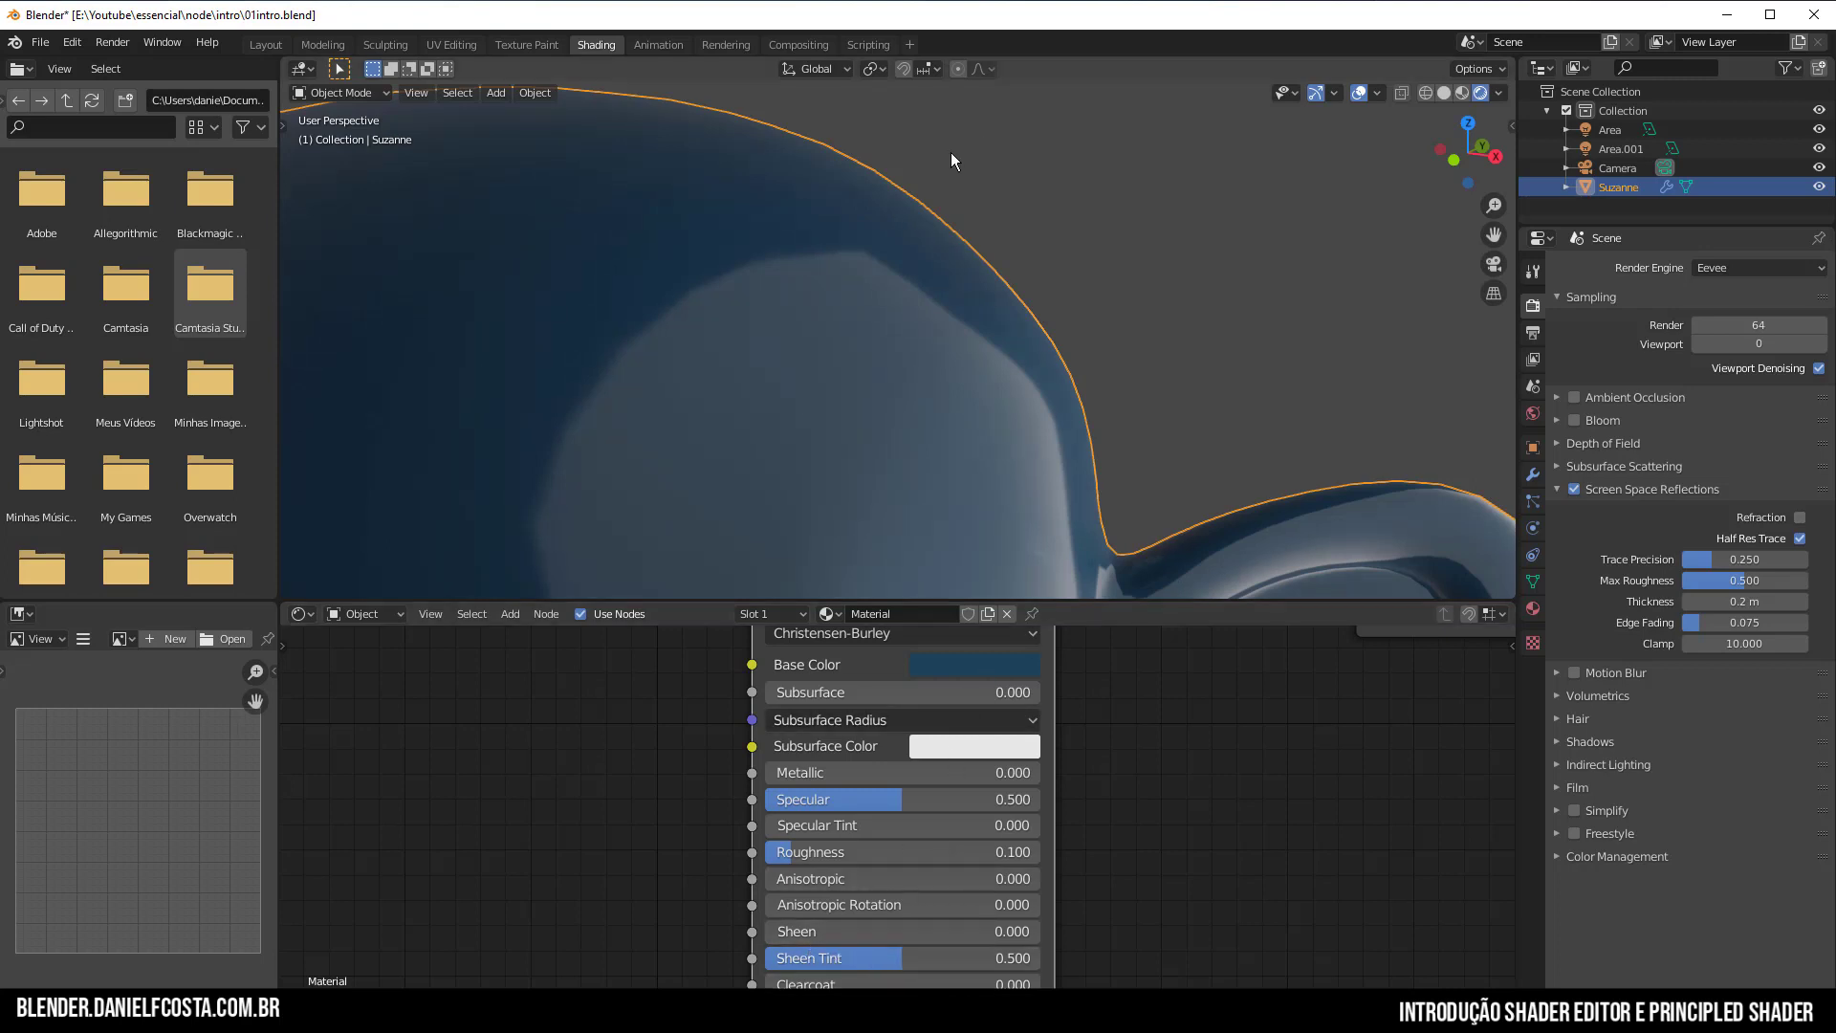
scroll(1114, 946, down, 2)
Switch to the browser's clearcoat image results, examine the coating diagram and the red car paint photo, and return to Blender.
middle_drag(1120, 951, 1163, 870)
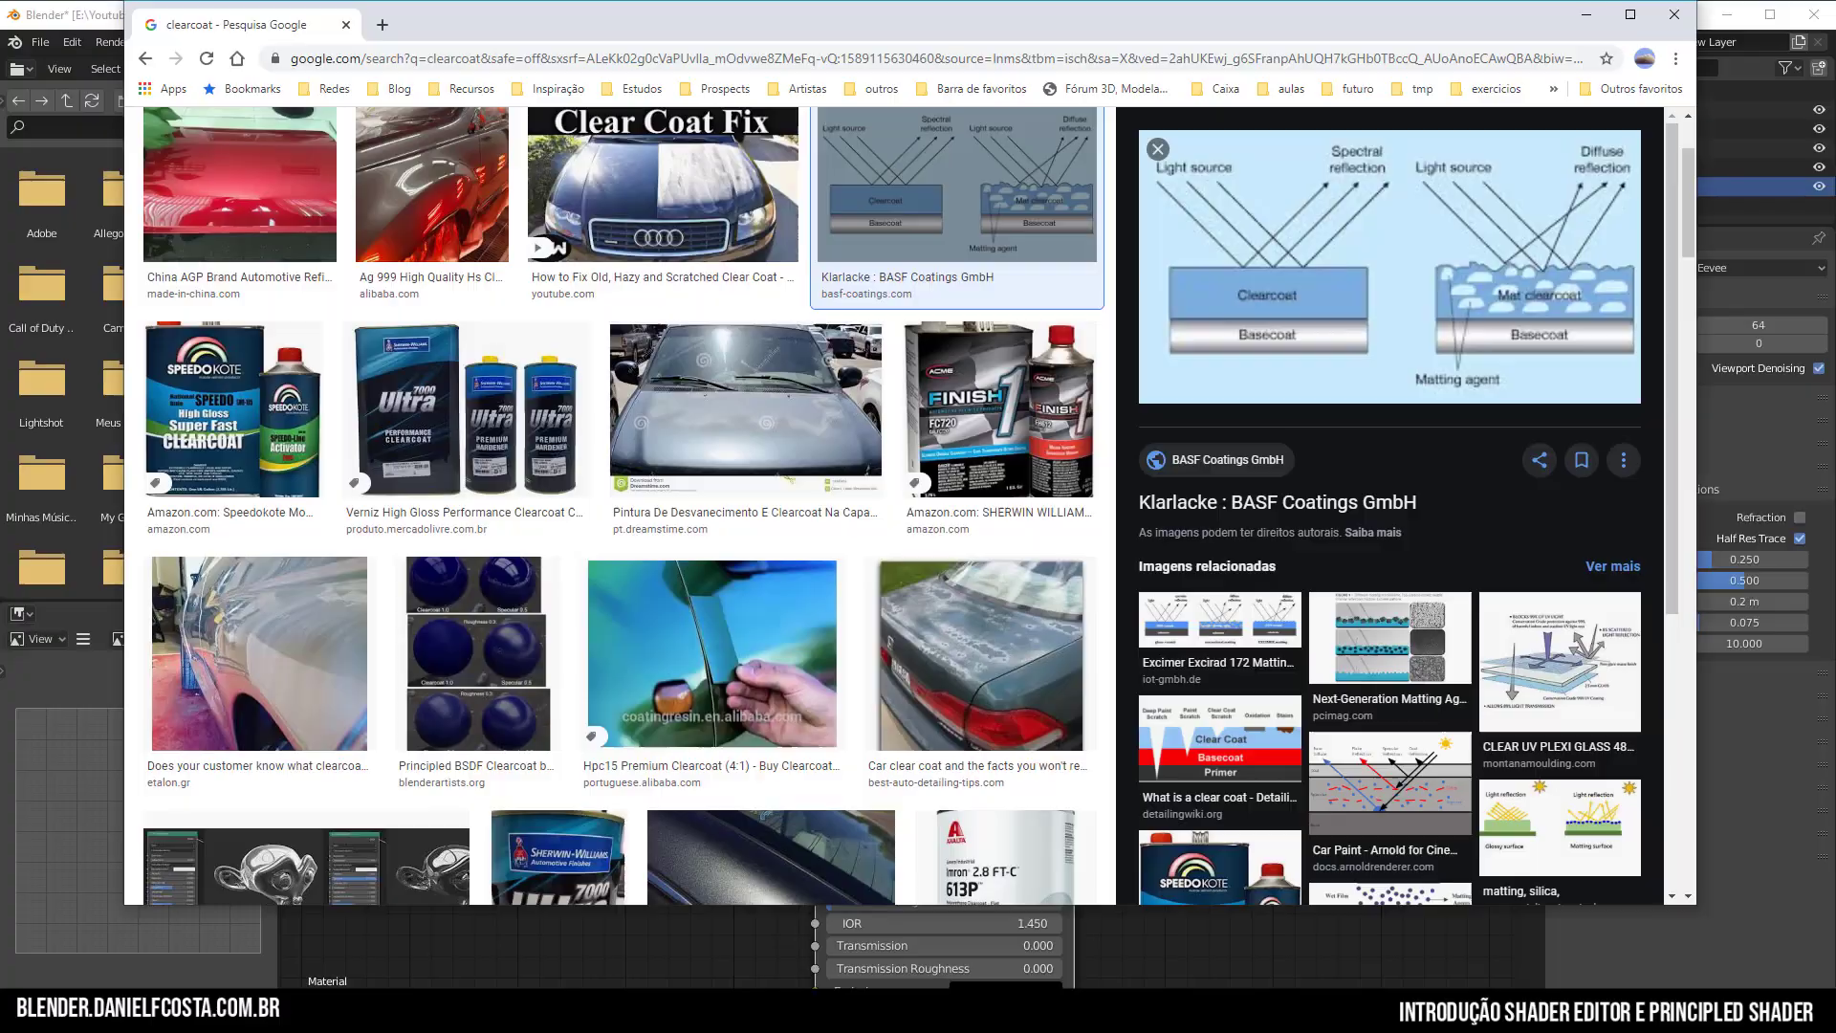
scroll(759, 400, up, 2)
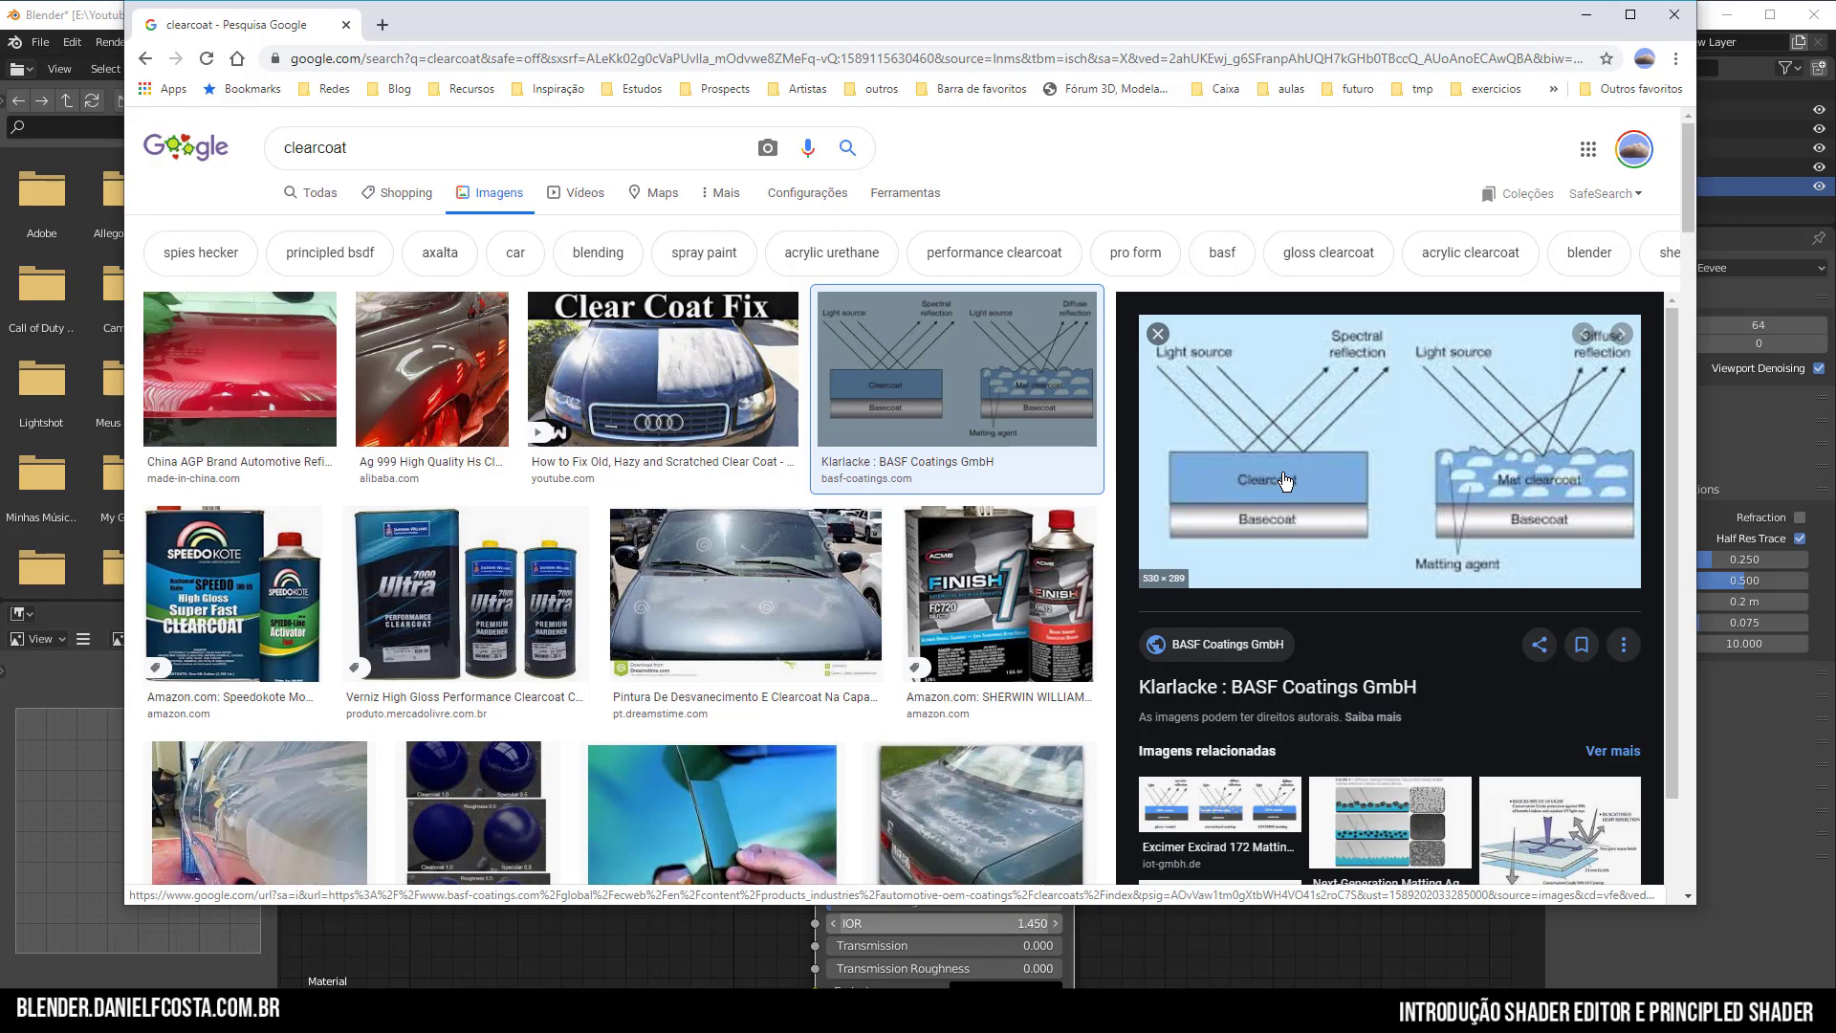
click(227, 381)
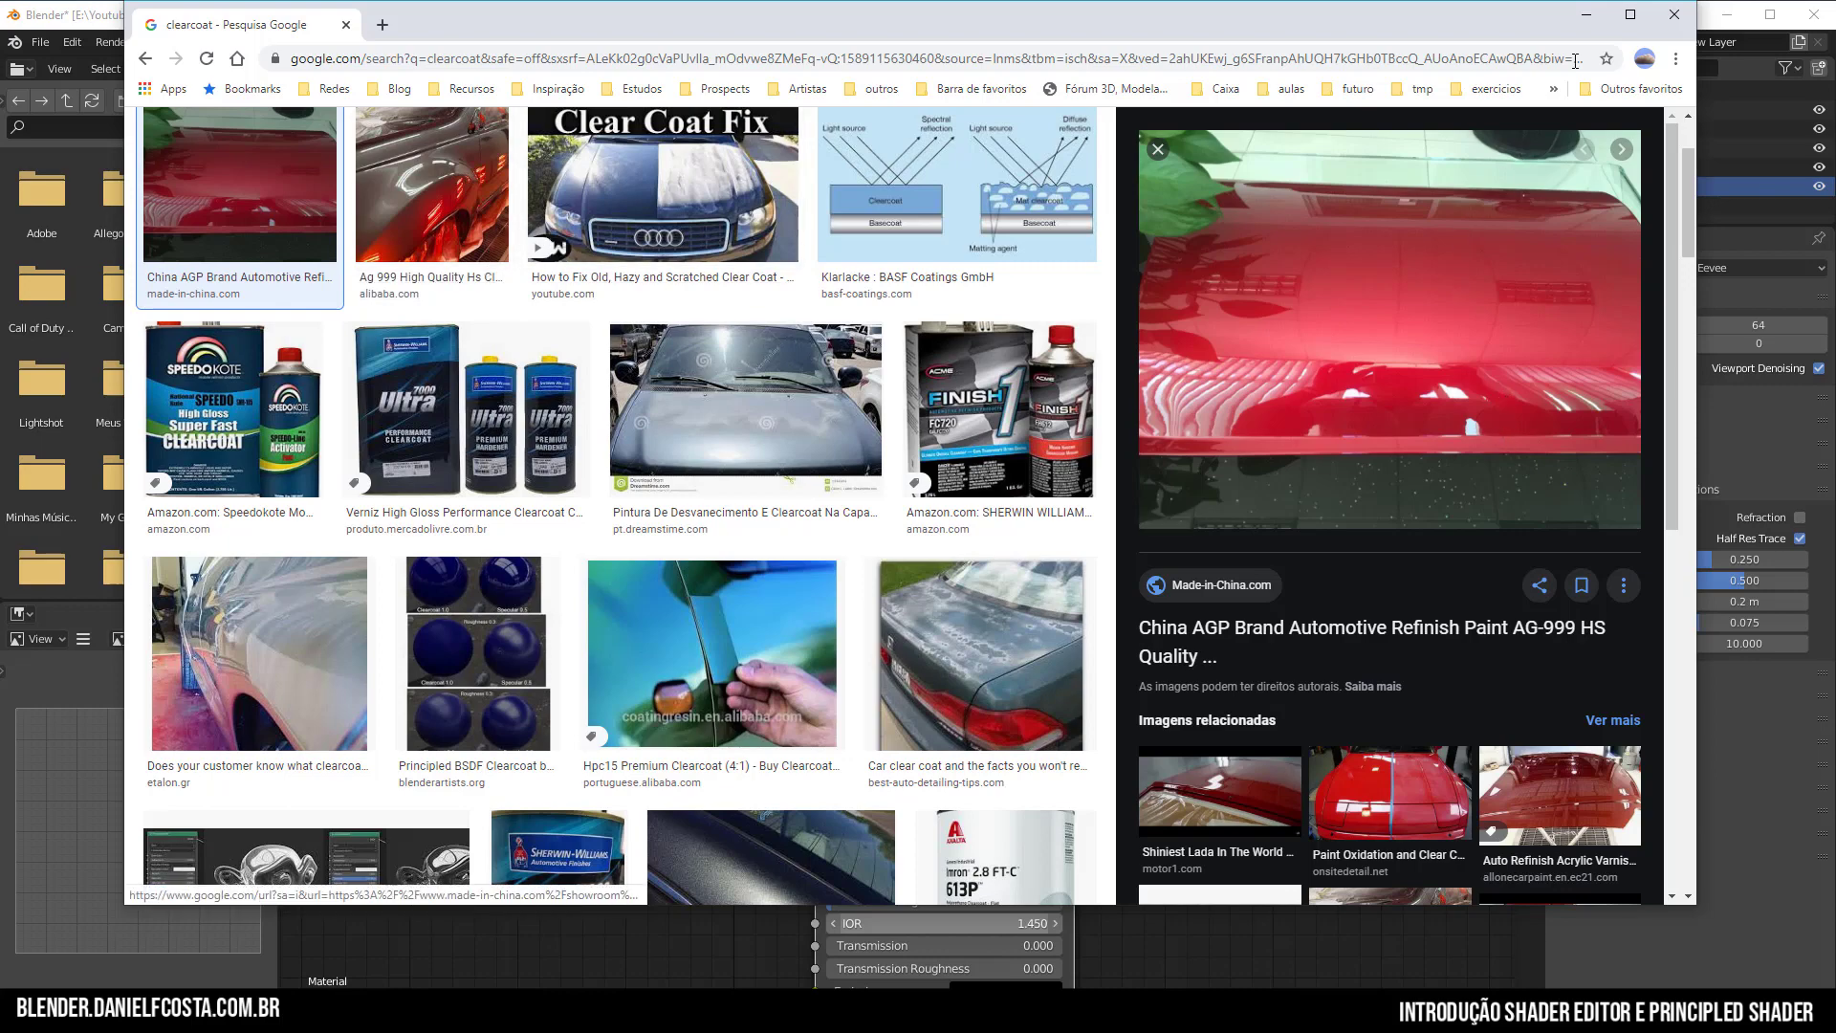
click(1587, 21)
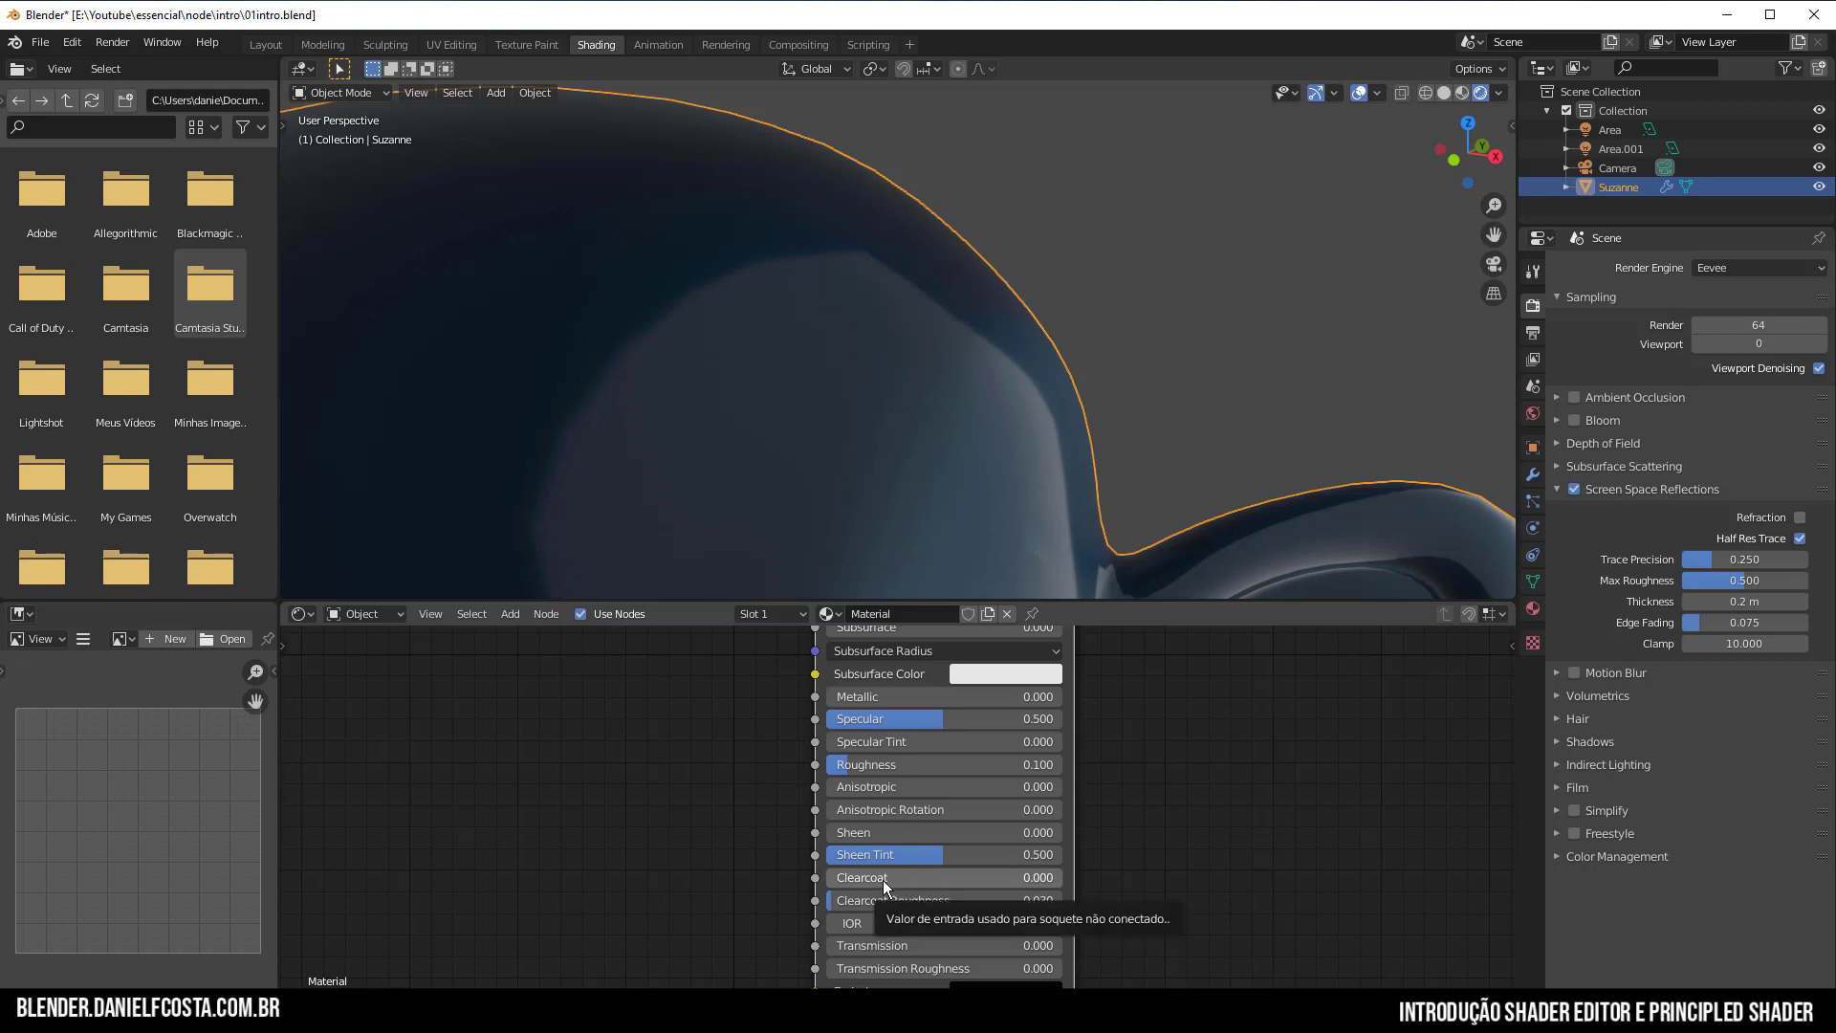
Try a Clearcoat of 1.000 alone and with a Clearcoat Roughness of 0.594, and set both values to 0.000.
drag(870, 876, 1070, 878)
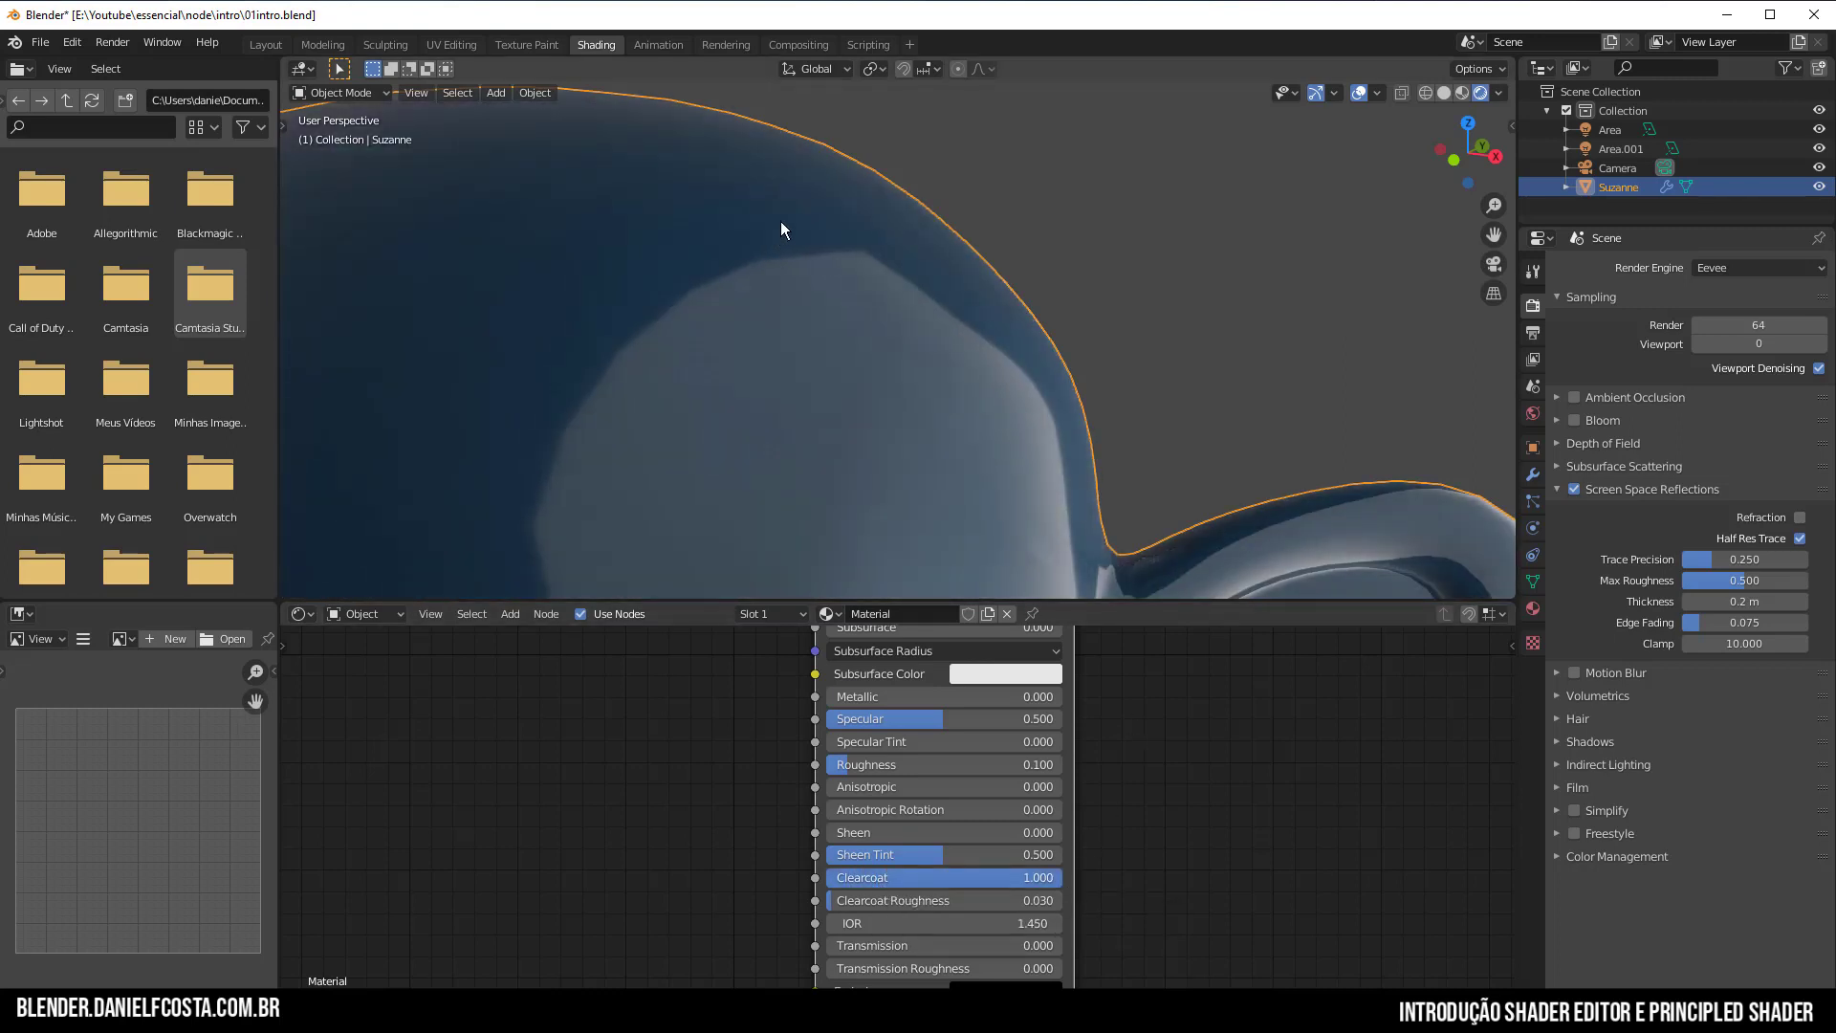
scroll(1042, 398, down, 5)
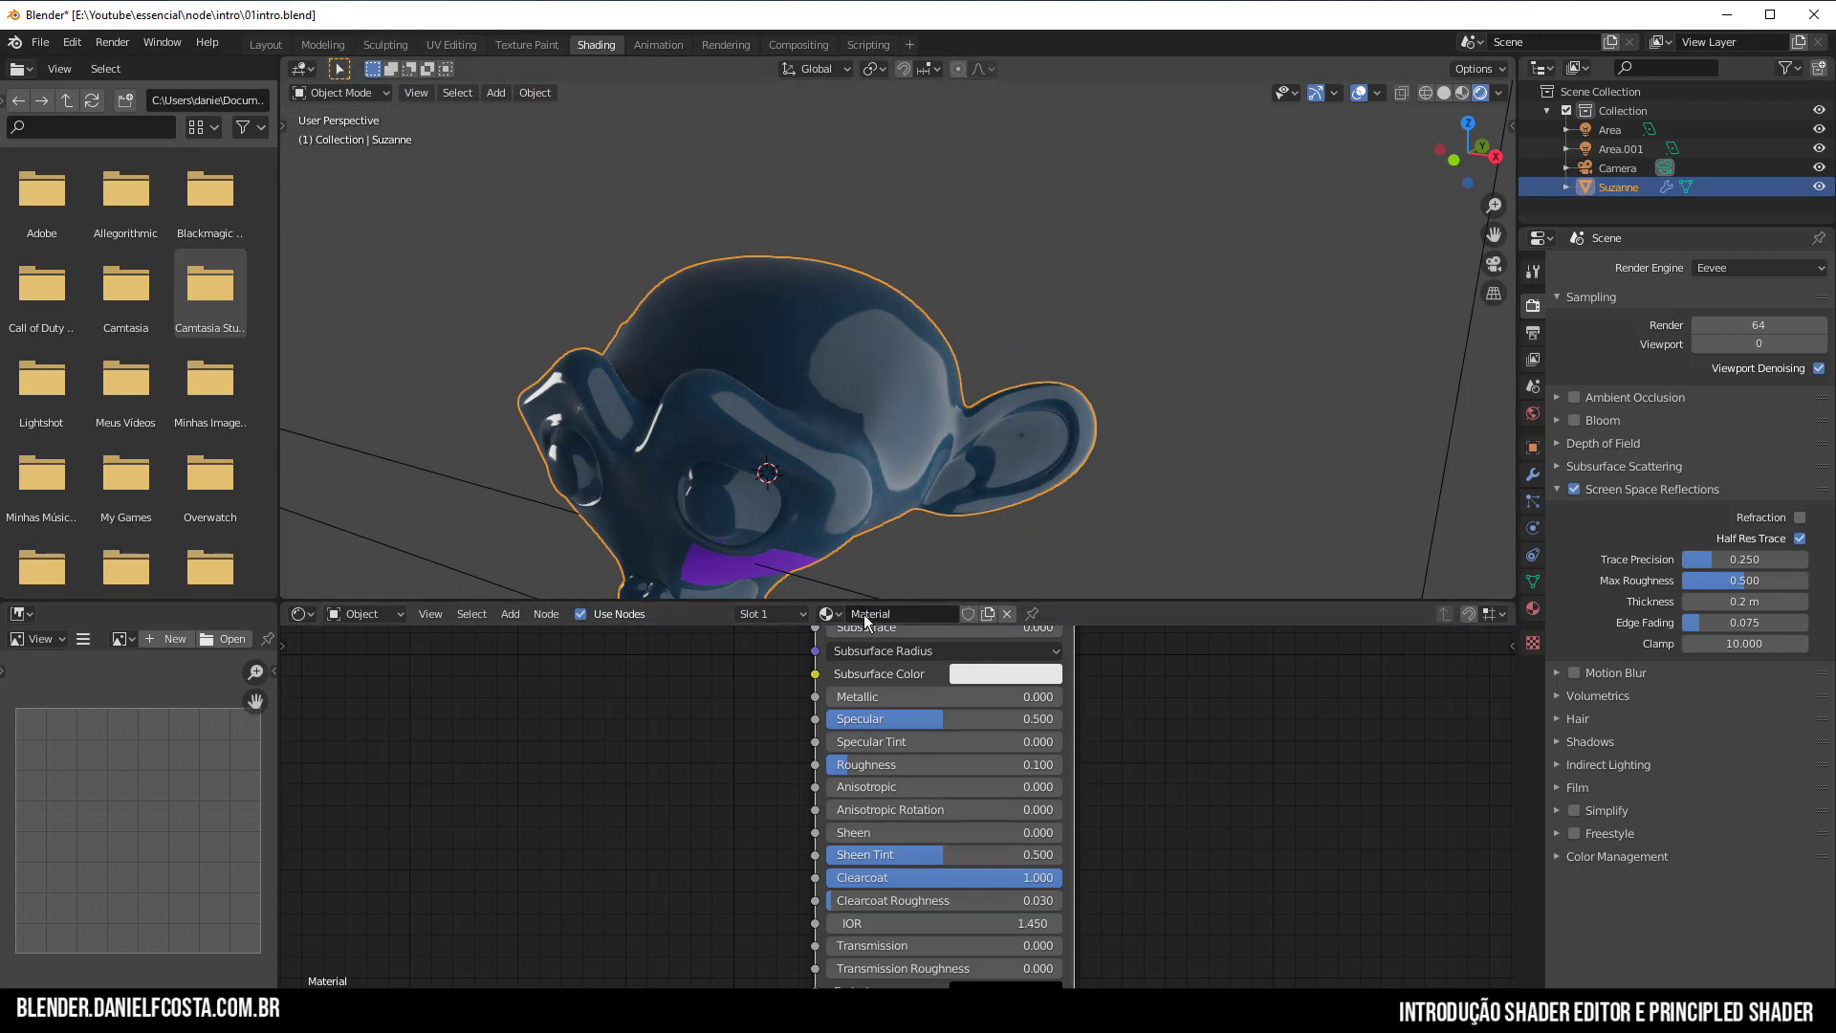
drag(1029, 879, 859, 740)
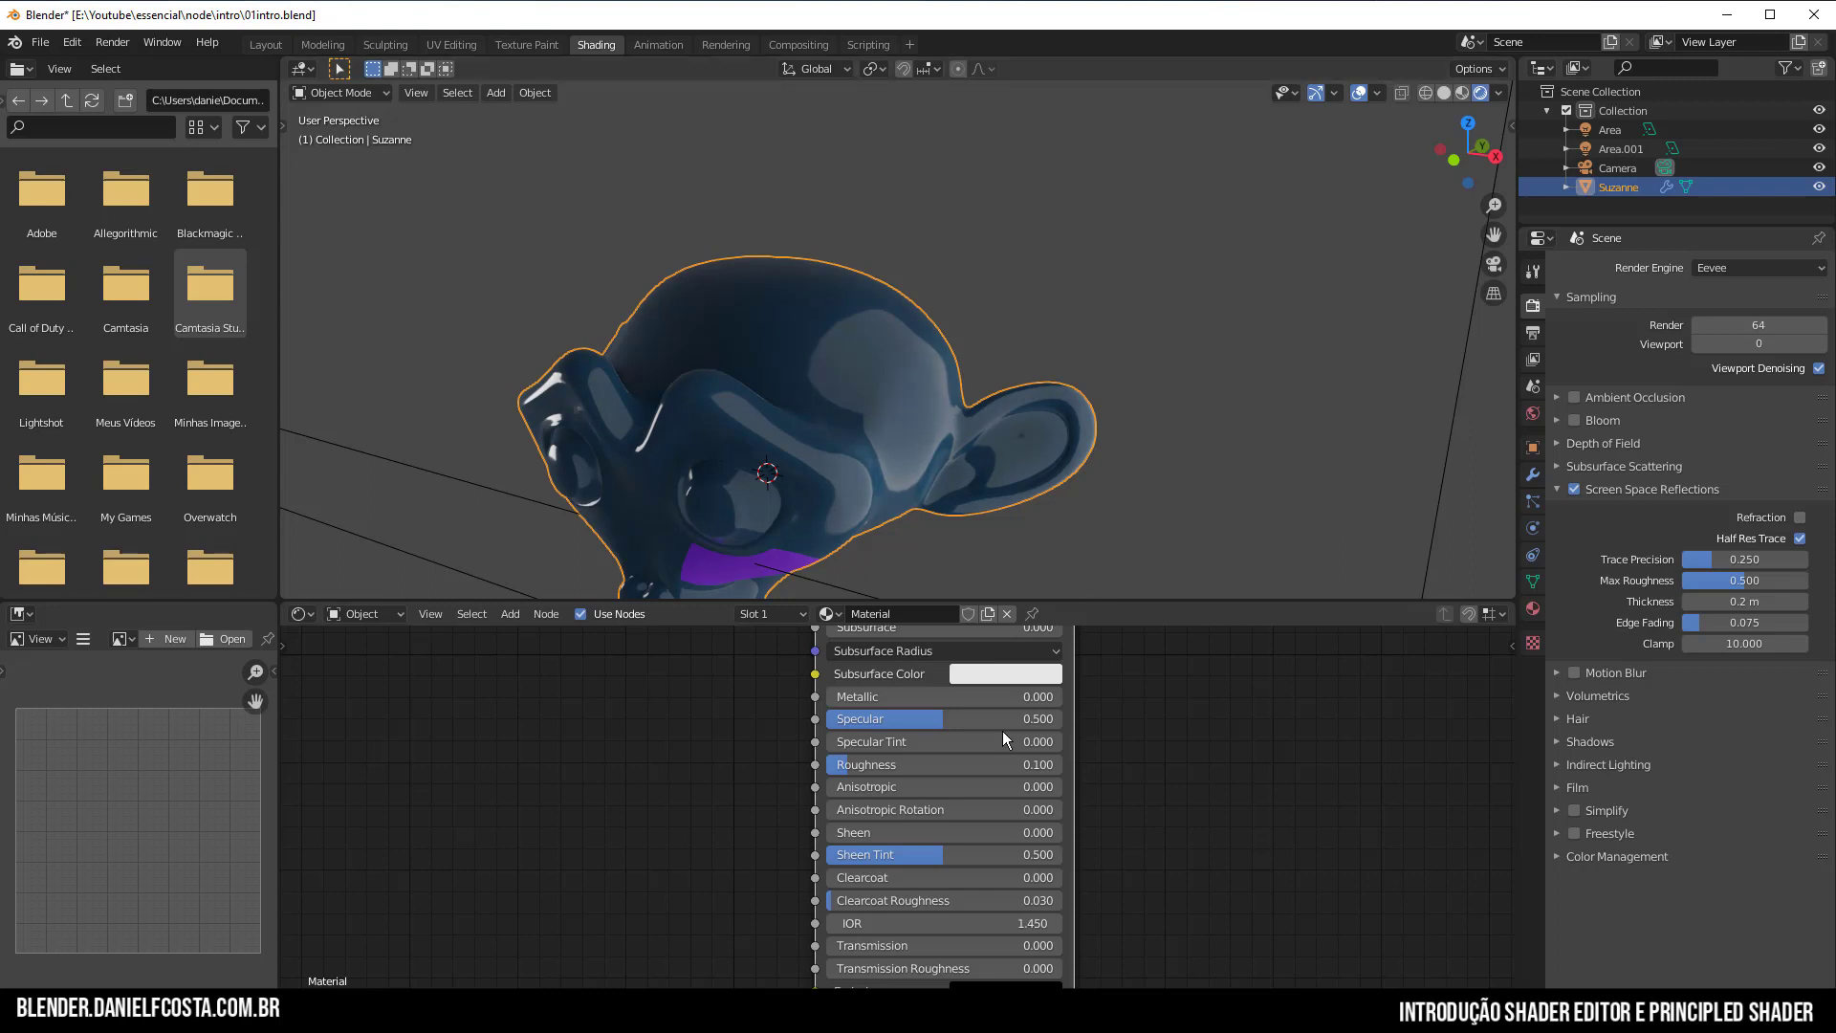
mouse_move(903, 878)
mouse_down()
mouse_move(1068, 878)
mouse_move(899, 900)
mouse_move(1025, 900)
mouse_up()
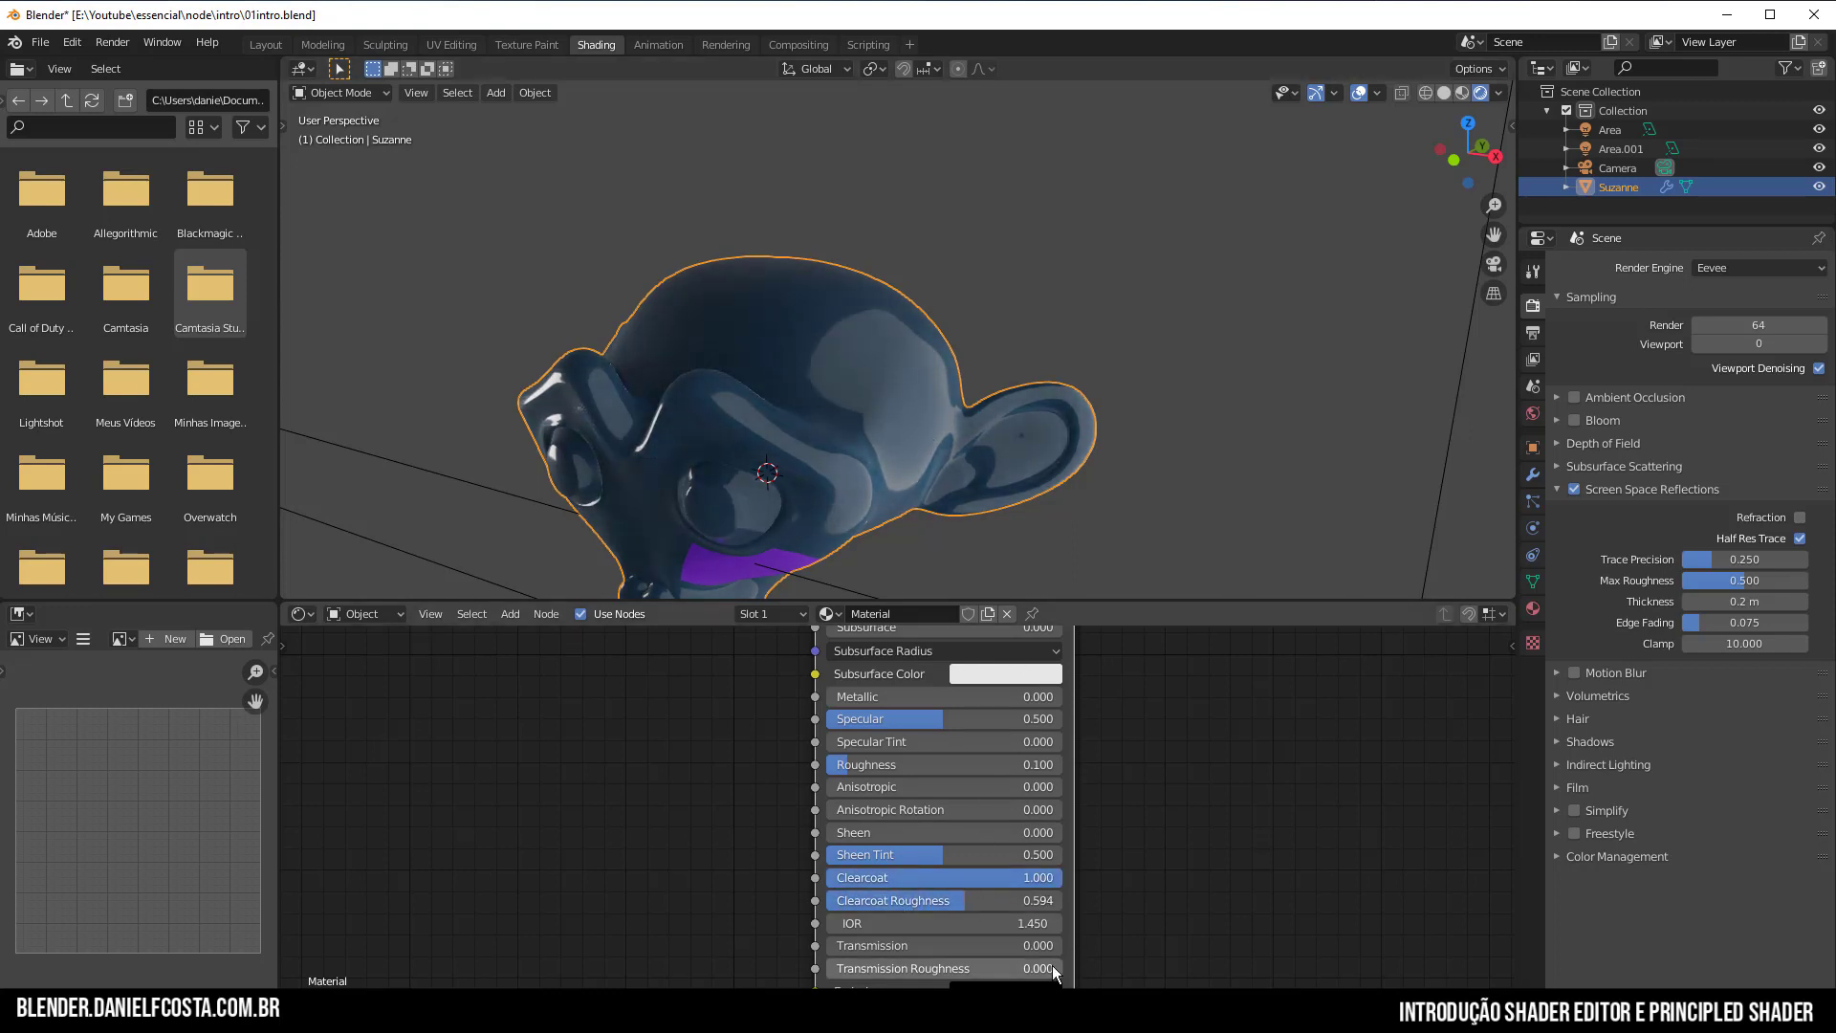
drag(1053, 900, 918, 900)
drag(1029, 877, 841, 877)
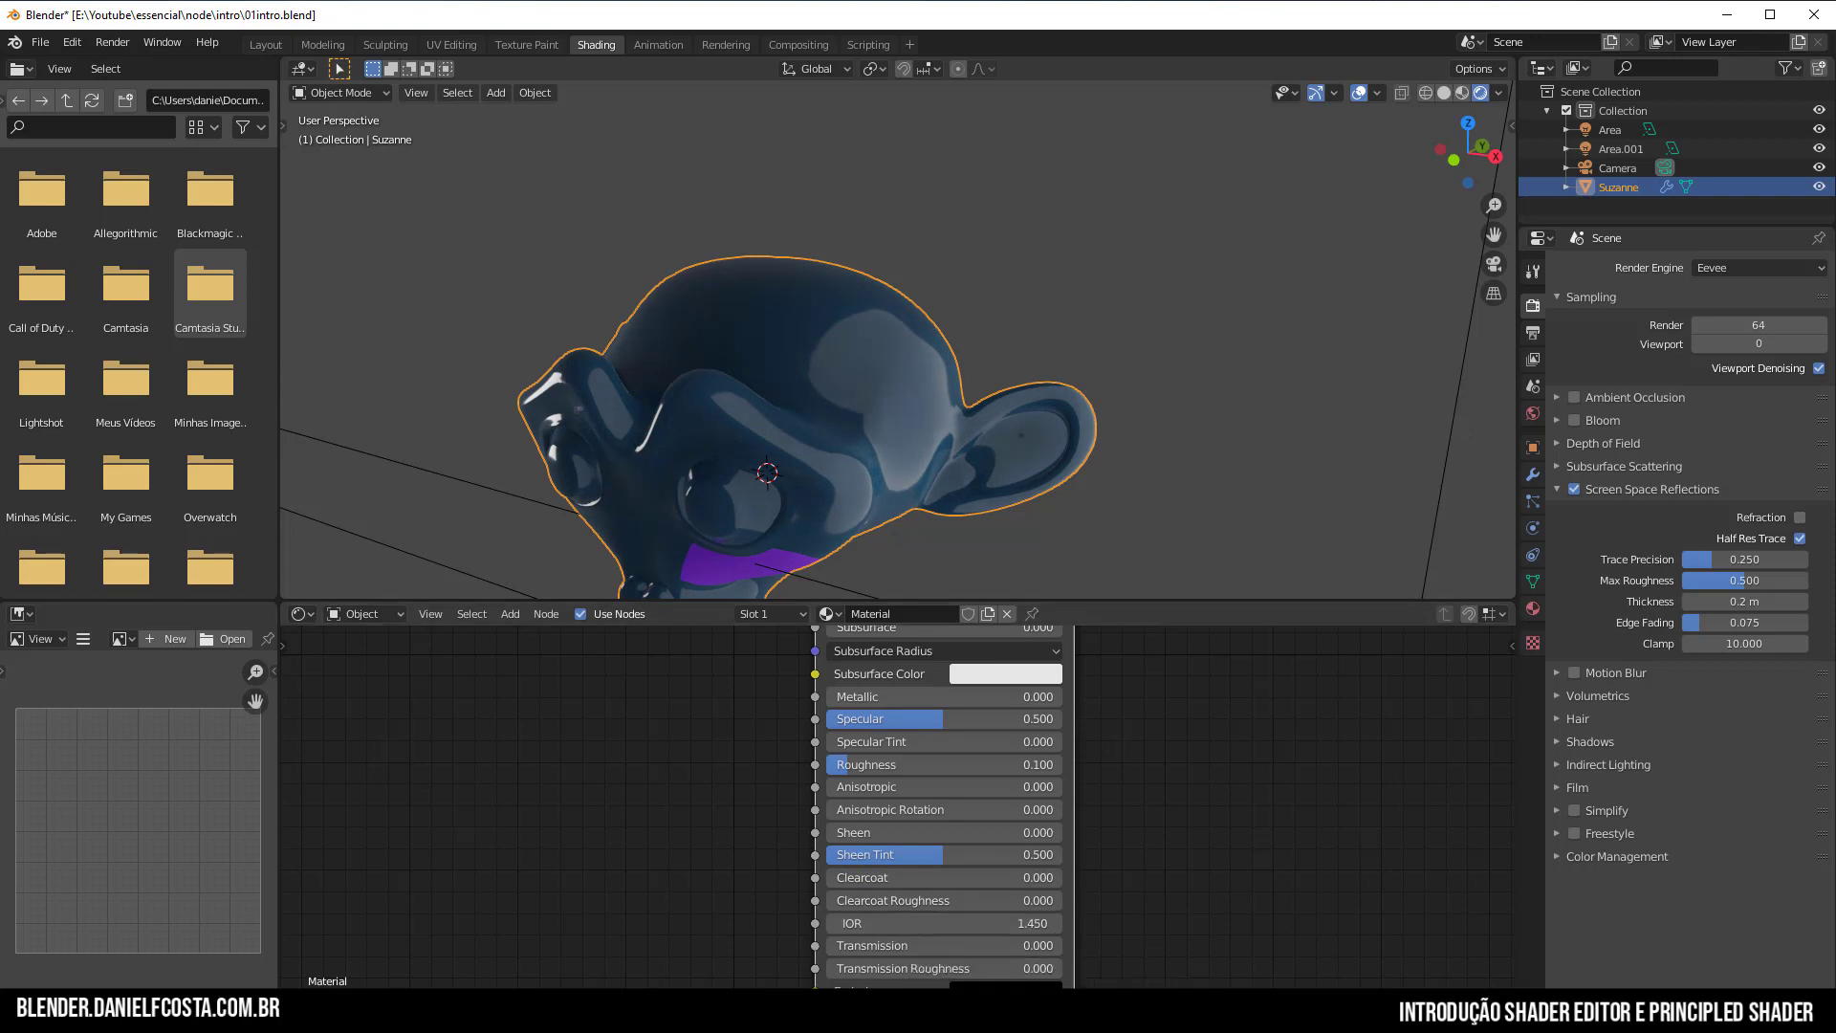
Set the Principled BSDF's Emission color to white.
middle_drag(991, 948, 1015, 875)
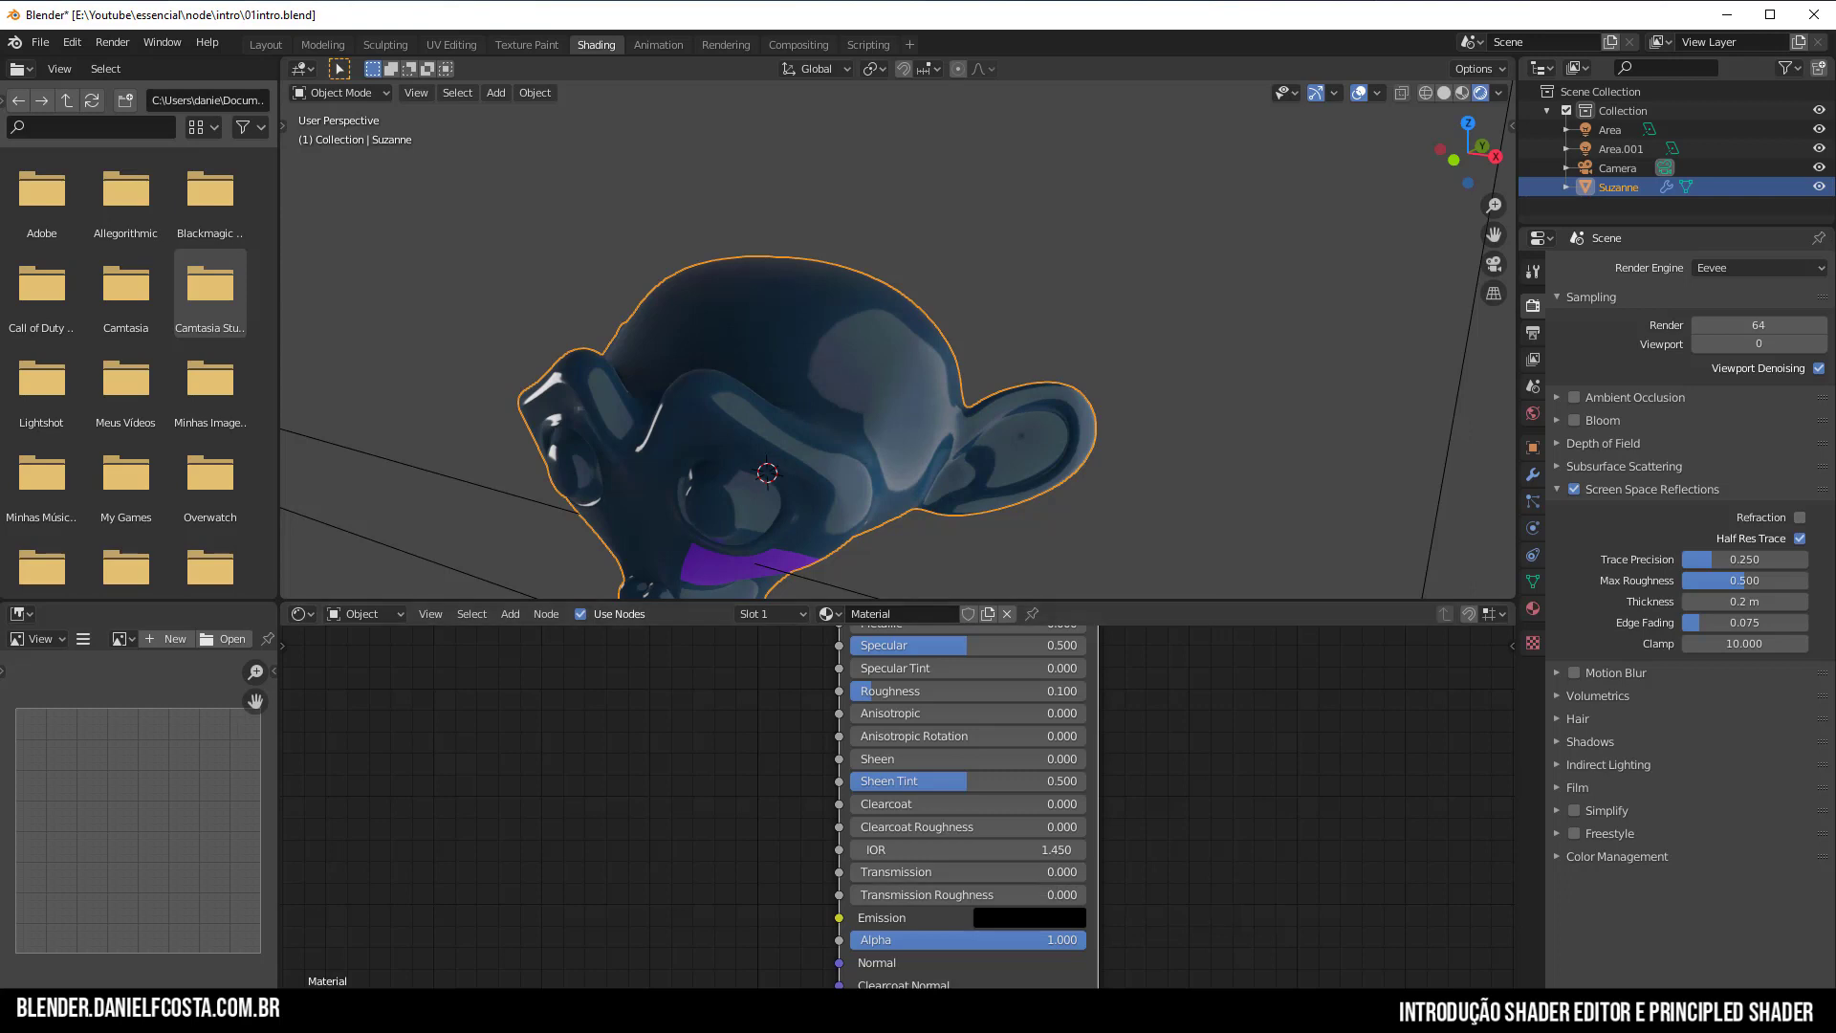
click(989, 918)
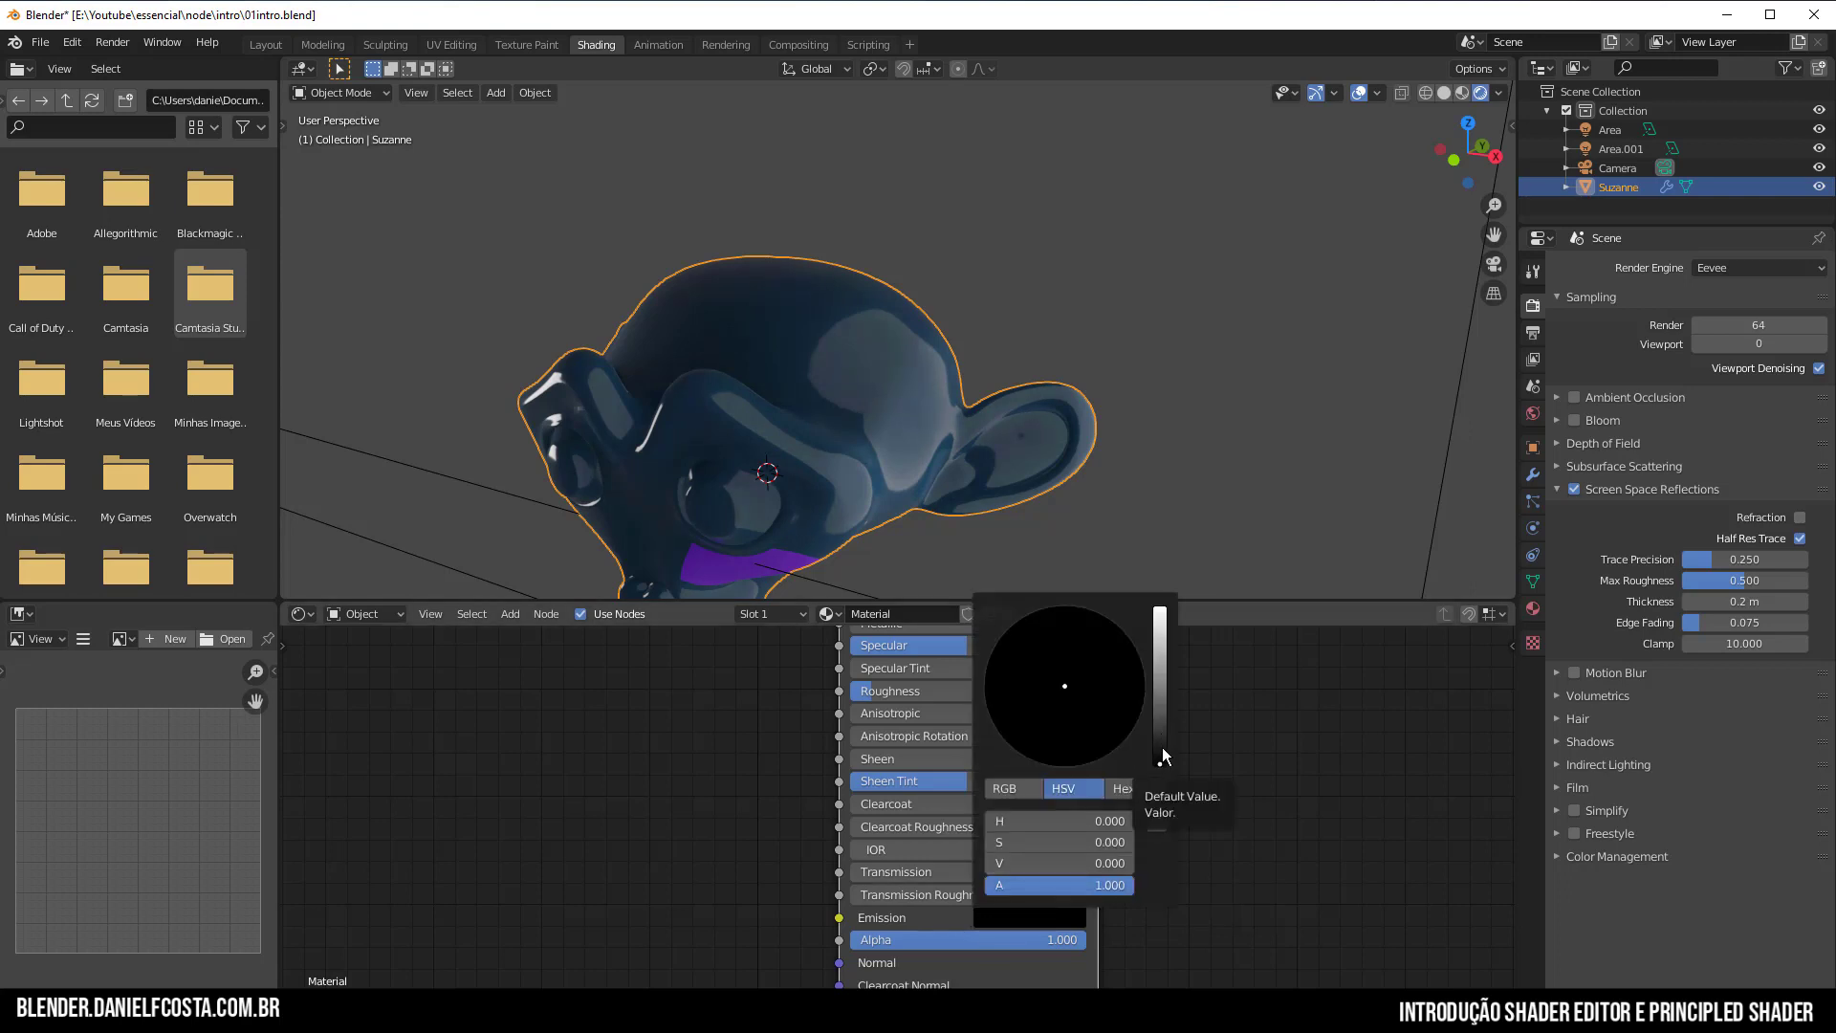
drag(1165, 762, 1160, 609)
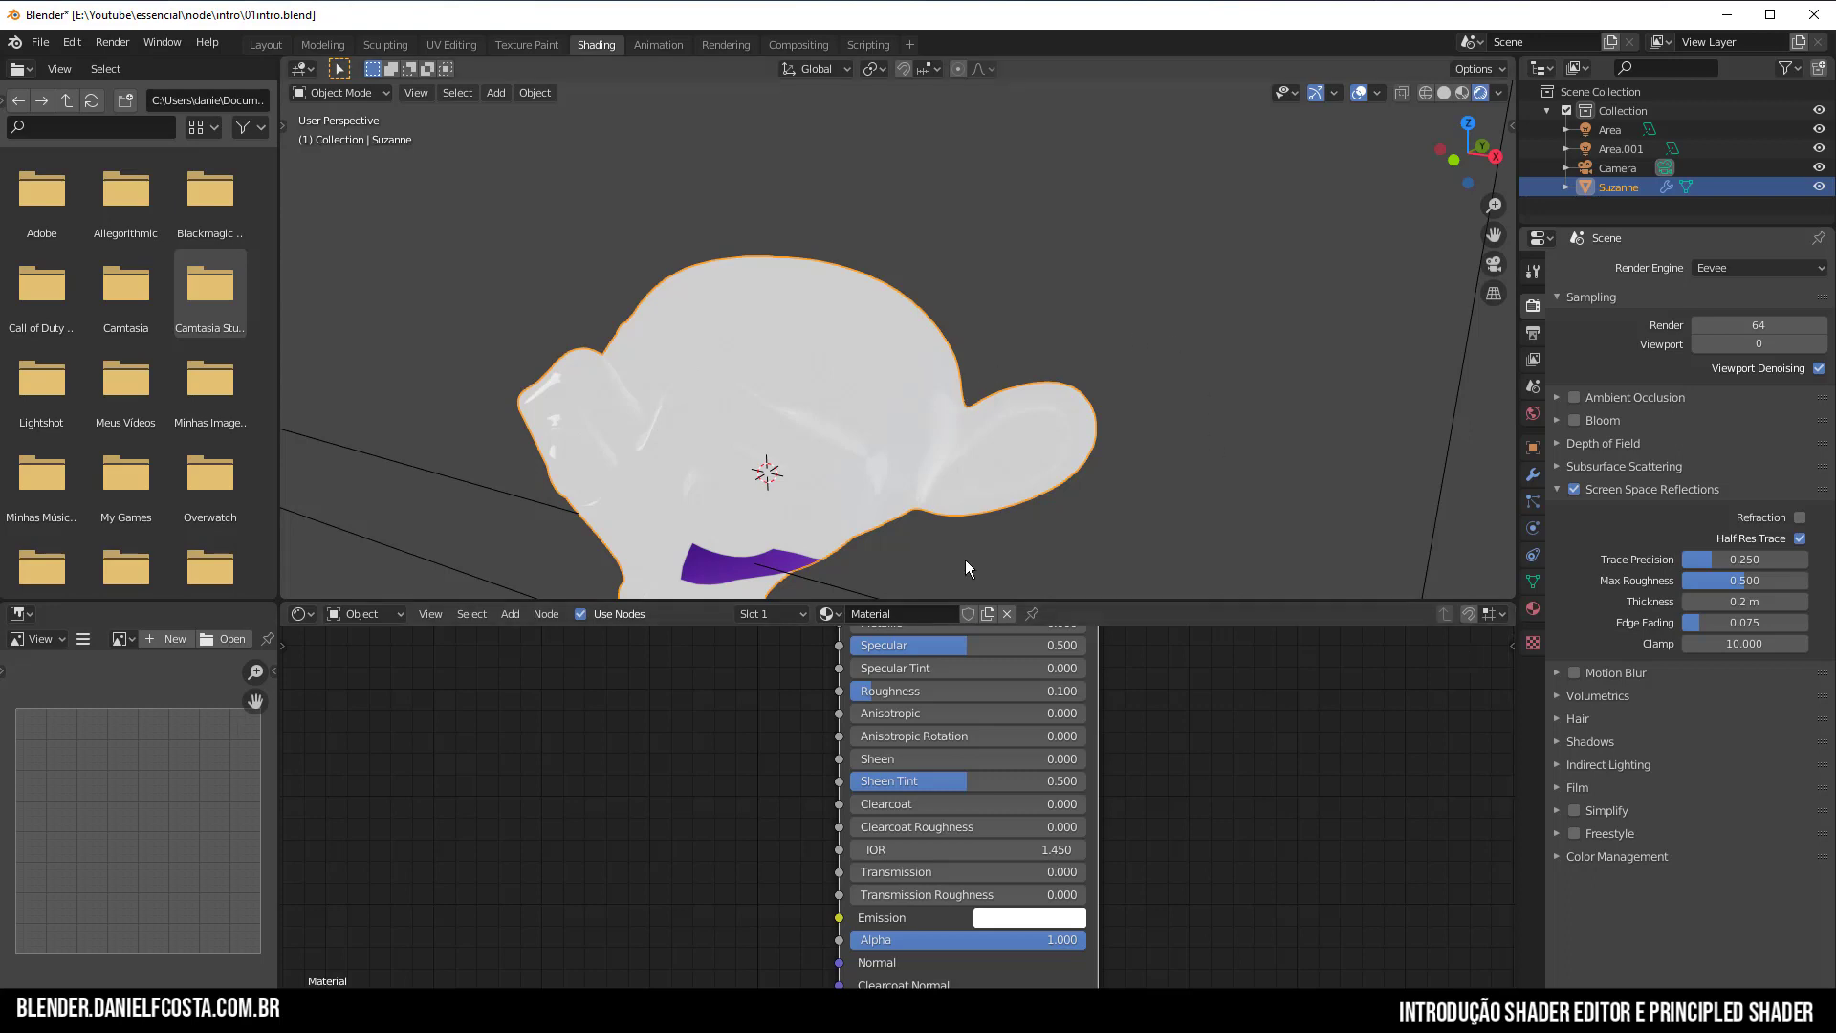
Add a plane, lower it along Z beneath Suzanne and scale it up into a large floor.
scroll(862, 503, down, 5)
key(shift+a)
mouse_move(906, 376)
click(980, 376)
key(s)
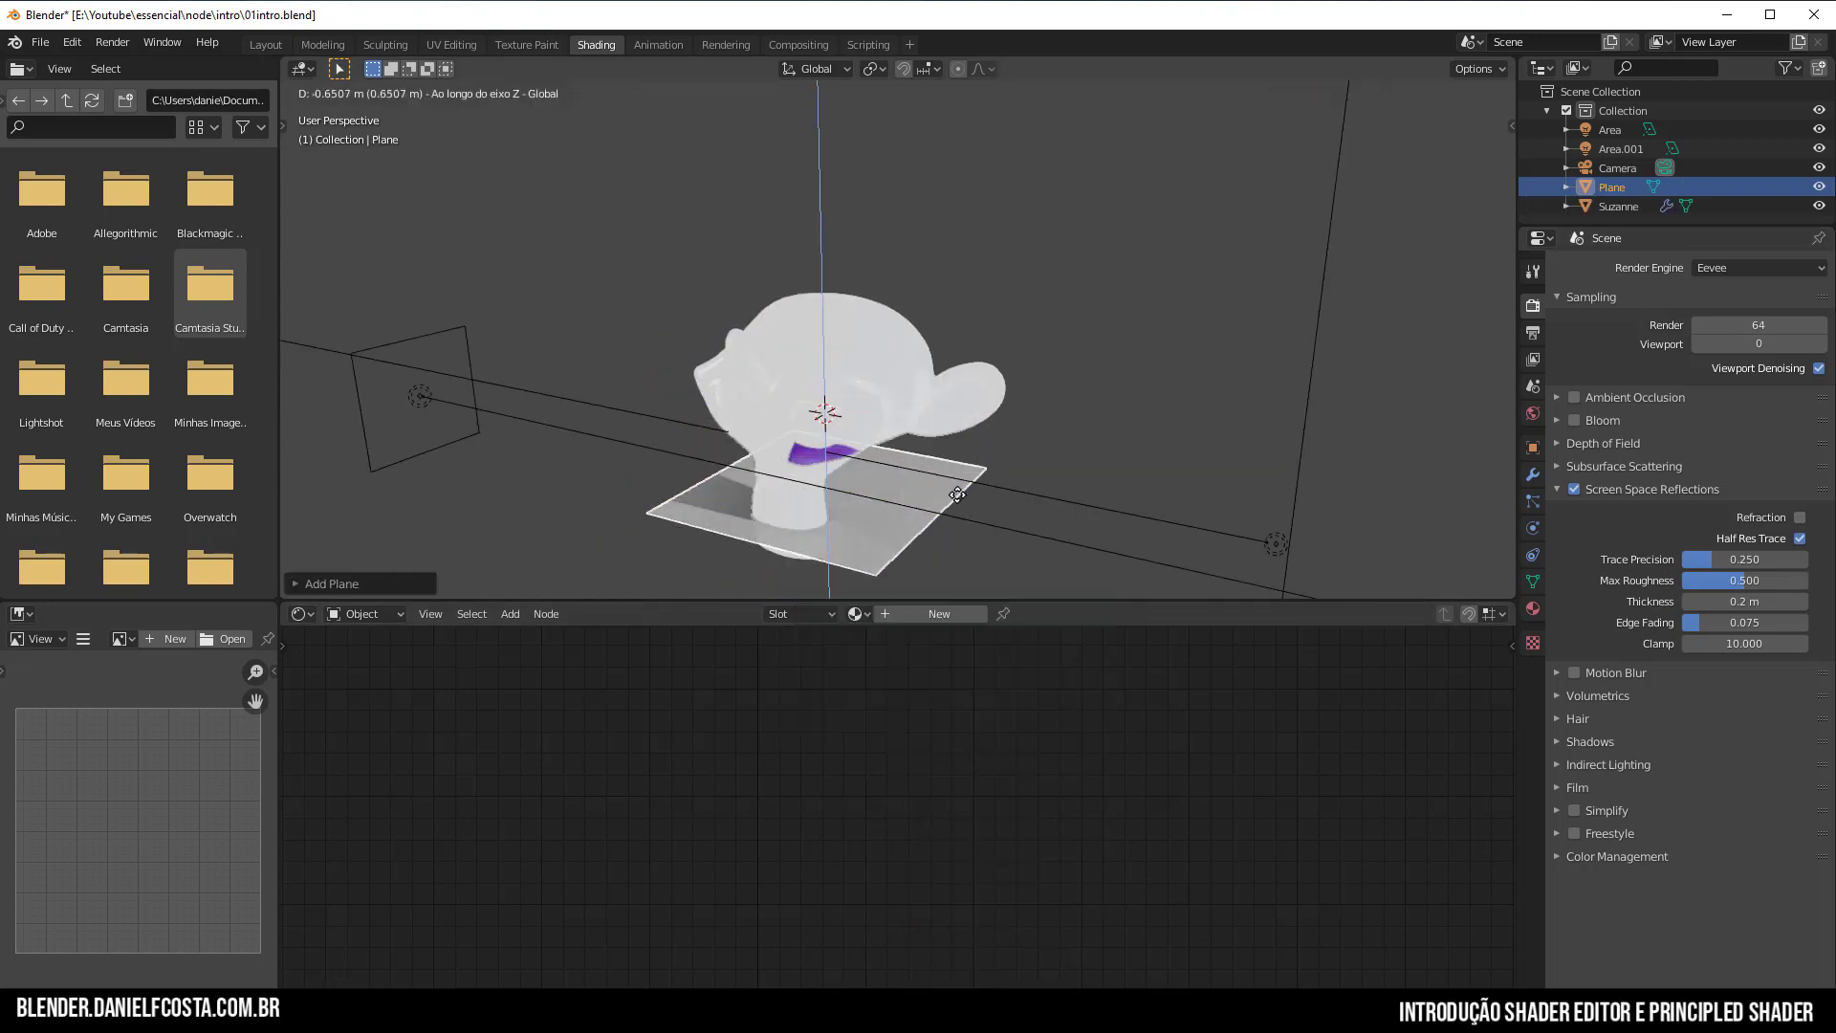
click(1278, 273)
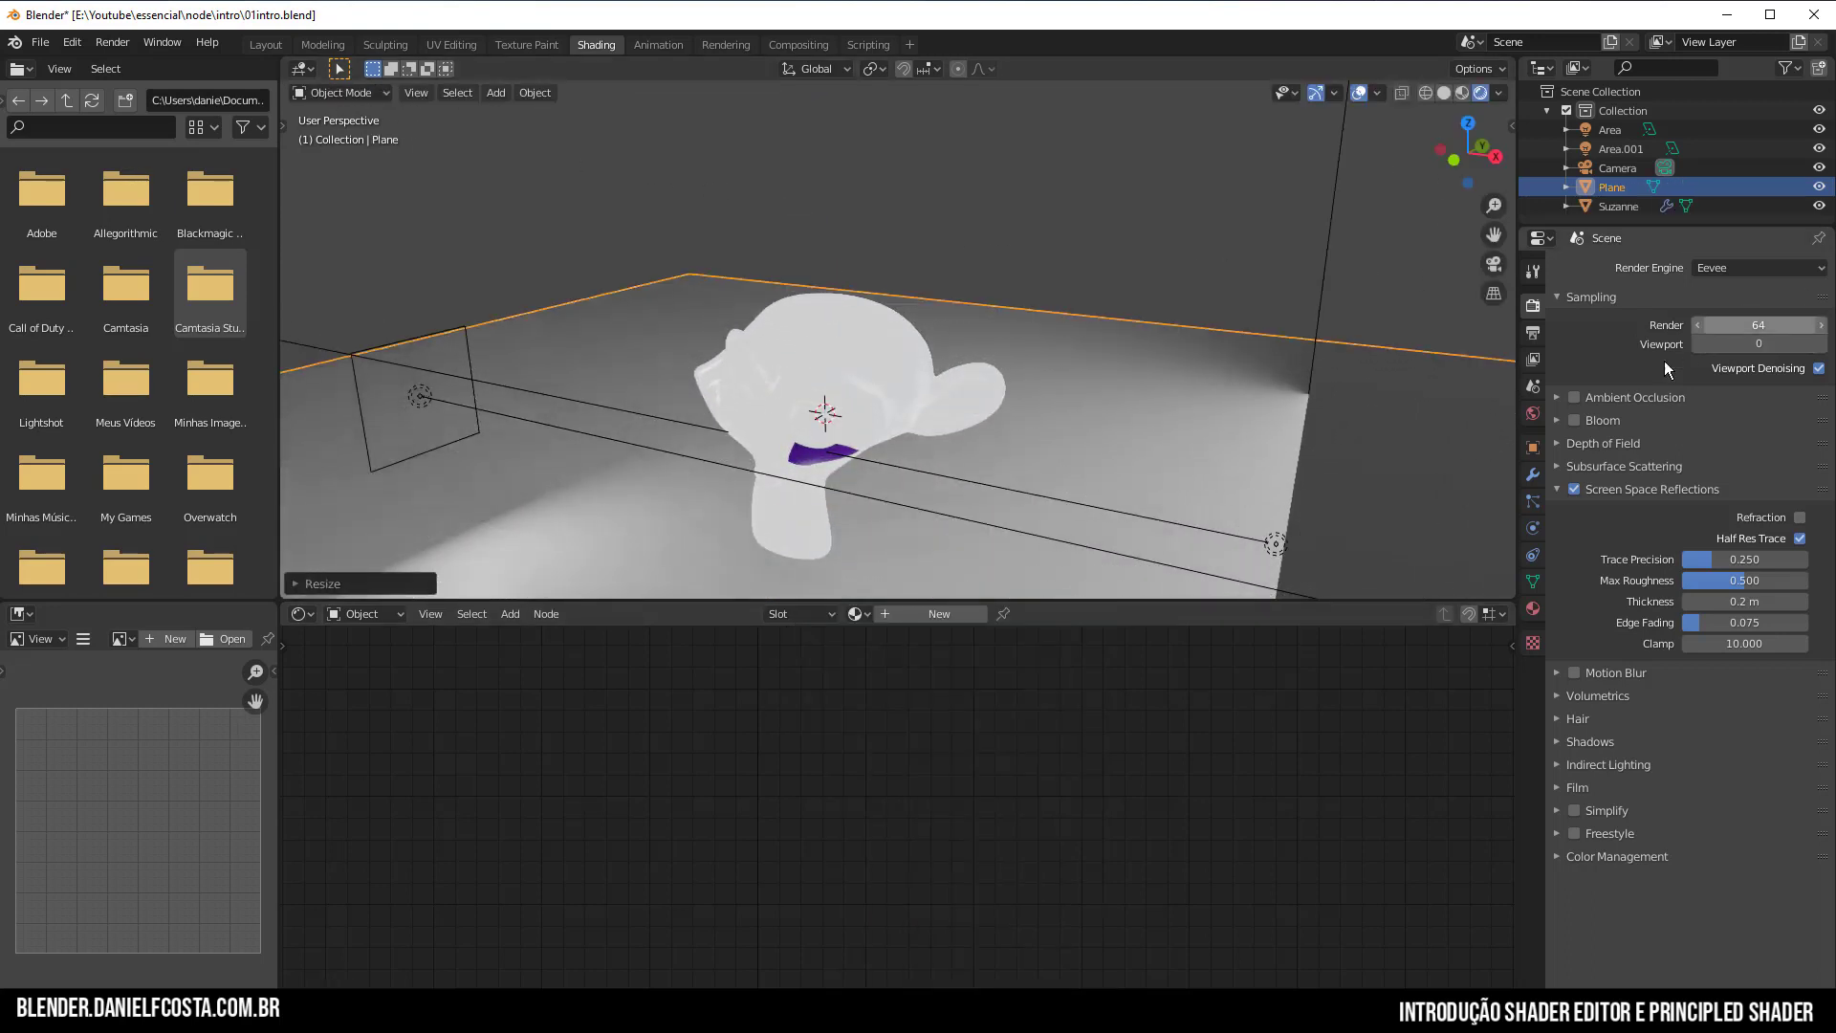
Switch the render engine to Cycles and select Suzanne to show her material's emission settings.
click(1721, 267)
click(1725, 331)
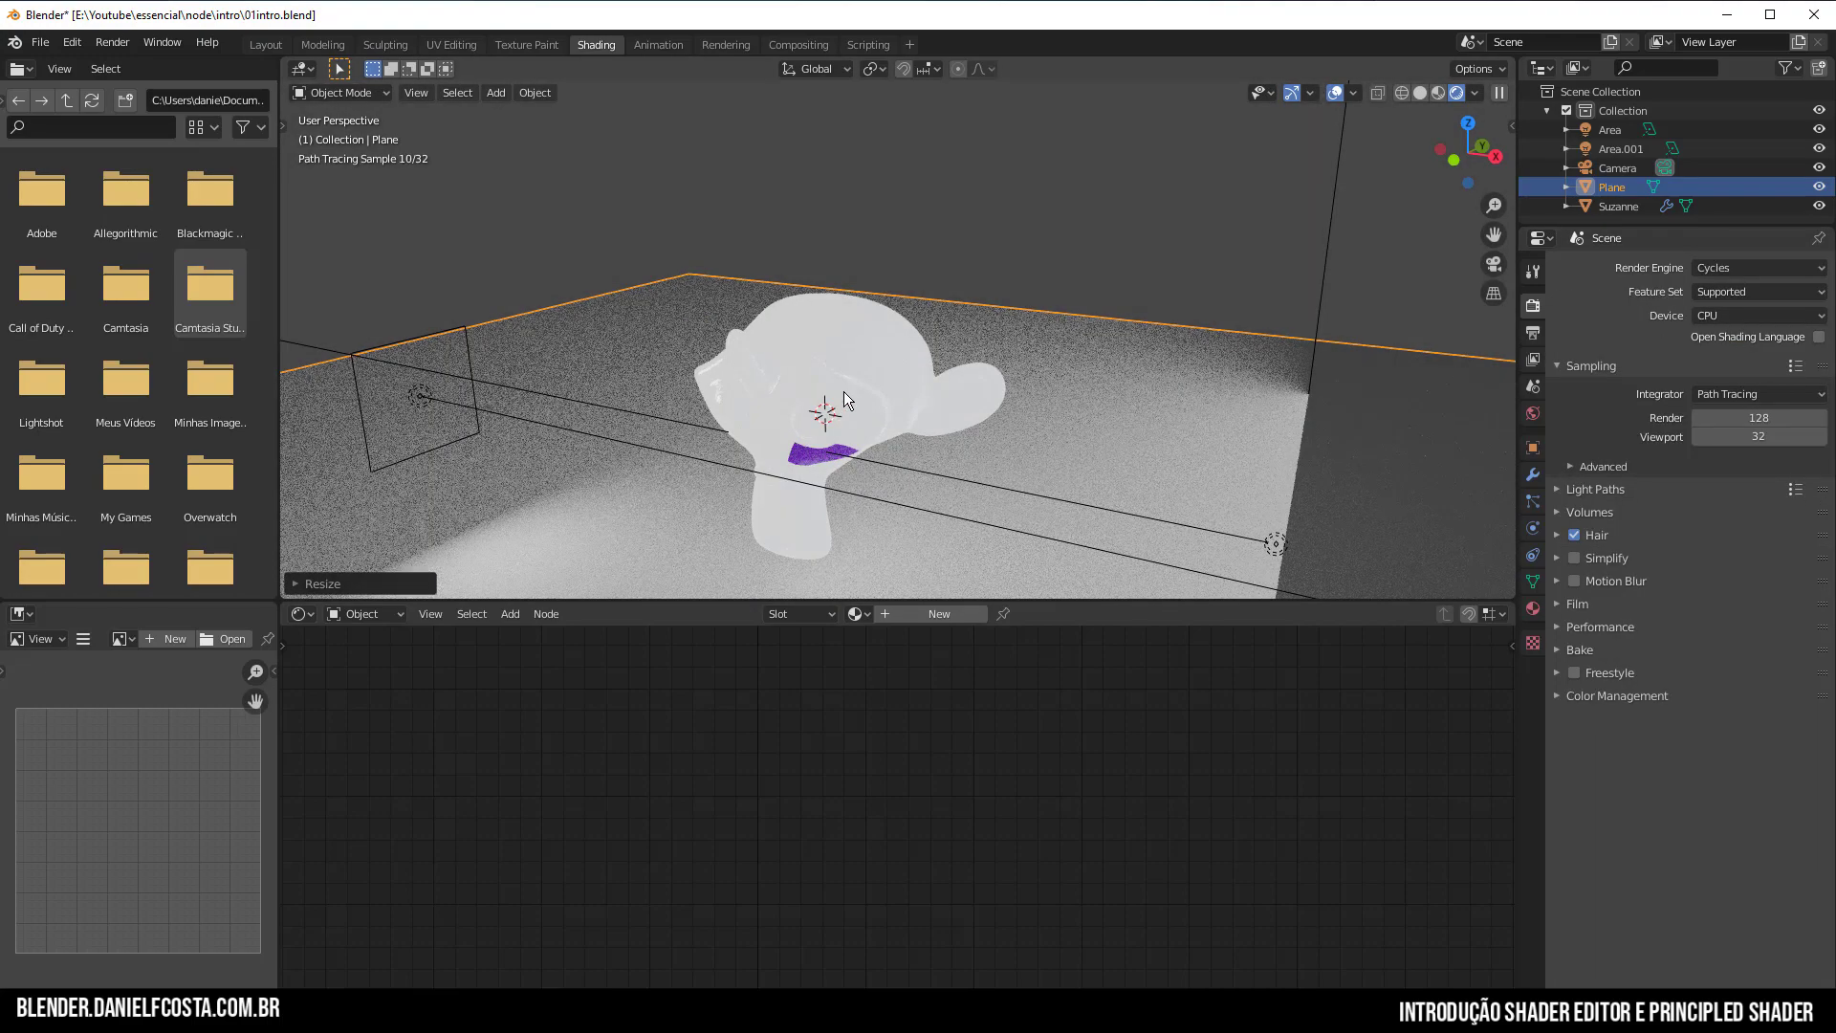
click(917, 409)
middle_drag(1041, 899, 1163, 698)
Hide both area lights so only Suzanne's emission lights the floor.
scroll(1155, 264, down, 3)
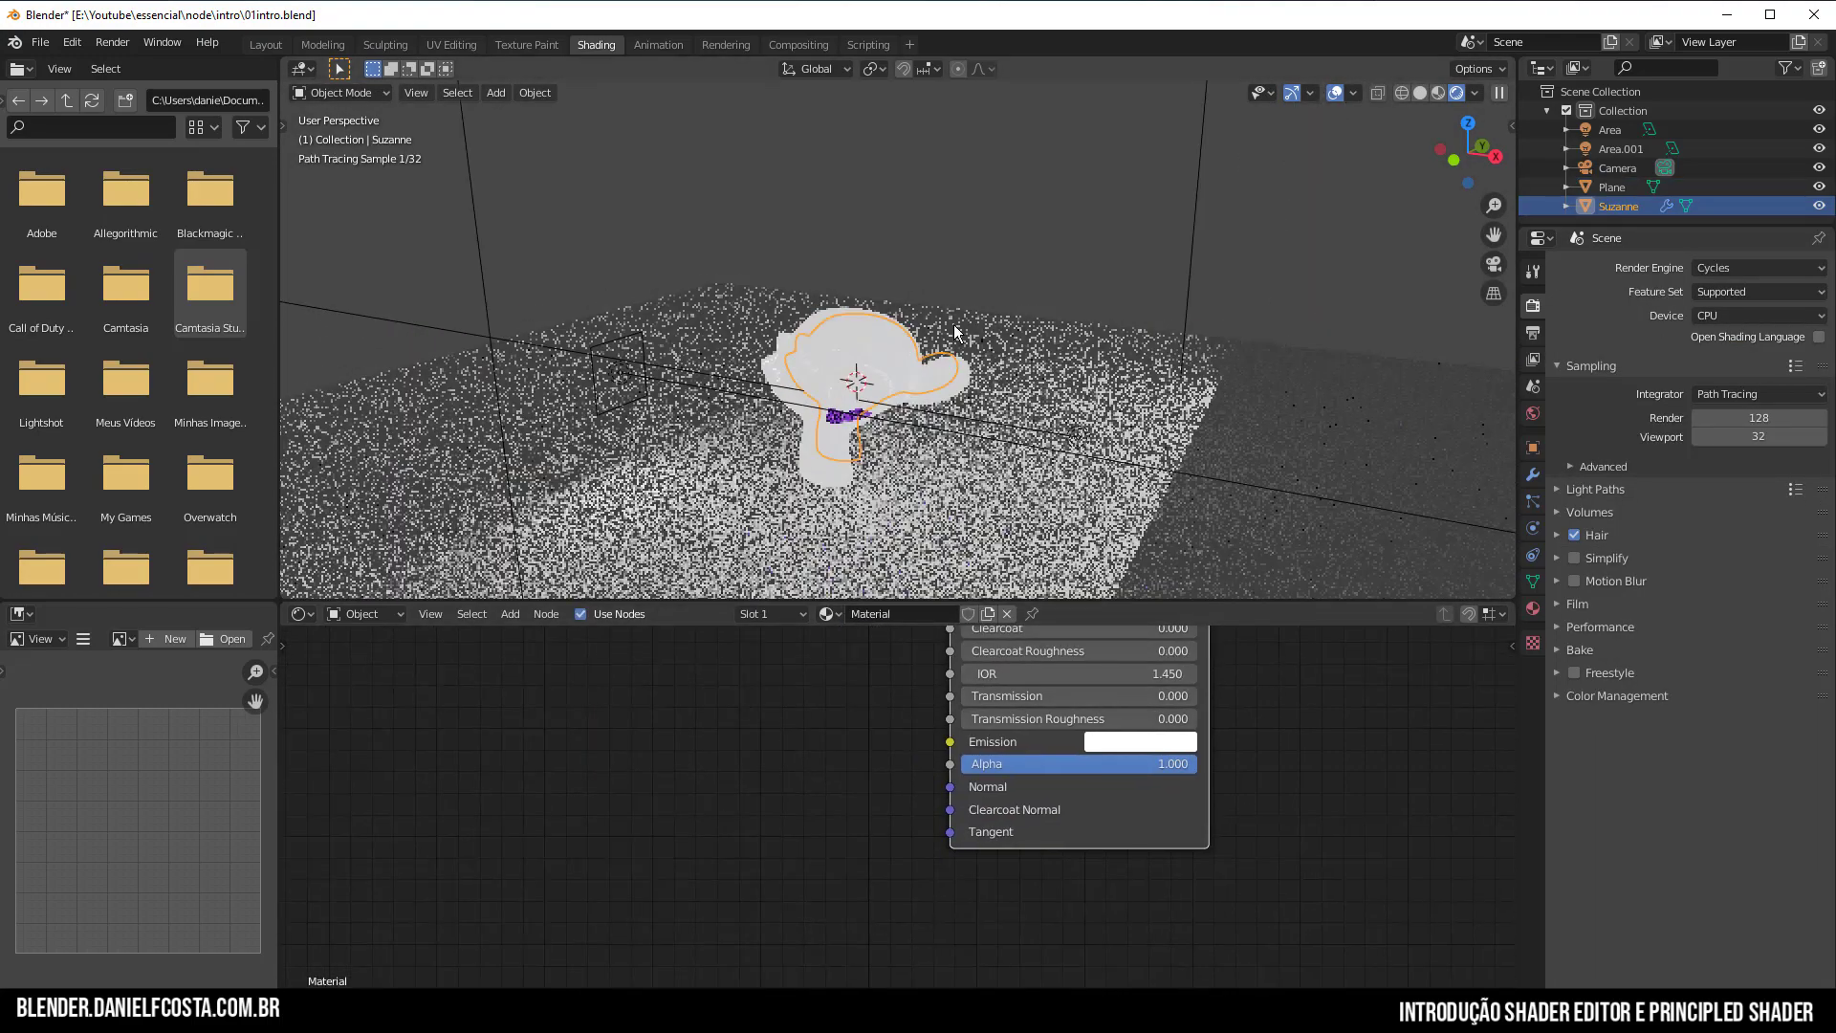
click(1191, 228)
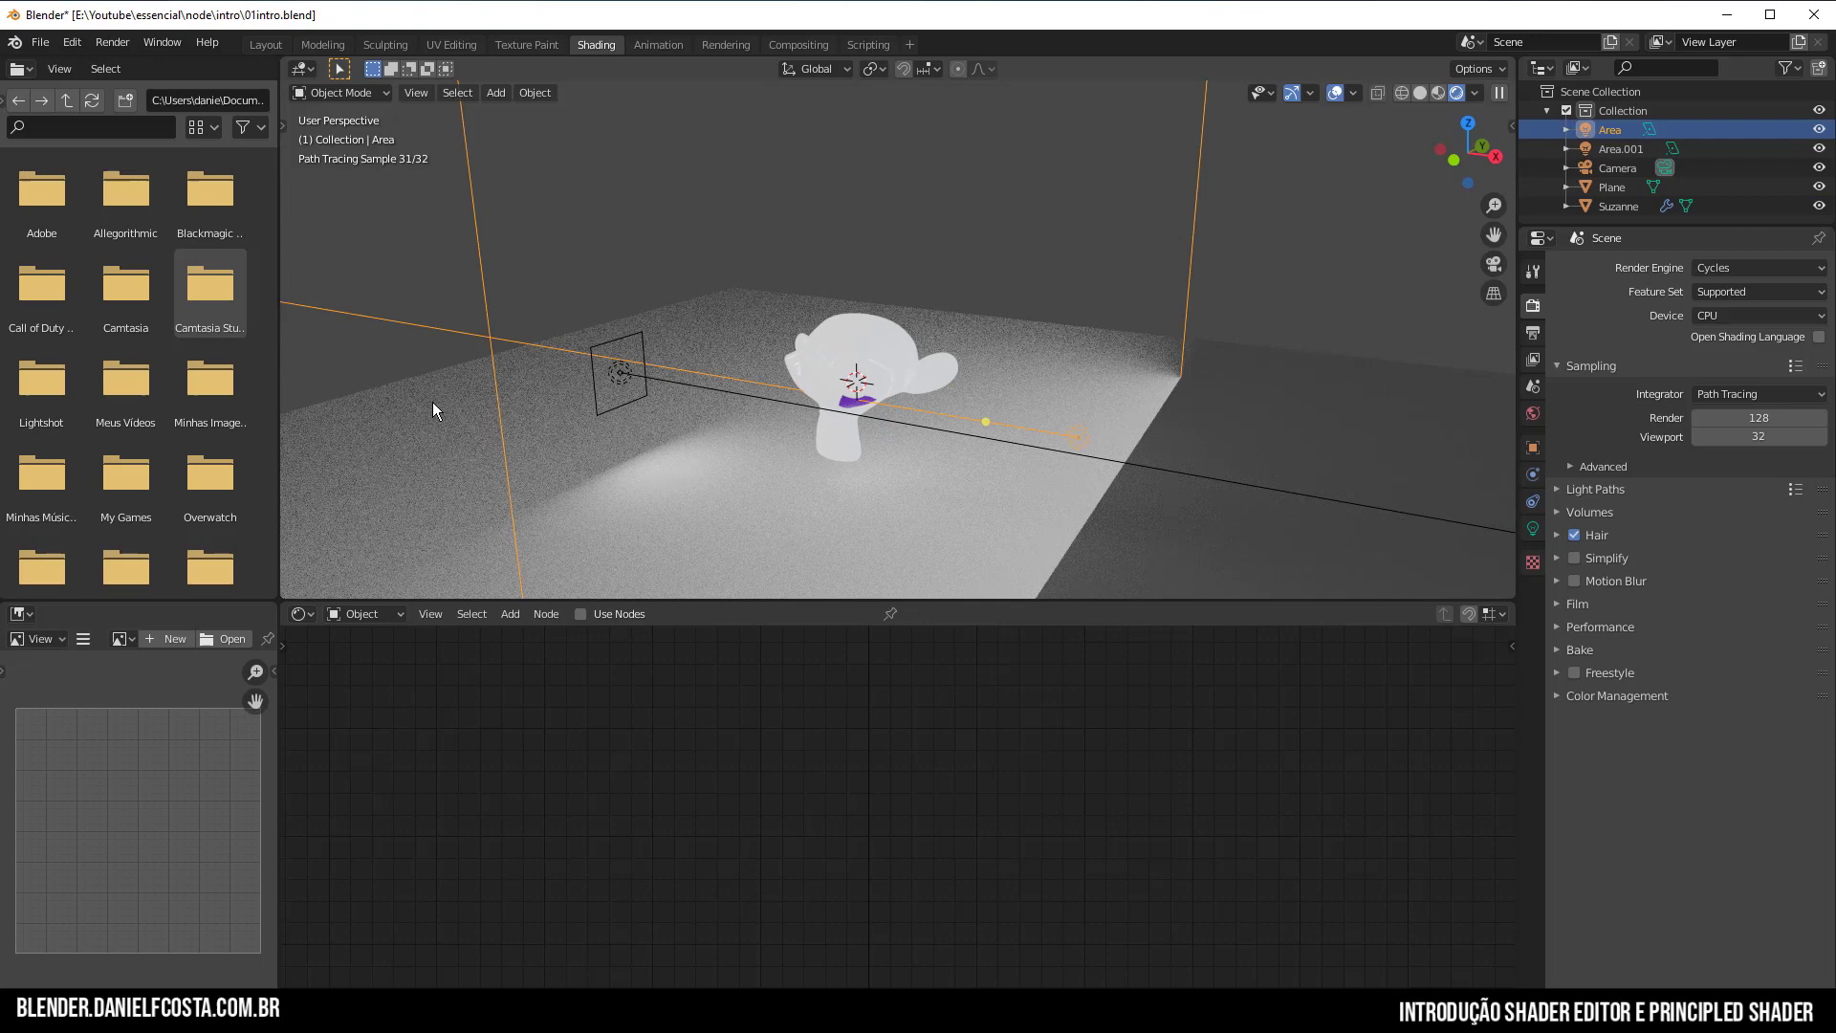
shift+click(621, 377)
key(h)
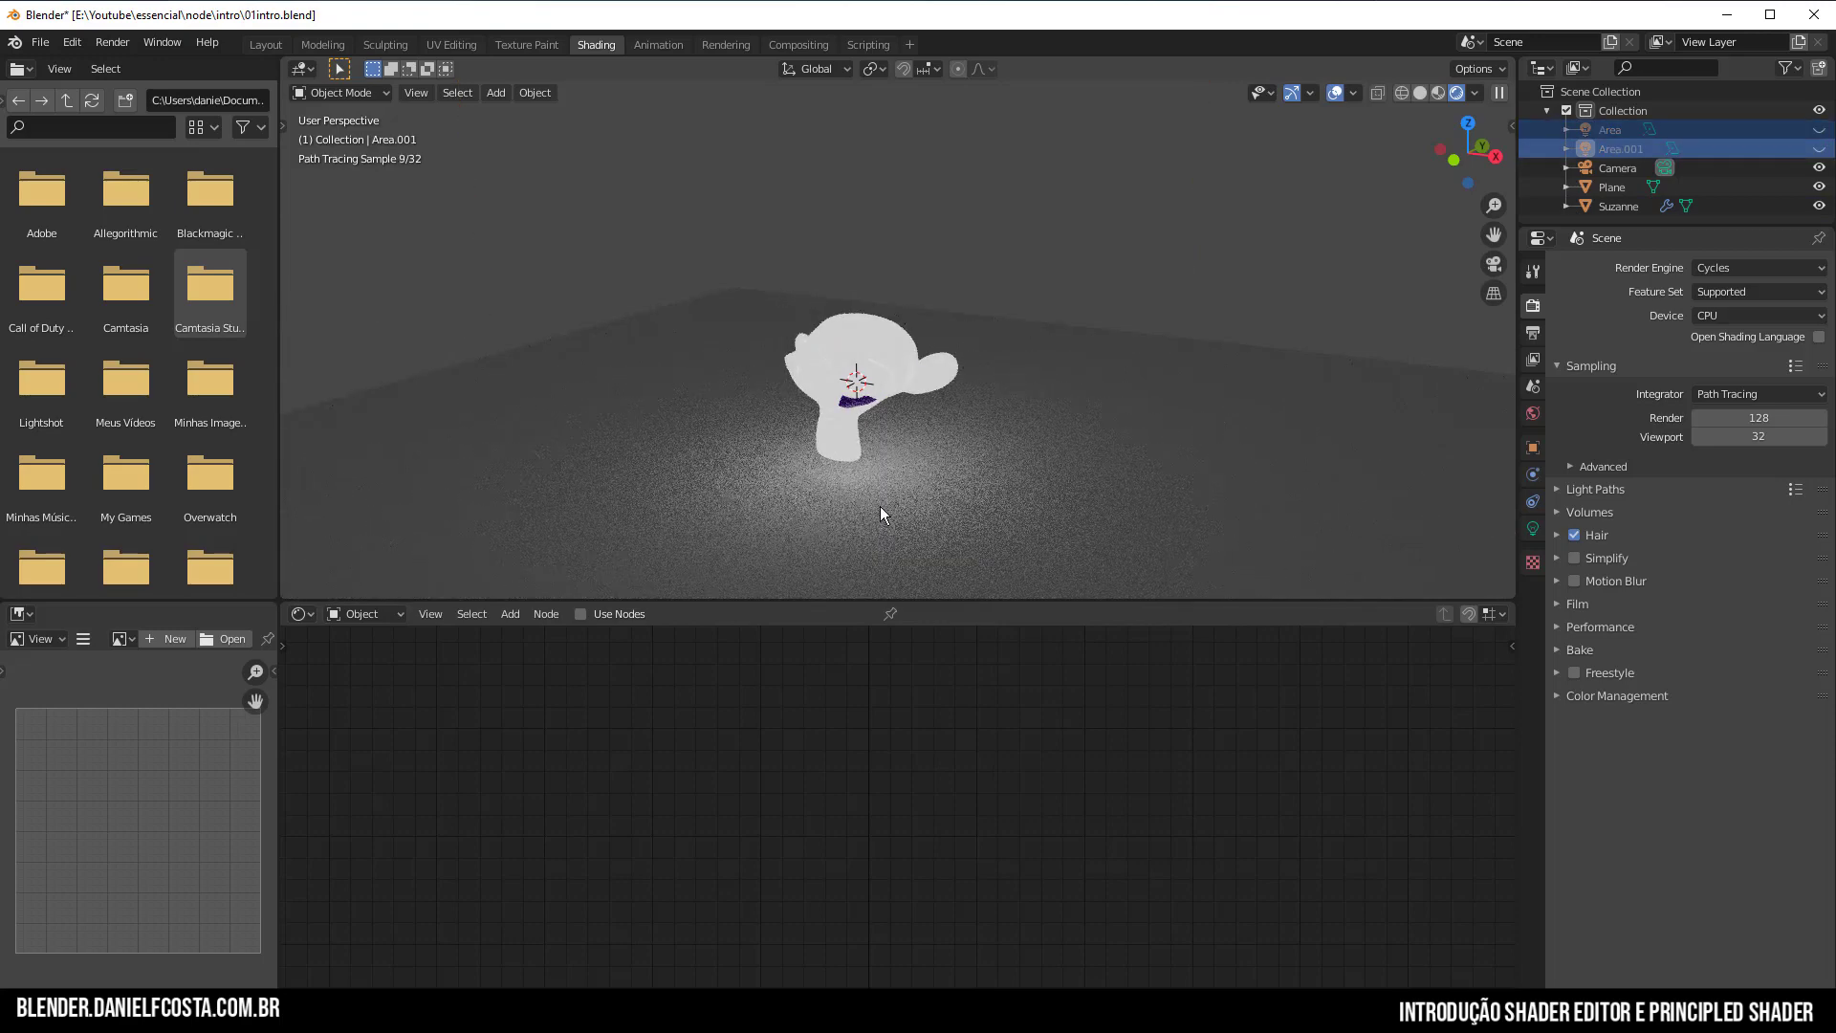
Set the Emission color of Suzanne's material back to black.
click(832, 344)
scroll(1185, 887, up, 1)
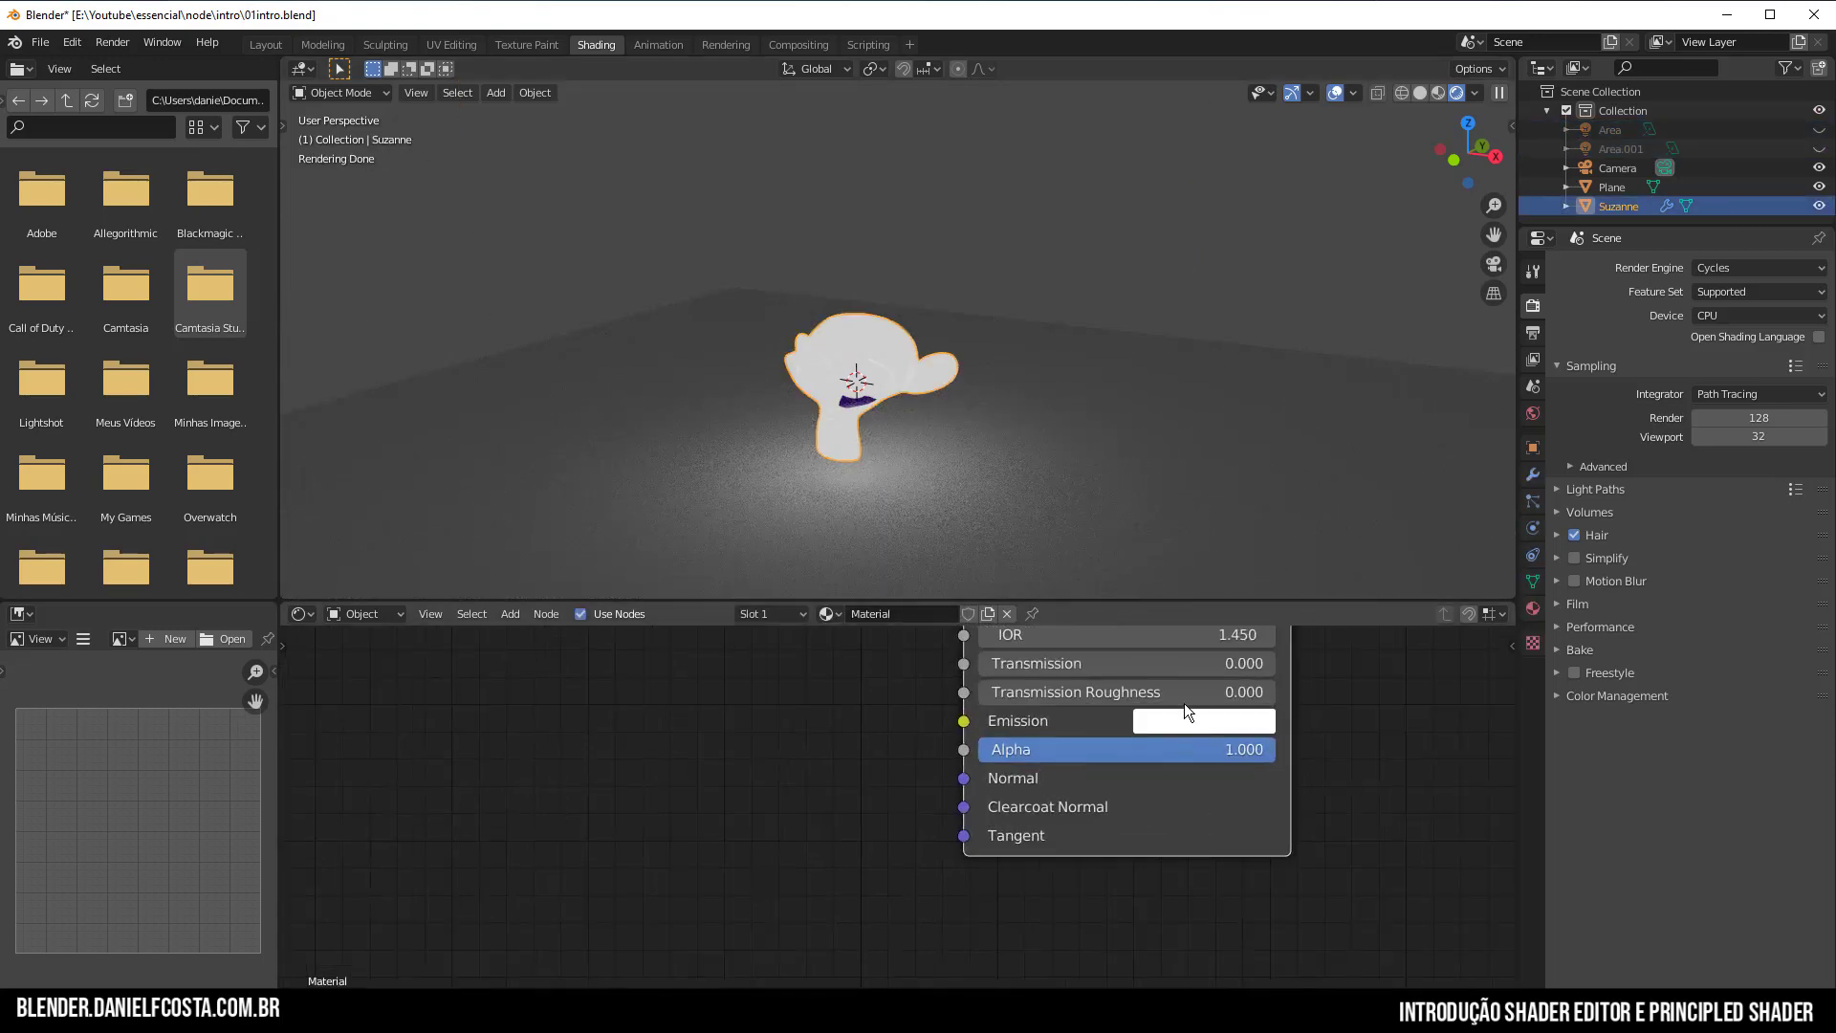
click(1190, 719)
drag(1371, 451, 1379, 531)
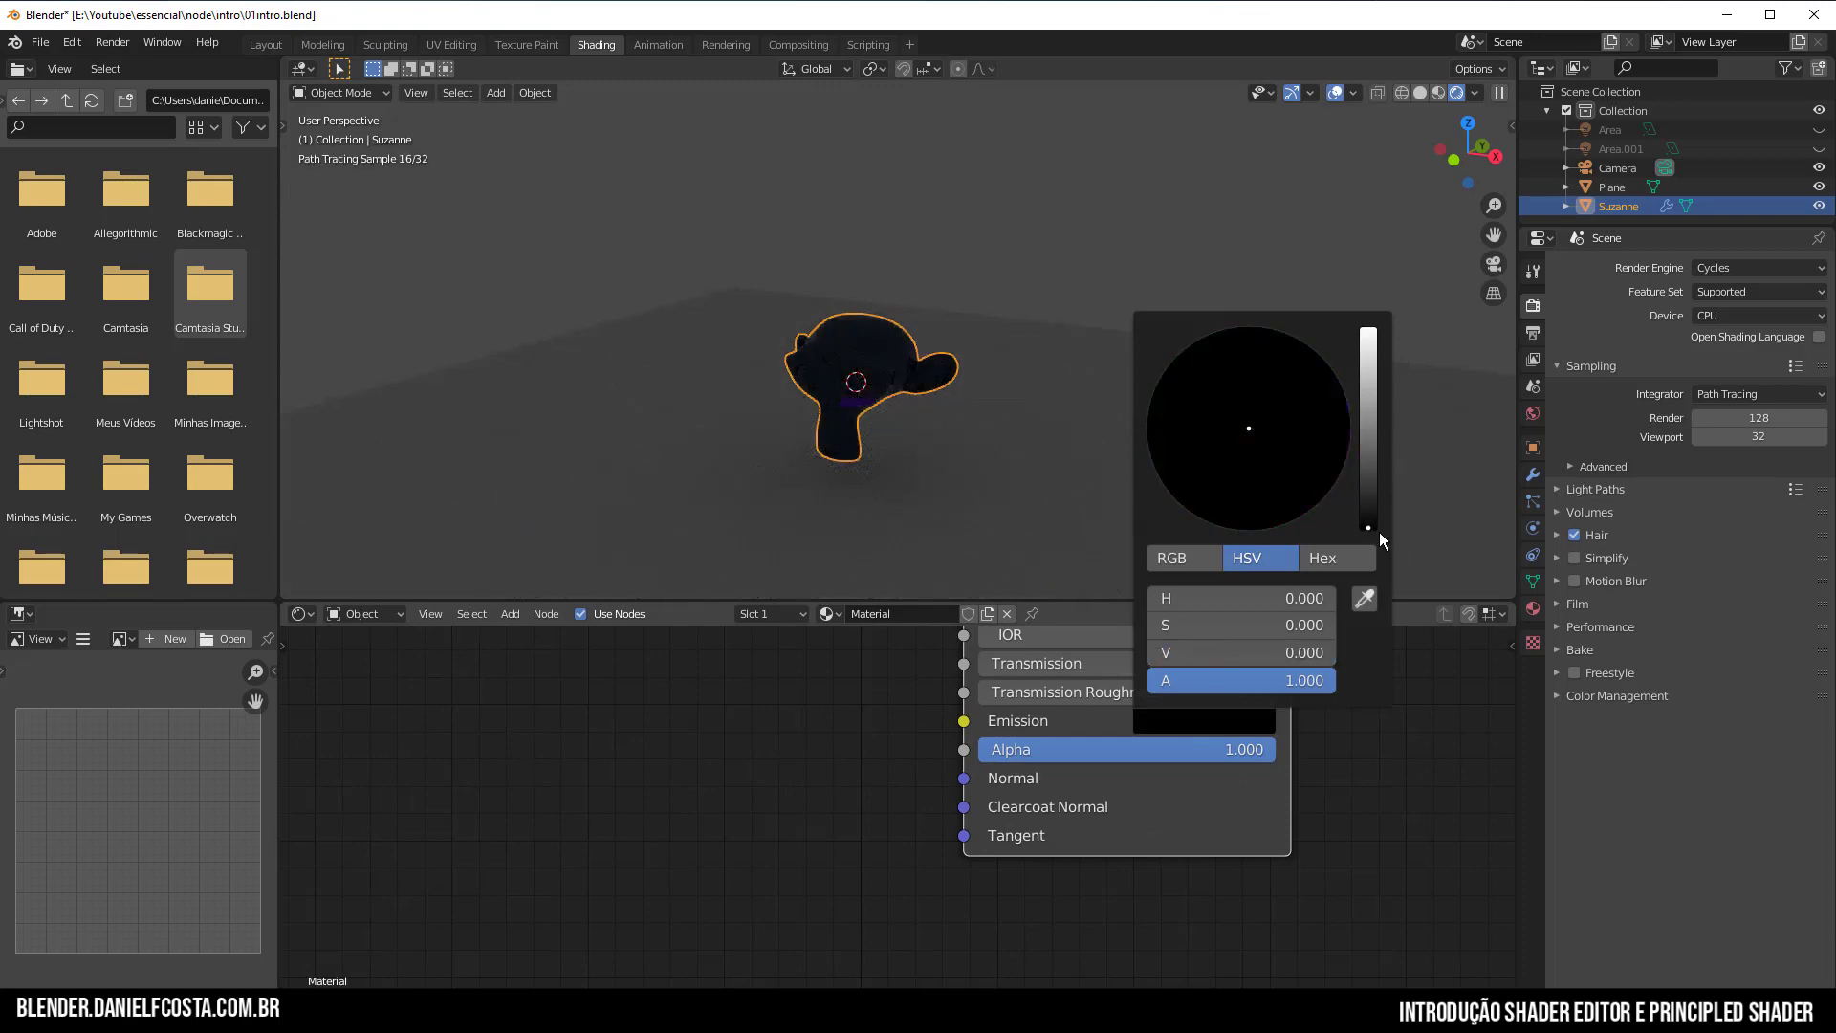
scroll(1269, 804, up, 1)
middle_drag(1268, 804, 1228, 977)
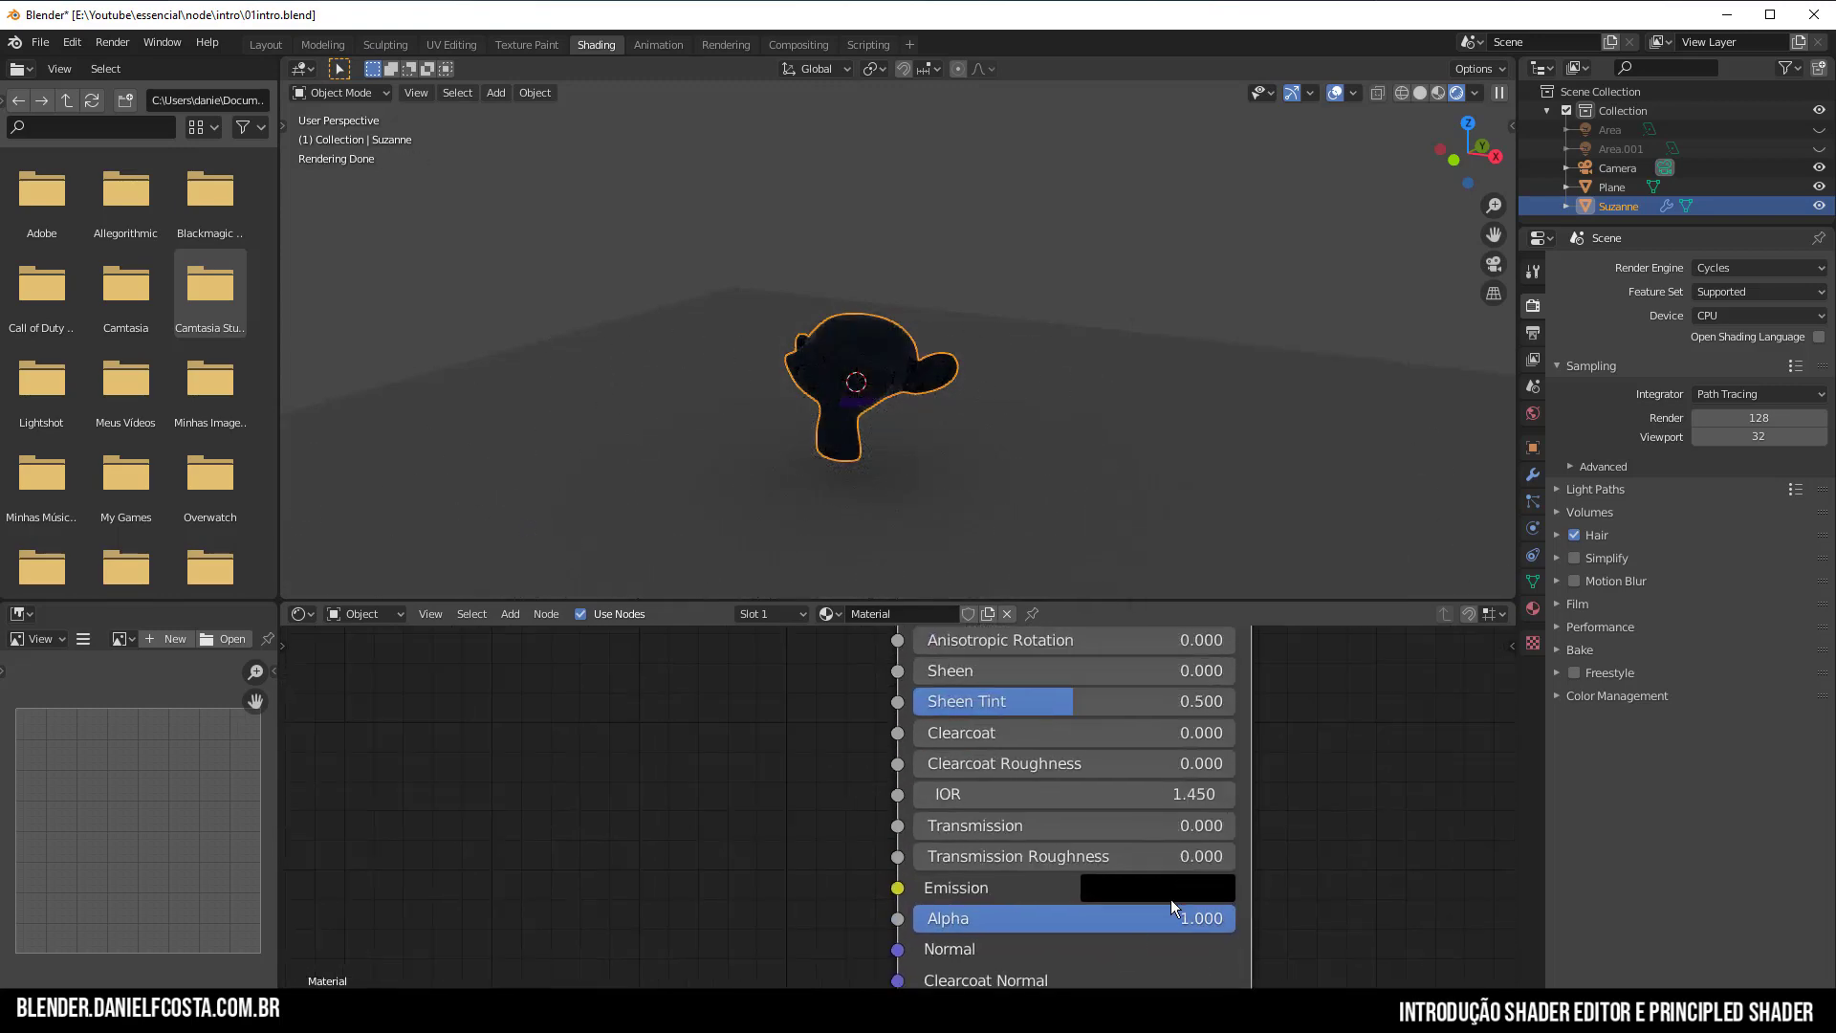
Move the Material Output node farther away from the Principled BSDF node.
scroll(1081, 738, down, 3)
middle_drag(1081, 657, 852, 901)
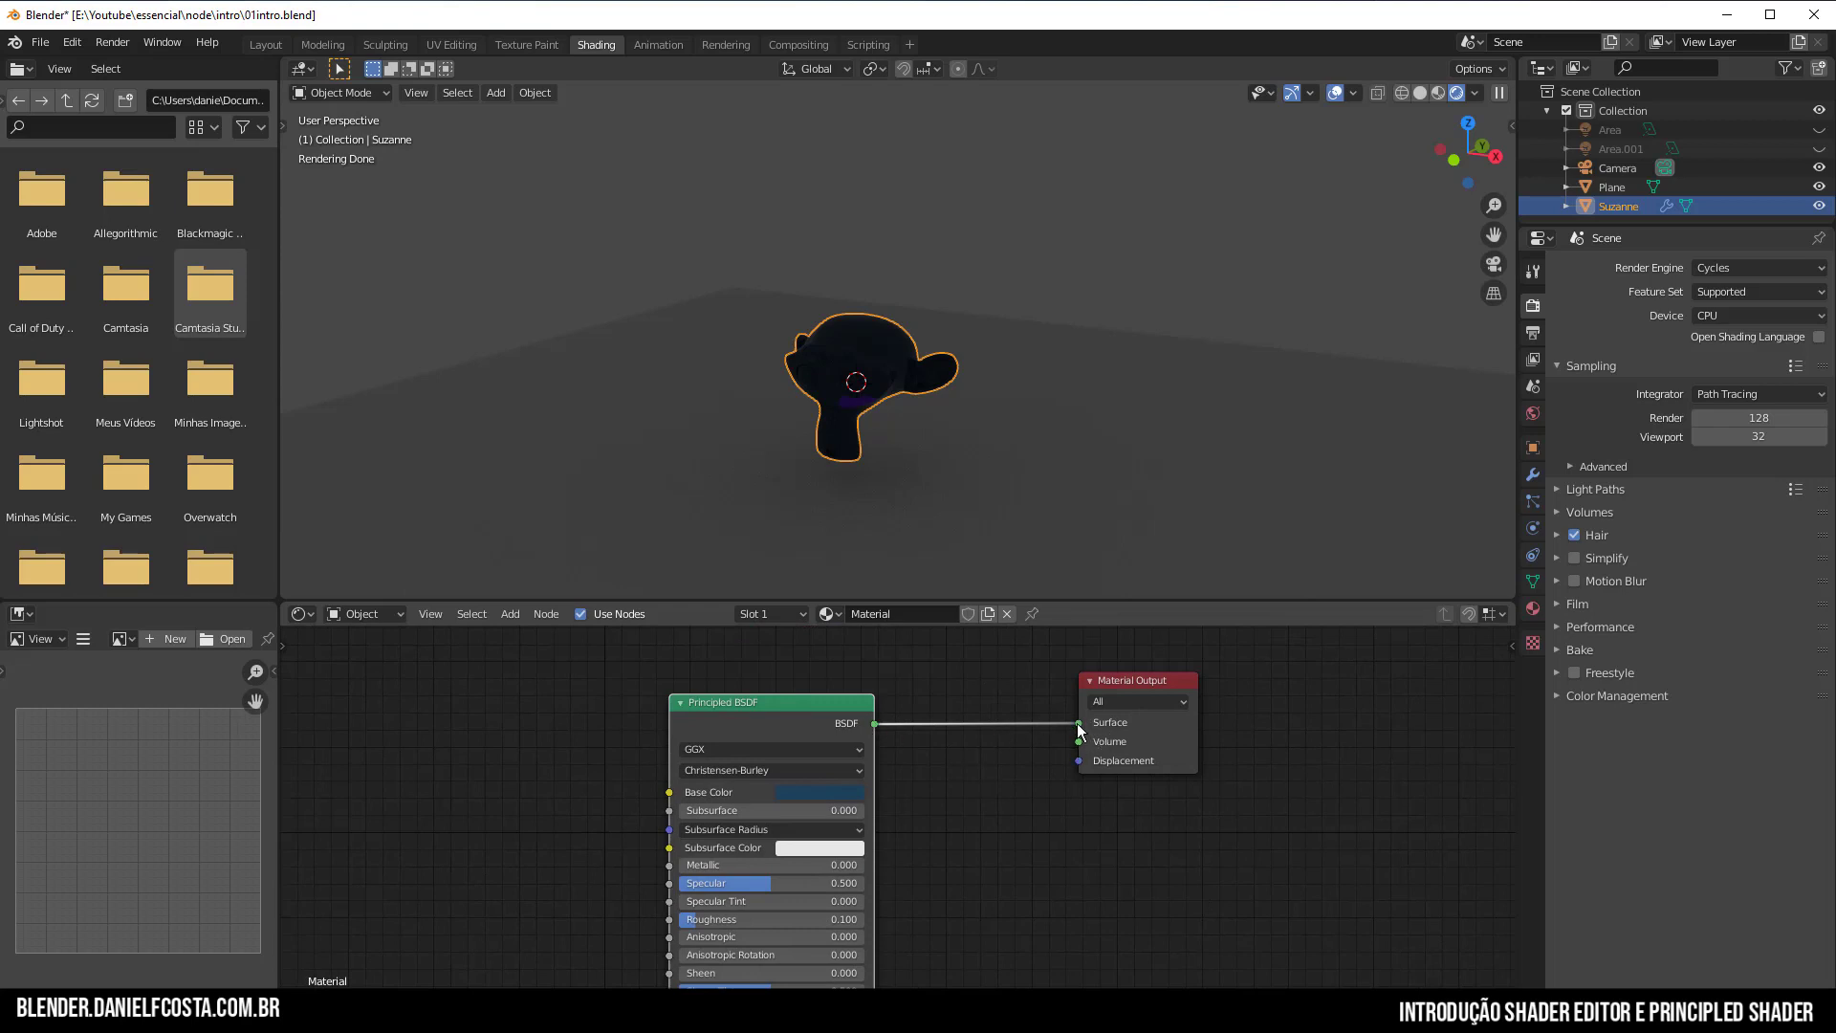
drag(1143, 732, 1269, 767)
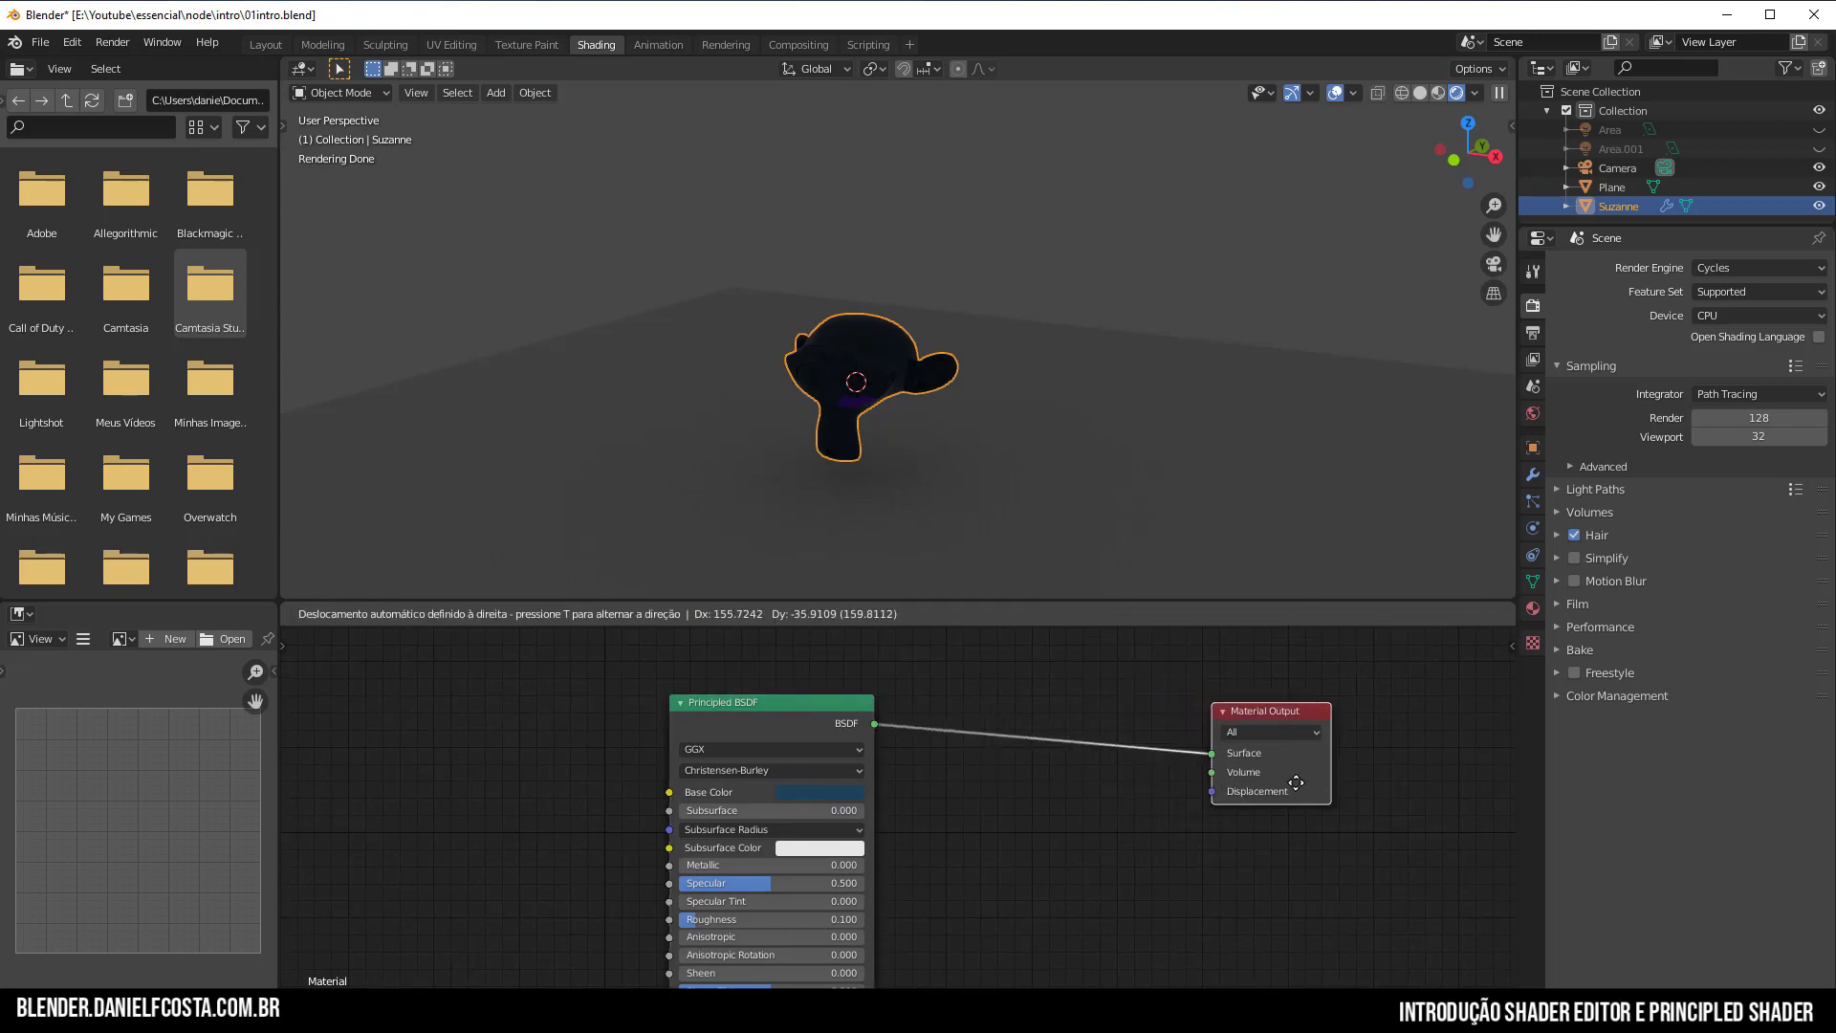
middle_drag(887, 726, 954, 706)
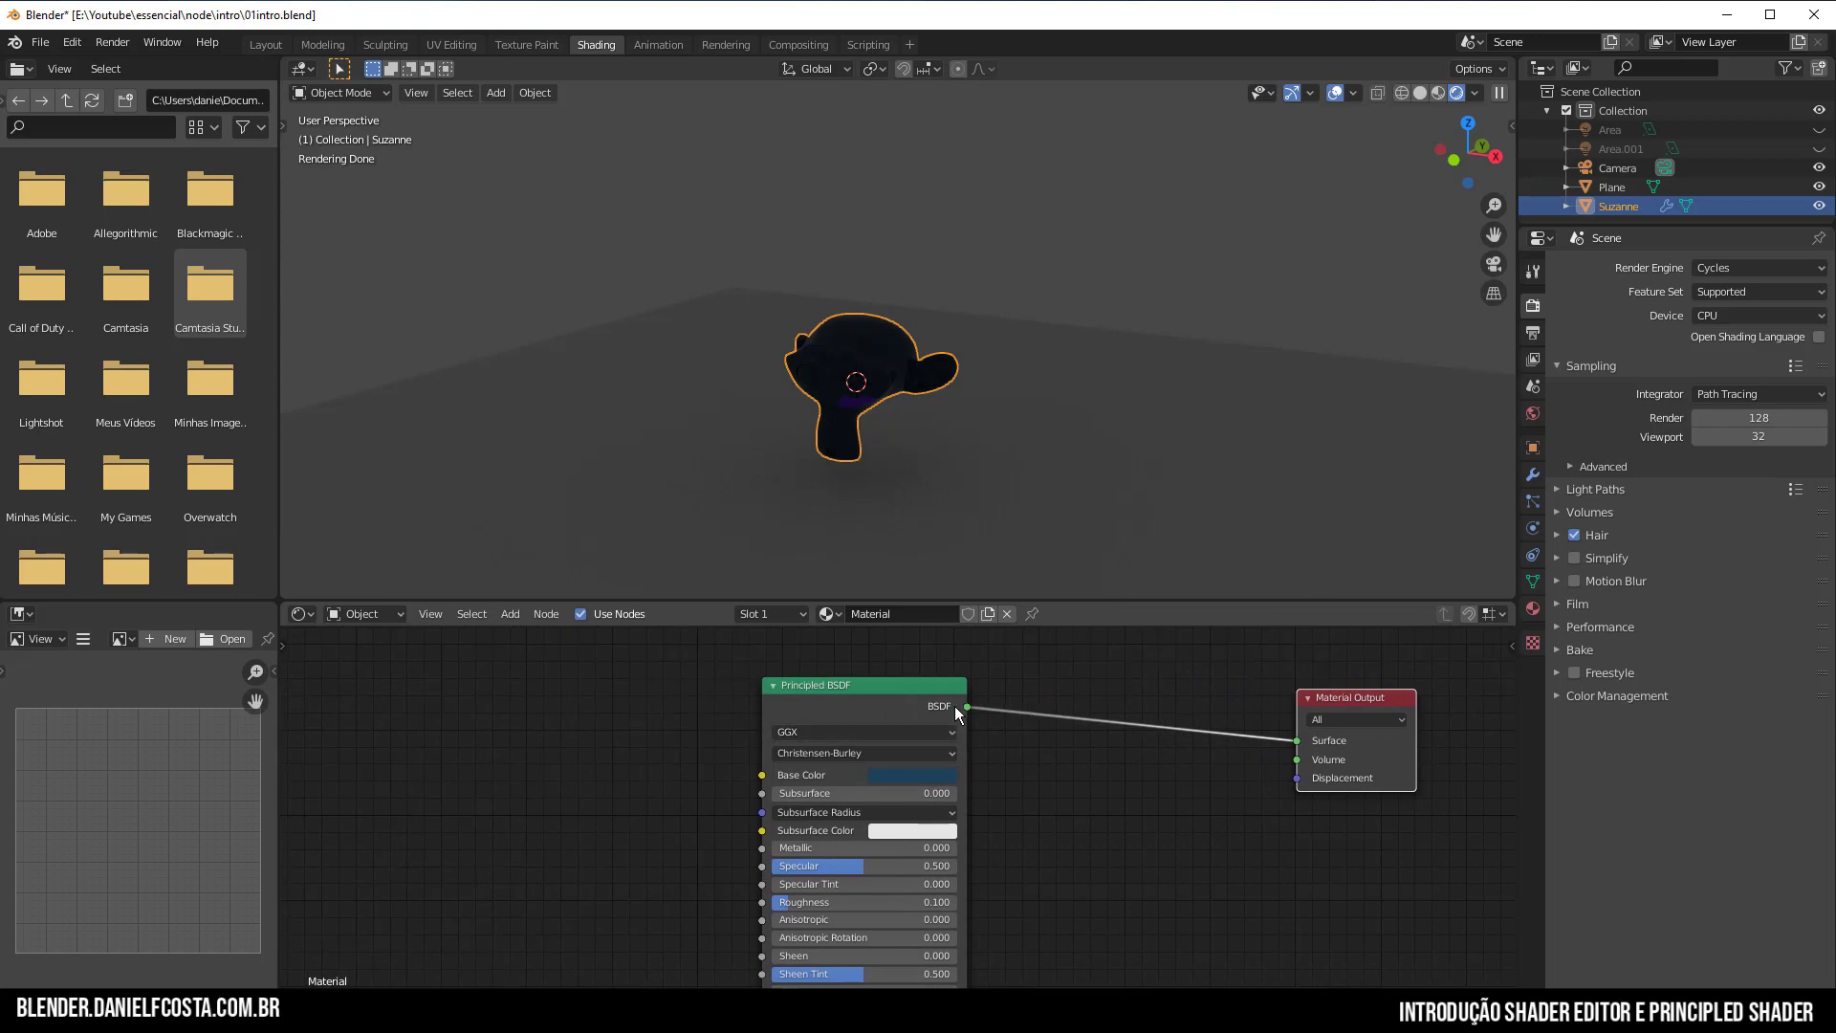
Add a Value input node beside the Emission input of Suzanne's Principled BSDF node.
middle_drag(833, 847, 952, 771)
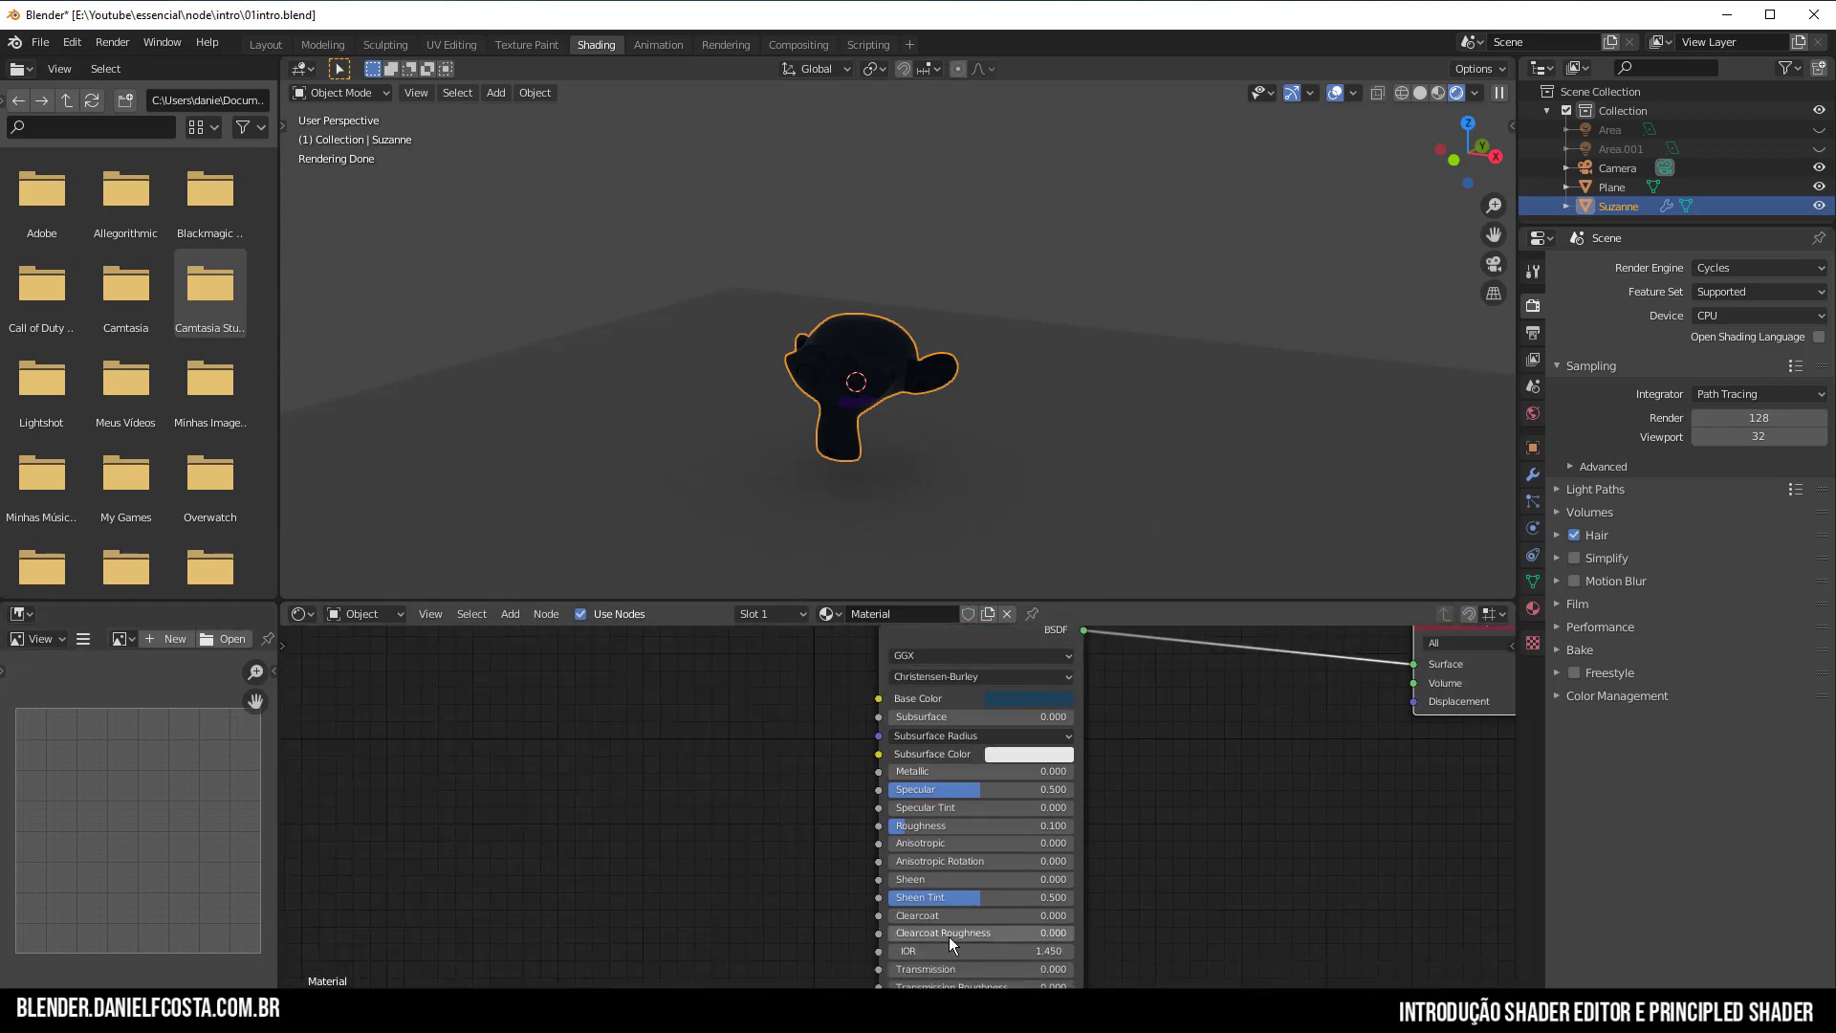
middle_drag(944, 927, 974, 830)
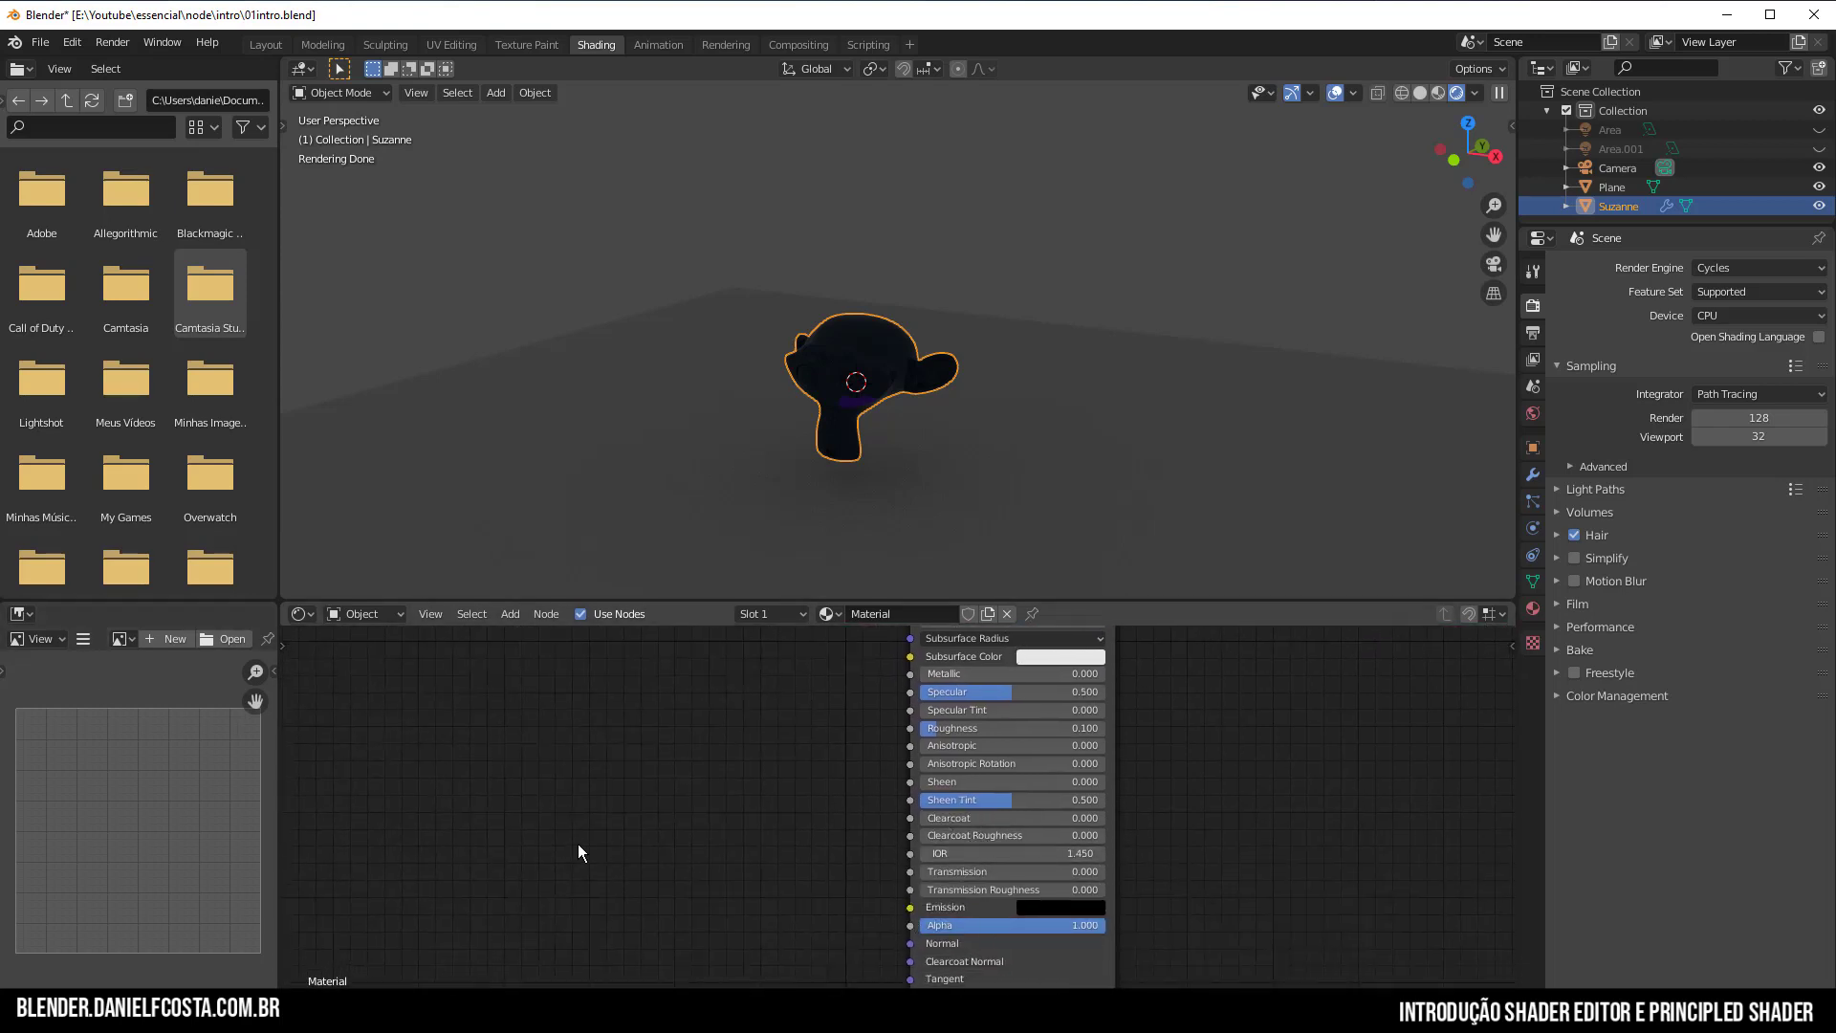
key(shift+a)
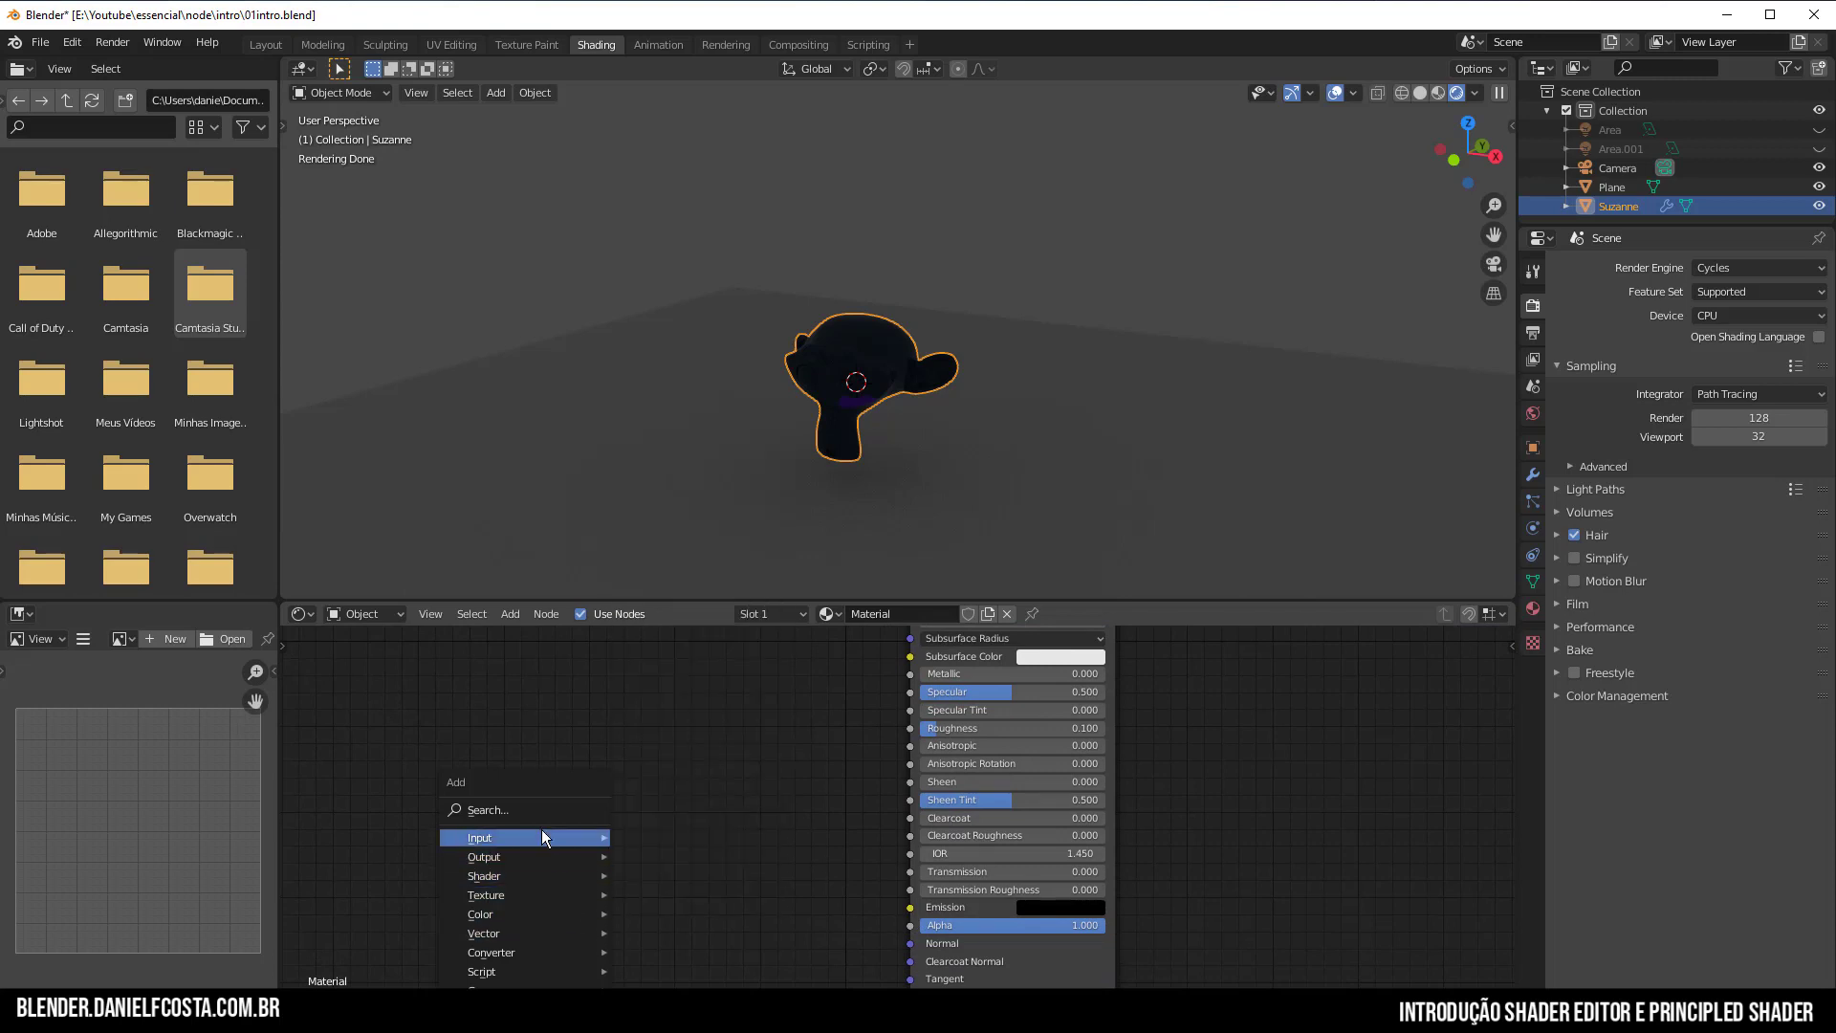
mouse_move(543, 830)
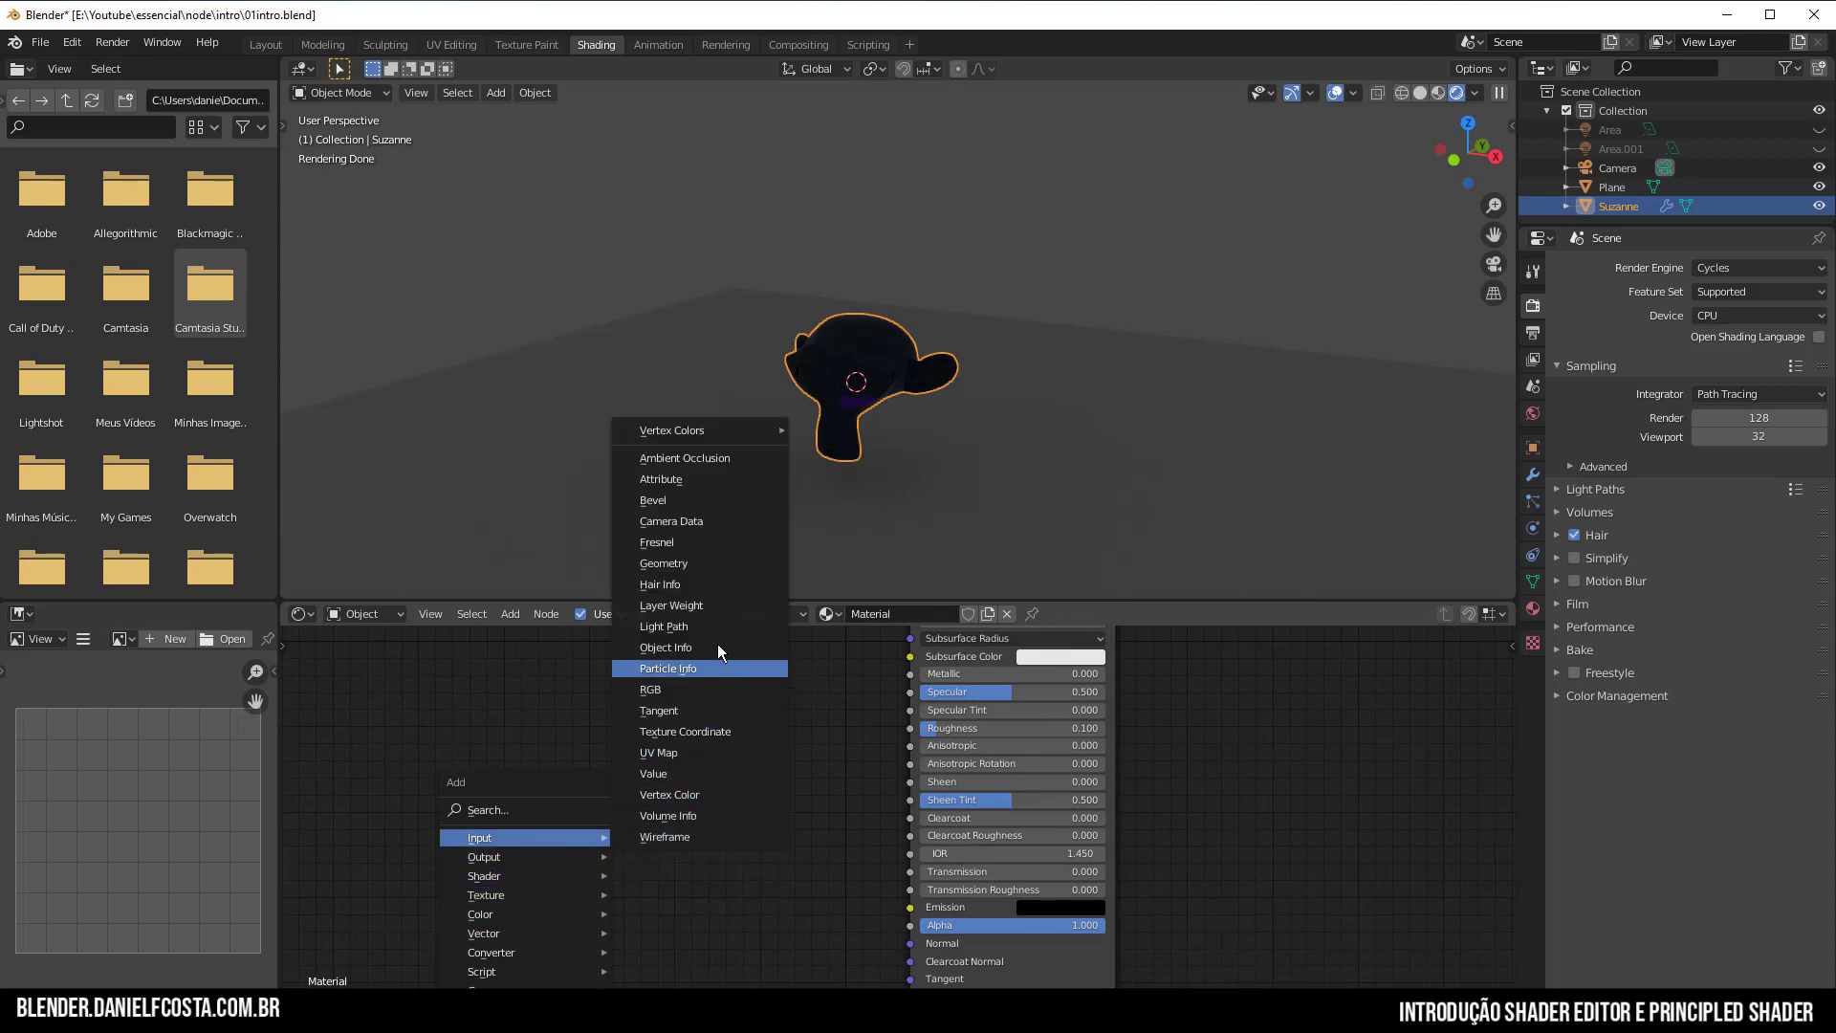
click(685, 773)
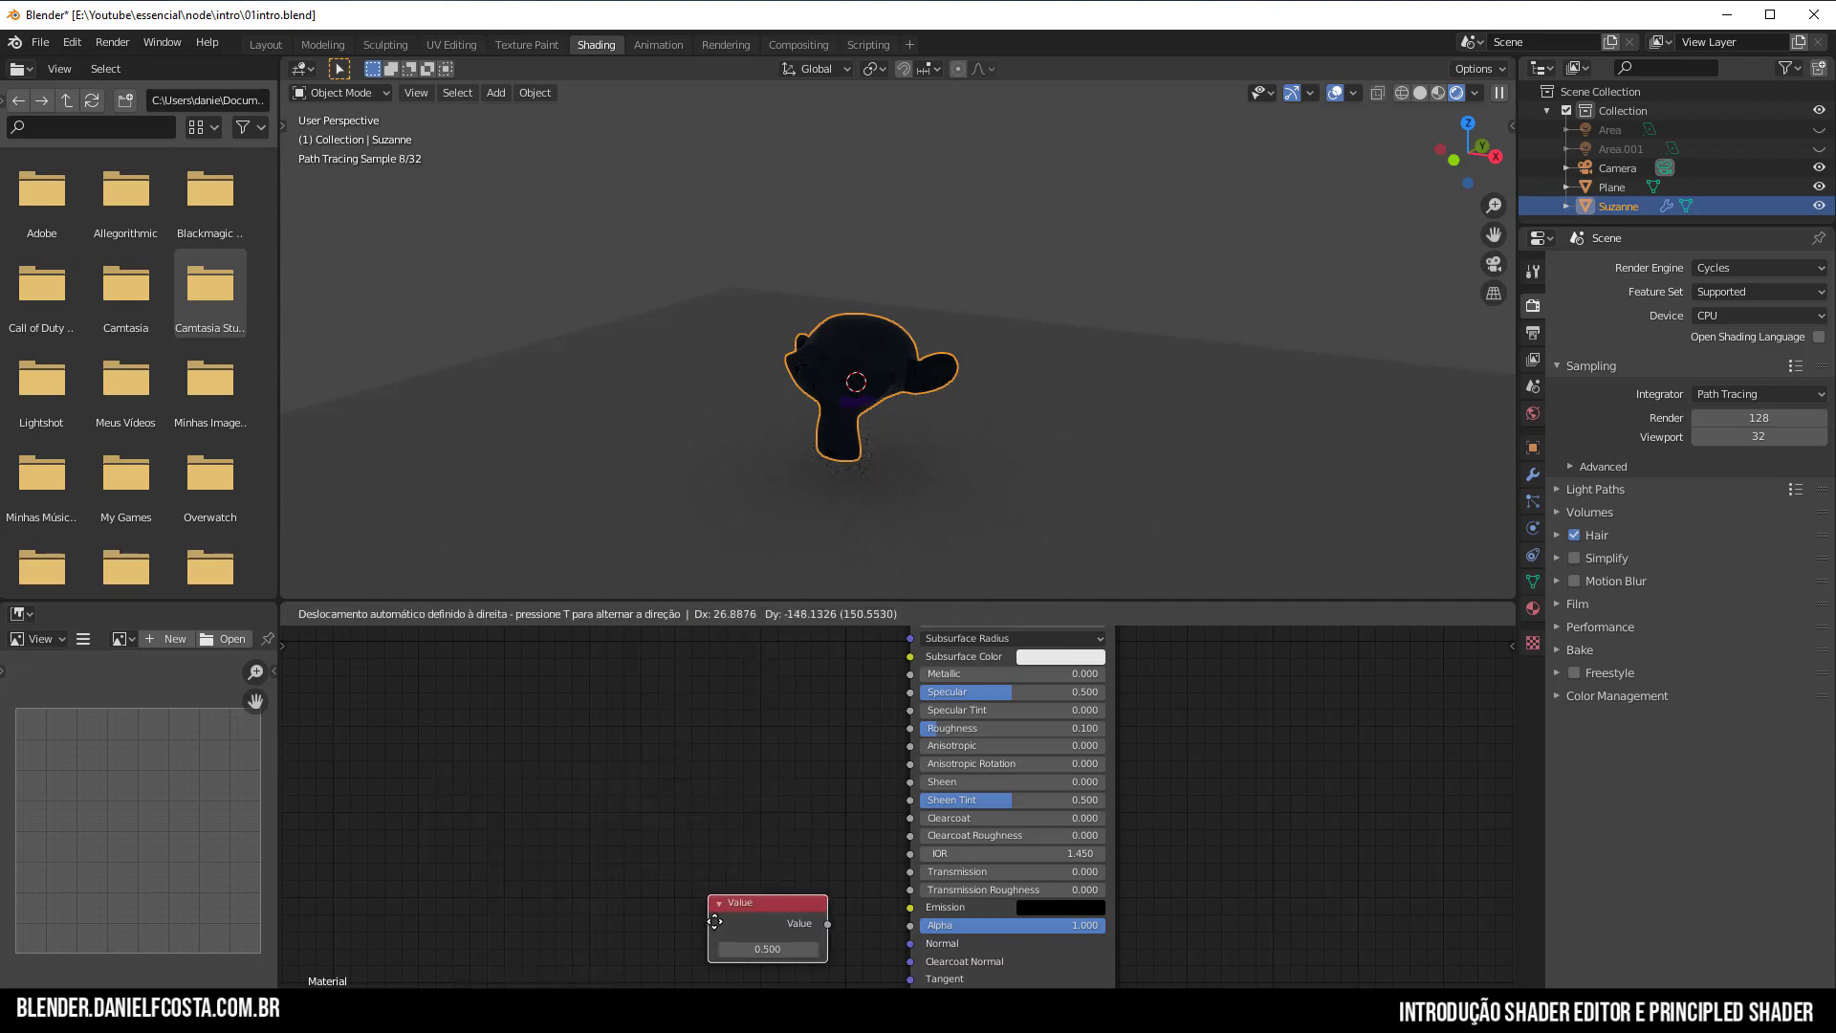
click(641, 884)
scroll(675, 892, up, 2)
scroll(675, 892, up, 1)
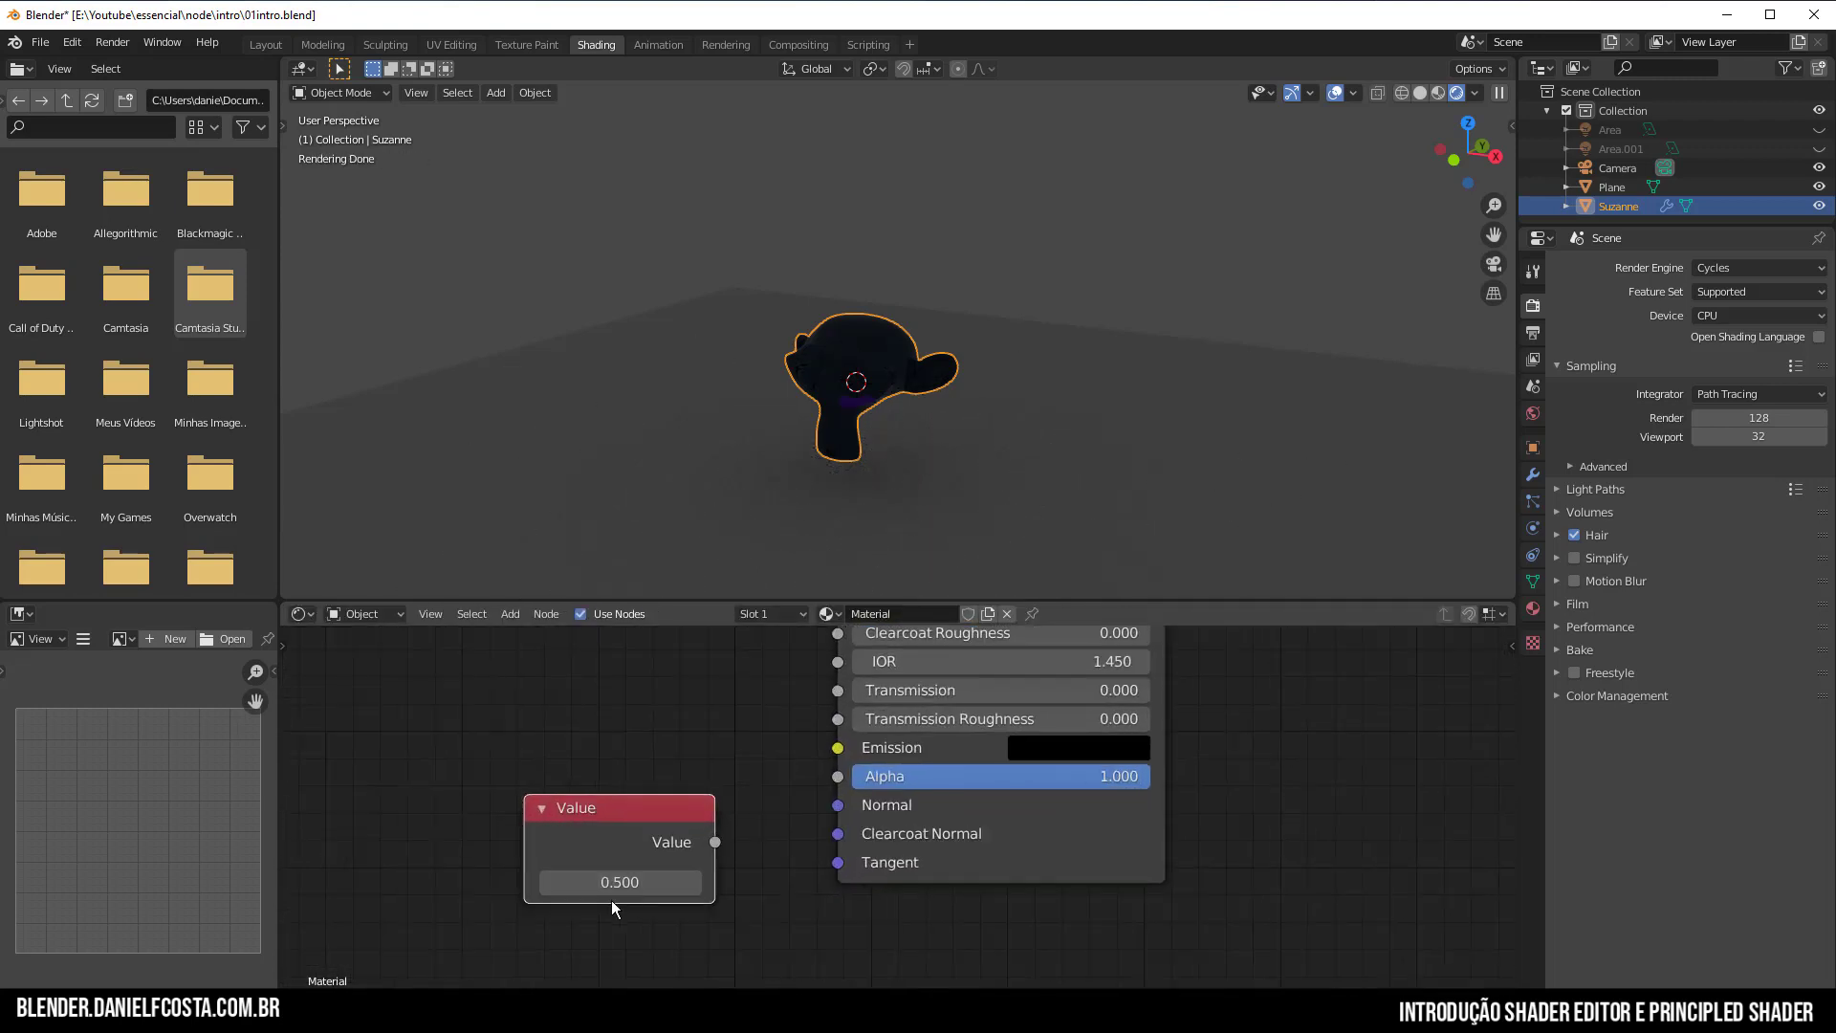
Raise the brightness of the Emission color to 1 and about 4.875, and set it back to 0.
click(1114, 755)
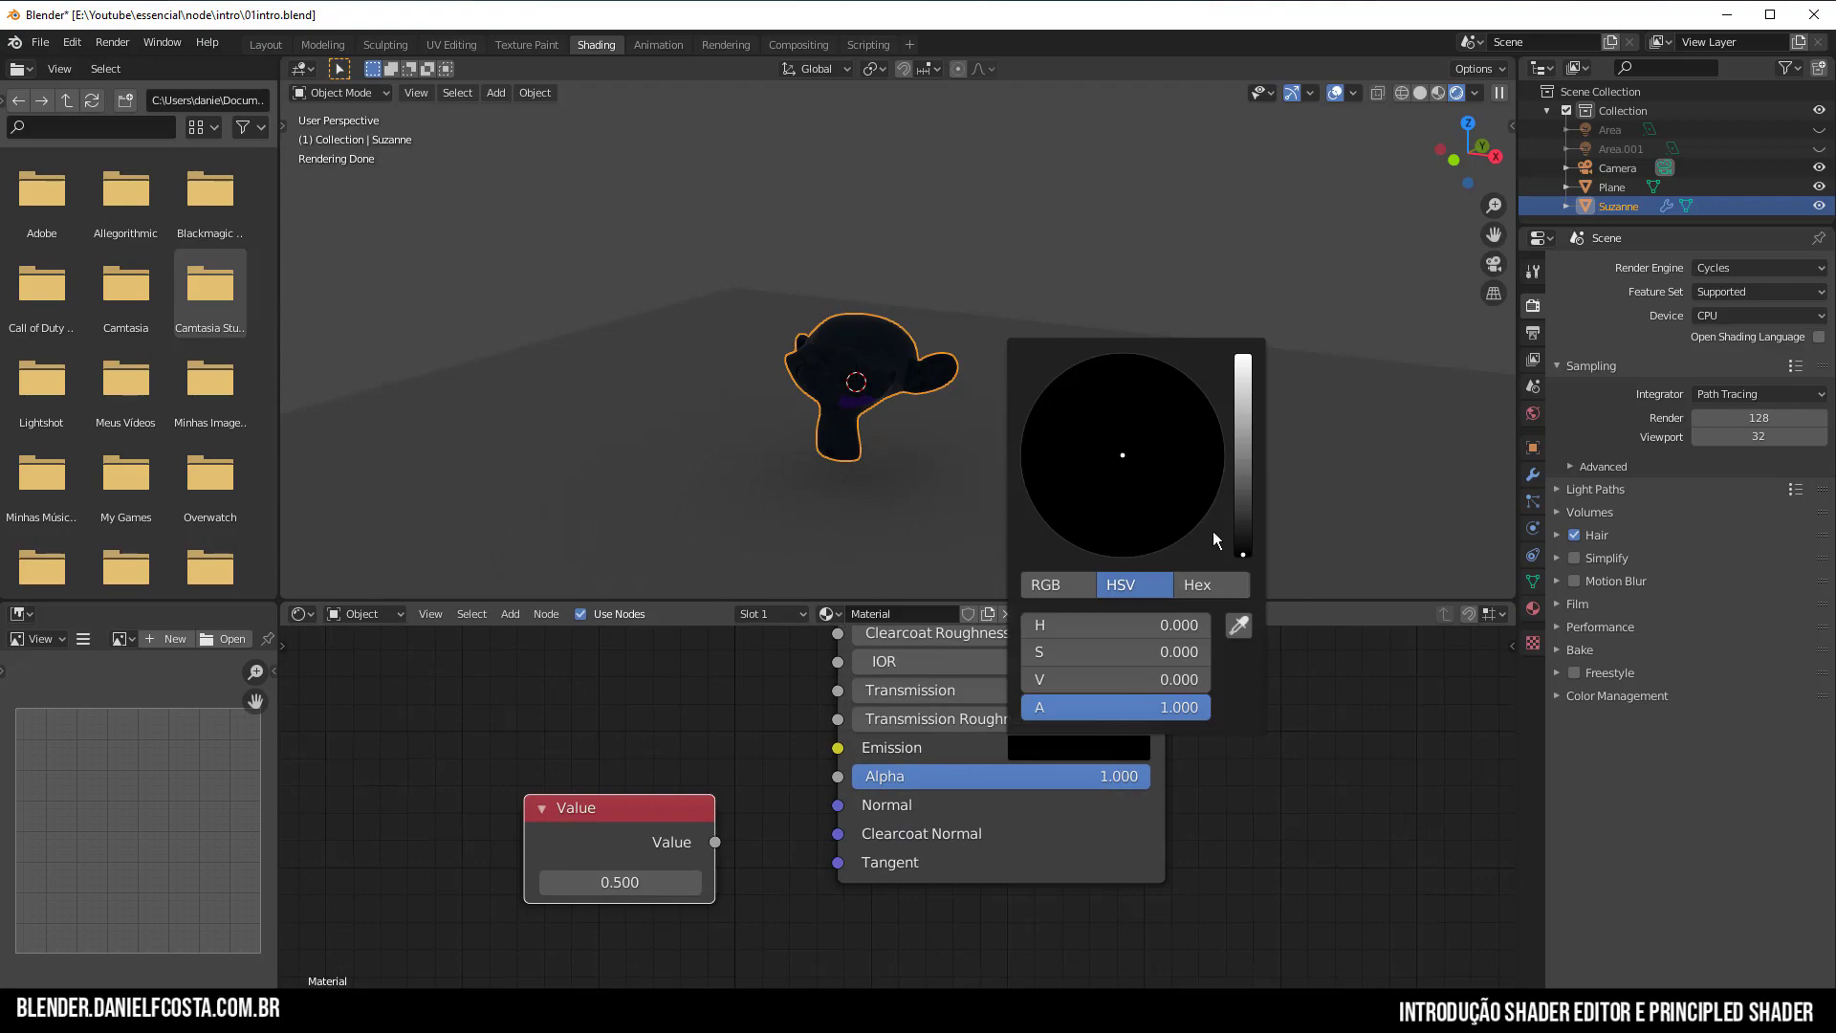
drag(1242, 540, 1242, 356)
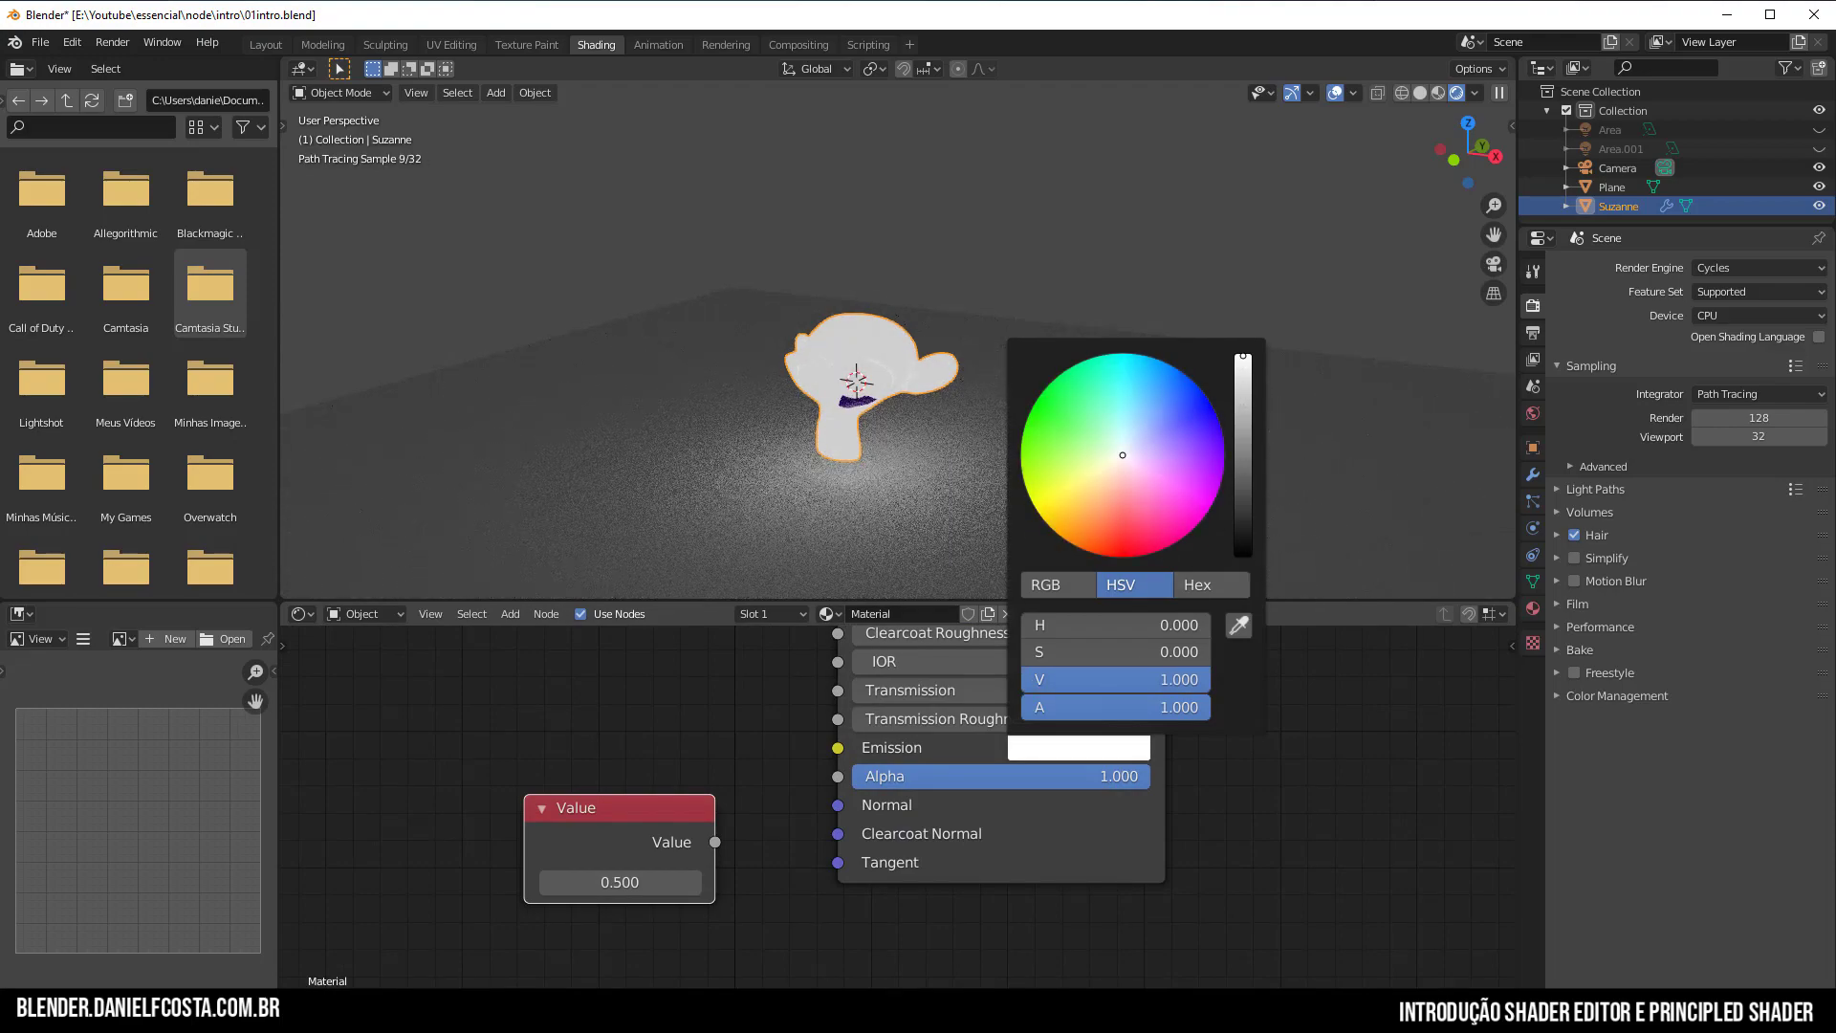
click(1103, 749)
click(1115, 677)
text(5)
key(Return)
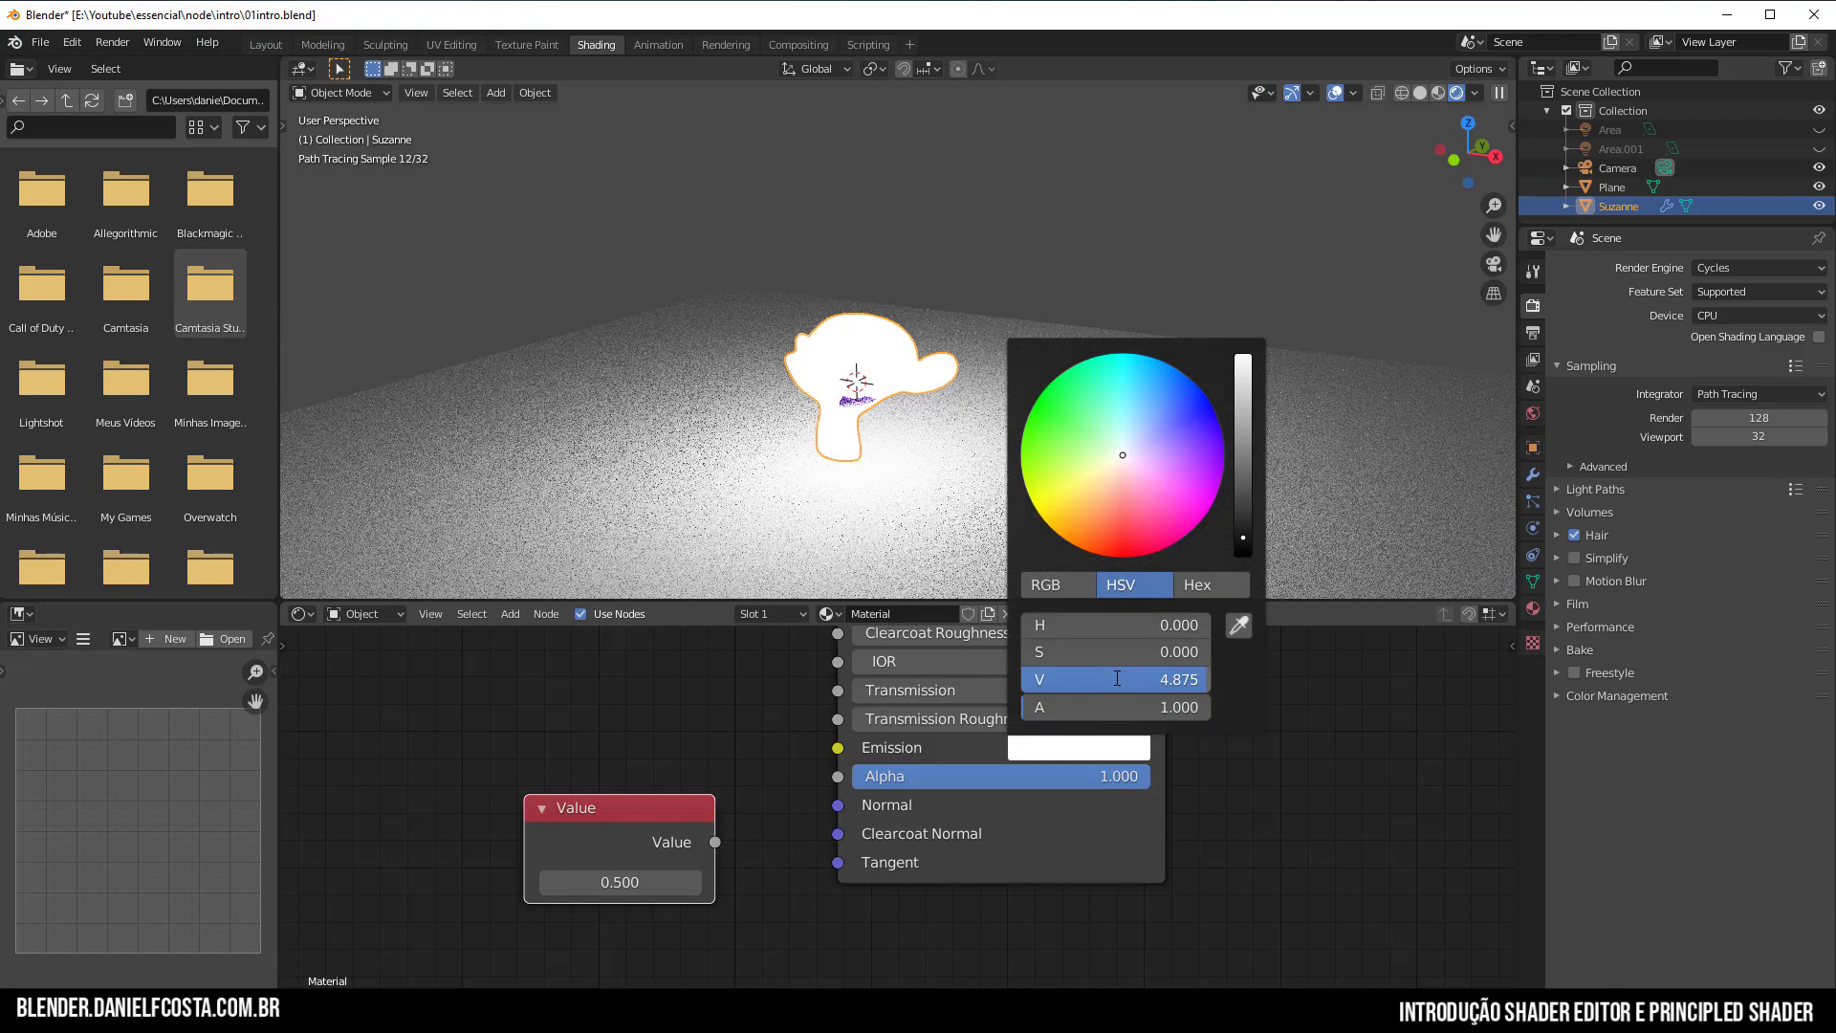
click(1116, 678)
text(0)
key(Return)
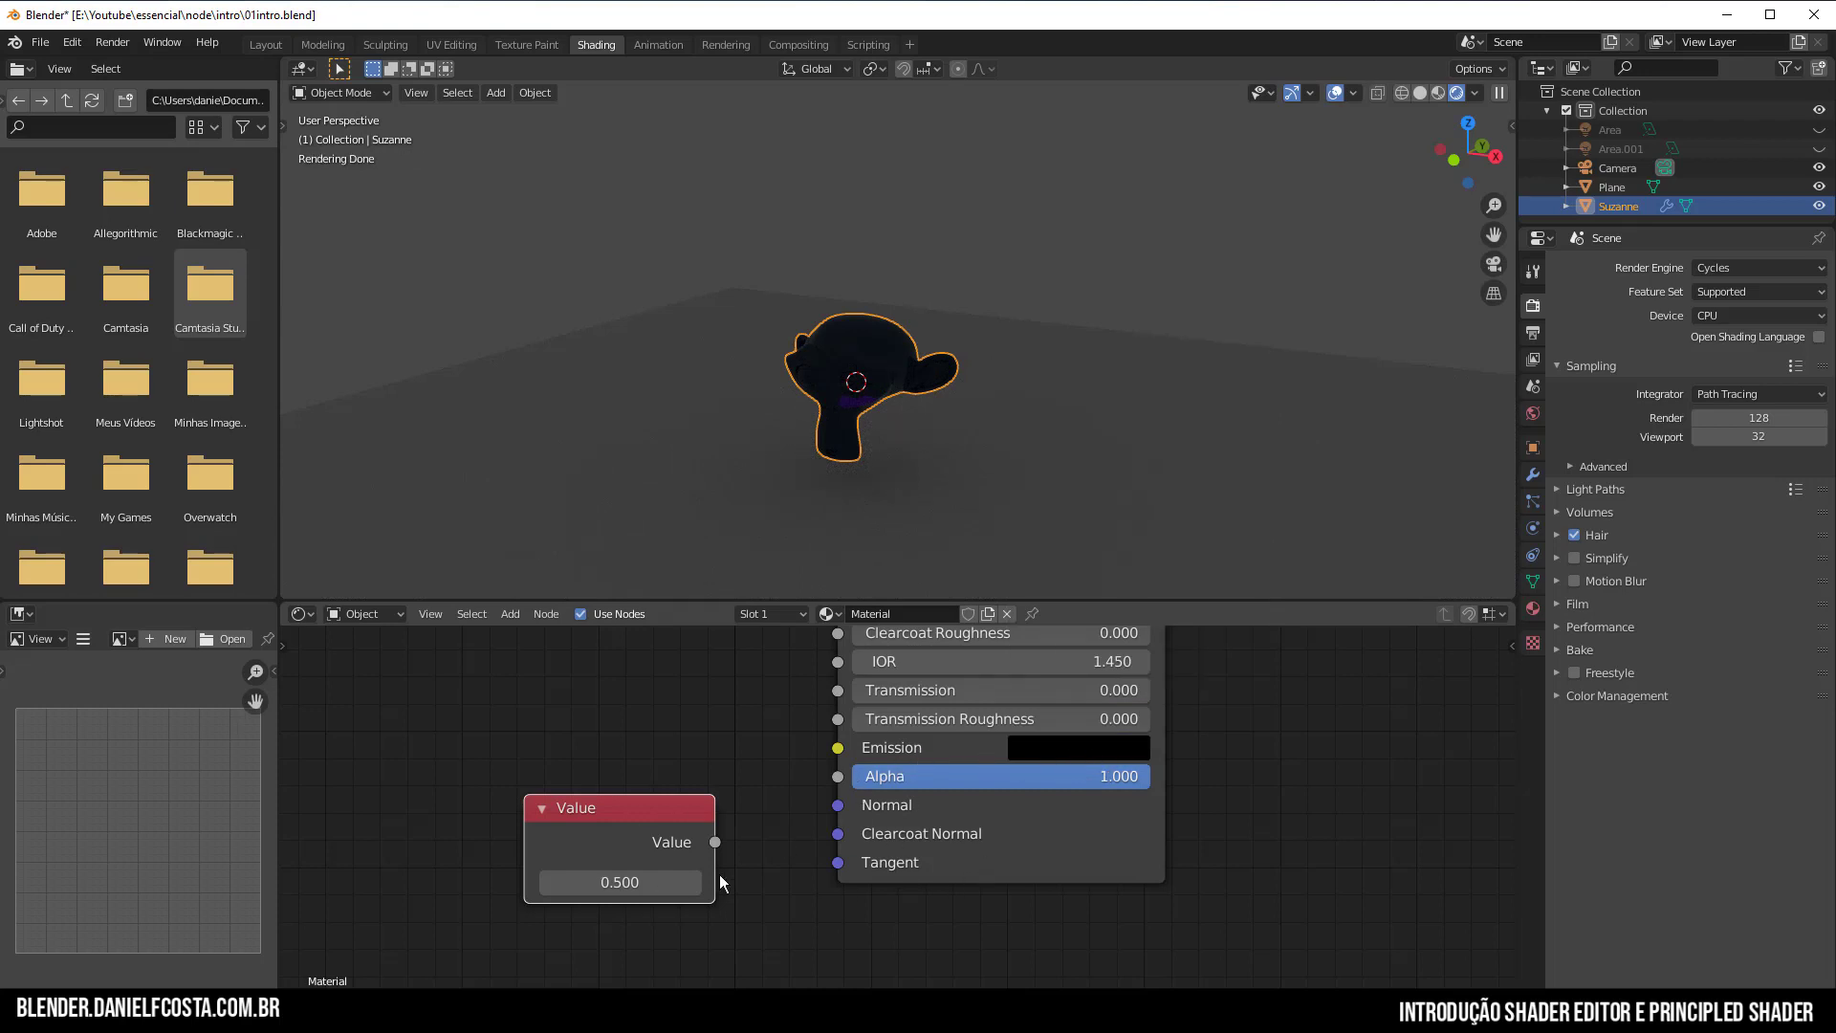
Link the Value node to the Emission input and set its value to 500.
drag(812, 769, 838, 748)
drag(611, 826, 459, 787)
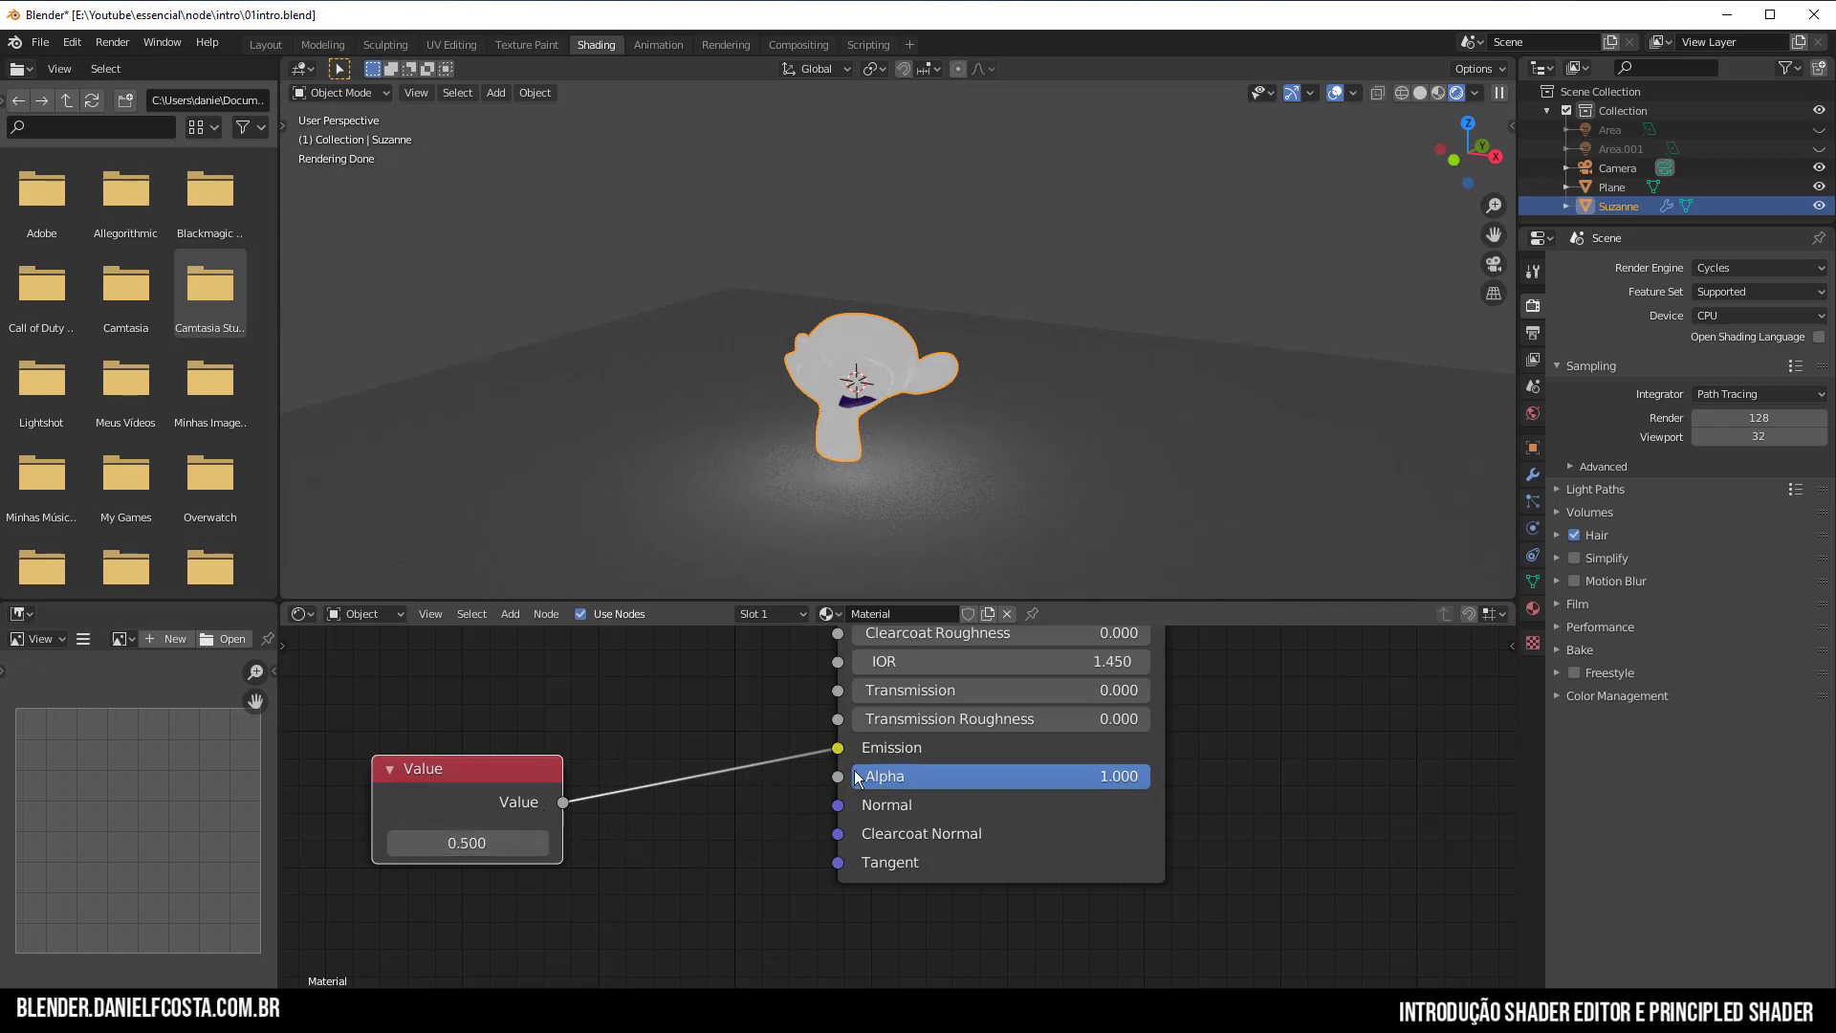
double_click(456, 845)
text(500)
key(Return)
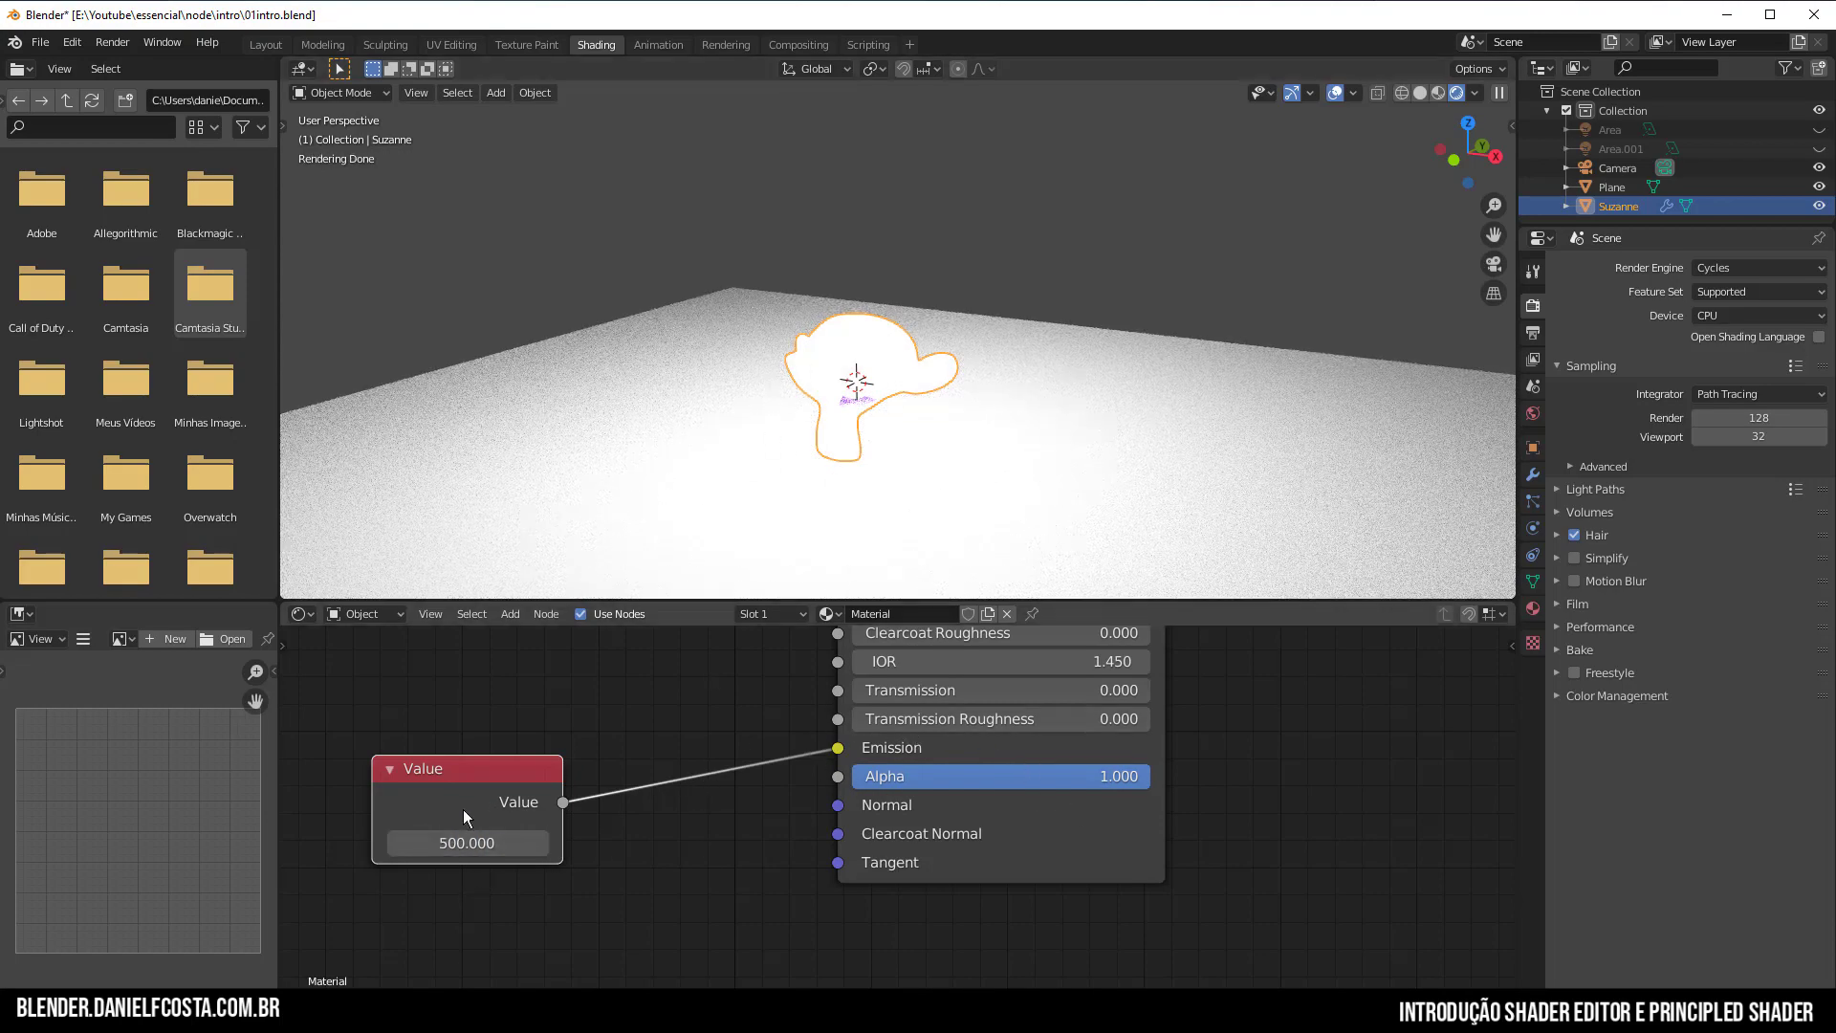
Delete the Value node that feeds the Emission input.
scroll(774, 898, down, 2)
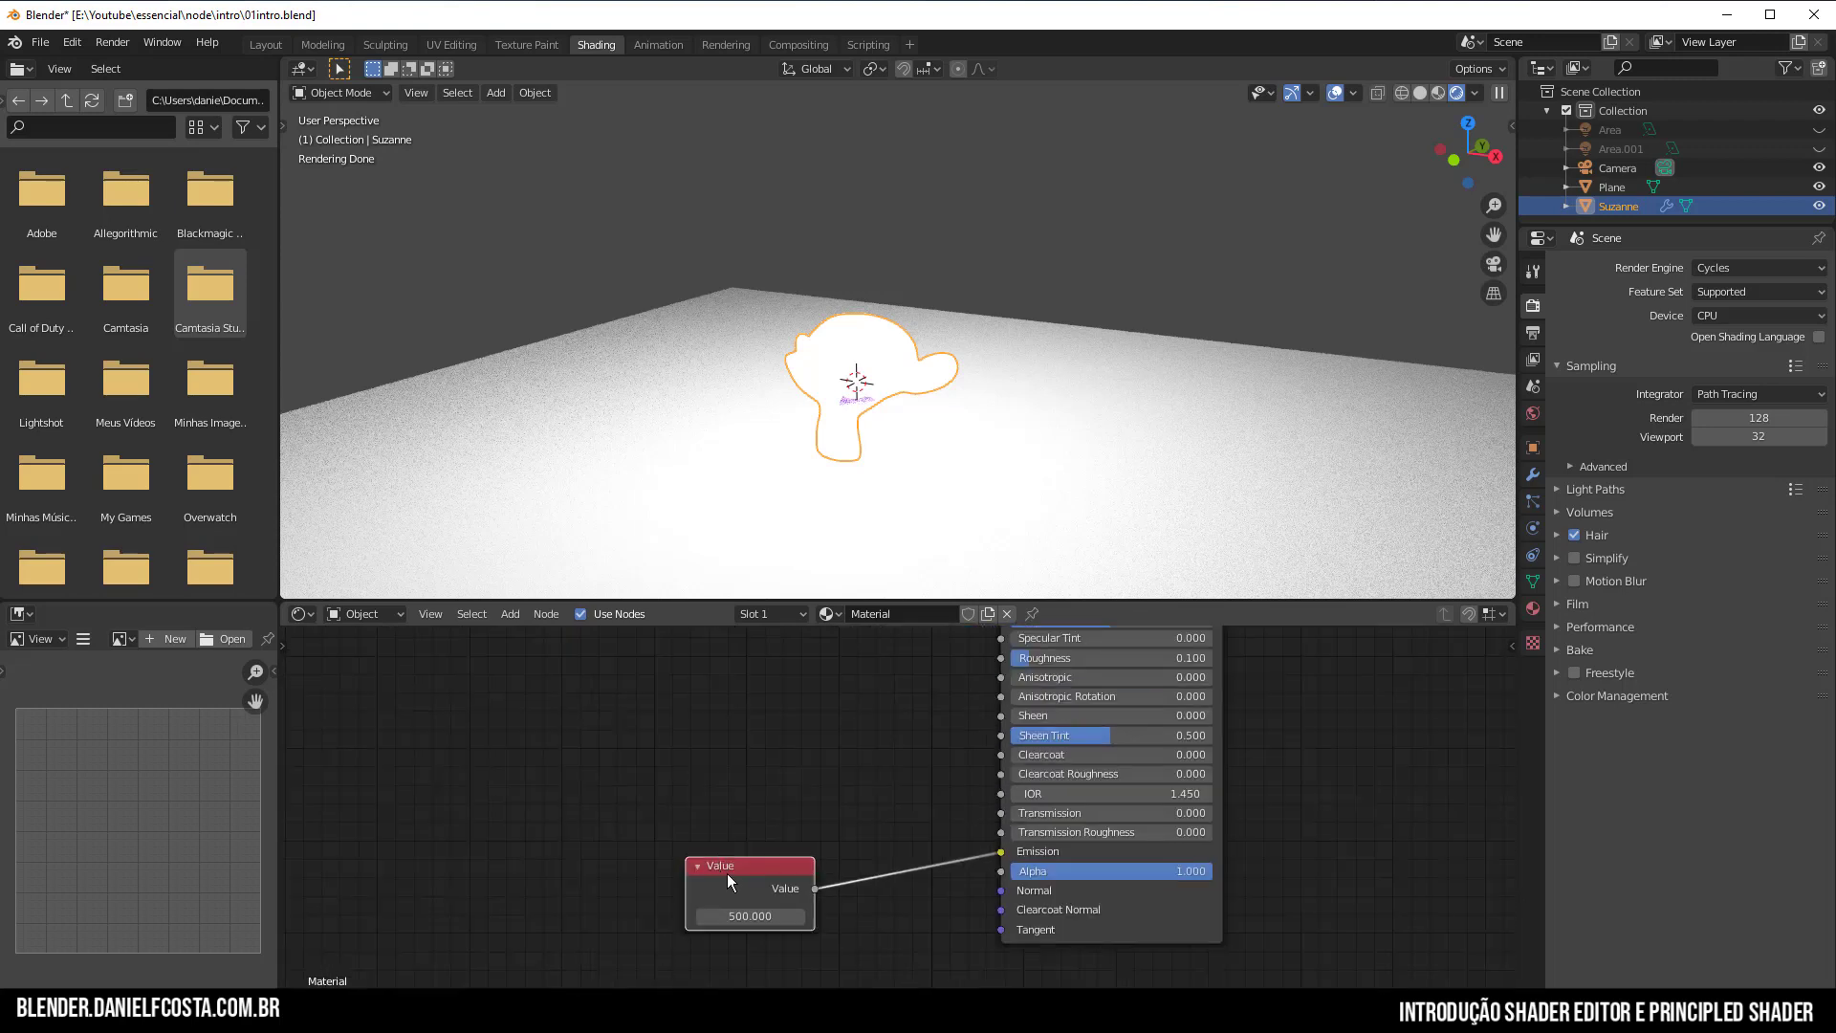
drag(727, 874, 726, 803)
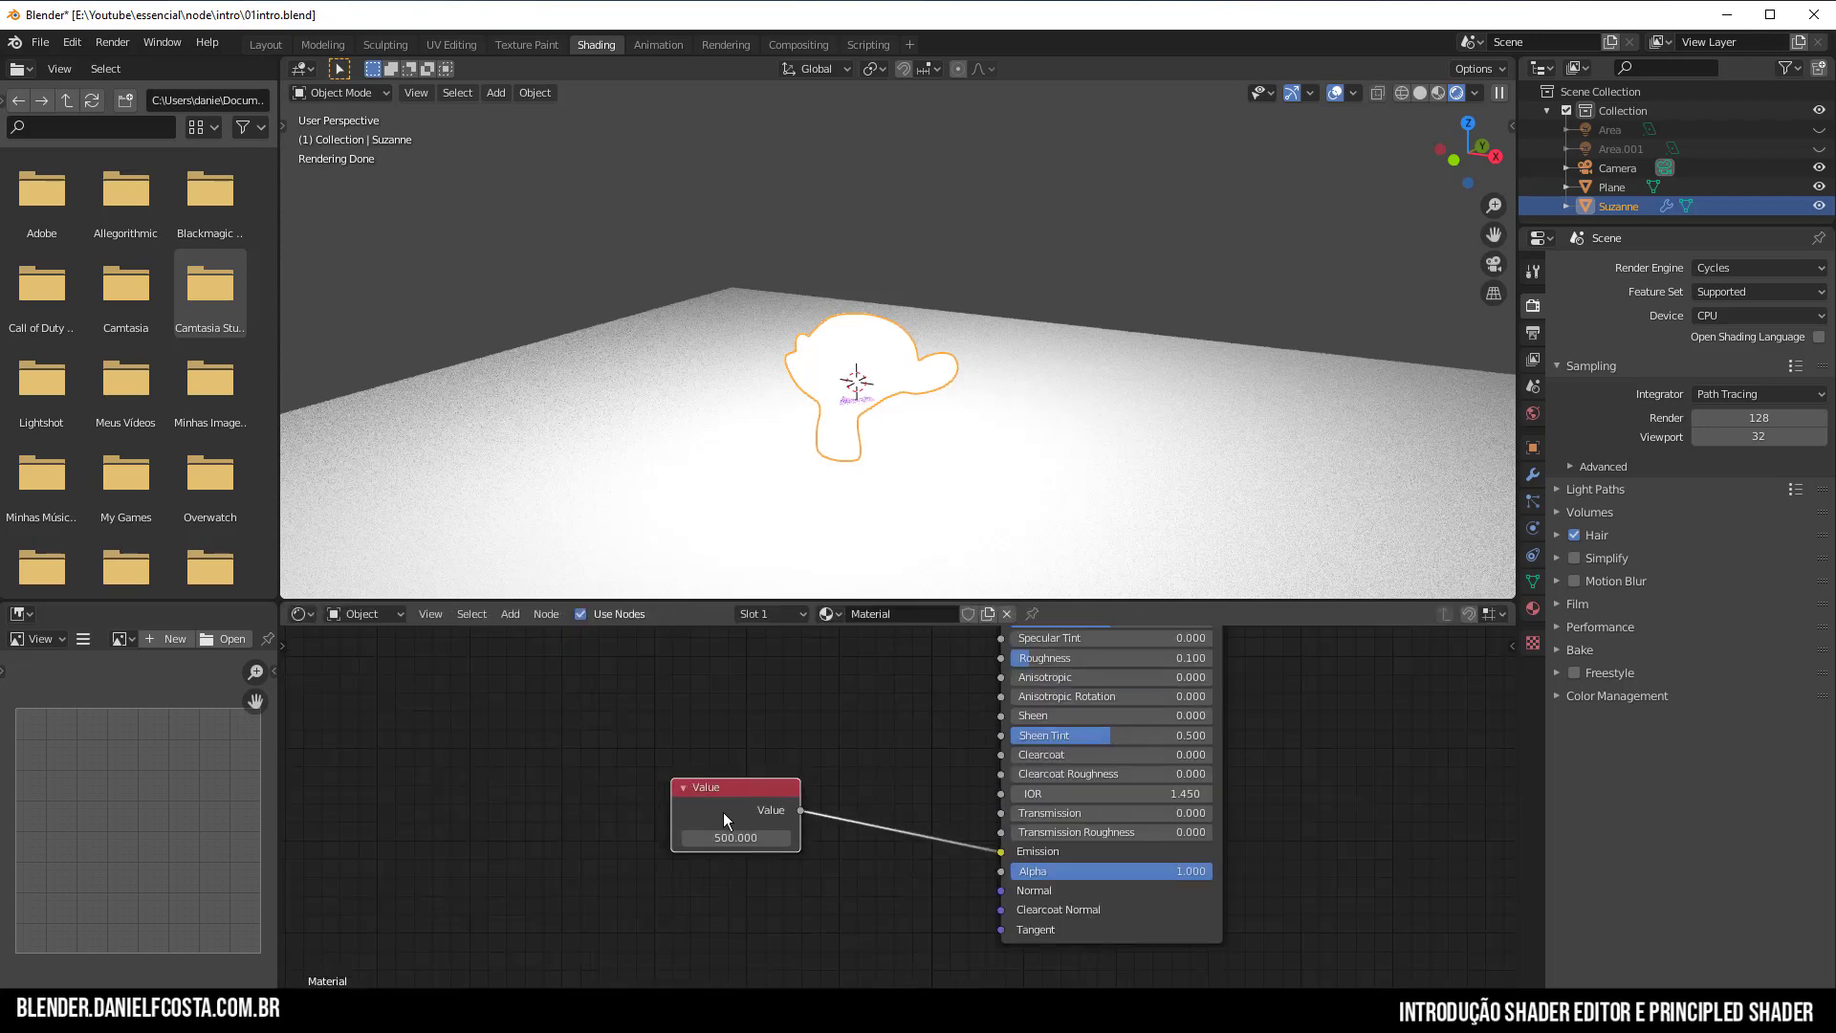
key(x)
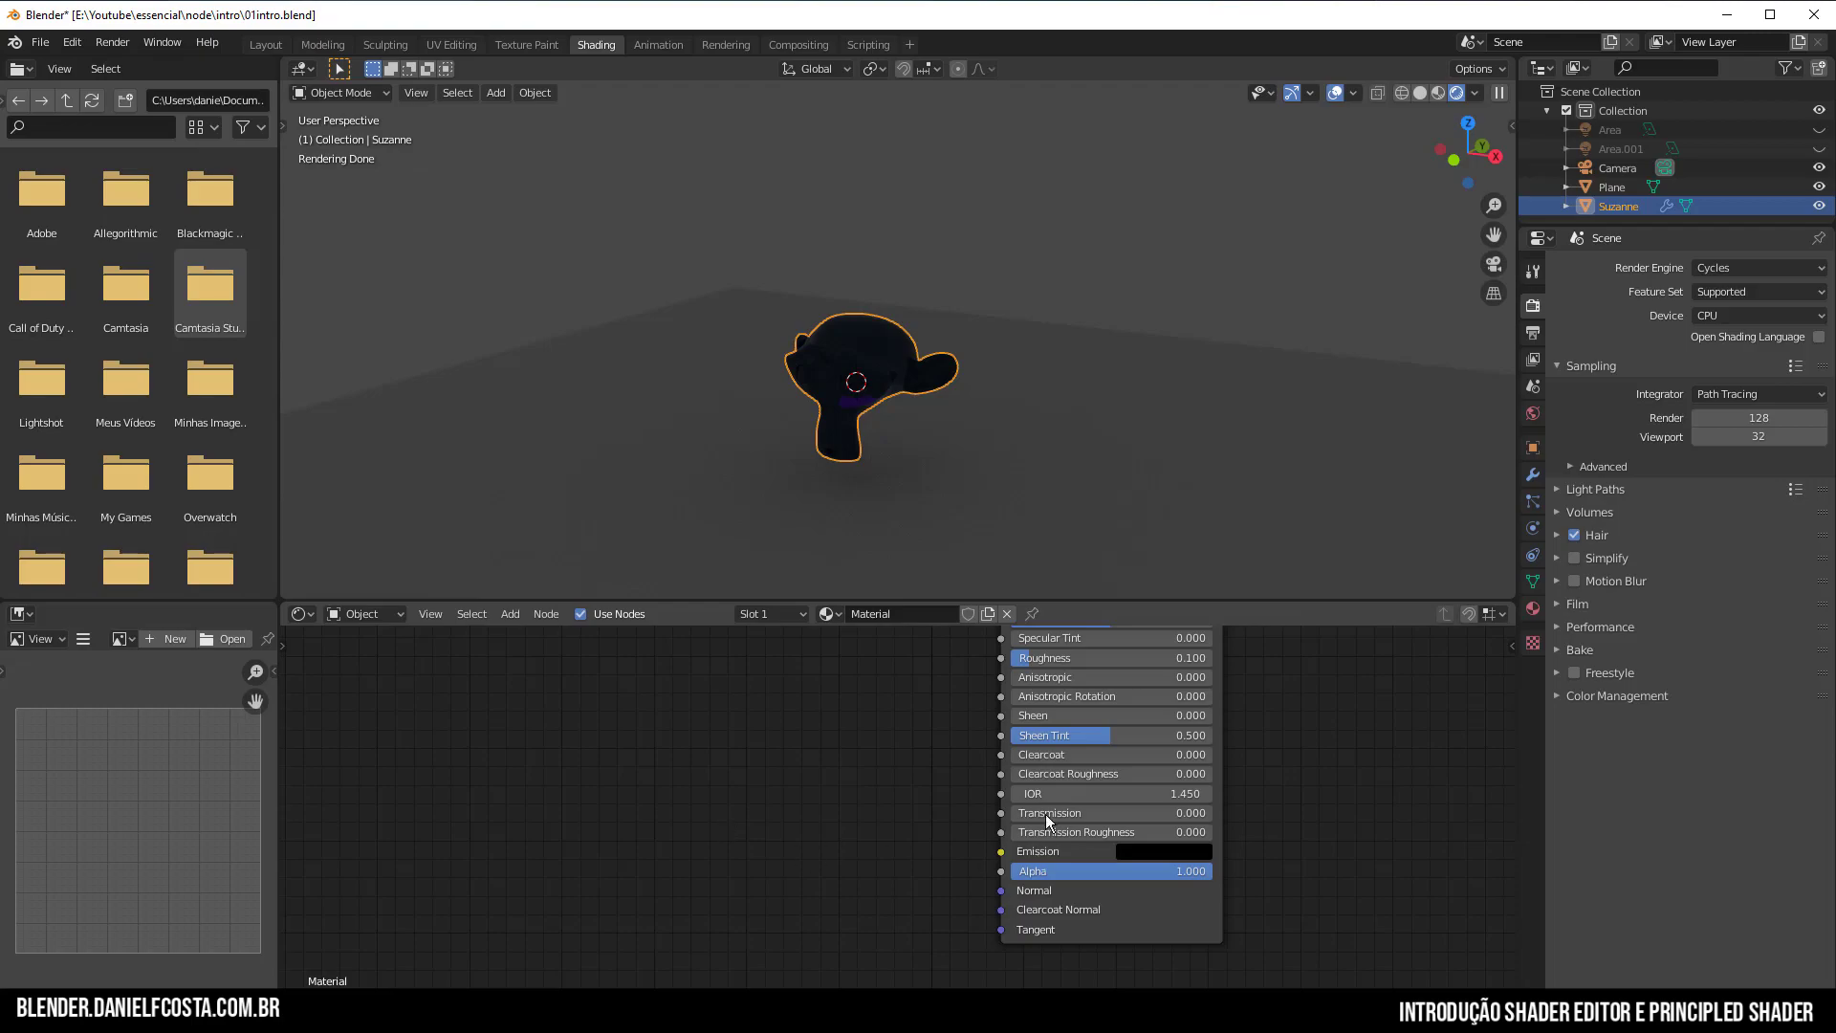
Unhide both area lights and select only Suzanne.
key(alt+h)
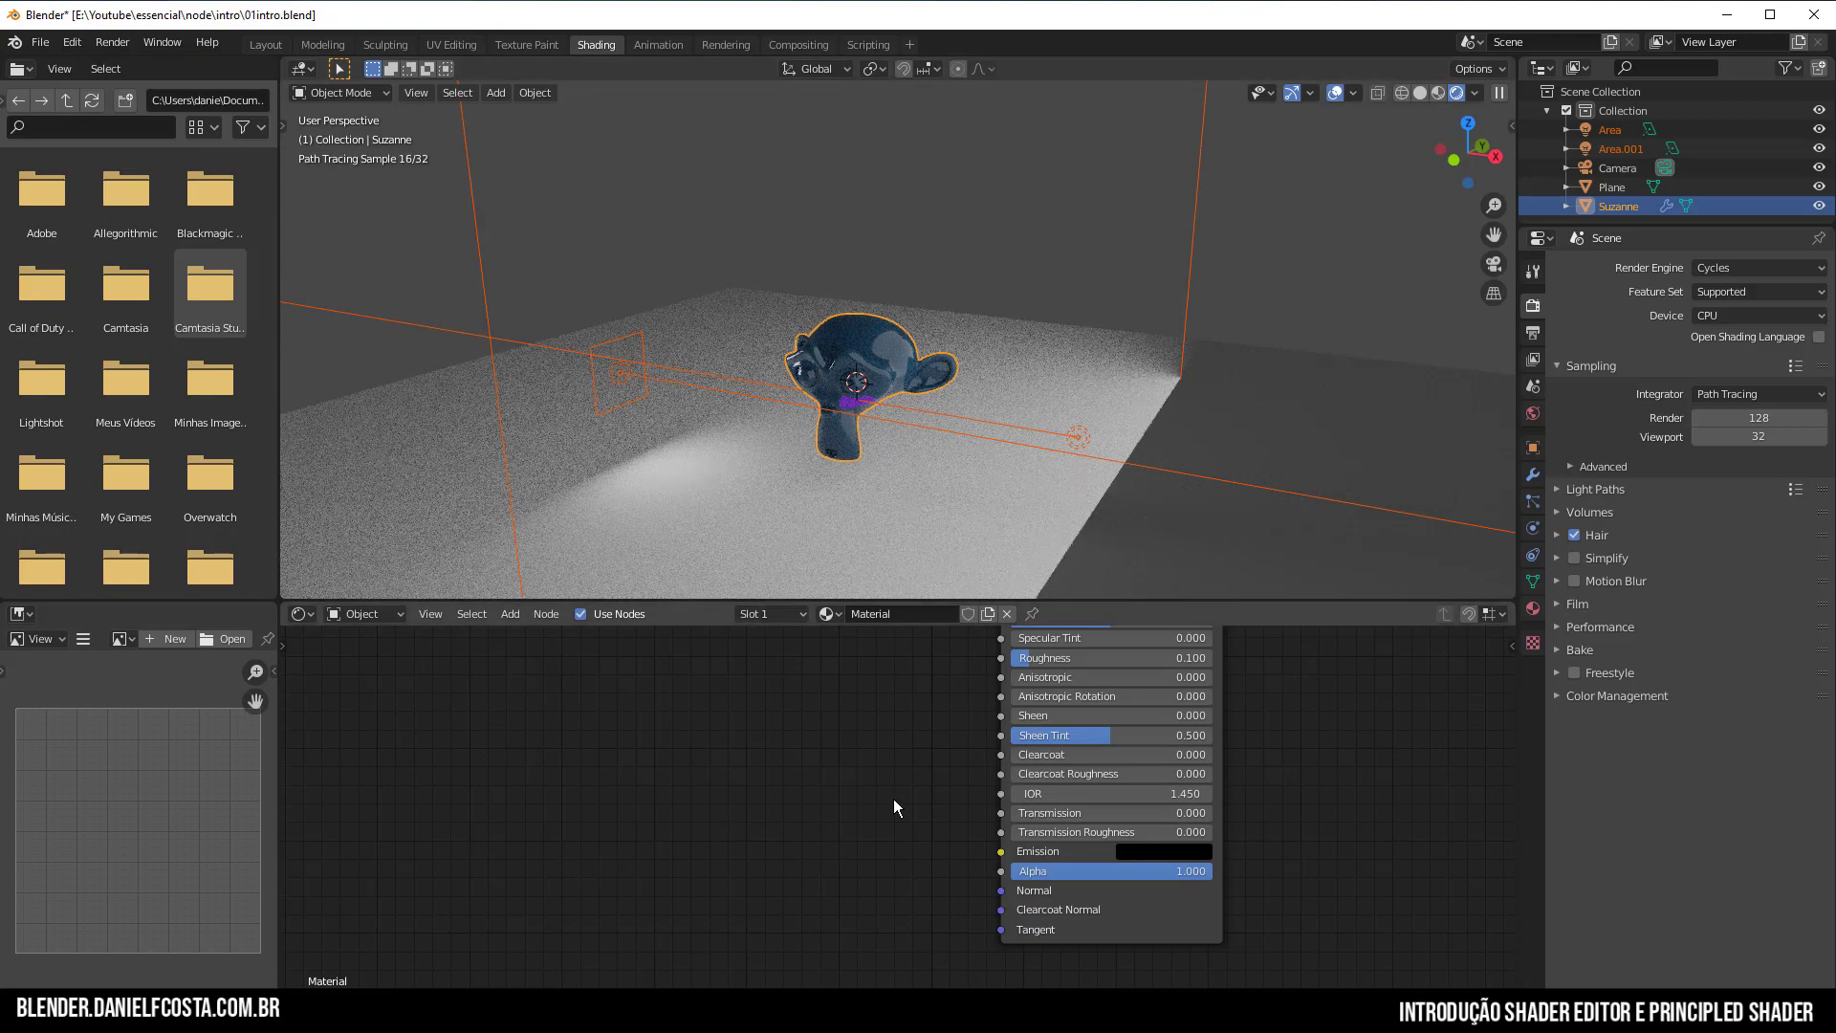
drag(1166, 879, 1213, 872)
click(928, 490)
click(862, 361)
scroll(1082, 876, up, 2)
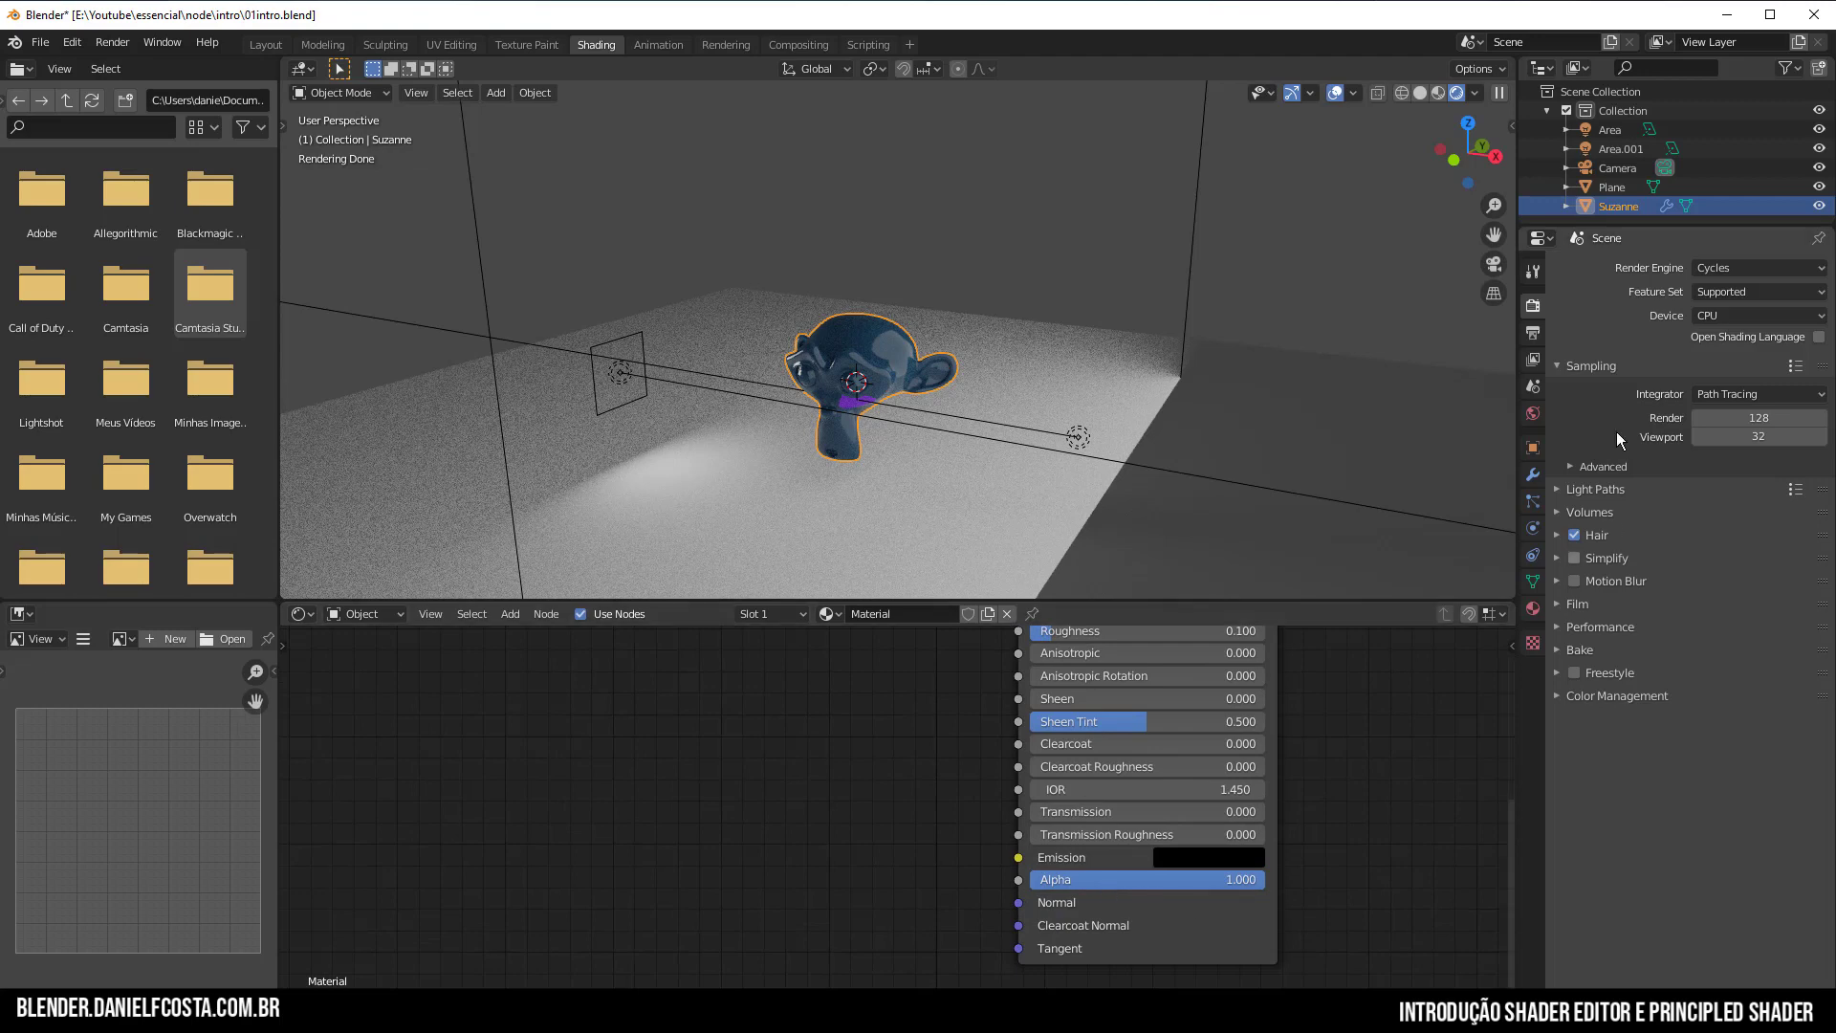
Switch the render engine to Eevee and set the Blend Mode of Suzanne's material to Alpha Hashed.
click(1747, 270)
click(1725, 291)
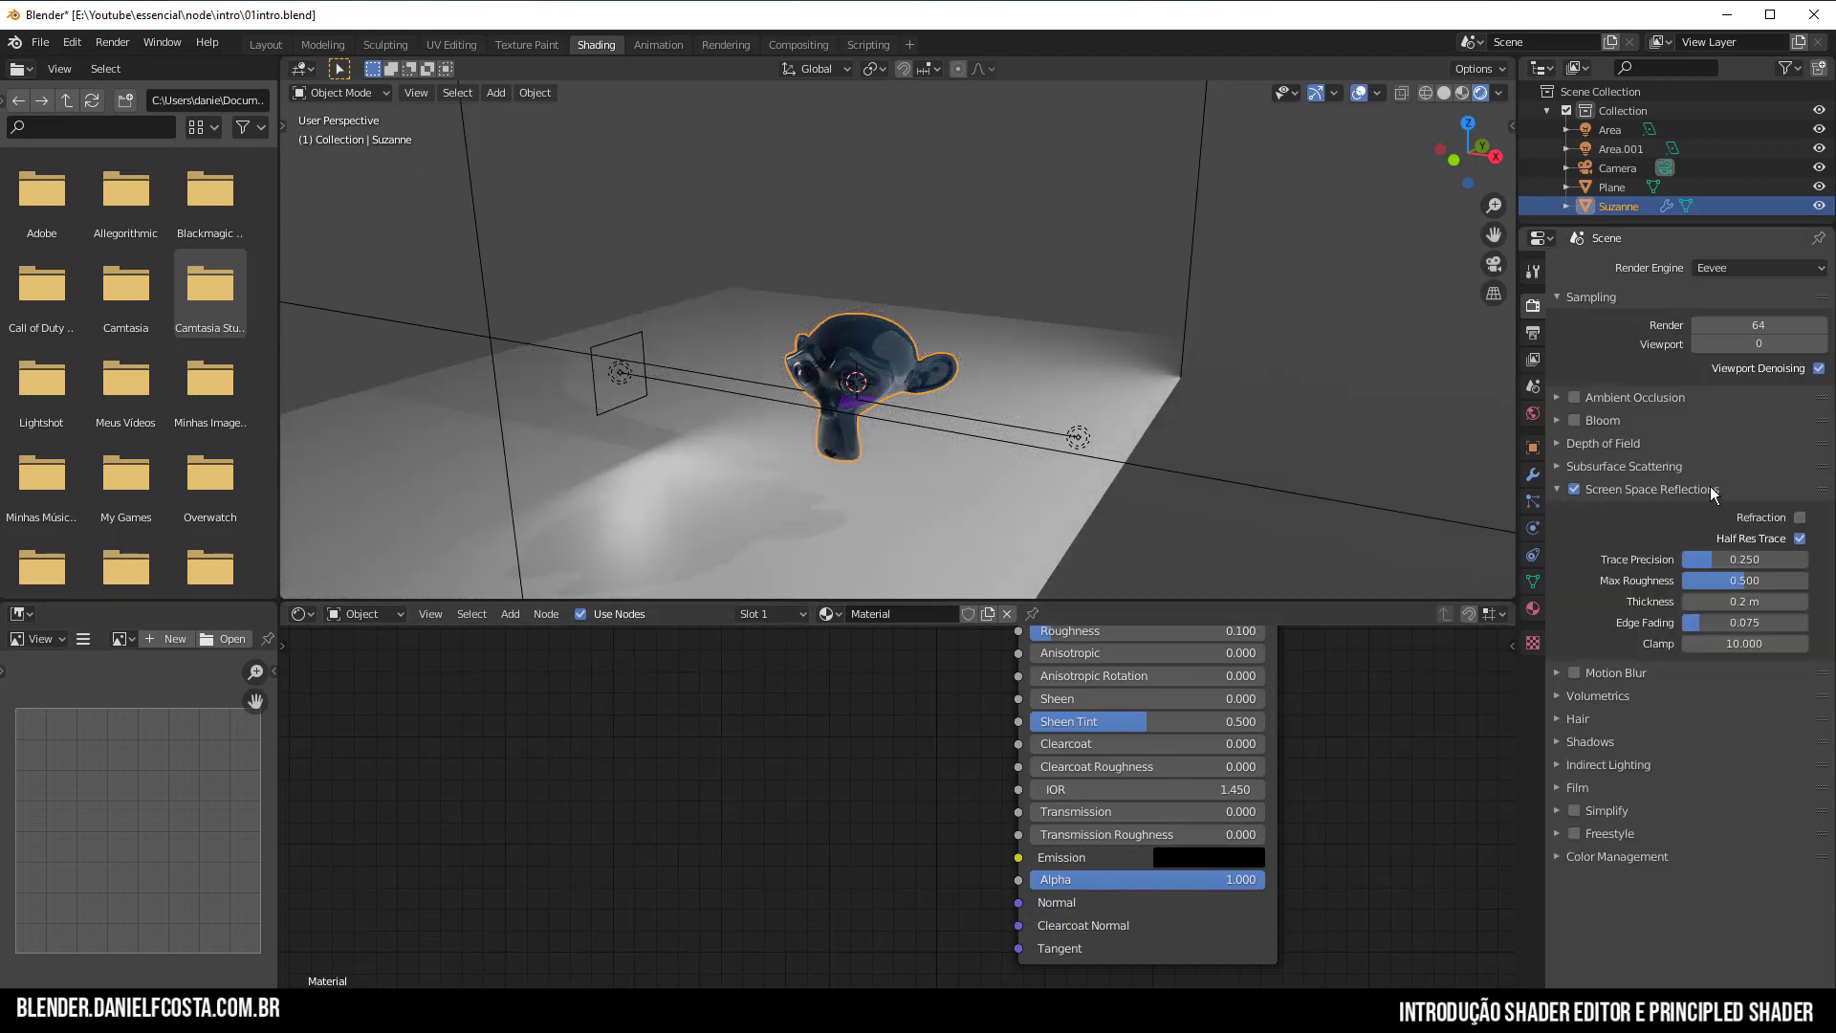
click(1531, 609)
scroll(1708, 824, down, 12)
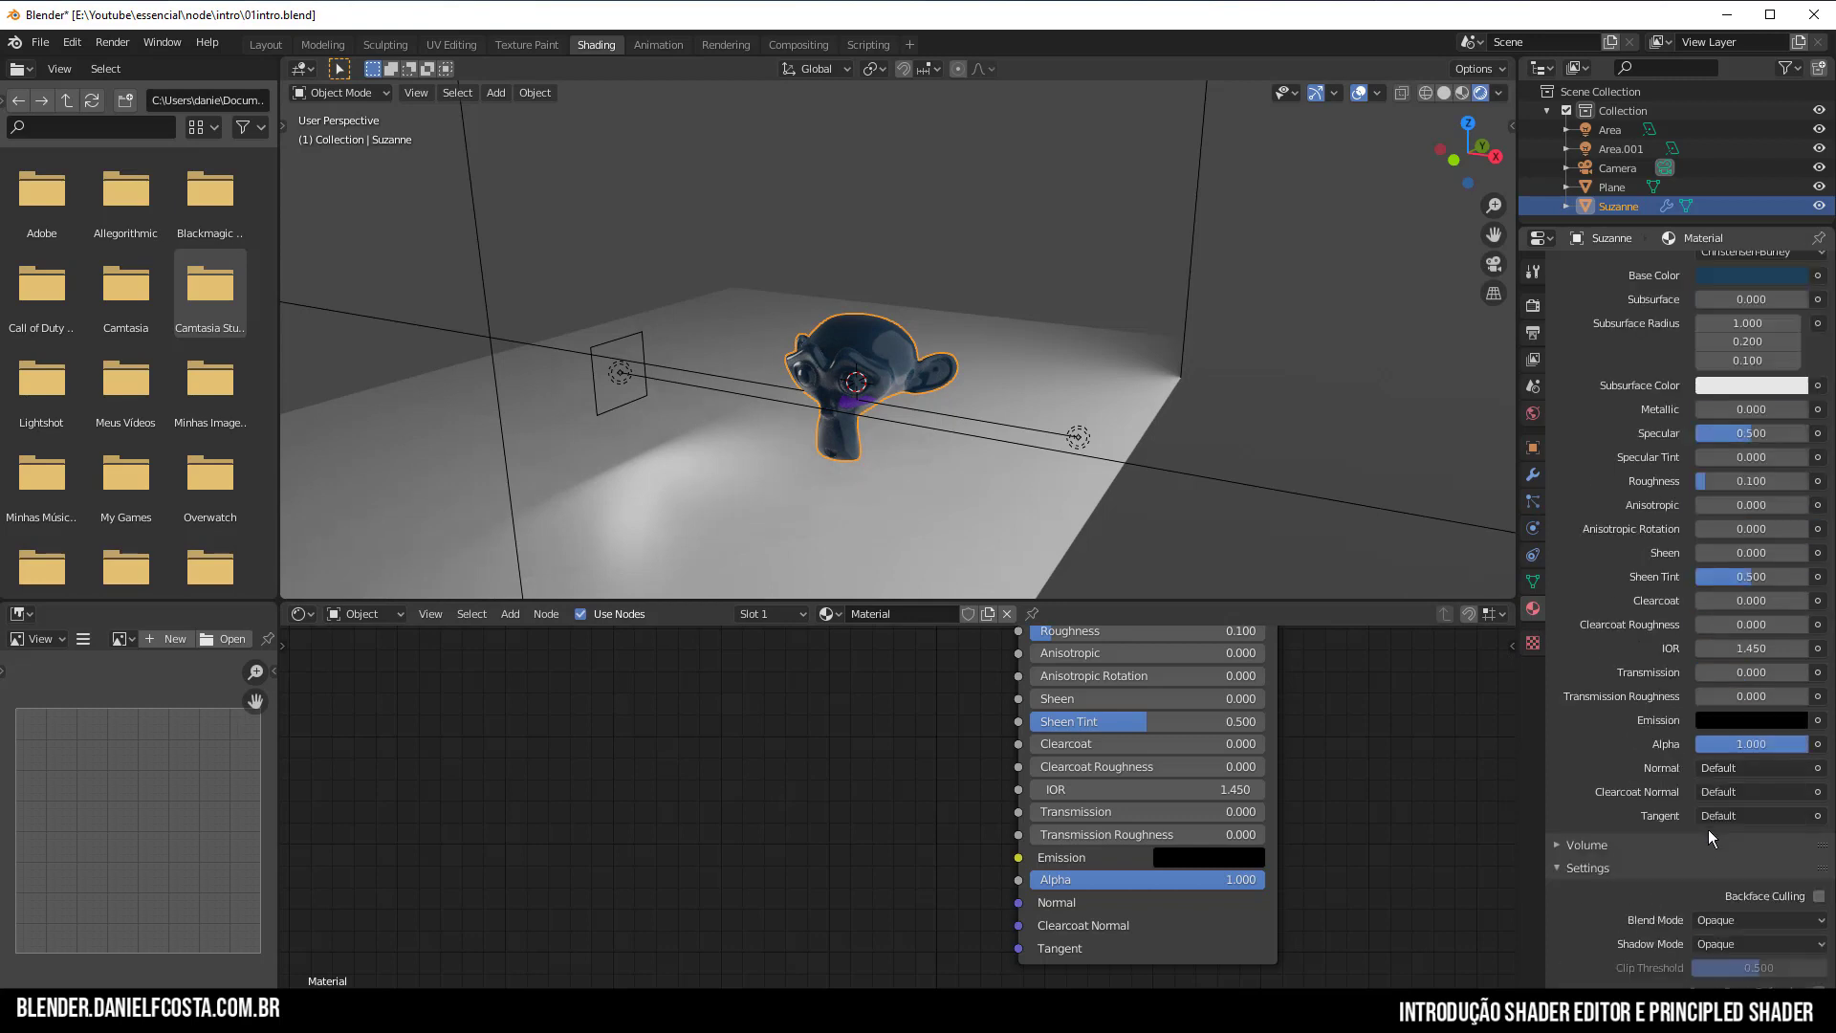
click(1756, 808)
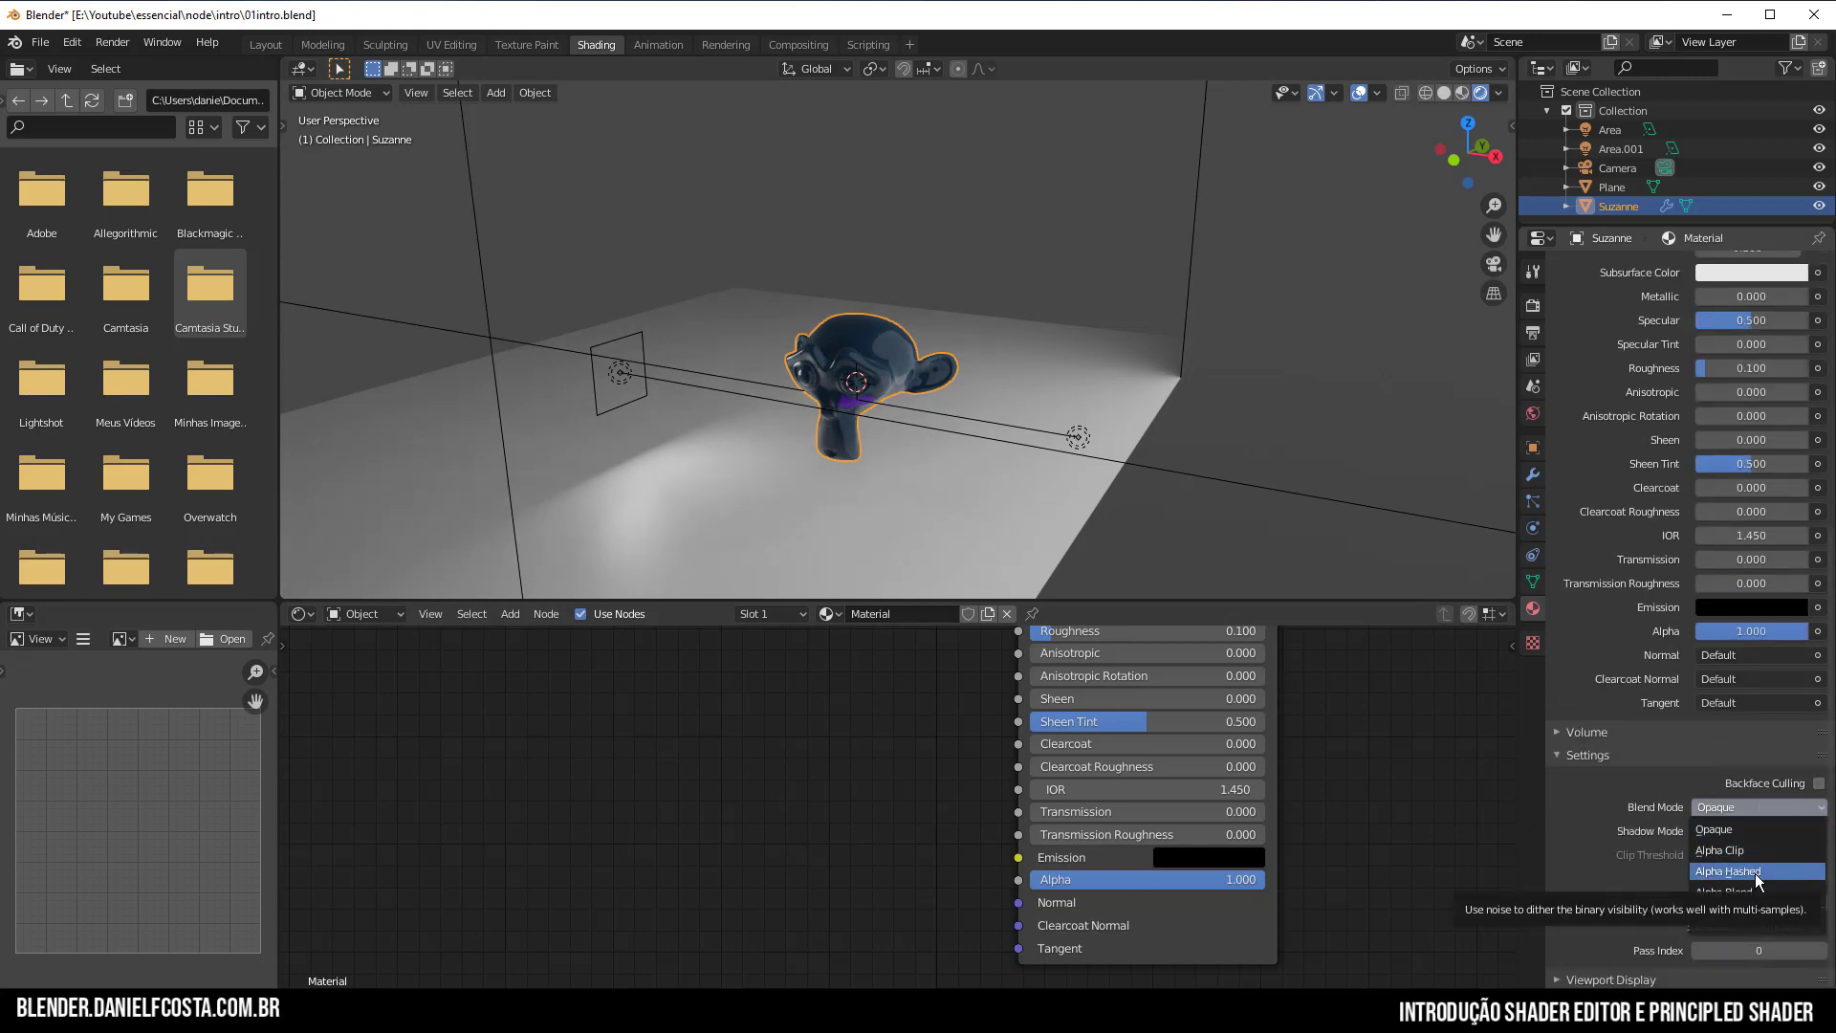
click(1754, 874)
Set the material's Blend Mode to Alpha Blend and enable Screen Space Refraction.
drag(1220, 869, 1440, 868)
scroll(945, 398, up, 4)
click(1771, 805)
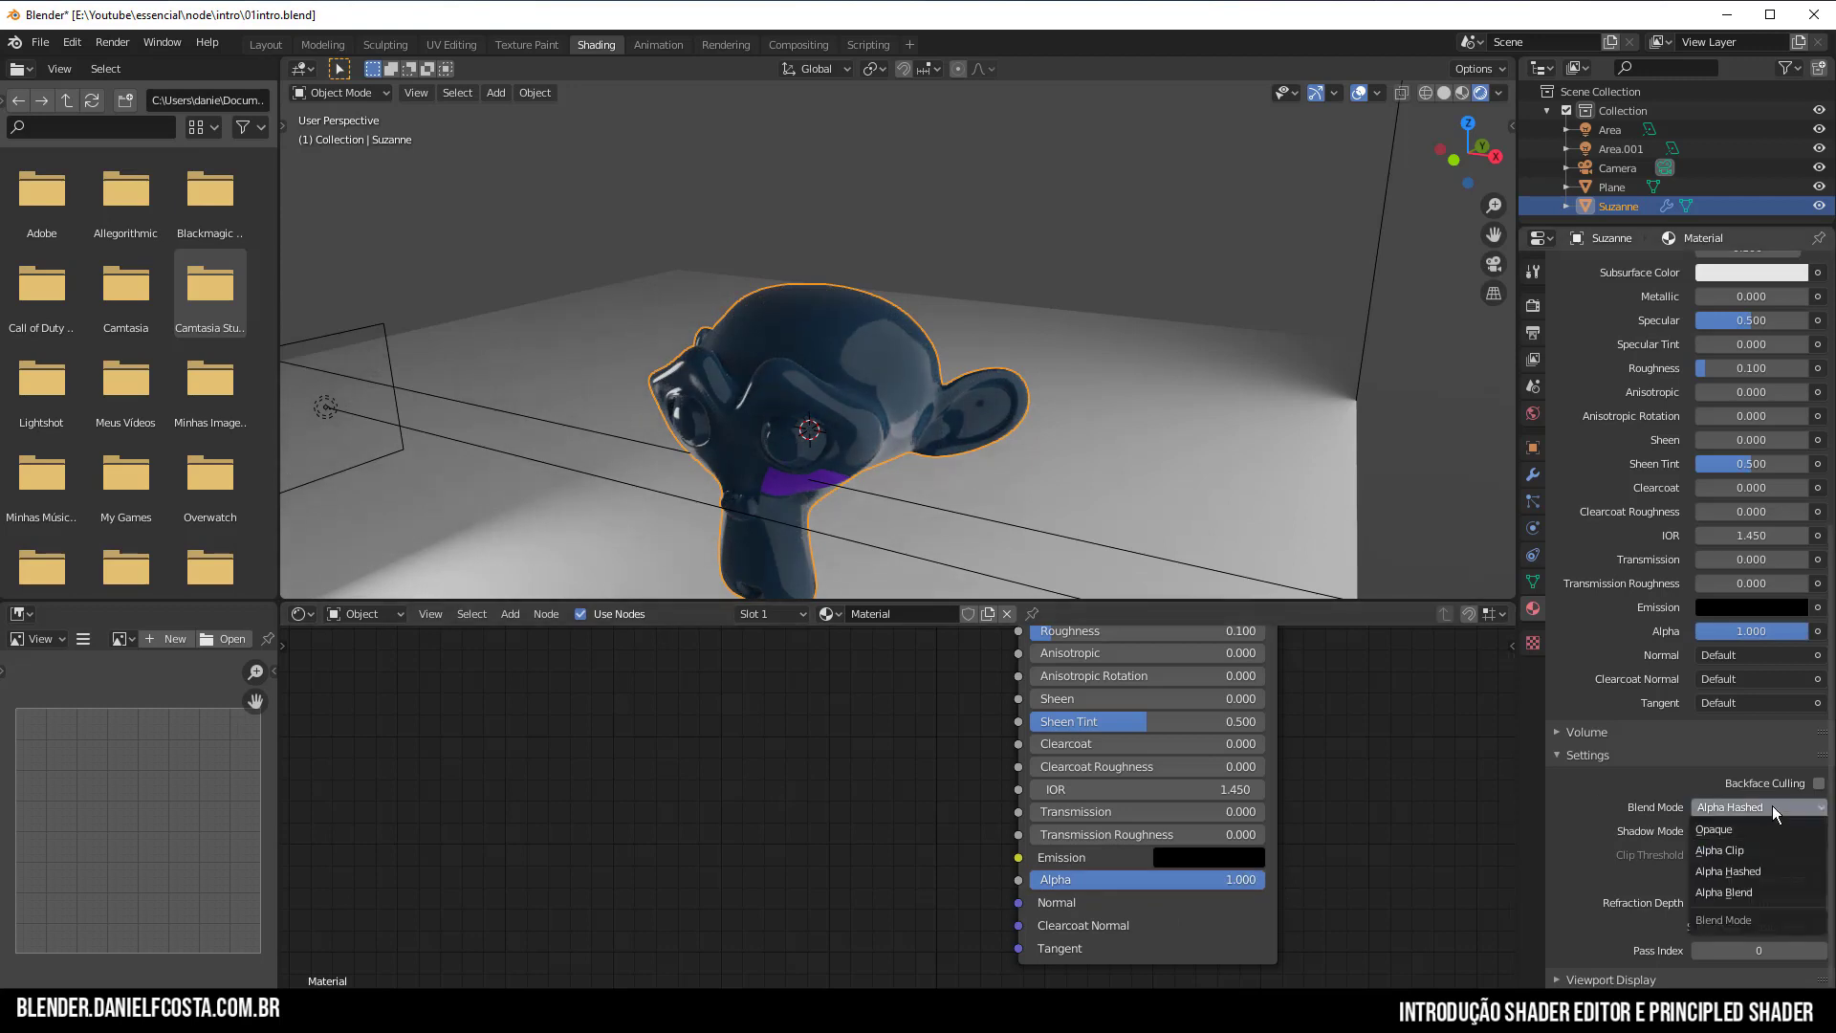
click(1731, 891)
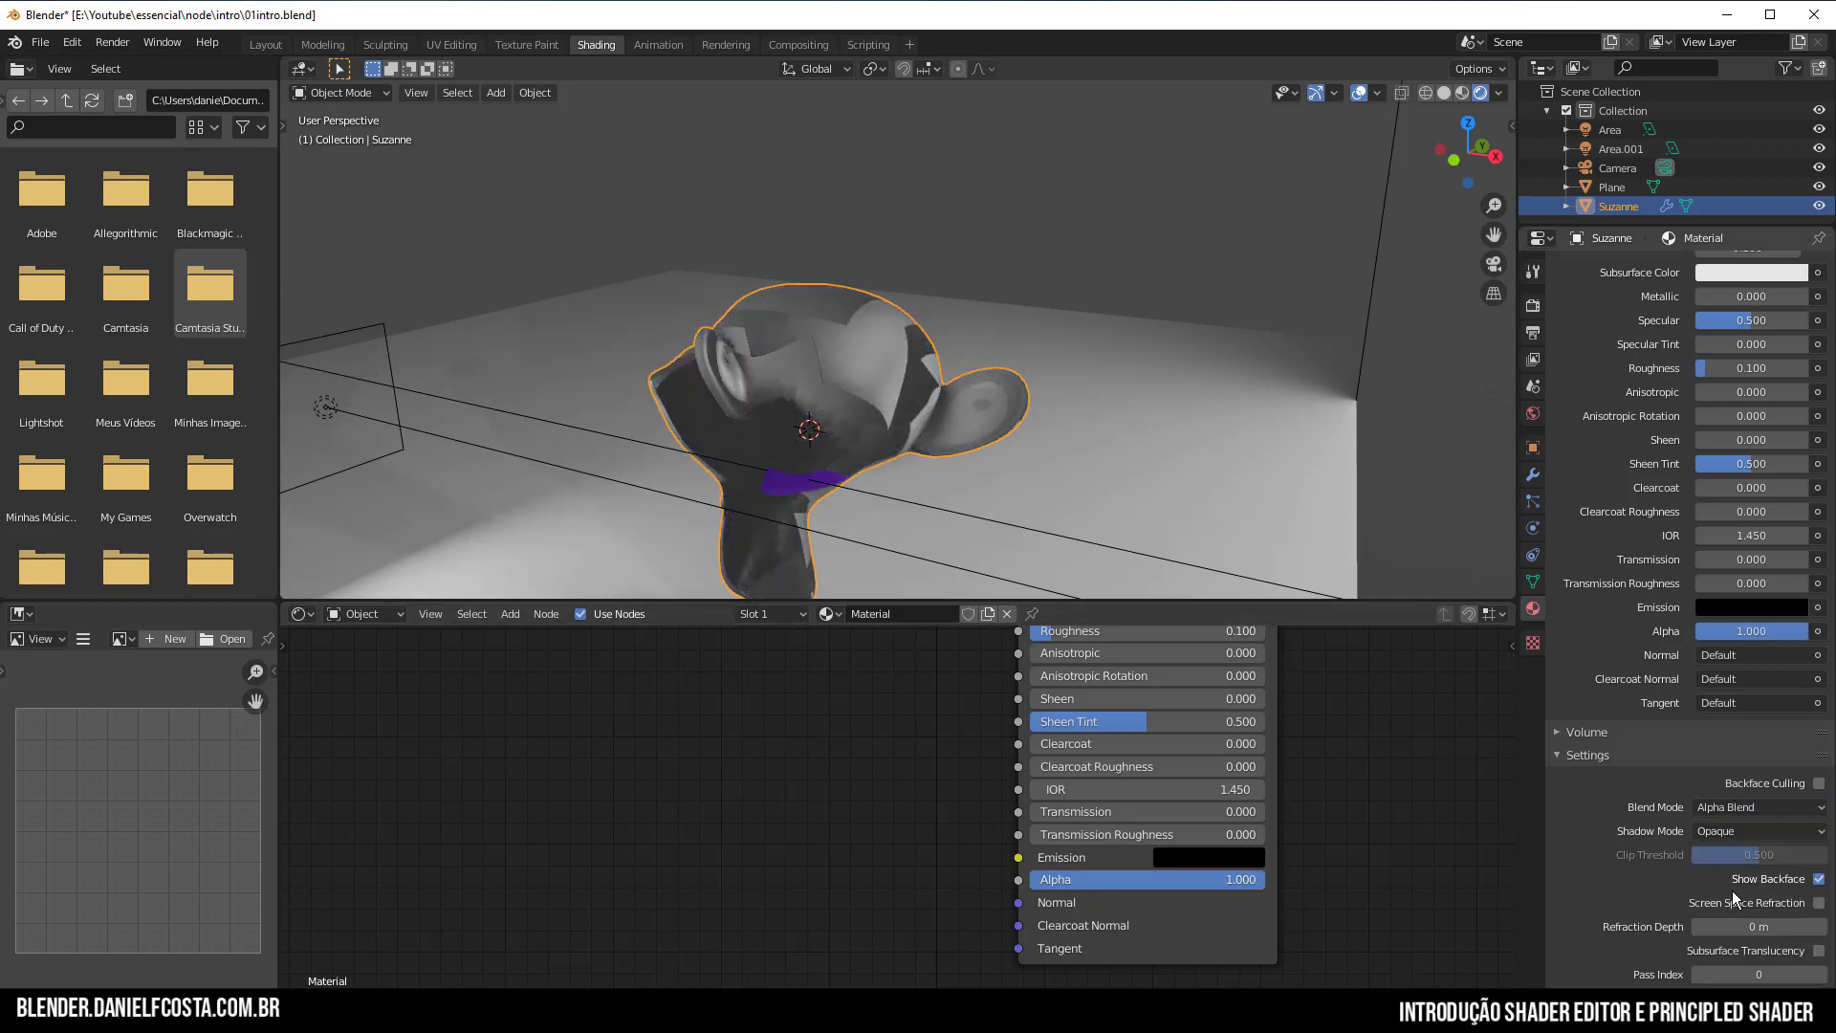
click(1818, 902)
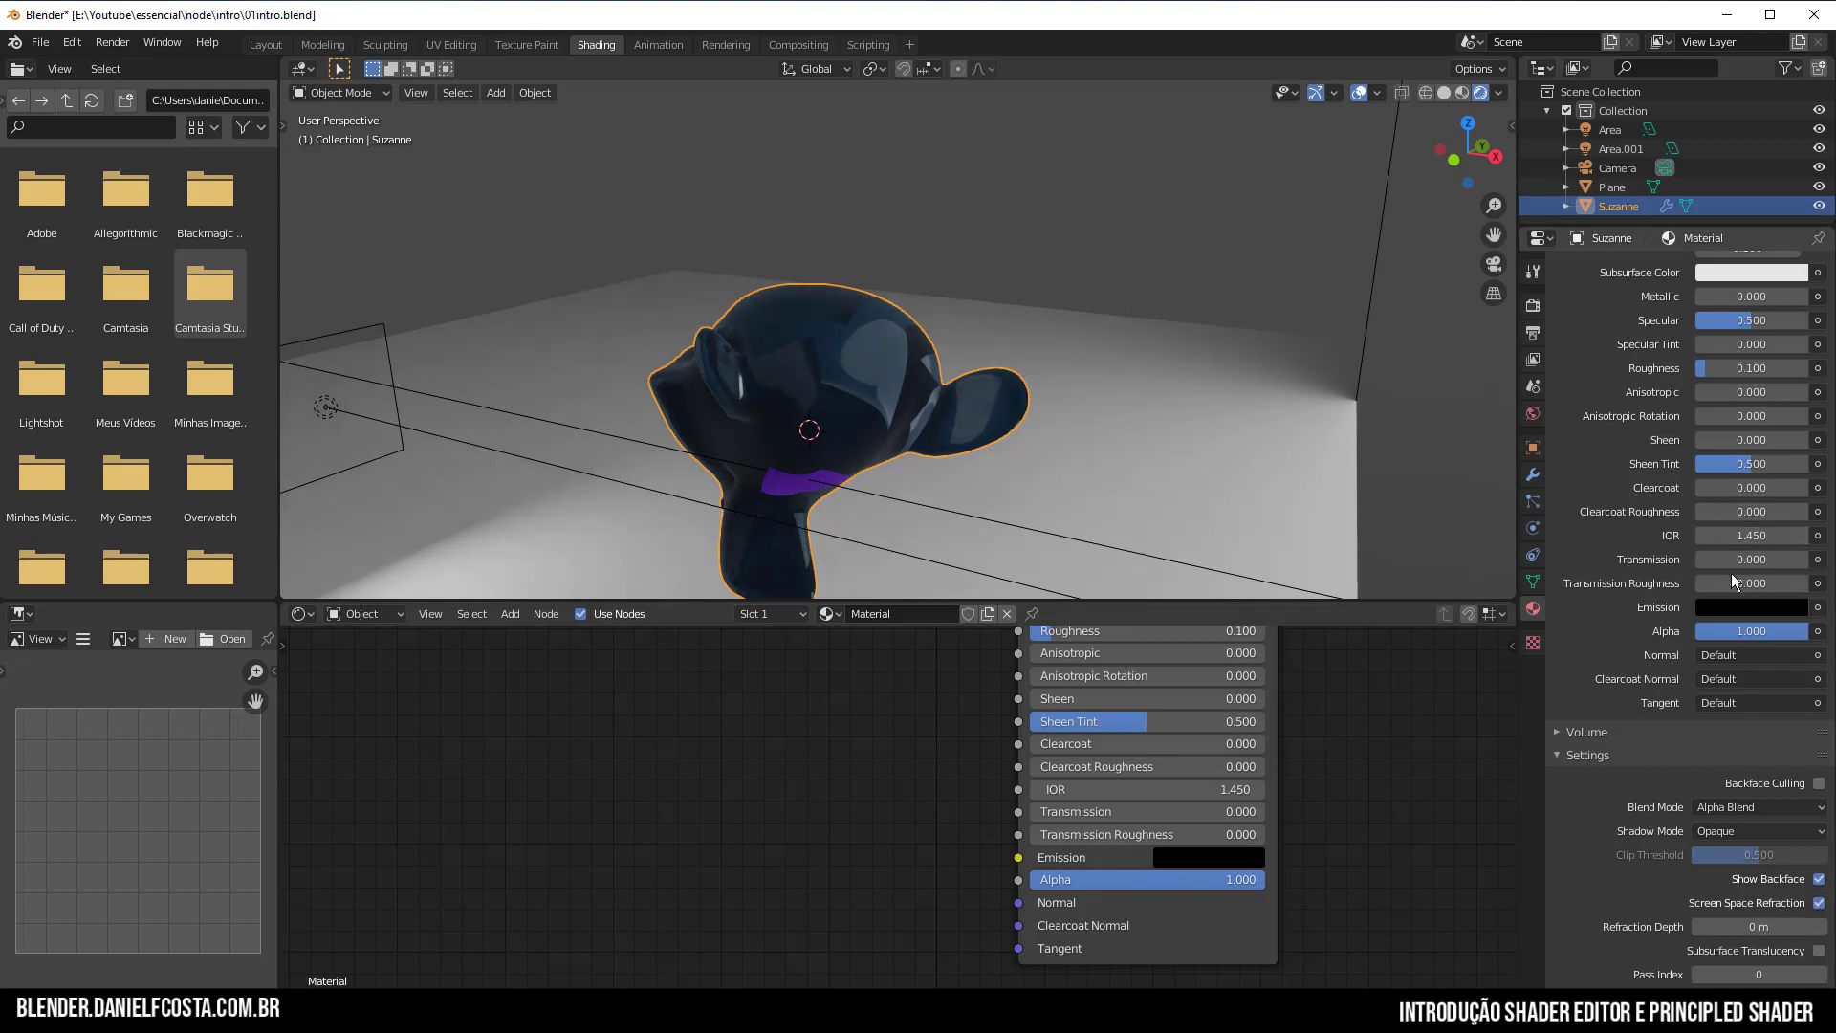
drag(1751, 559, 1658, 555)
Check Eevee's Screen Space Reflections settings and set the material's Blend Mode back to Alpha Hashed.
click(1532, 307)
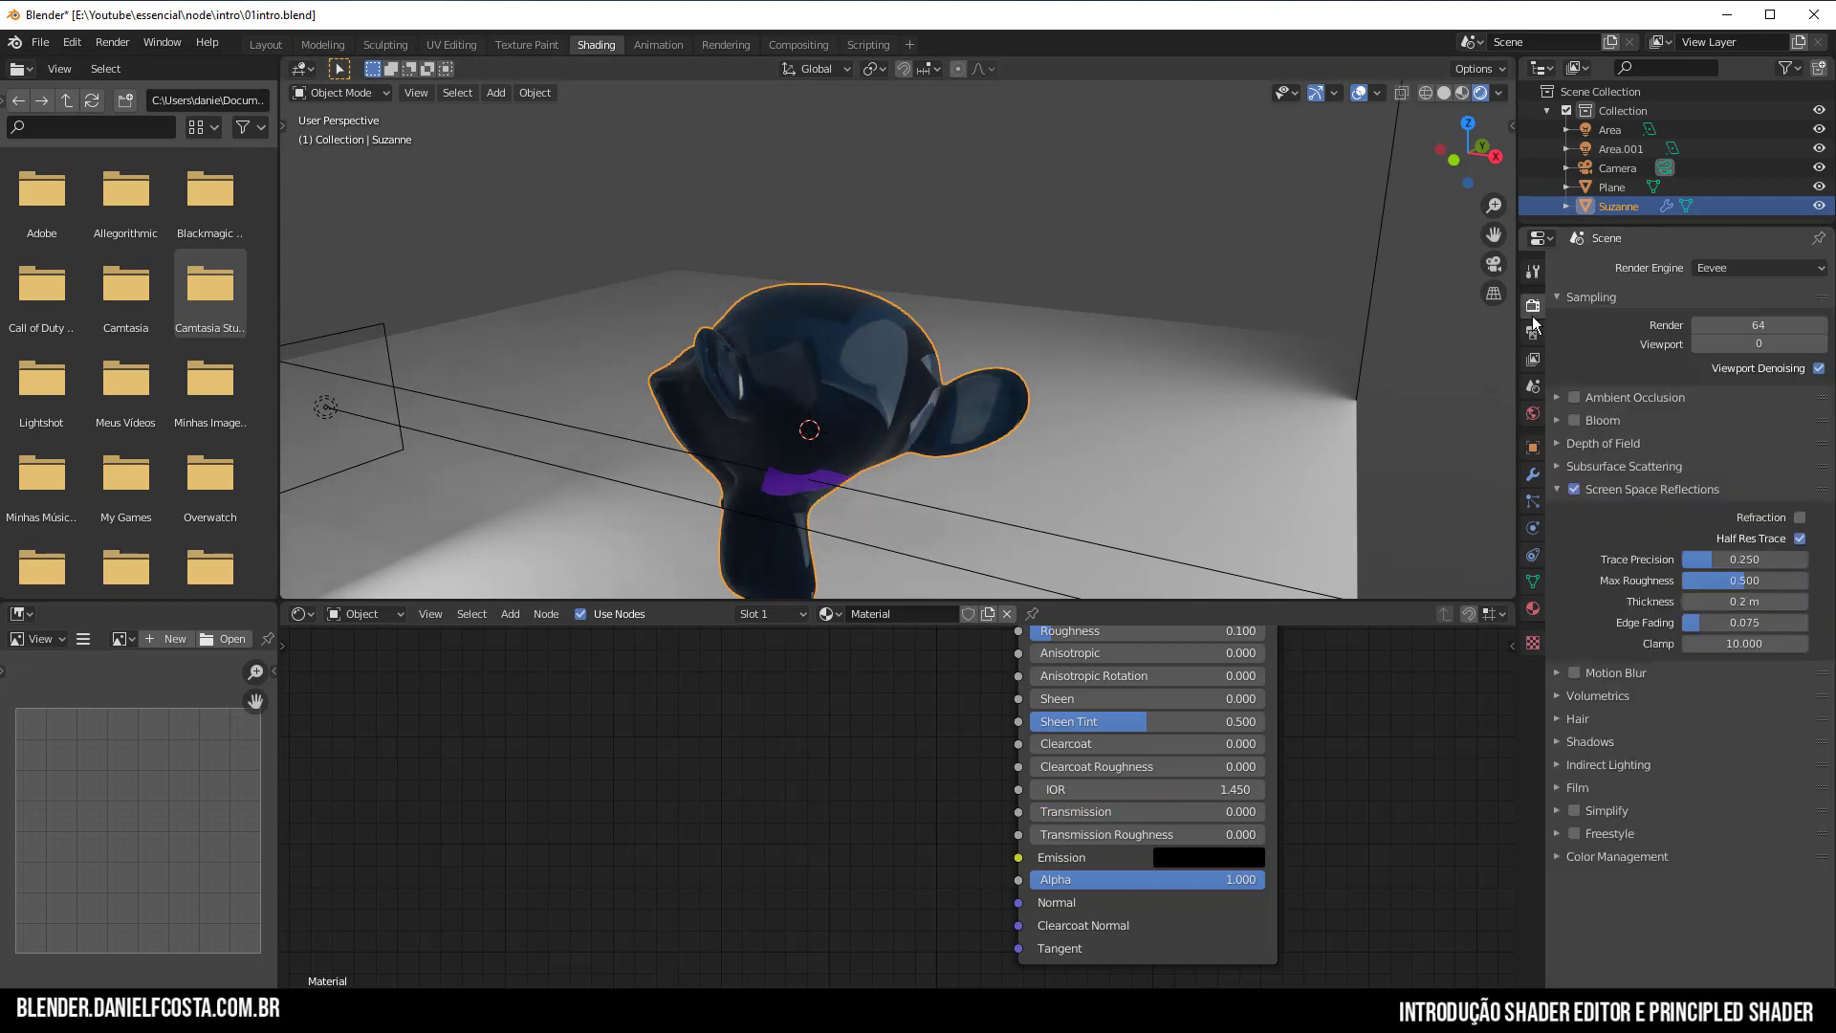
click(1533, 608)
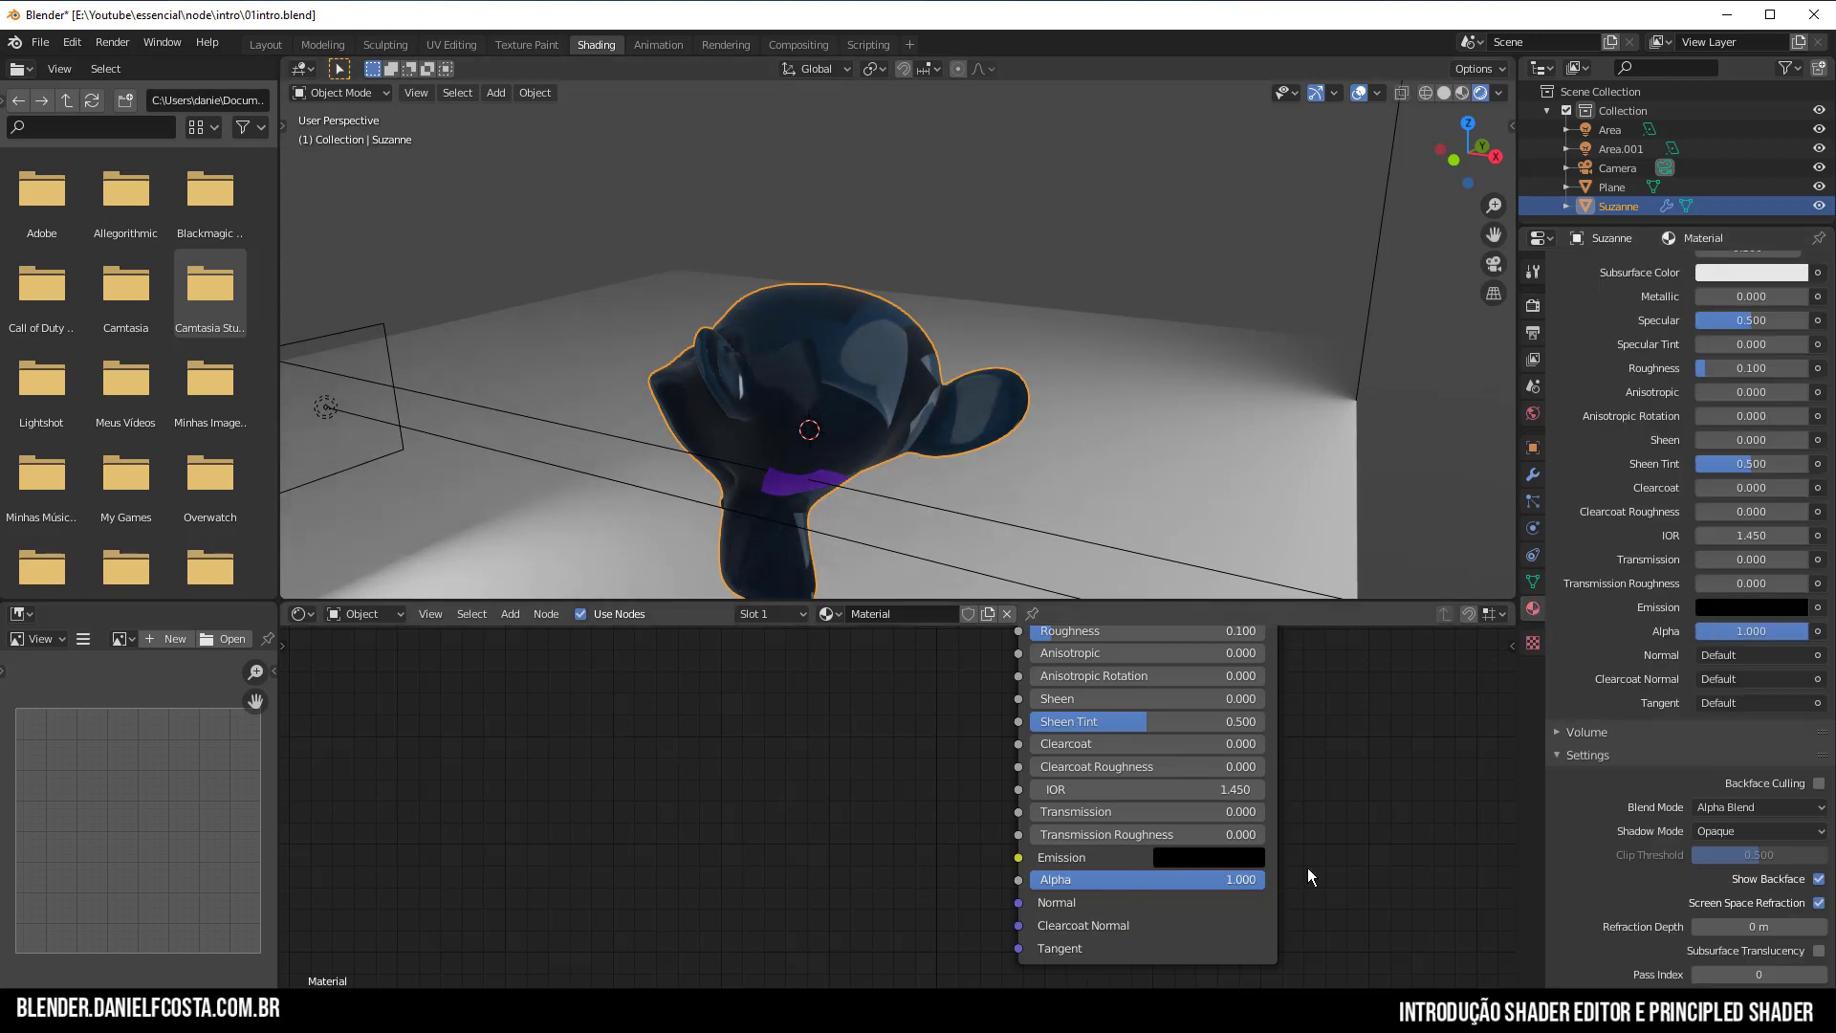
click(1765, 806)
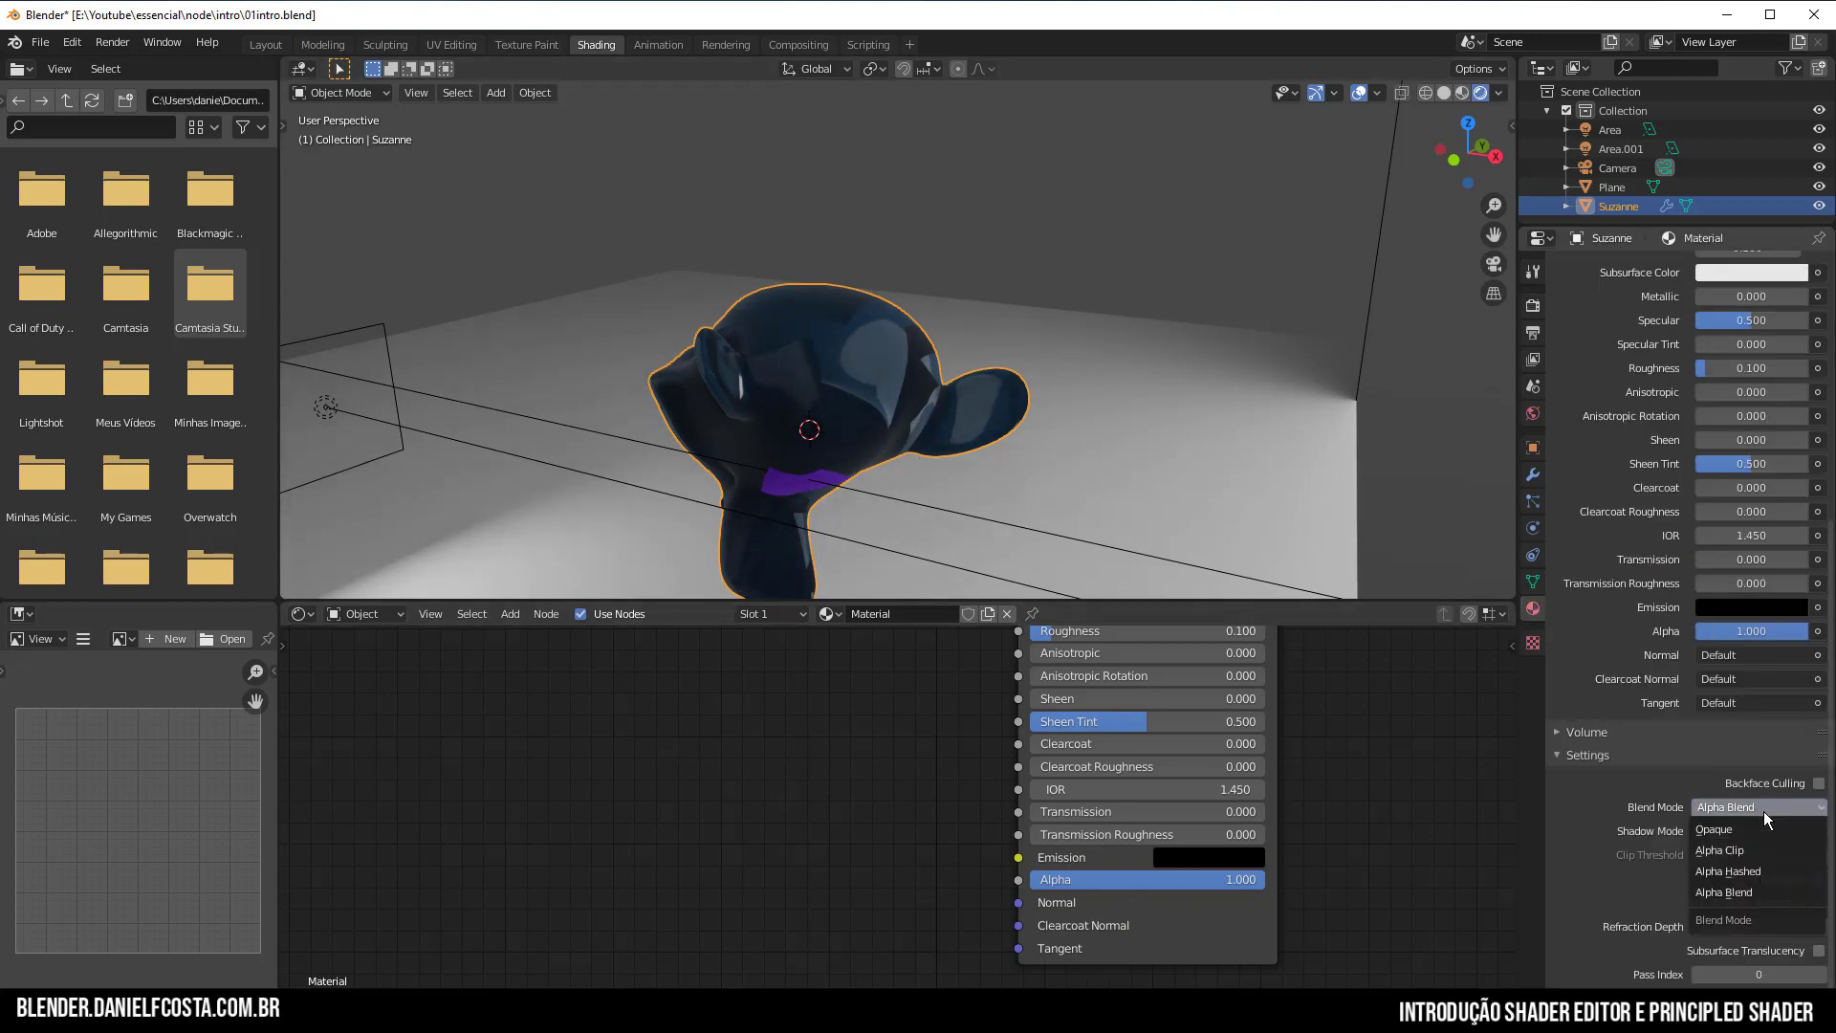
click(1753, 869)
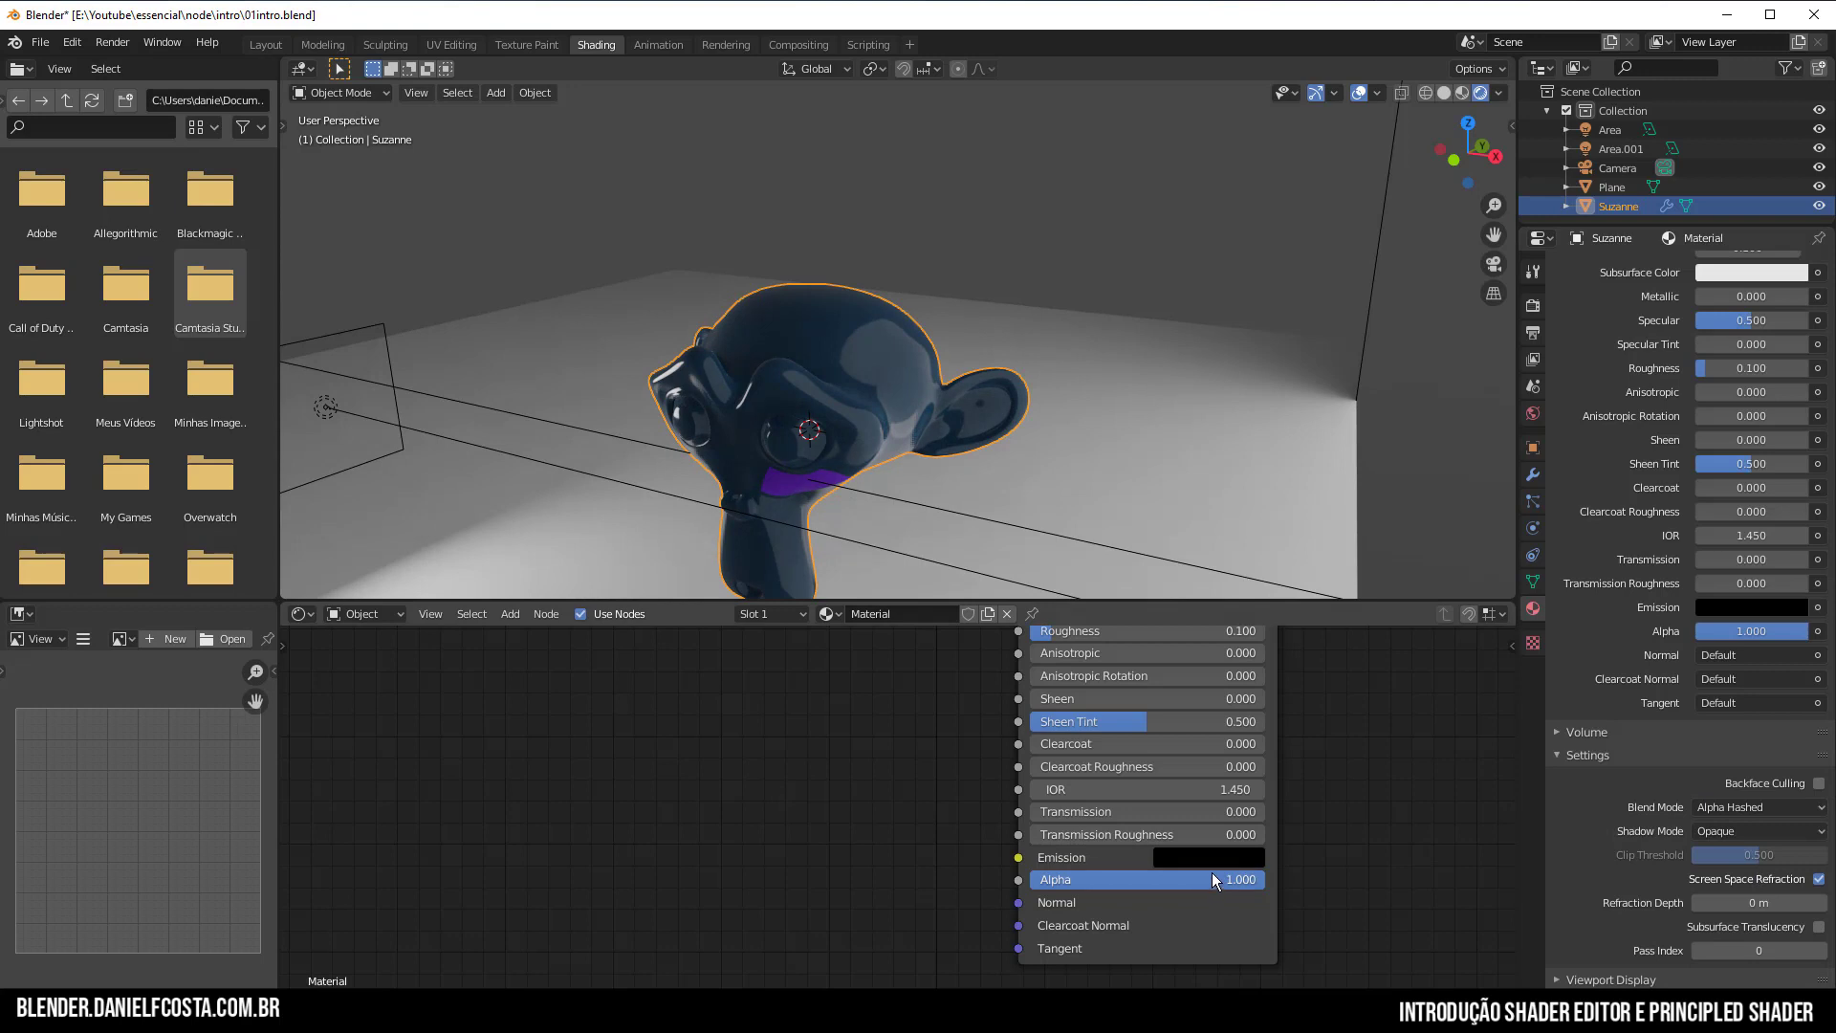
Lower the Alpha of Suzanne's Principled BSDF to 0.655 and return it to 1.
drag(1212, 878, 1254, 881)
drag(1253, 880, 1183, 880)
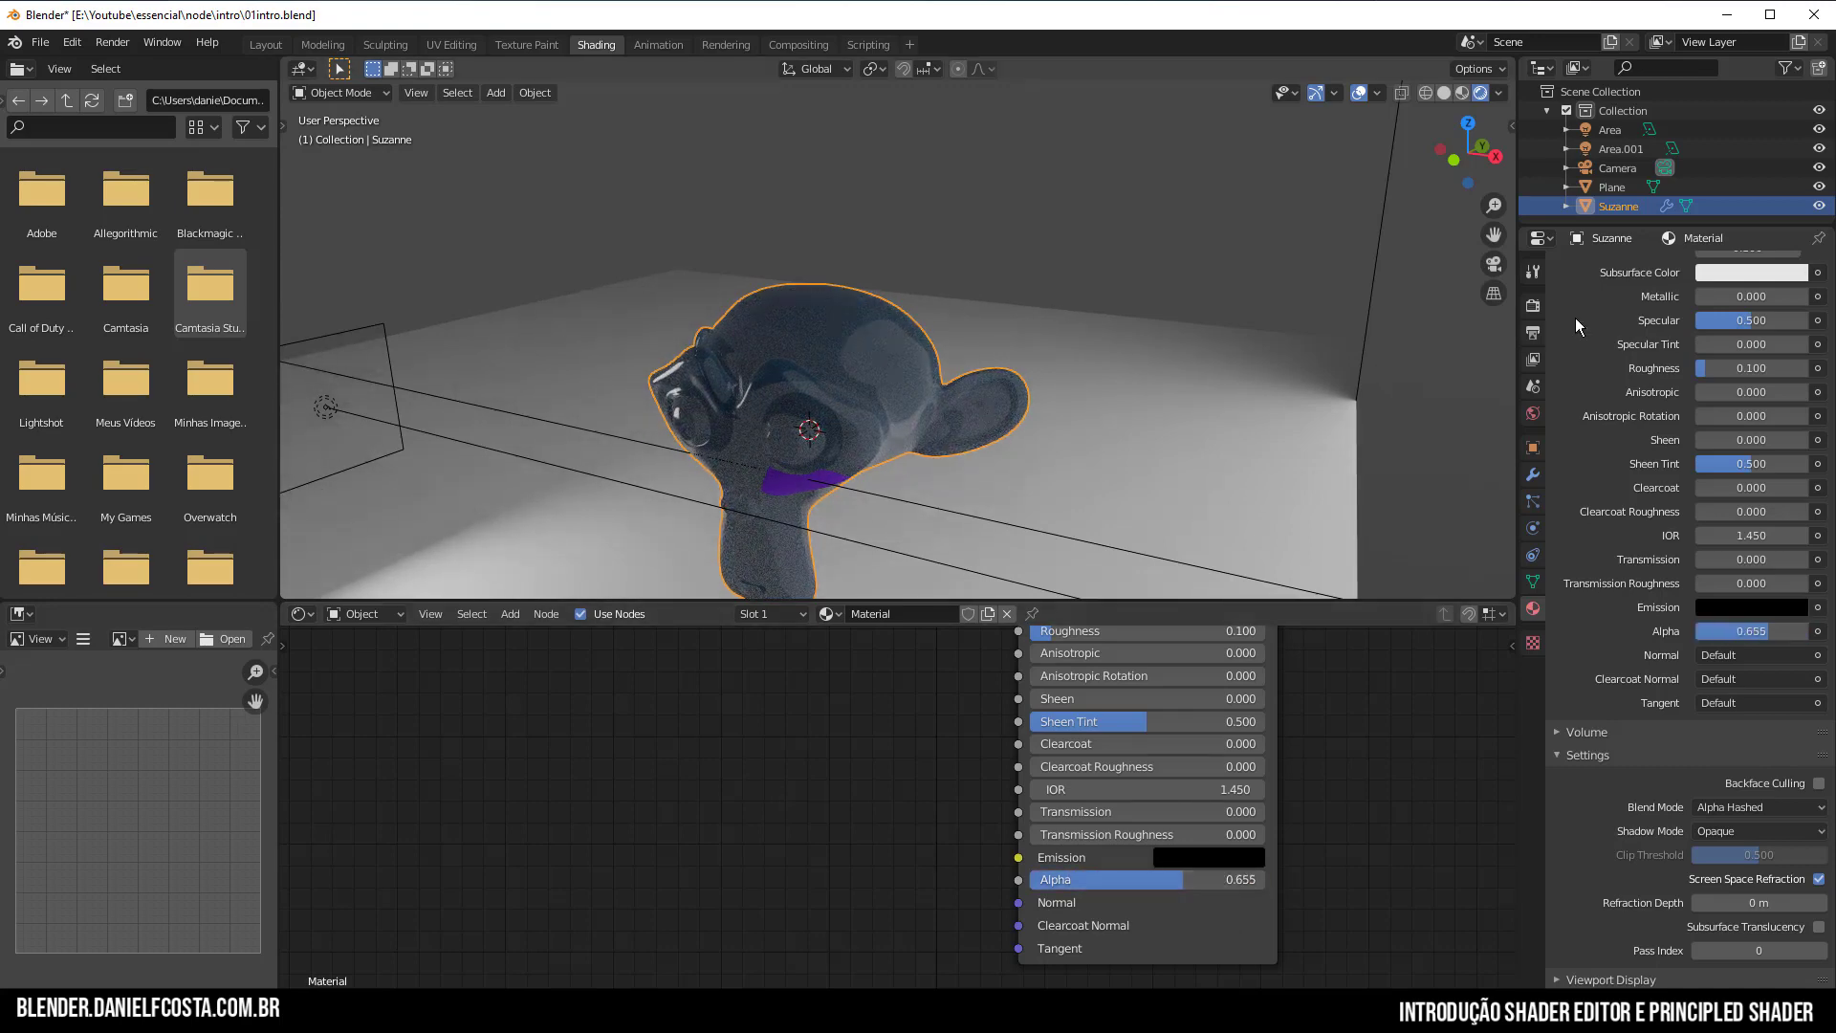
click(1532, 305)
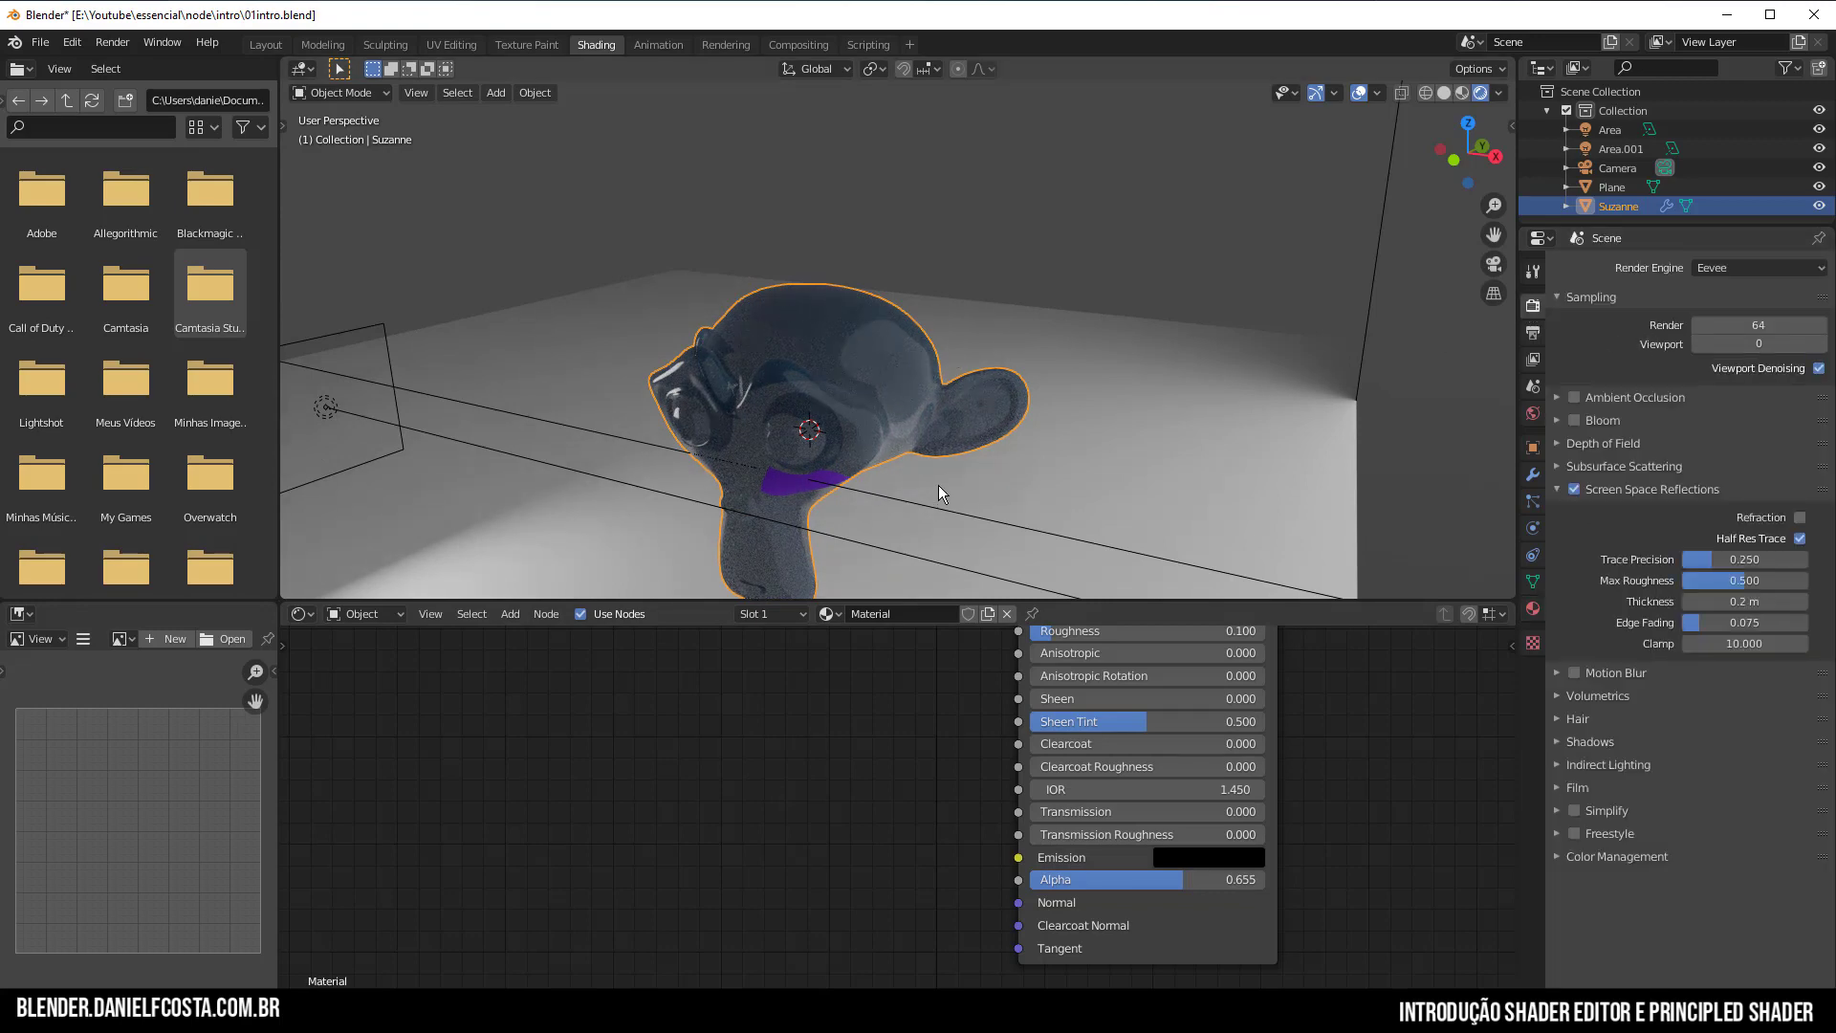
drag(1147, 880, 1266, 878)
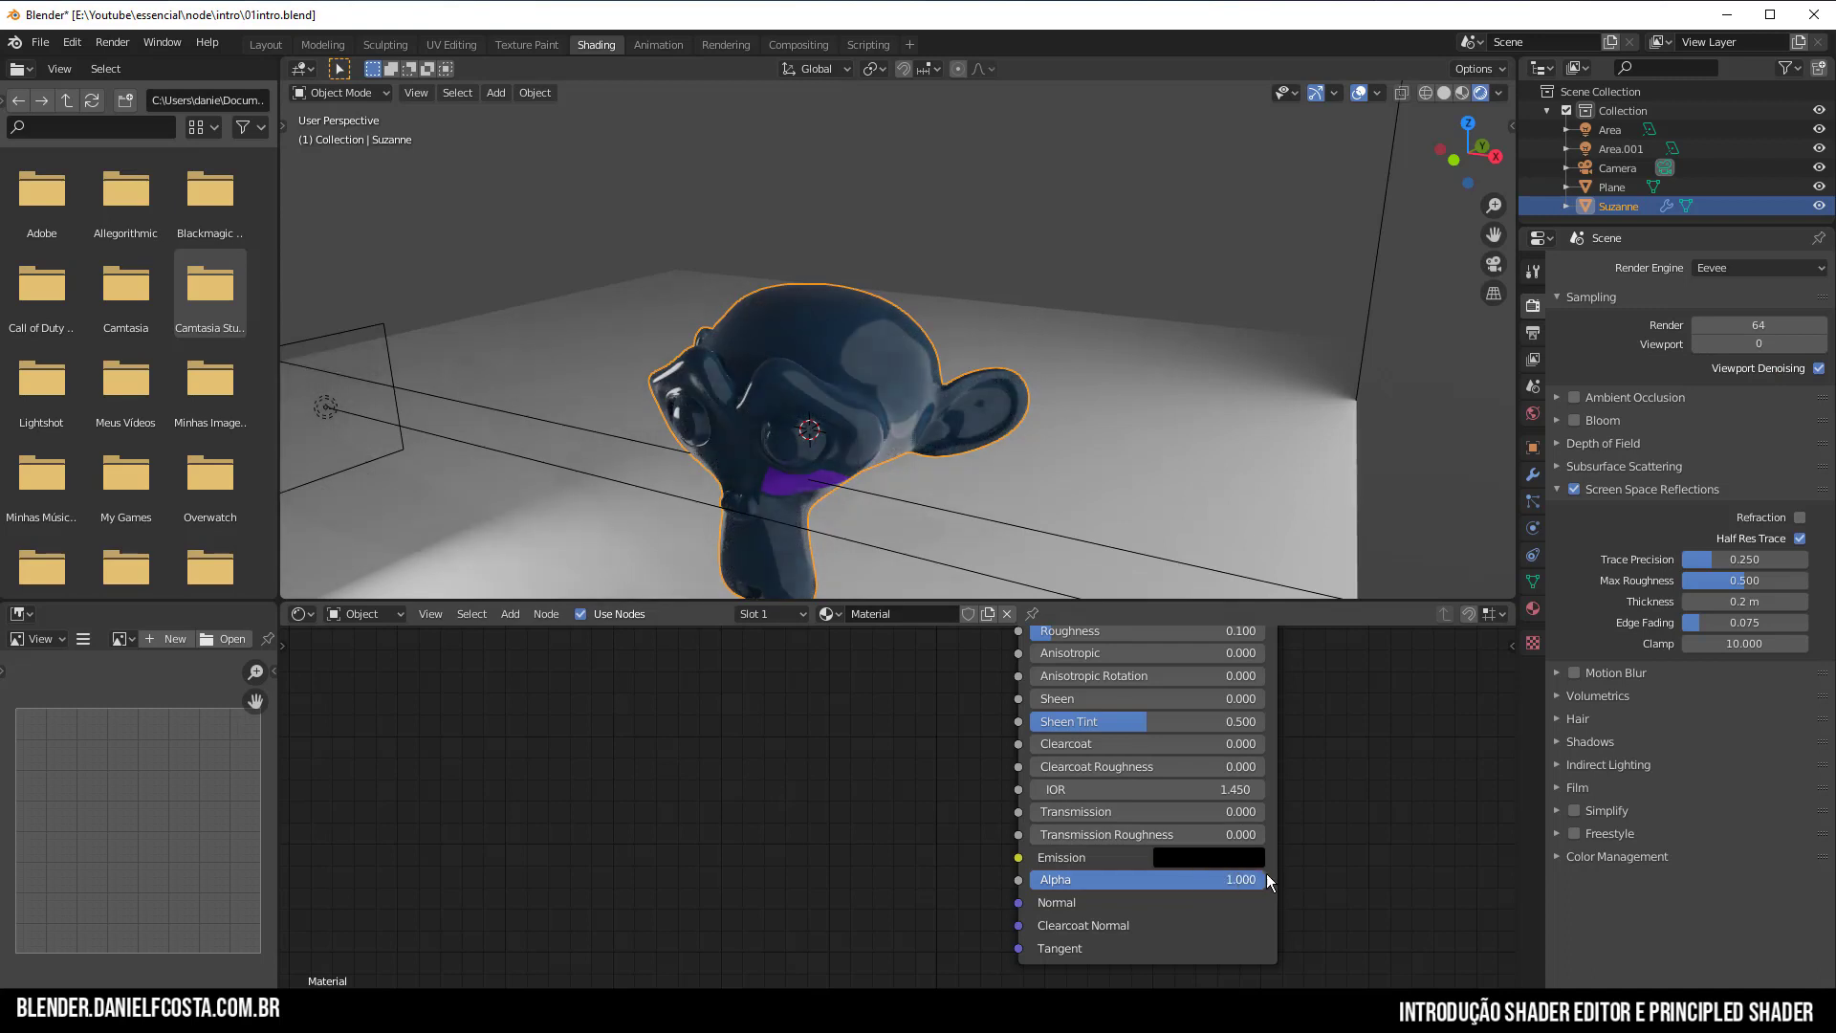
Add a texture node in the empty space beside the Principled BSDF node.
scroll(1281, 822, down, 4)
middle_drag(971, 879, 1066, 880)
middle_drag(940, 867, 961, 768)
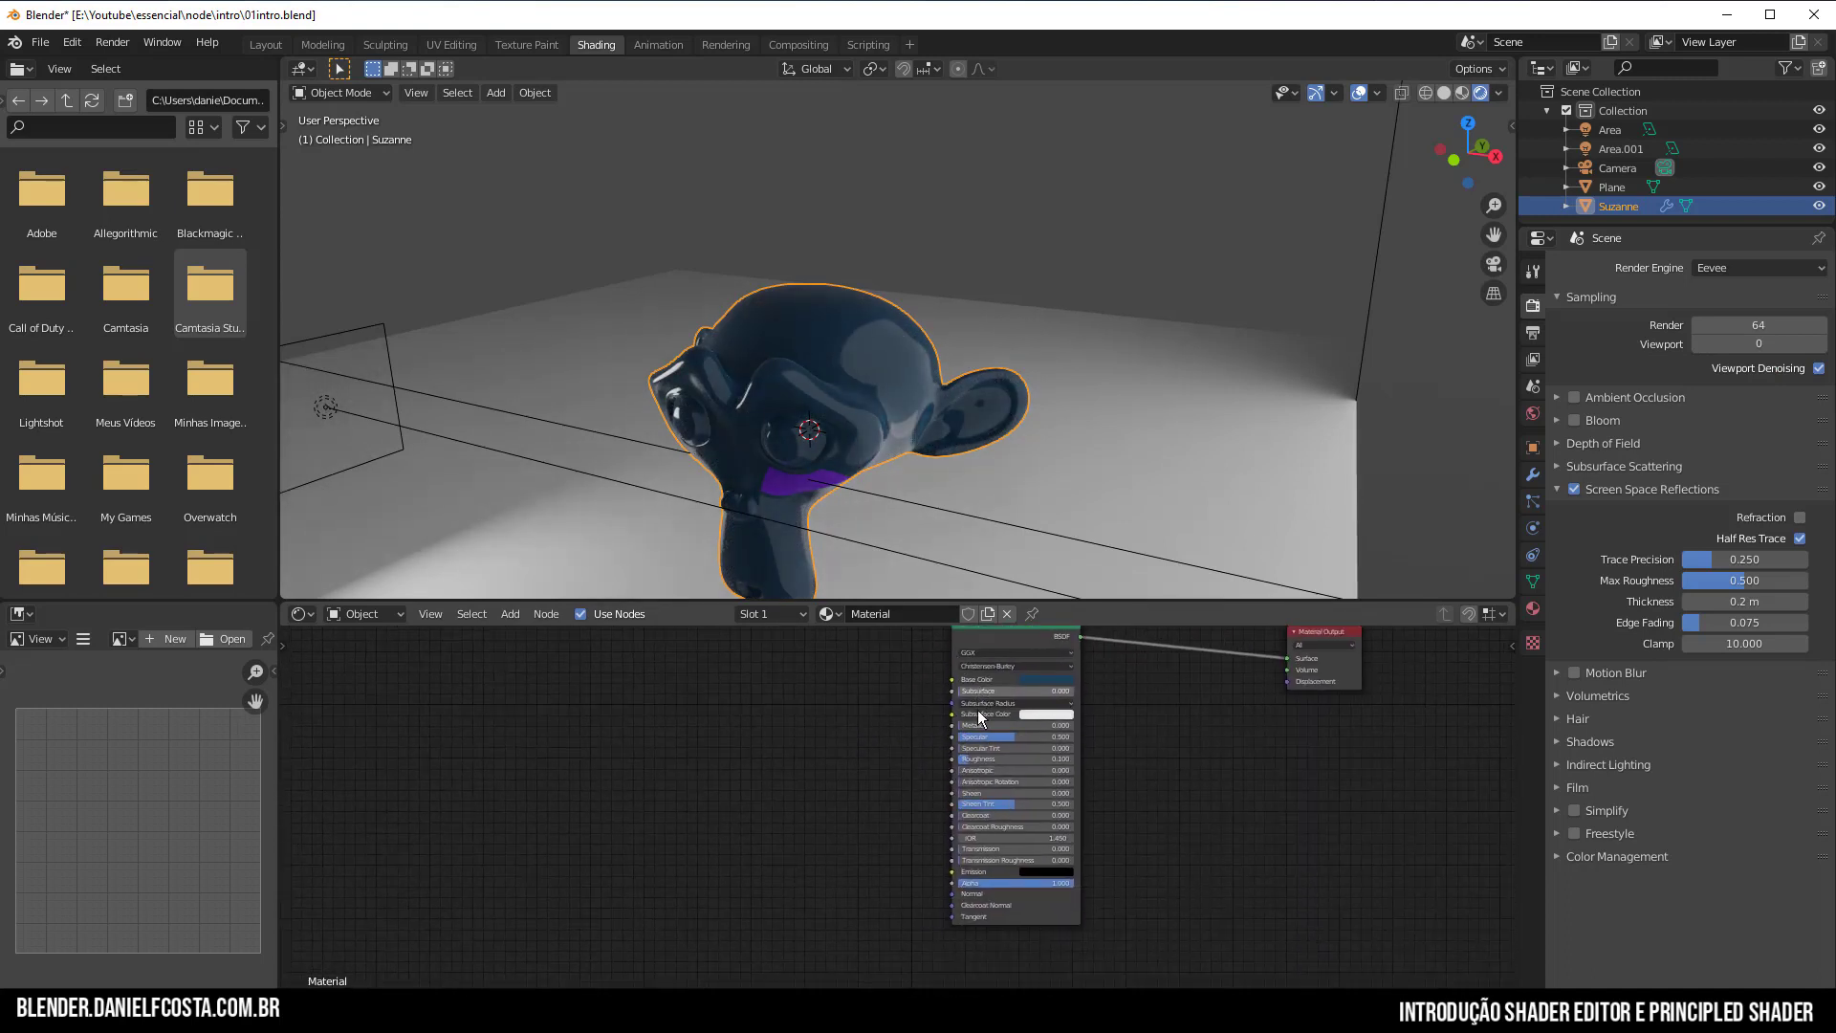
scroll(979, 863, up, 1)
key(shift+a)
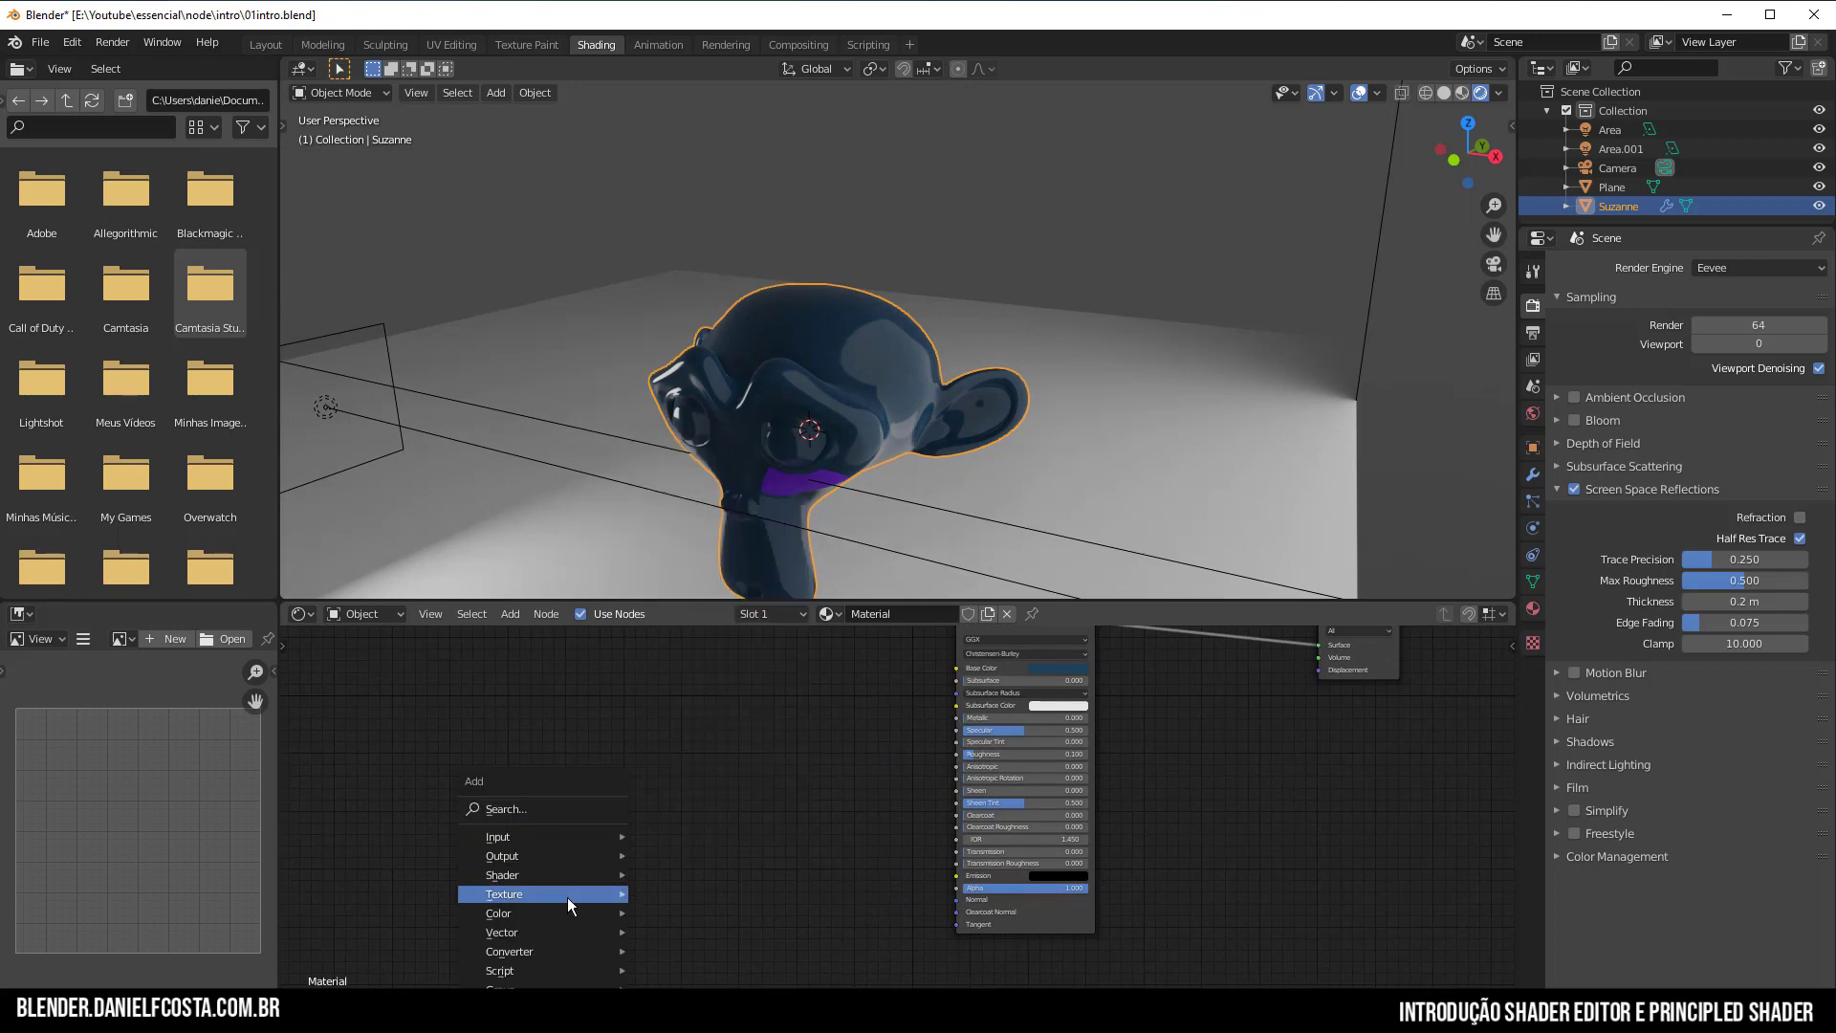
mouse_move(566, 897)
click(696, 811)
click(541, 755)
Add a second Principled BSDF node between the texture node and the existing Principled BSDF.
key(shift+a)
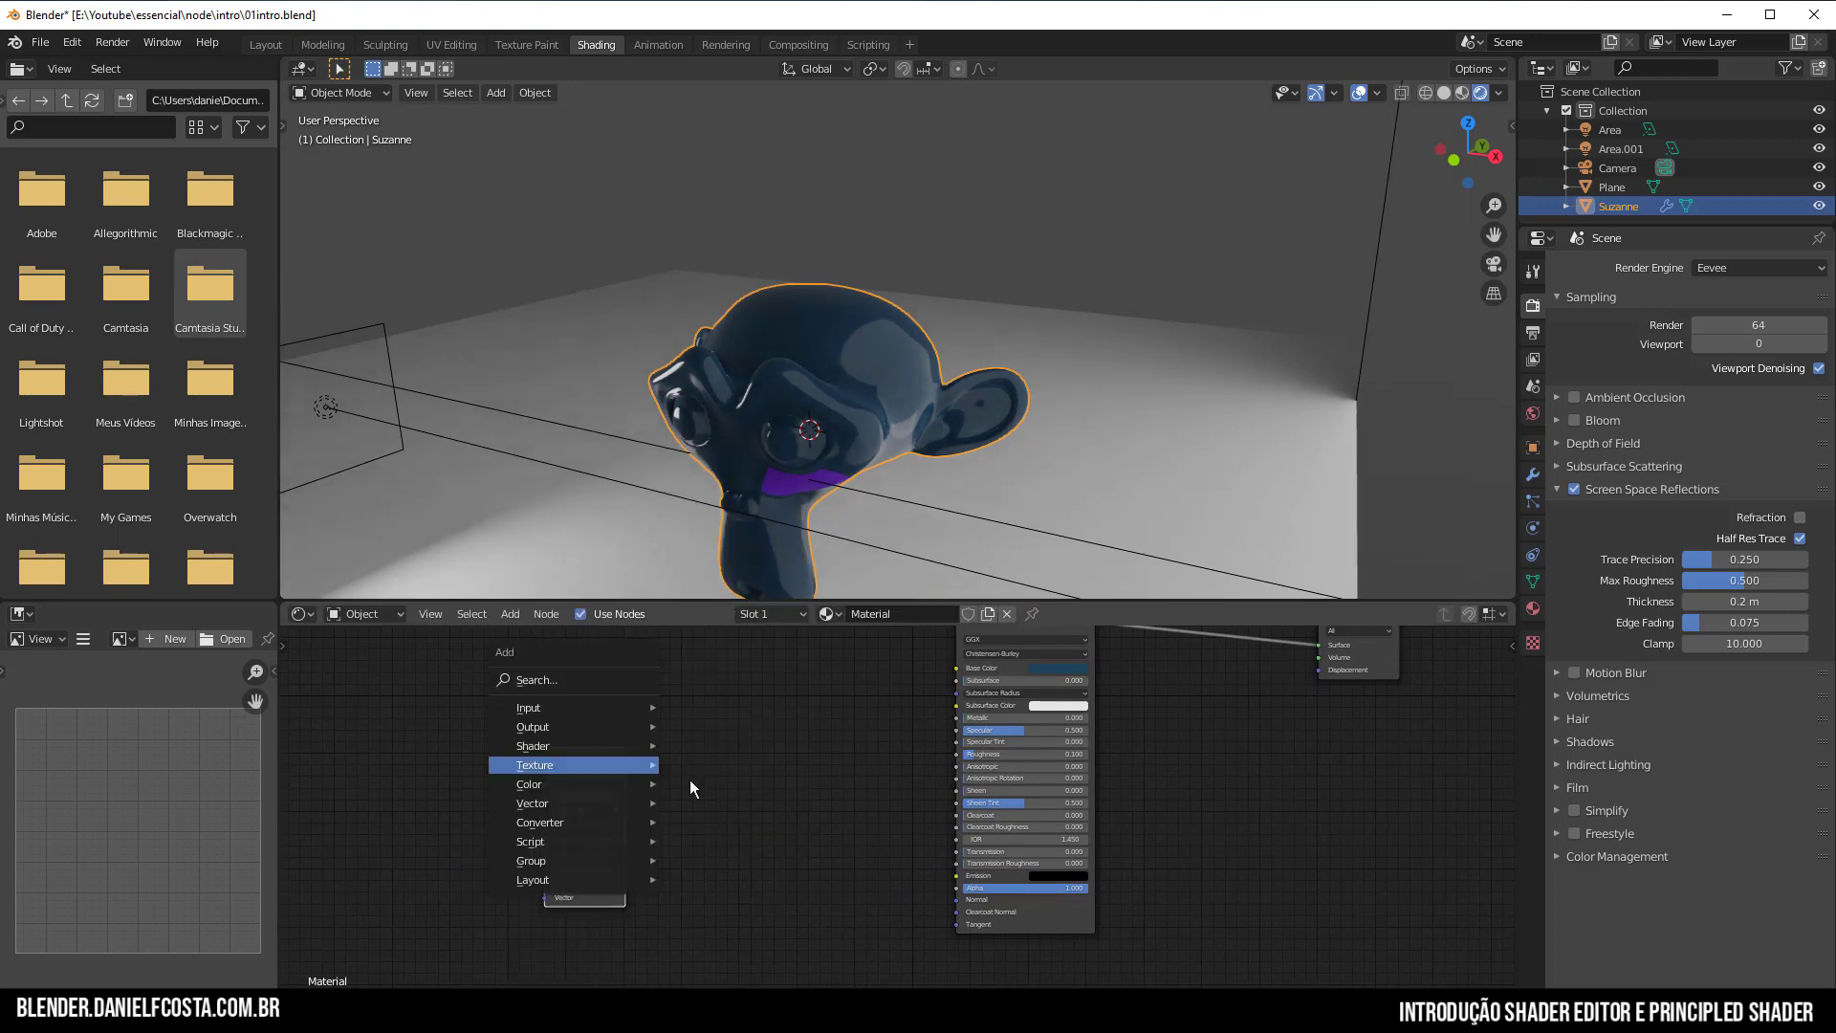
mouse_move(576, 745)
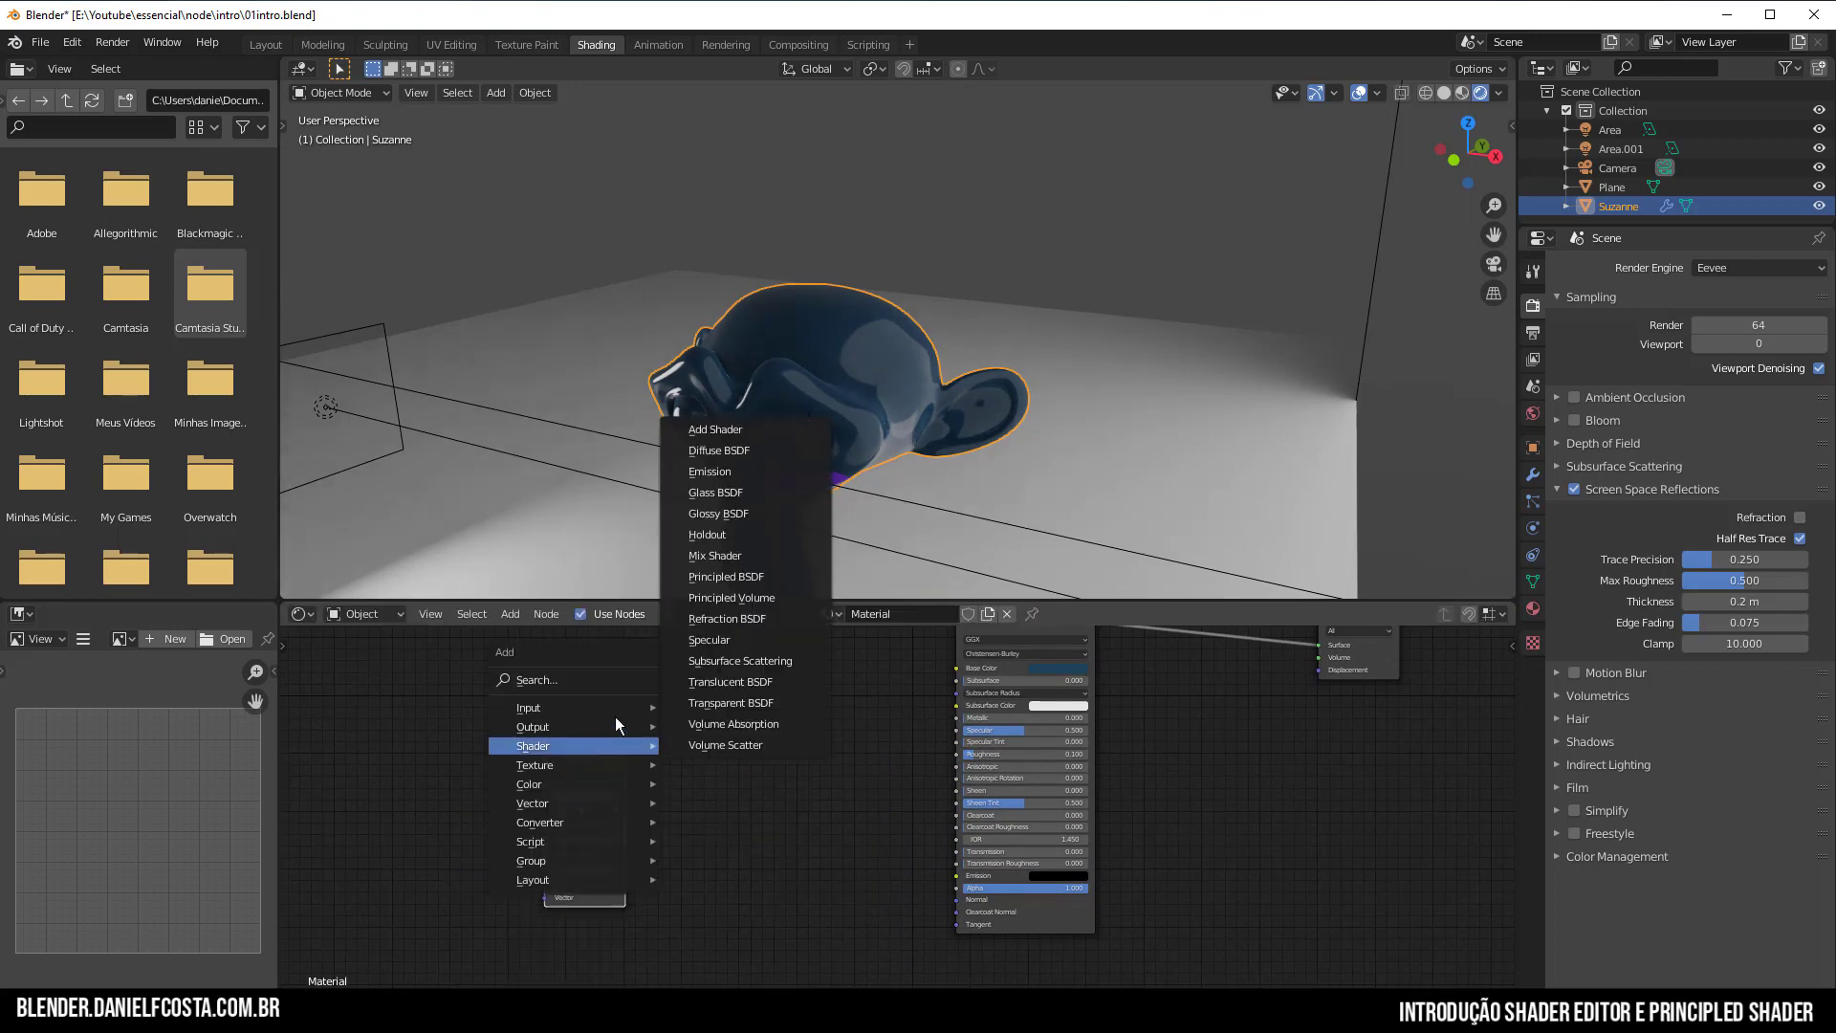
click(721, 574)
click(703, 755)
Add a Translucent BSDF node beside the Point Density node and a Specular node over the second Principled BSDF.
key(shift+a)
mouse_move(703, 755)
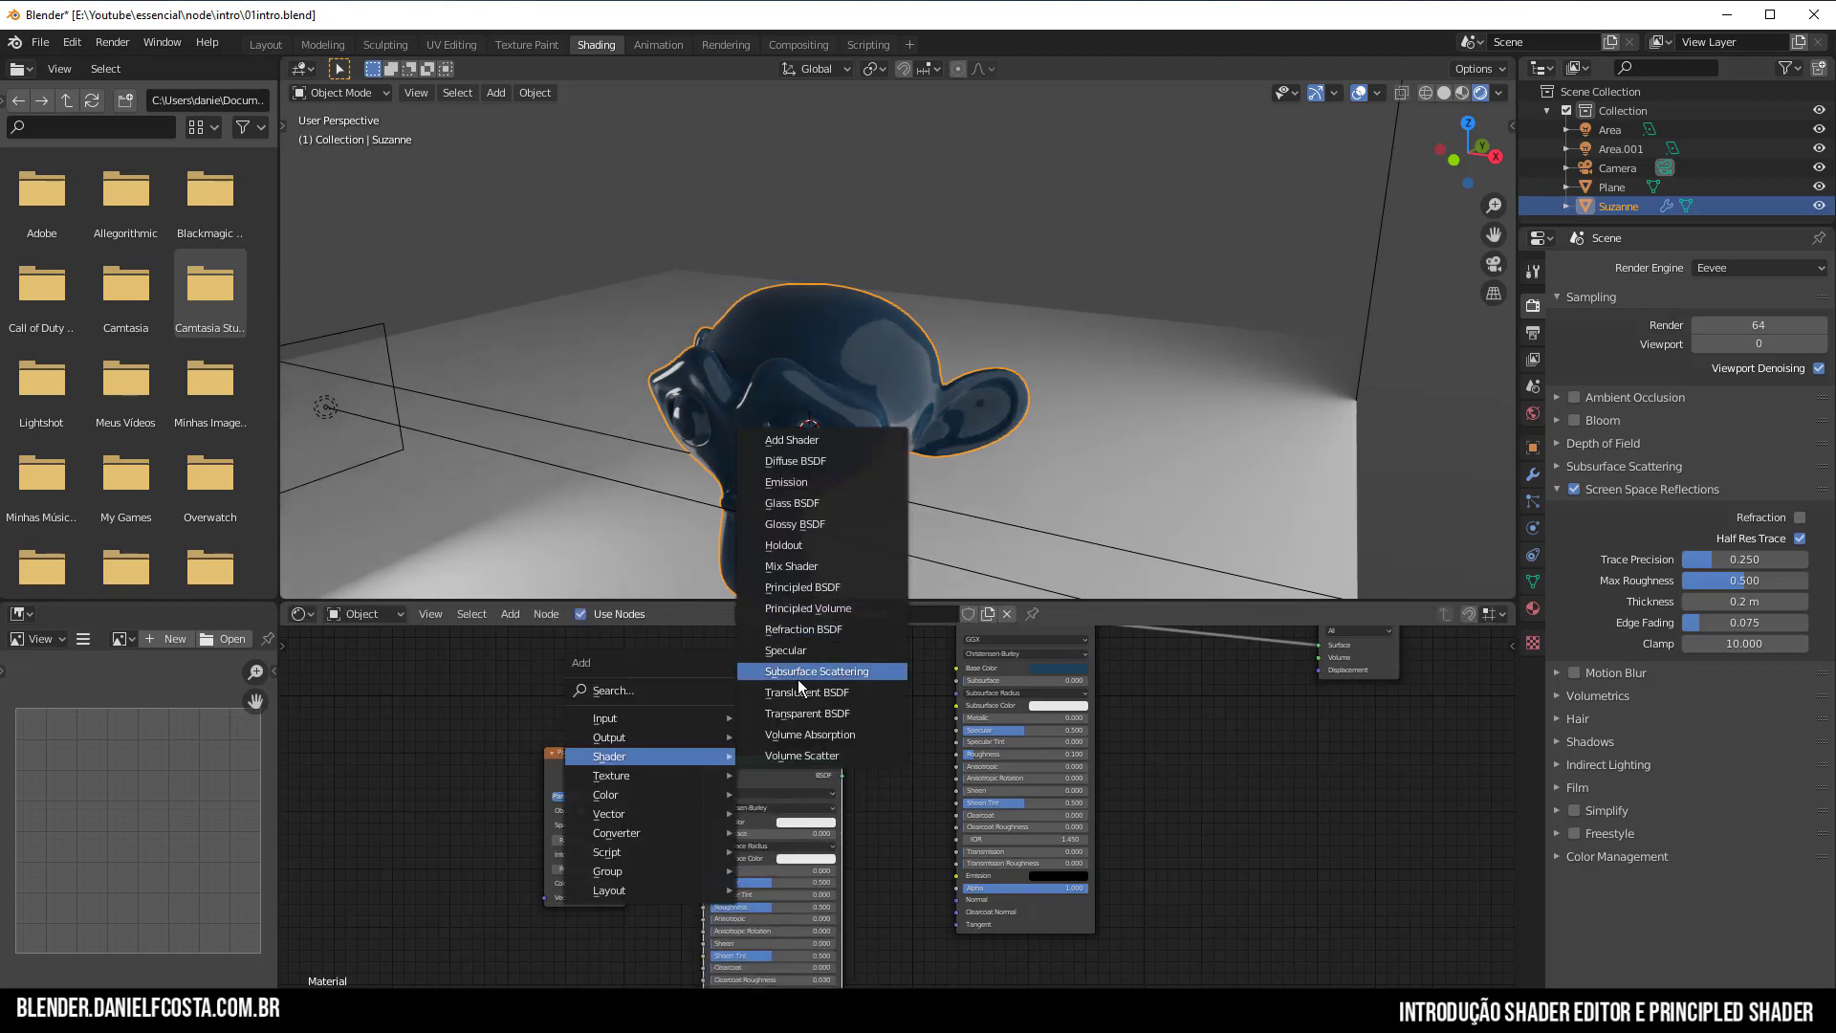
click(820, 692)
click(440, 752)
key(shift+a)
mouse_move(478, 690)
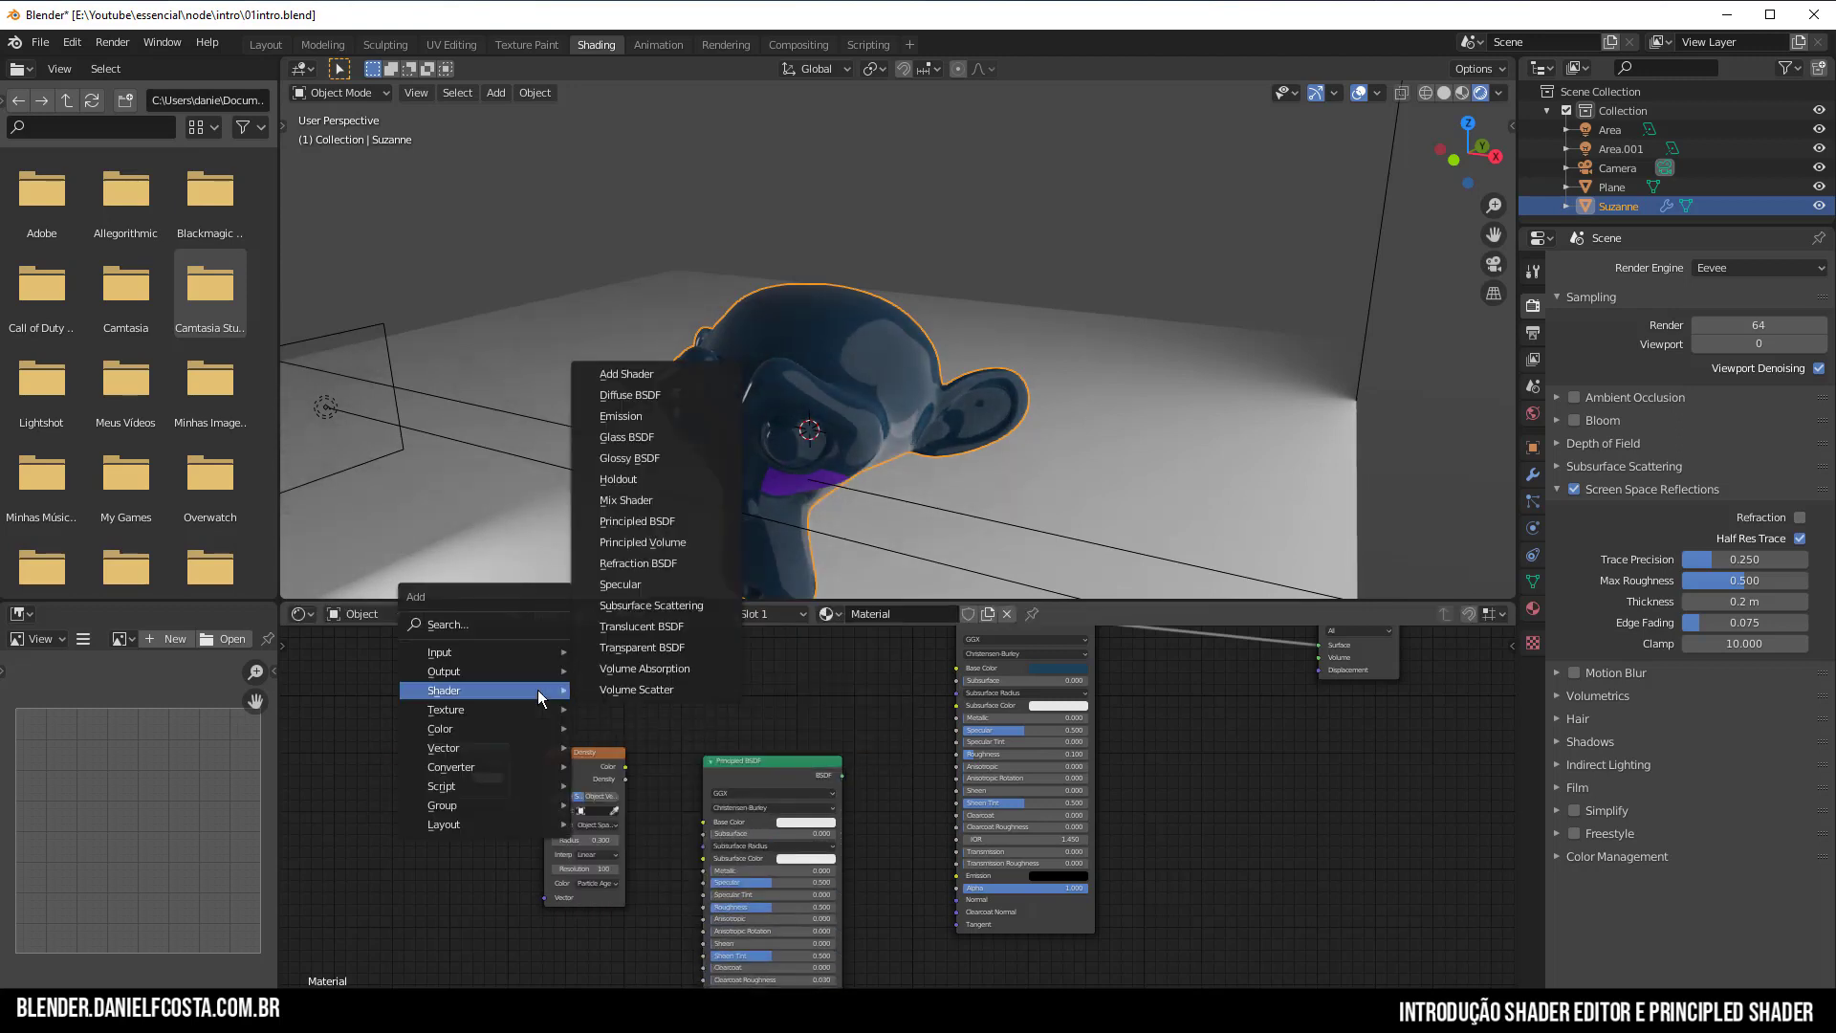
key(Escape)
Add a Glossy BSDF node between the second Principled BSDF and the one linked to the Material Output.
key(shift+a)
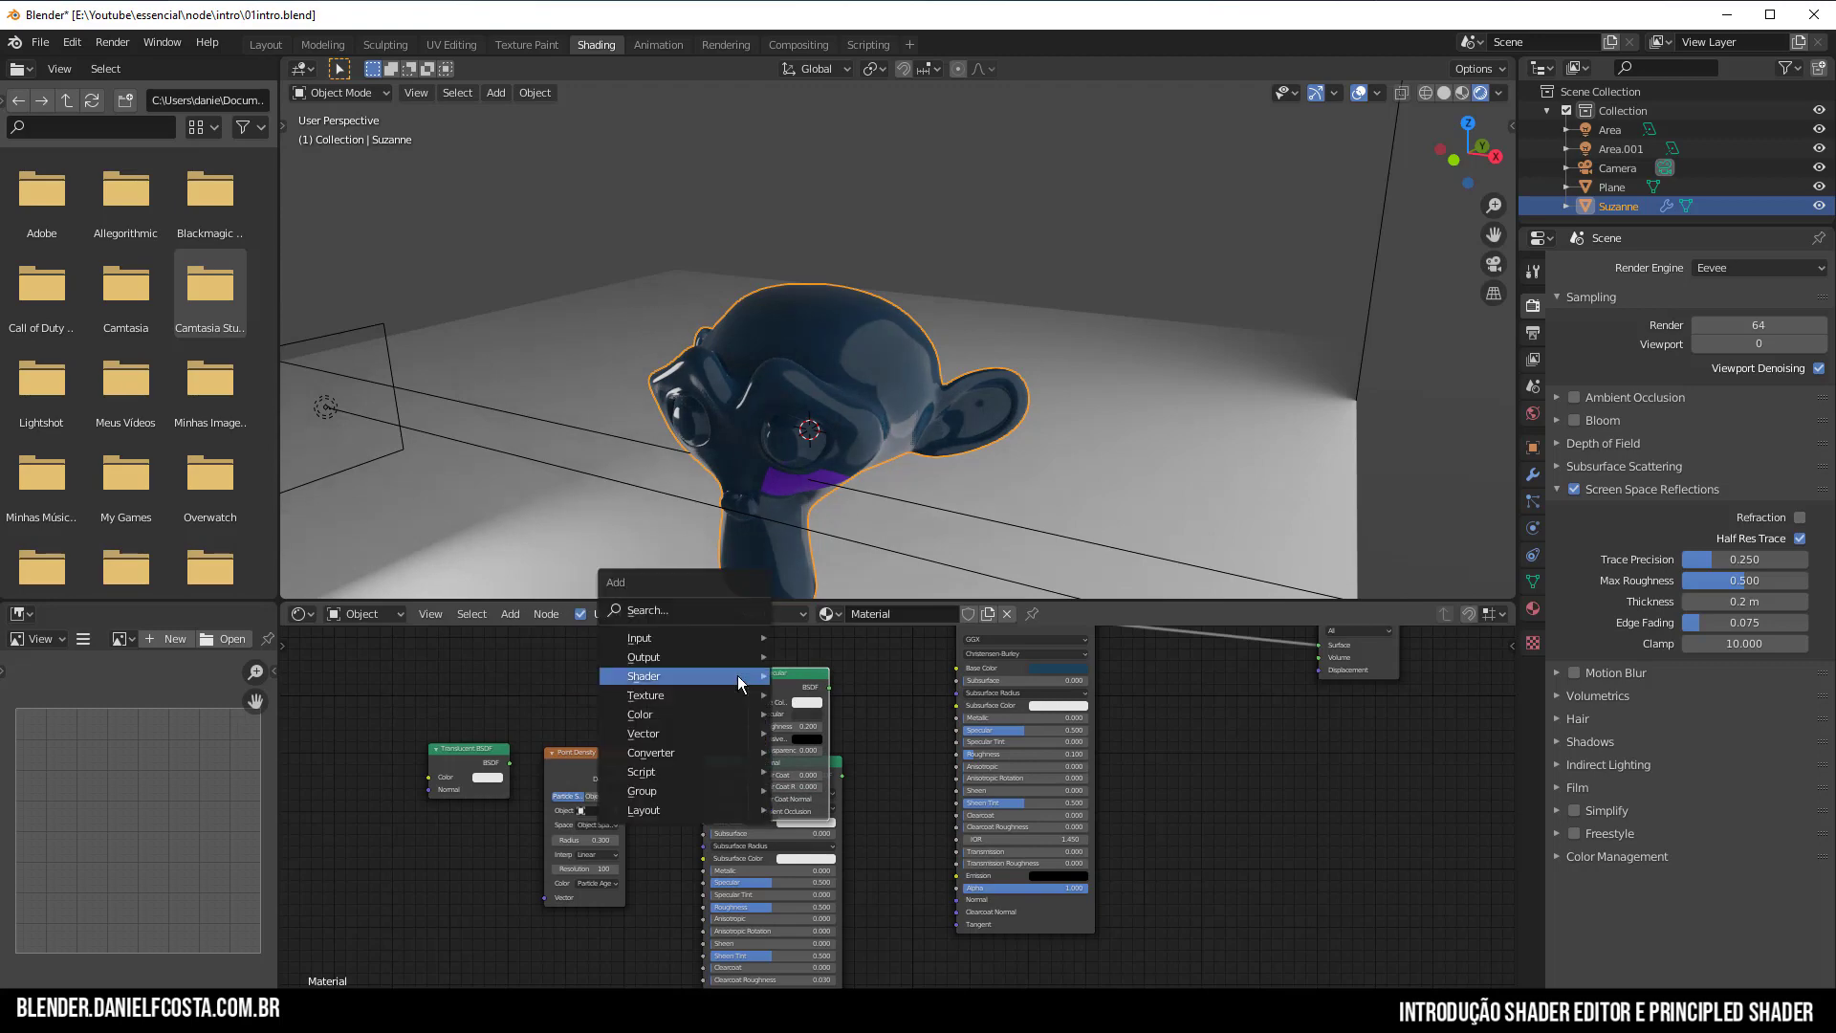
mouse_move(737, 675)
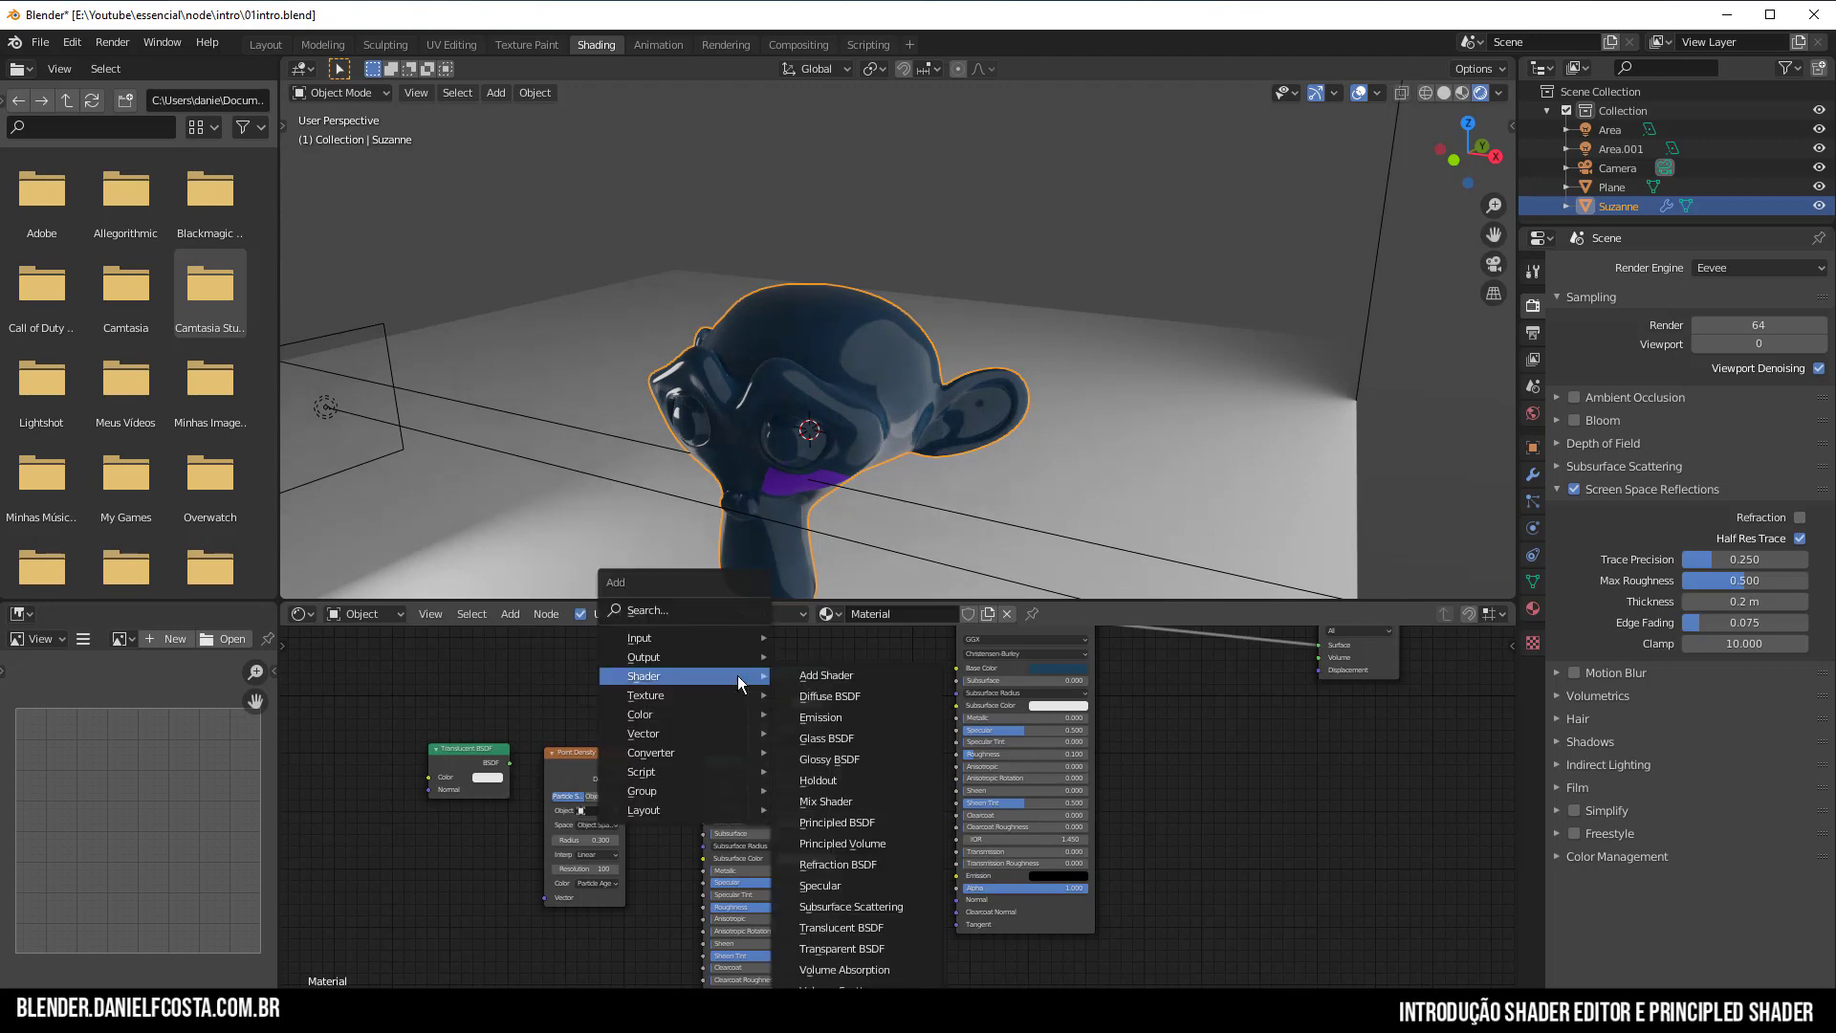
click(834, 760)
scroll(1066, 746, up, 3)
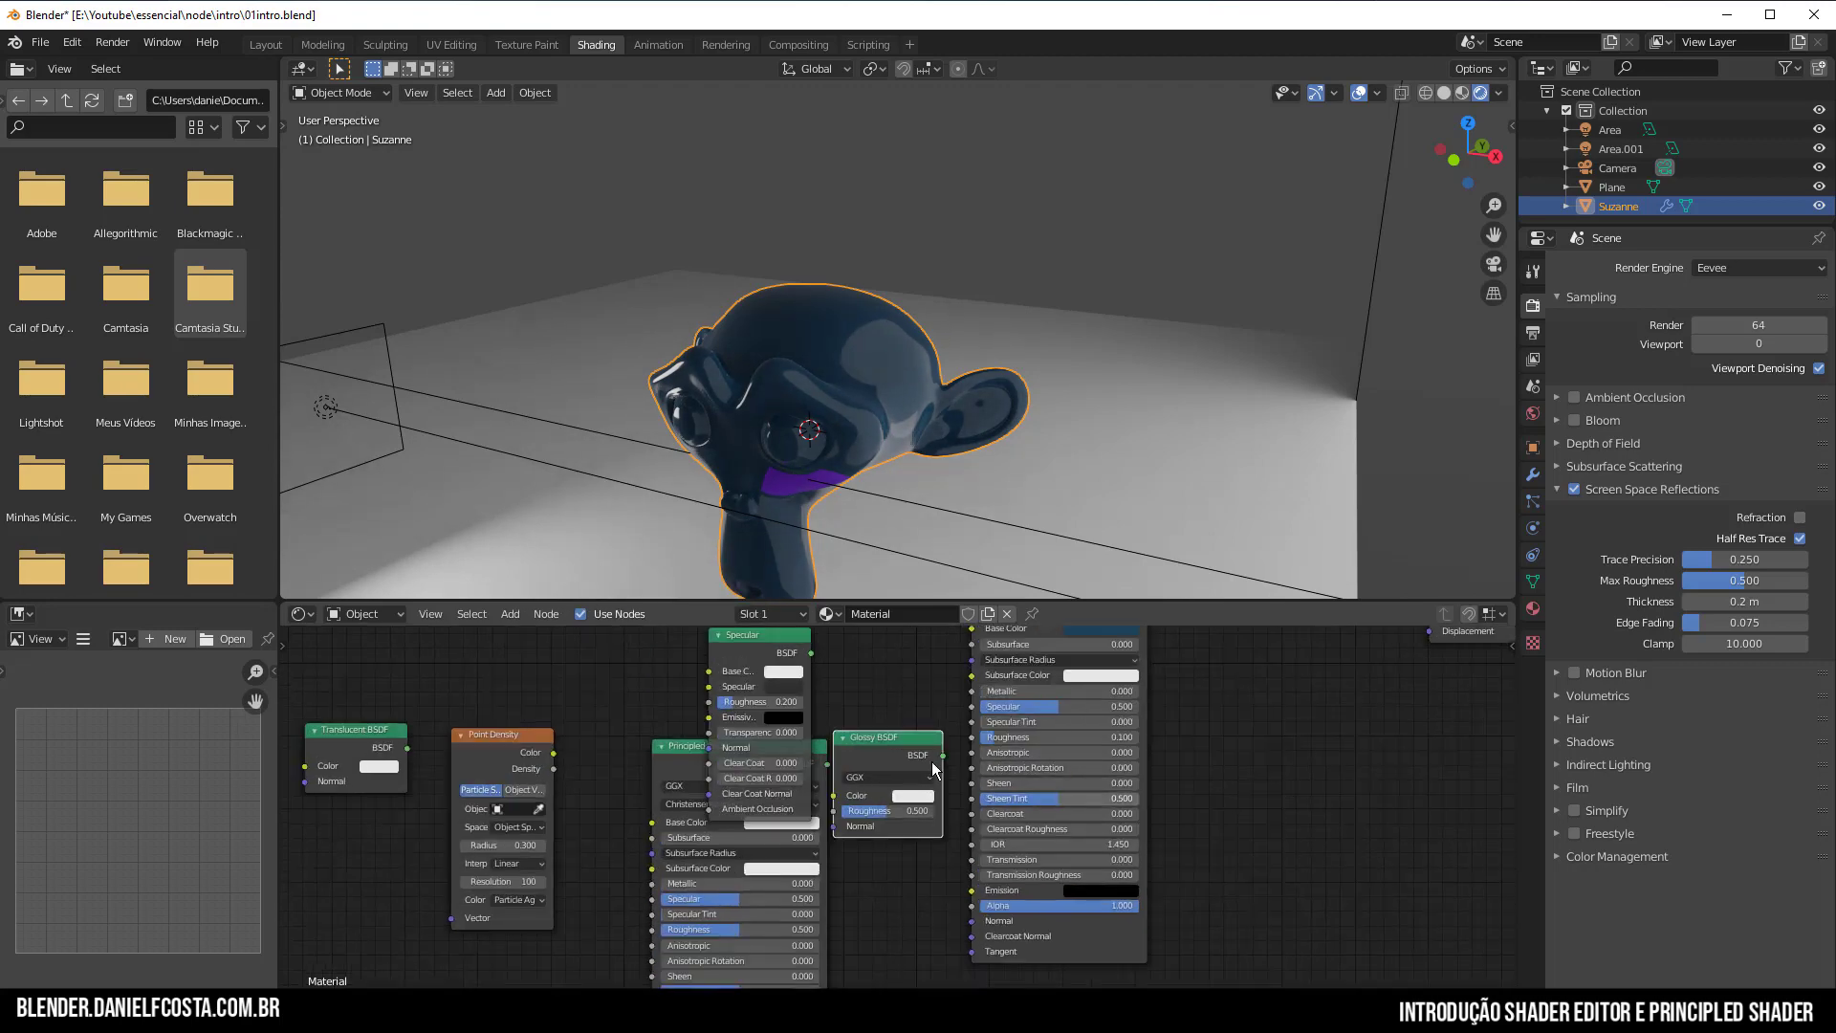
Delete all the unlinked demo nodes, keeping only the linked Principled BSDF and the Material Output.
scroll(864, 681, down, 3)
drag(875, 678, 457, 965)
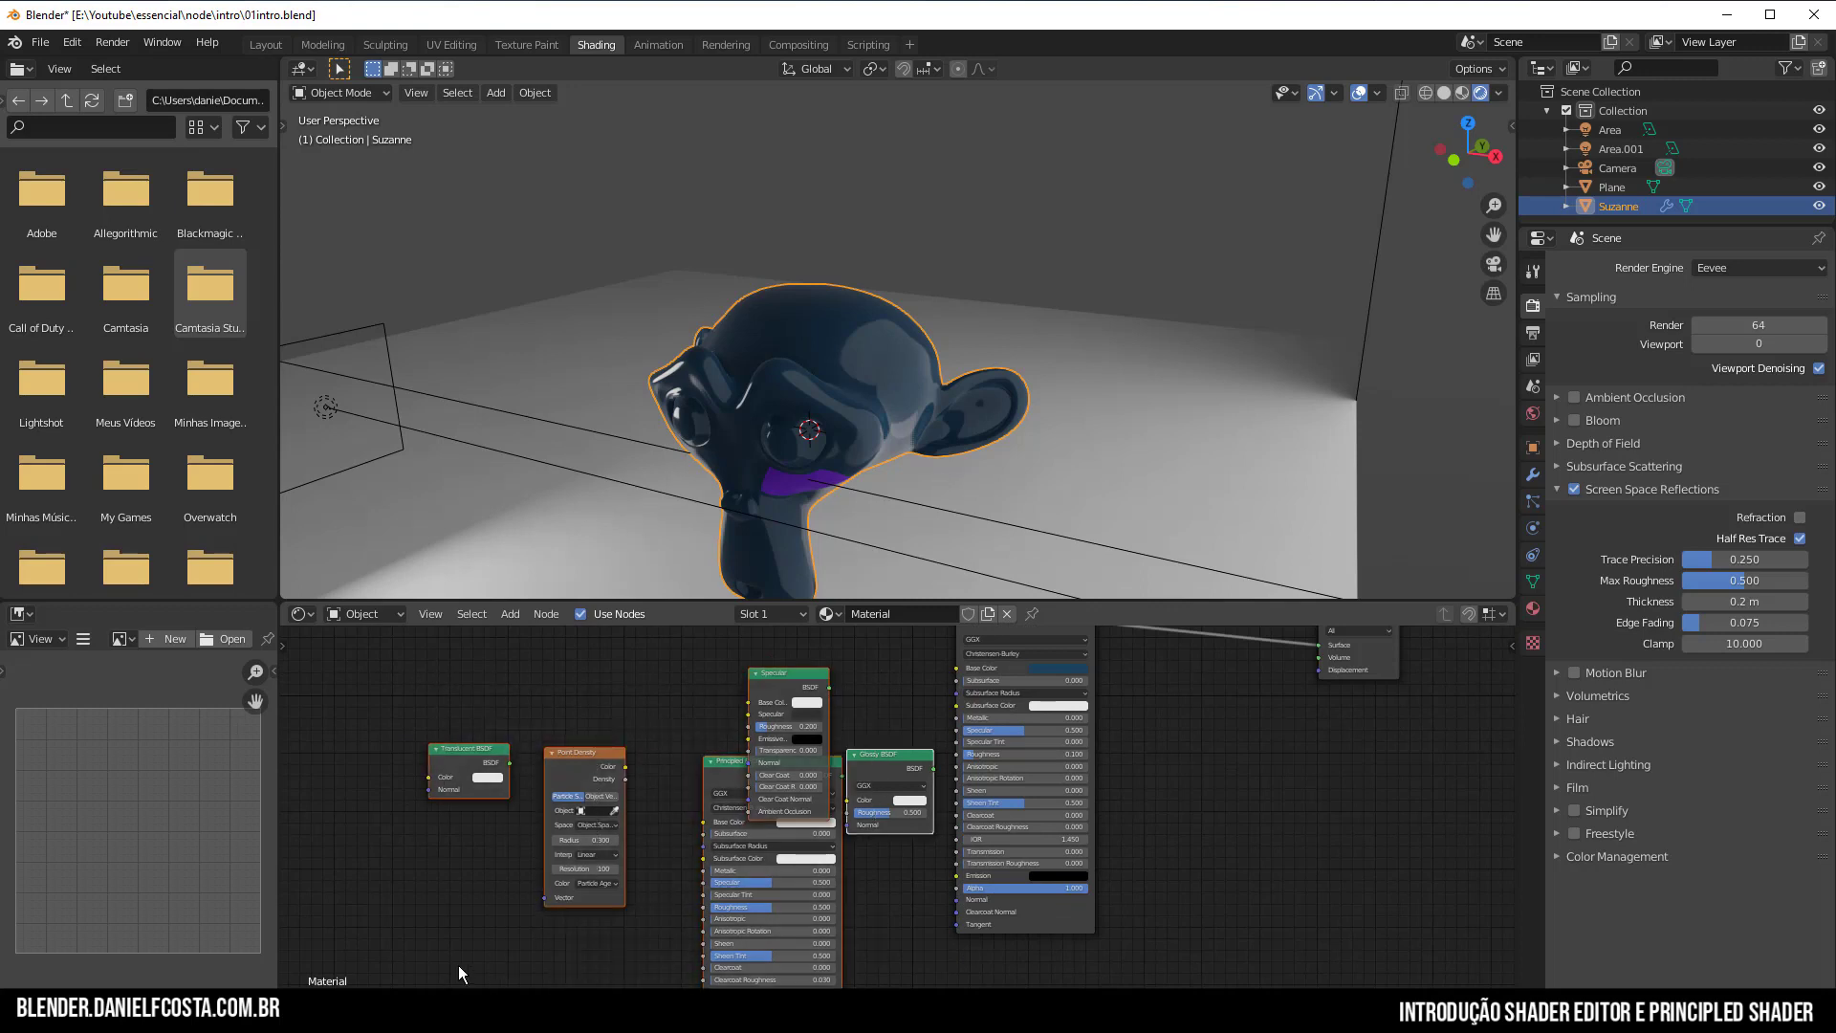
key(x)
Reposition the linked Principled BSDF node and delete it, leaving only the Material Output.
middle_drag(955, 863, 770, 1007)
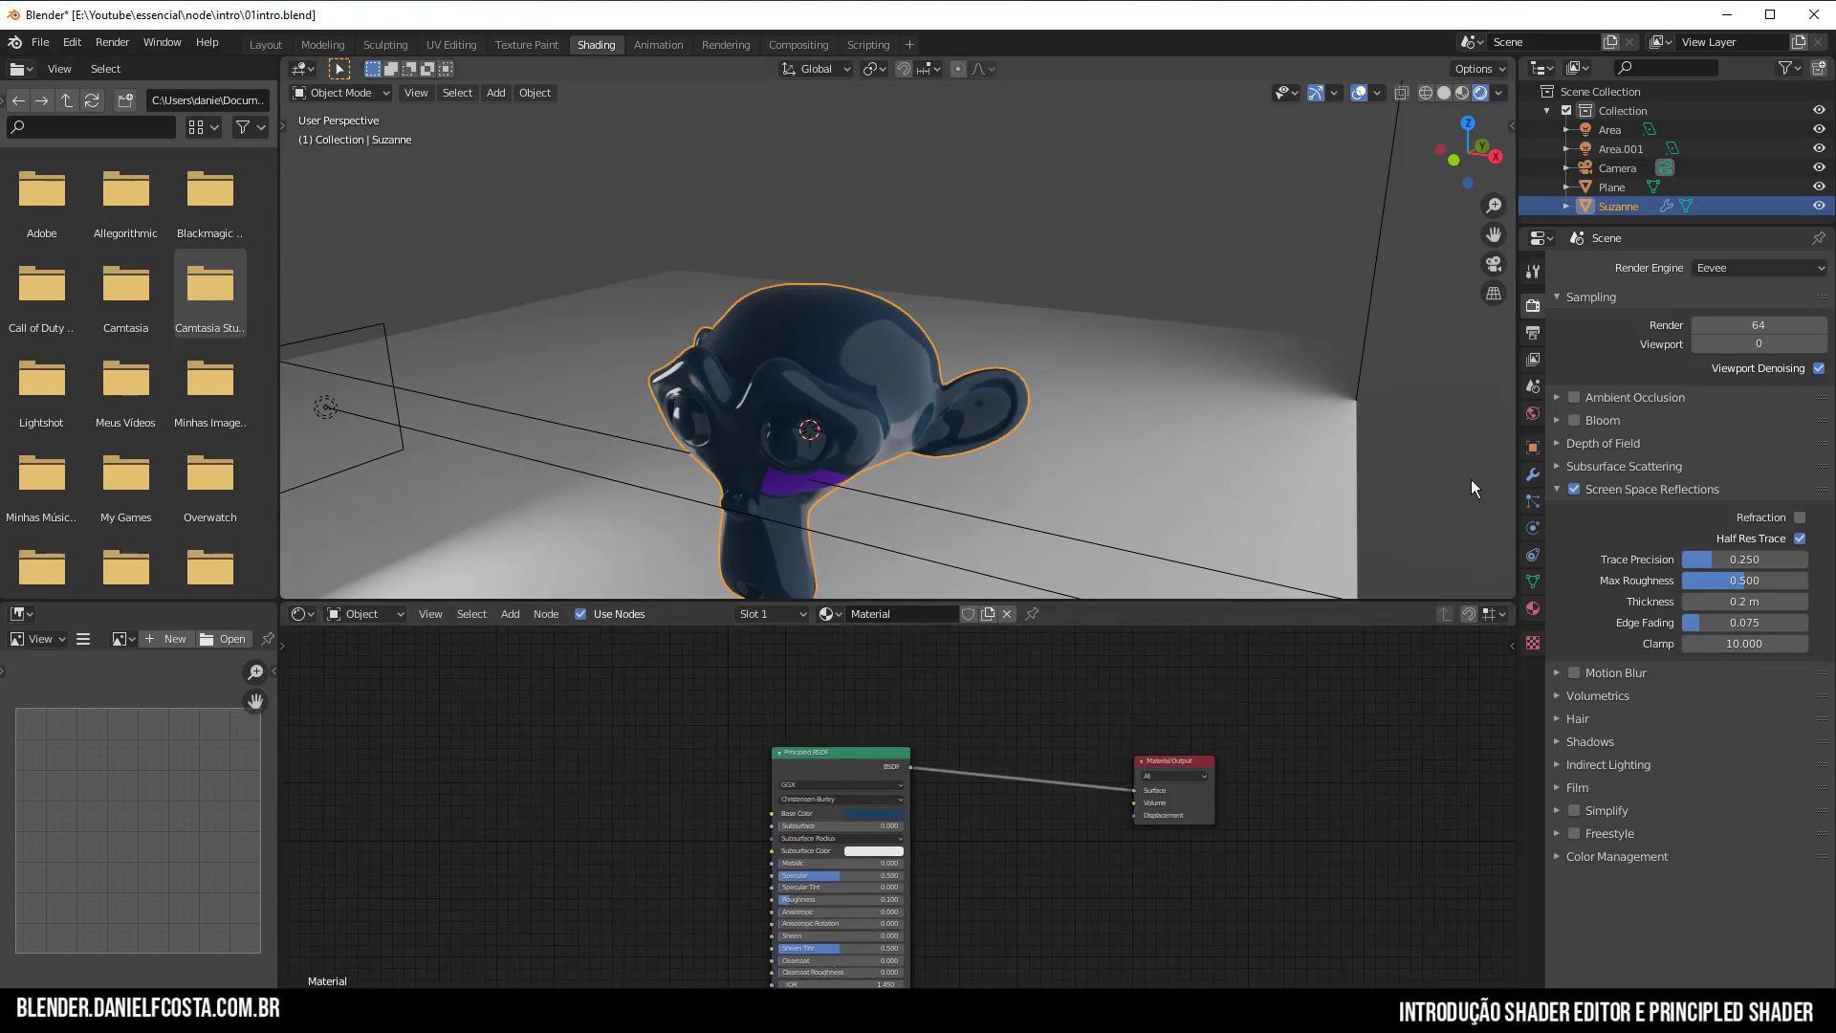
middle_drag(1092, 892, 1252, 851)
click(1000, 717)
key(g)
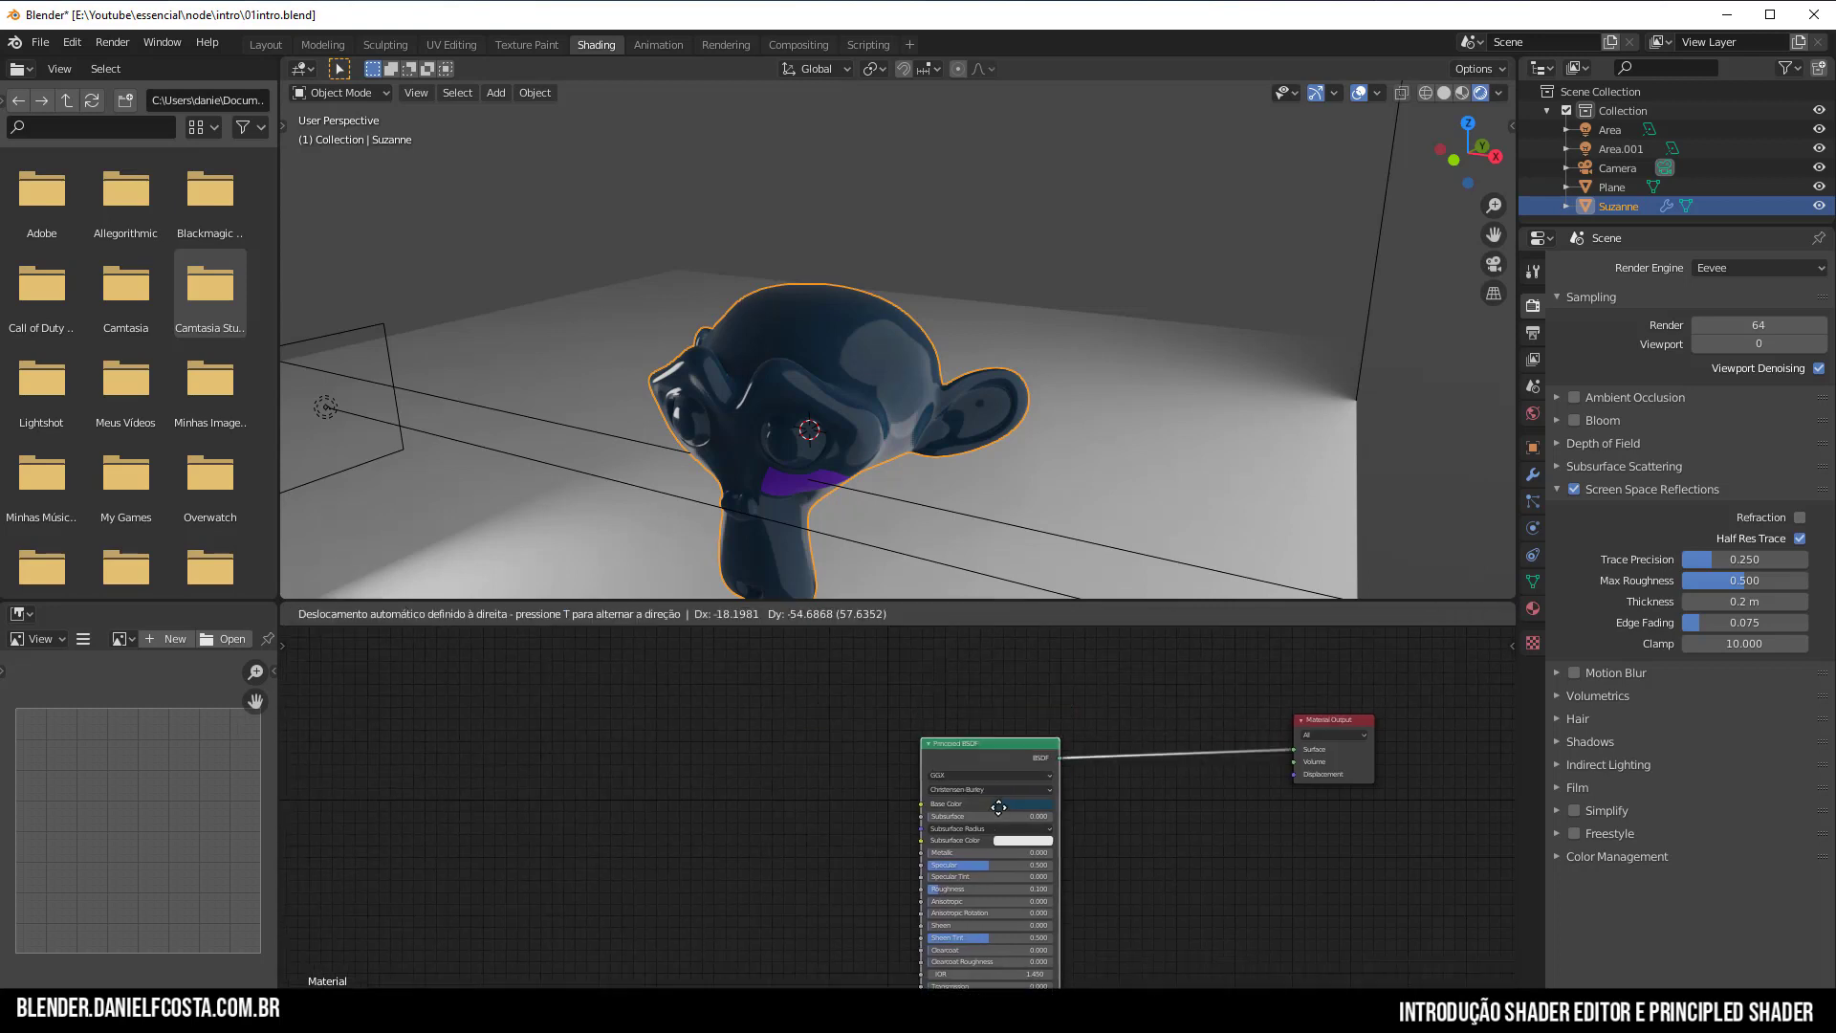
click(988, 737)
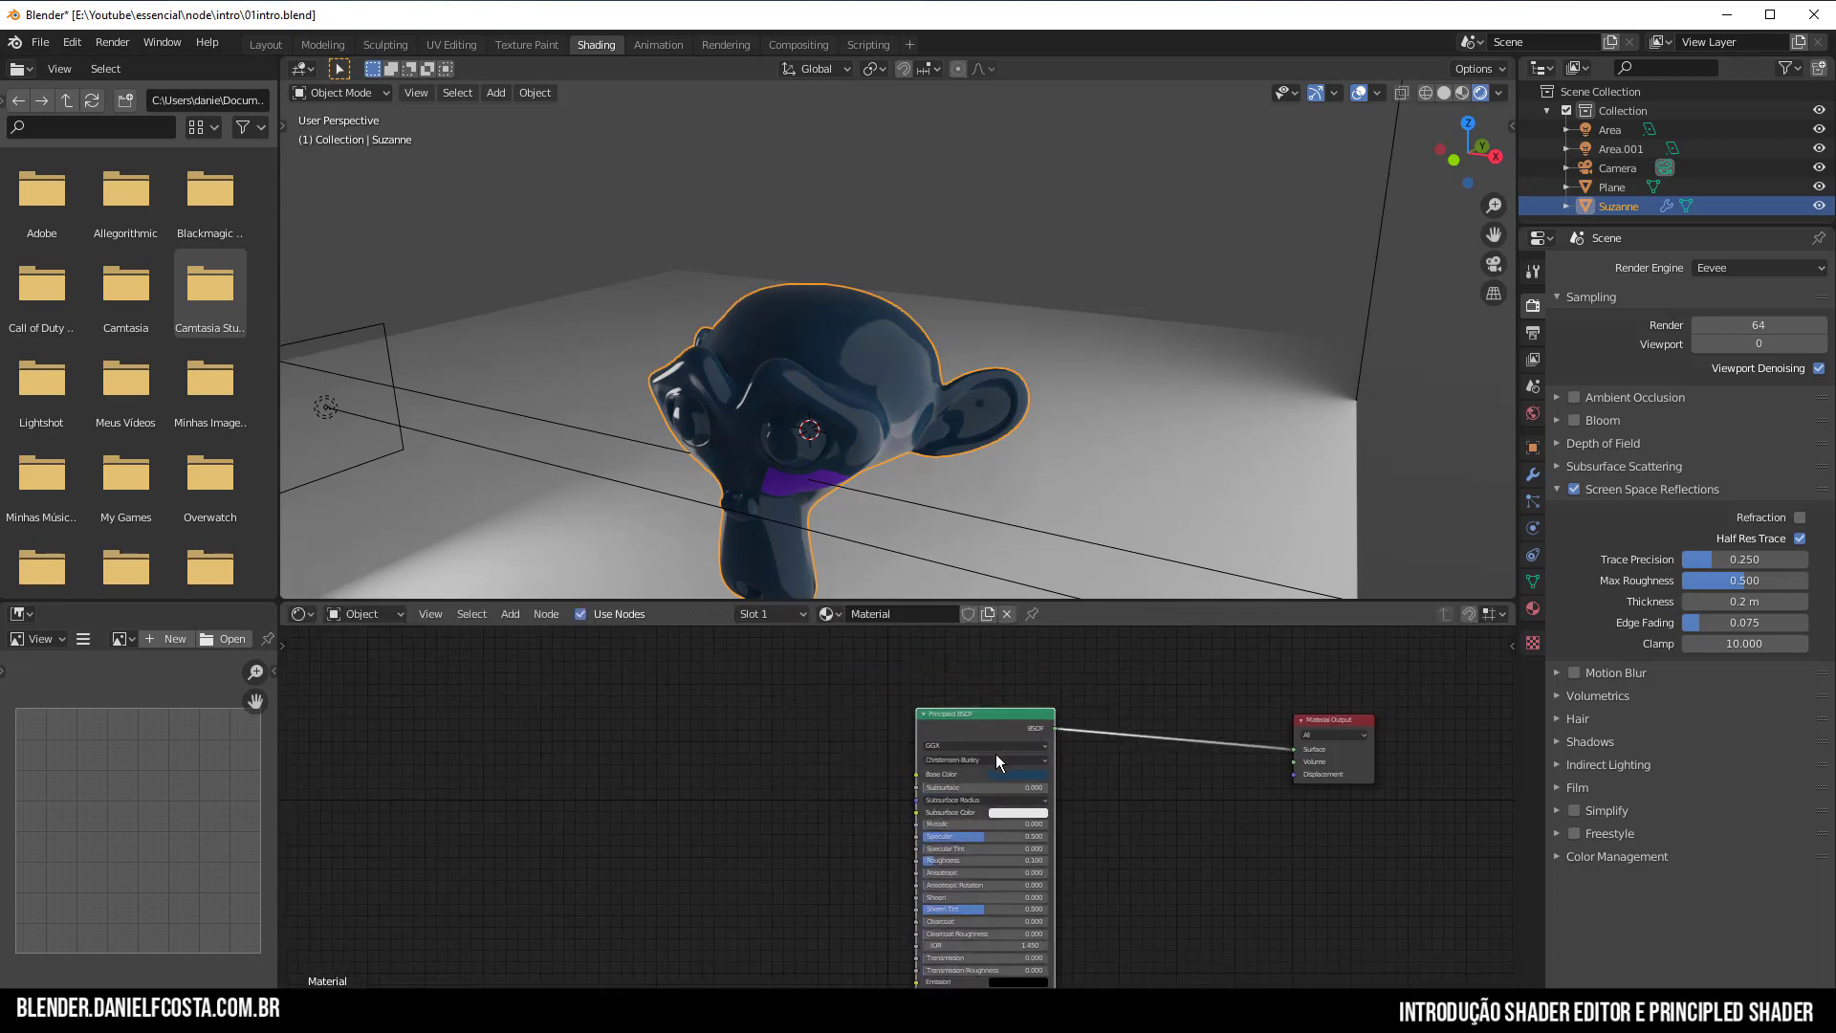
key(x)
Add a new Principled BSDF node and link its BSDF output to the Surface input of the Material Output.
key(shift+a)
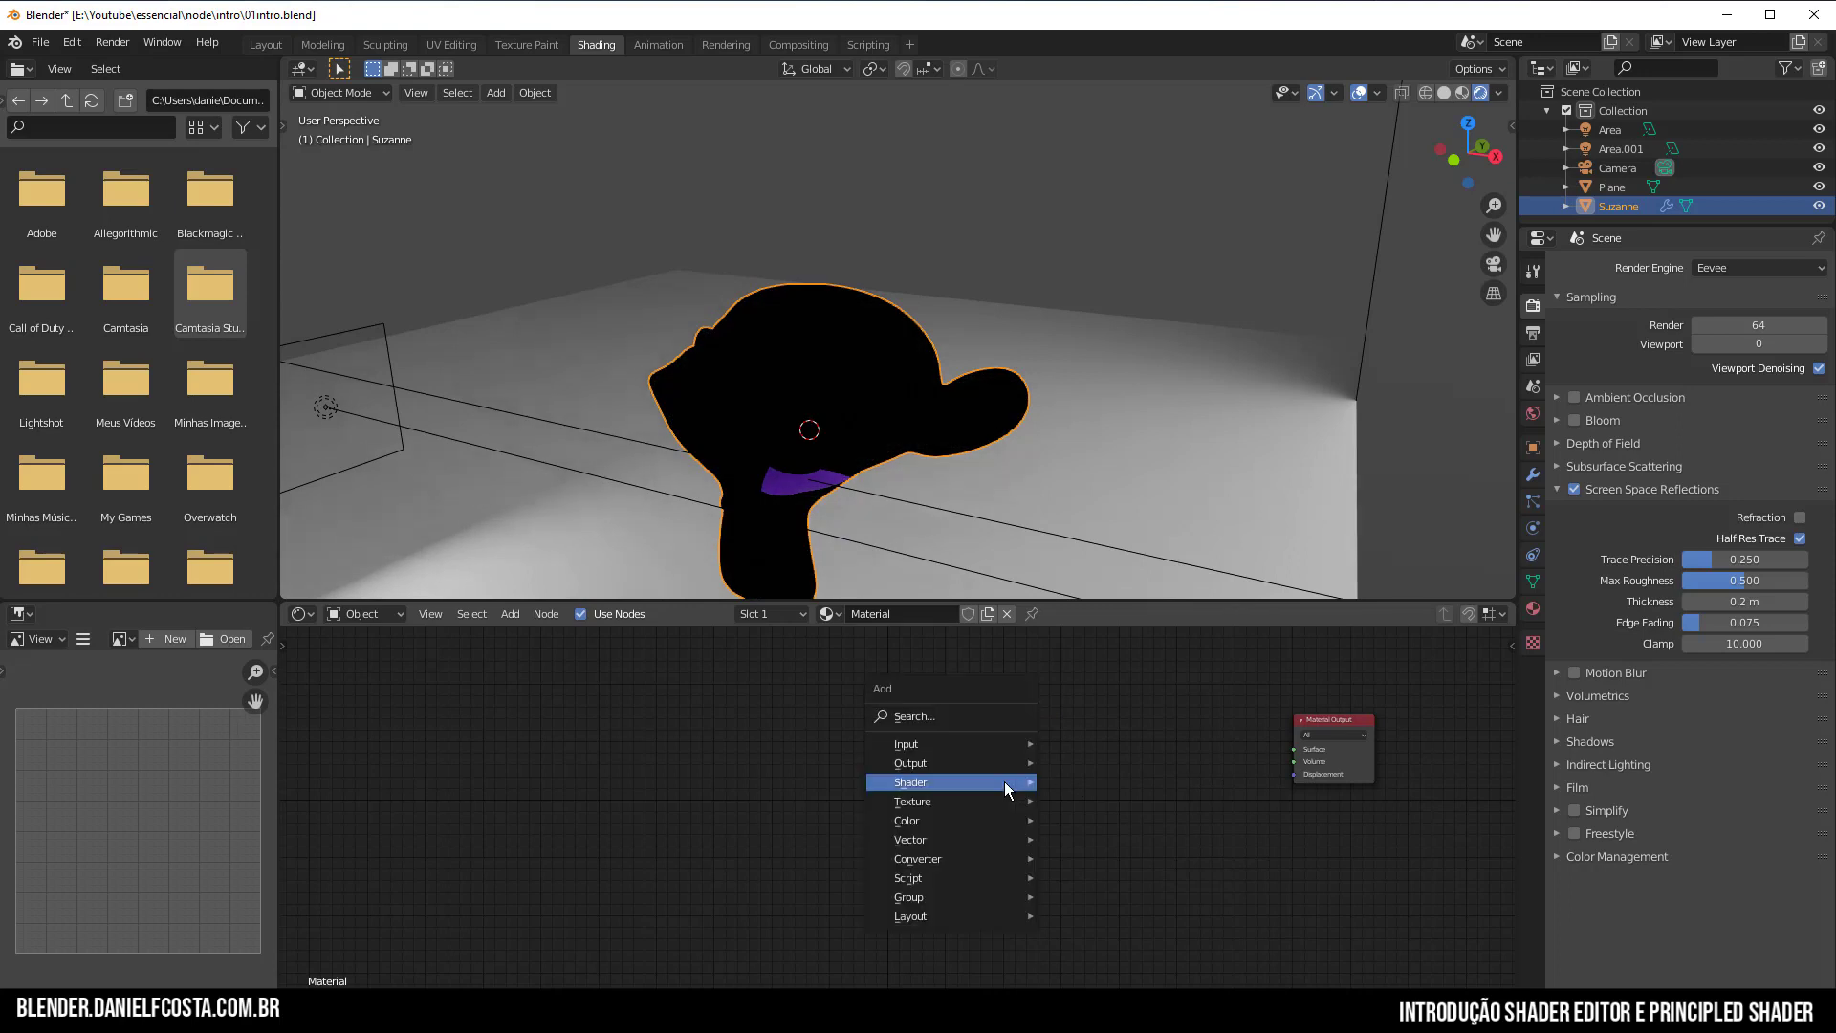
mouse_move(994, 779)
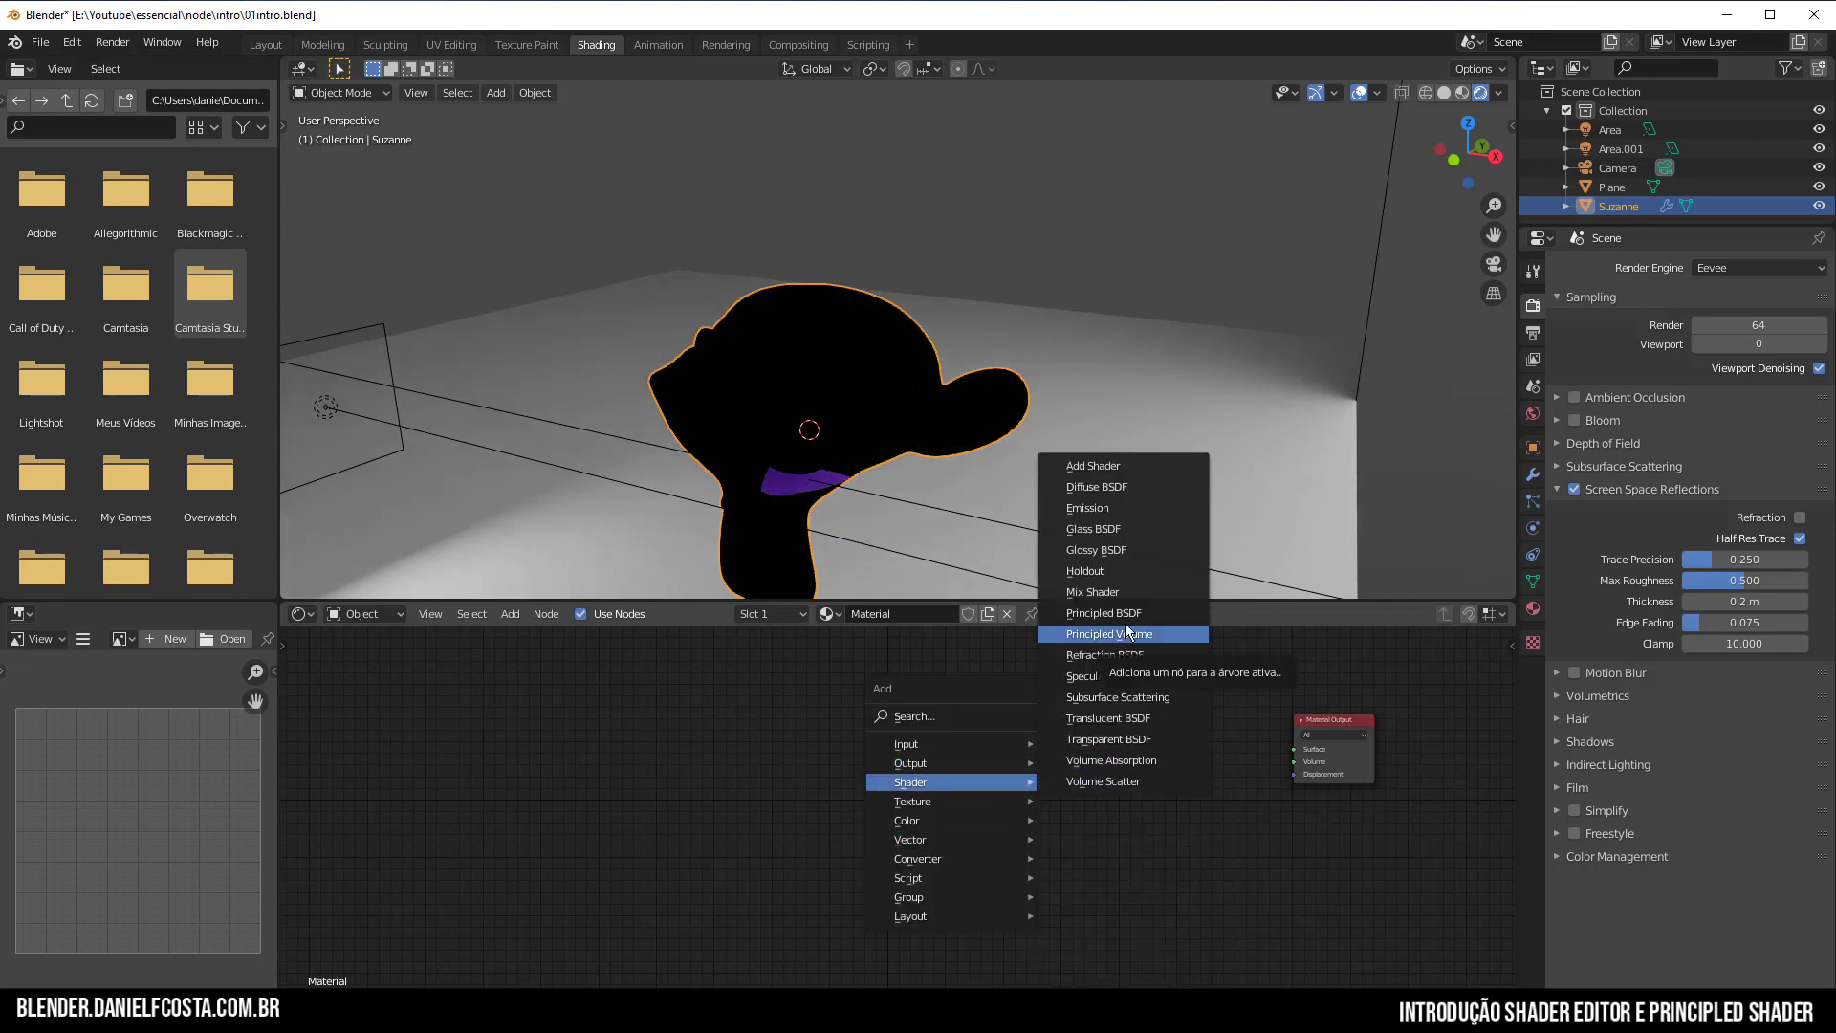
click(1135, 622)
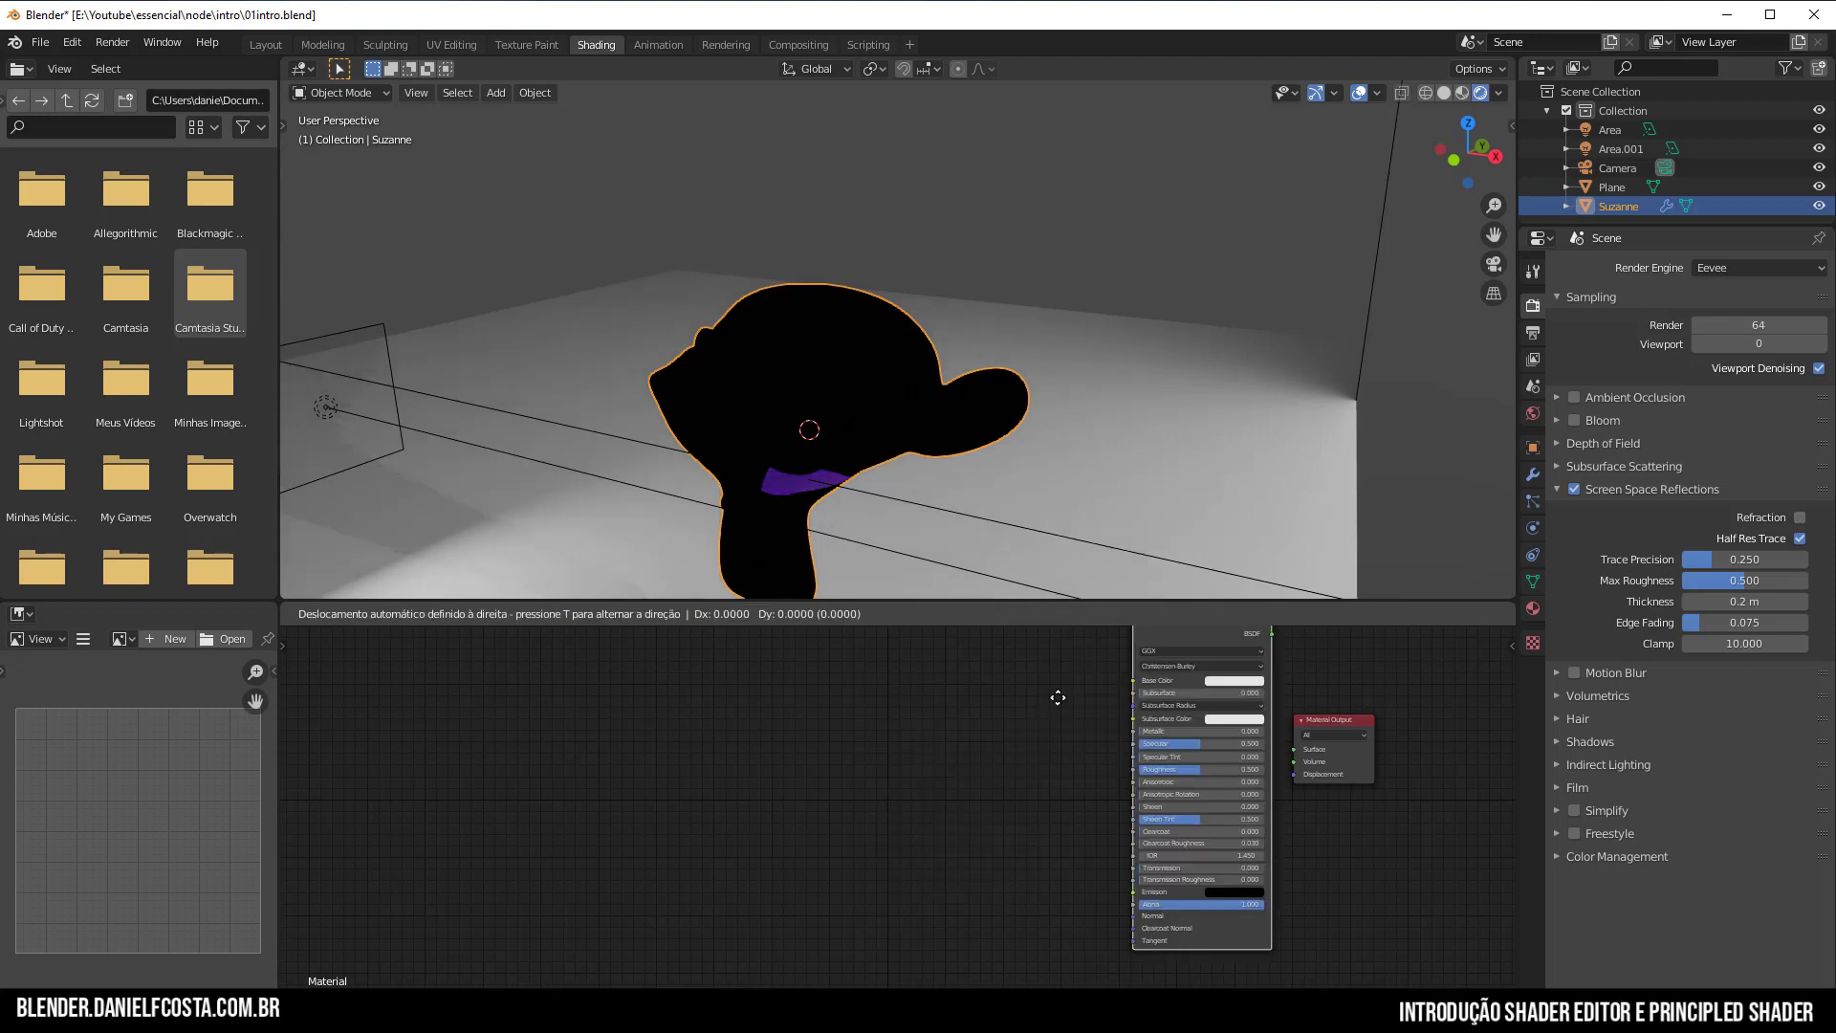
drag(1312, 747, 1310, 748)
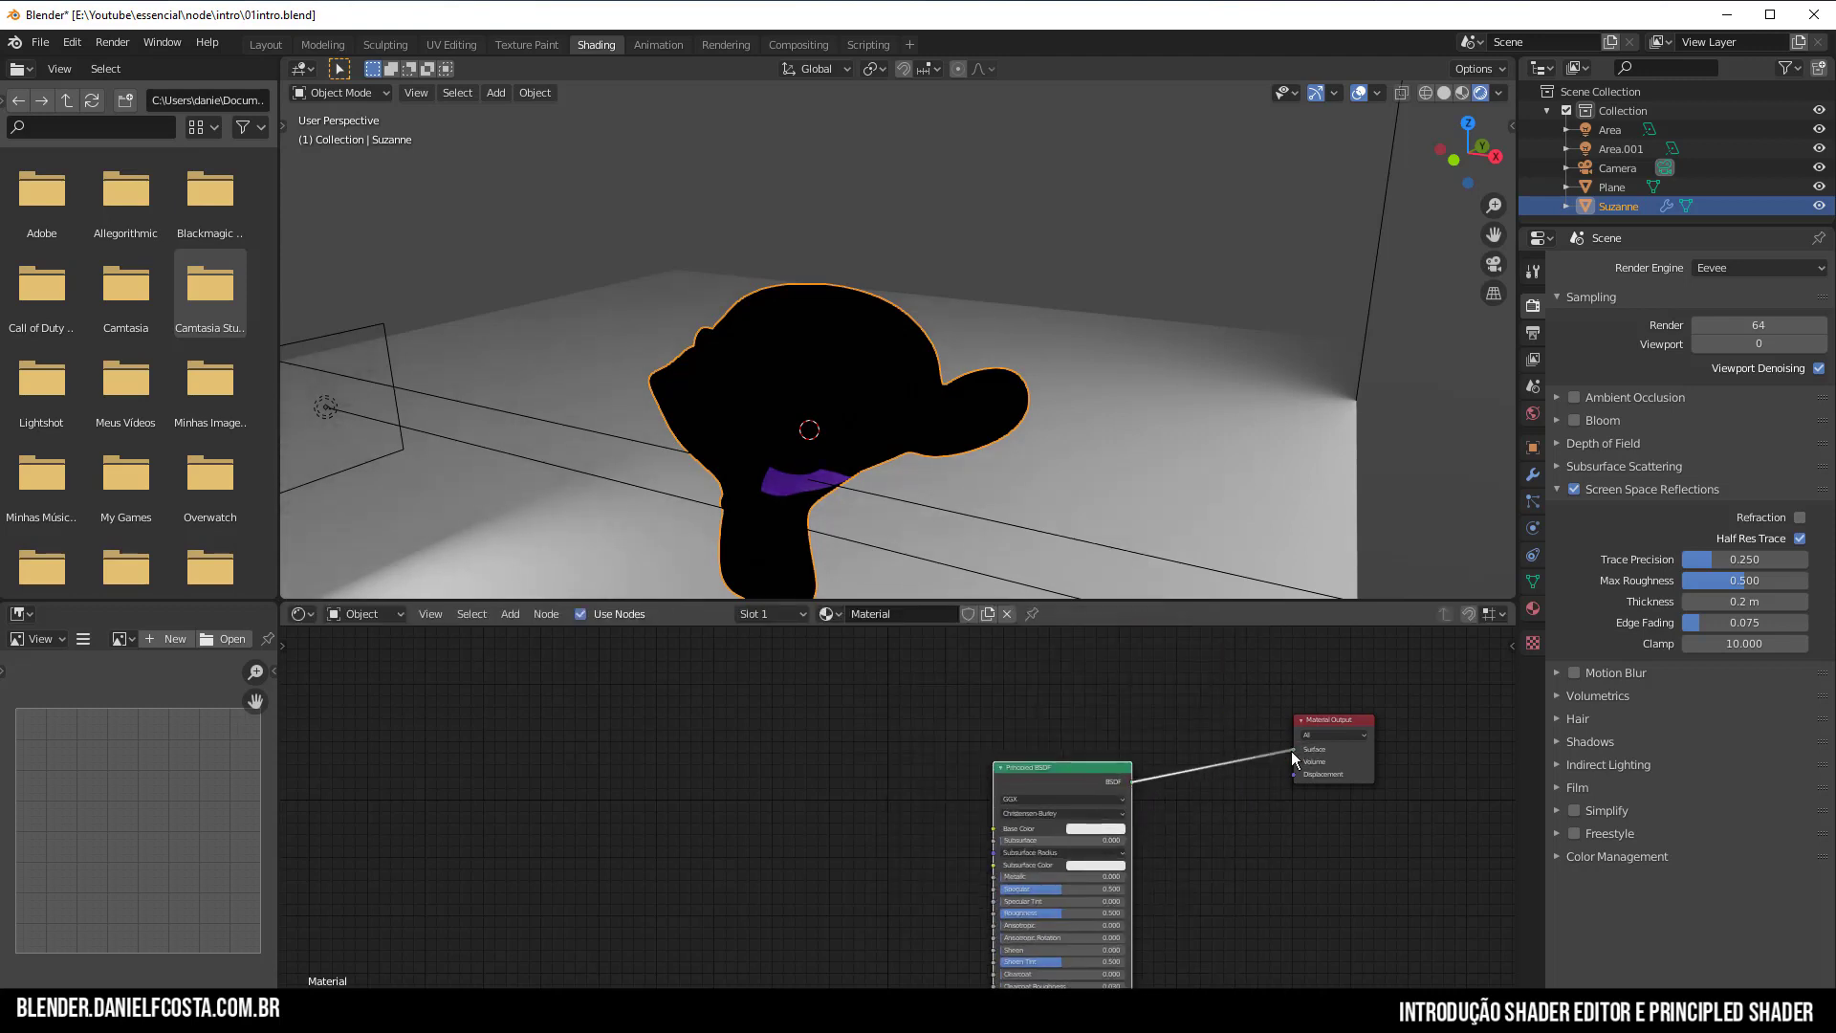
Set the Base Color of the new Principled BSDF to blue.
scroll(1291, 873, up, 2)
middle_drag(1290, 873, 1071, 914)
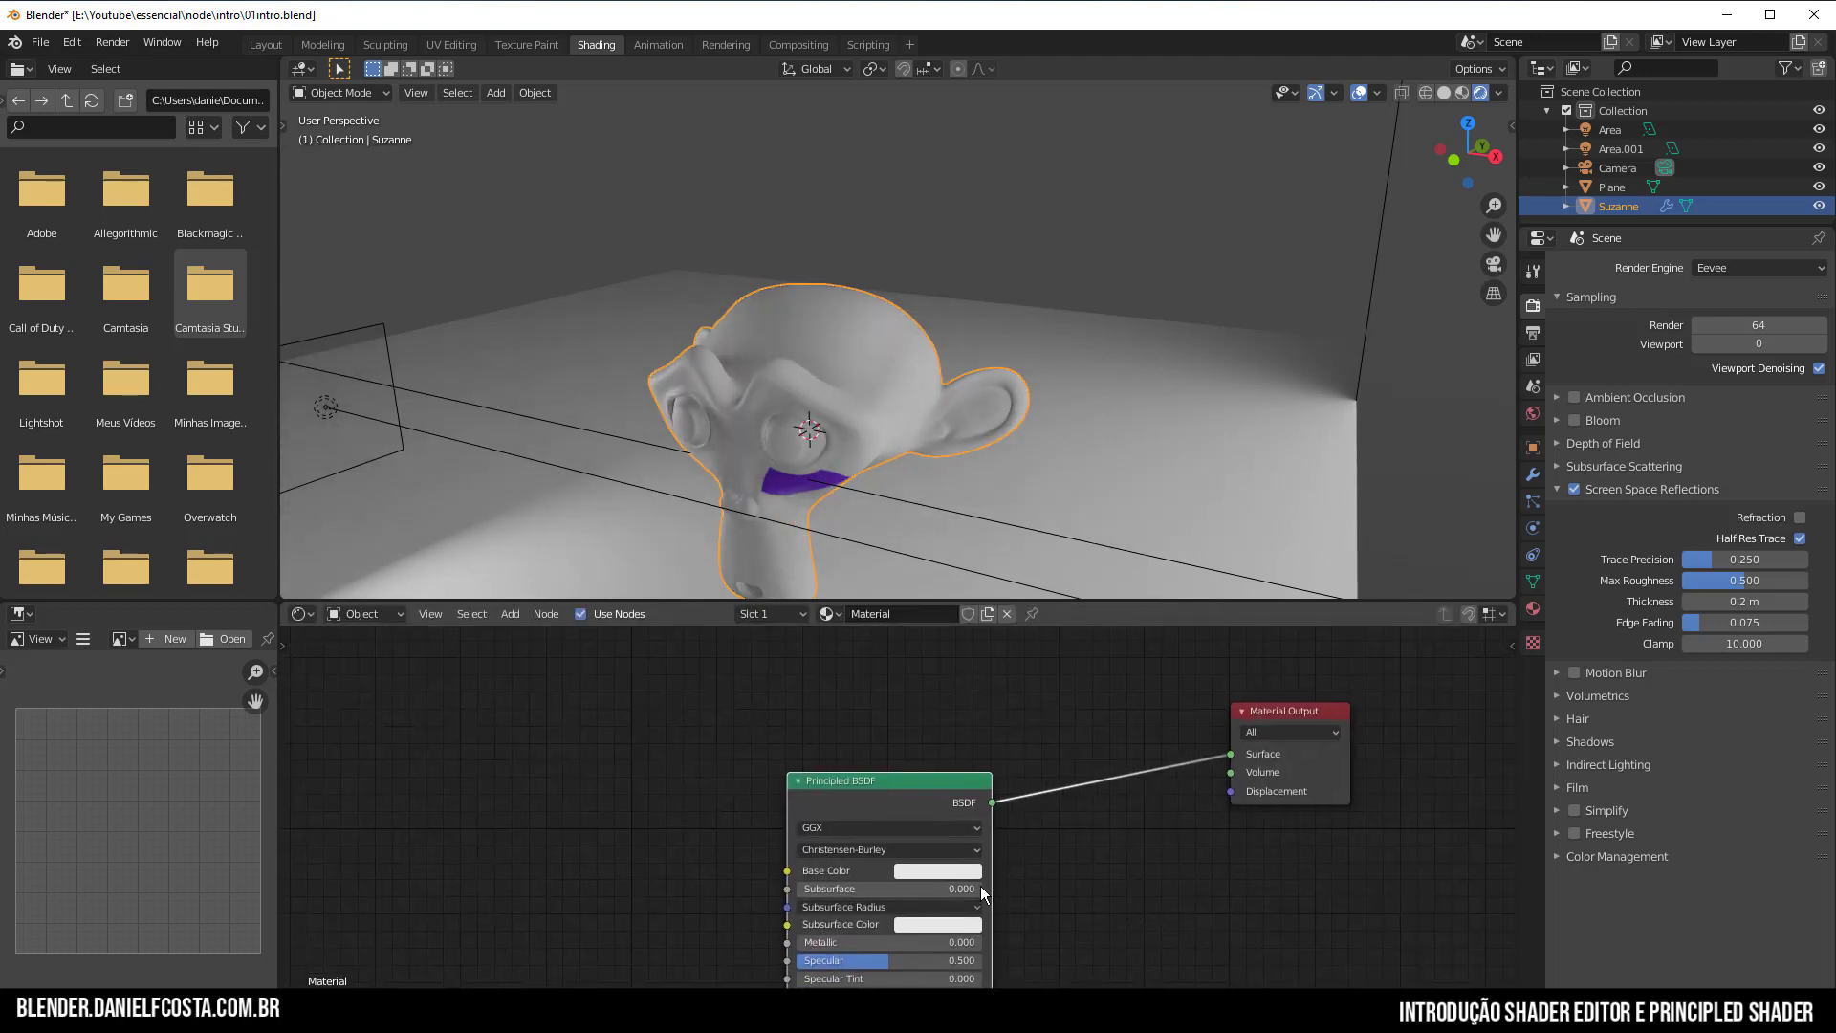
click(959, 870)
click(997, 661)
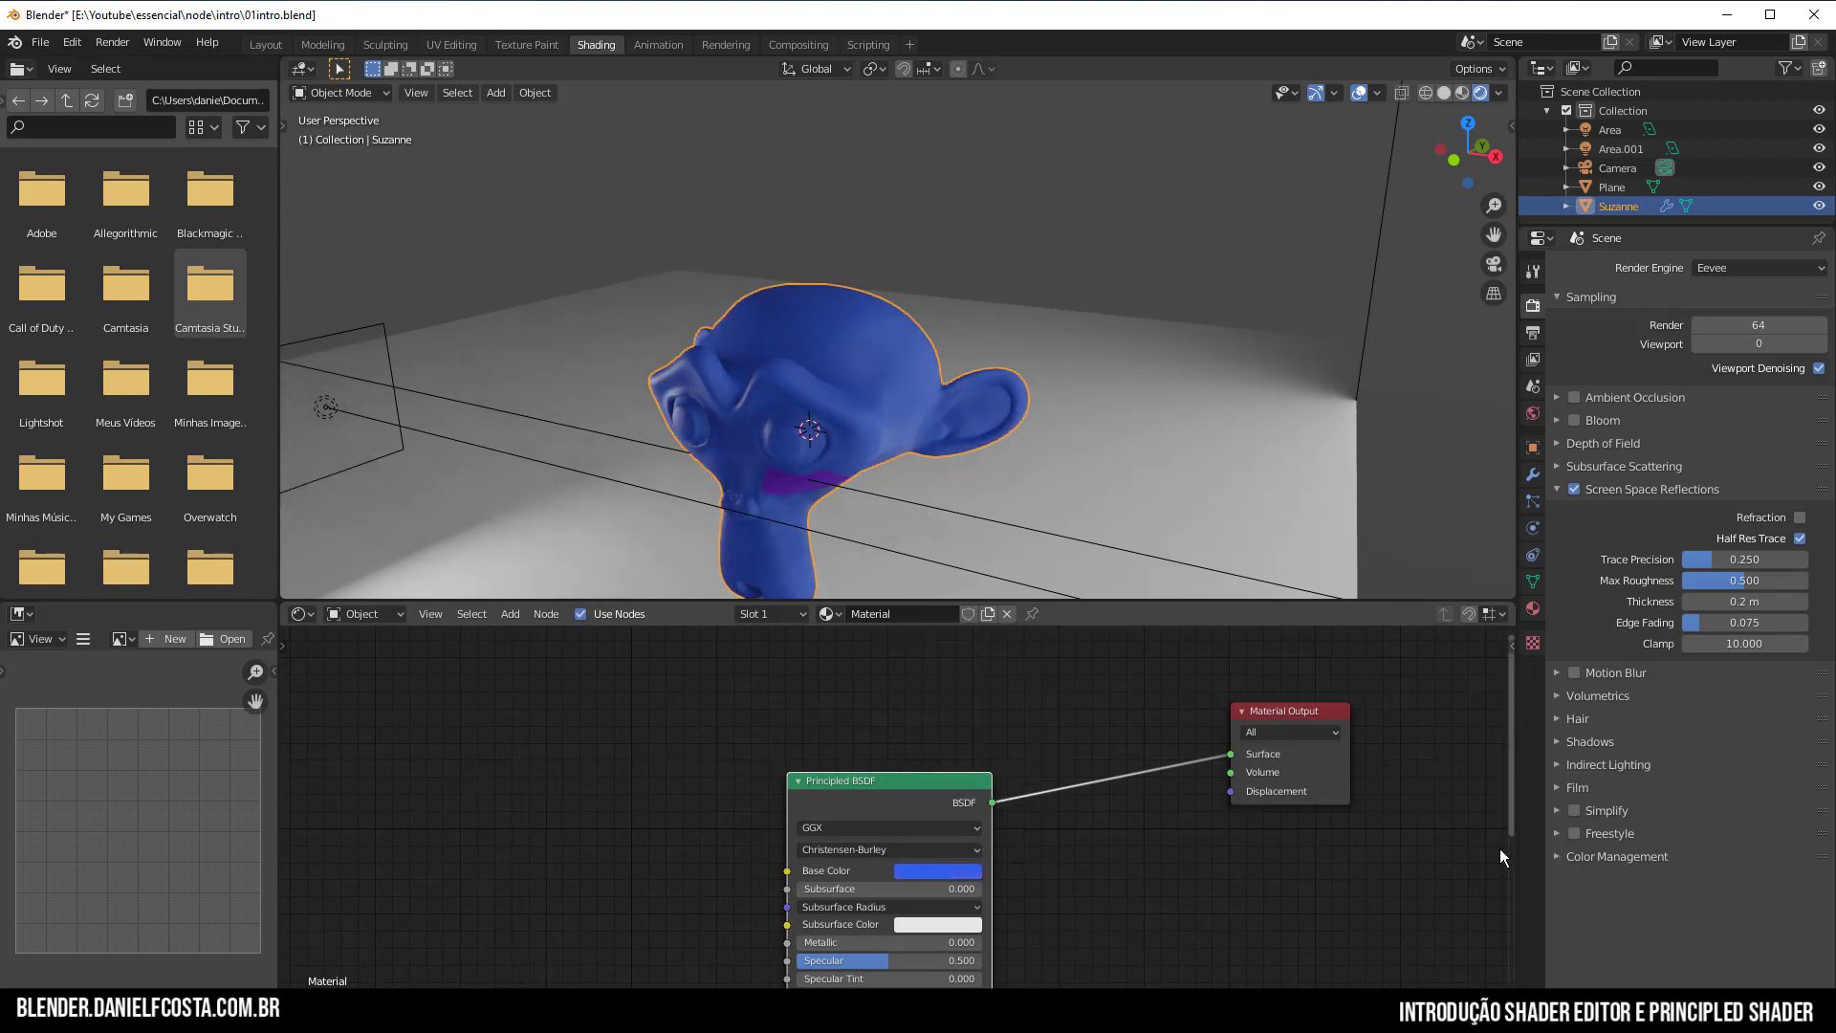
Switch to Material2 in Slot 2 and pick a different Base Color for its Principled BSDF.
click(774, 614)
click(706, 676)
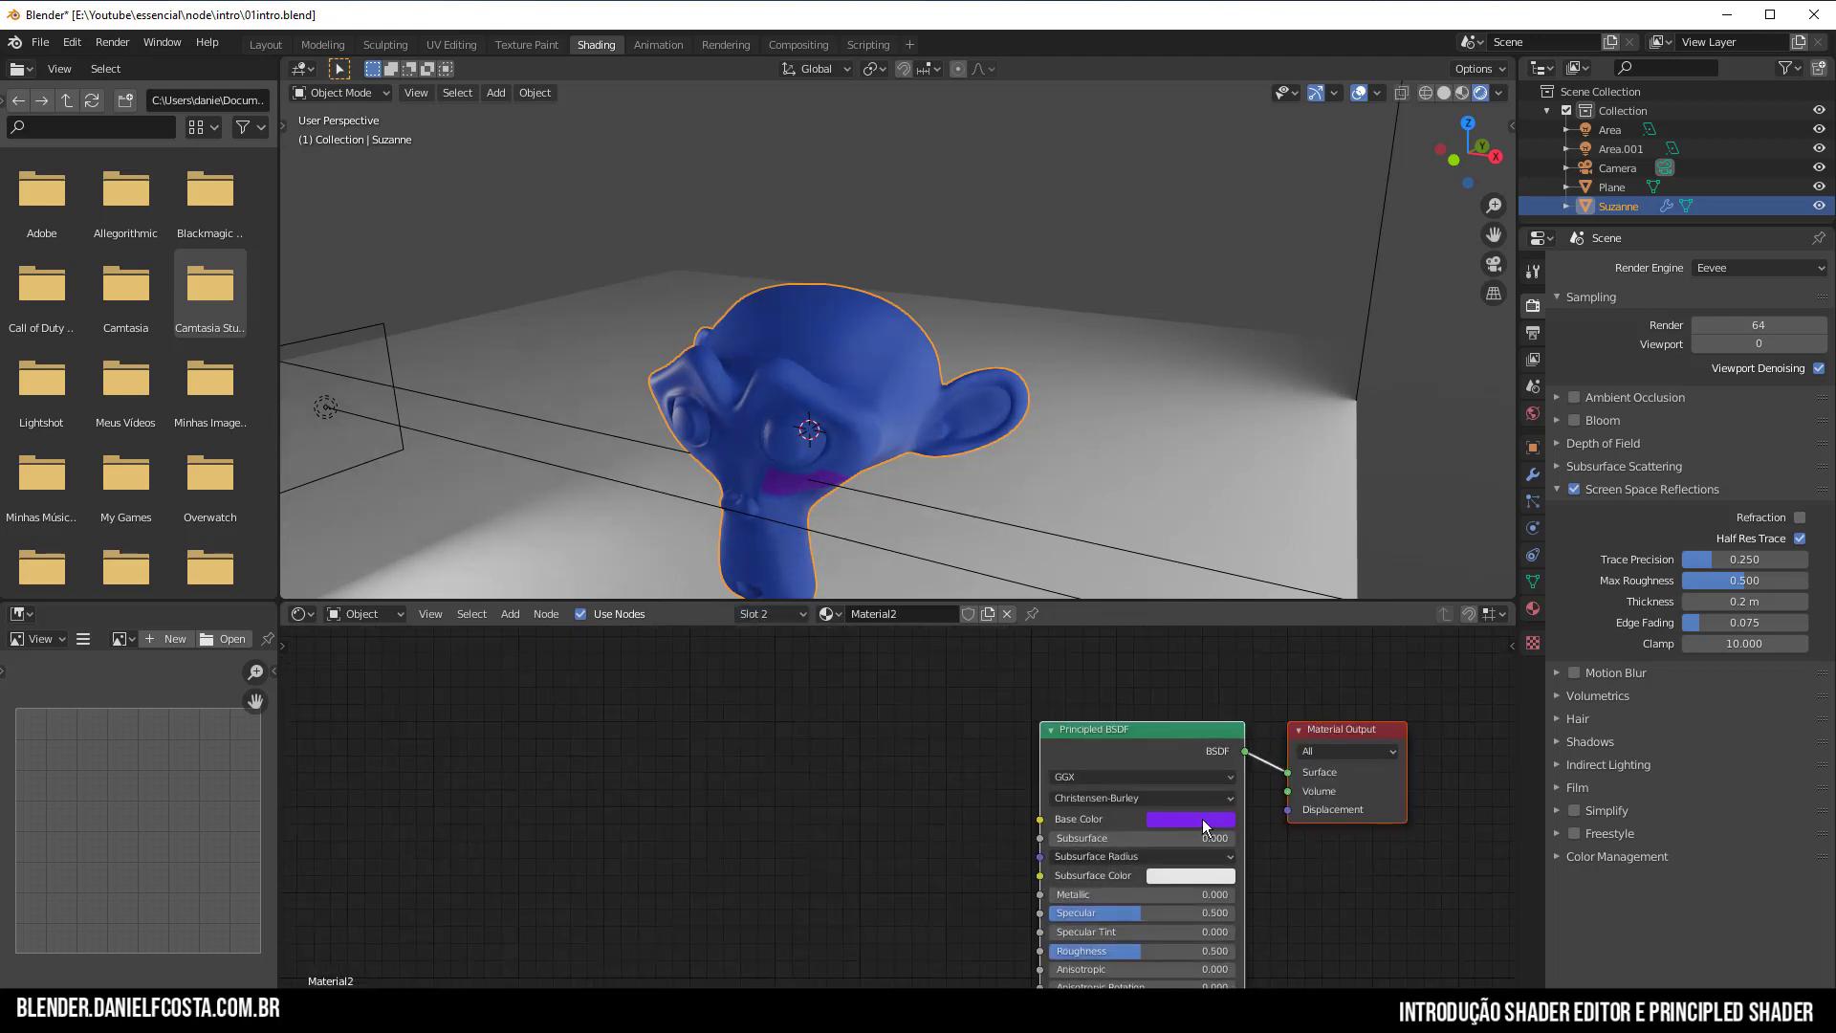
click(1202, 819)
drag(1213, 657, 1200, 695)
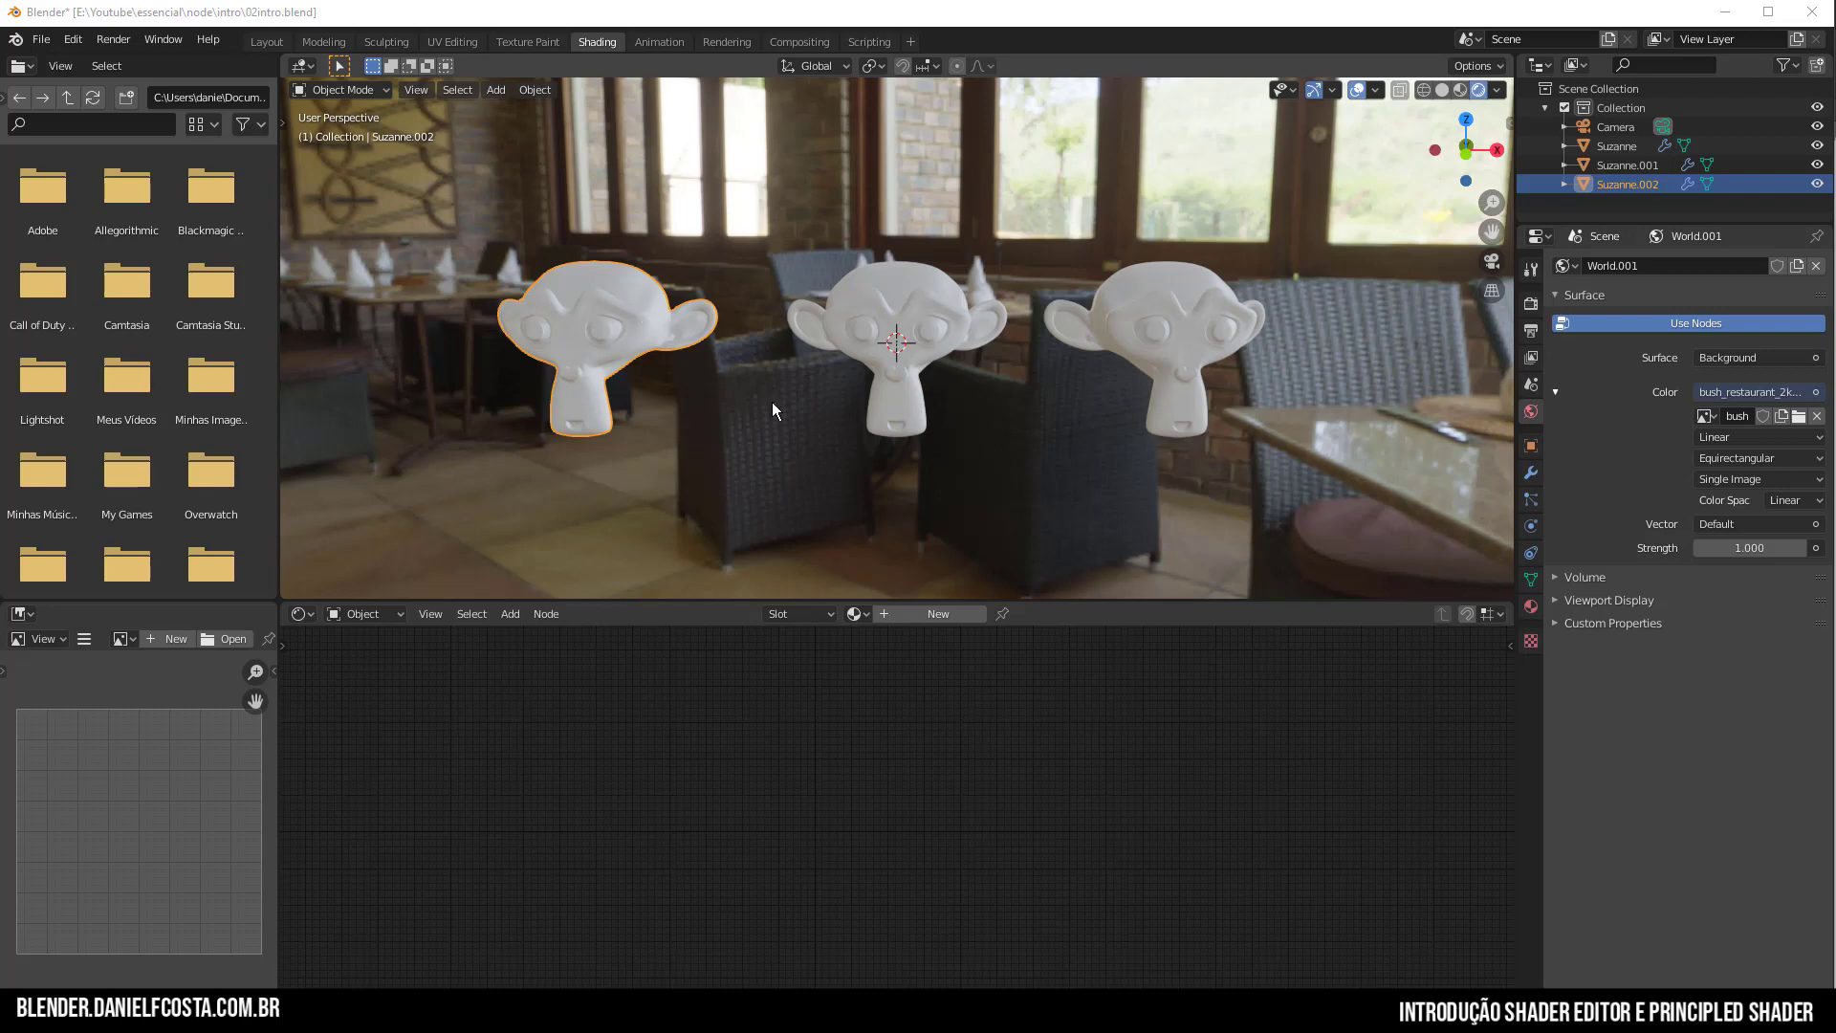
Create a new material for the selected monkey head, Suzanne.002, in the 02intro.blend scene.
mouse_move(1163, 486)
middle_down()
mouse_move(966, 435)
mouse_move(875, 438)
mouse_move(1128, 473)
middle_up()
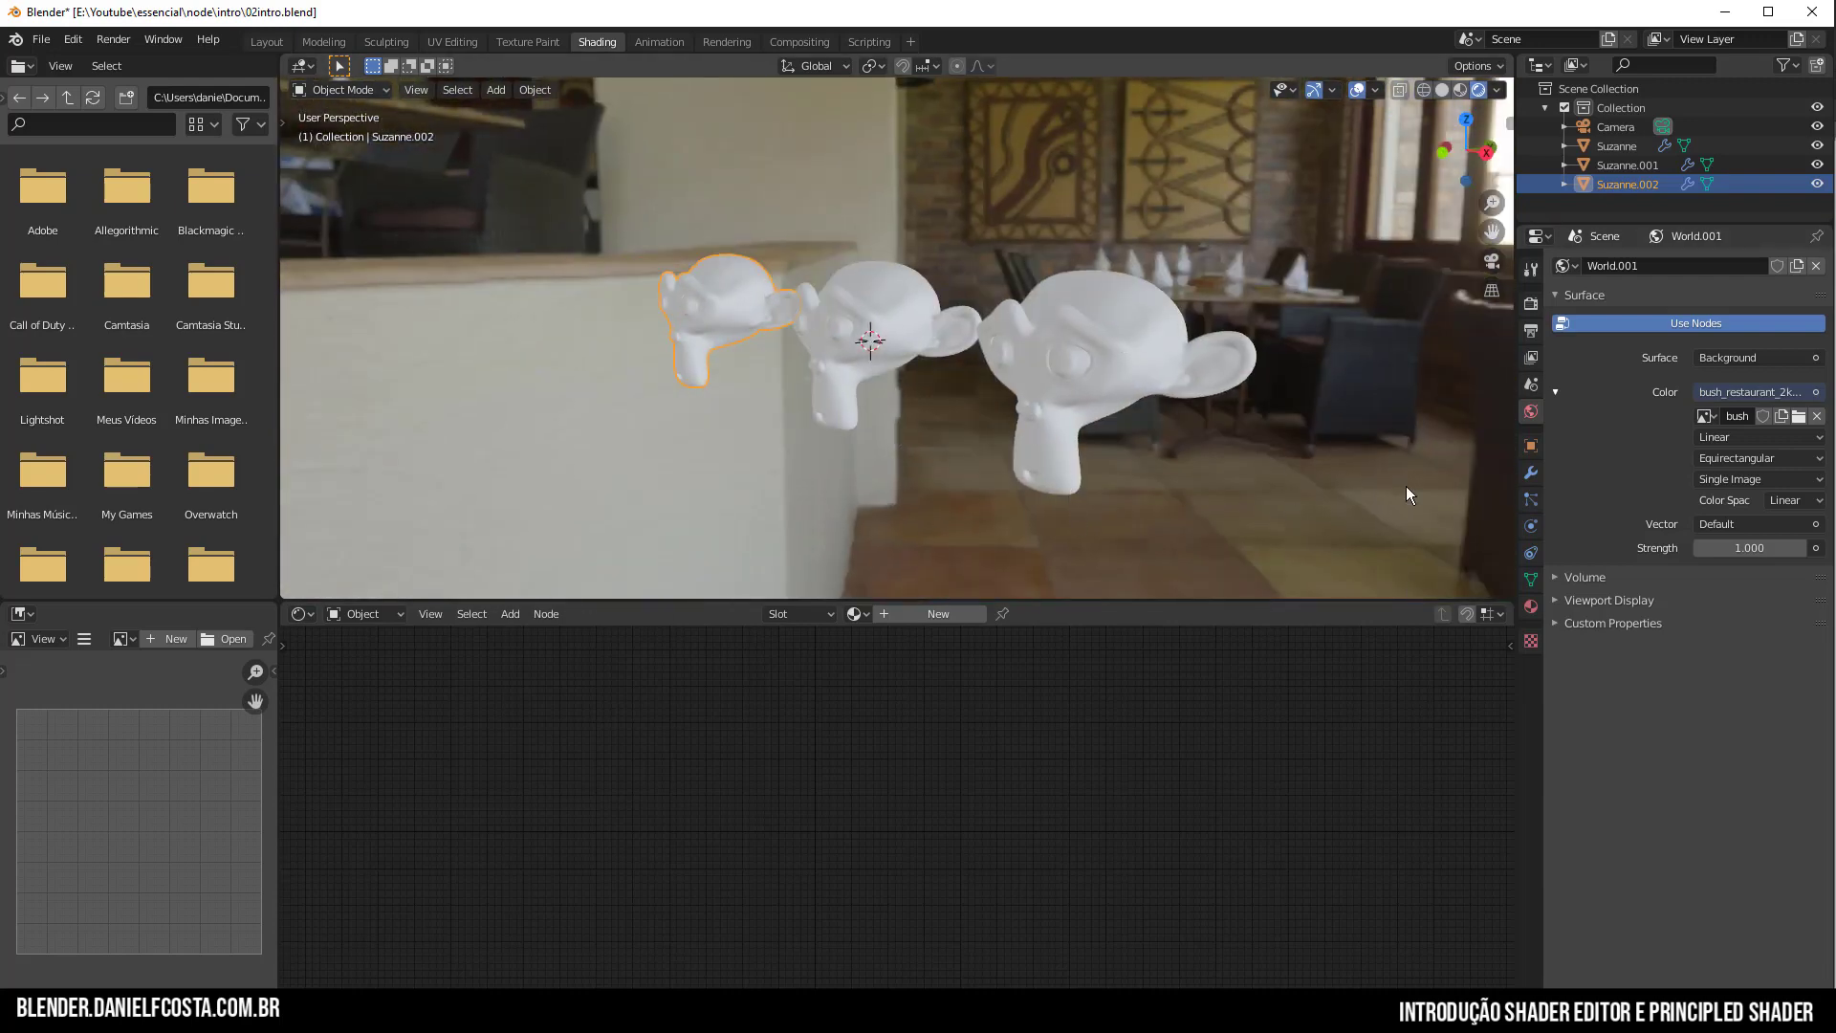
middle_drag(1004, 507, 1111, 466)
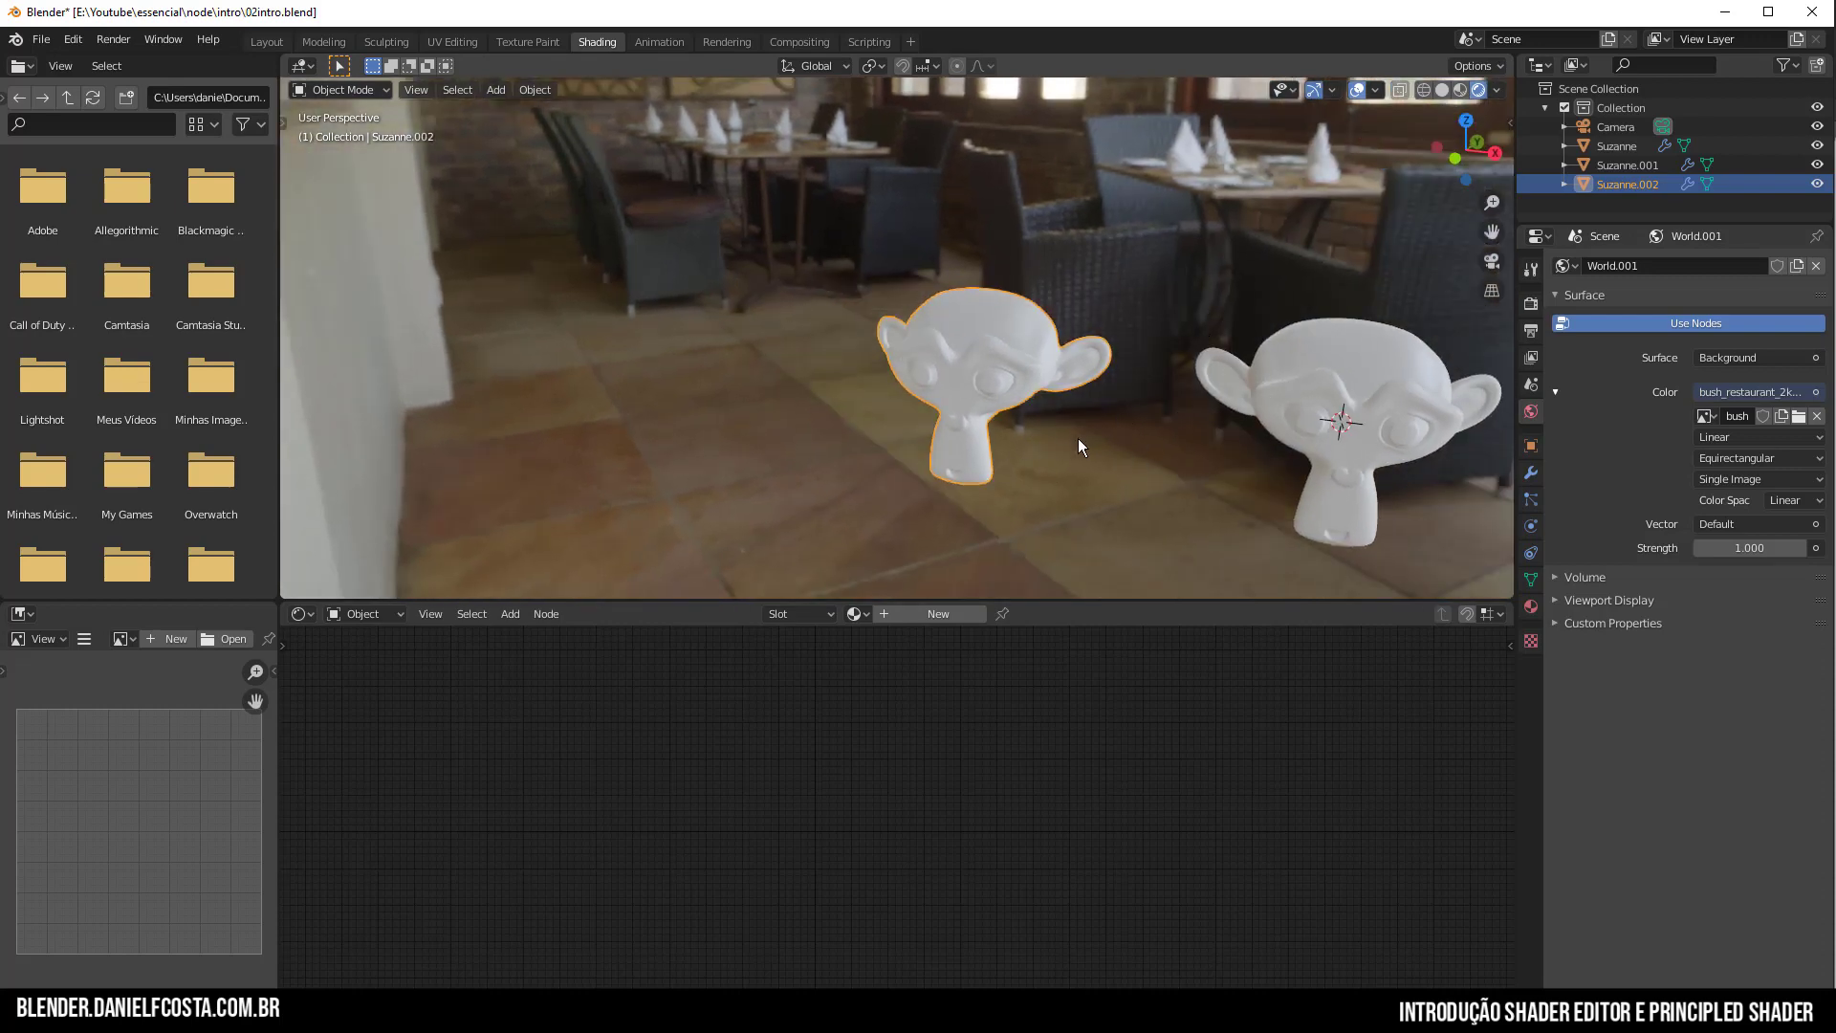
click(964, 613)
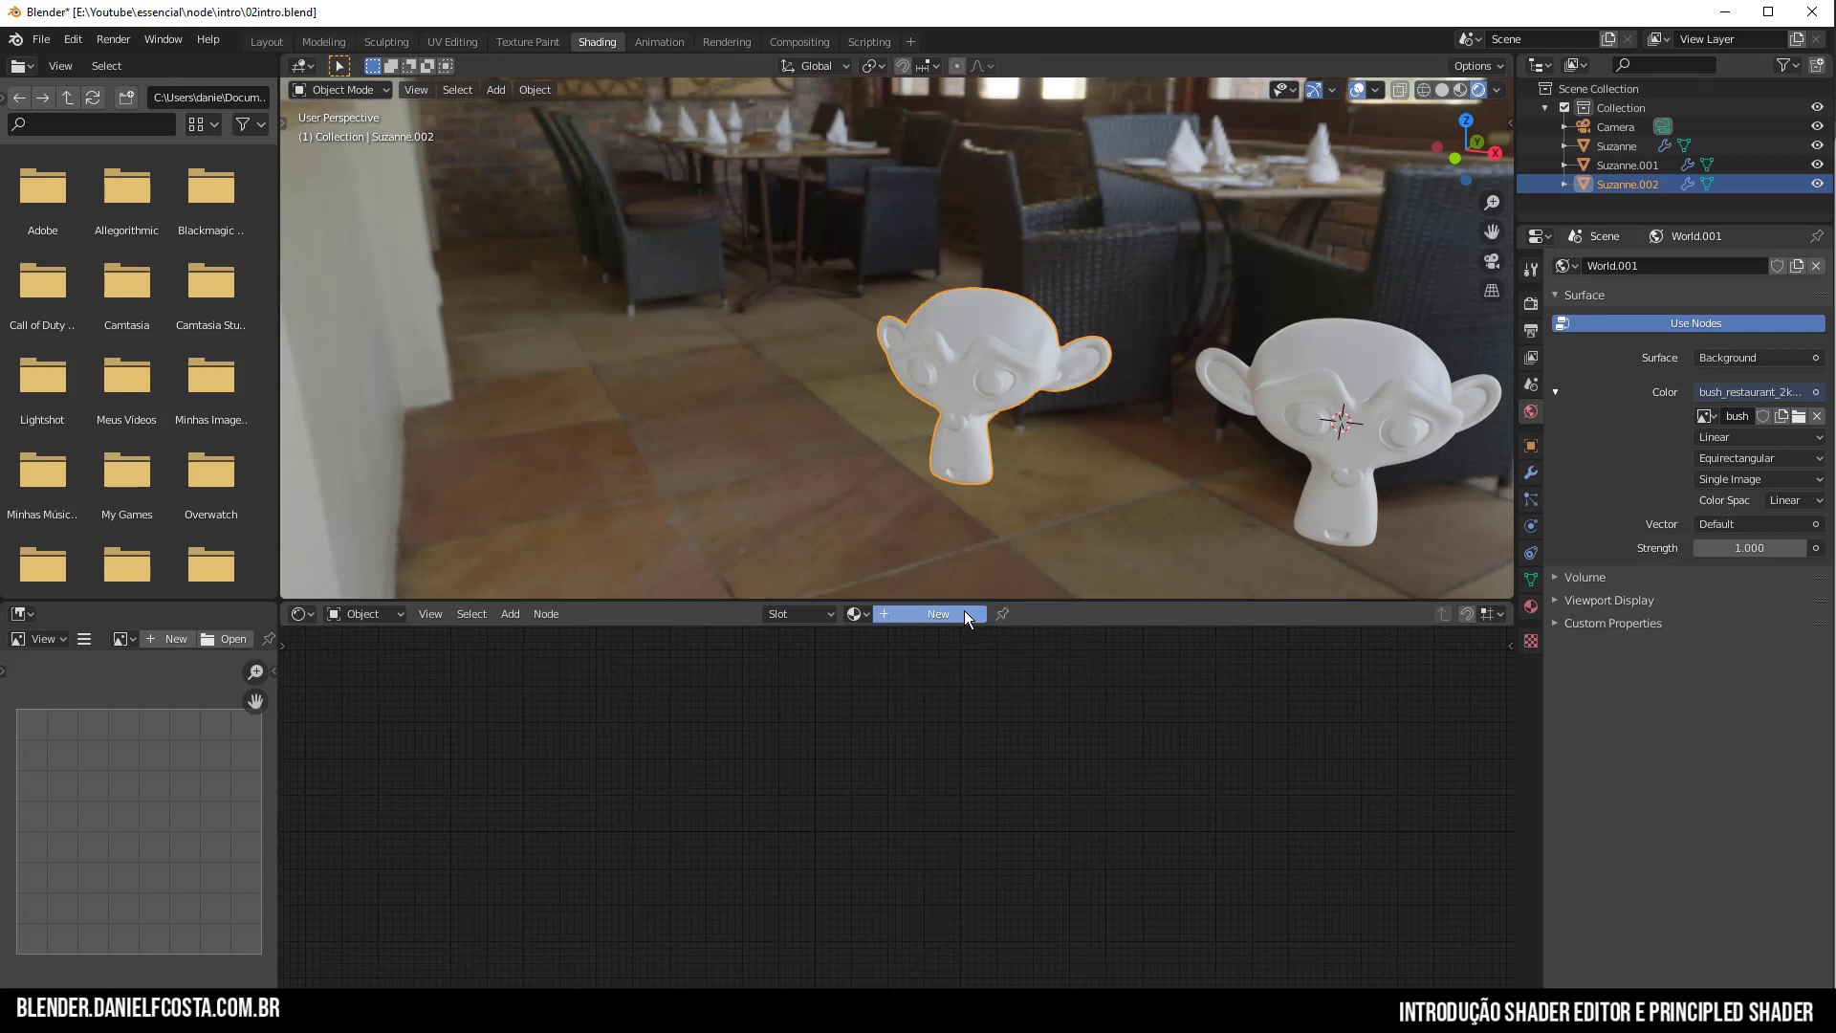
Set the Base Color of Suzanne.002's Principled BSDF to near black.
scroll(909, 824, up, 2)
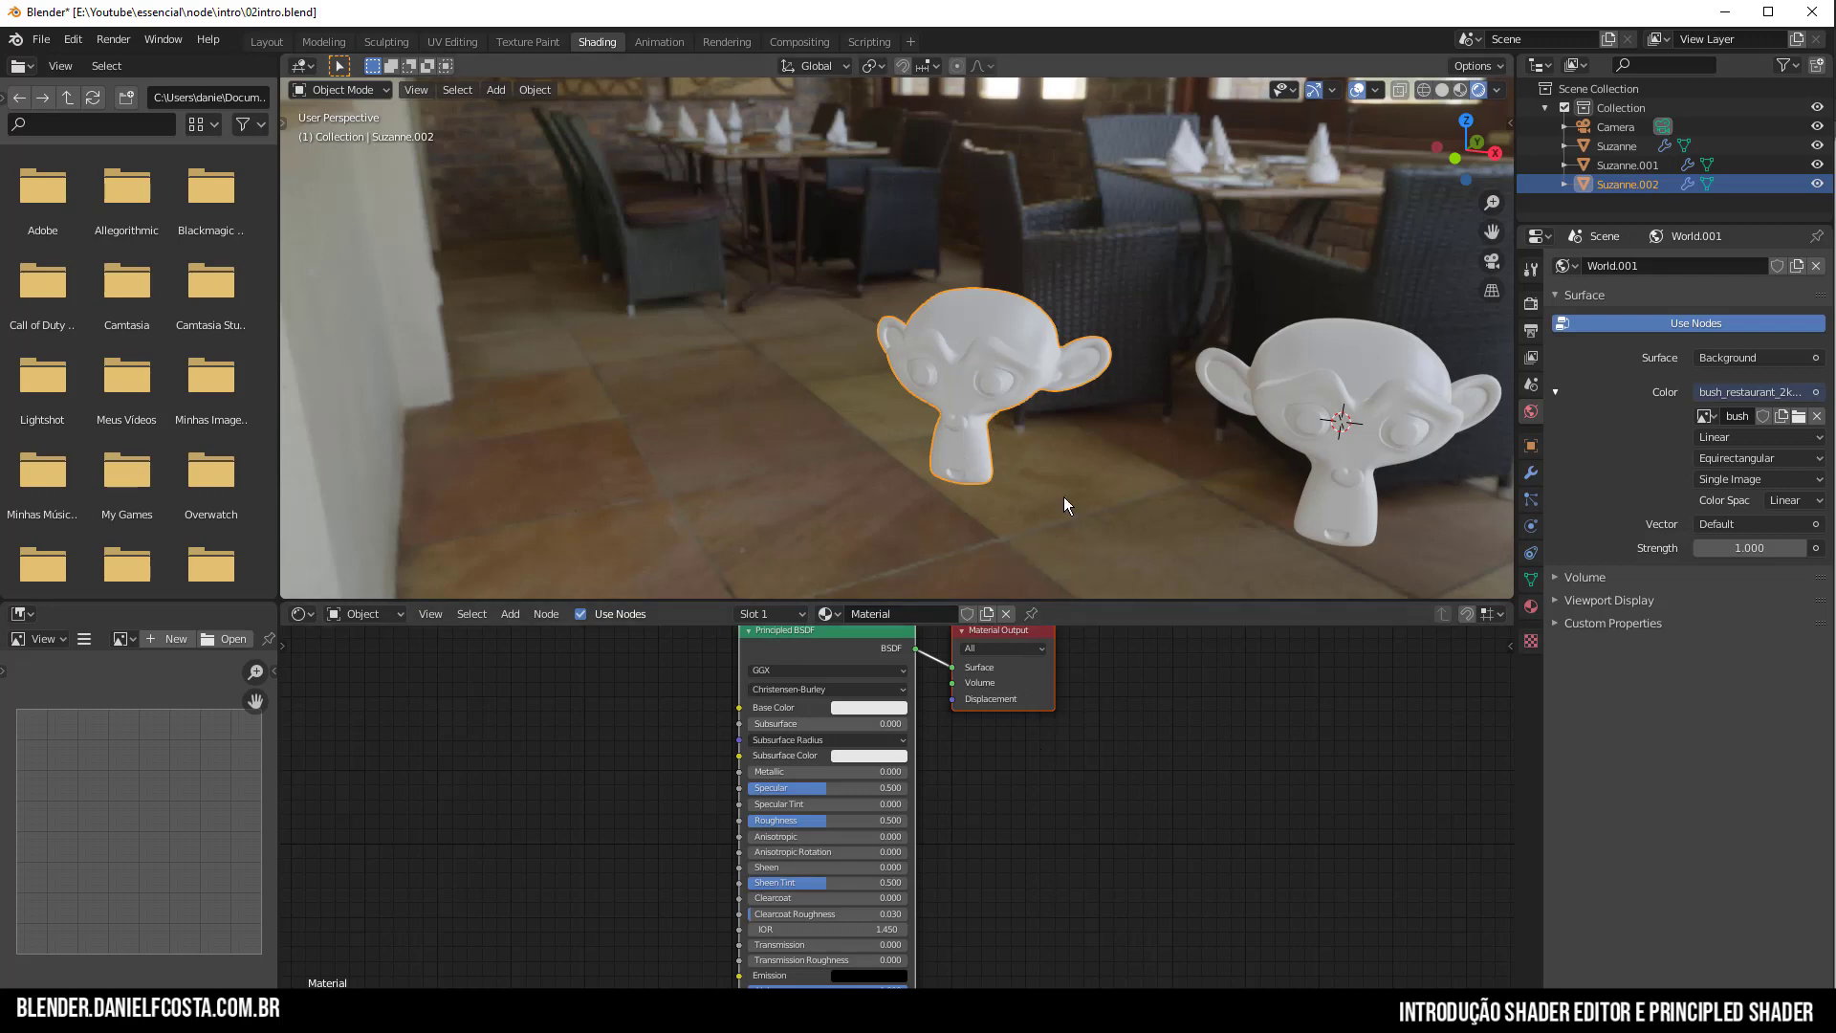
scroll(1115, 532, up, 2)
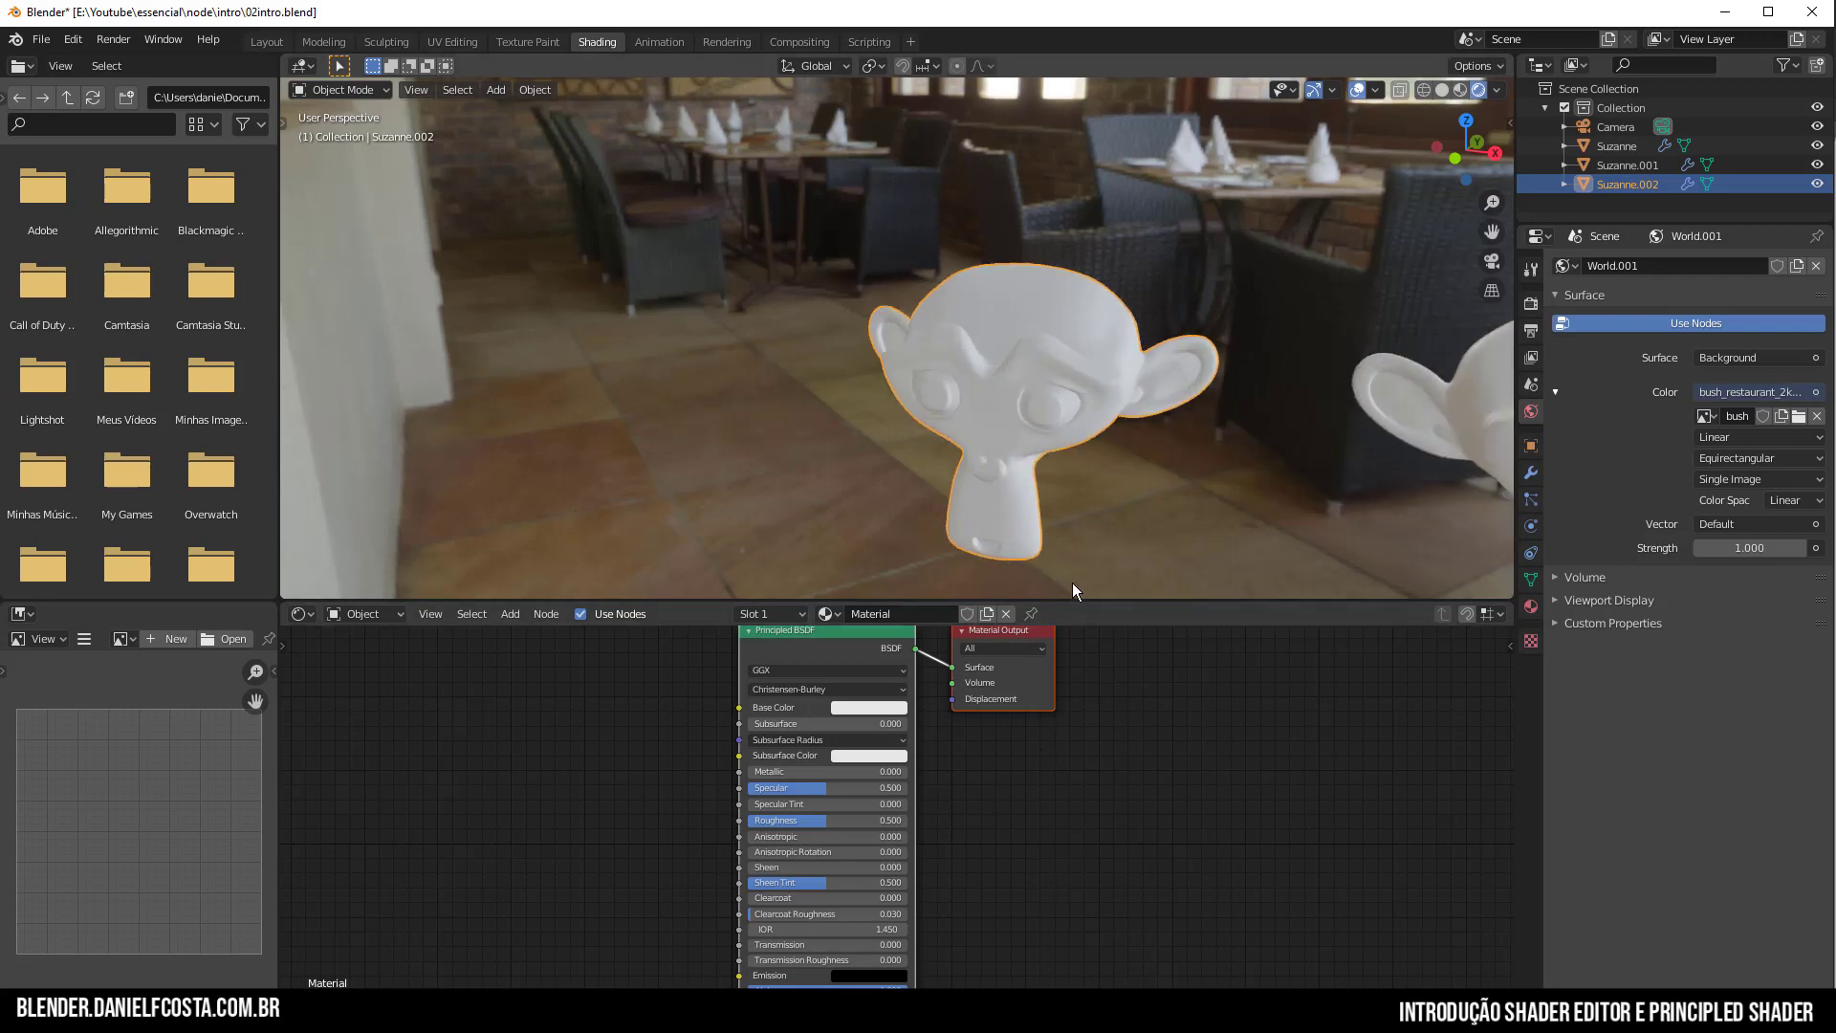
click(888, 706)
drag(953, 572, 957, 597)
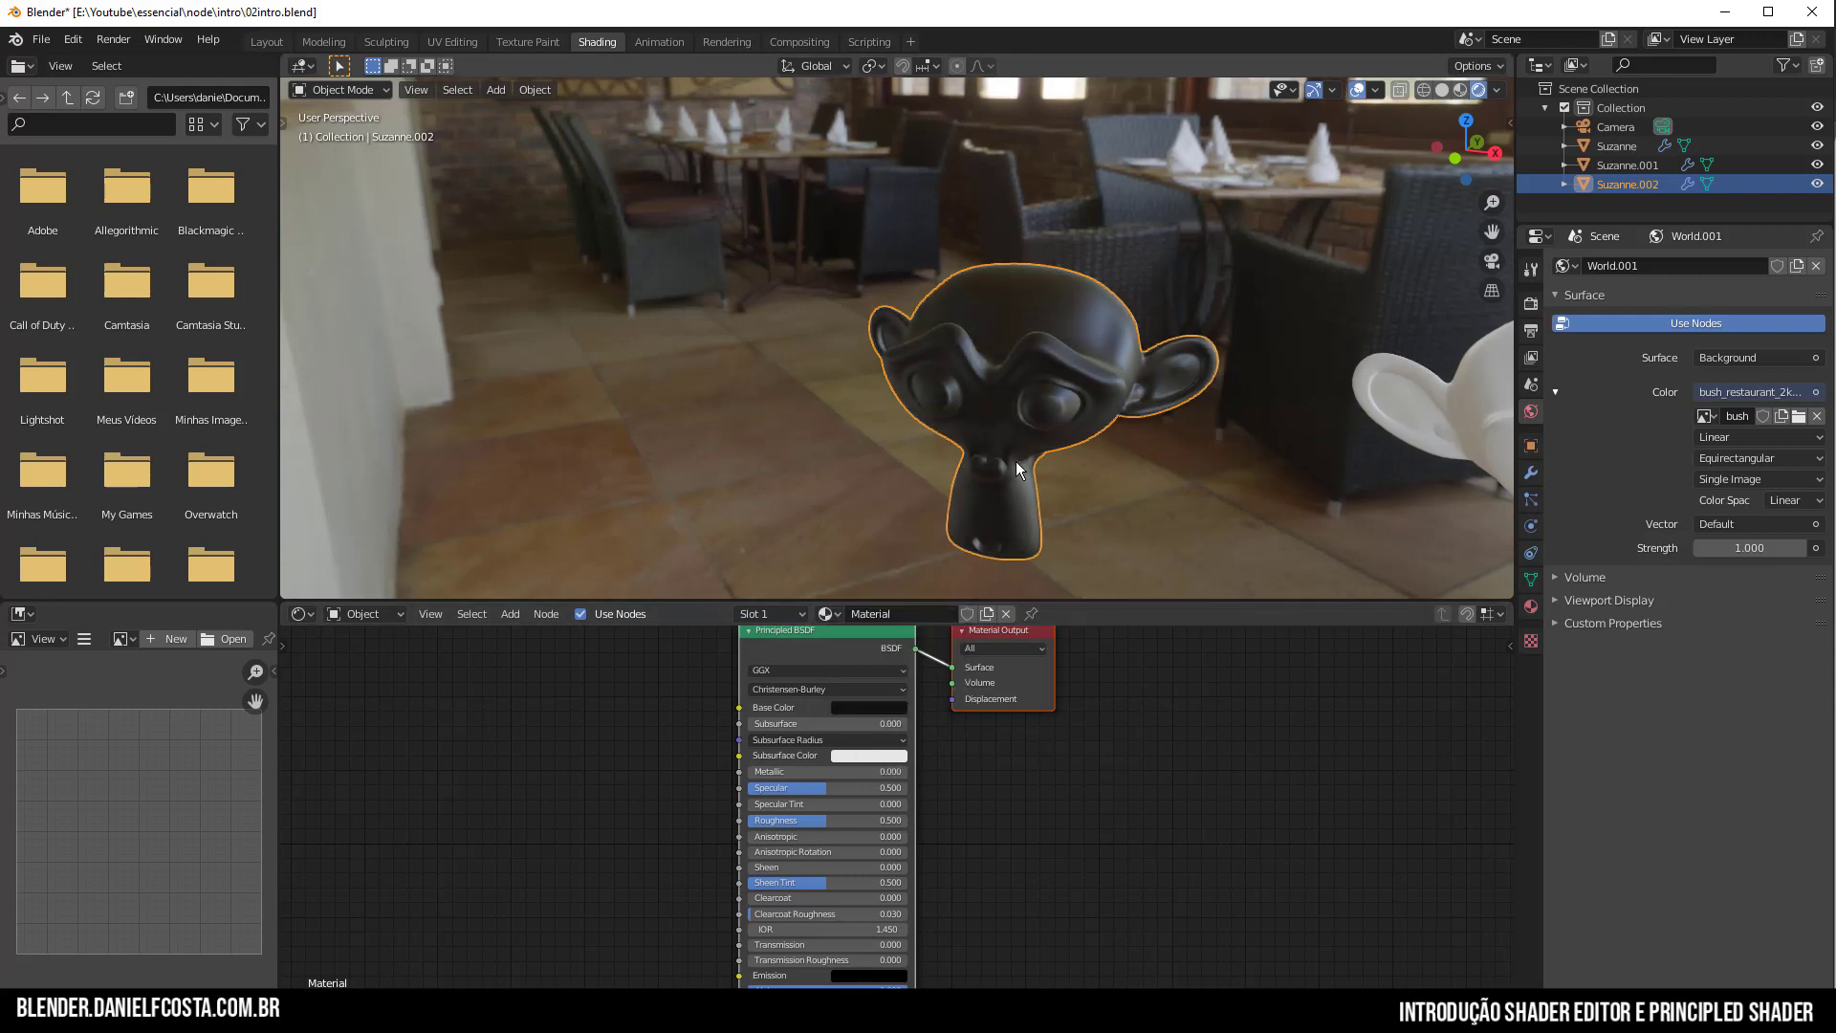
mouse_move(1015, 461)
middle_down()
mouse_move(1075, 416)
mouse_move(1025, 476)
middle_up()
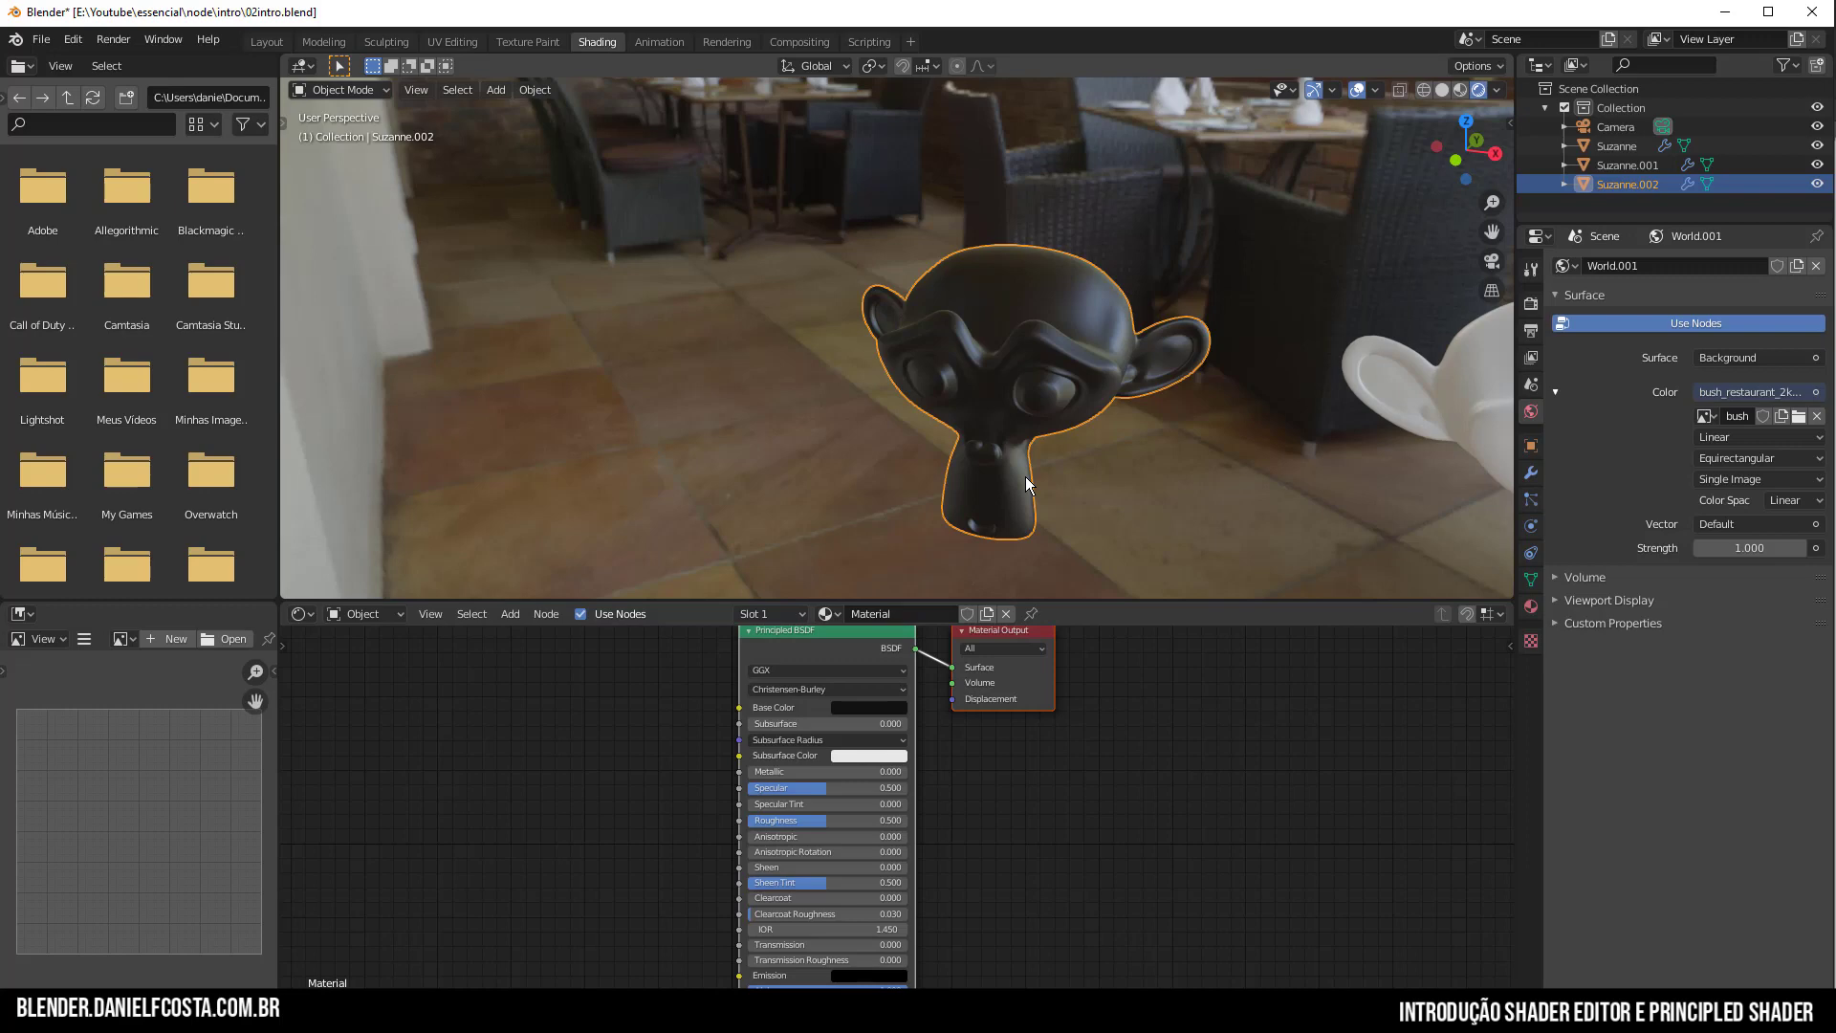
Raise the Roughness of Suzanne.002's black material to 0.736 and view the head from several sides.
scroll(845, 798, up, 3)
drag(794, 826, 858, 801)
middle_drag(1119, 368, 815, 338)
scroll(1156, 401, up, 1)
middle_drag(1049, 442, 1341, 455)
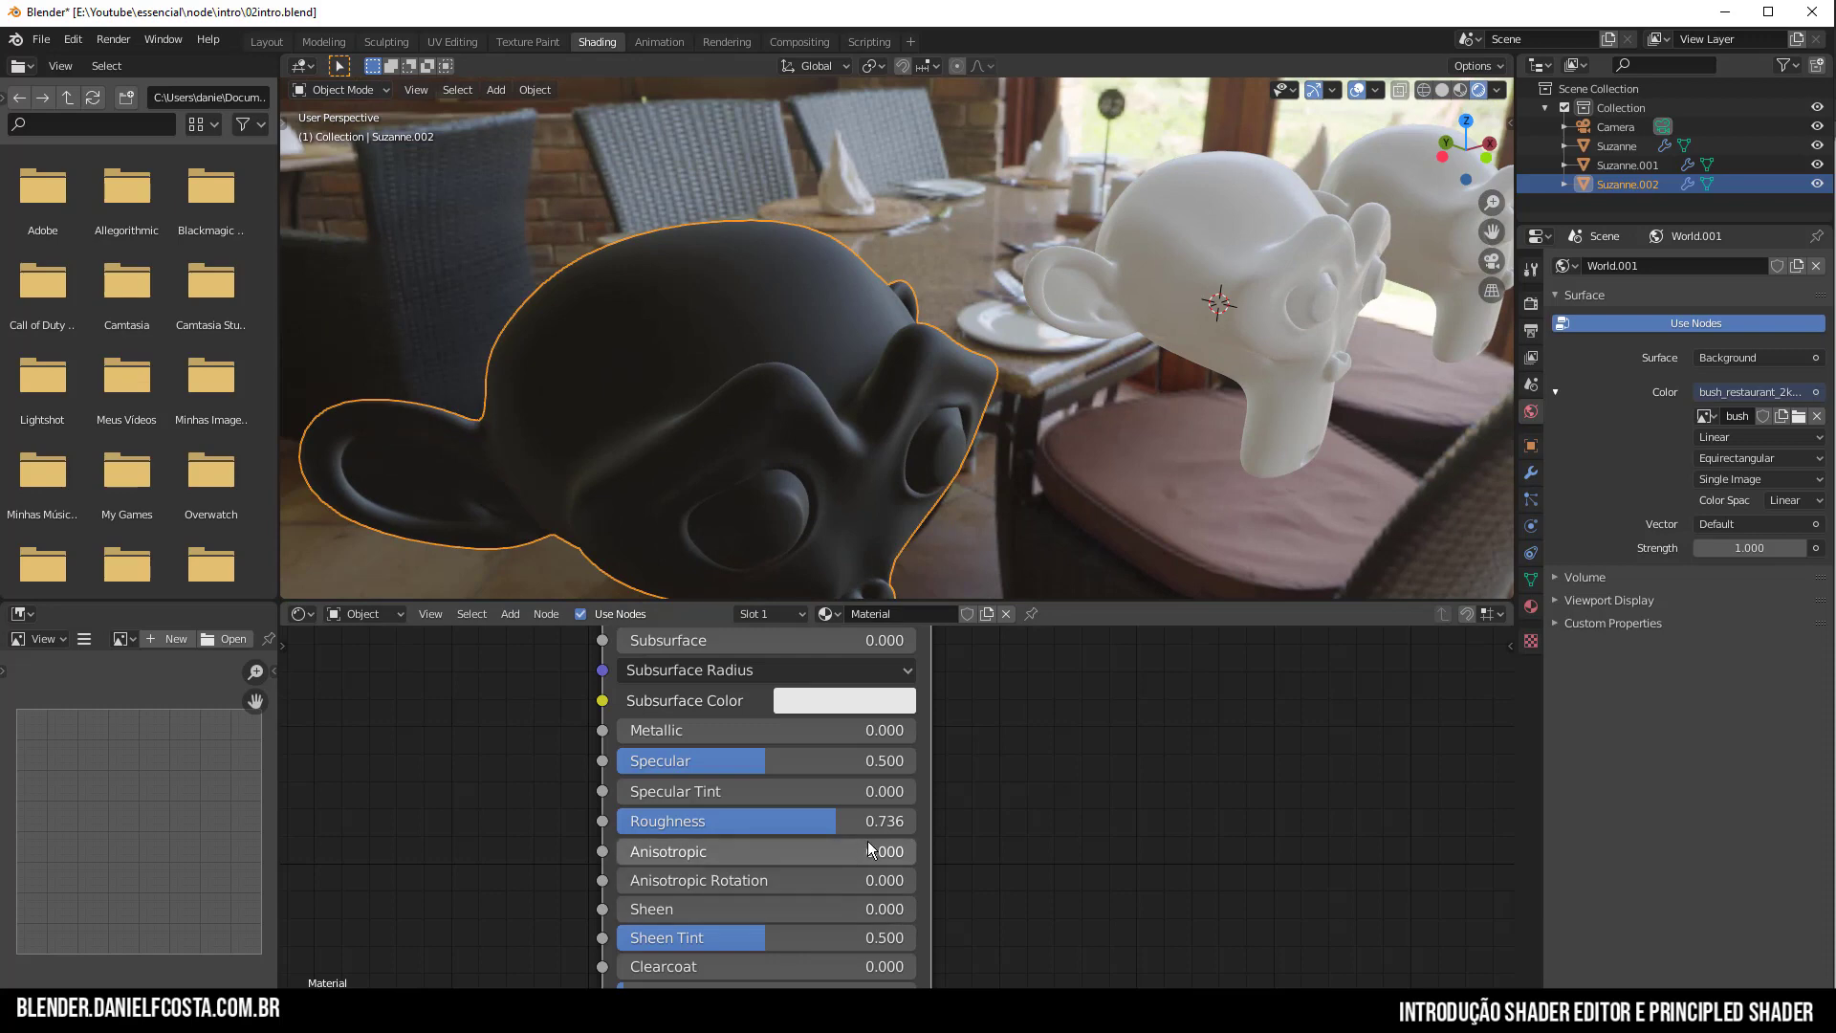
Lower the Roughness of Suzanne.002's material to 0 to check its reflections, and settle it at 0.695.
drag(868, 823, 641, 823)
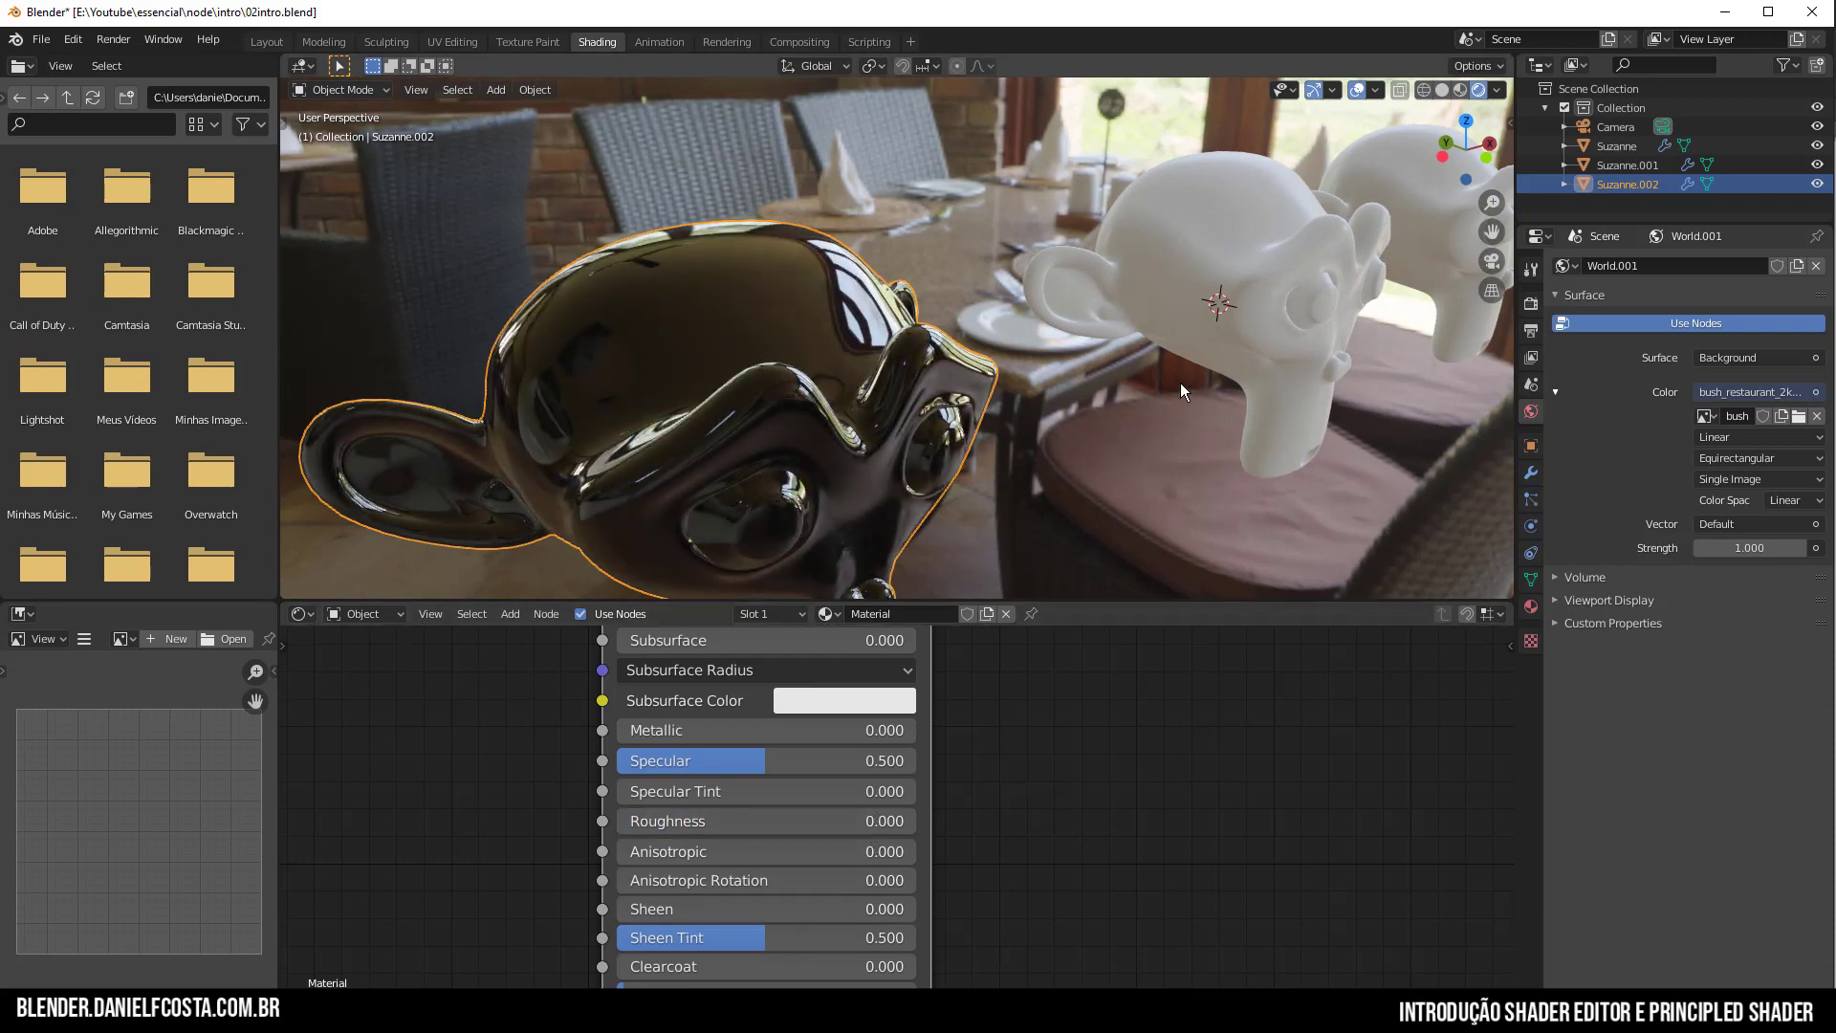
middle_drag(1180, 382, 1018, 461)
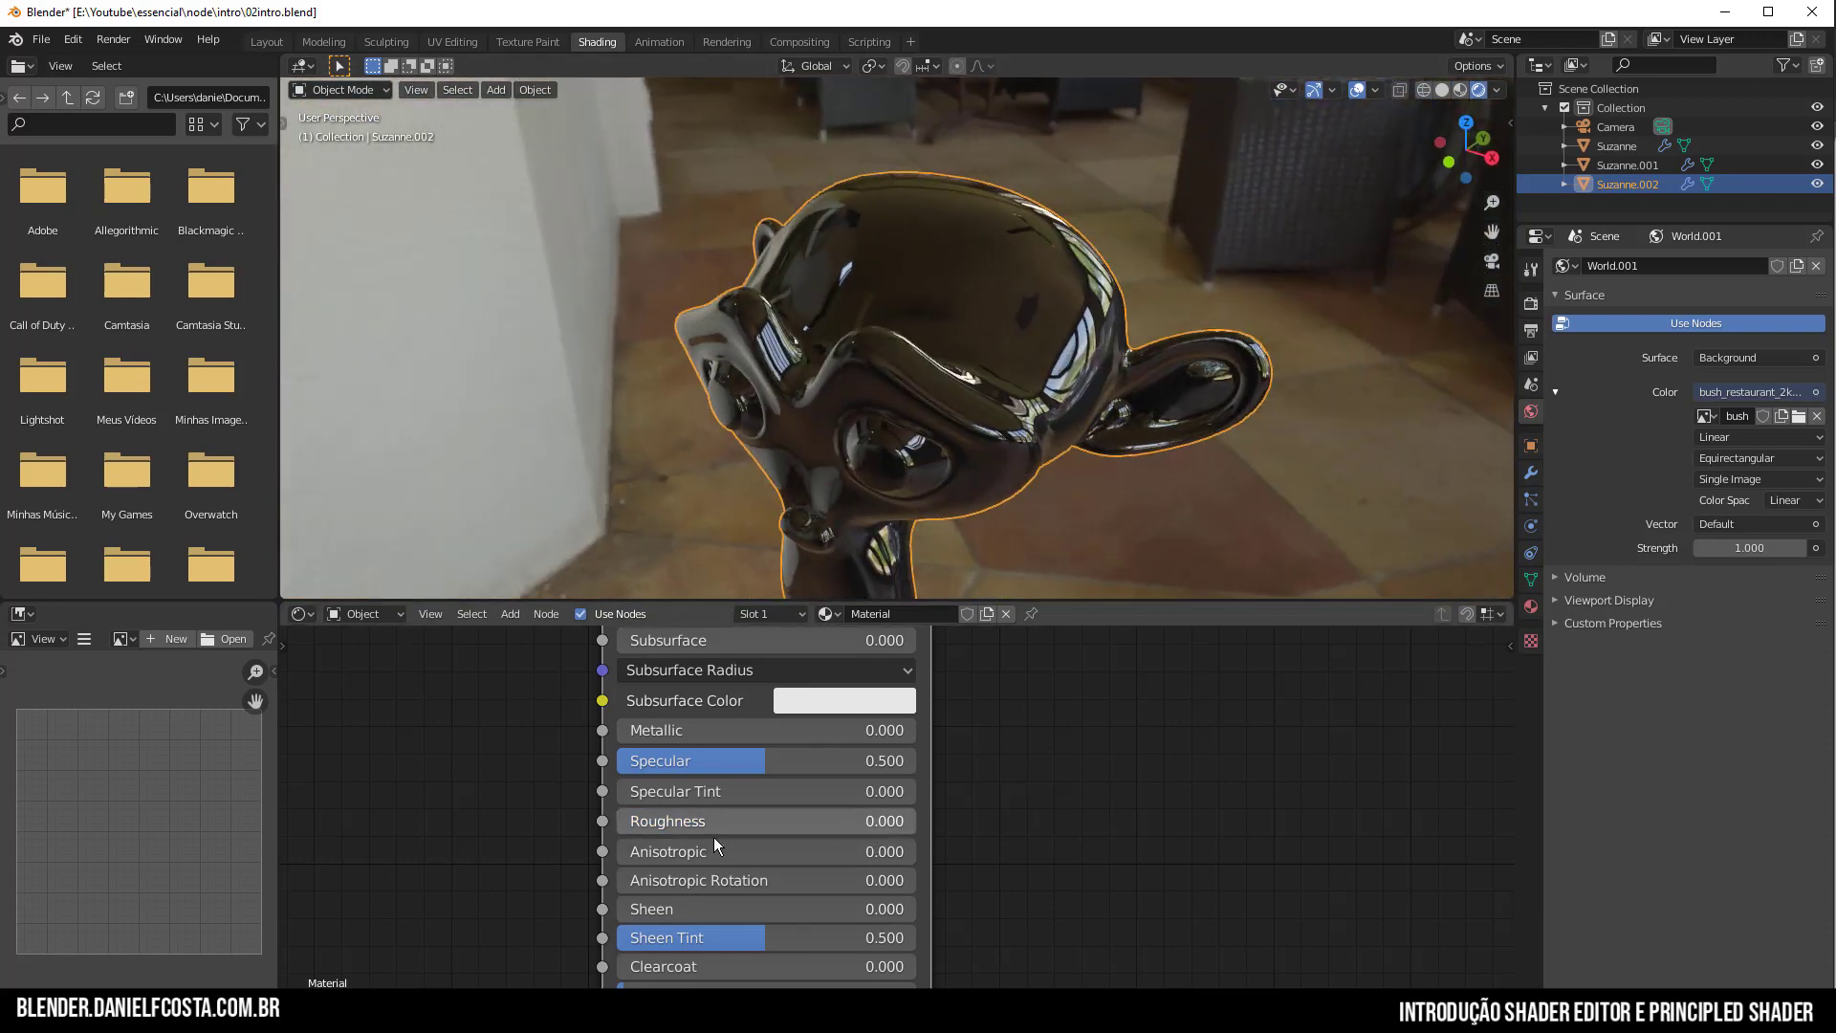
drag(656, 822, 860, 822)
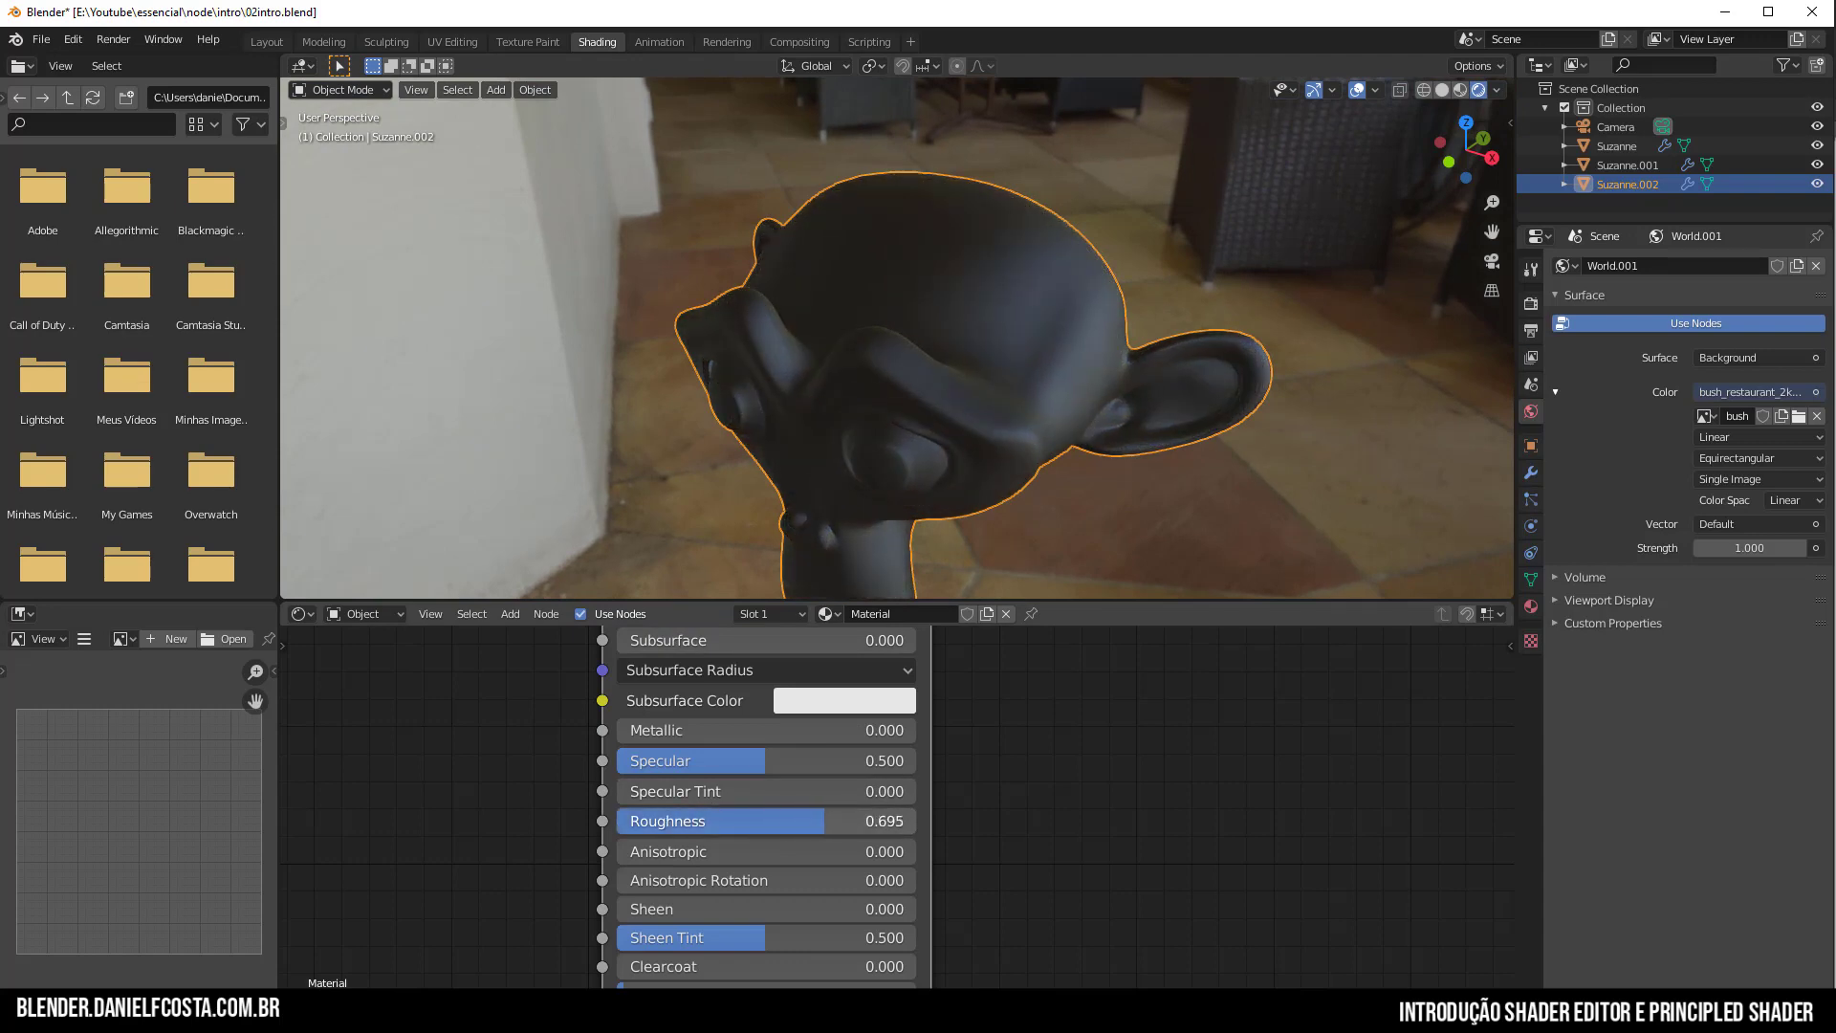
Select the middle monkey head, Suzanne, and create a new material for it.
middle_drag(1042, 450, 794, 279)
click(794, 279)
middle_drag(726, 417, 946, 349)
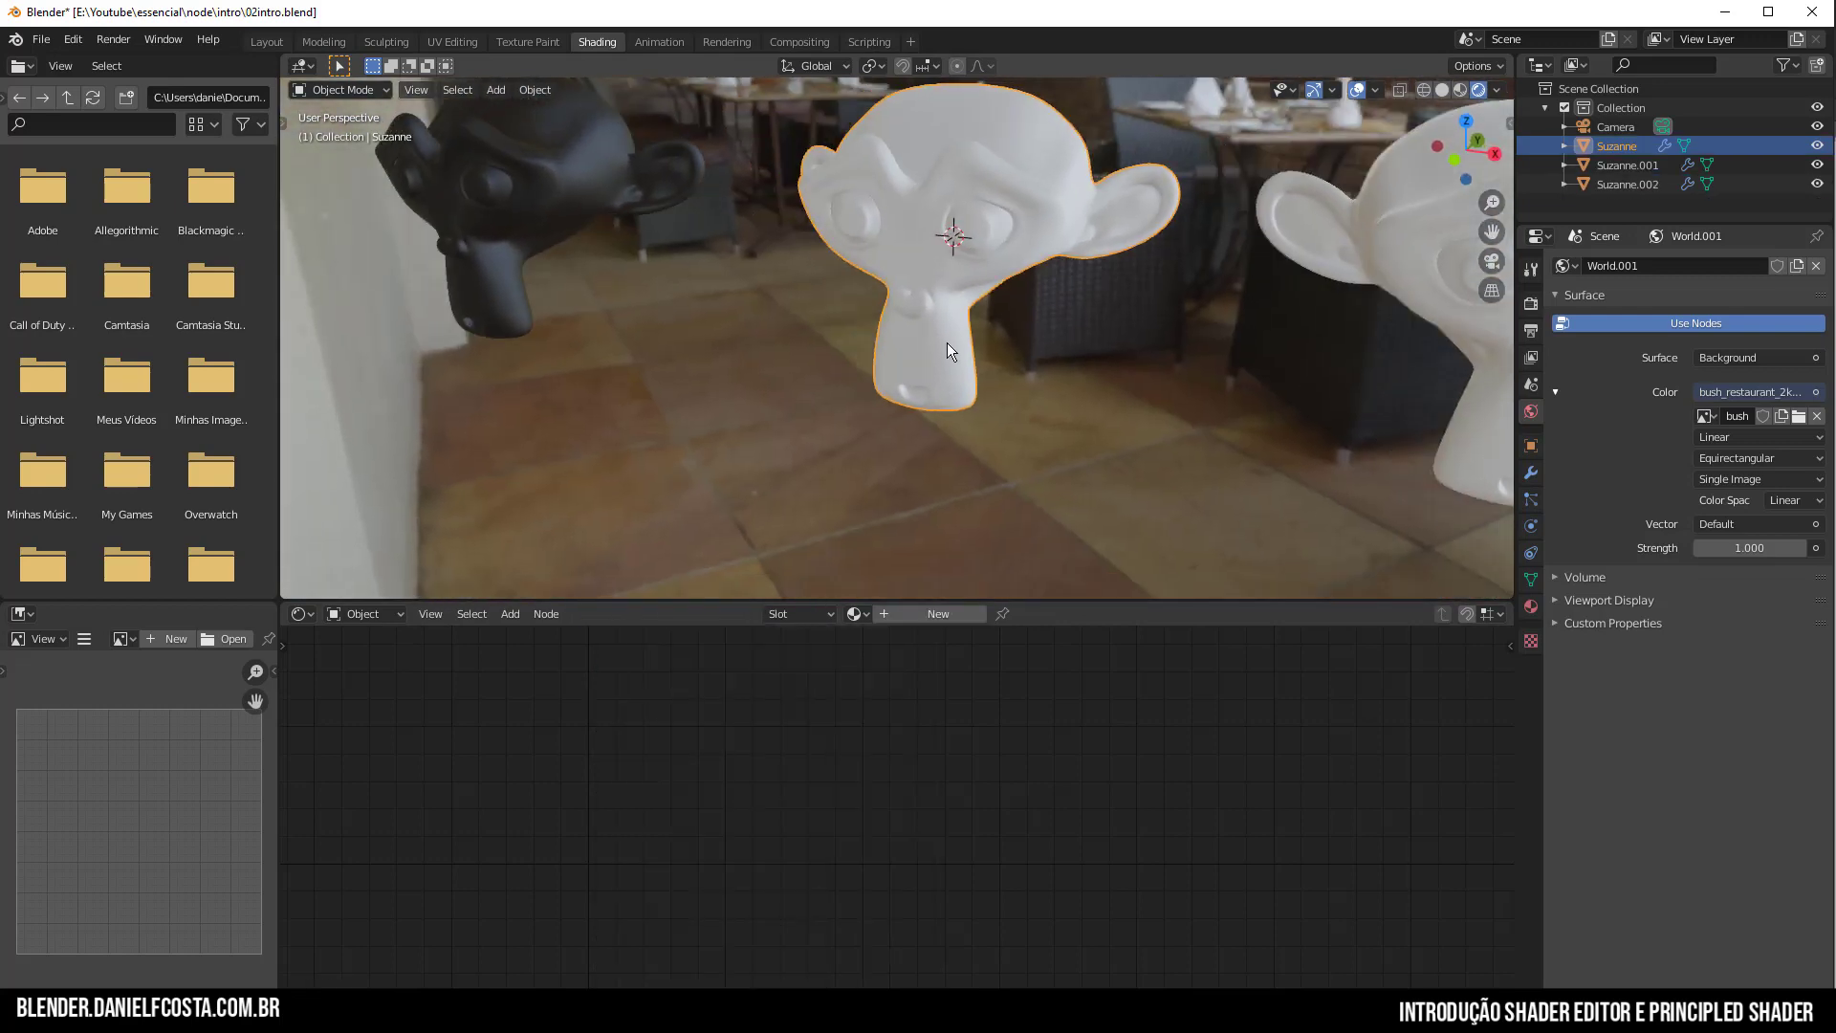
middle_drag(1072, 281, 968, 404)
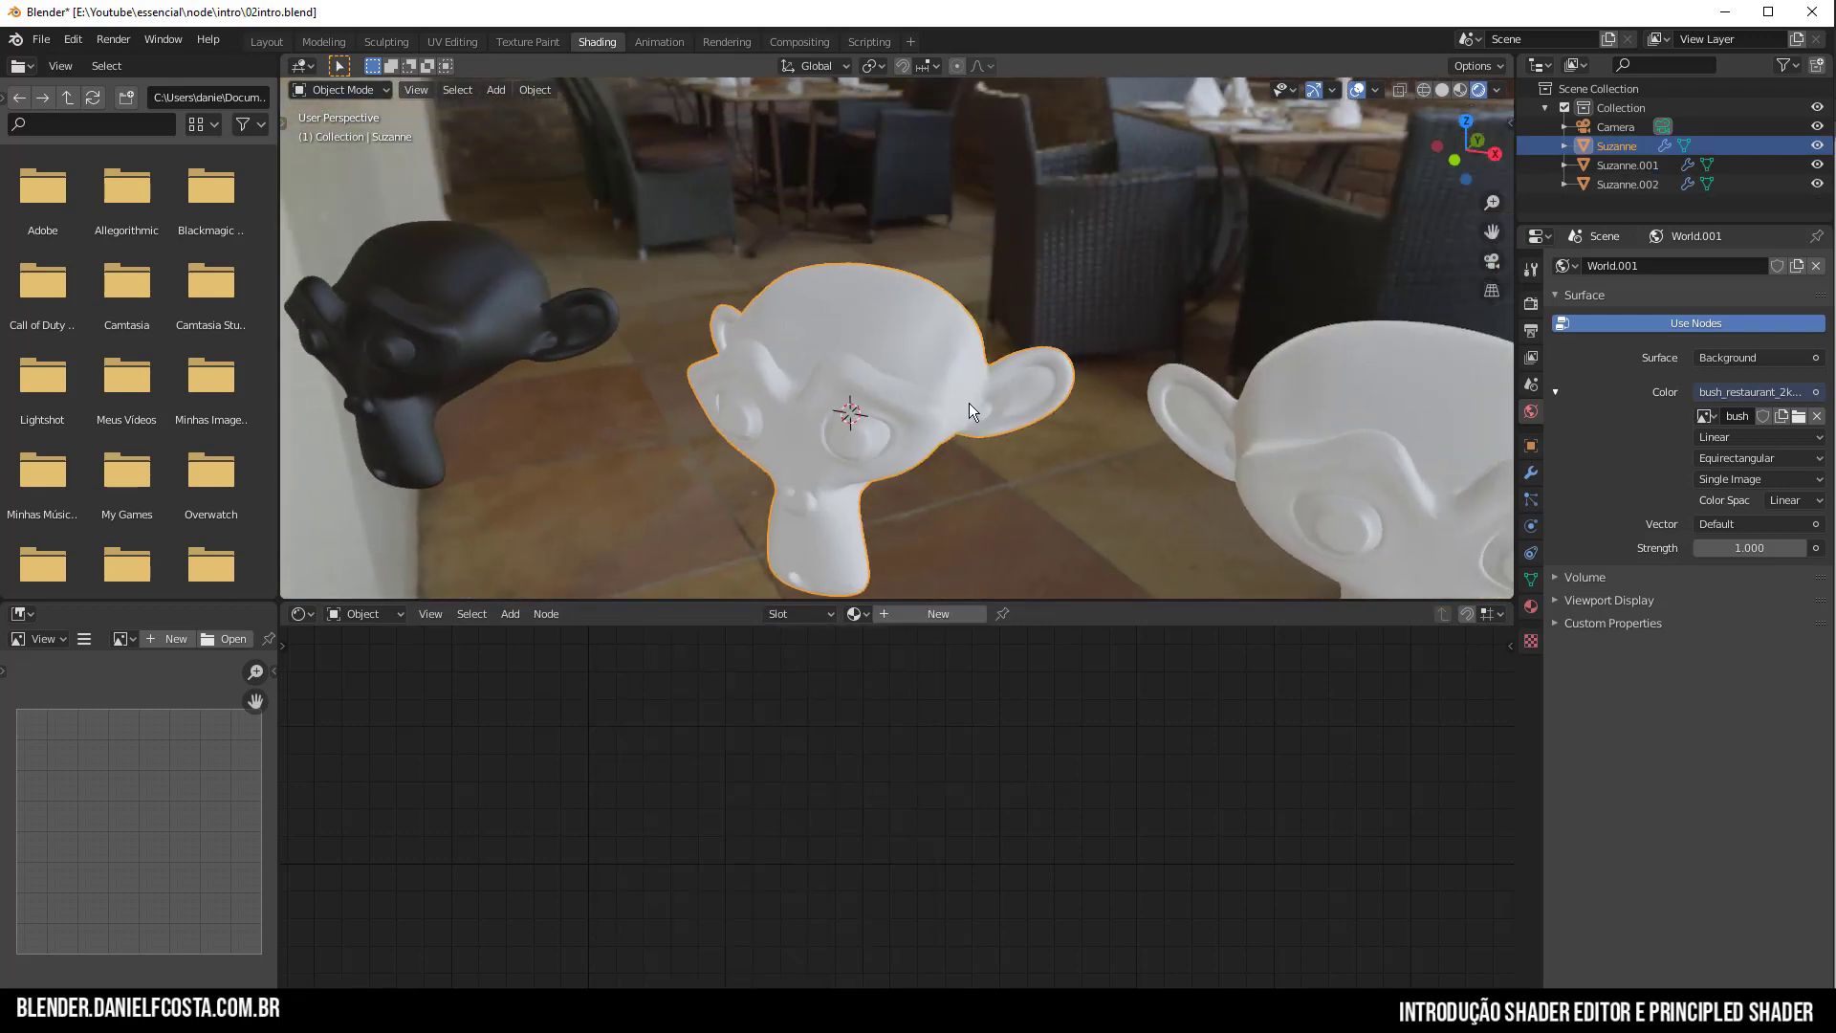
click(932, 613)
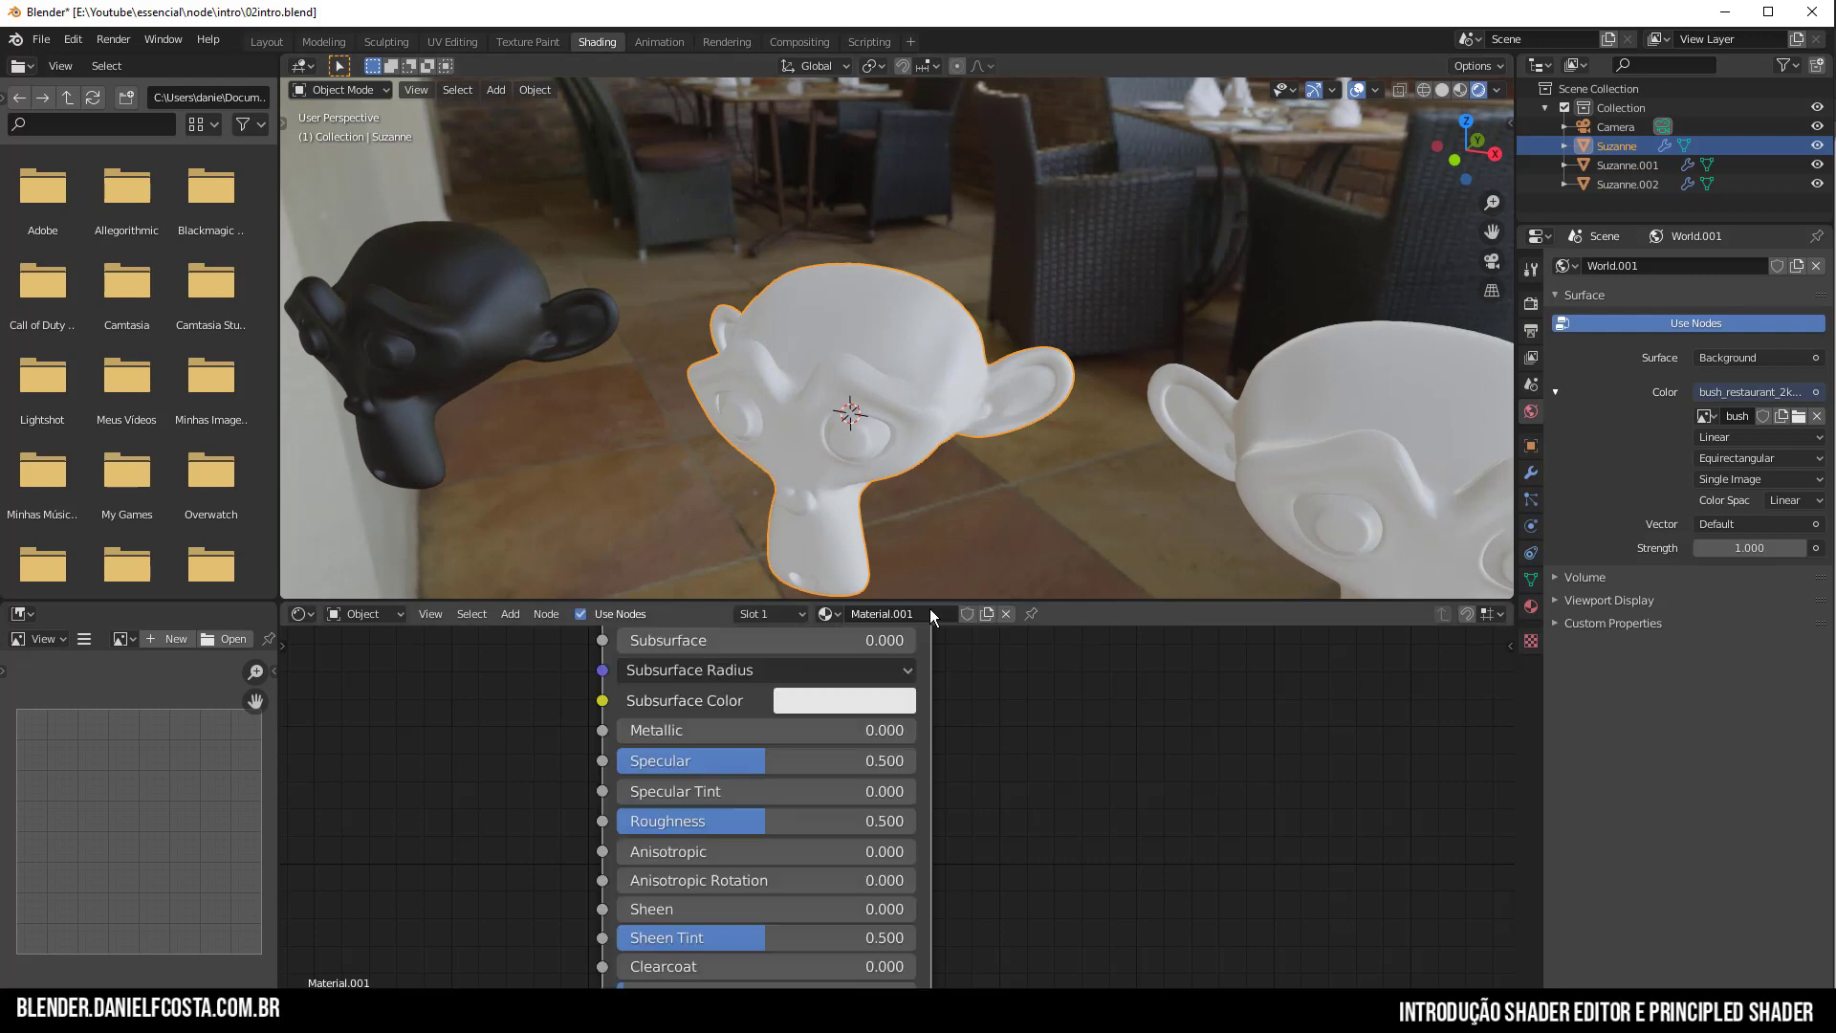
Set the Base Color of the middle Suzanne's Principled BSDF to pure red and its Metallic to 1.
middle_drag(857, 622, 813, 760)
click(822, 750)
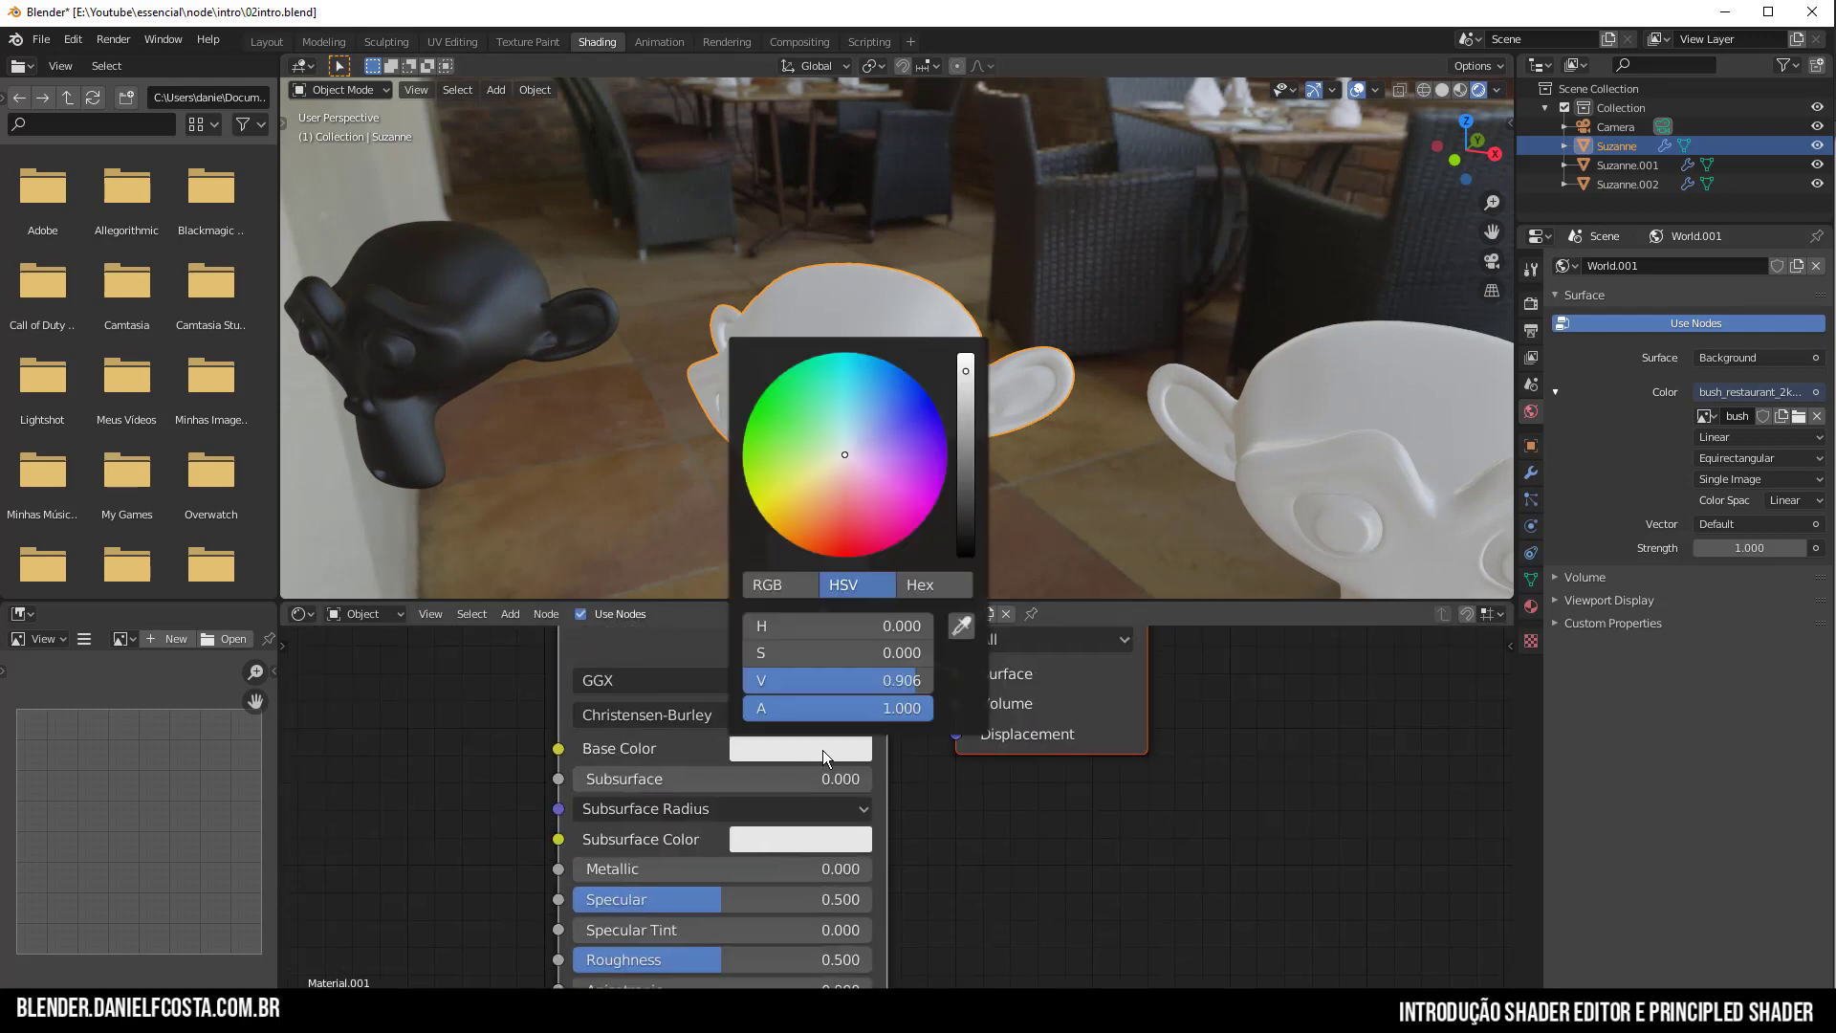
drag(847, 495, 846, 554)
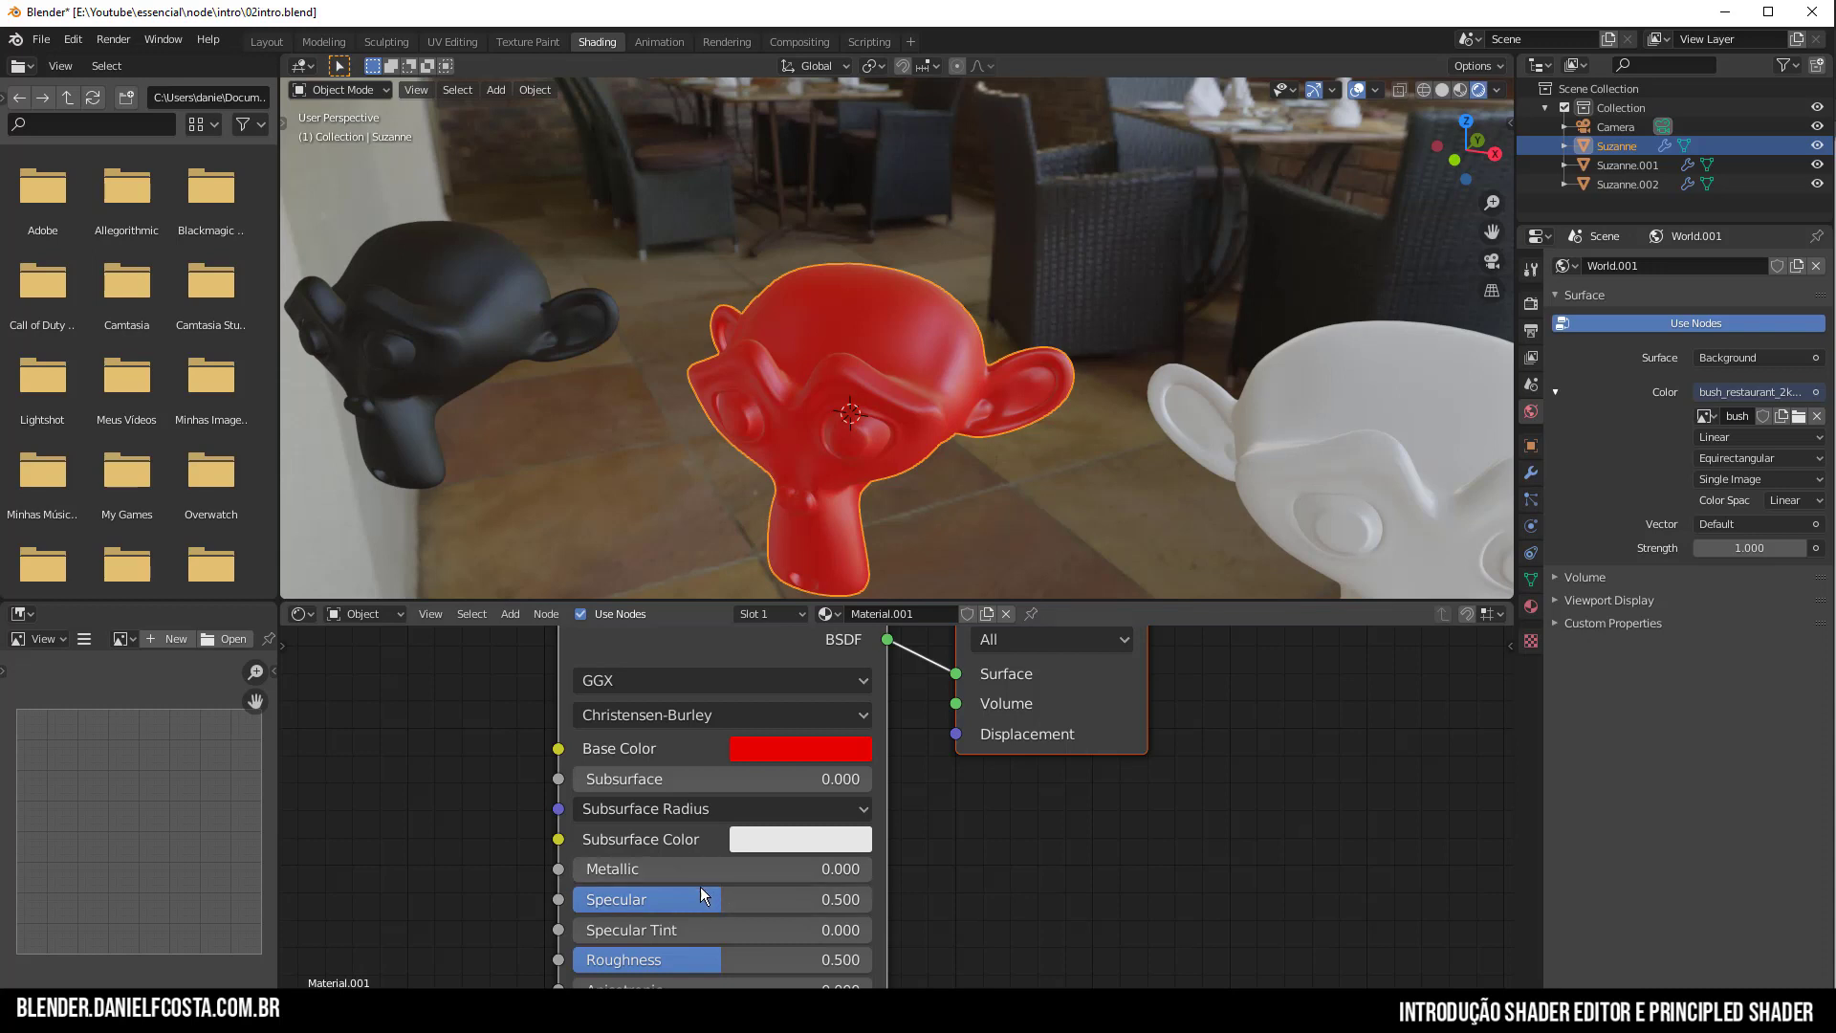
drag(669, 871, 945, 872)
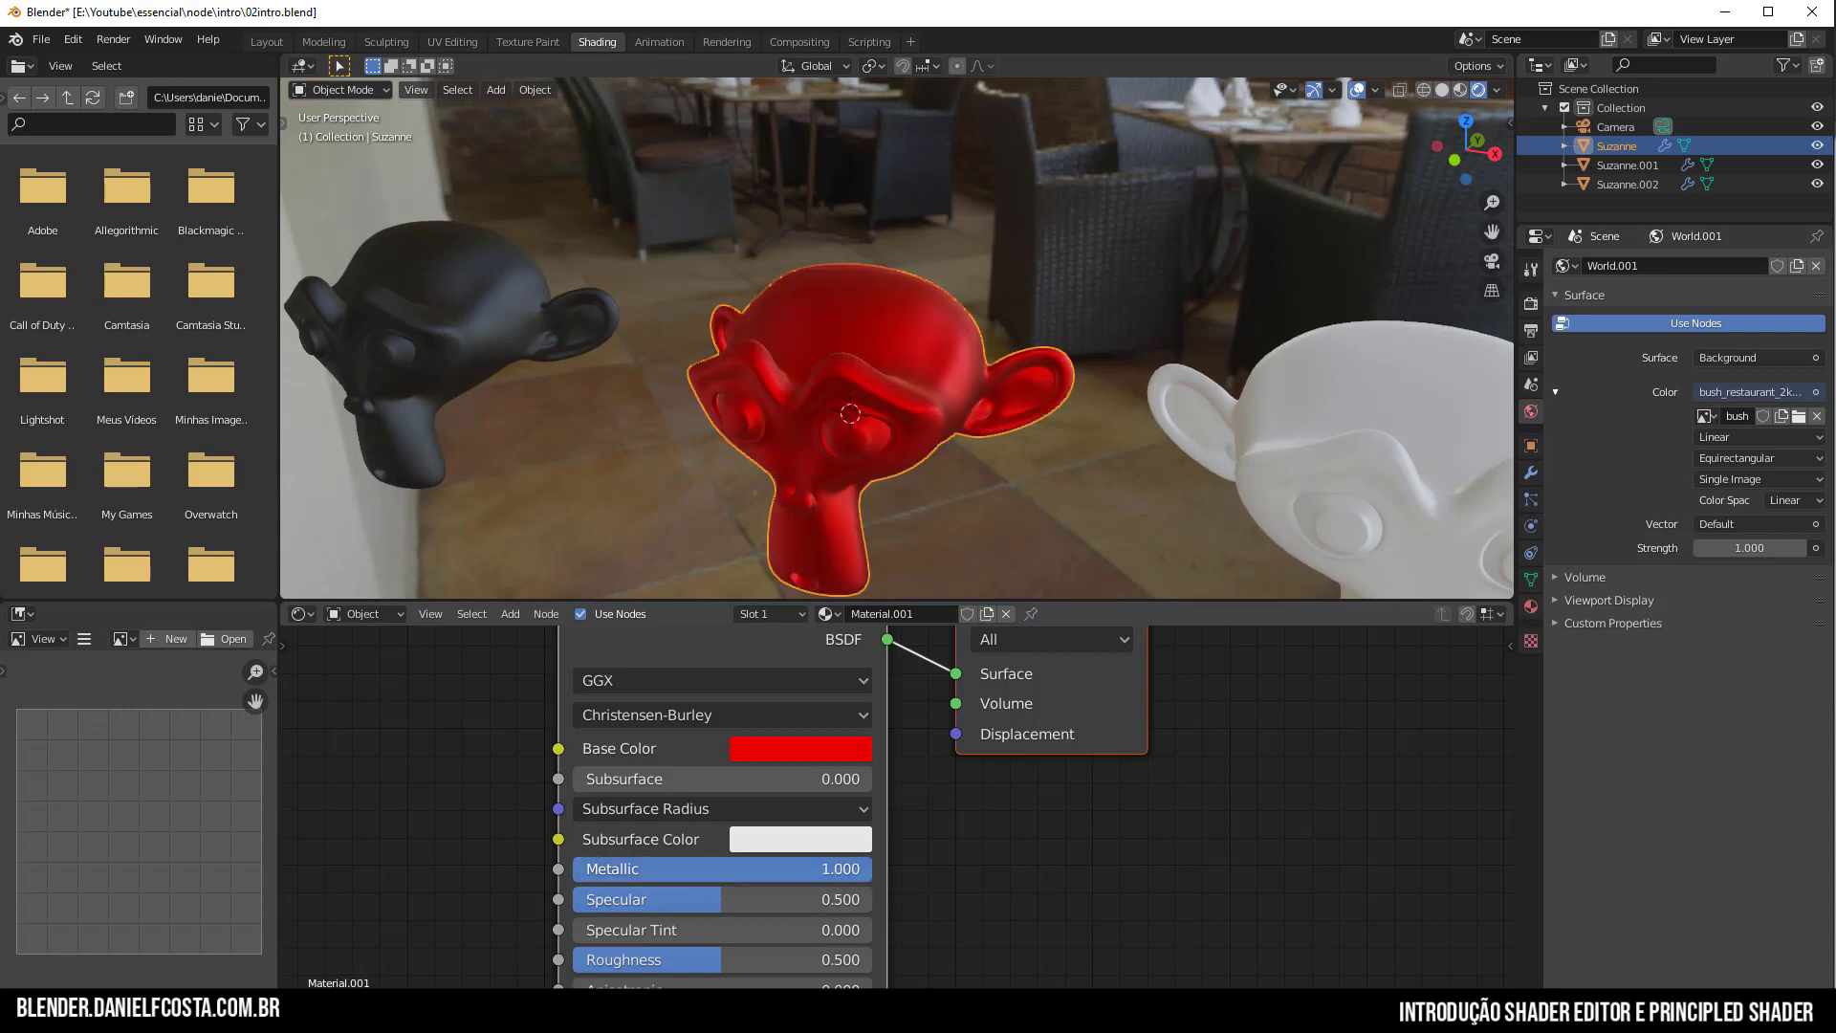
middle_drag(944, 872, 1106, 713)
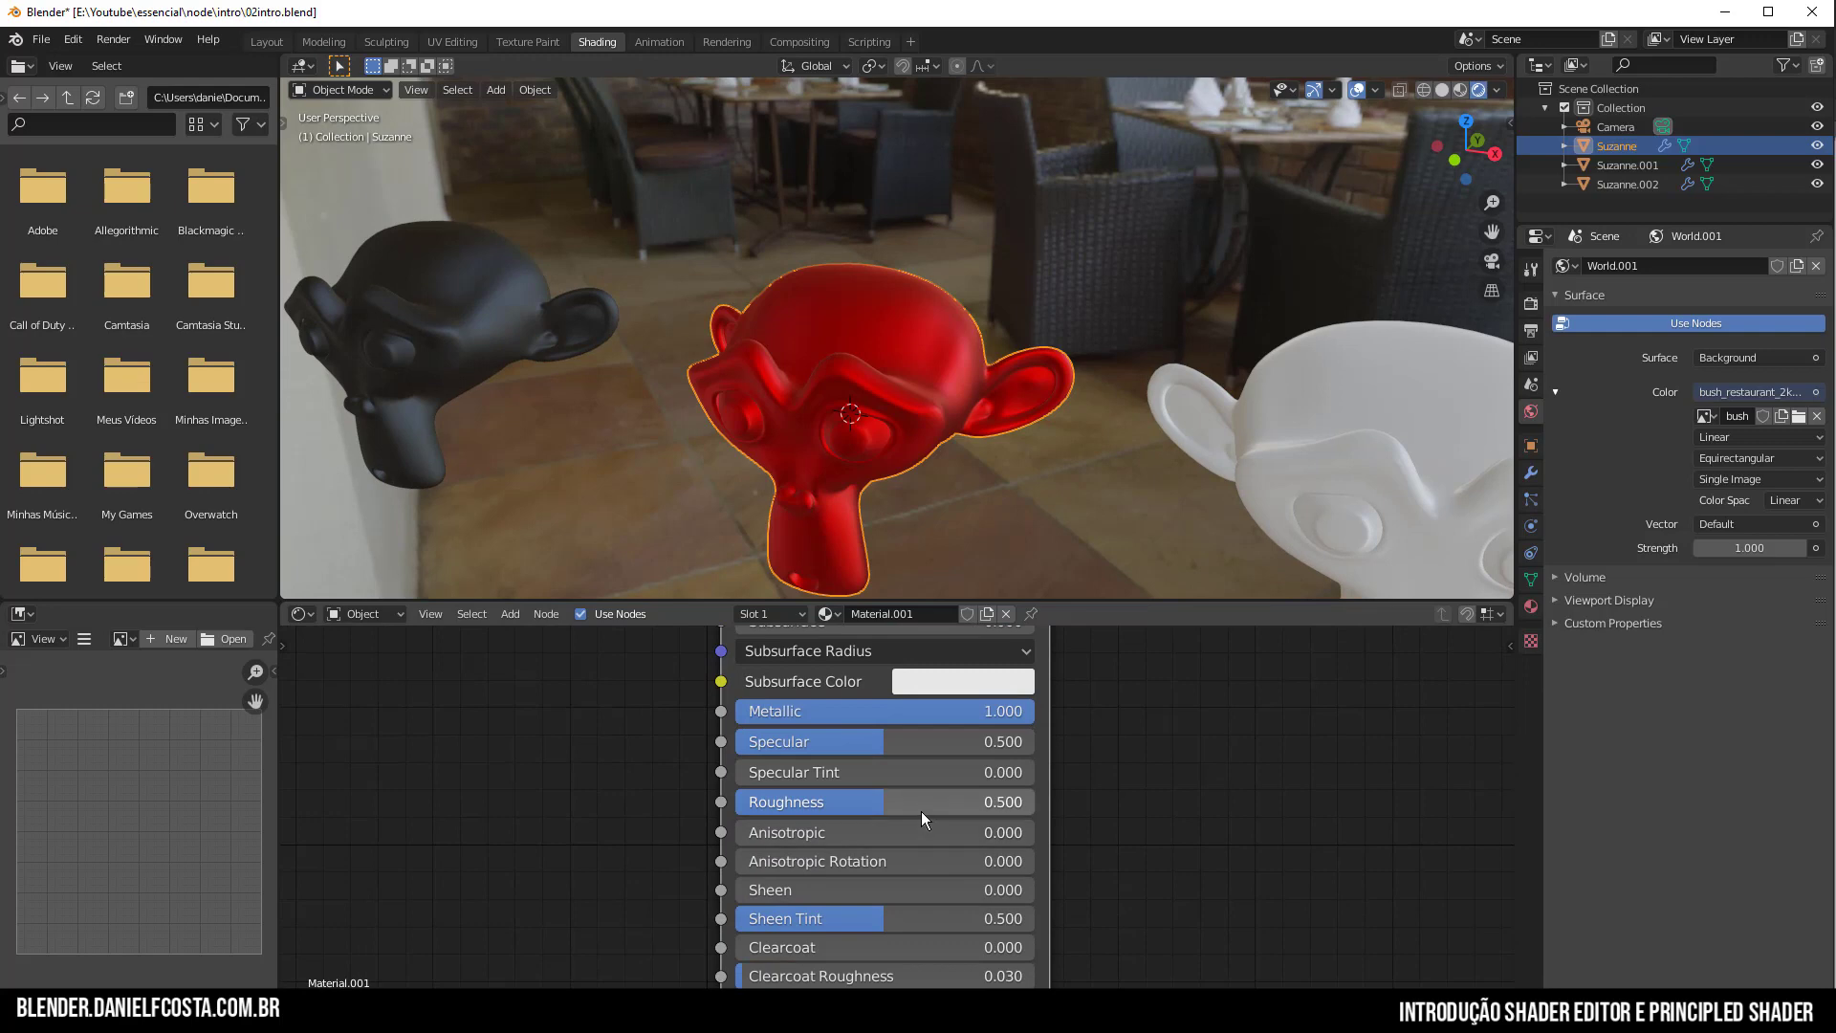
Lower the Roughness of the red metallic material to 0.114 and inspect the reflections on the middle head.
drag(931, 806, 816, 805)
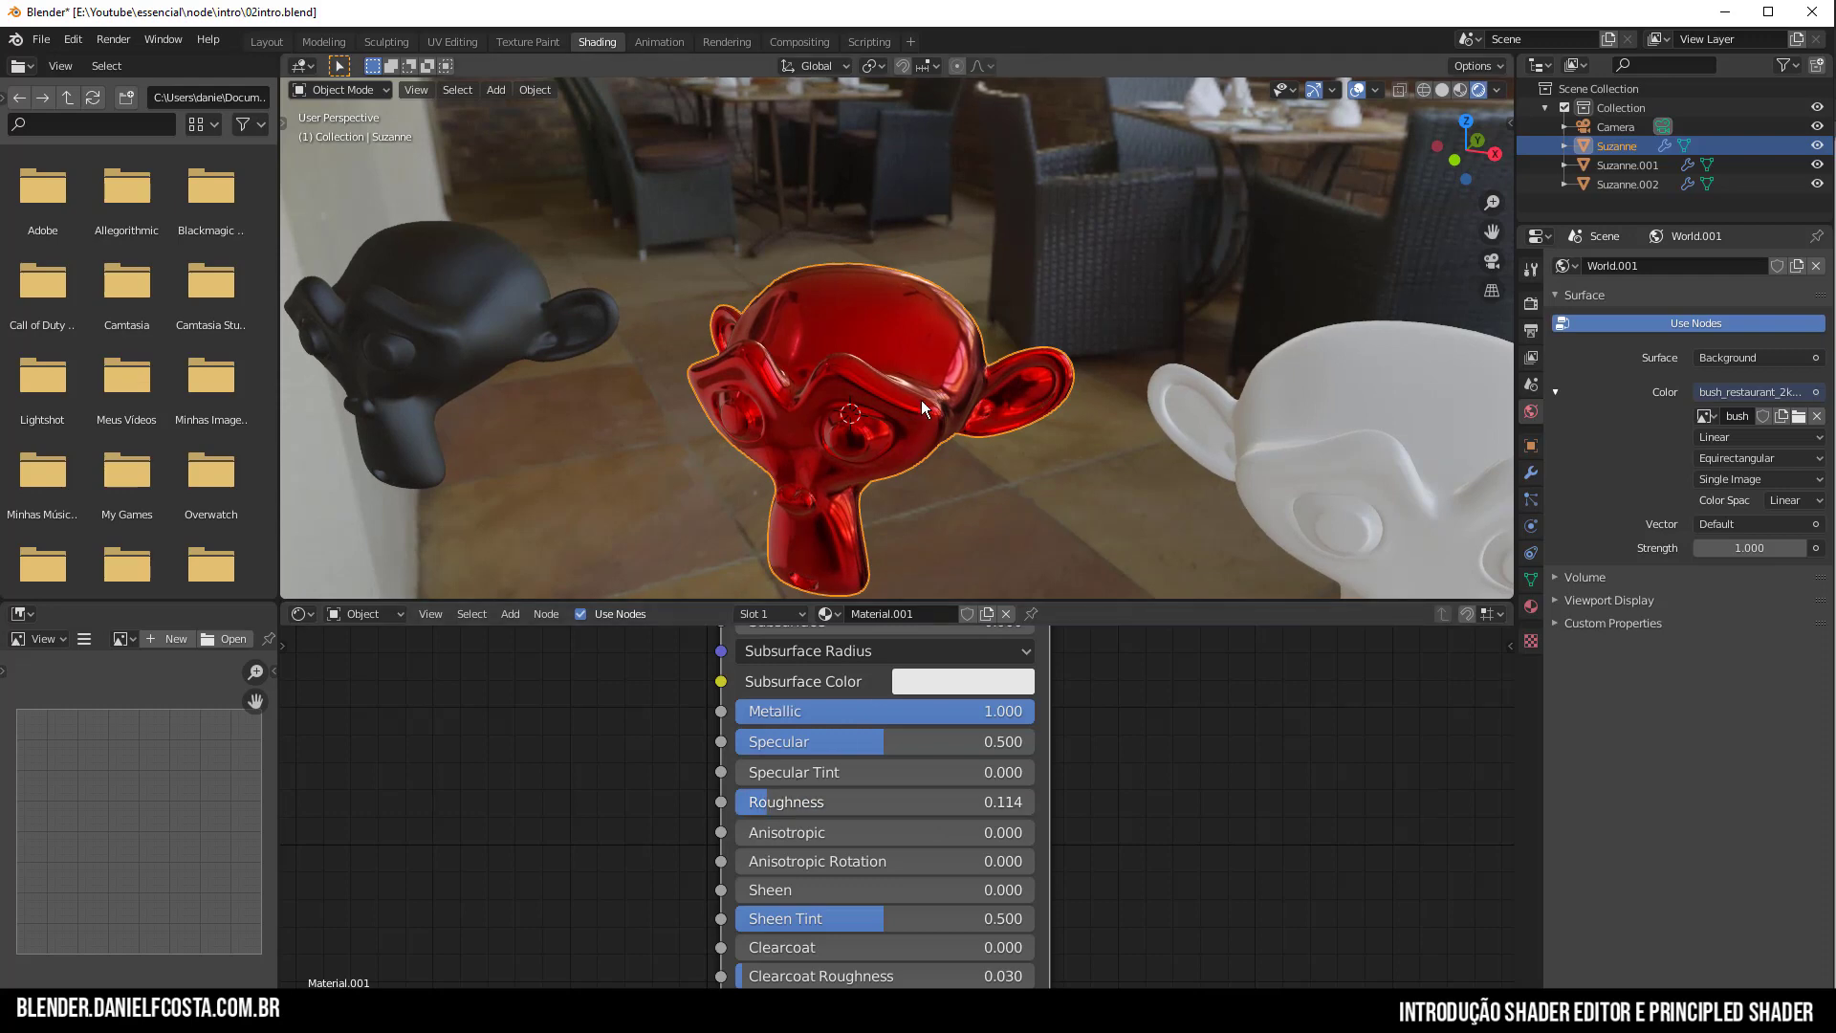
mouse_move(921, 400)
middle_down()
mouse_move(856, 360)
mouse_move(904, 411)
middle_up()
scroll(1005, 495, up, 4)
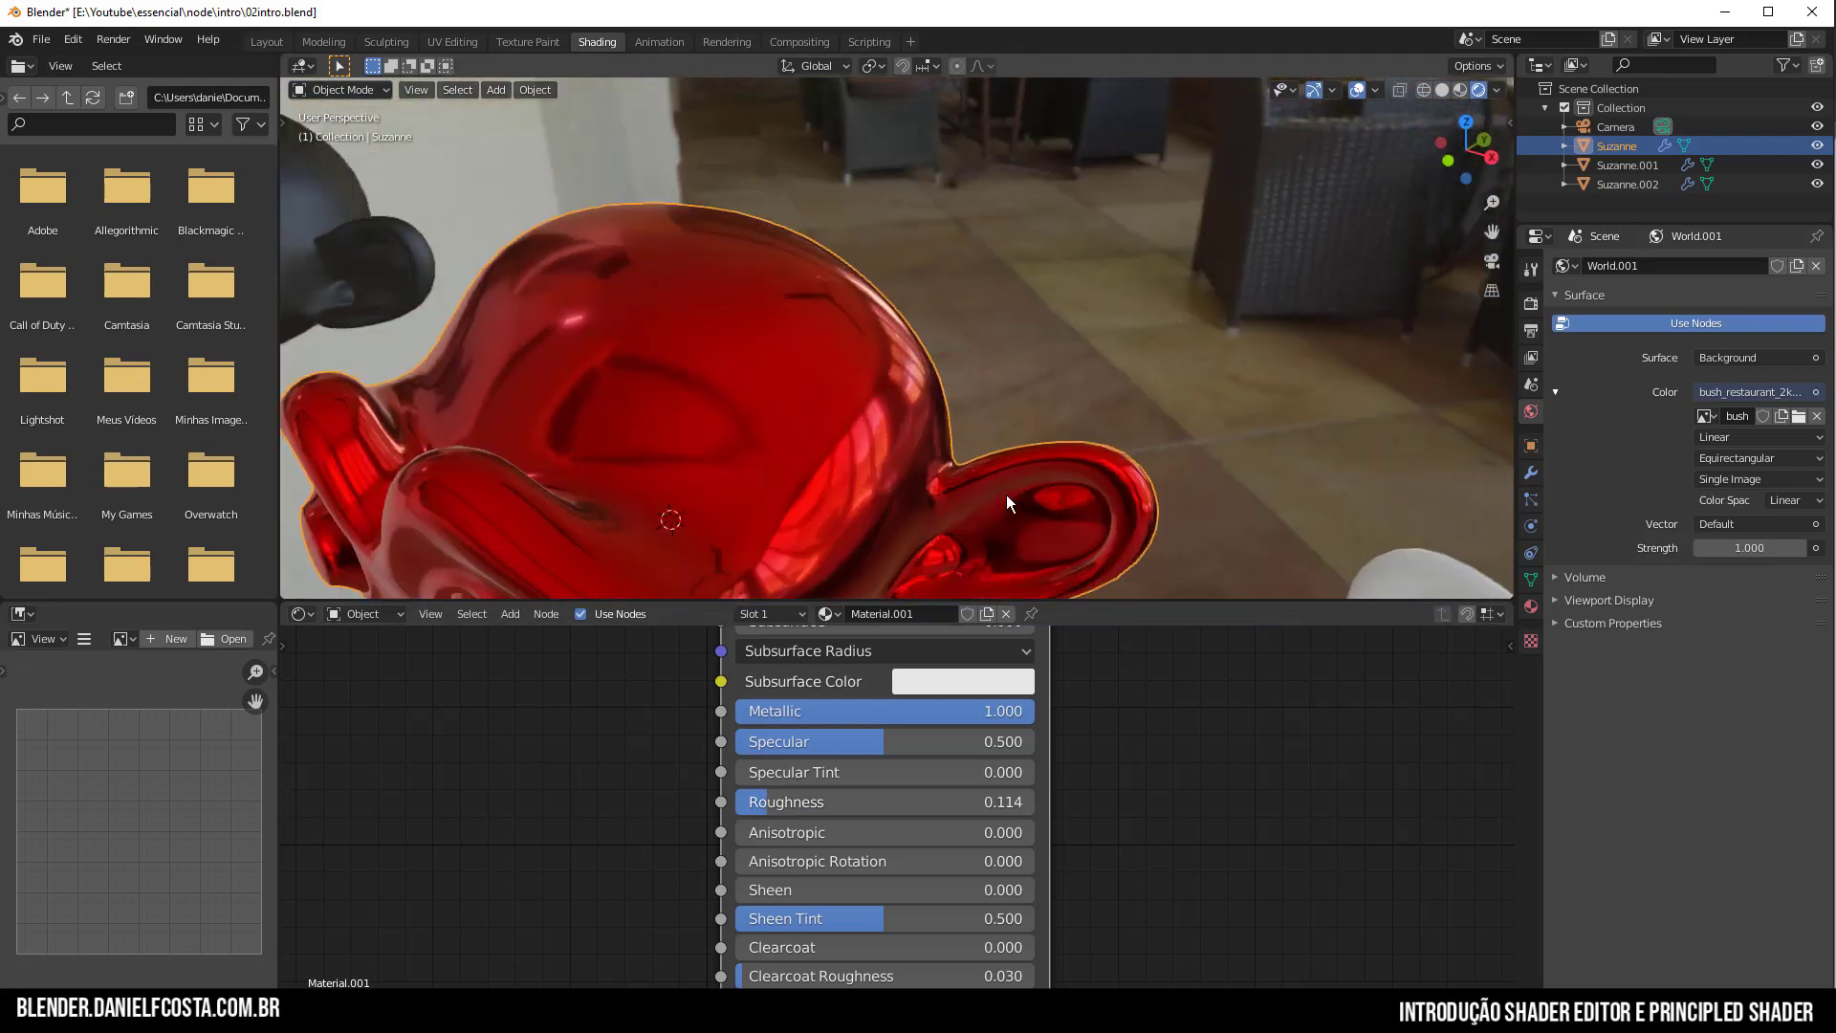
Set the red material's Clearcoat to 1 and Clearcoat Roughness to 0, and check the middle head beside the others.
shift+scroll(841, 898, down, 2)
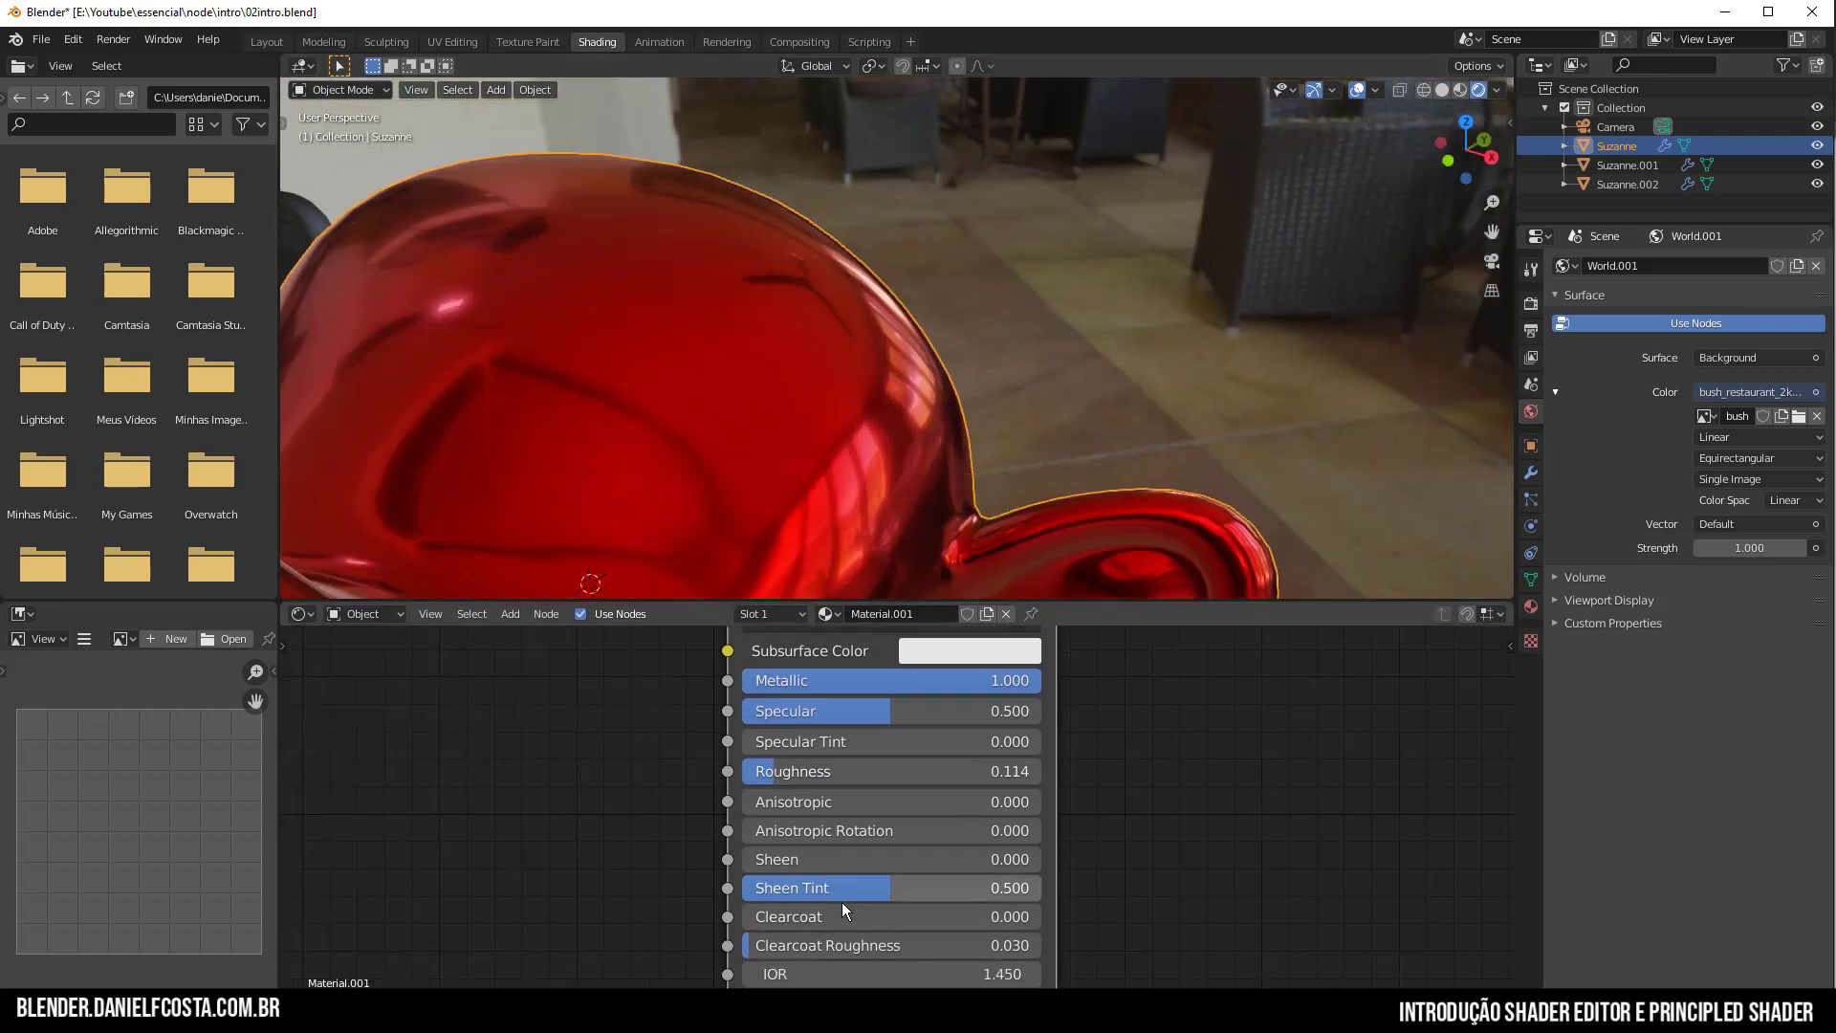
drag(798, 916, 1064, 915)
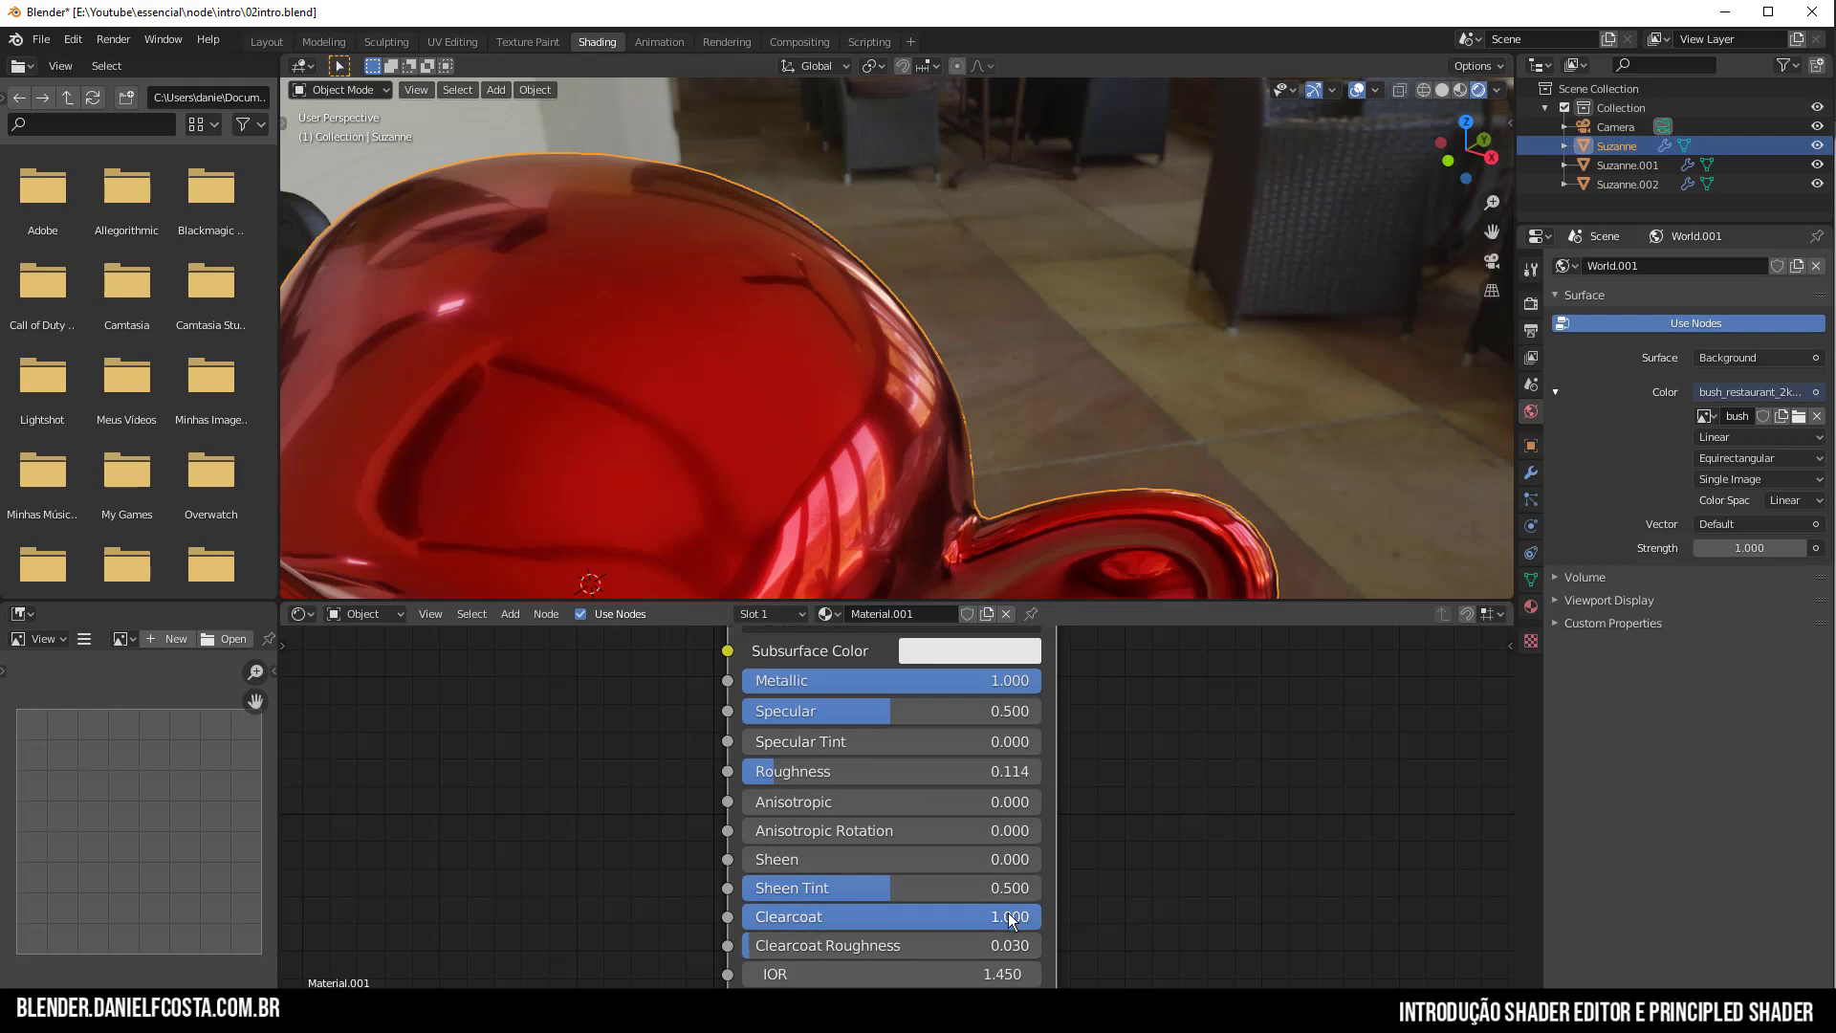
mouse_move(1010, 920)
mouse_down()
mouse_move(825, 919)
mouse_move(1042, 920)
mouse_up()
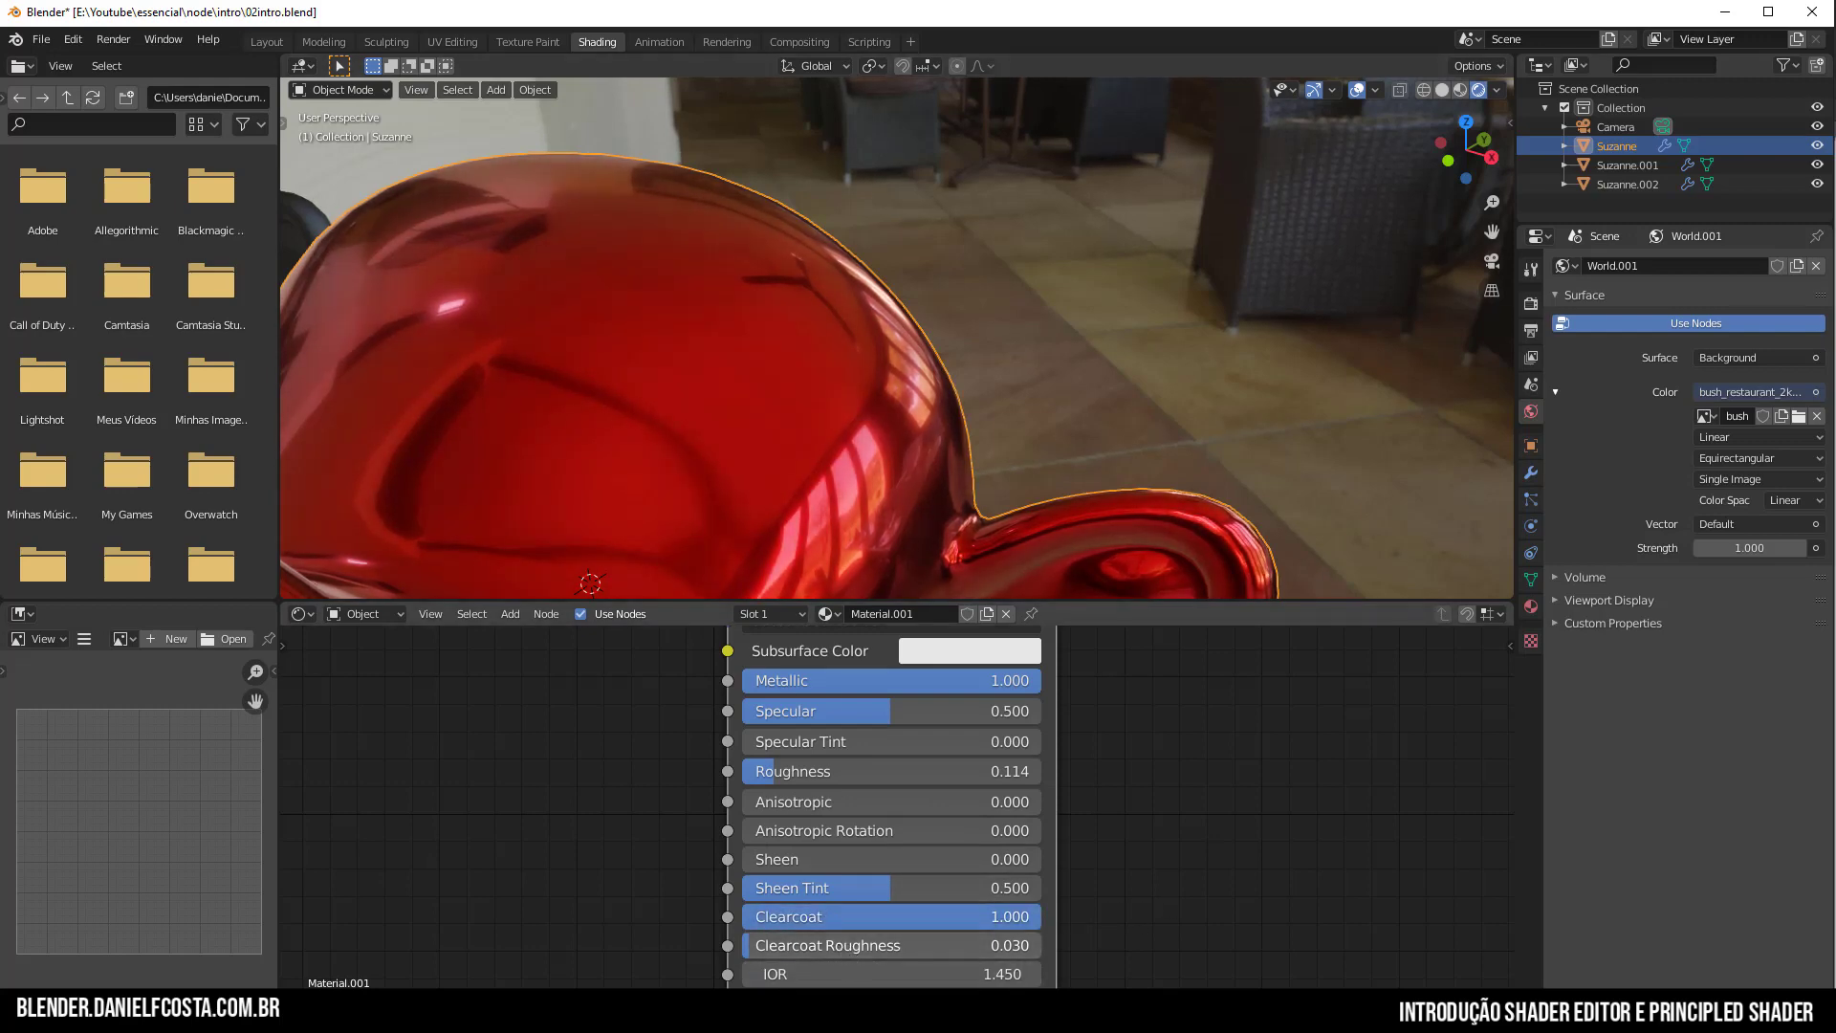
mouse_move(751, 946)
mouse_down()
mouse_move(1041, 946)
mouse_move(743, 946)
mouse_up()
scroll(992, 479, down, 8)
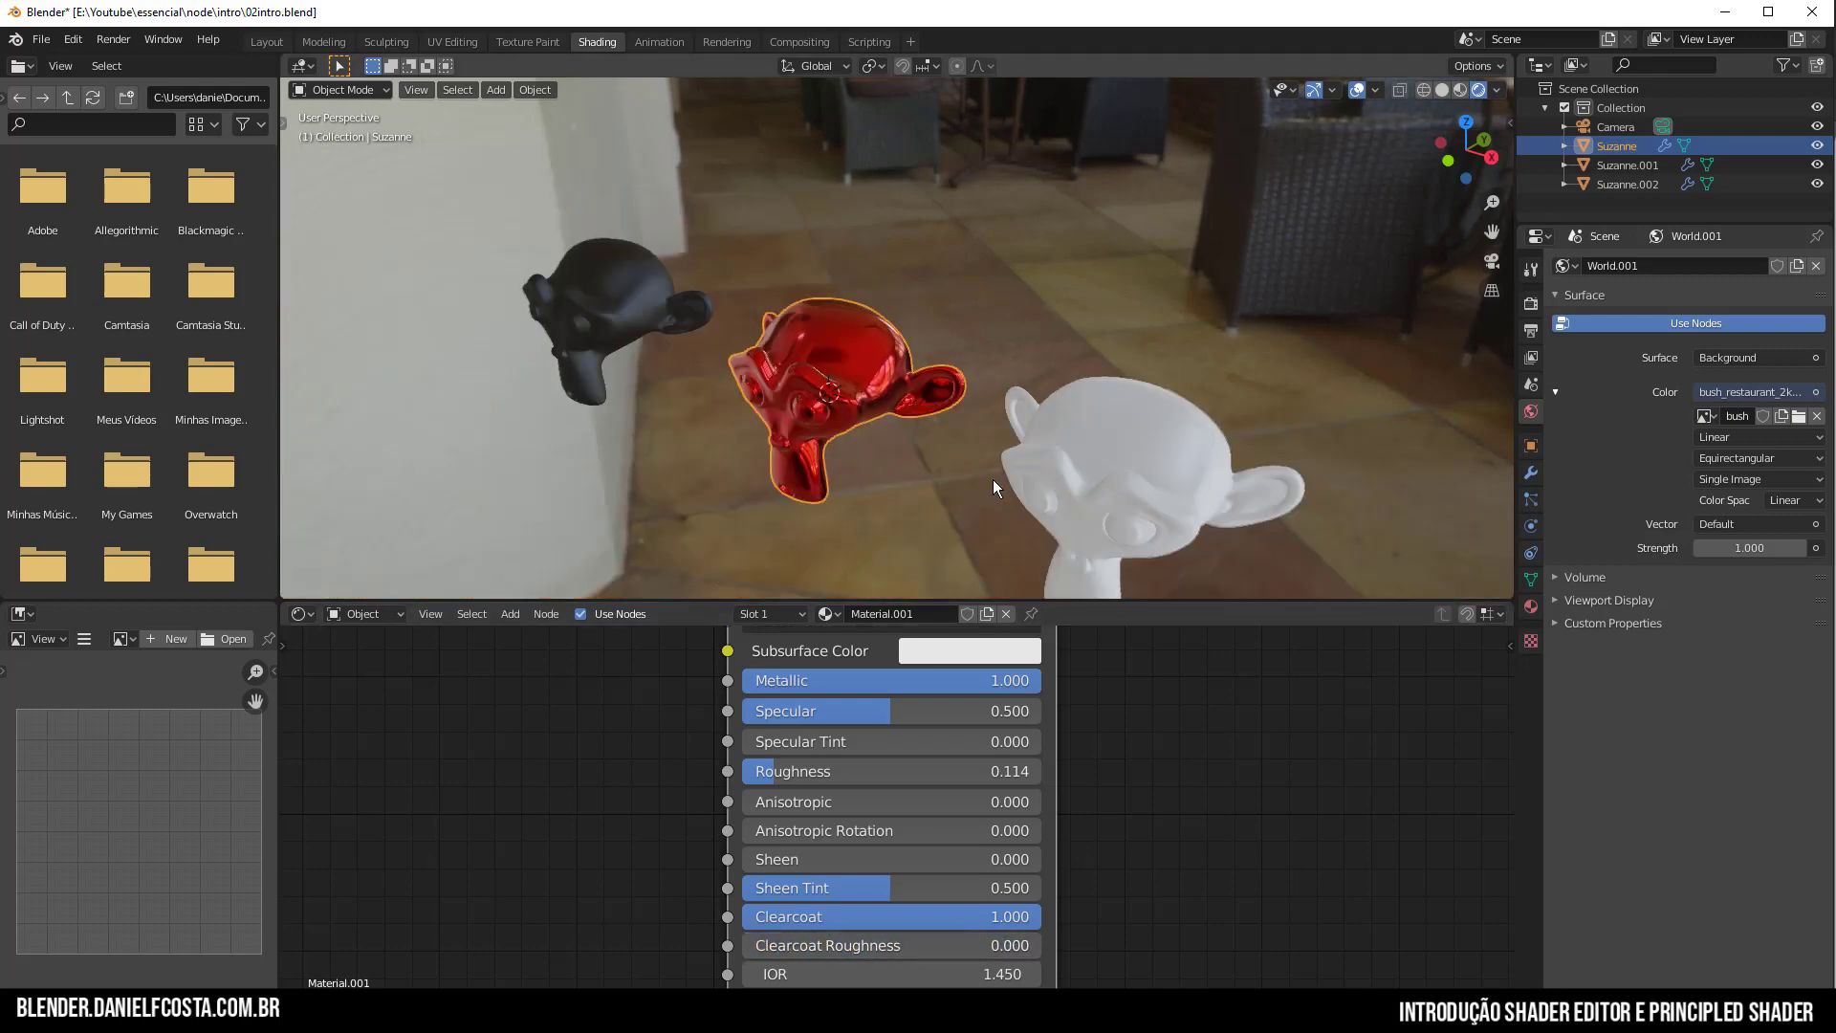
middle_drag(992, 479, 993, 533)
click(1038, 439)
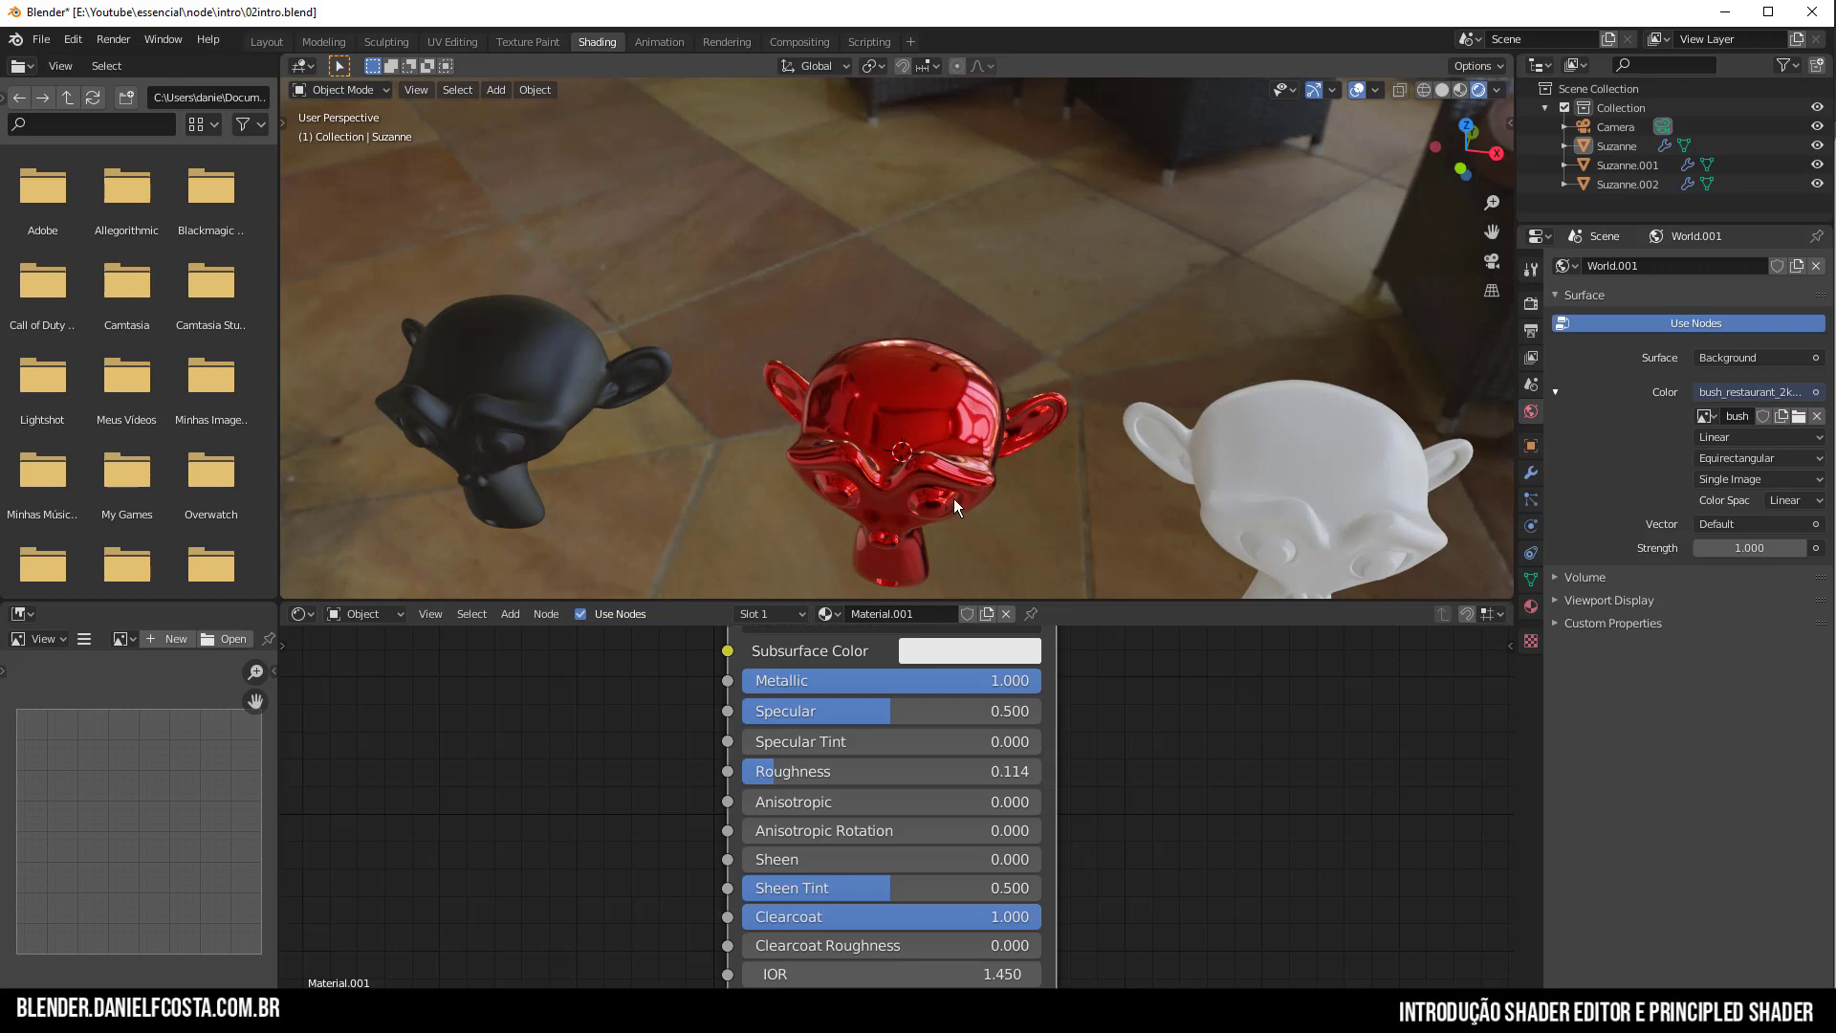
click(960, 462)
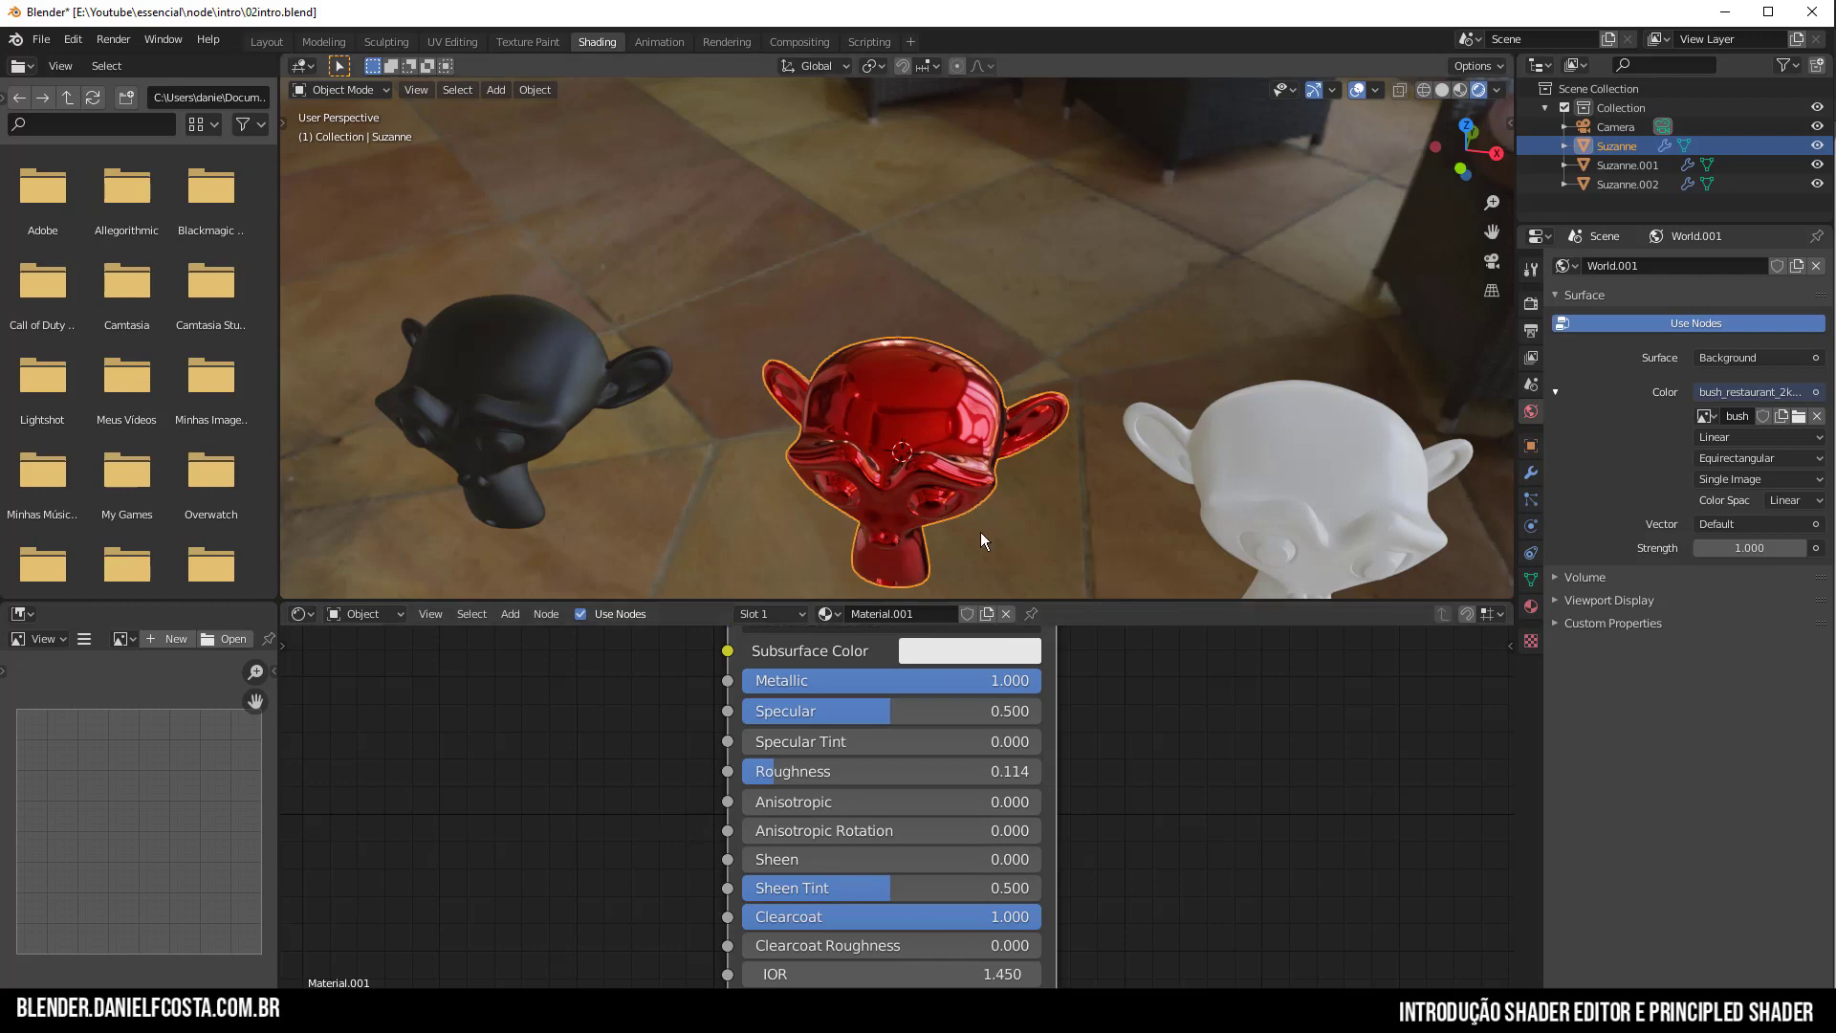
Select the white monkey head, Suzanne.001, and create a new material for it.
middle_drag(1138, 513, 1087, 433)
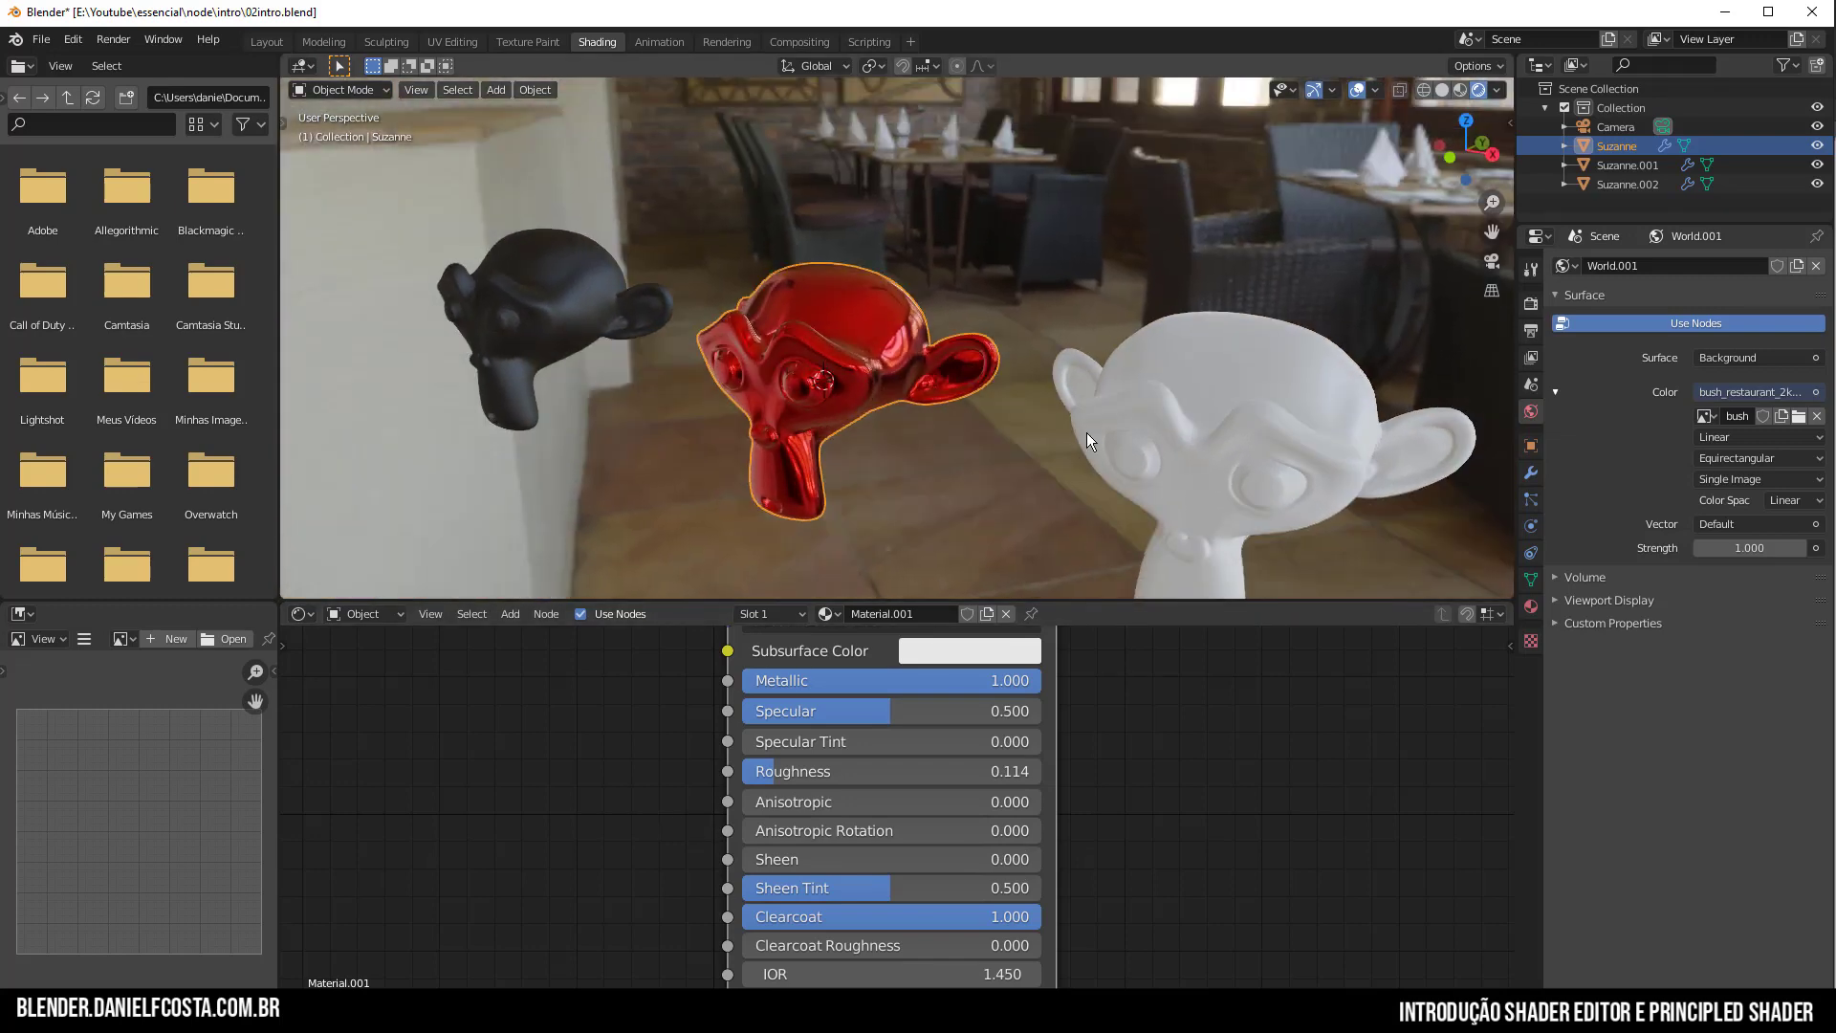
click(1245, 427)
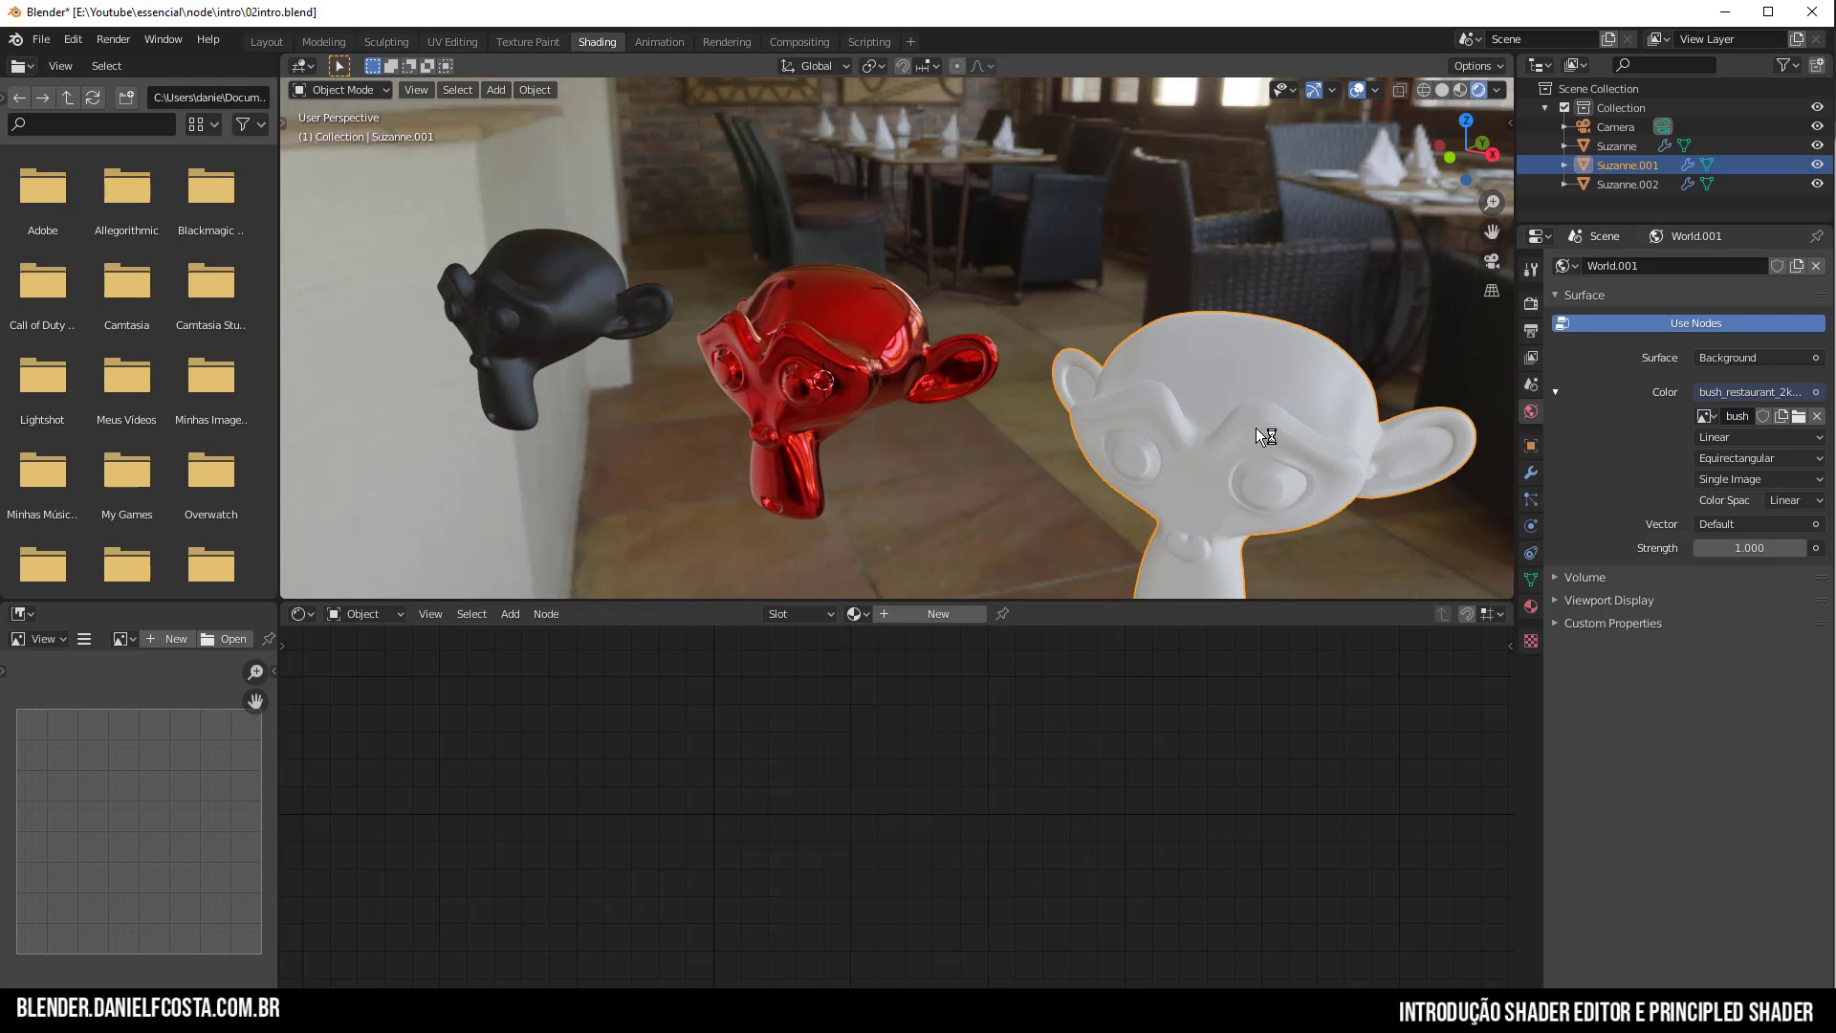
click(960, 615)
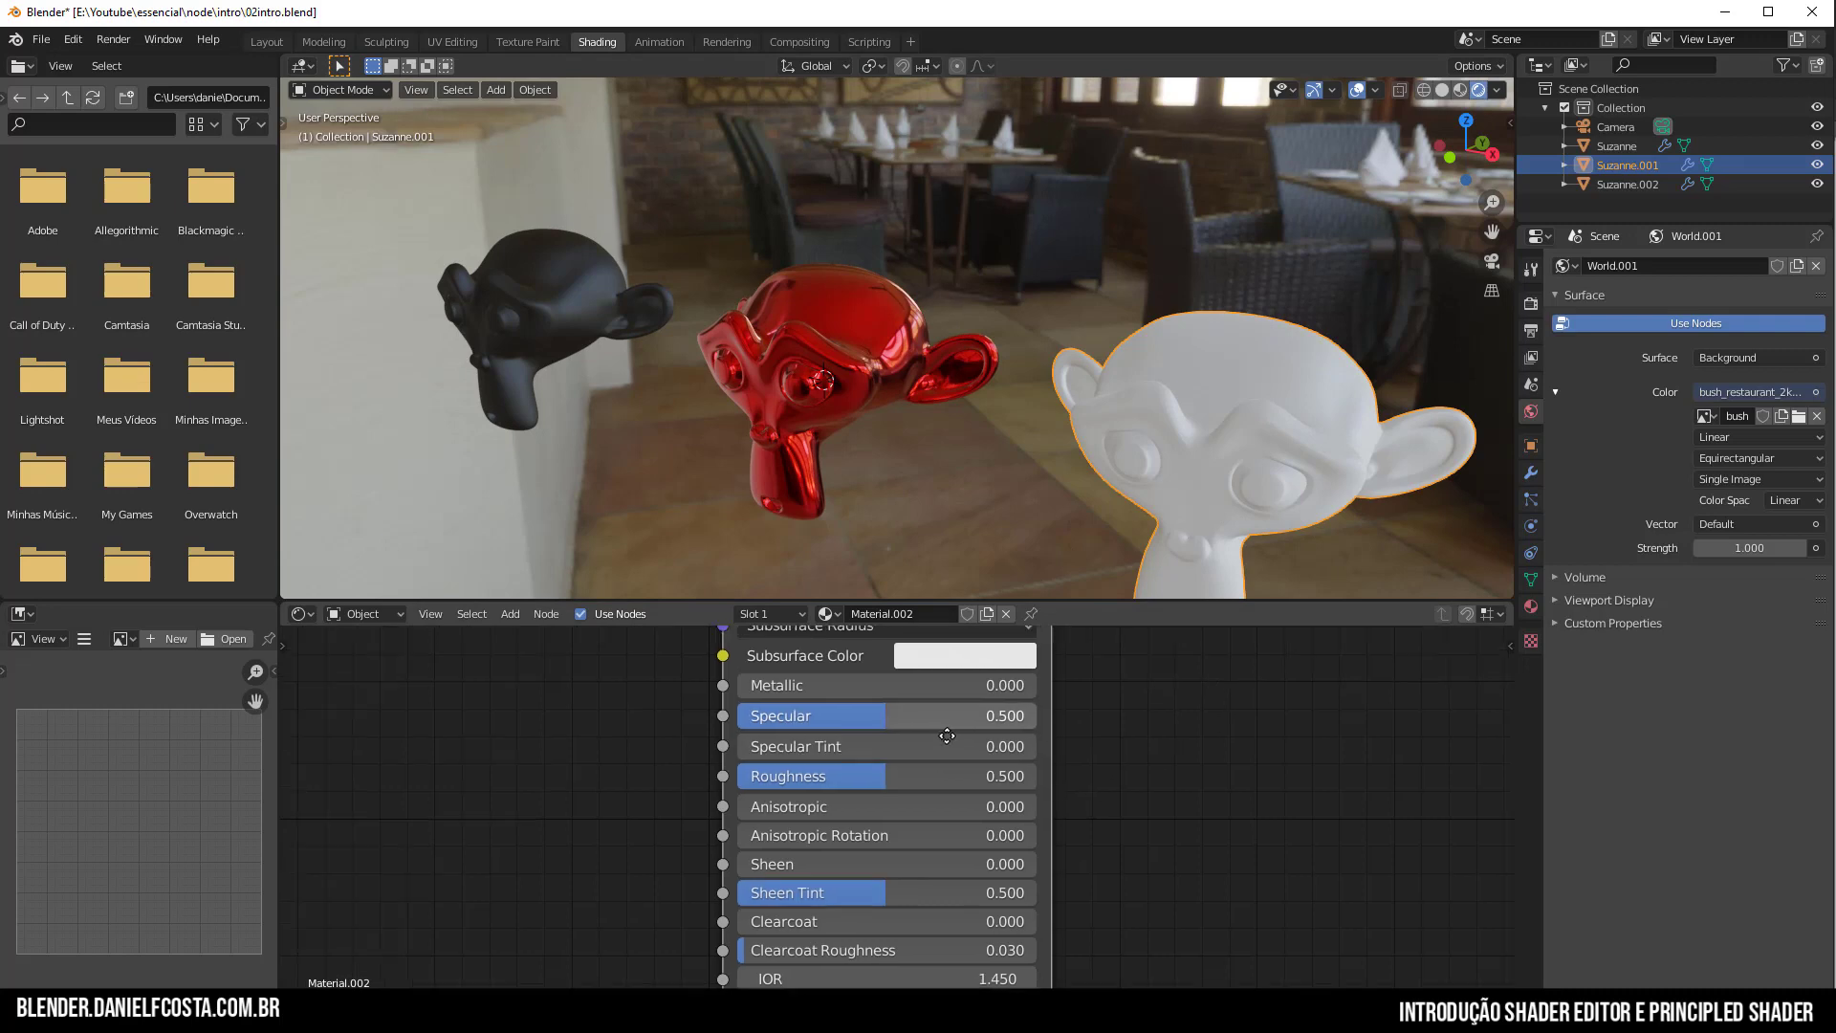
Set the Base Color of Suzanne.001's Principled BSDF to a light cyan blue.
middle_drag(908, 631, 800, 763)
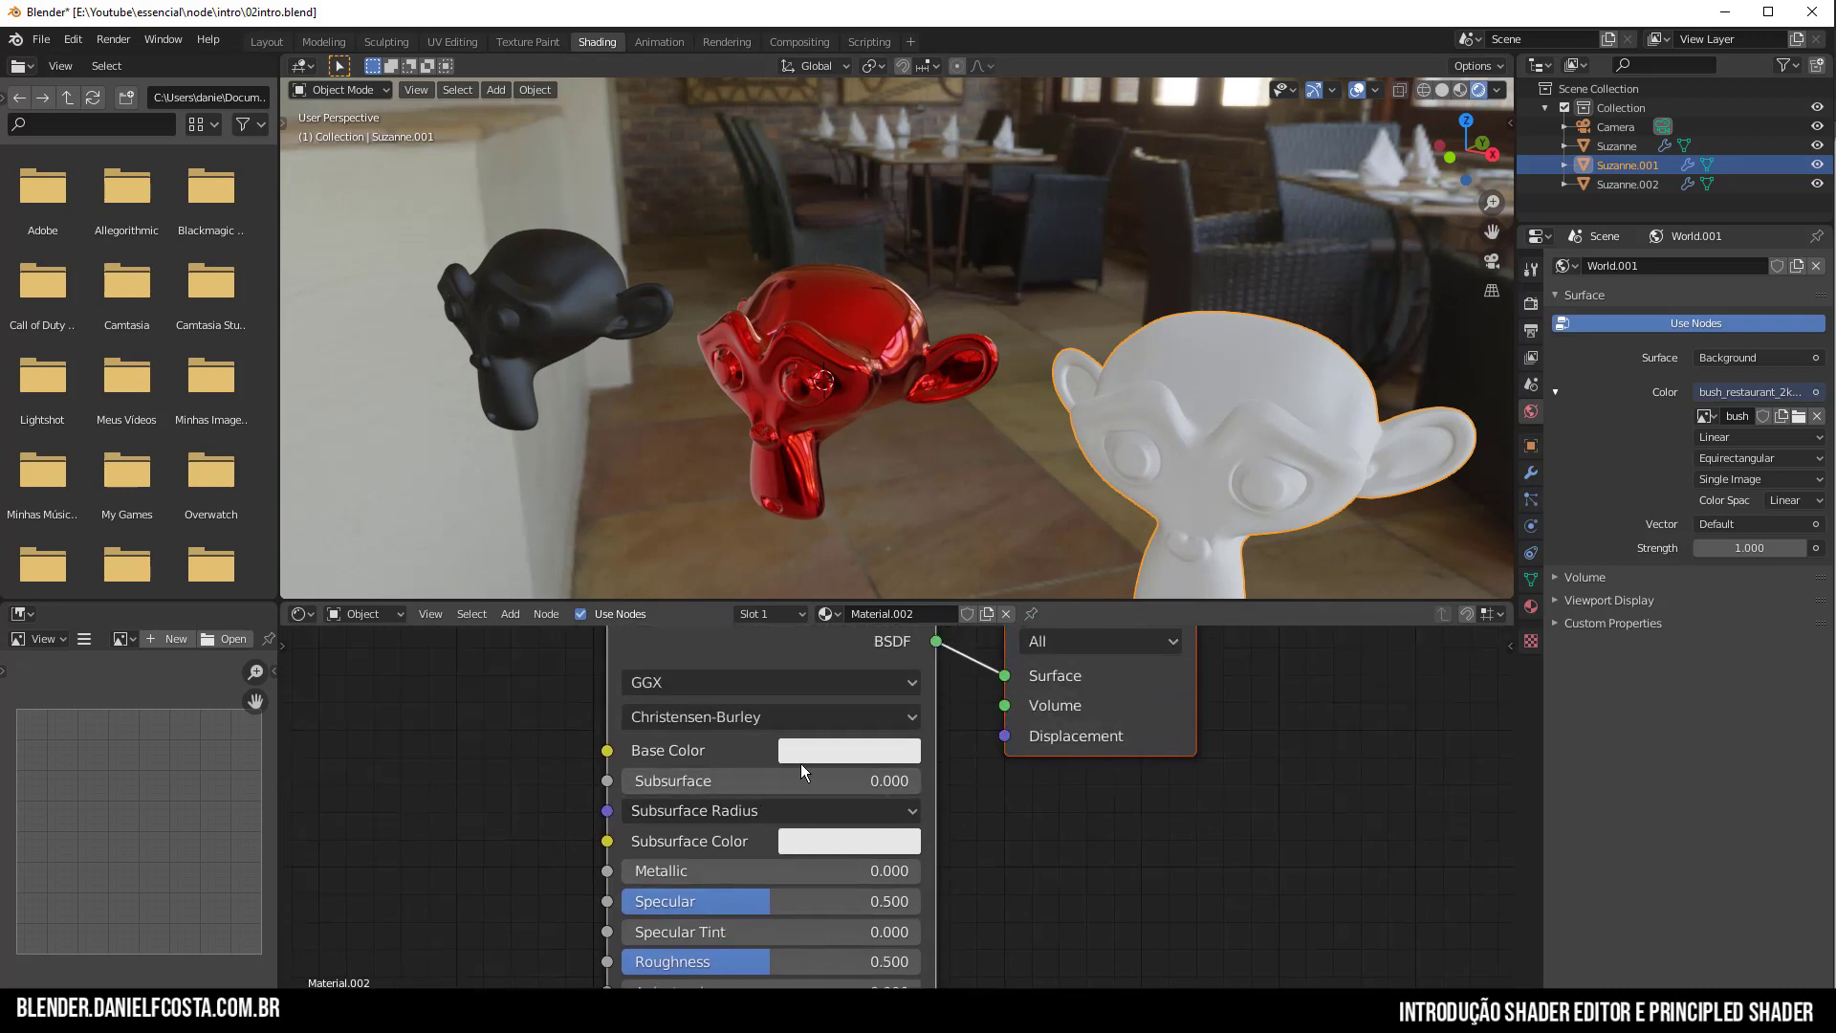
middle_drag(872, 692, 794, 801)
click(807, 848)
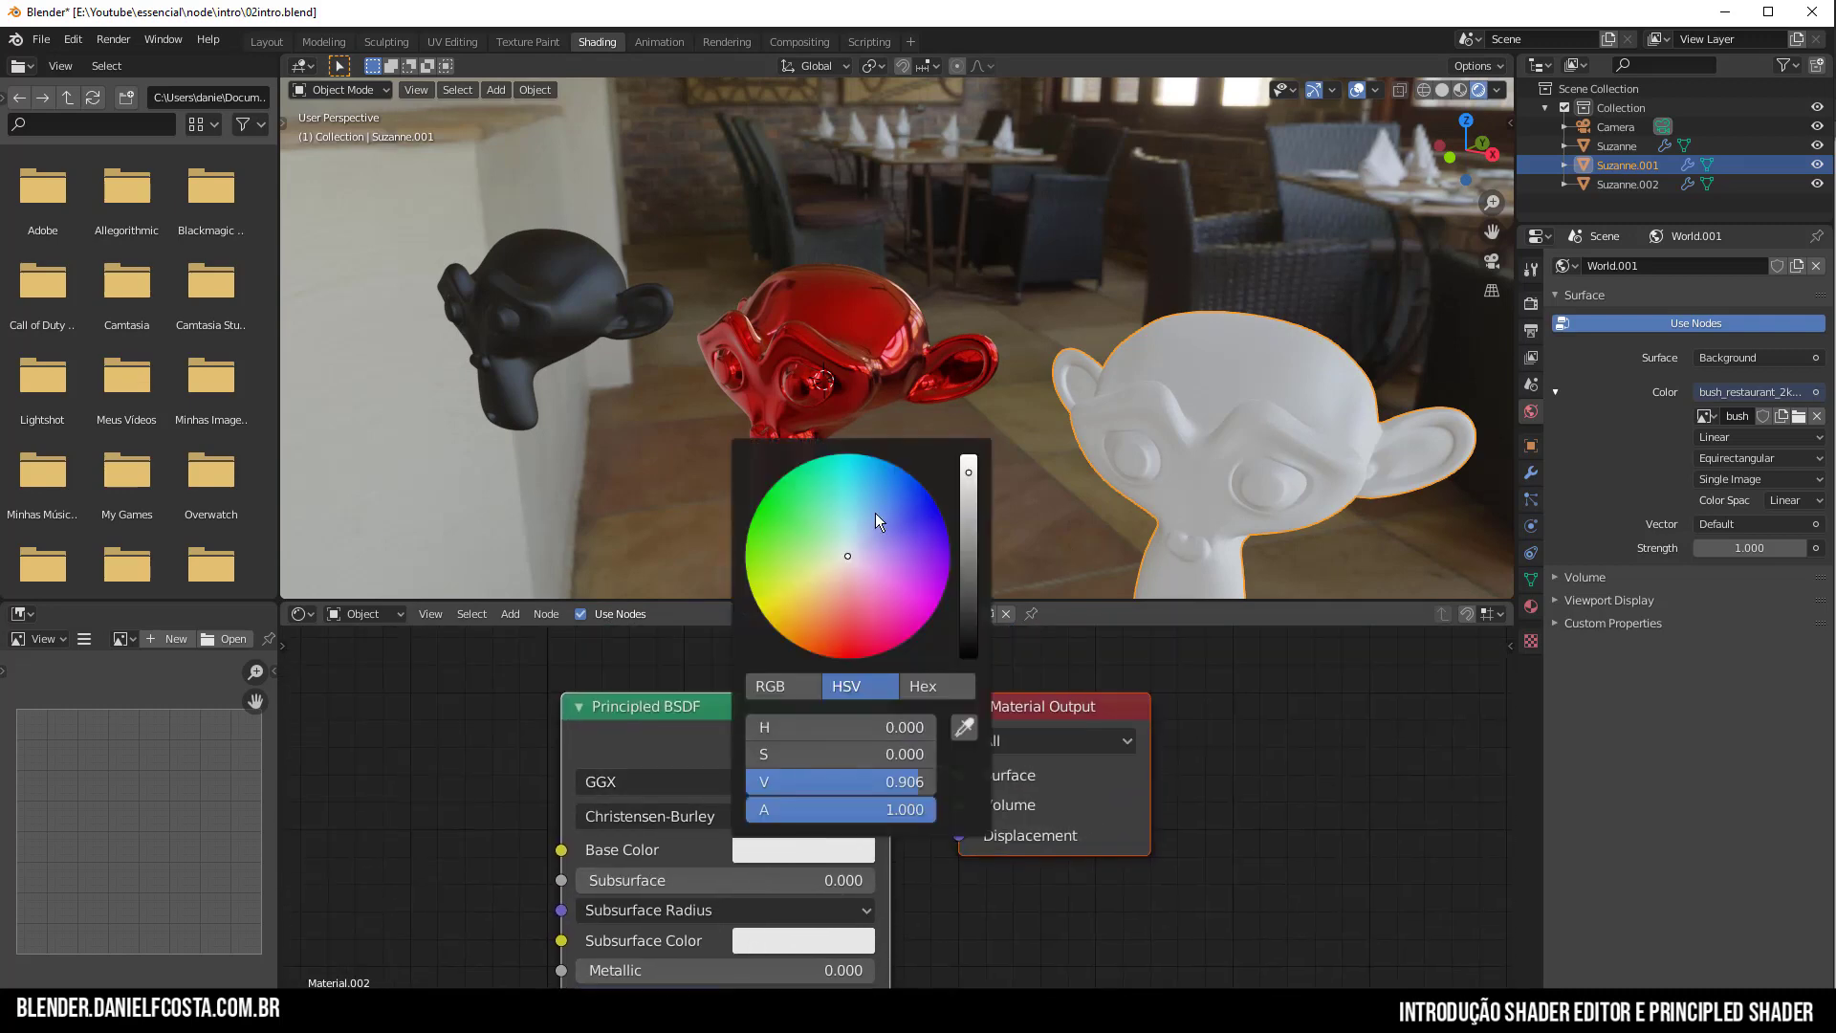
drag(875, 512, 870, 468)
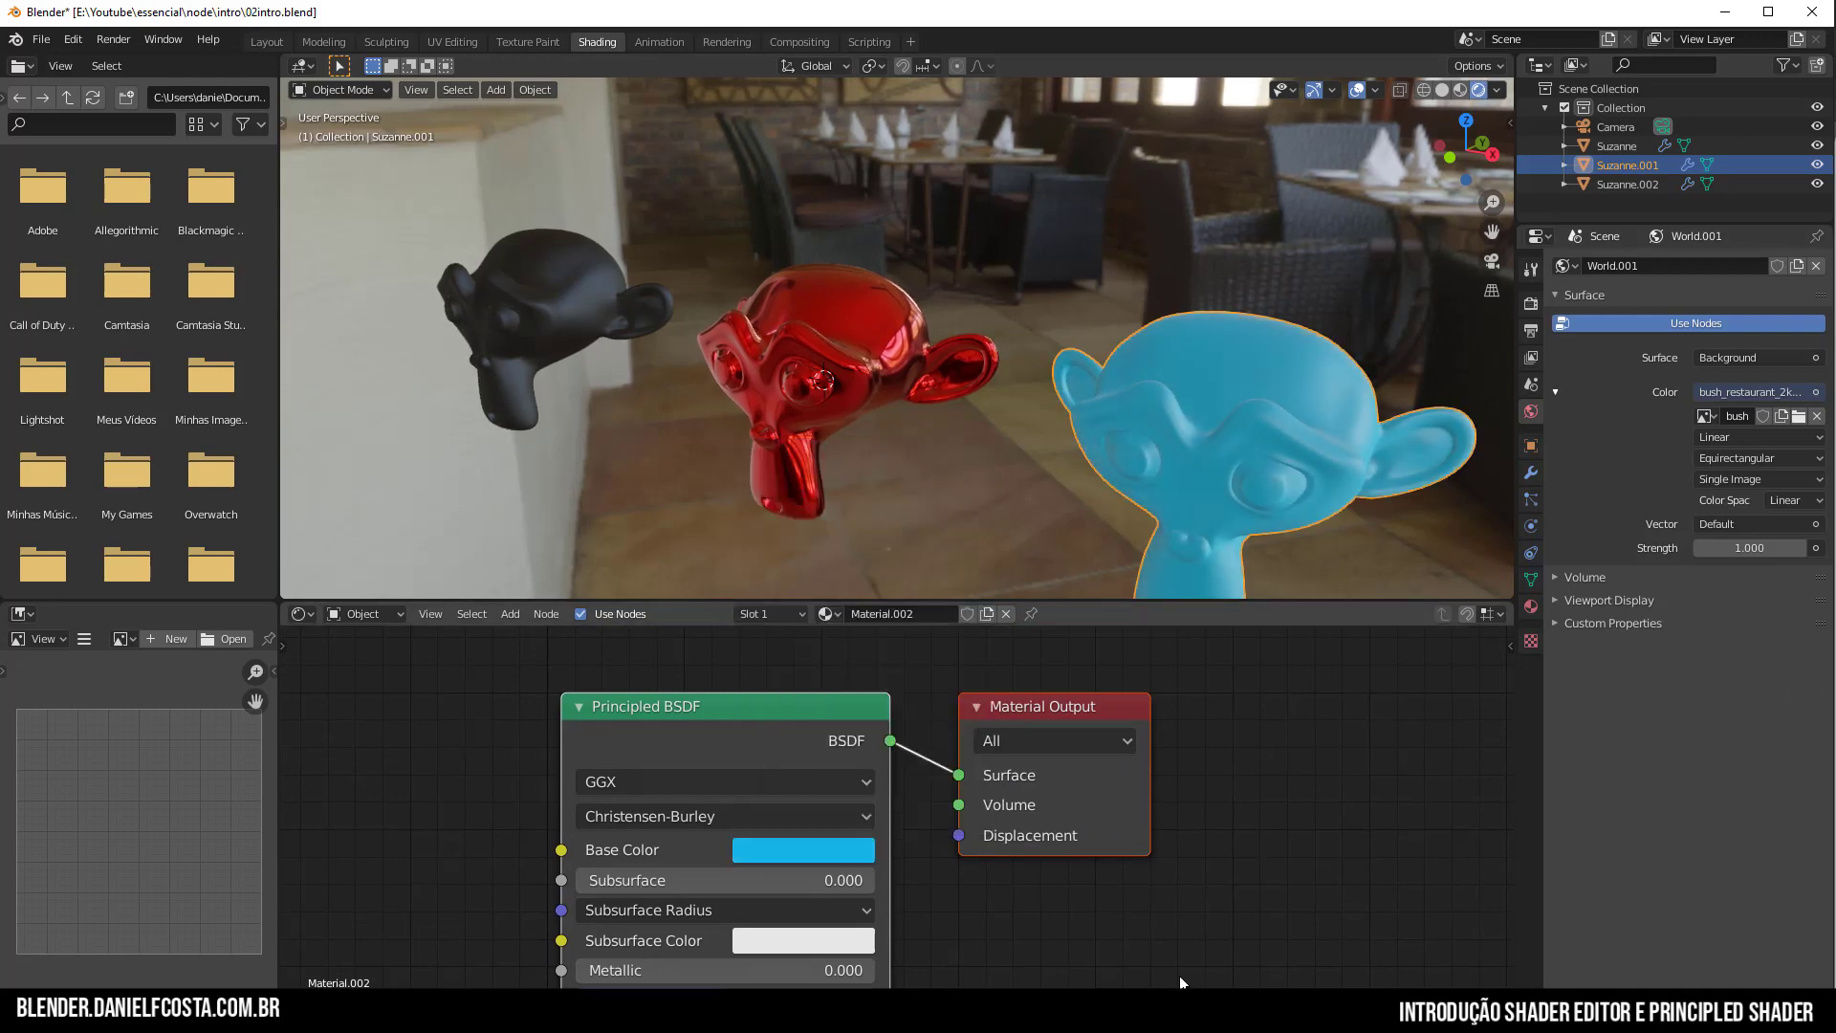
Raise the Roughness of Suzanne.001's material to 0.936 and view the head from the side.
middle_drag(916, 894, 870, 733)
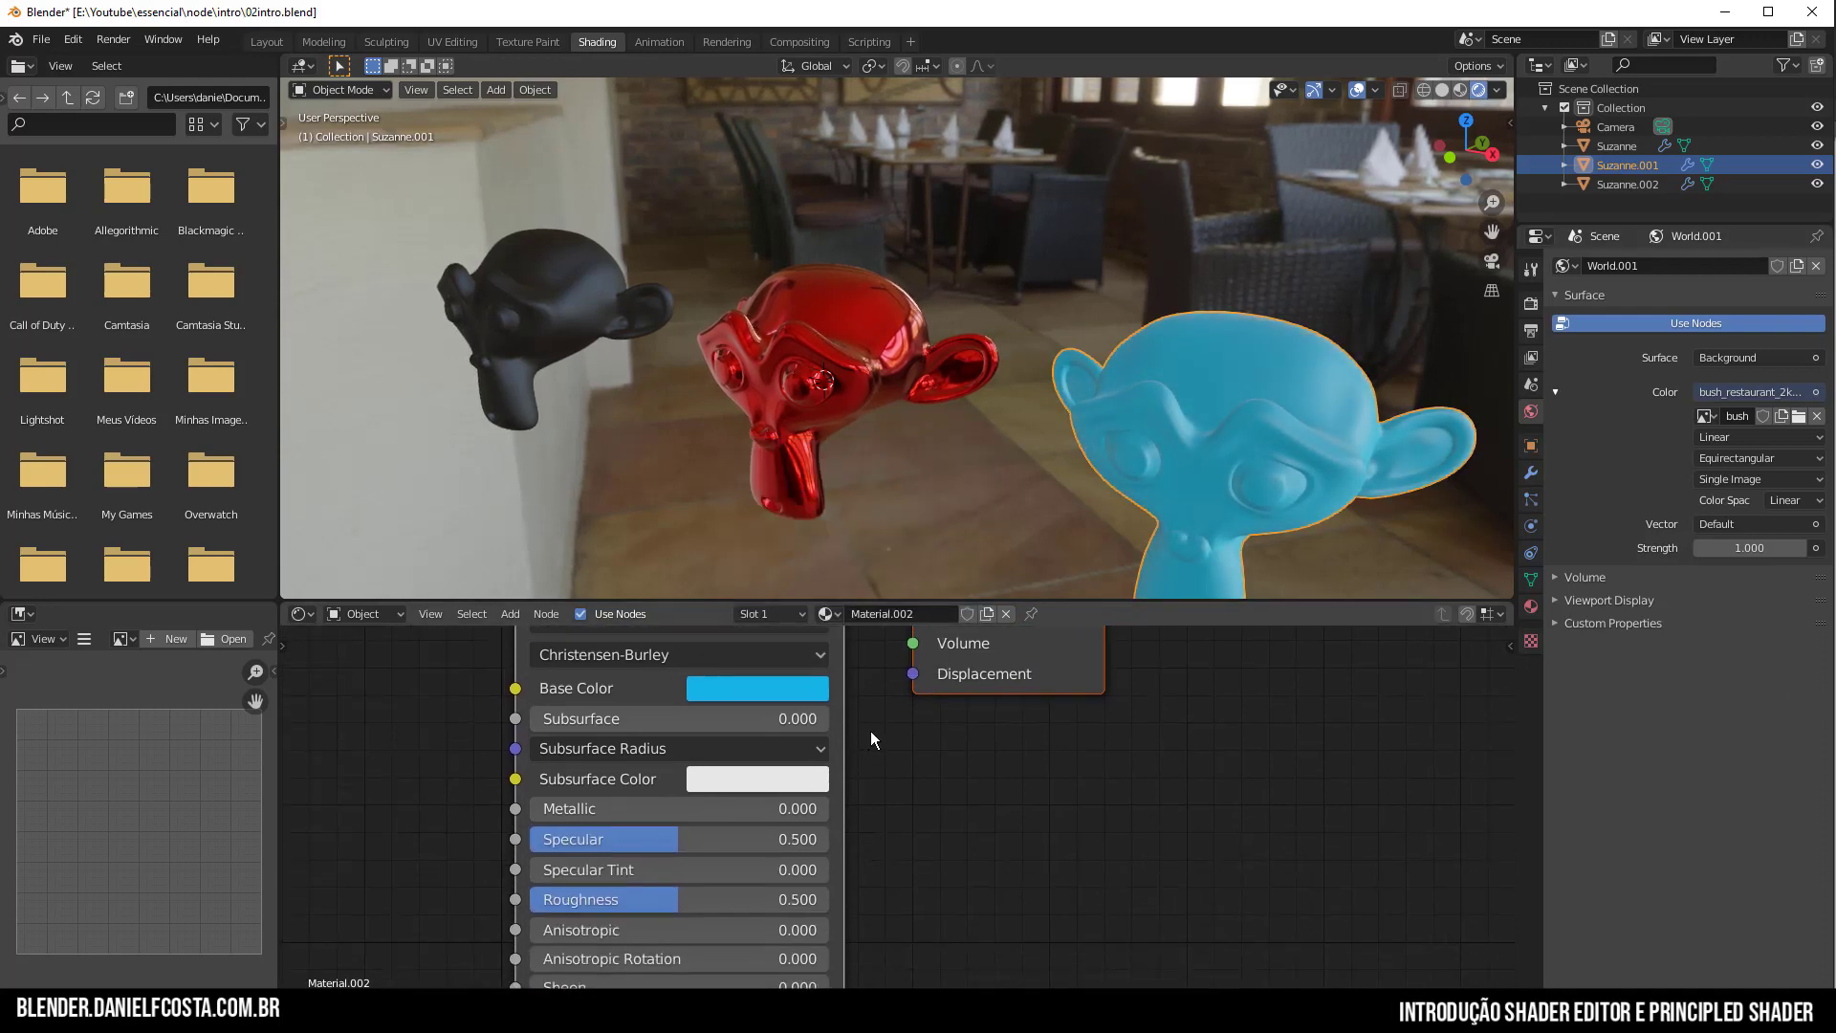
drag(678, 899, 813, 899)
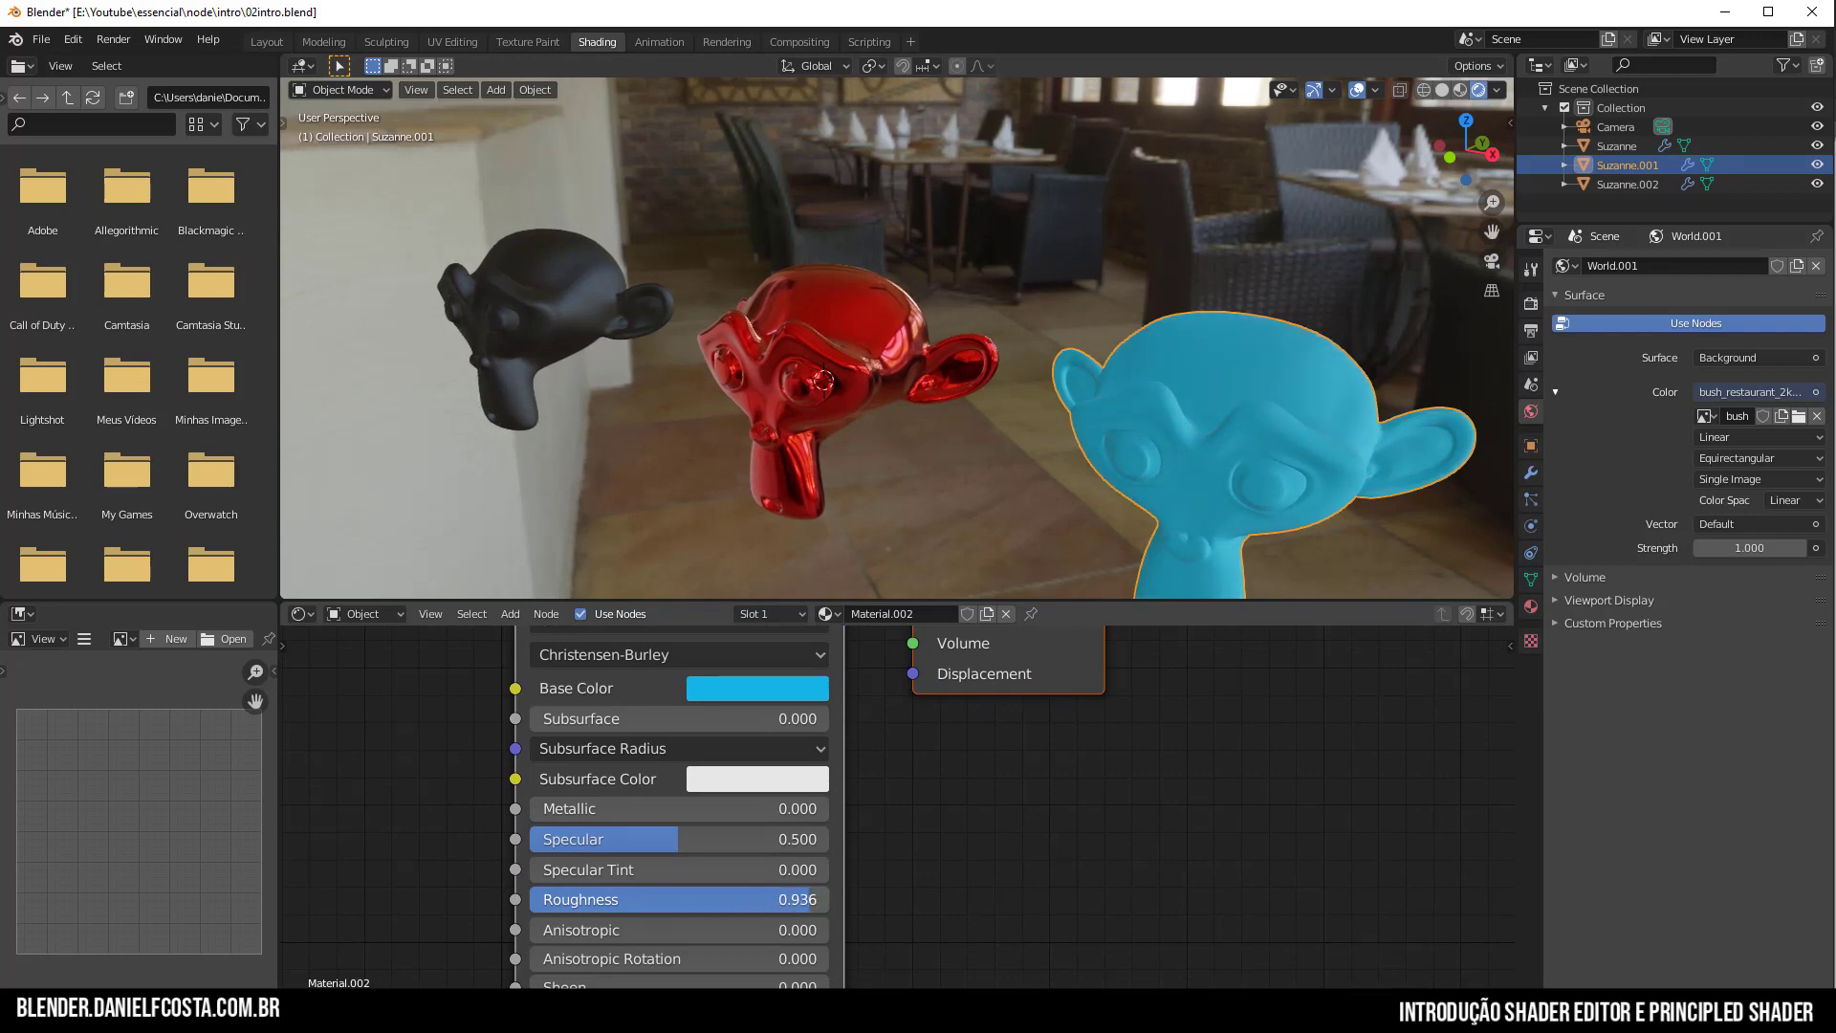
middle_drag(1436, 468, 1128, 411)
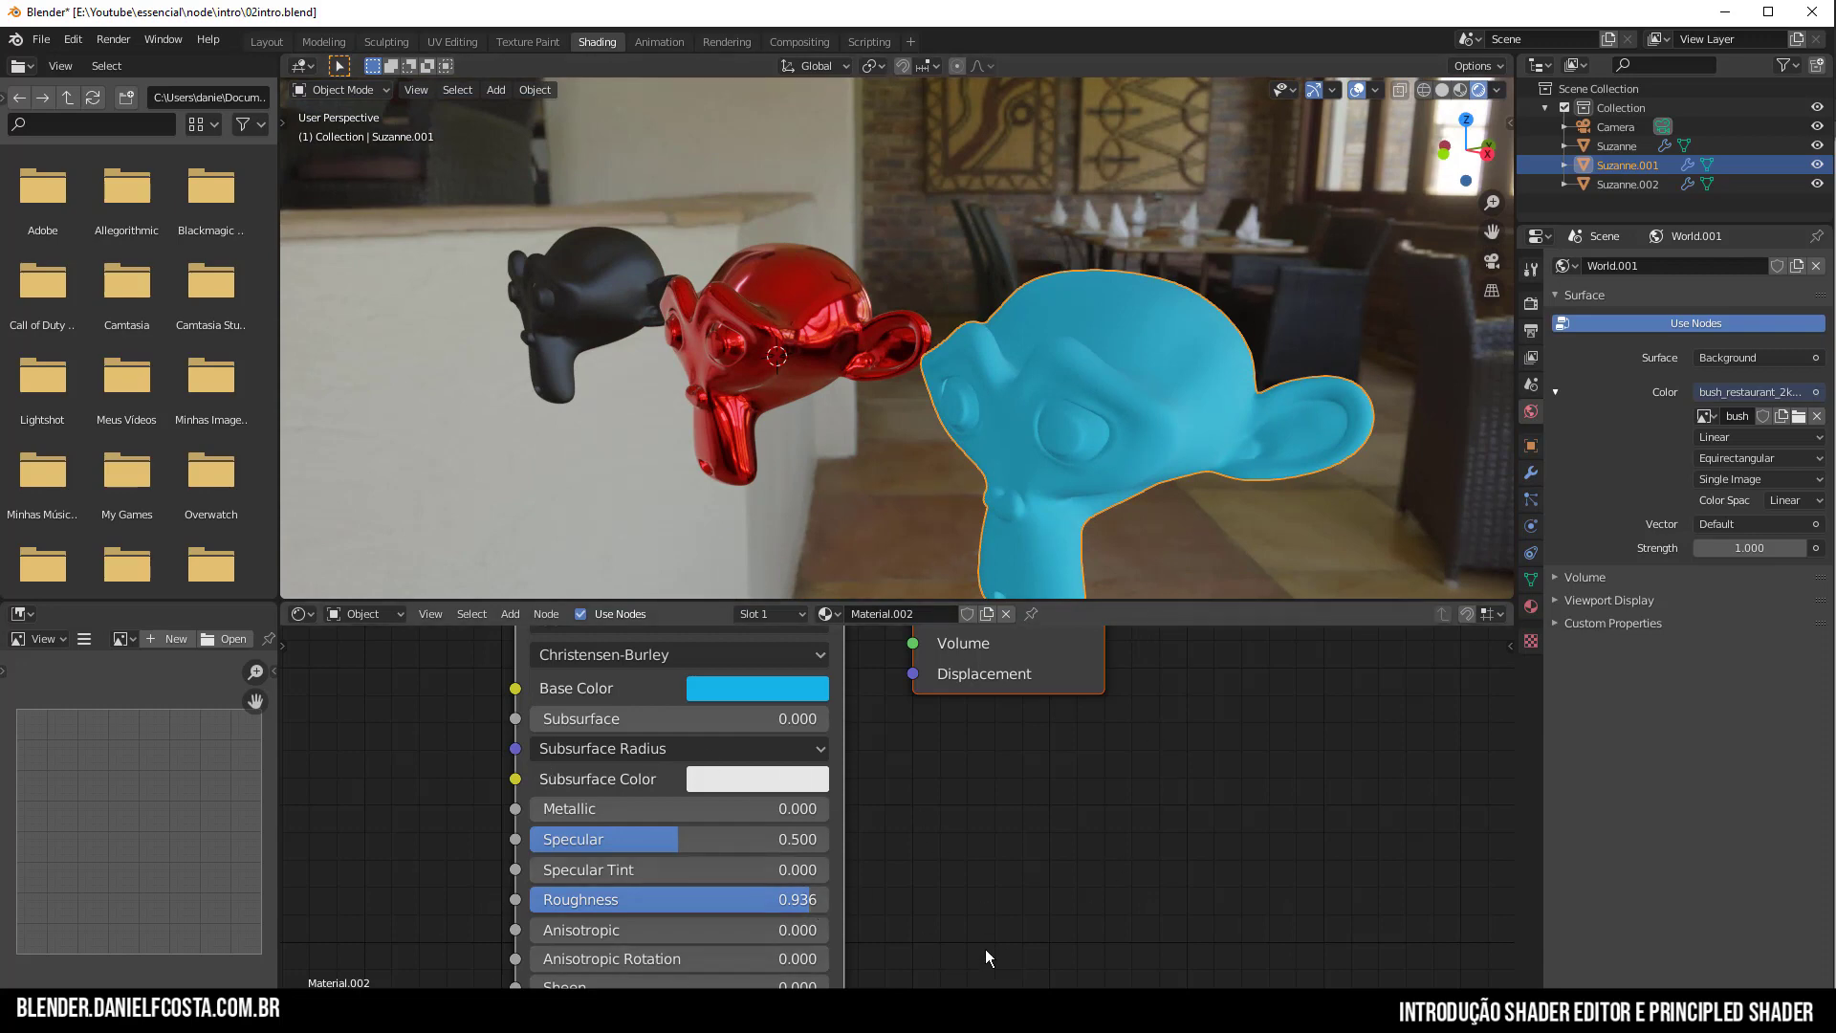
Set the Sheen of Suzanne.001's material to 1, with the head viewed up close.
middle_drag(911, 911, 859, 674)
scroll(860, 765, up, 1)
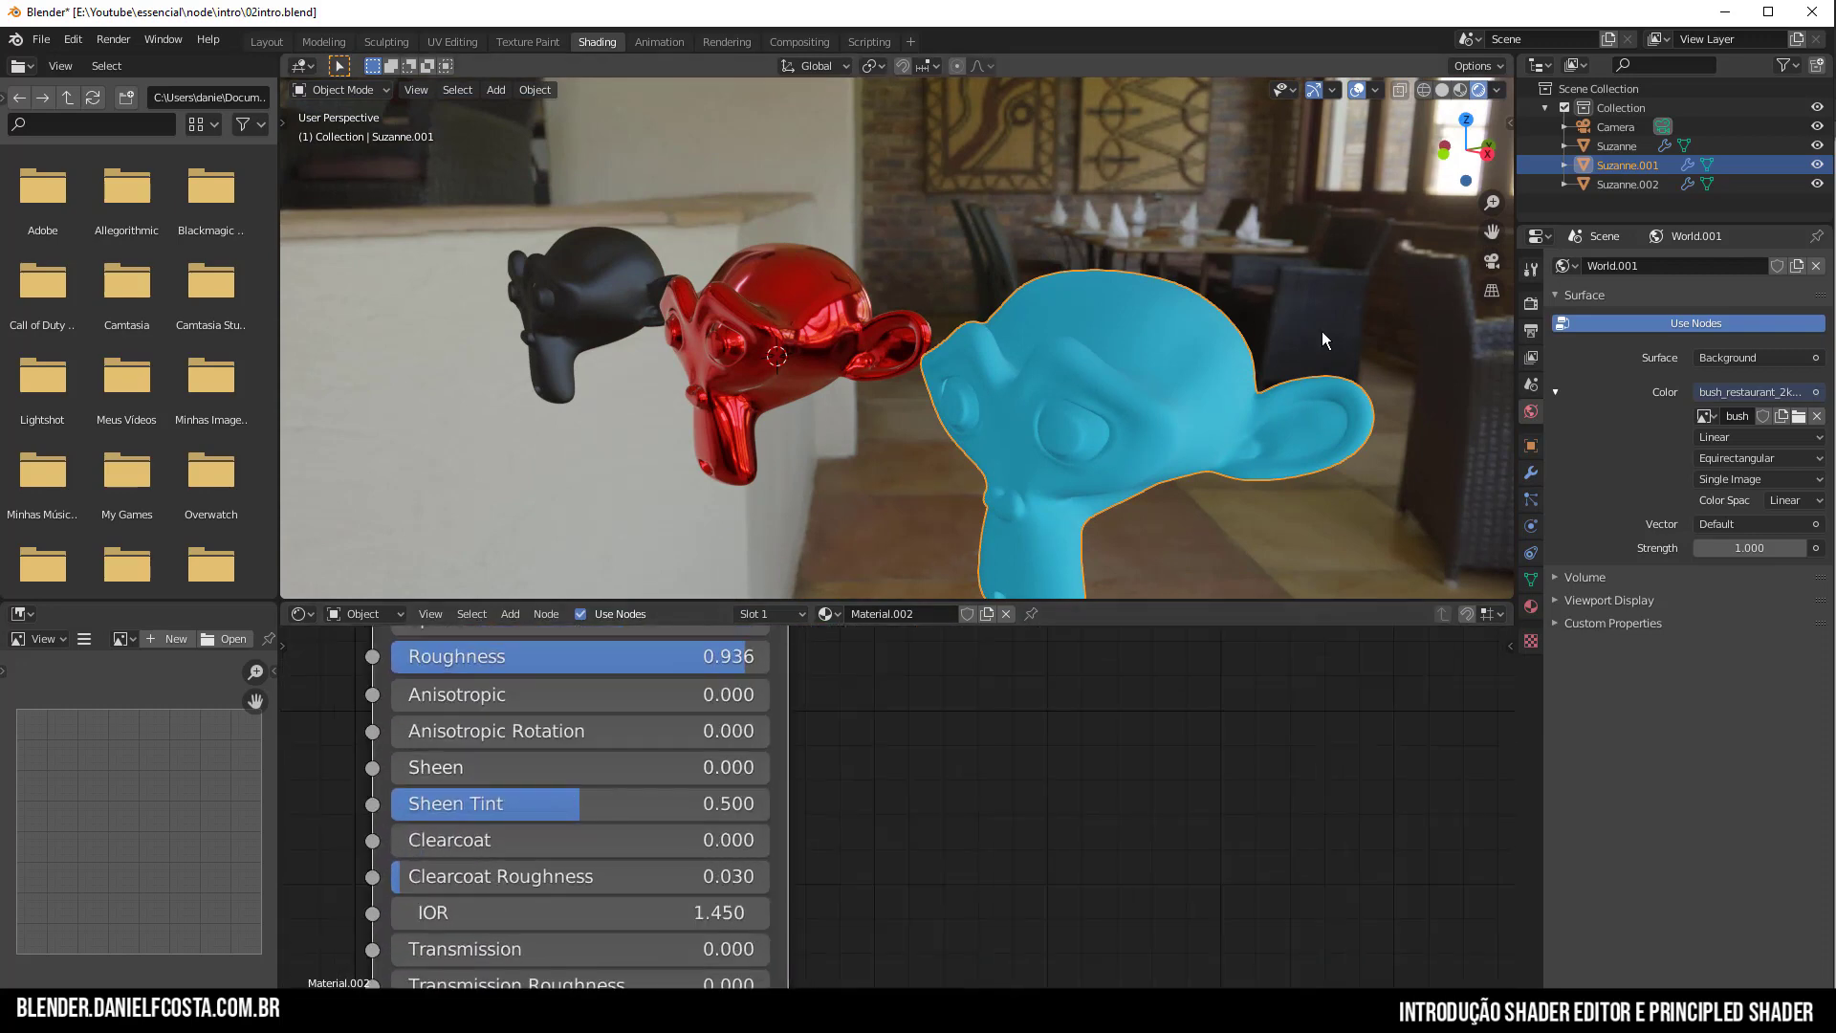
scroll(1321, 330, up, 5)
shift+middle_drag(1489, 360, 1237, 348)
scroll(1239, 357, down, 6)
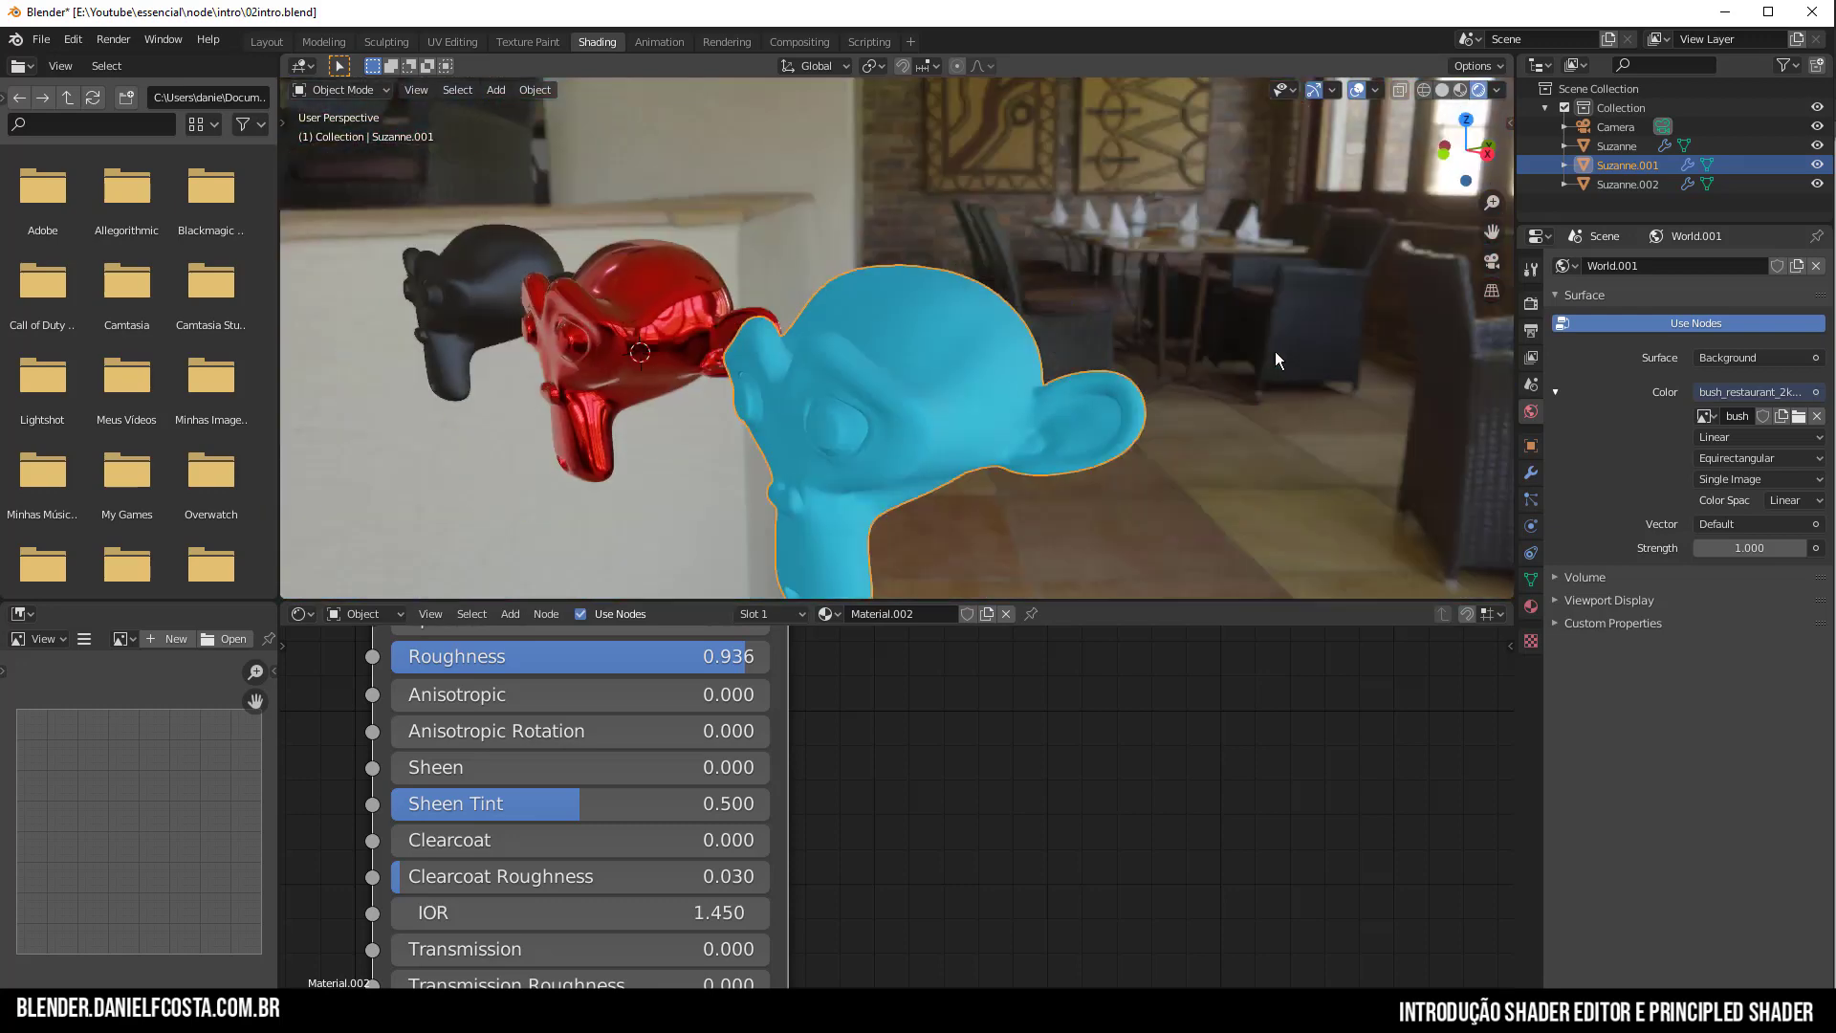
scroll(1138, 315, up, 5)
scroll(1243, 322, down, 2)
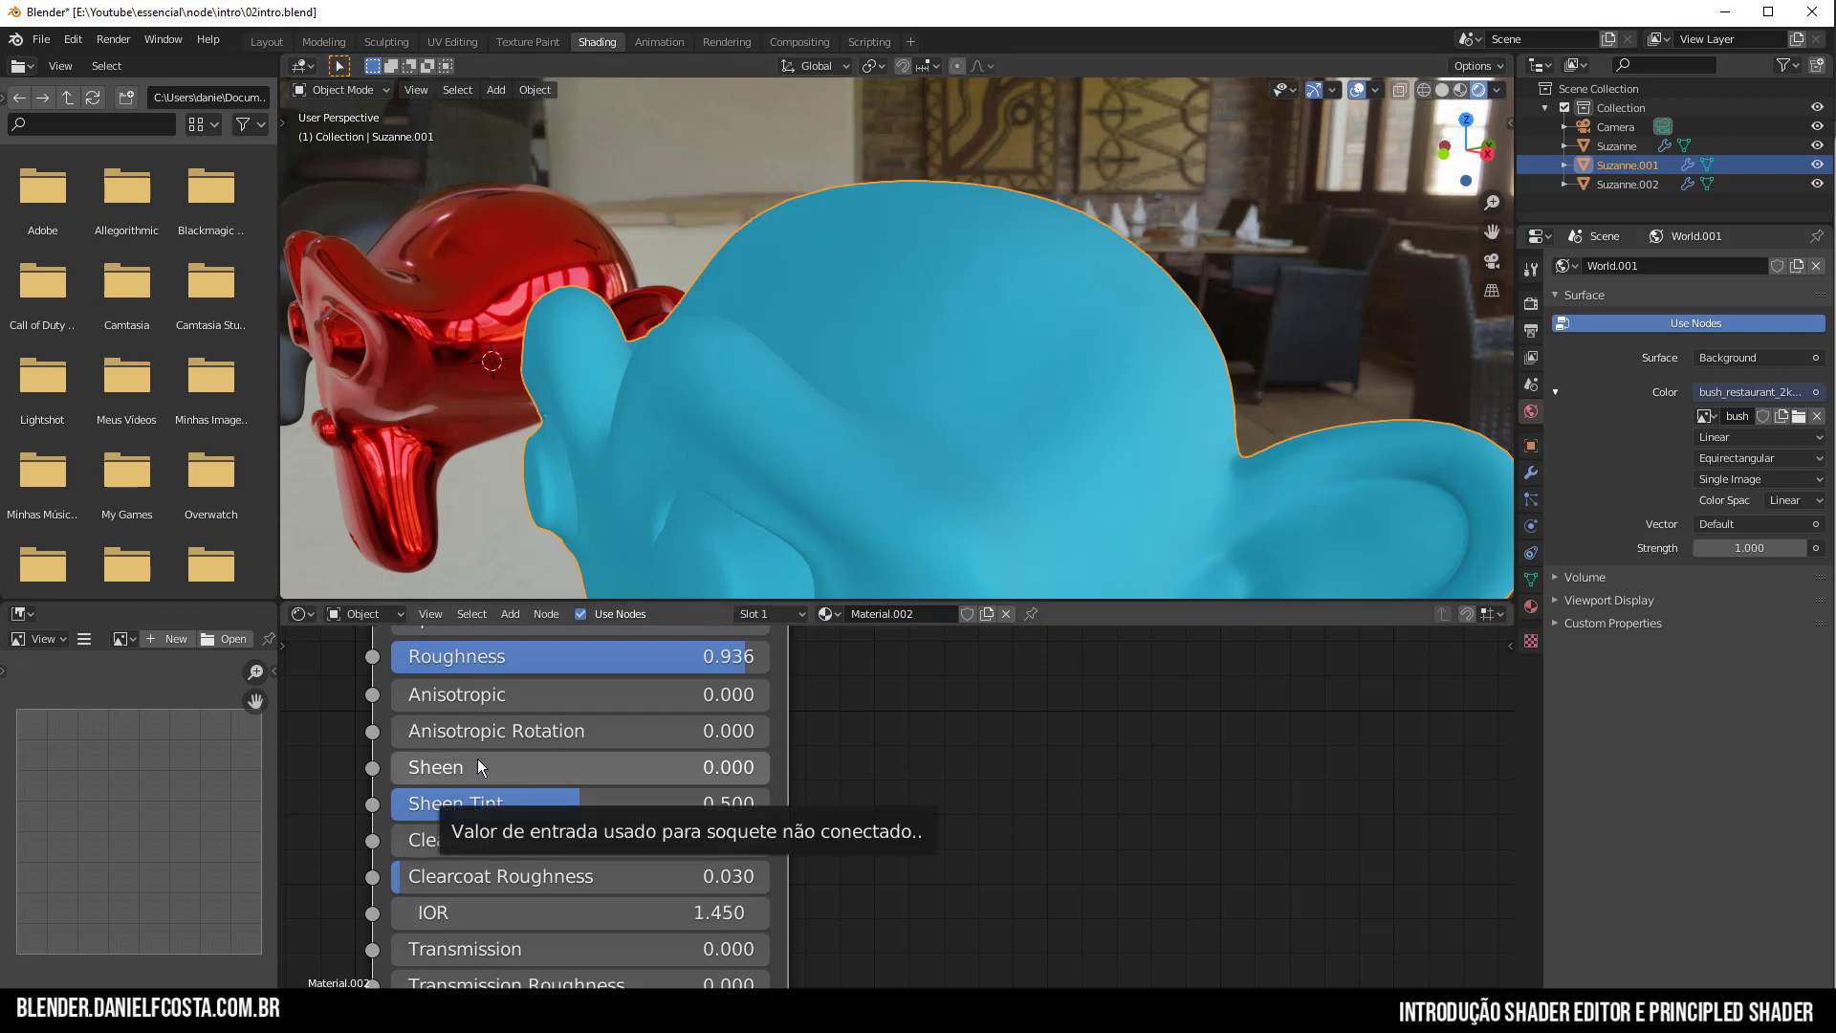
drag(478, 760, 841, 759)
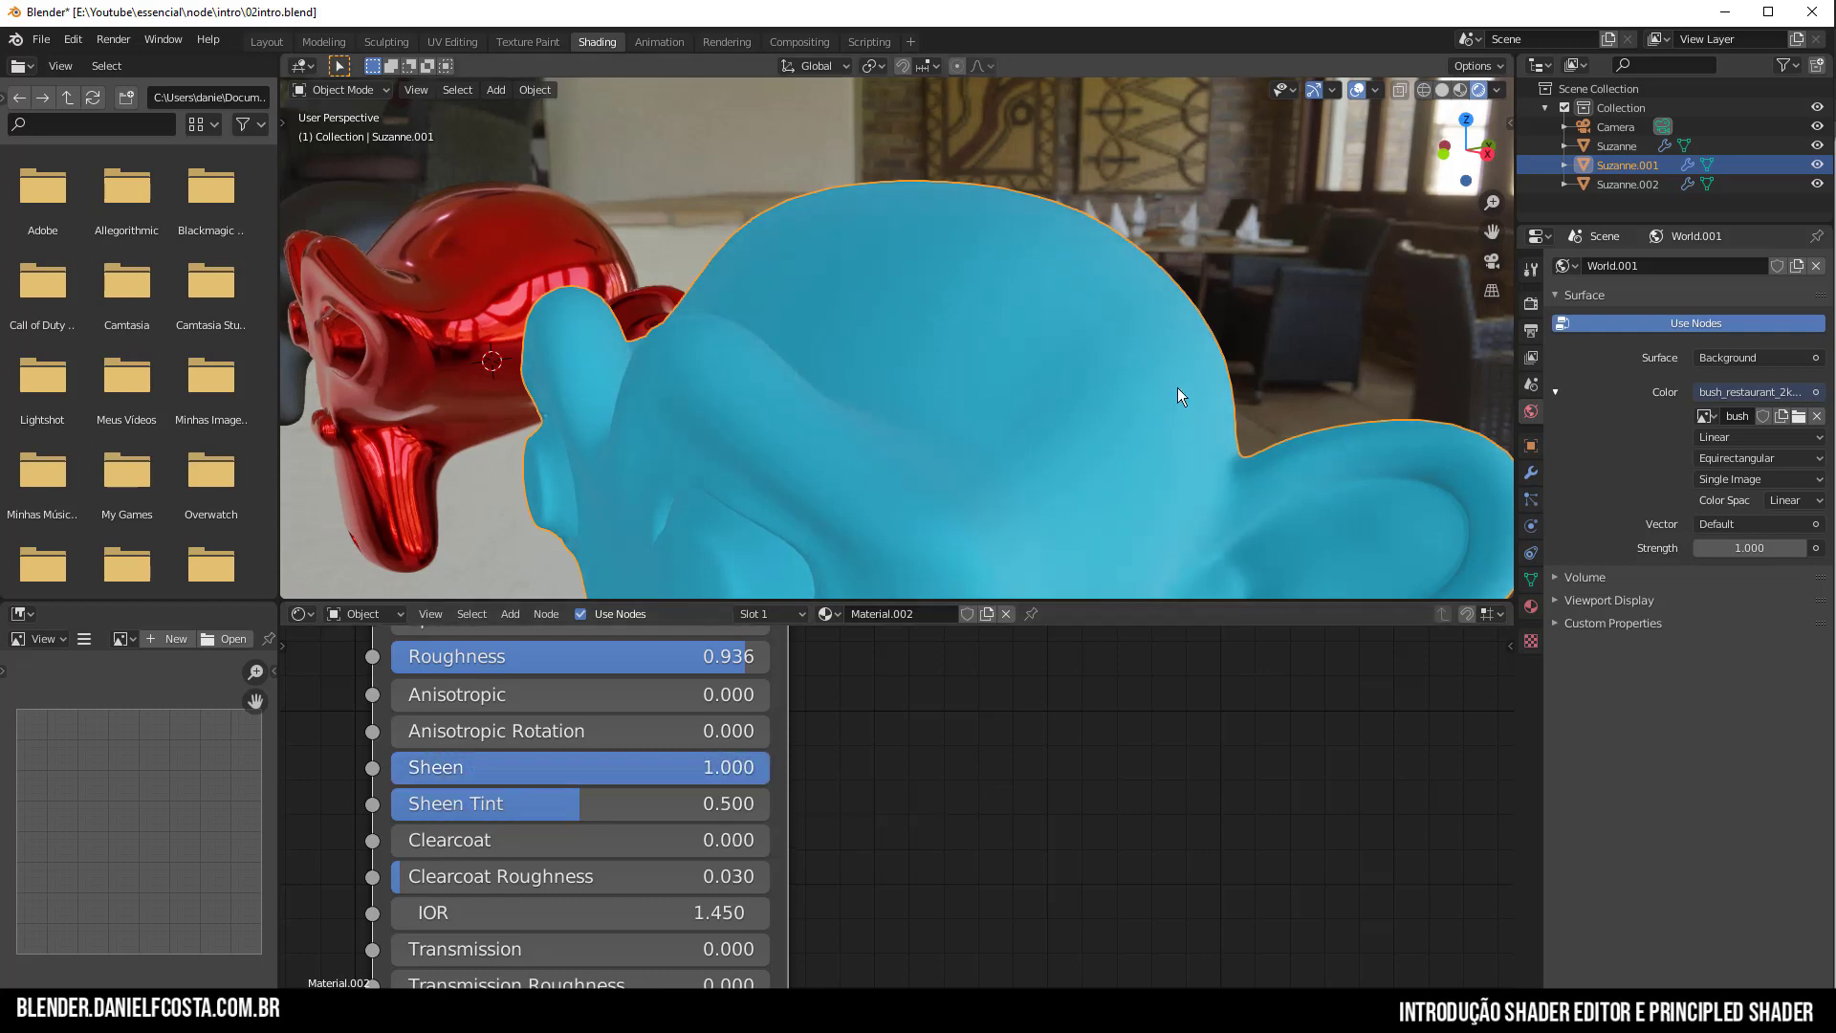
Change the Base Color of Suzanne.001's material to a deeper blue.
middle_drag(767, 673, 924, 985)
scroll(825, 796, down, 1)
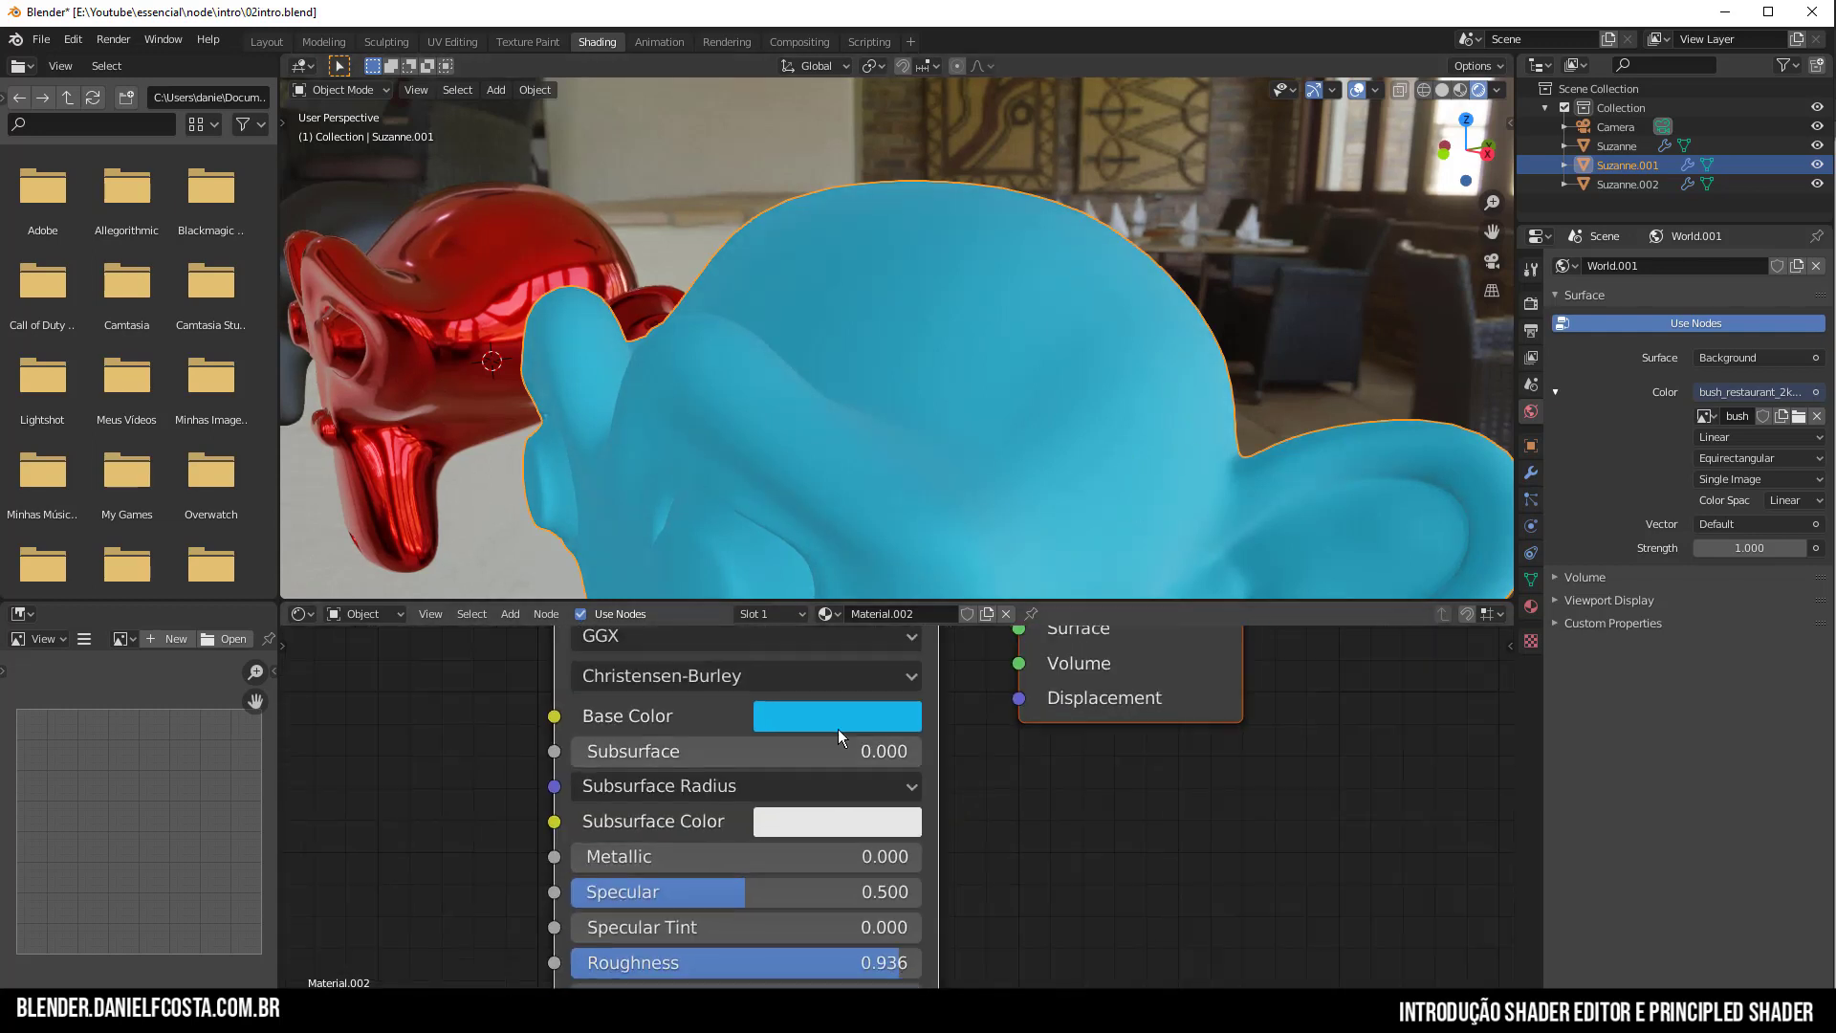
click(841, 719)
drag(929, 305, 982, 303)
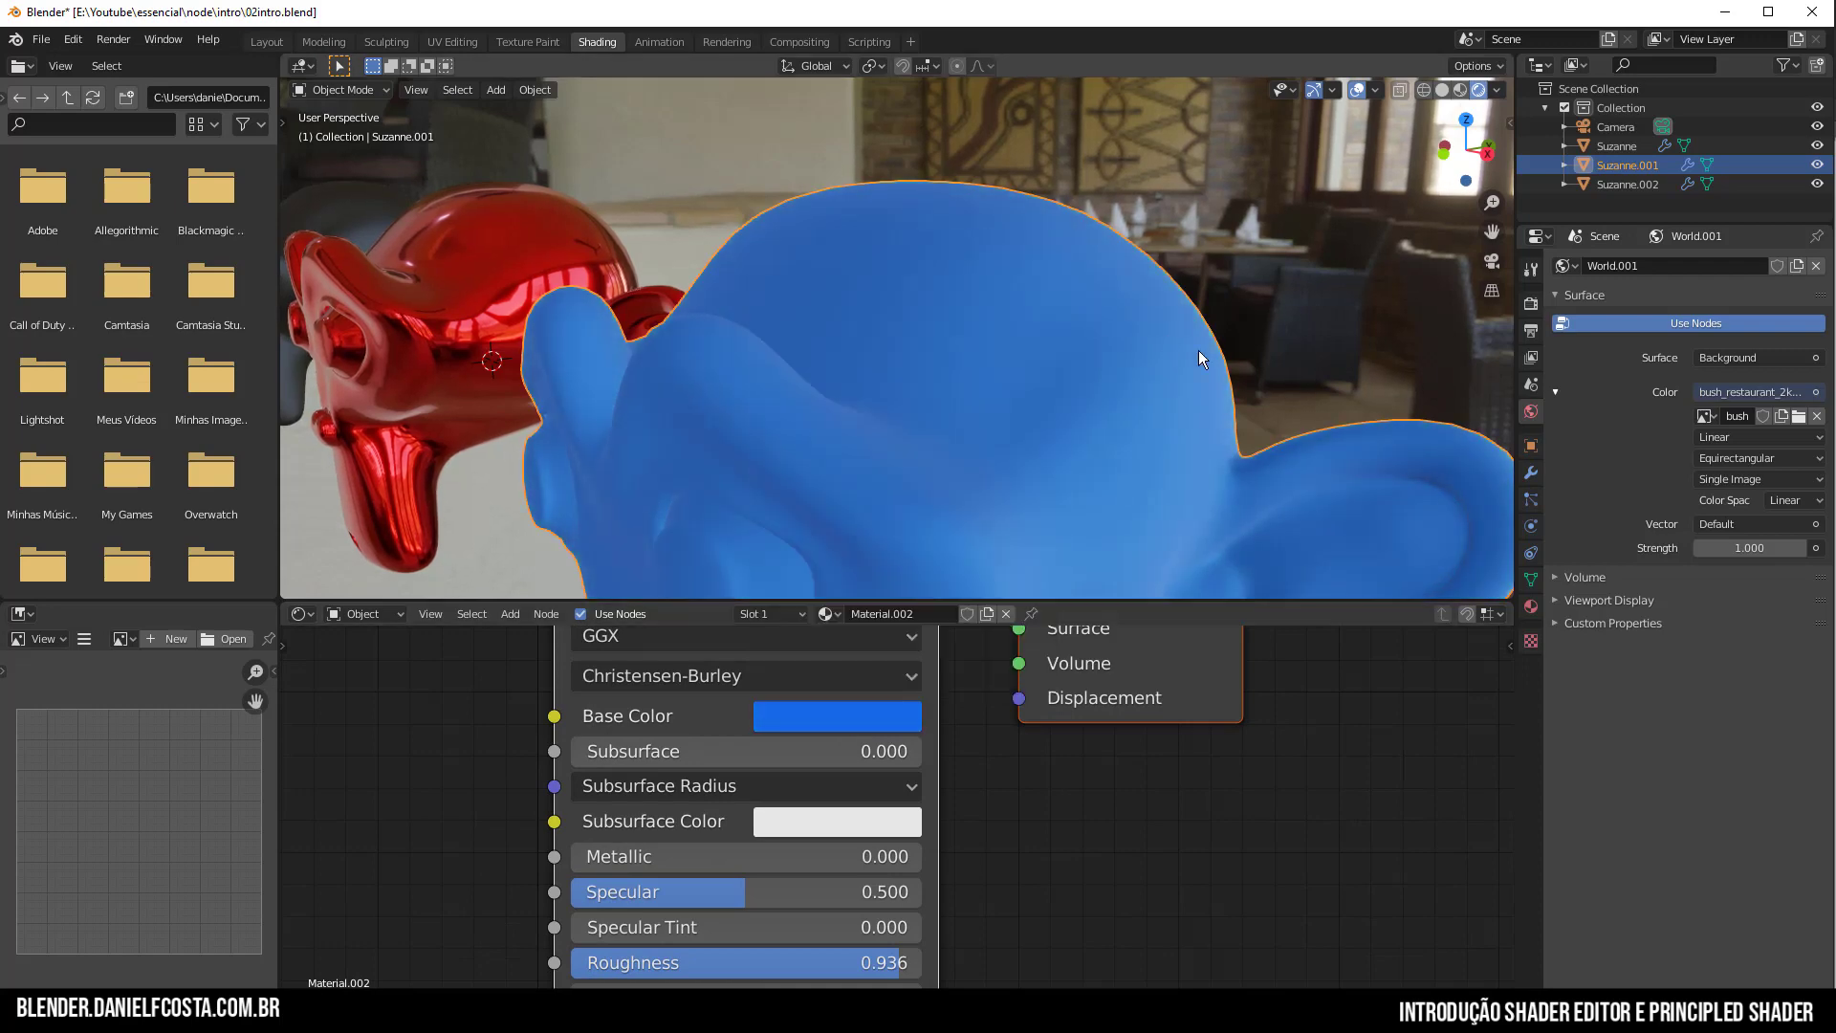
Lower the Roughness of the blue material to 0.845 with Sheen kept at 1, and inspect the surface.
scroll(795, 924, down, 1)
middle_drag(794, 924, 761, 808)
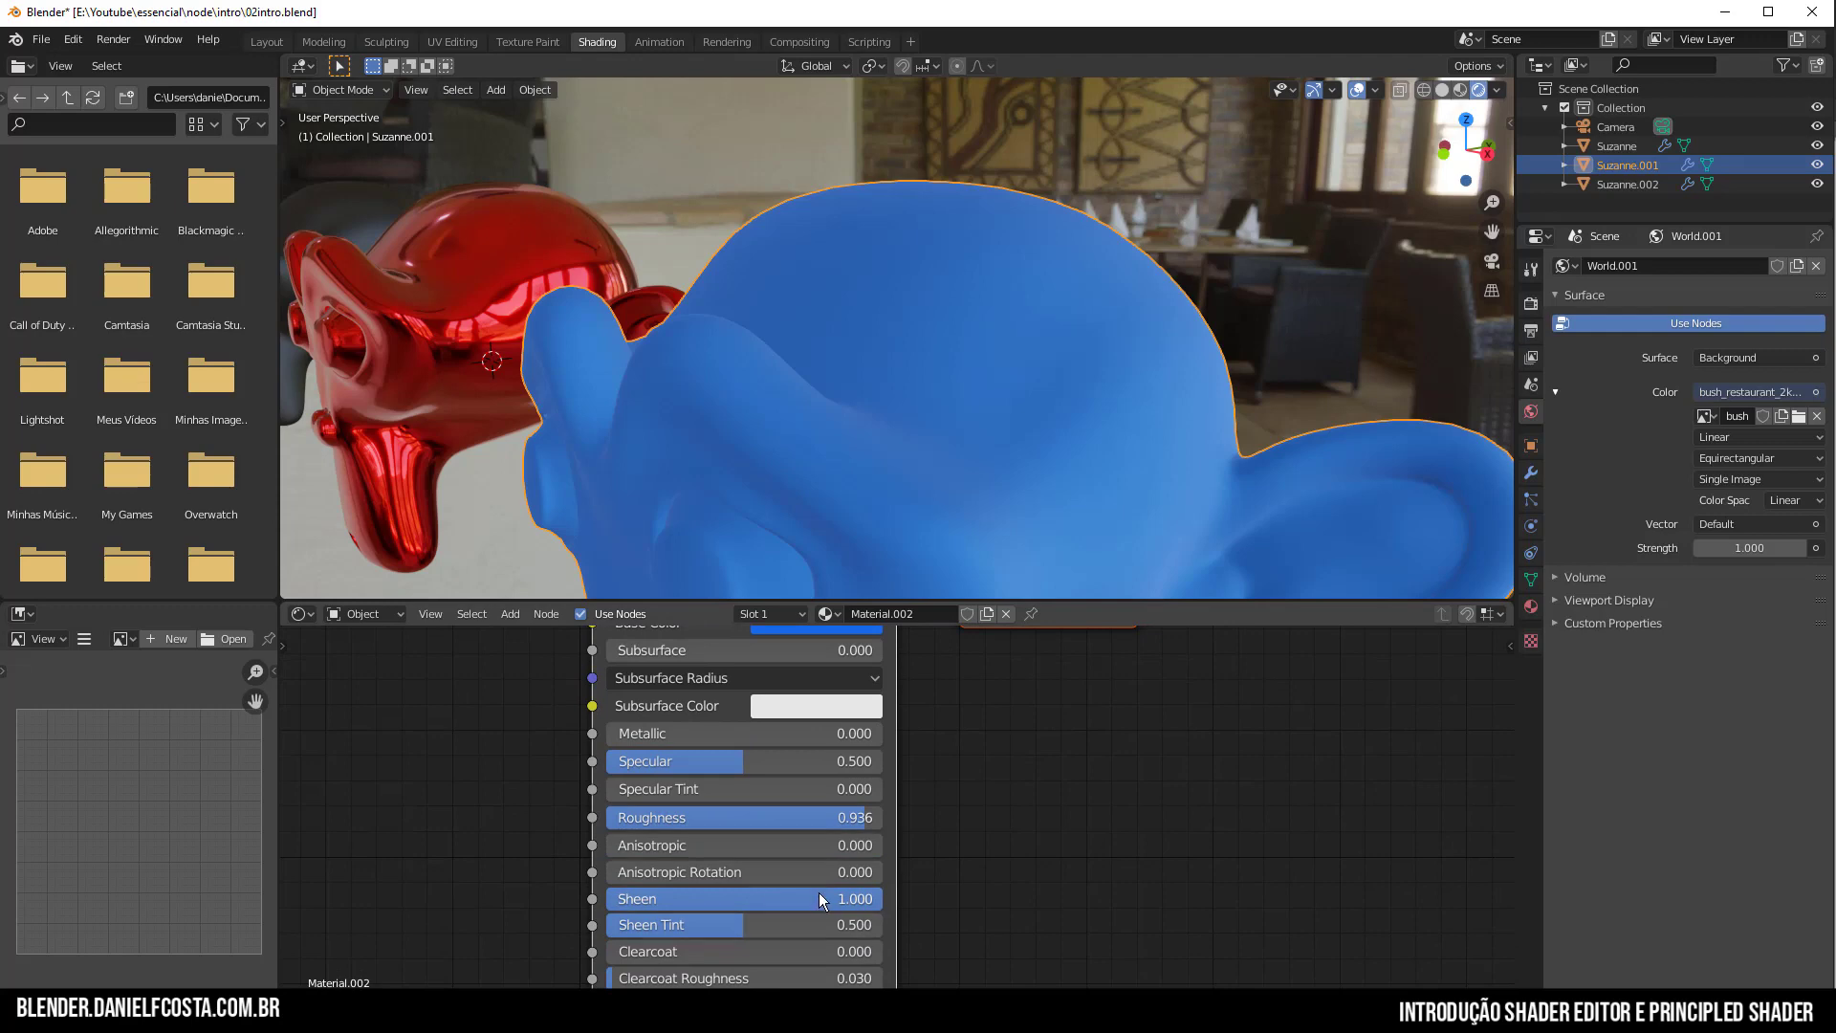
drag(818, 894, 881, 894)
mouse_move(871, 818)
mouse_down()
mouse_move(786, 818)
mouse_move(839, 817)
mouse_up()
middle_drag(957, 451, 976, 422)
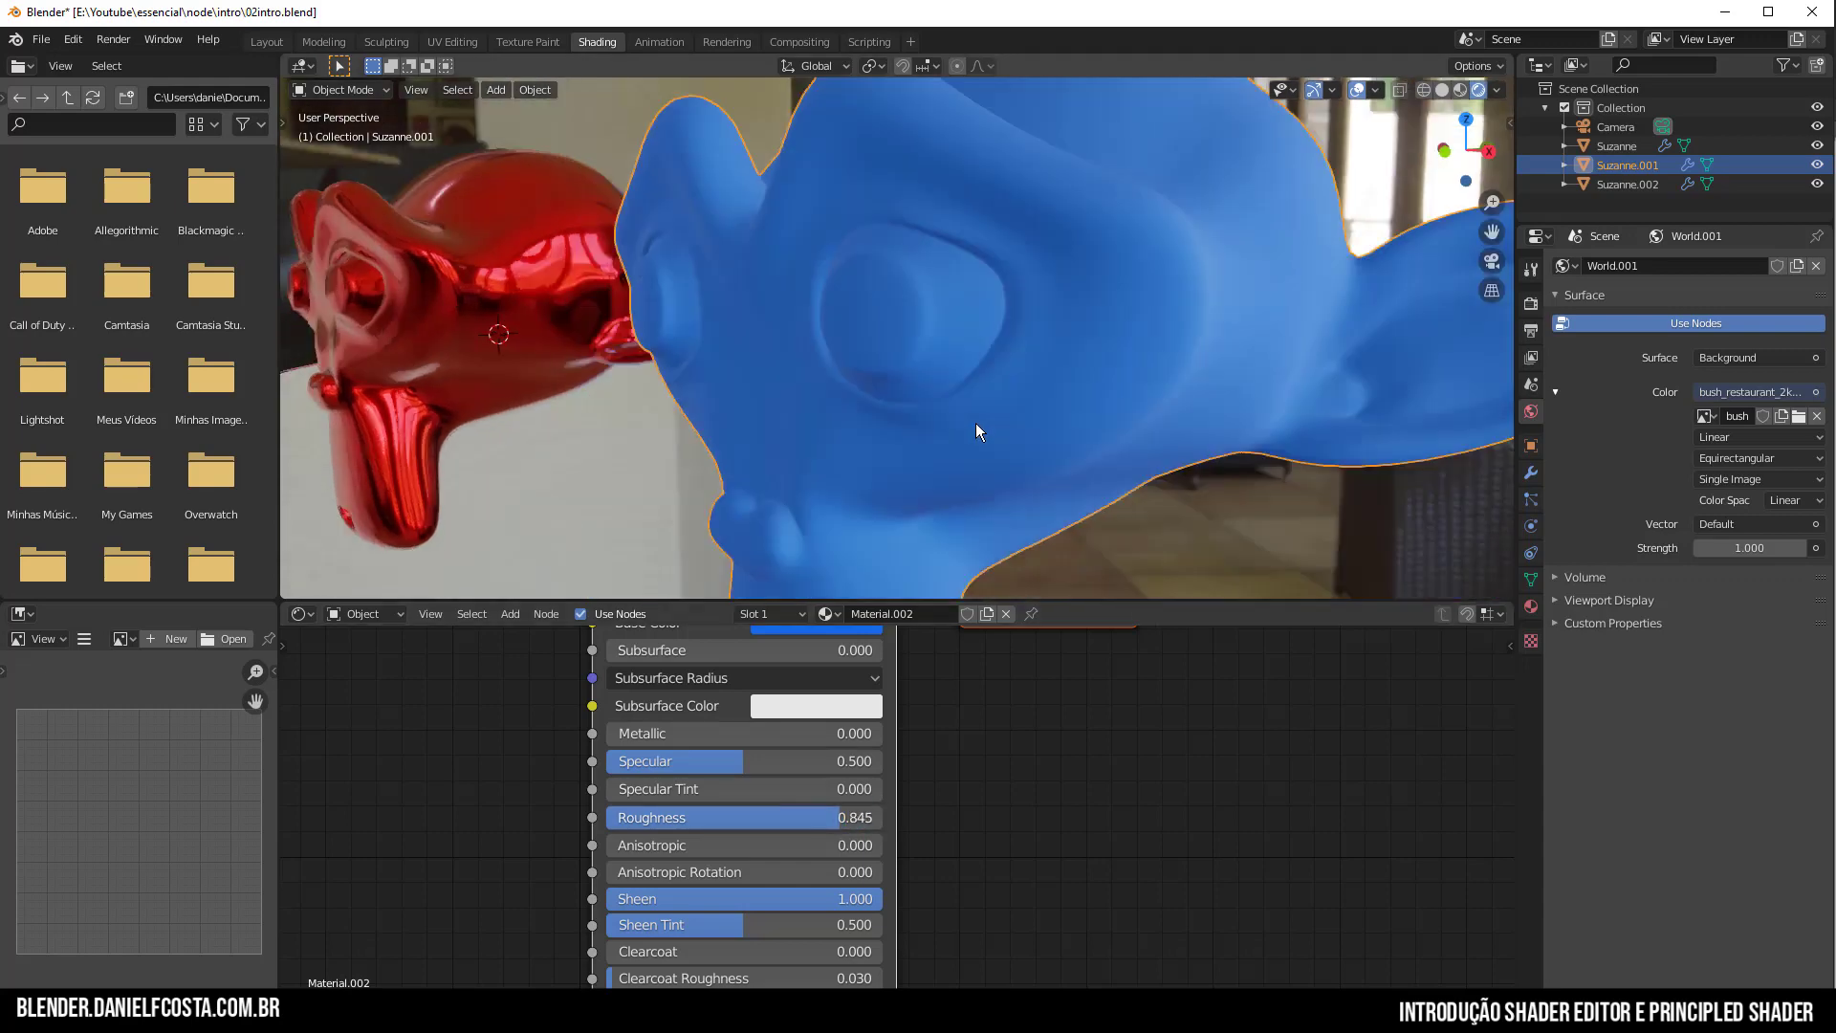
Deselect the blue head and view the three monkey heads together from the front to compare their materials.
scroll(975, 423, down, 5)
middle_drag(899, 369, 983, 422)
click(992, 456)
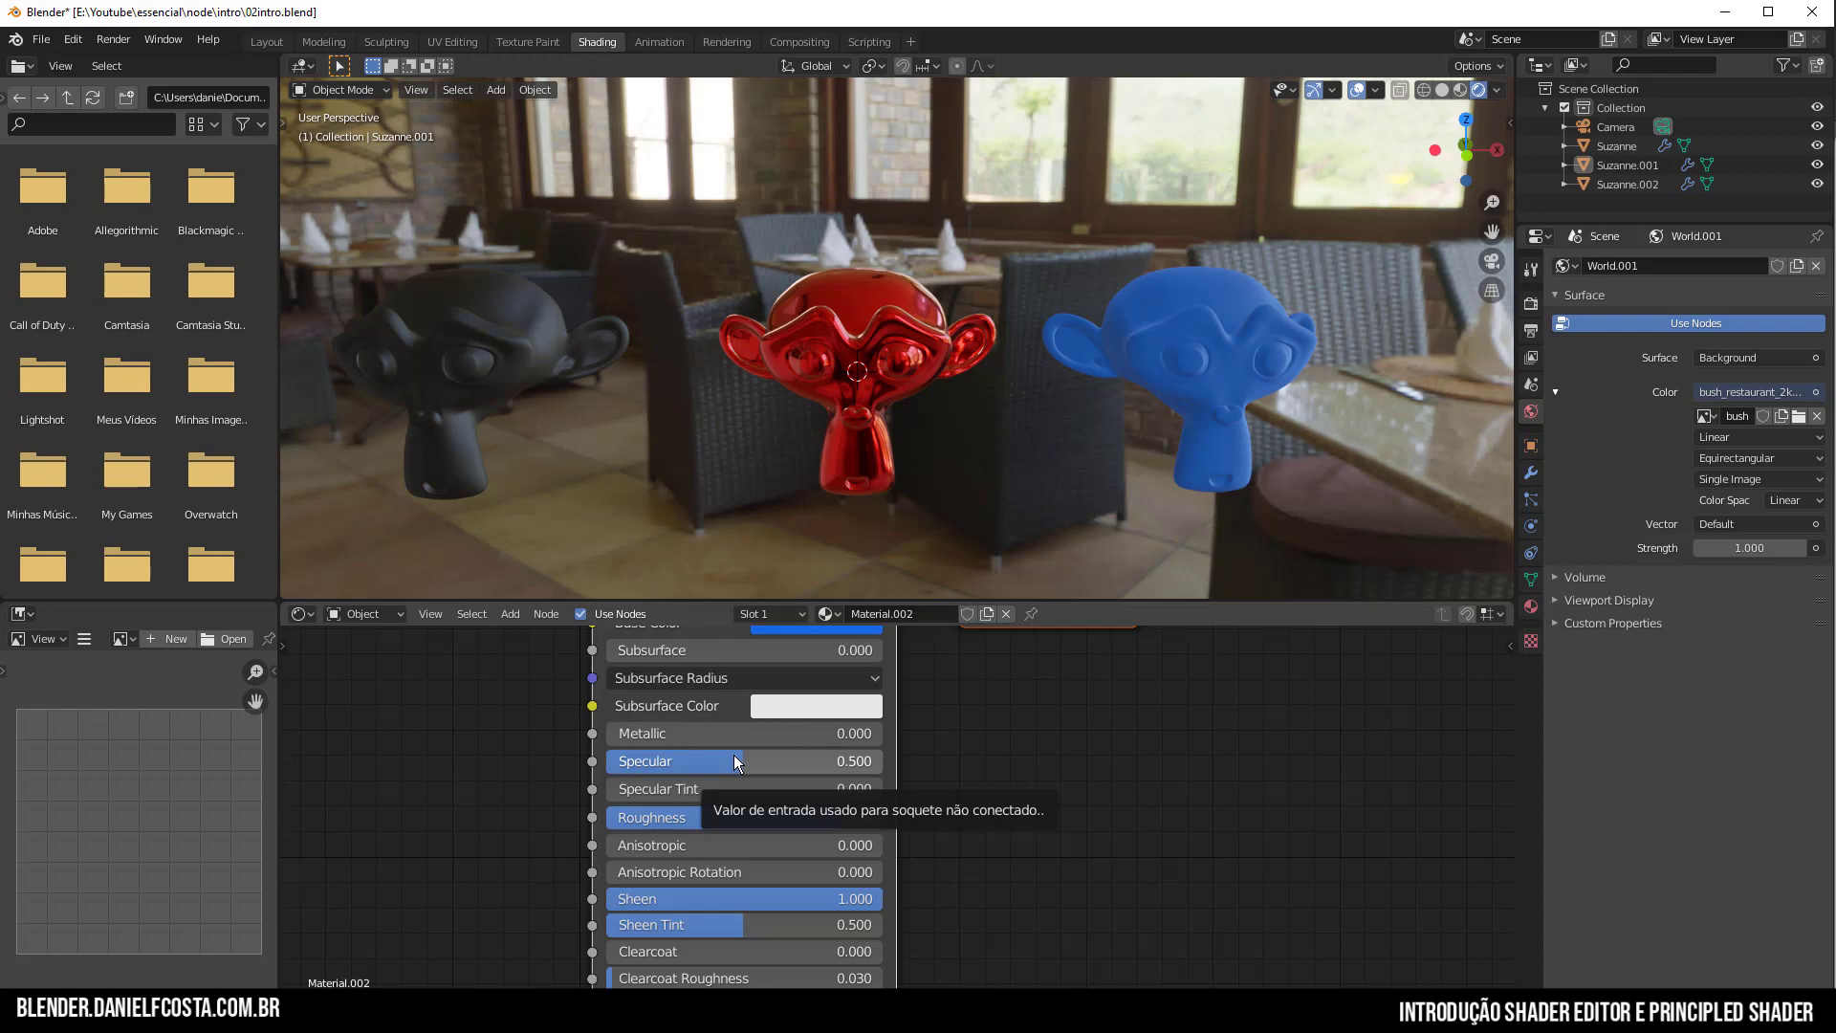
scroll(646, 719, down, 1)
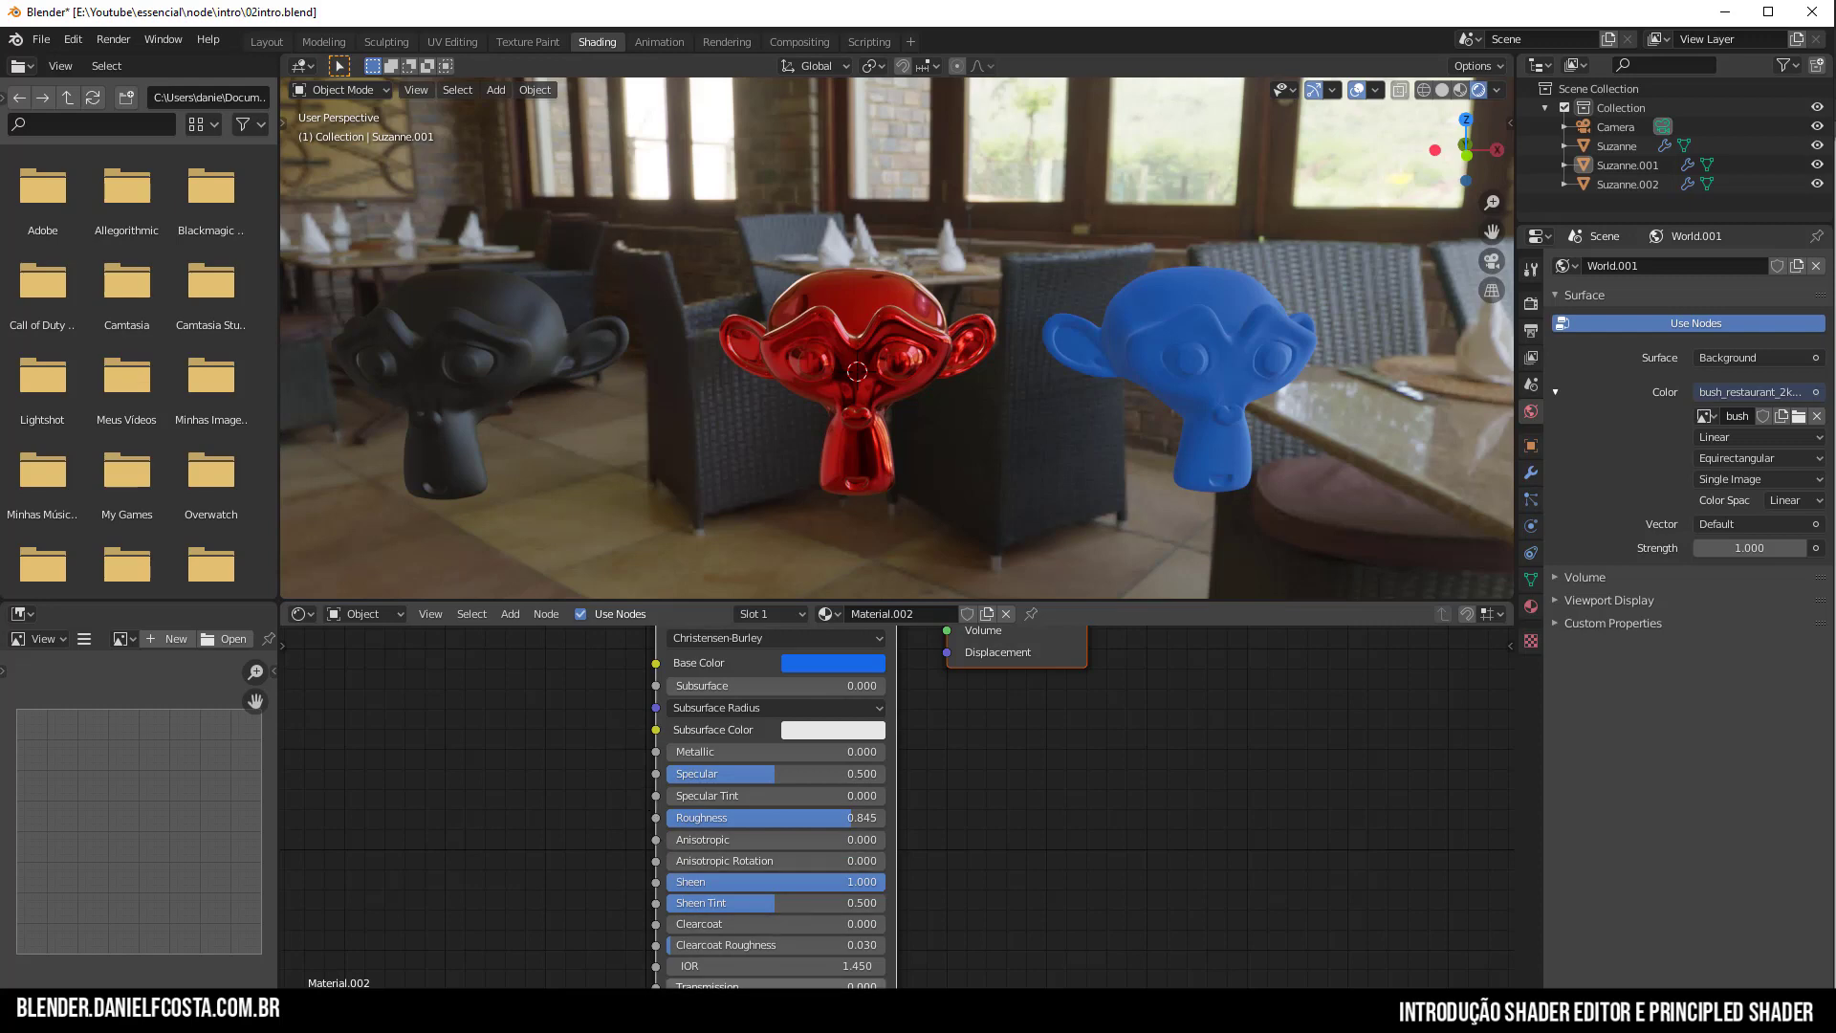
scroll(946, 816, up, 1)
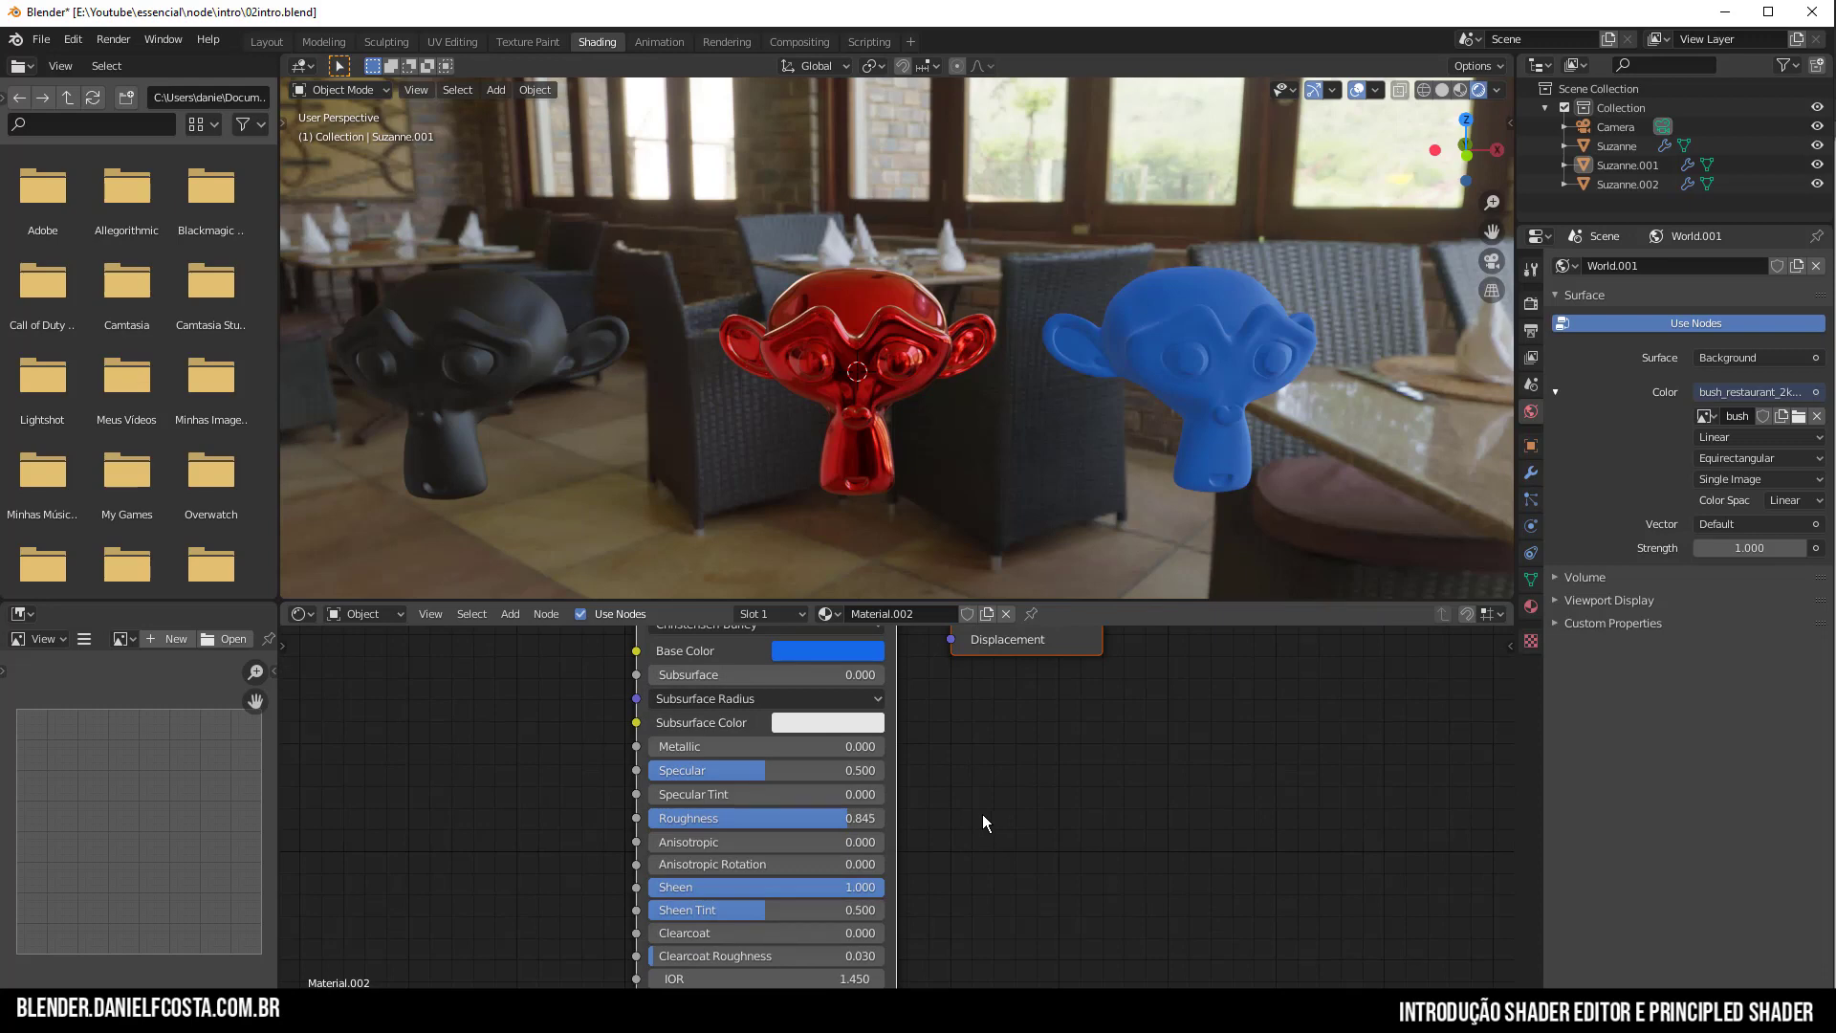
Select the red head, enable Screen Space Reflections in the Eevee render settings, and inspect the head's reflections.
click(869, 386)
click(1531, 303)
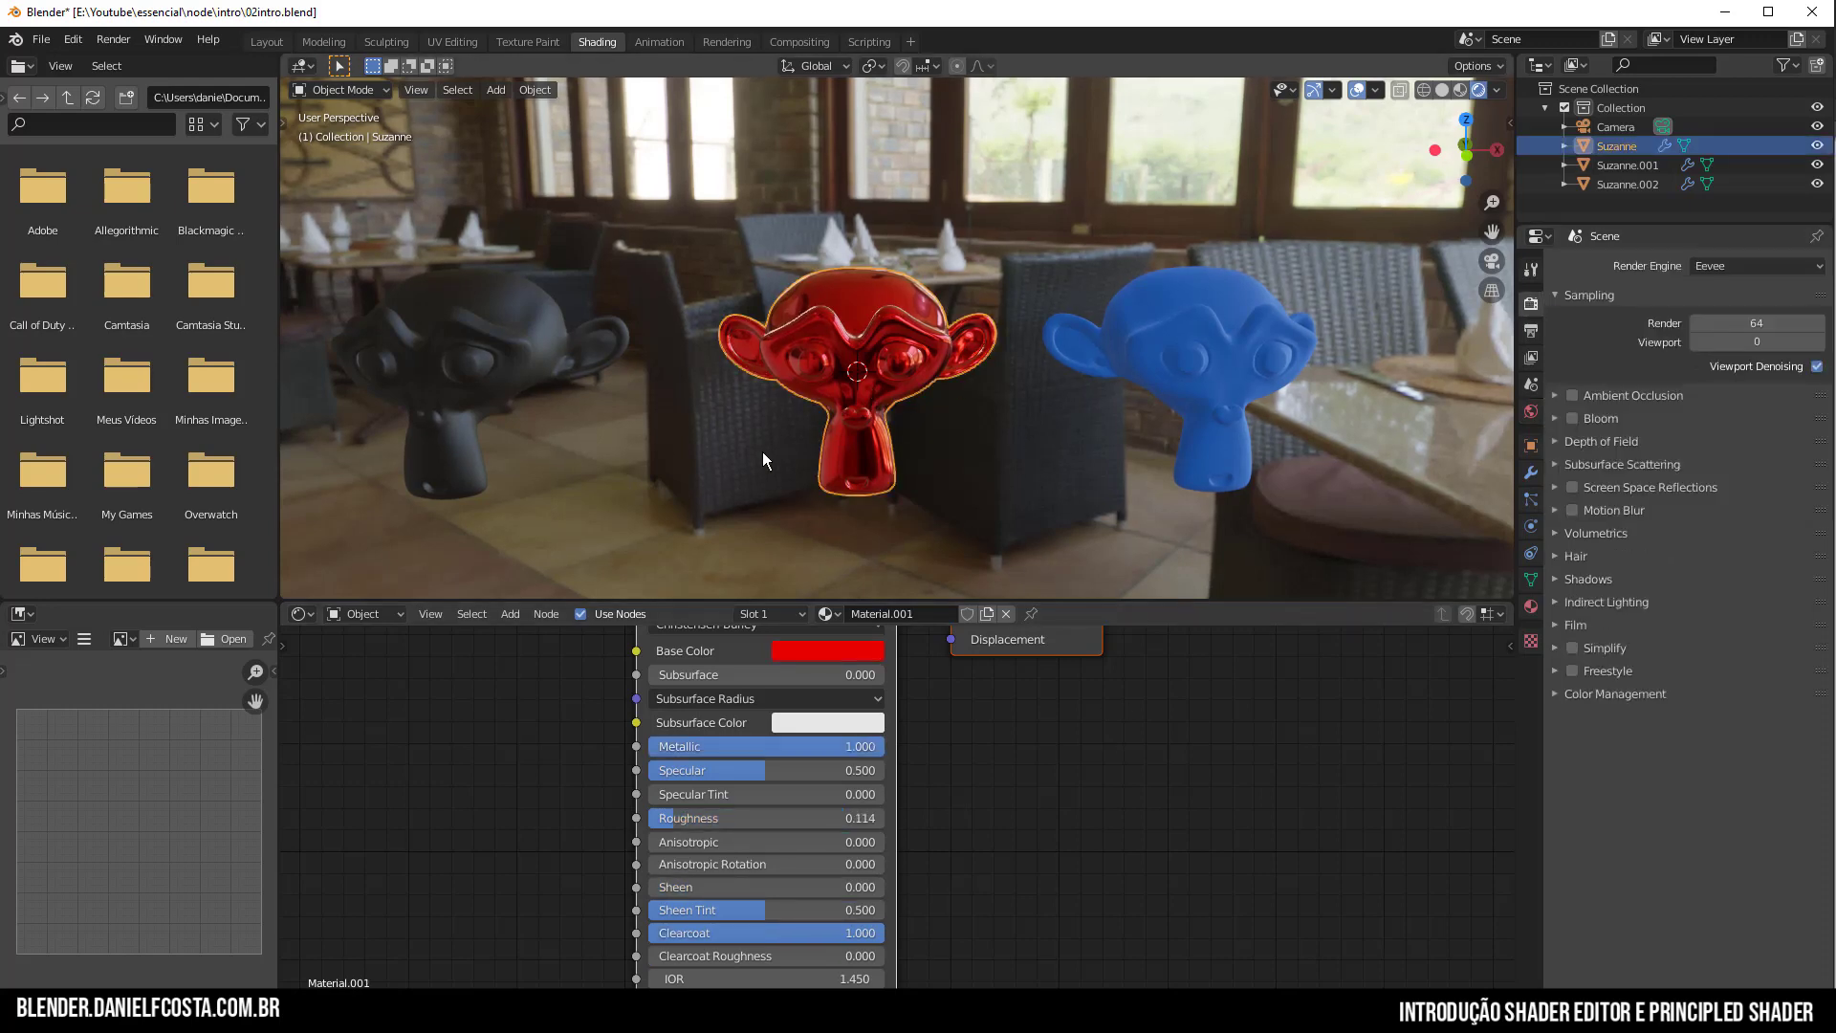
scroll(1009, 461, up, 5)
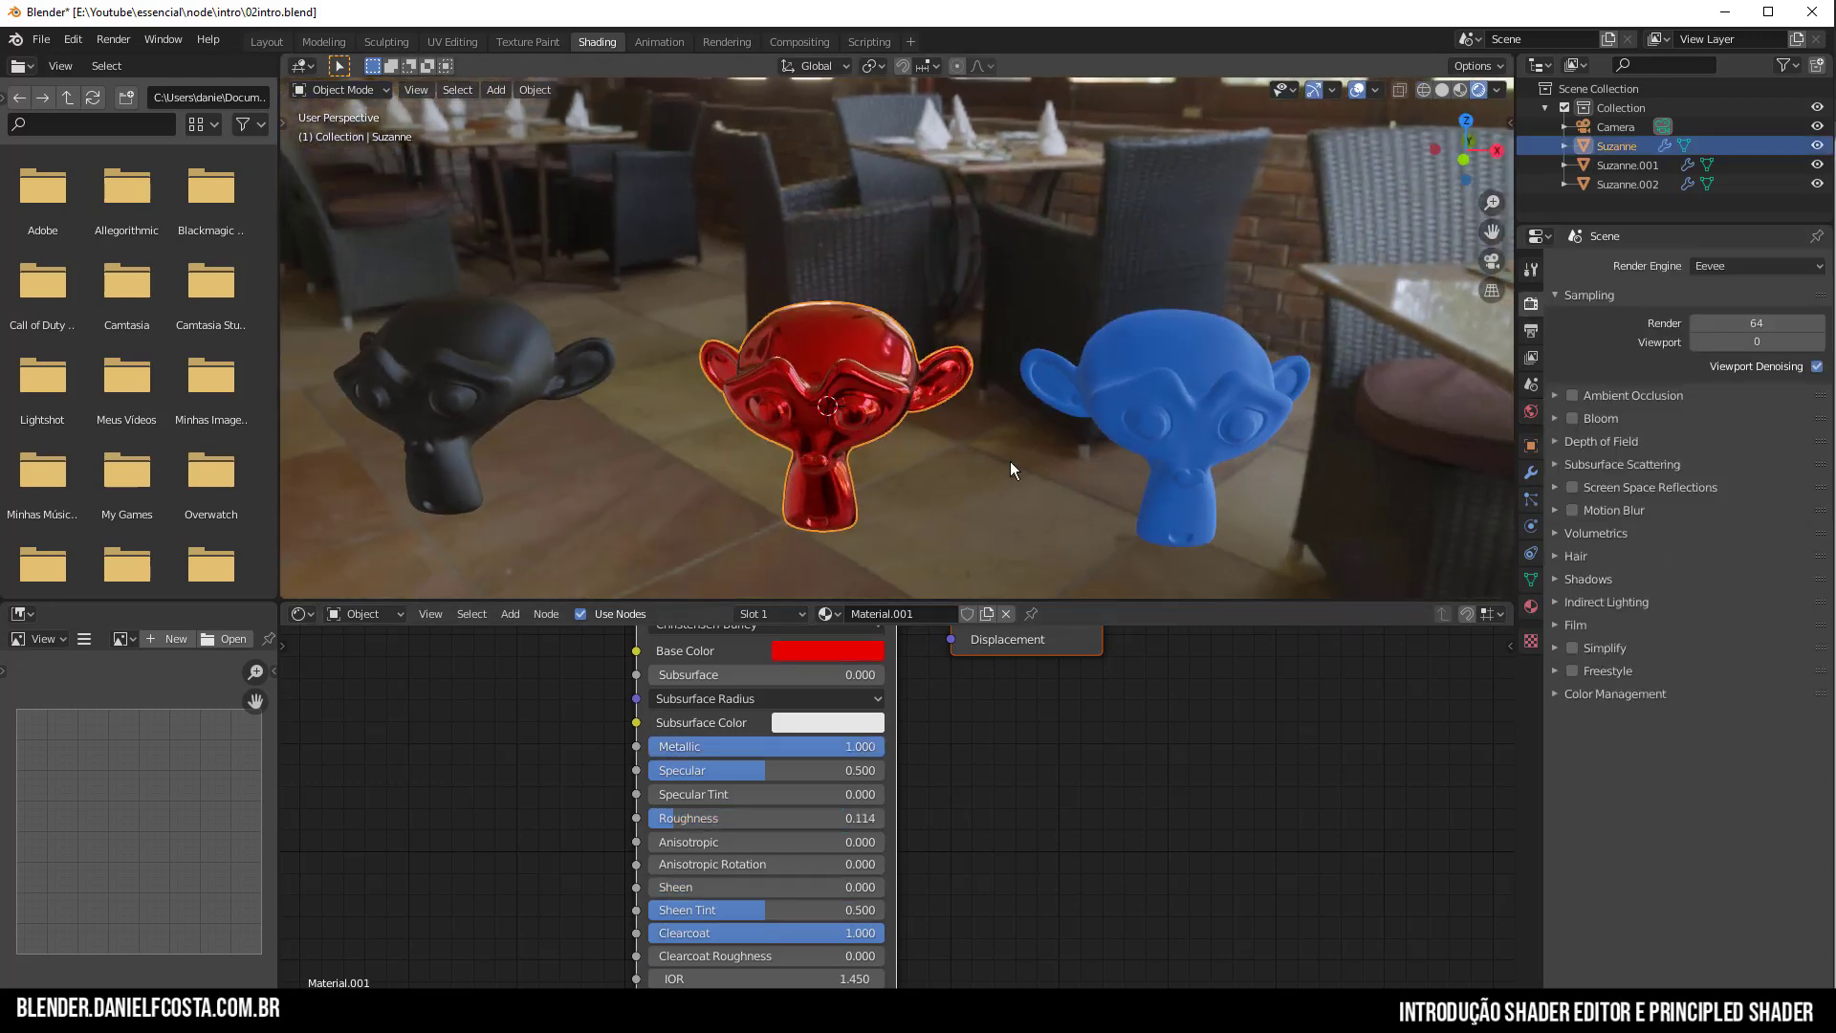
click(1563, 487)
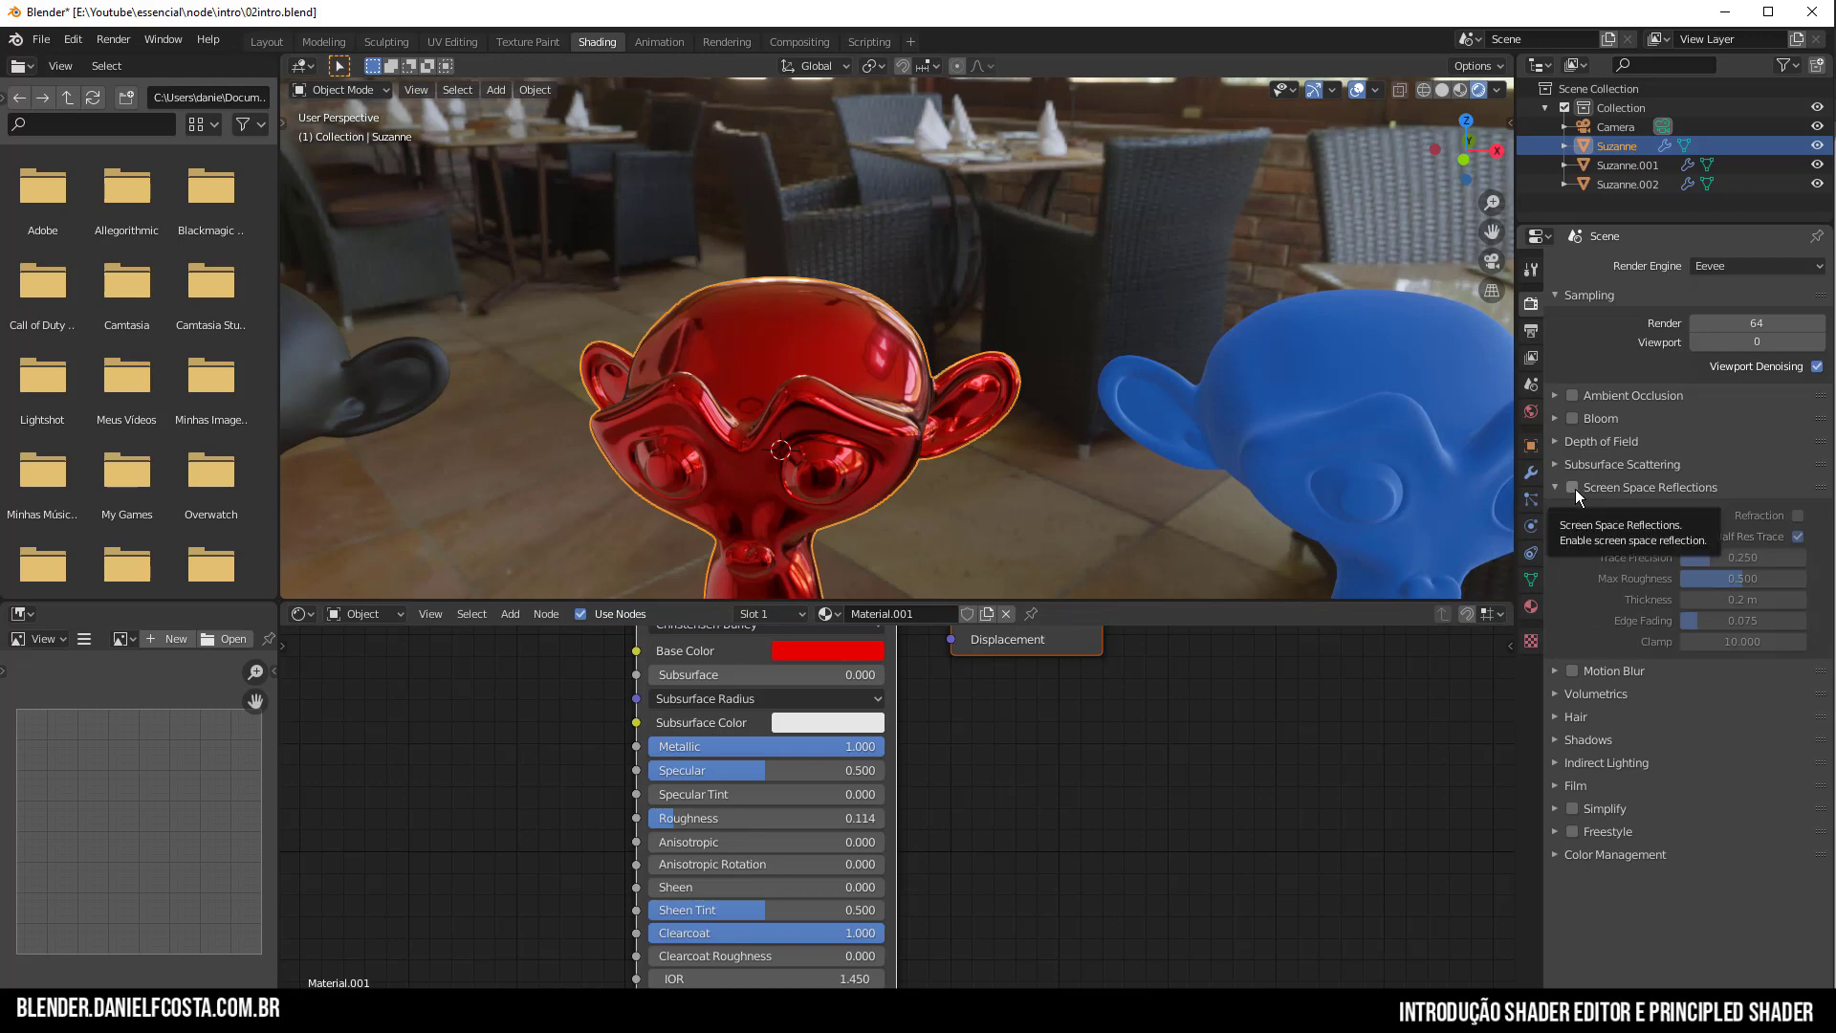
middle_drag(1004, 373, 690, 415)
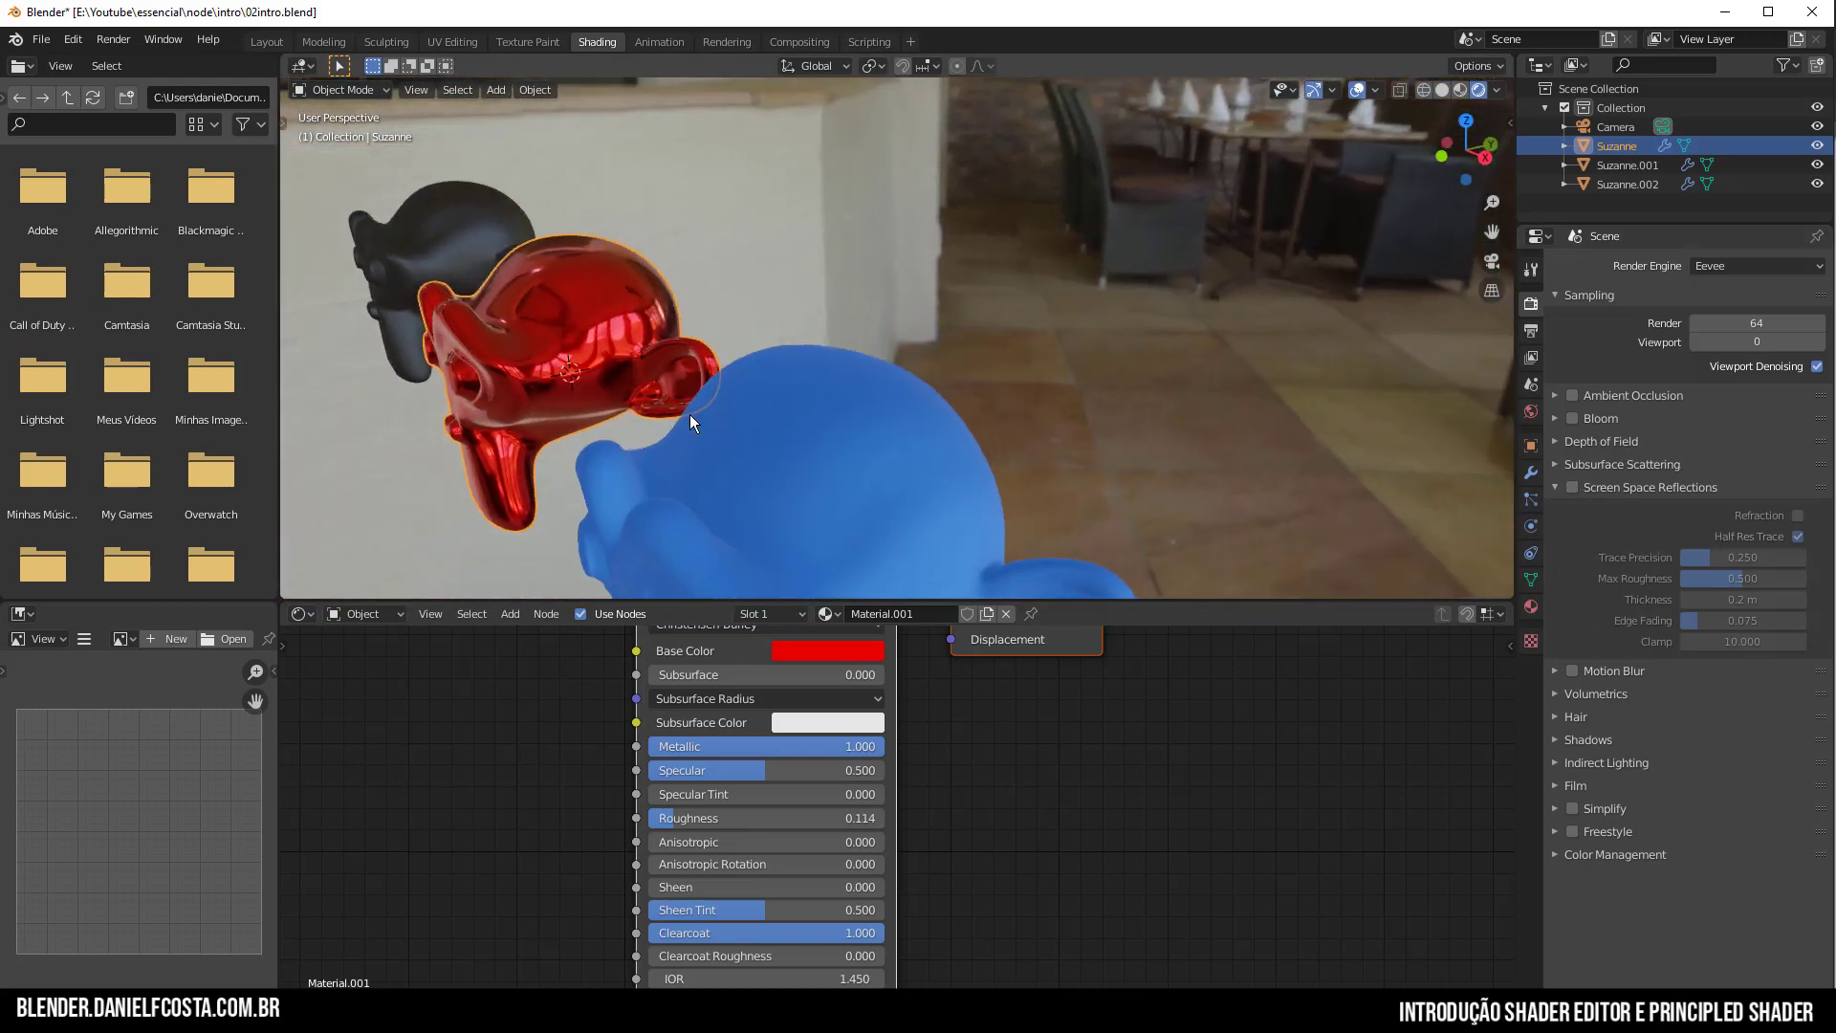
click(1571, 486)
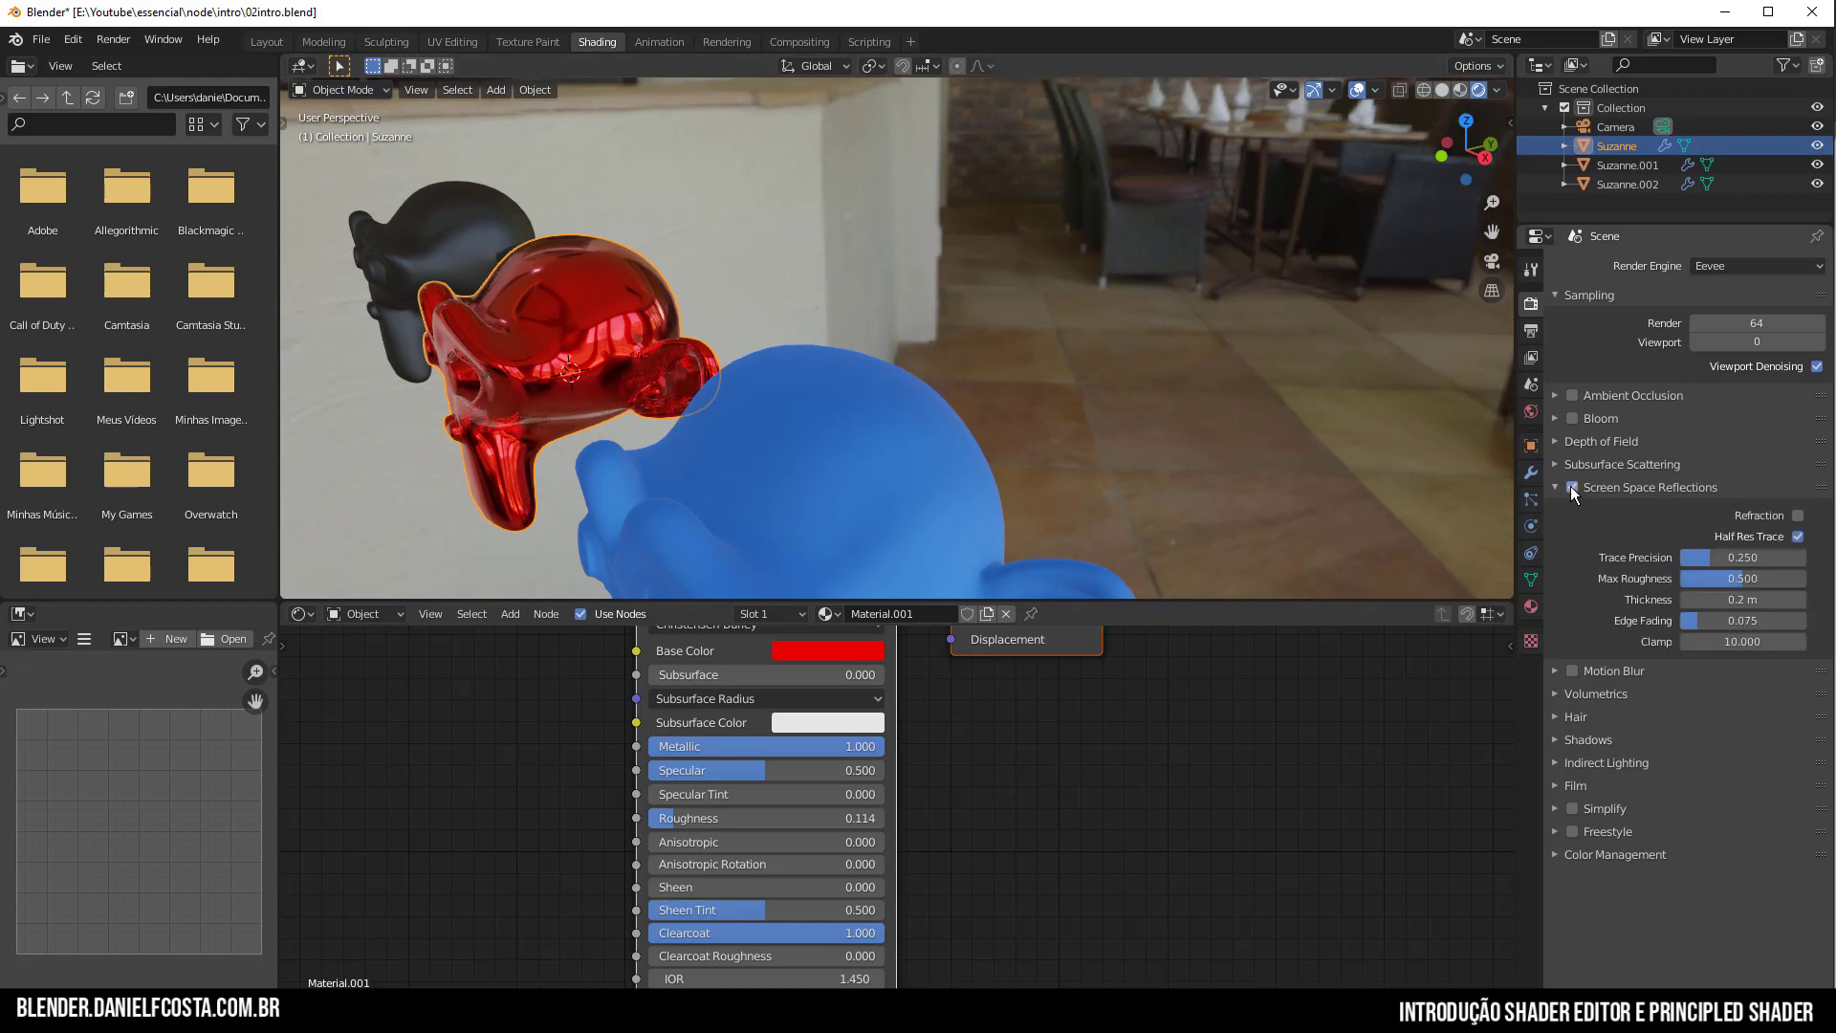
middle_drag(559, 424, 723, 325)
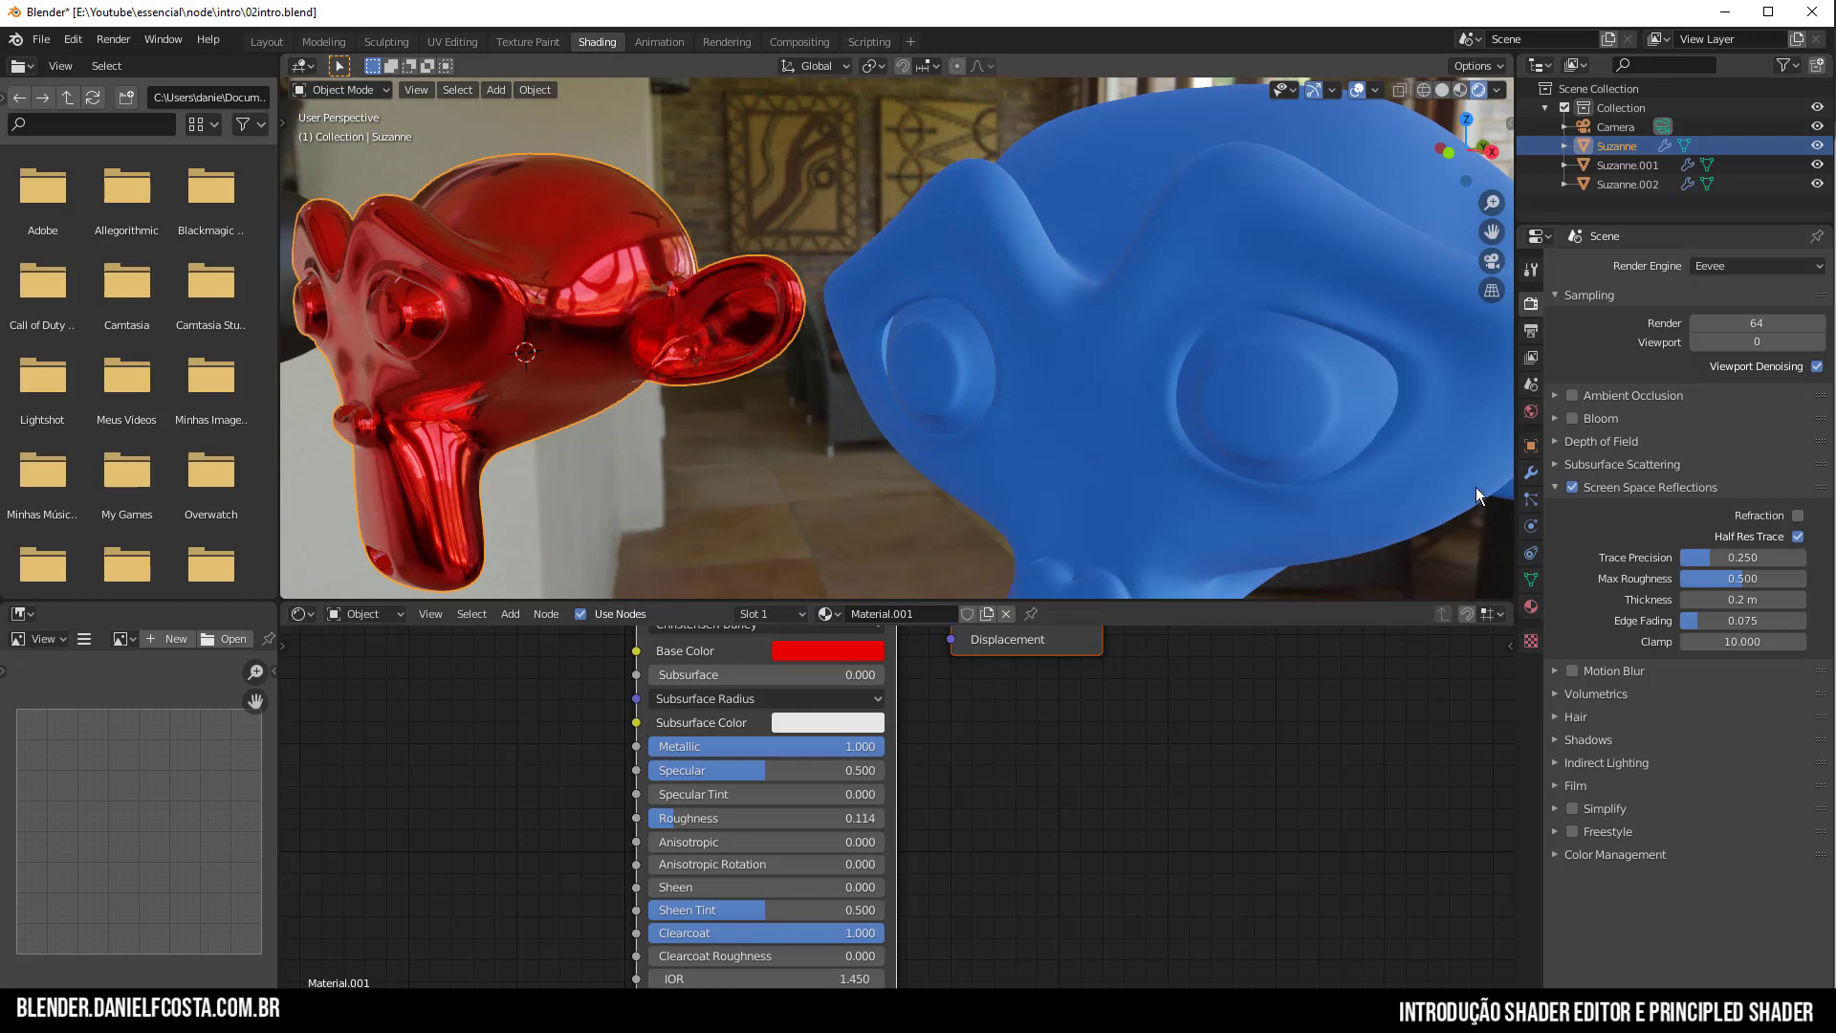
Switch the render engine to Cycles to compare how the red and blue materials render, and set it back to Eevee.
click(1691, 265)
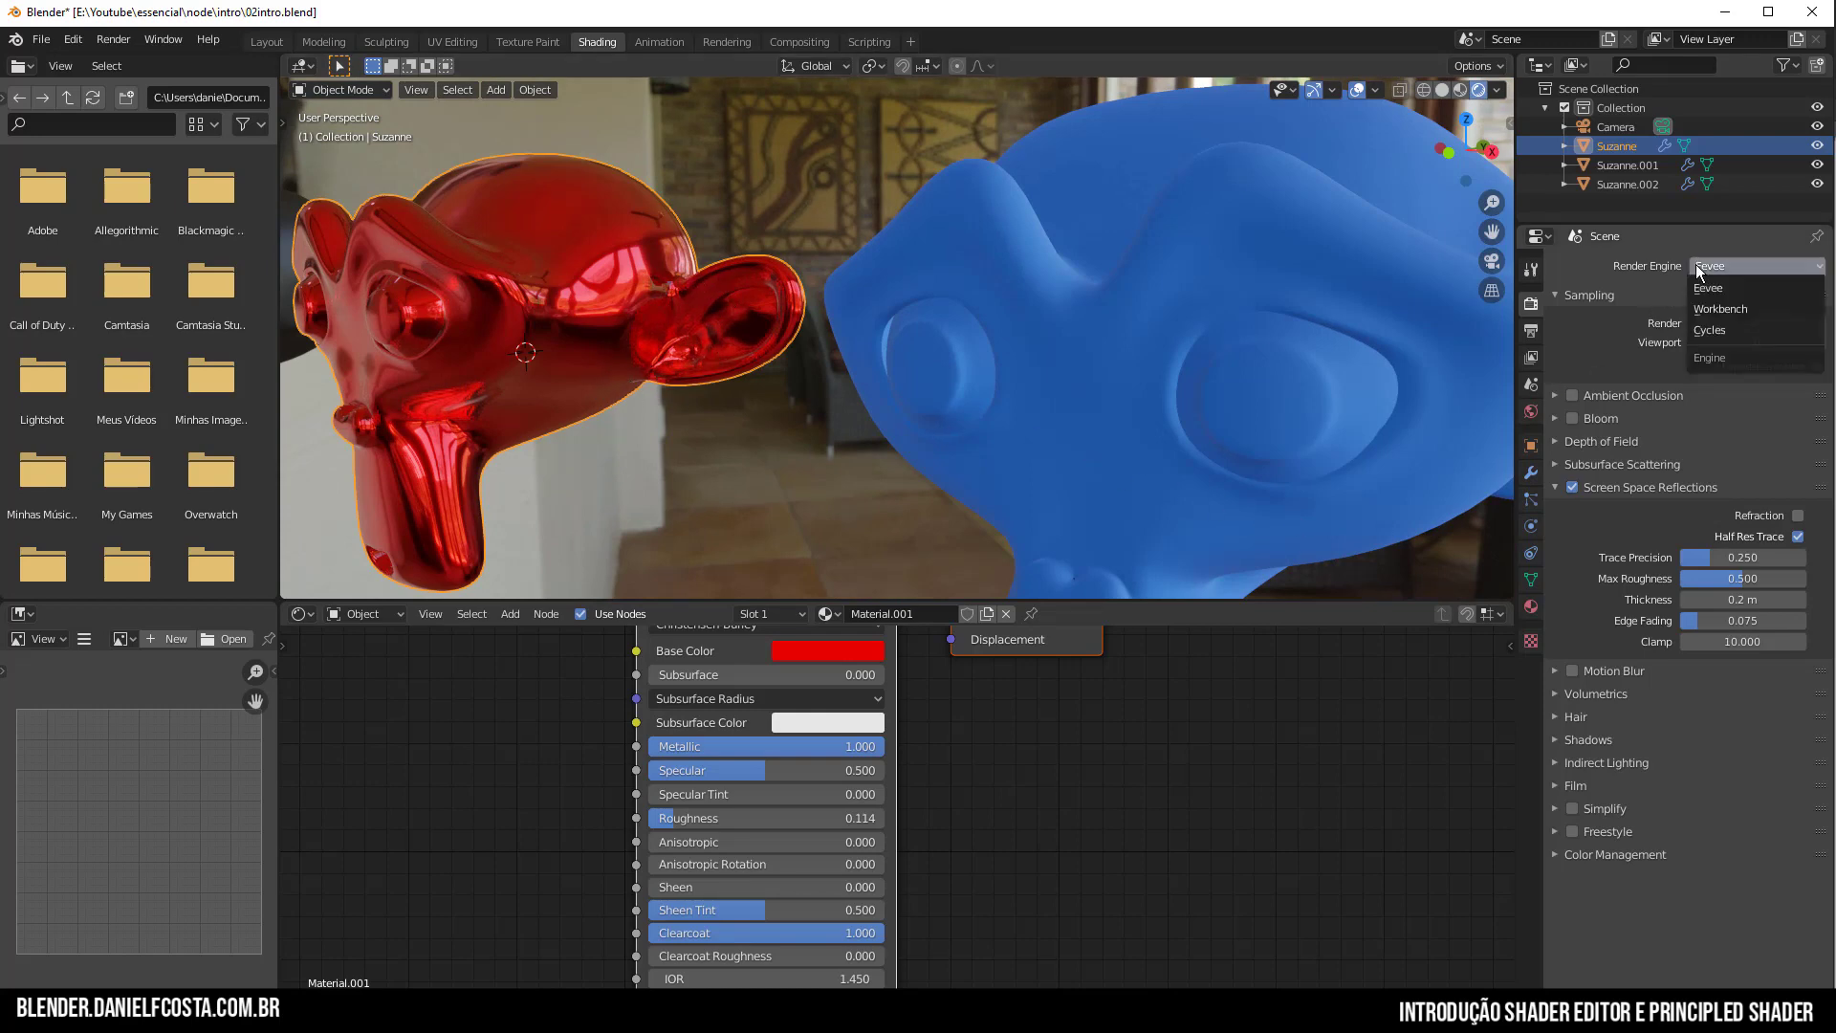
click(1691, 331)
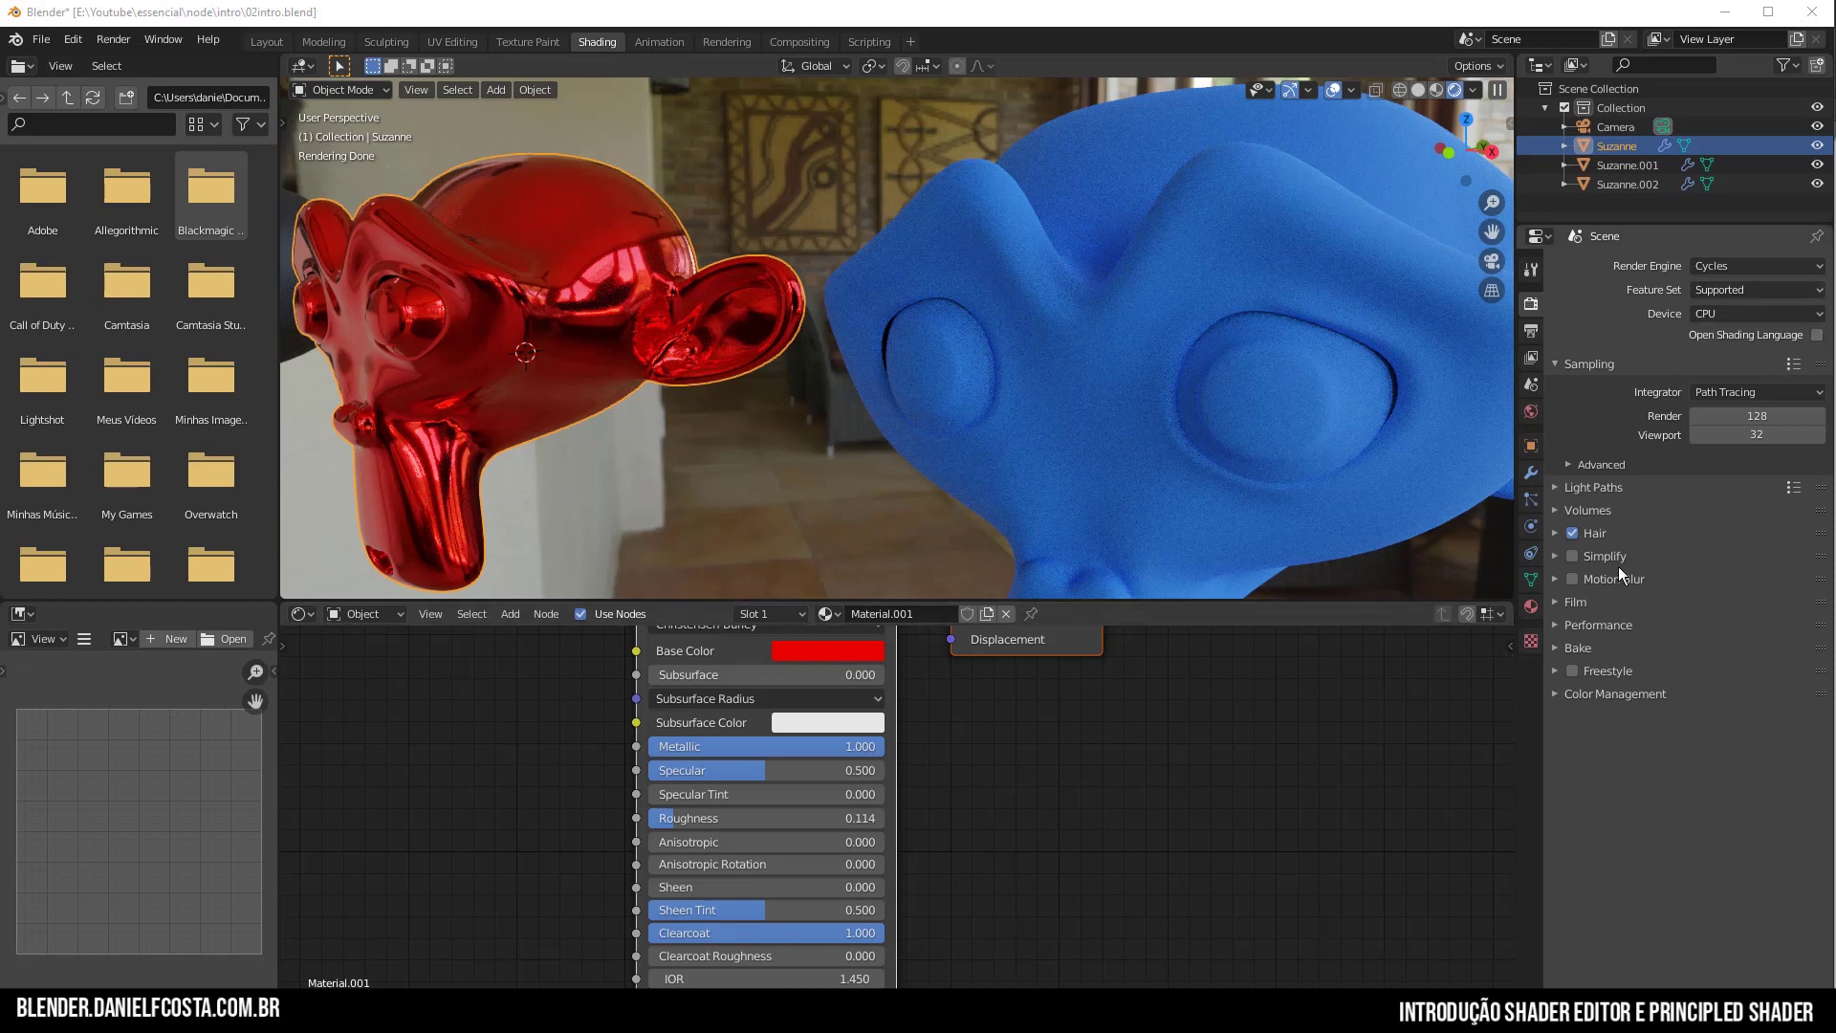
click(1746, 267)
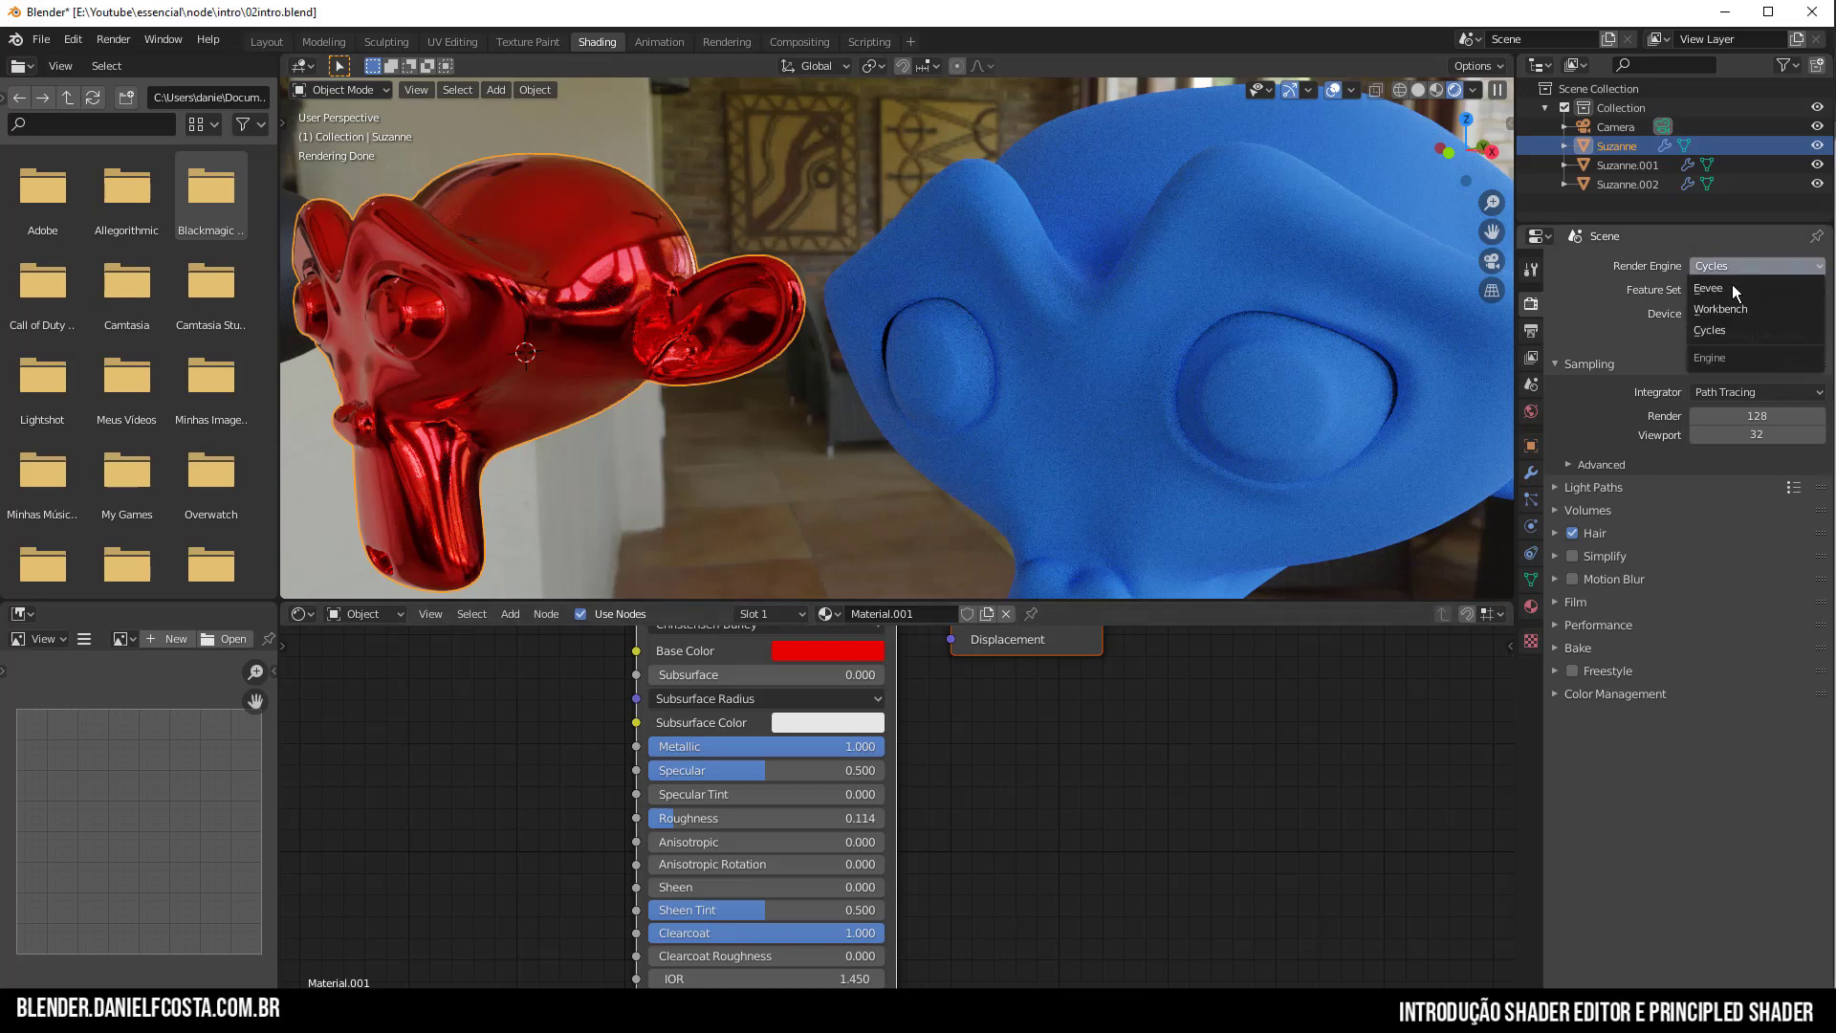
click(1725, 291)
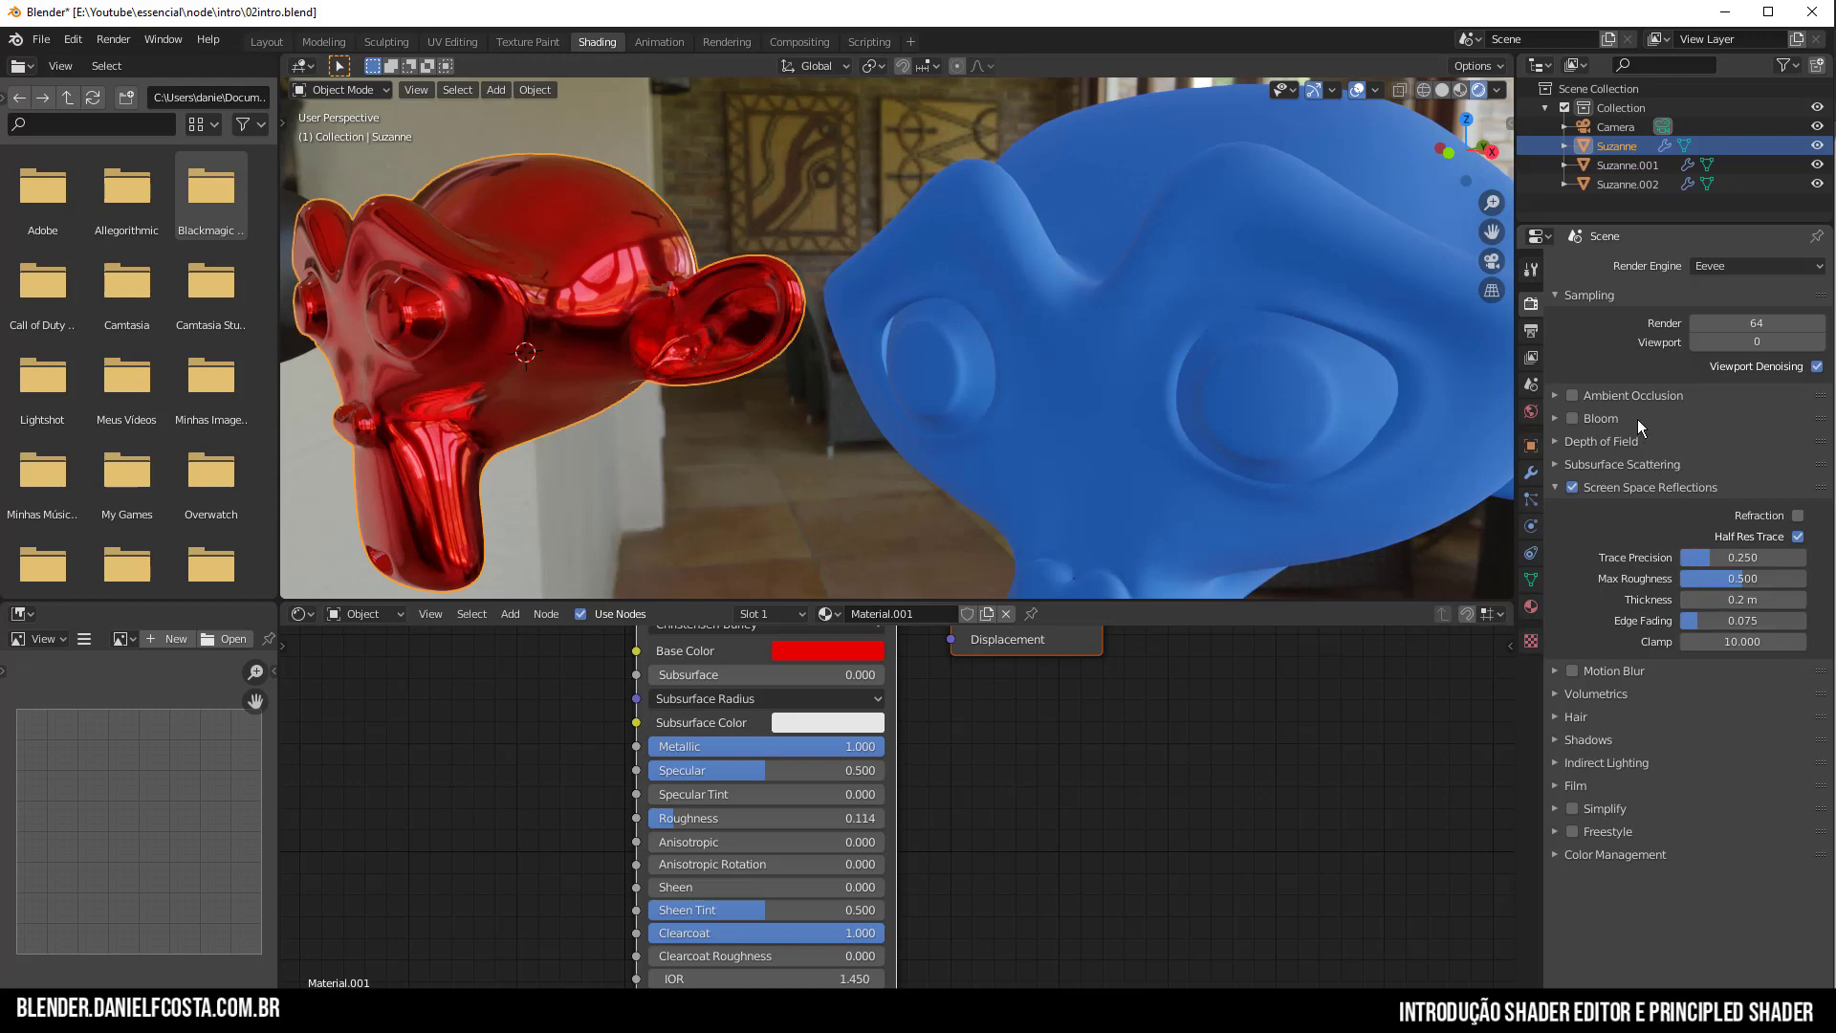
Toggle Eevee's Ambient Occlusion on and off to compare the shading on the blue head, leaving it disabled with all three heads in view.
click(1580, 392)
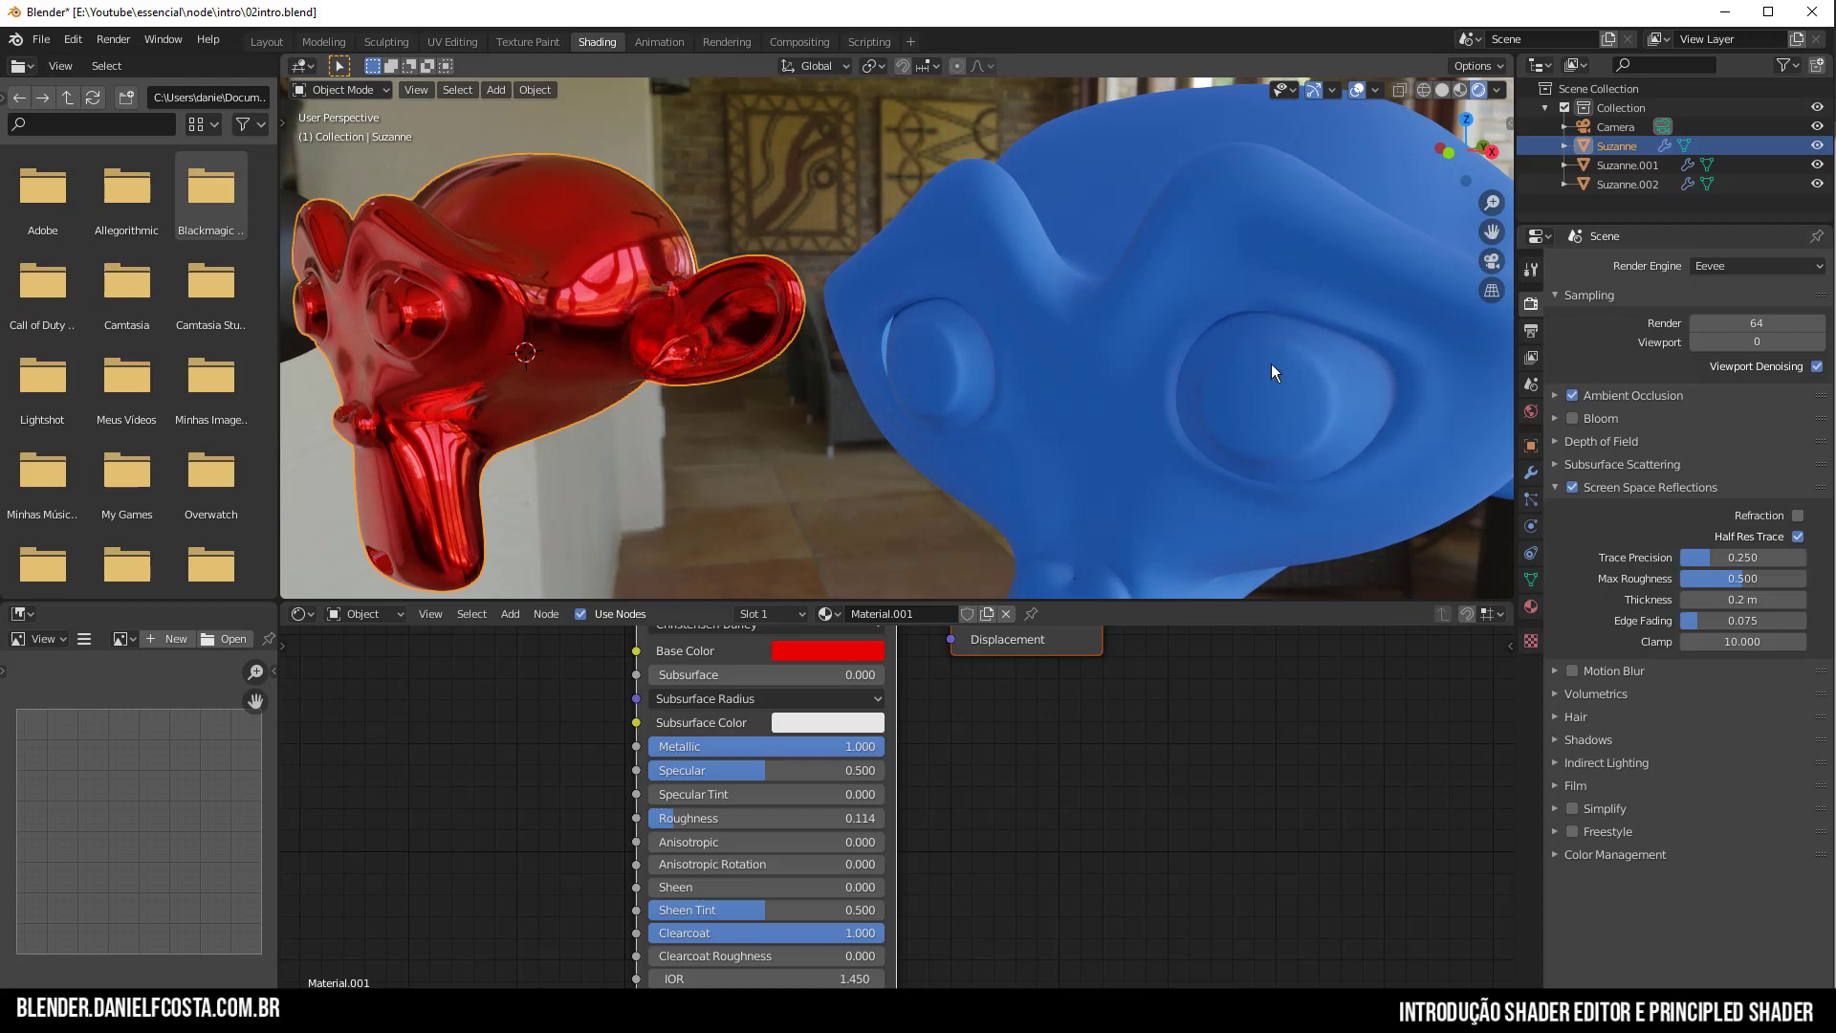
click(1573, 394)
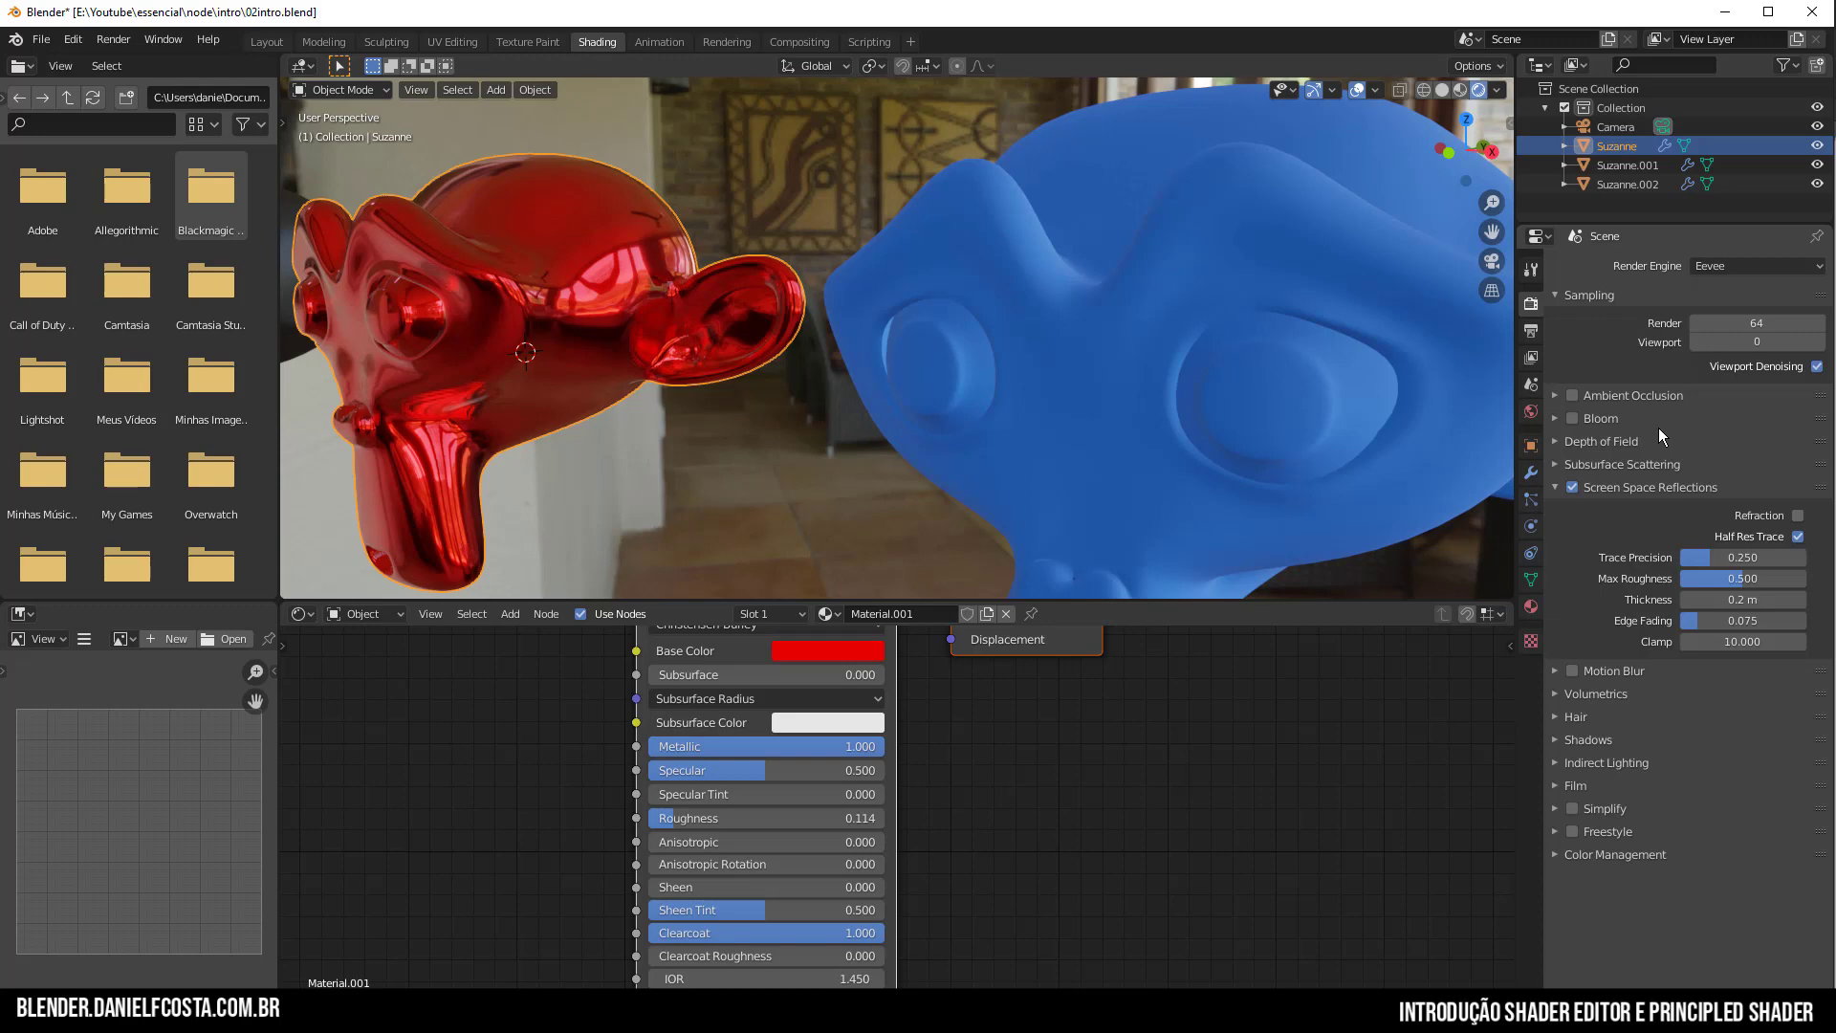
click(1572, 394)
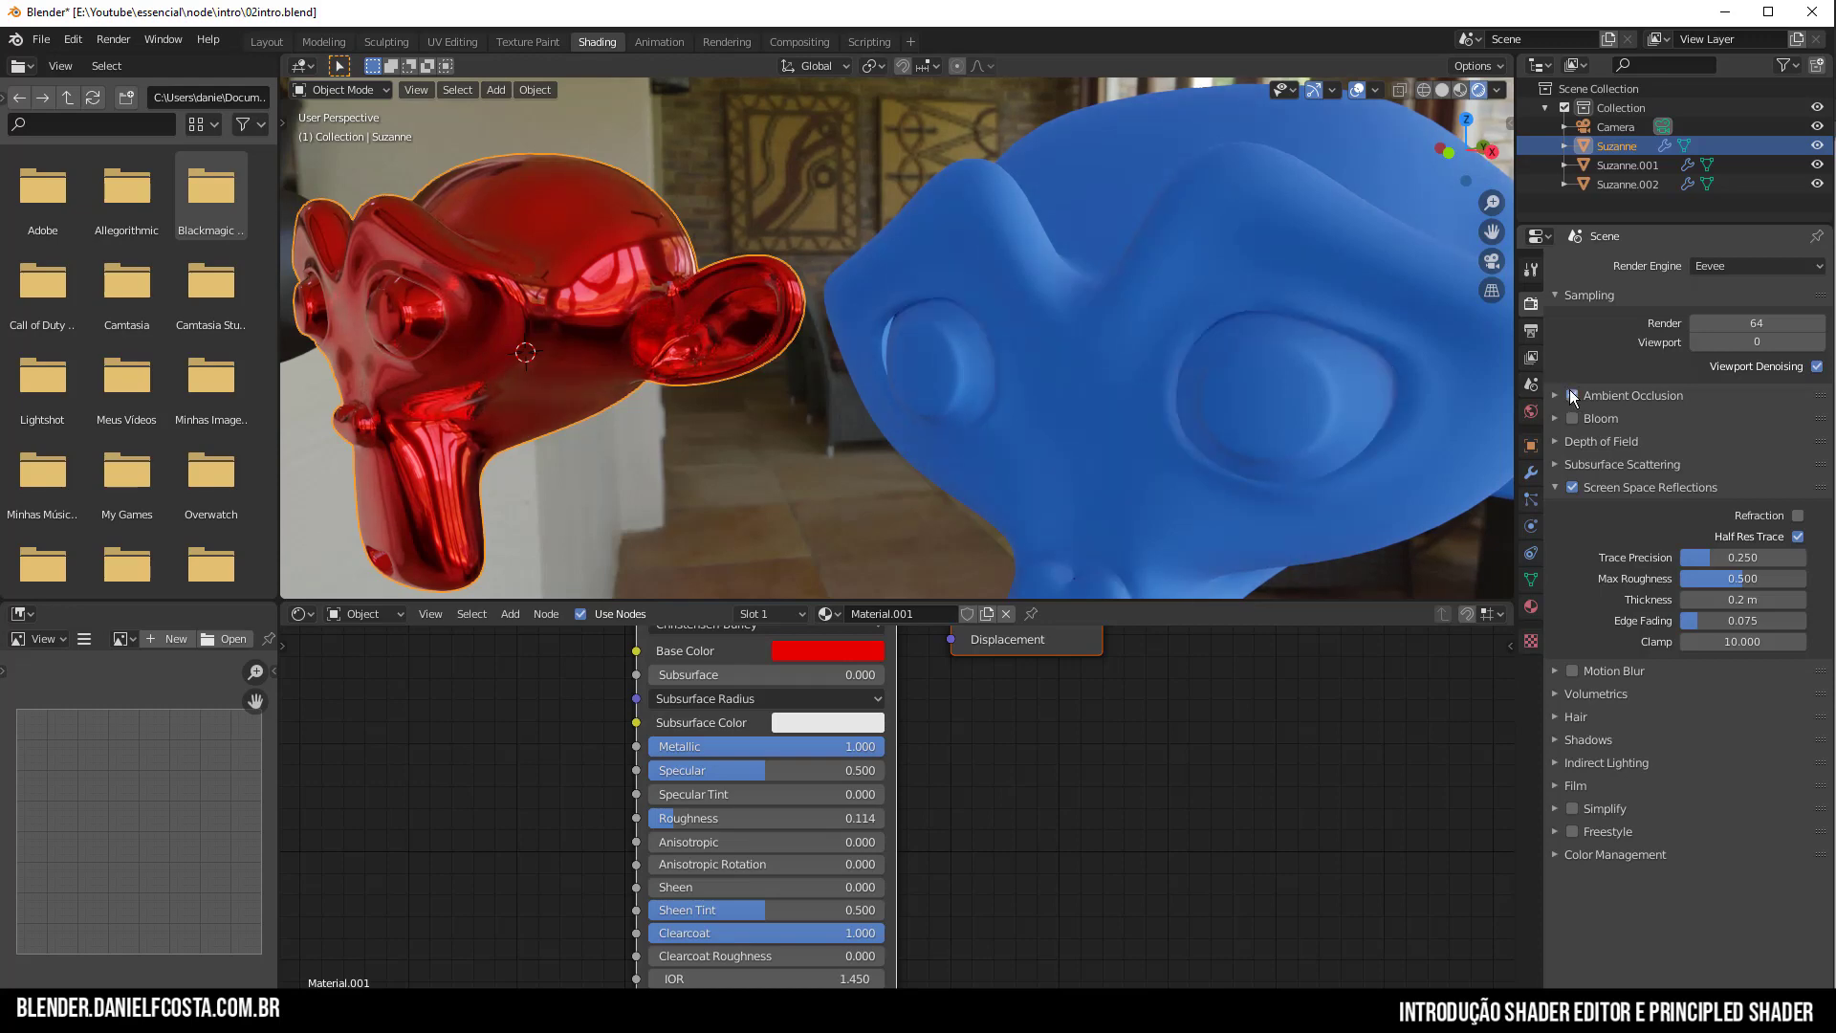
click(1569, 391)
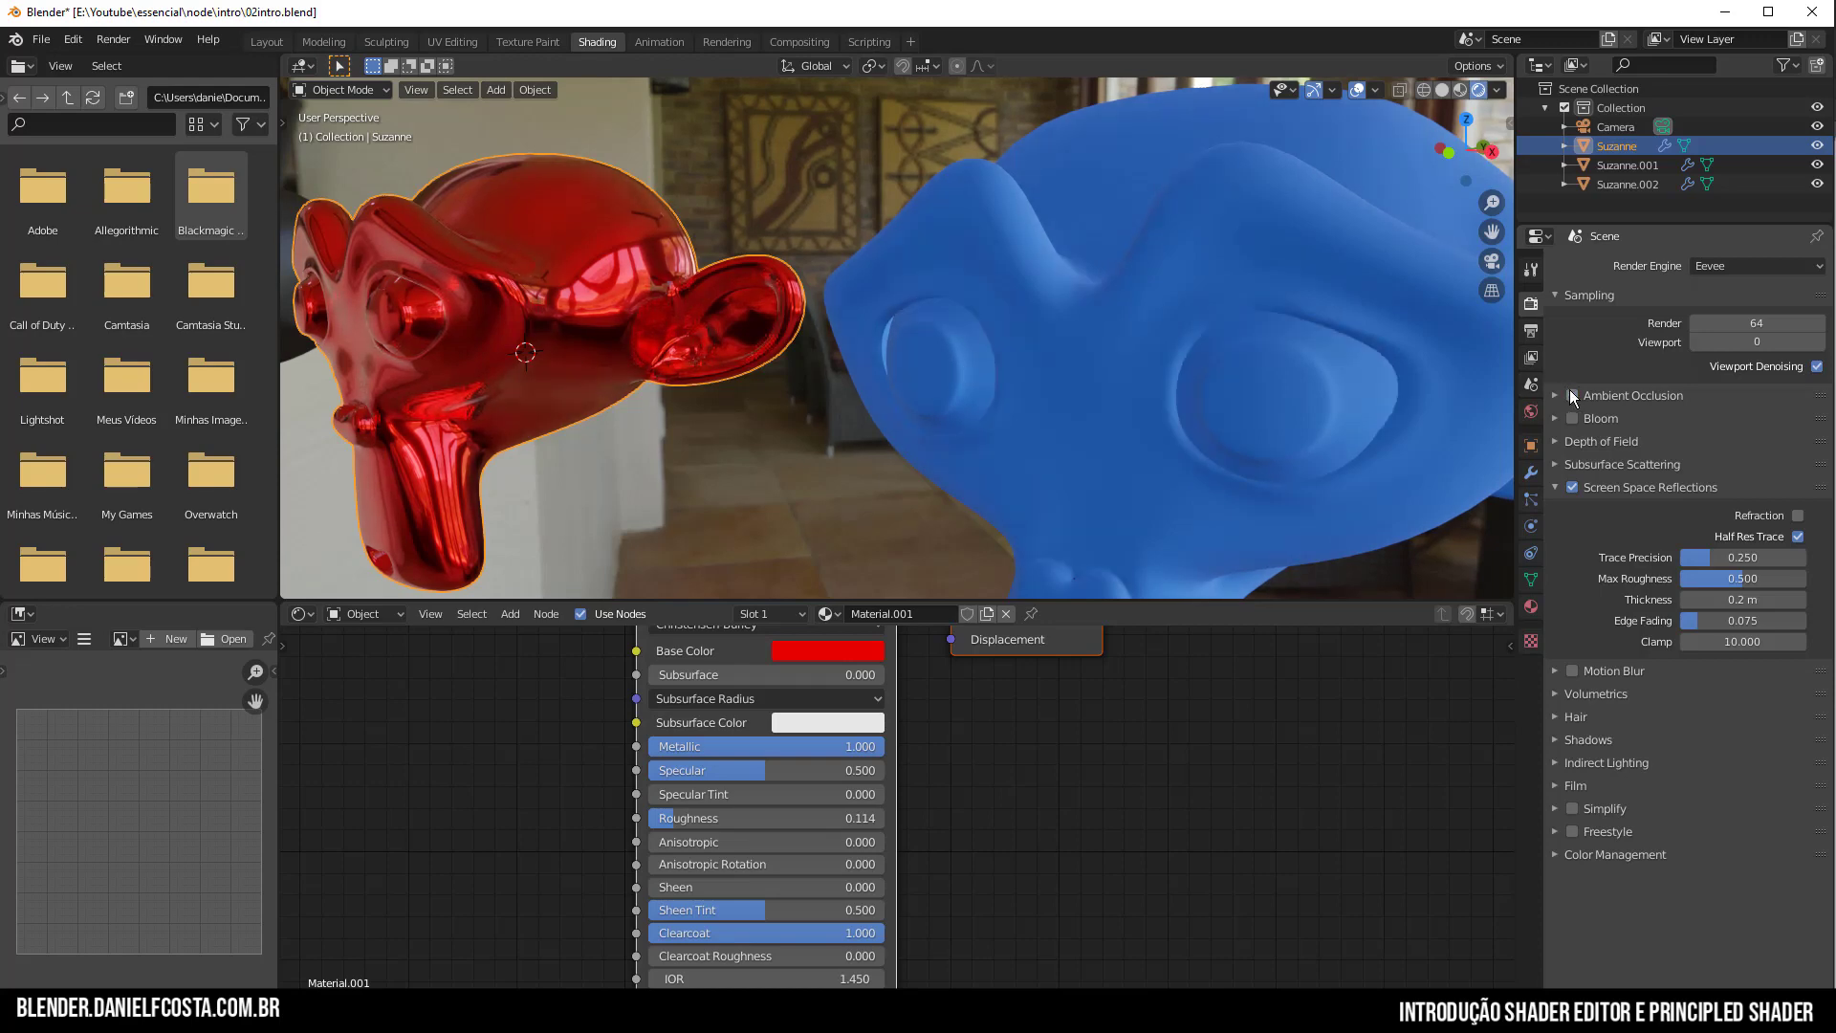
click(1631, 398)
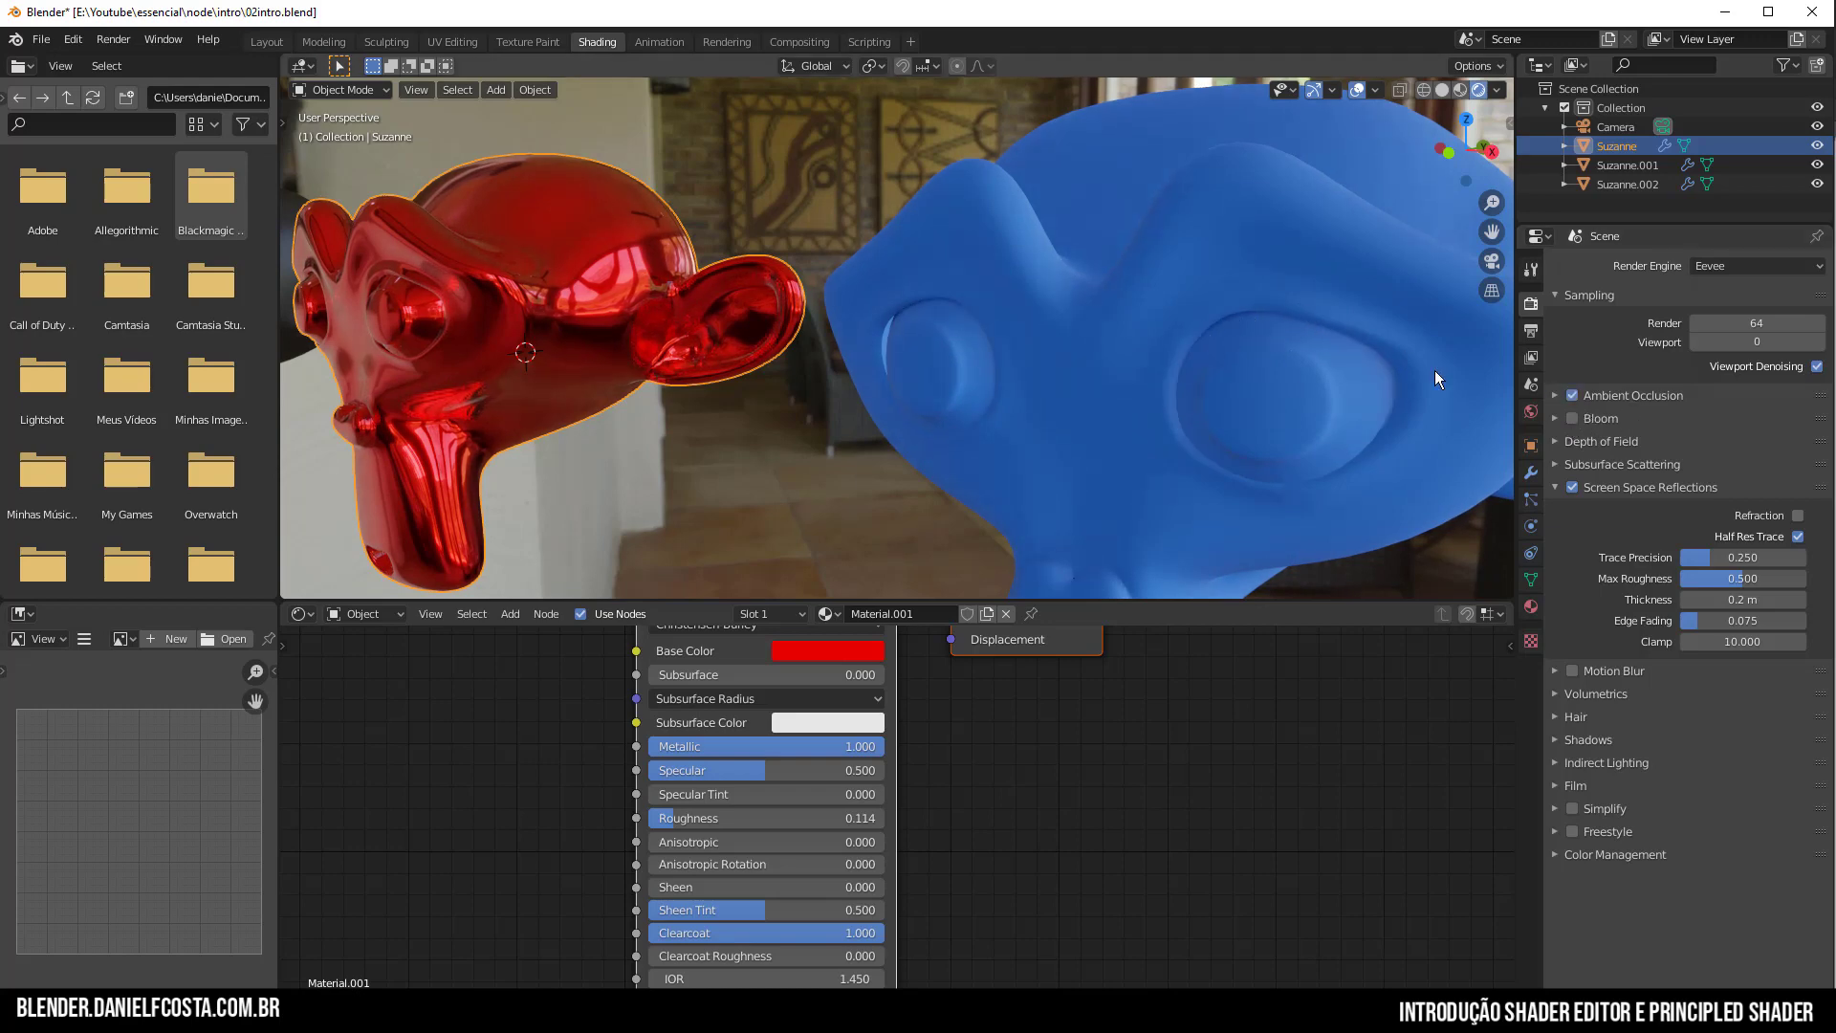
click(1581, 393)
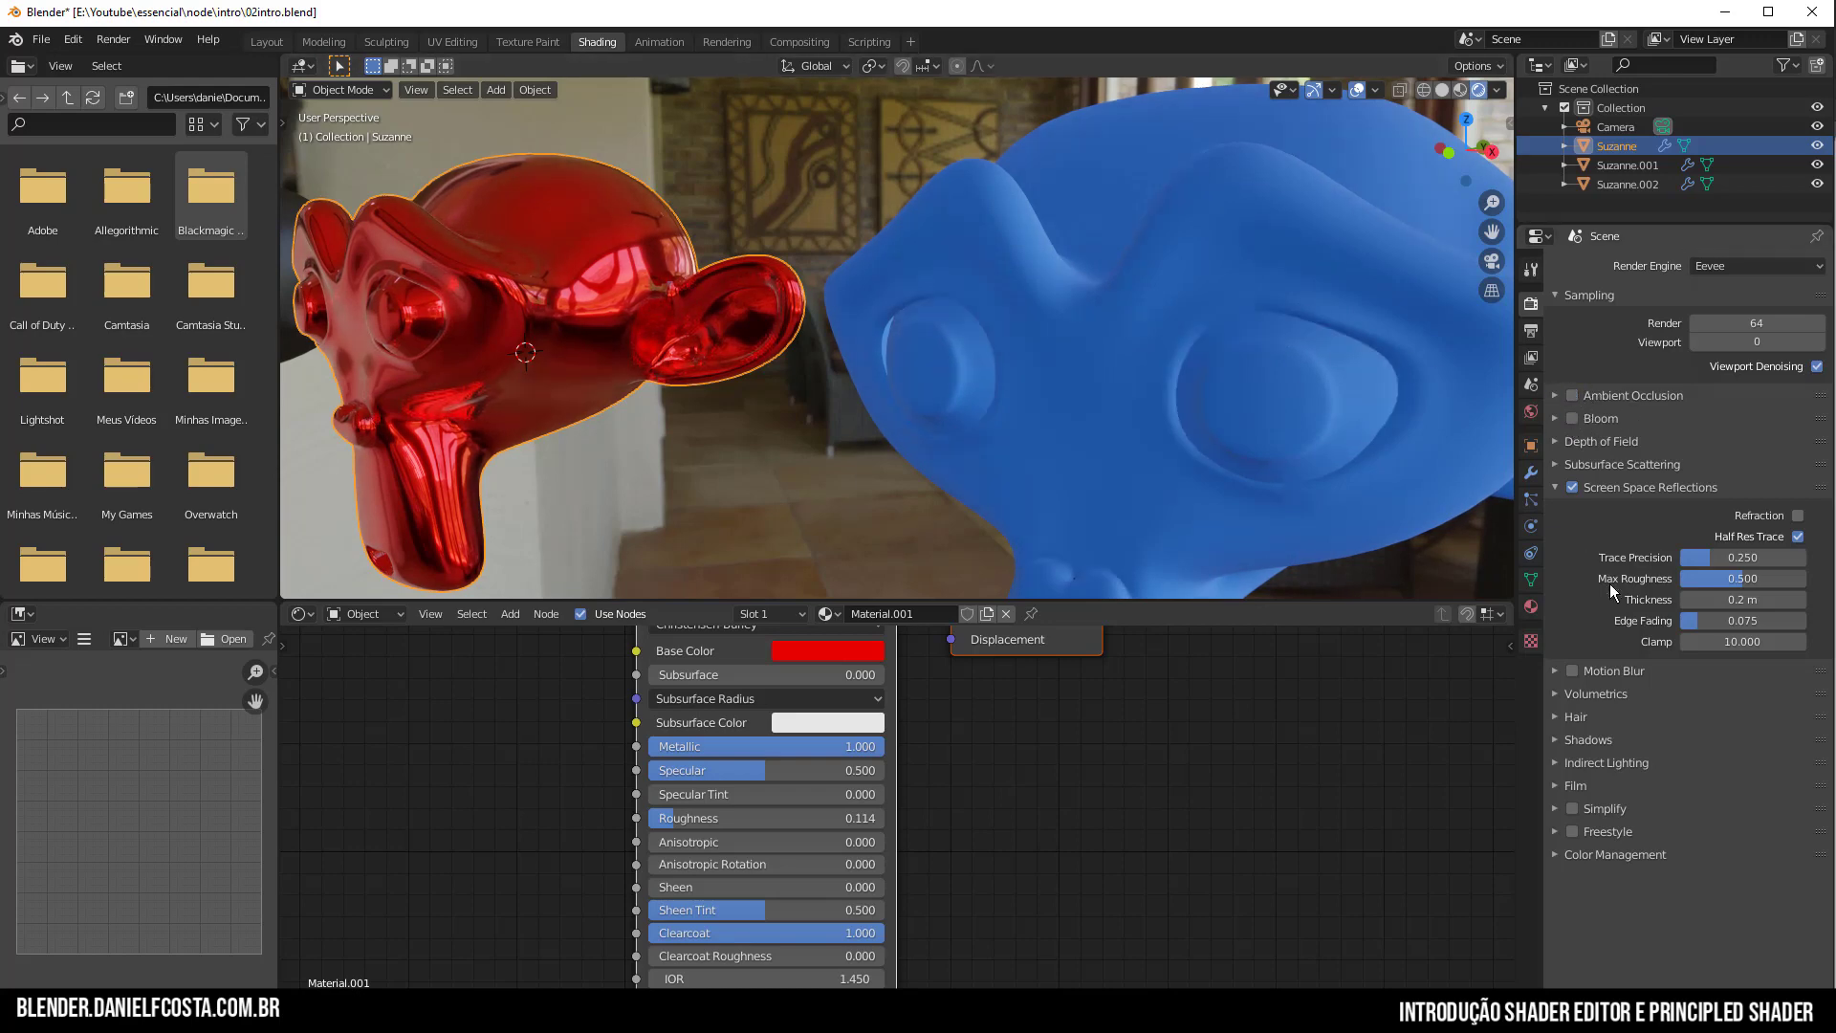
scroll(681, 410, down, 6)
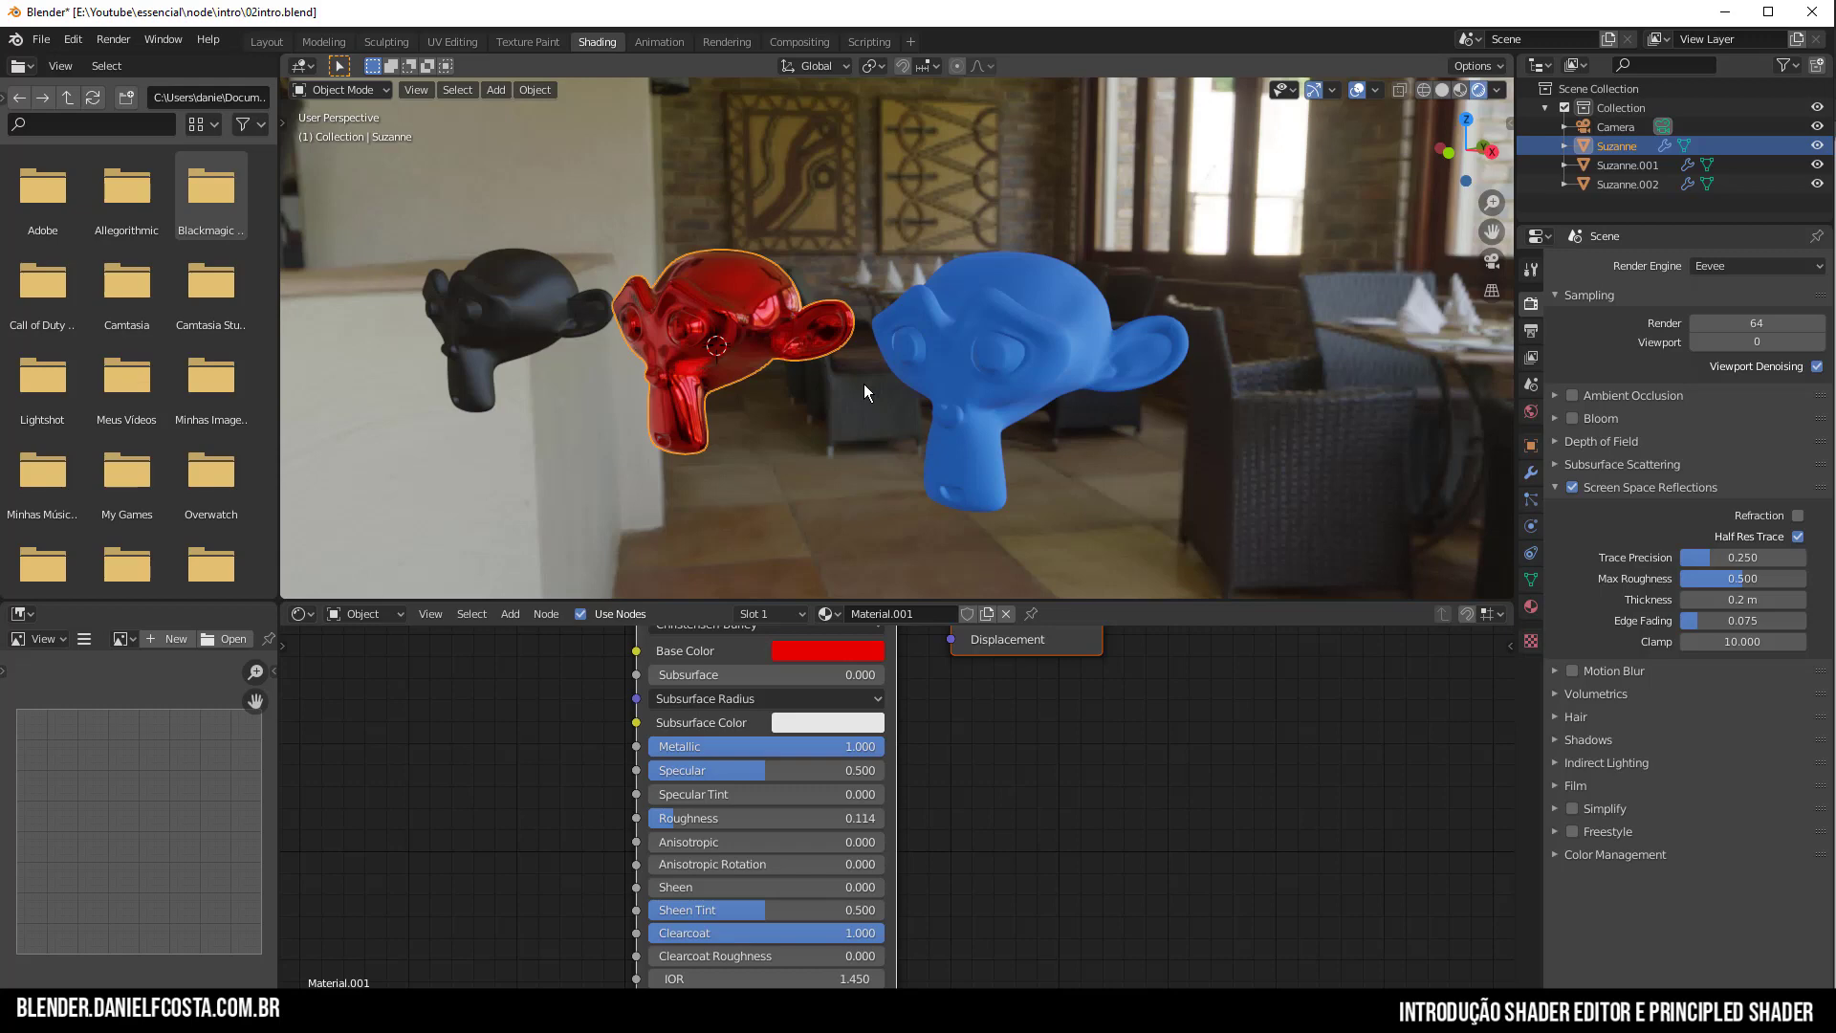
scroll(864, 382, down, 5)
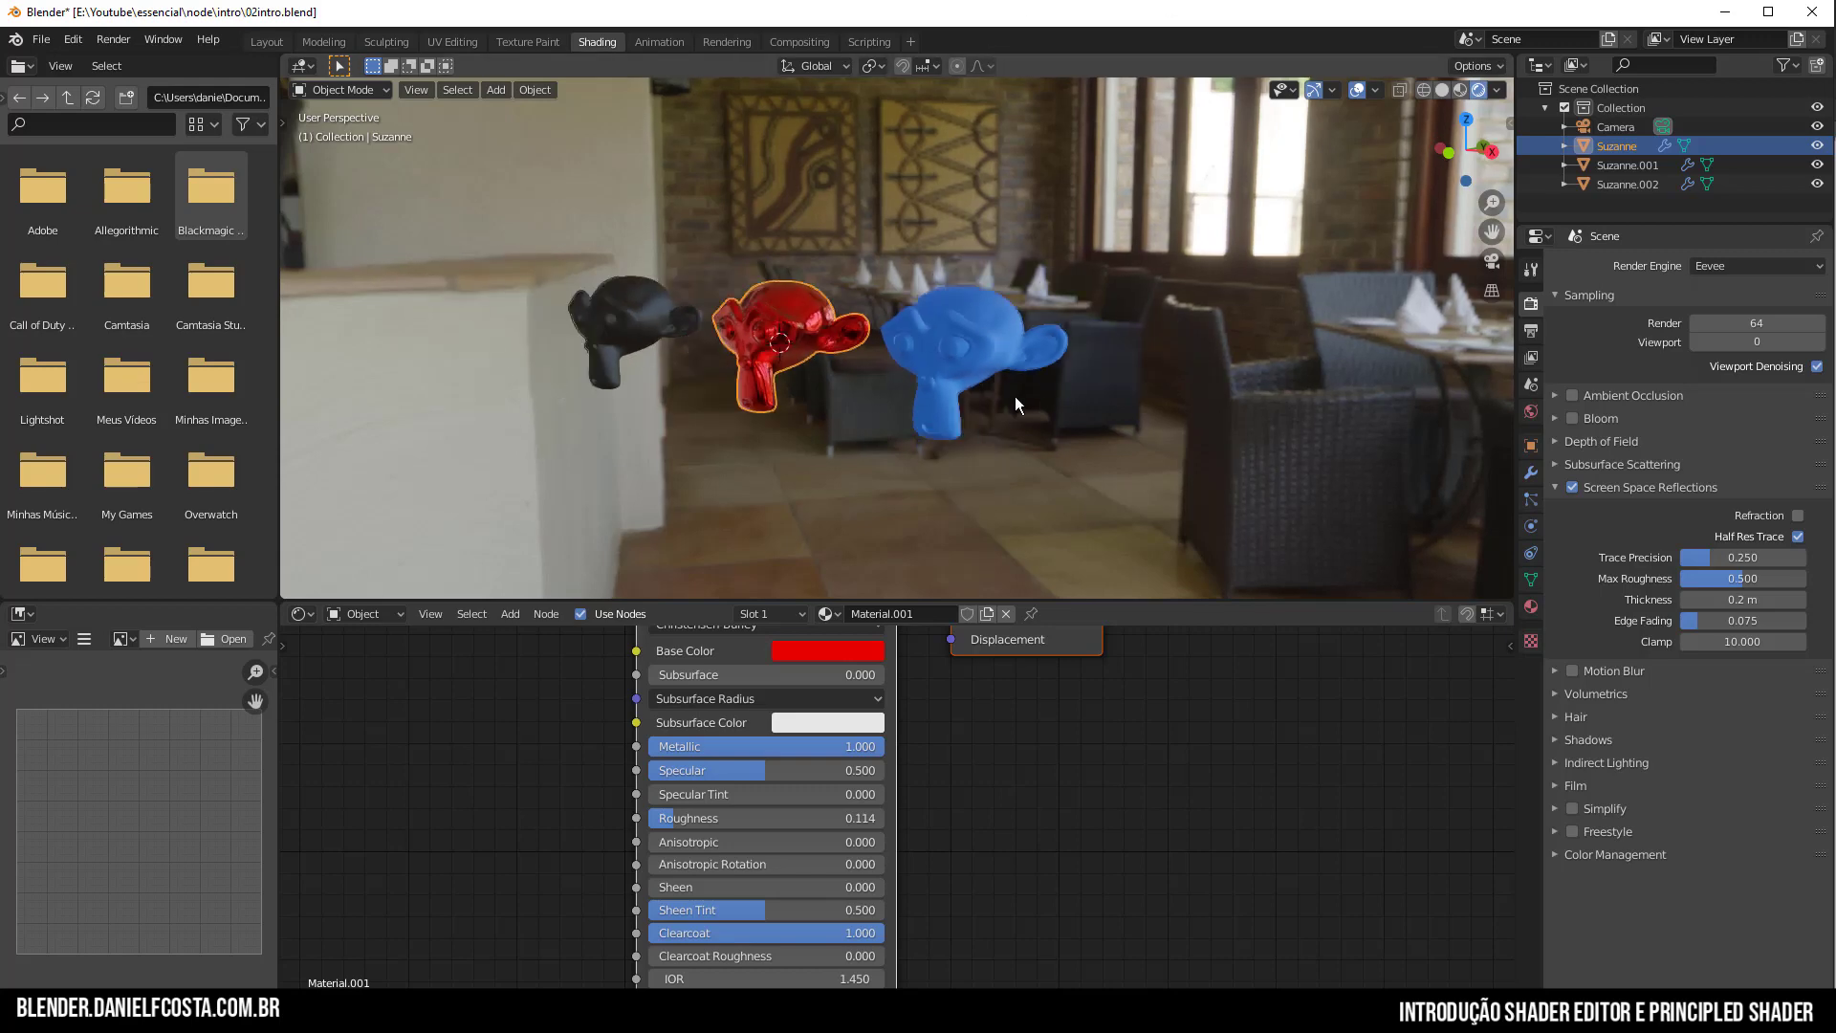